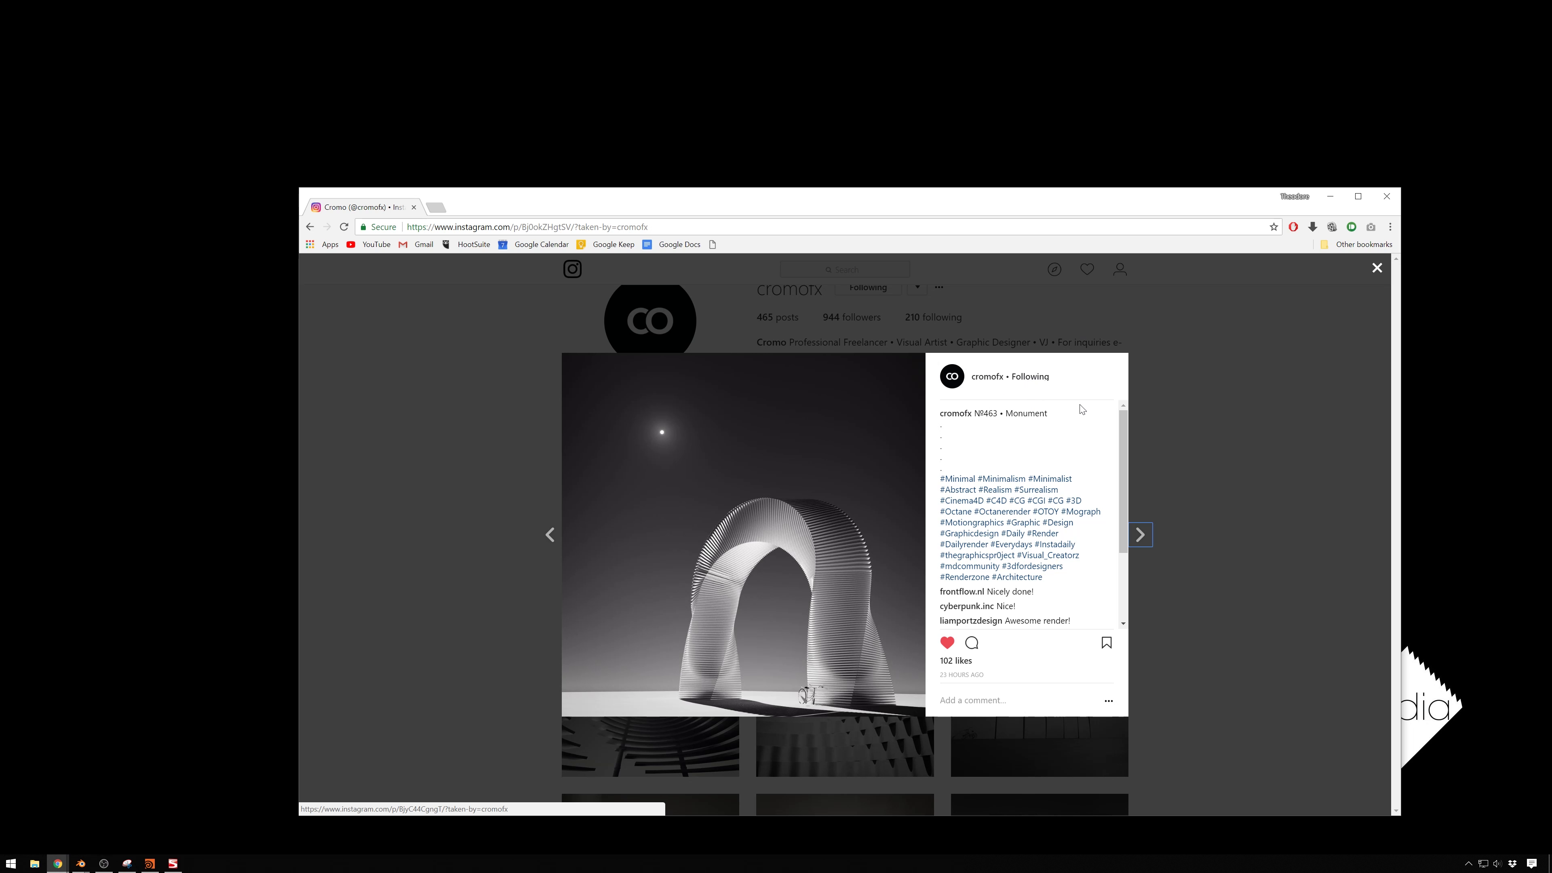
Move the browser window up-left to view the ribbed arch Instagram post
{"action": "left_click_drag", "start_coordinate": [1078, 200], "coordinate": [1031, 131]}
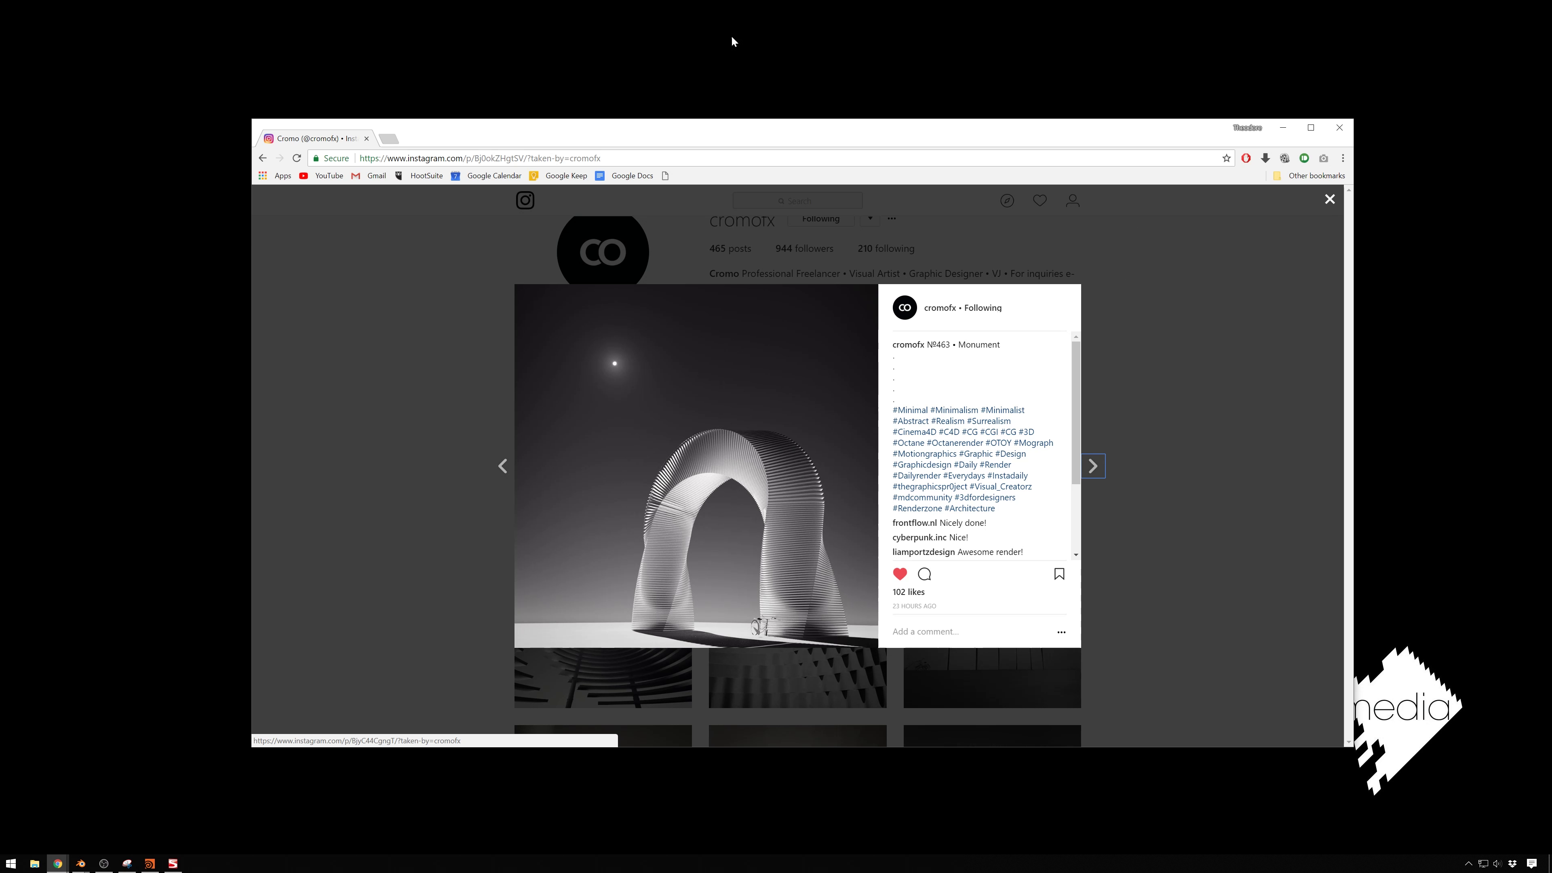
Minimise the browser, glance at Houdini's arch node network, minimise it and switch to Blender
{"action": "left_click", "coordinate": [1283, 129]}
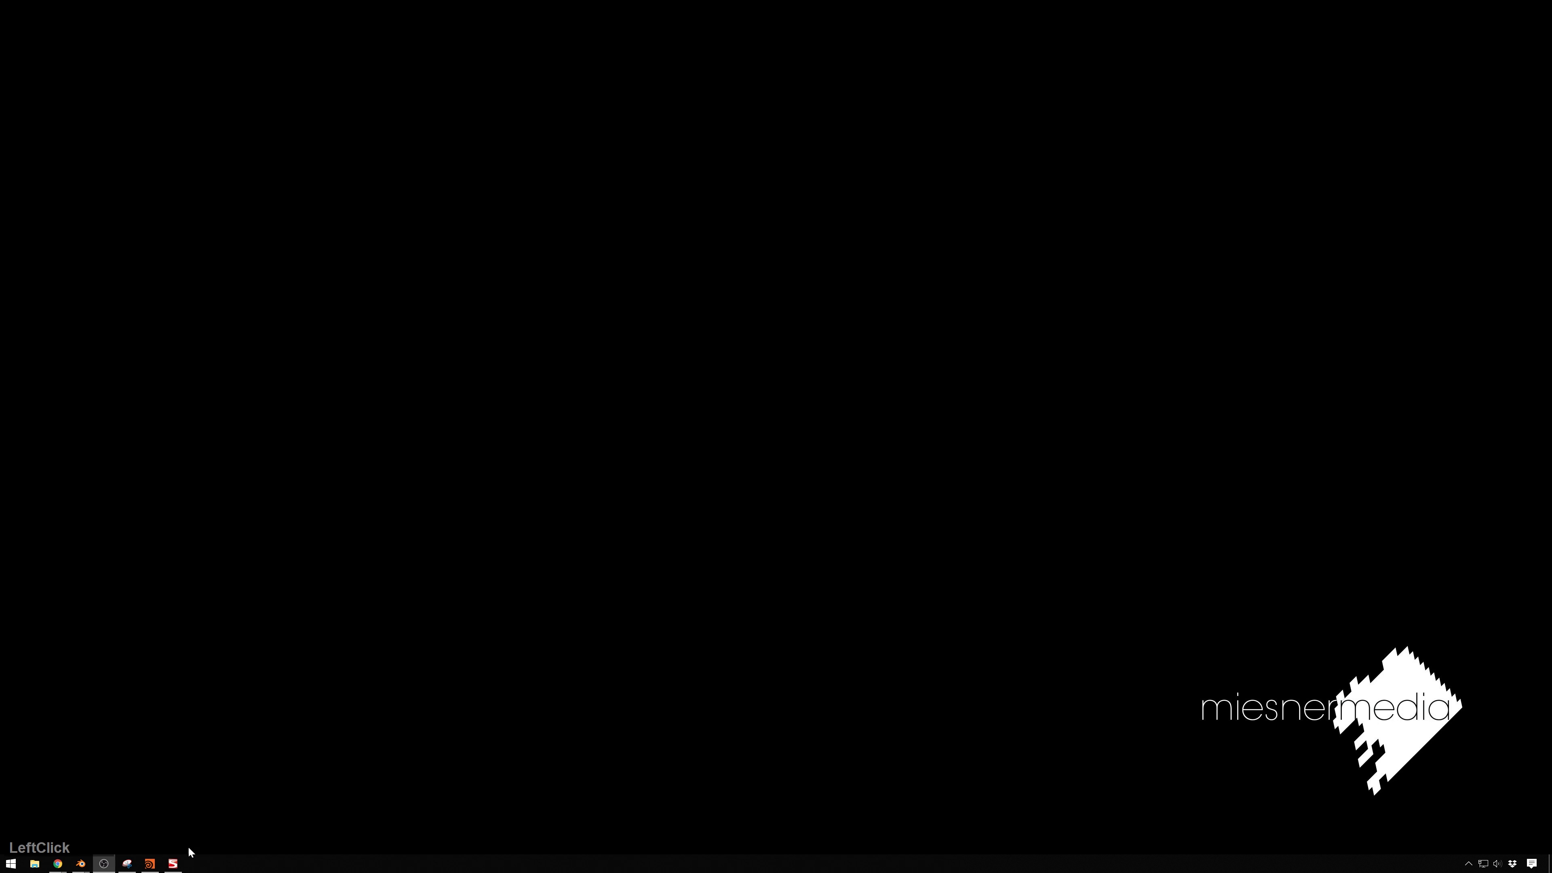
{"action": "left_click", "coordinate": [153, 864]}
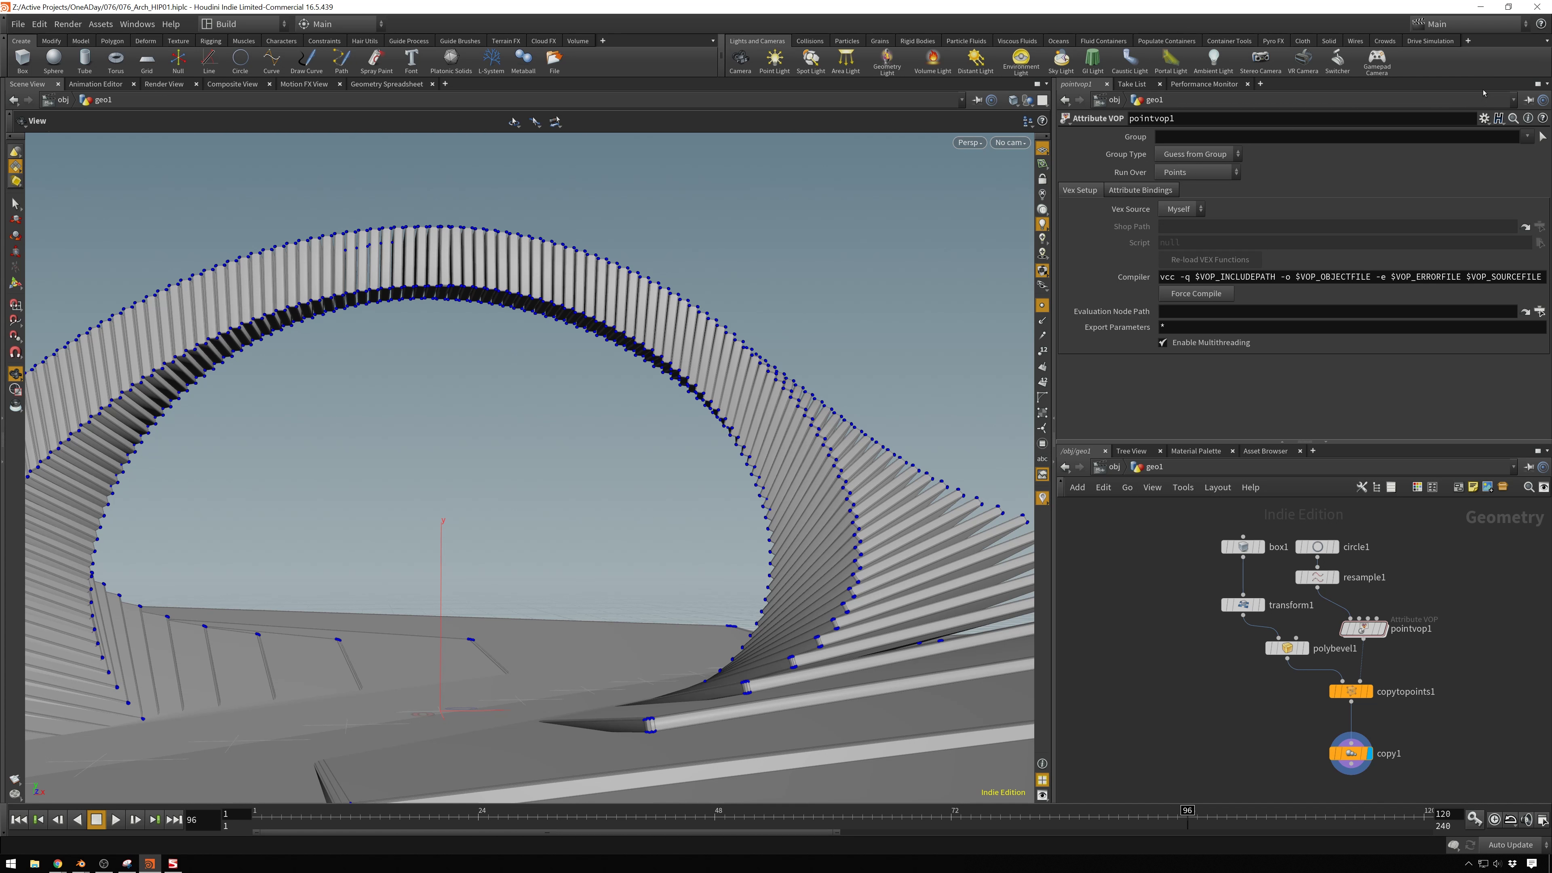
{"action": "left_click", "coordinate": [1480, 7]}
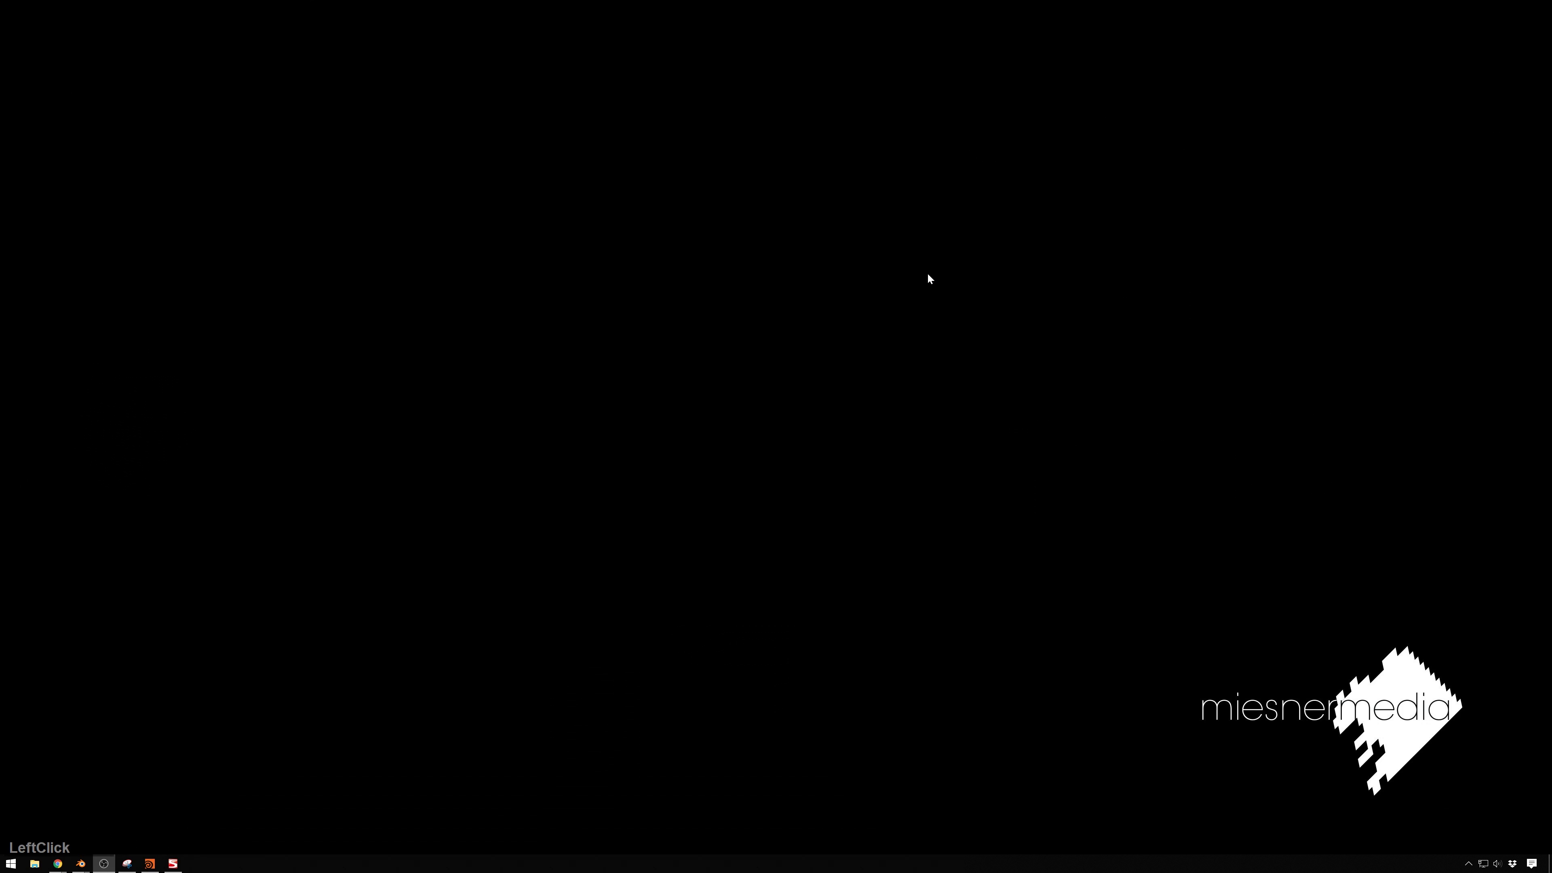
{"action": "left_click", "coordinate": [82, 863]}
Add a 128-vertex circle mesh and view it zoomed in from directly above
{"action": "left_click", "coordinate": [175, 807]}
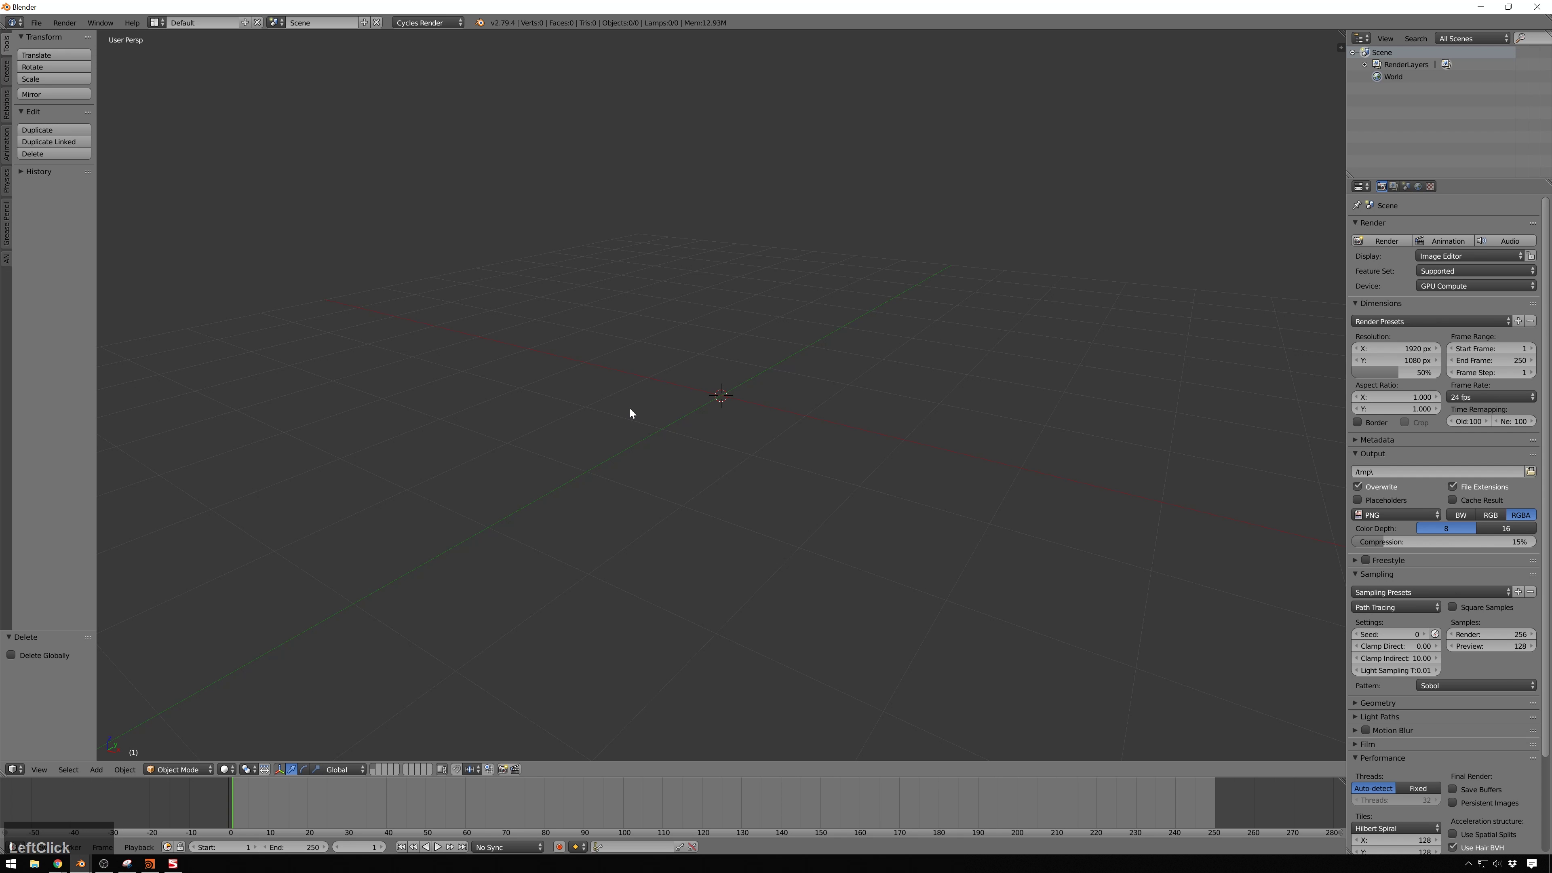
{"action": "key", "text": "shift+a"}
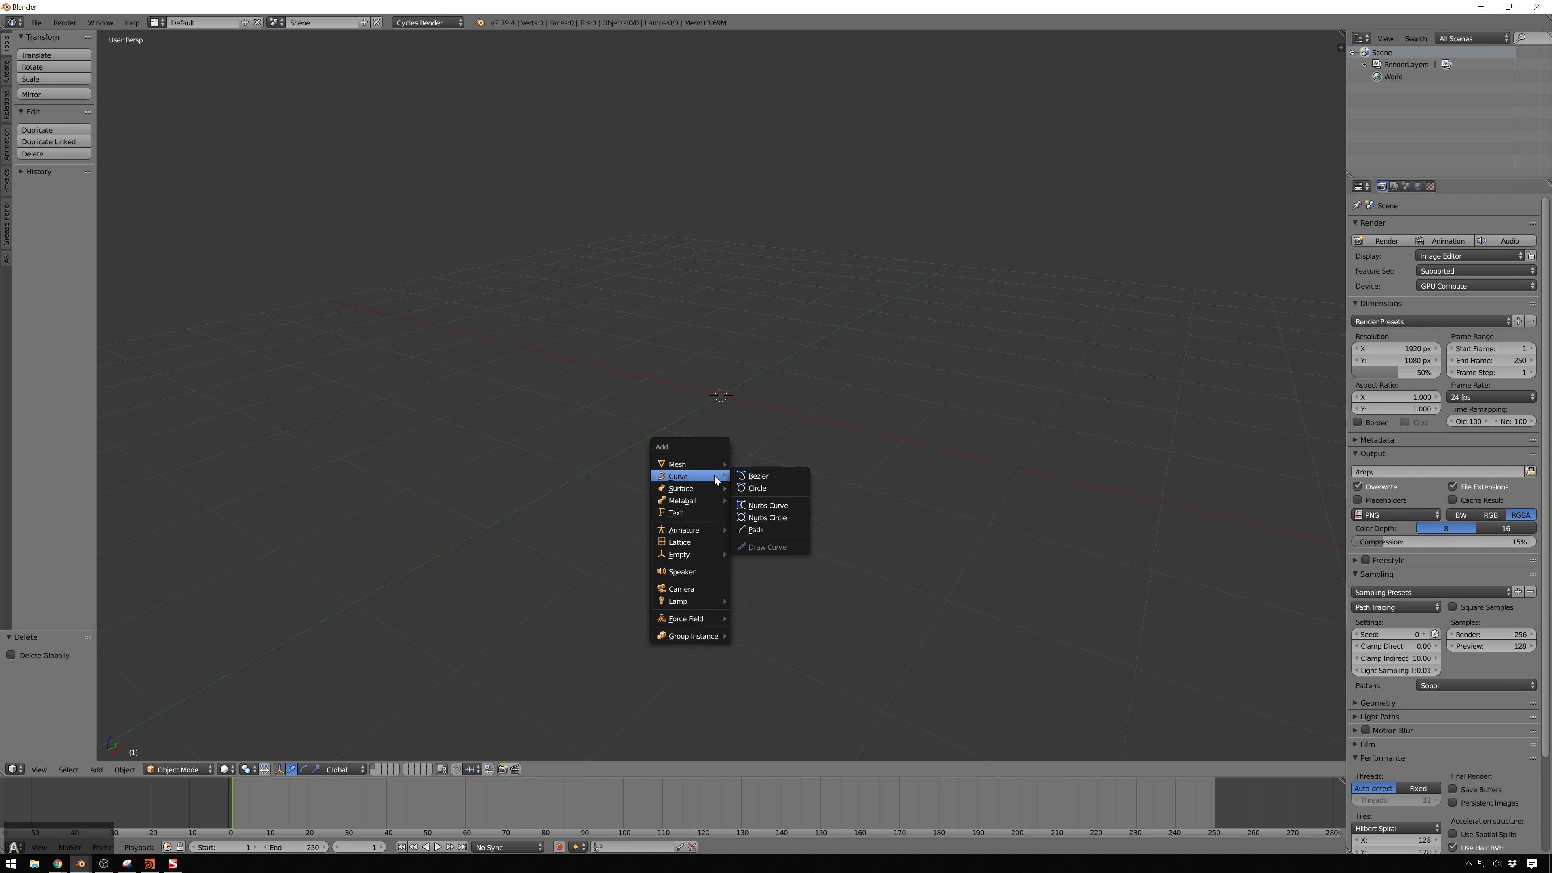
{"action": "mouse_move", "coordinate": [694, 466]}
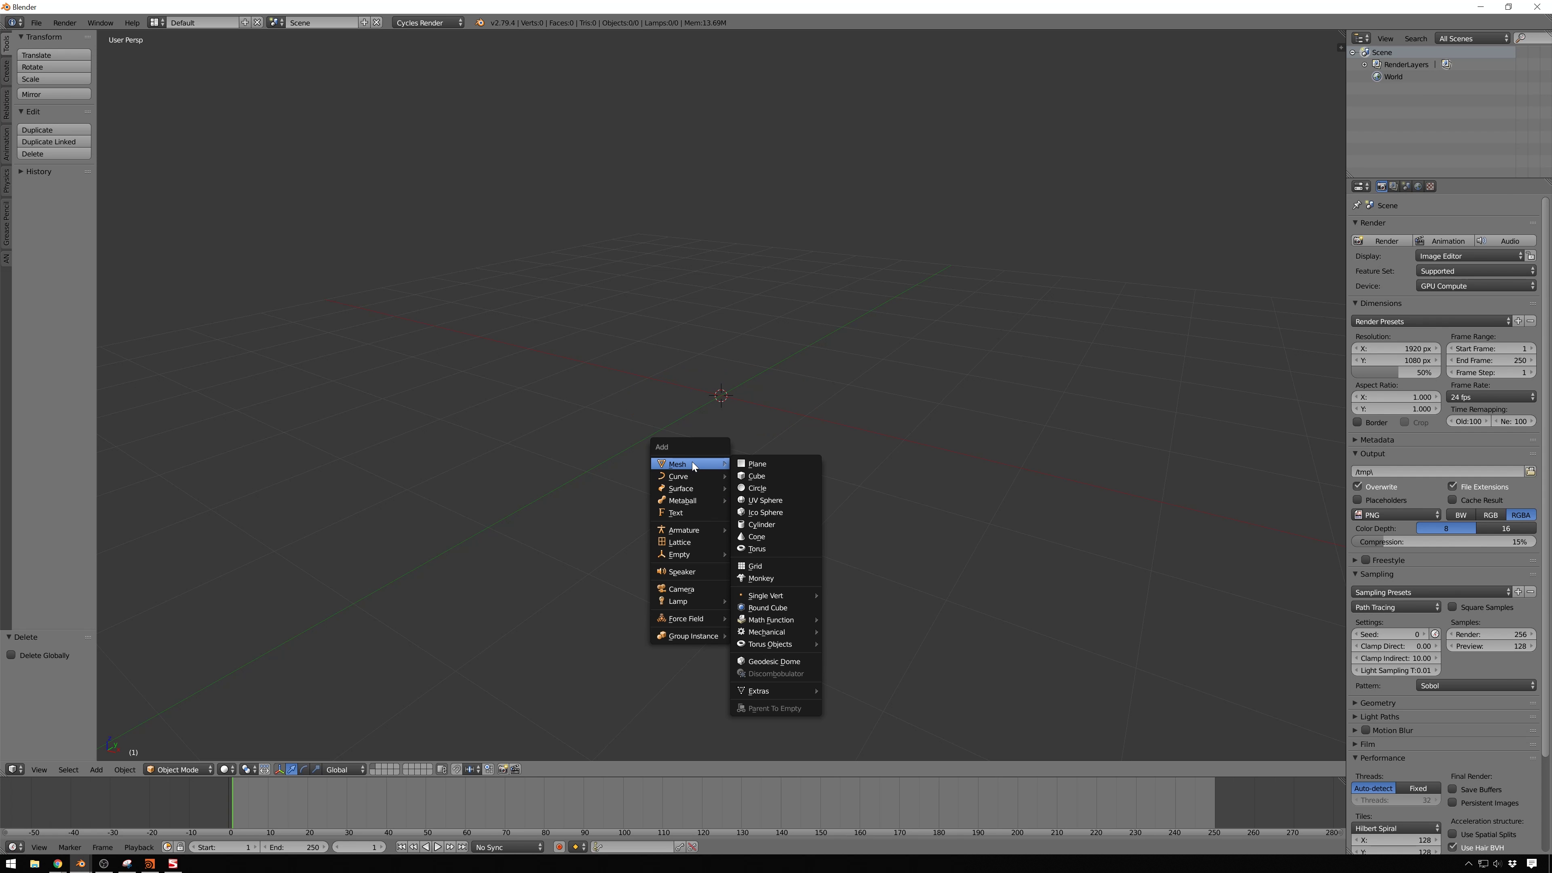
{"action": "left_click", "coordinate": [777, 489]}
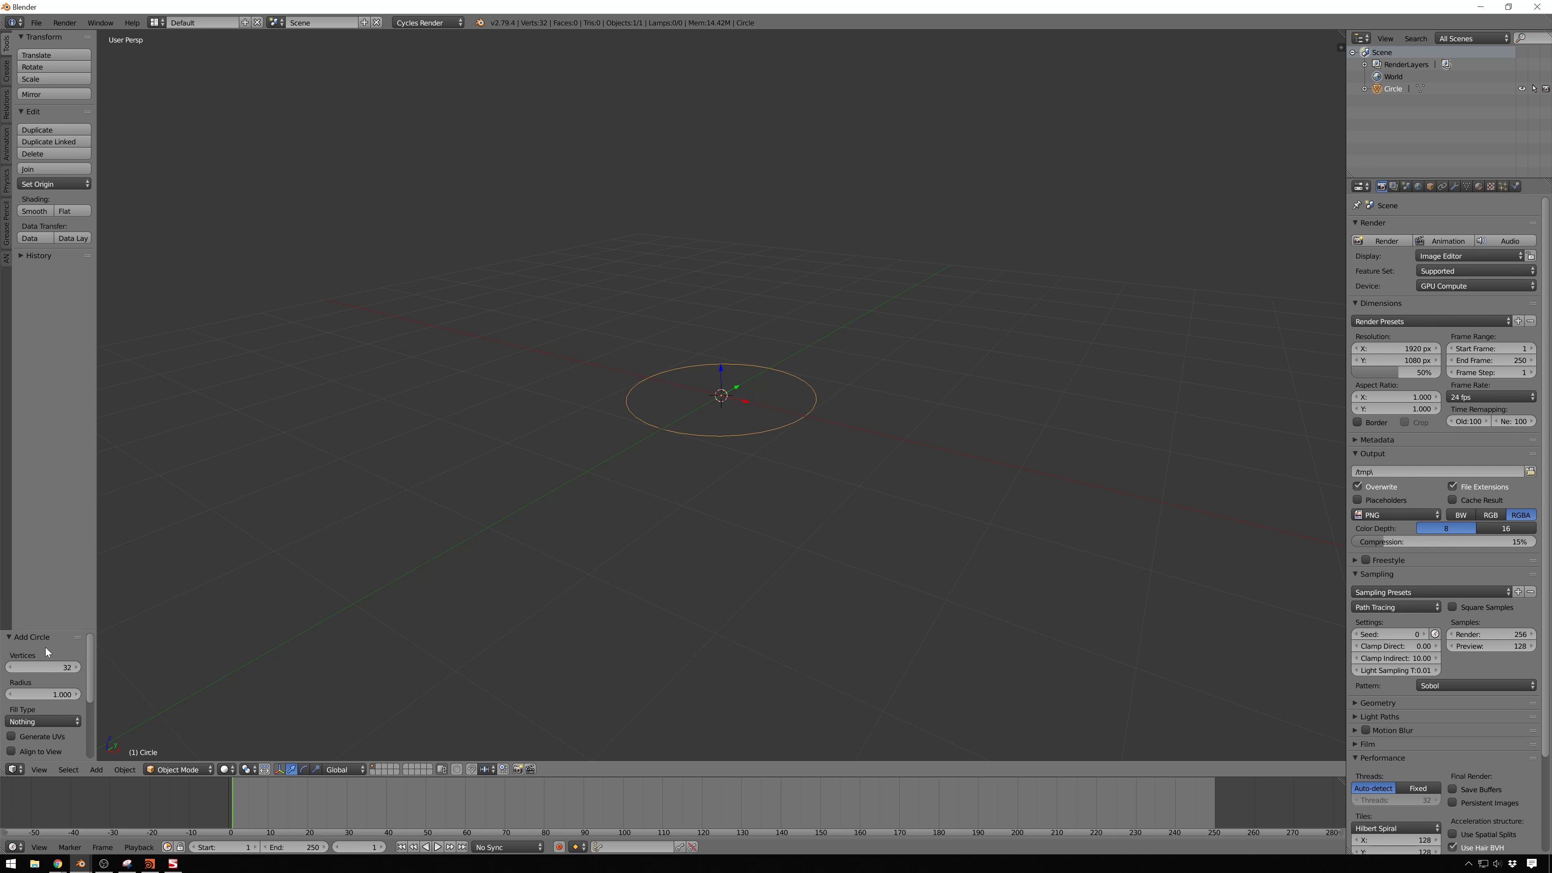
{"action": "left_click", "coordinate": [56, 667]}
{"action": "type", "text": "128"}
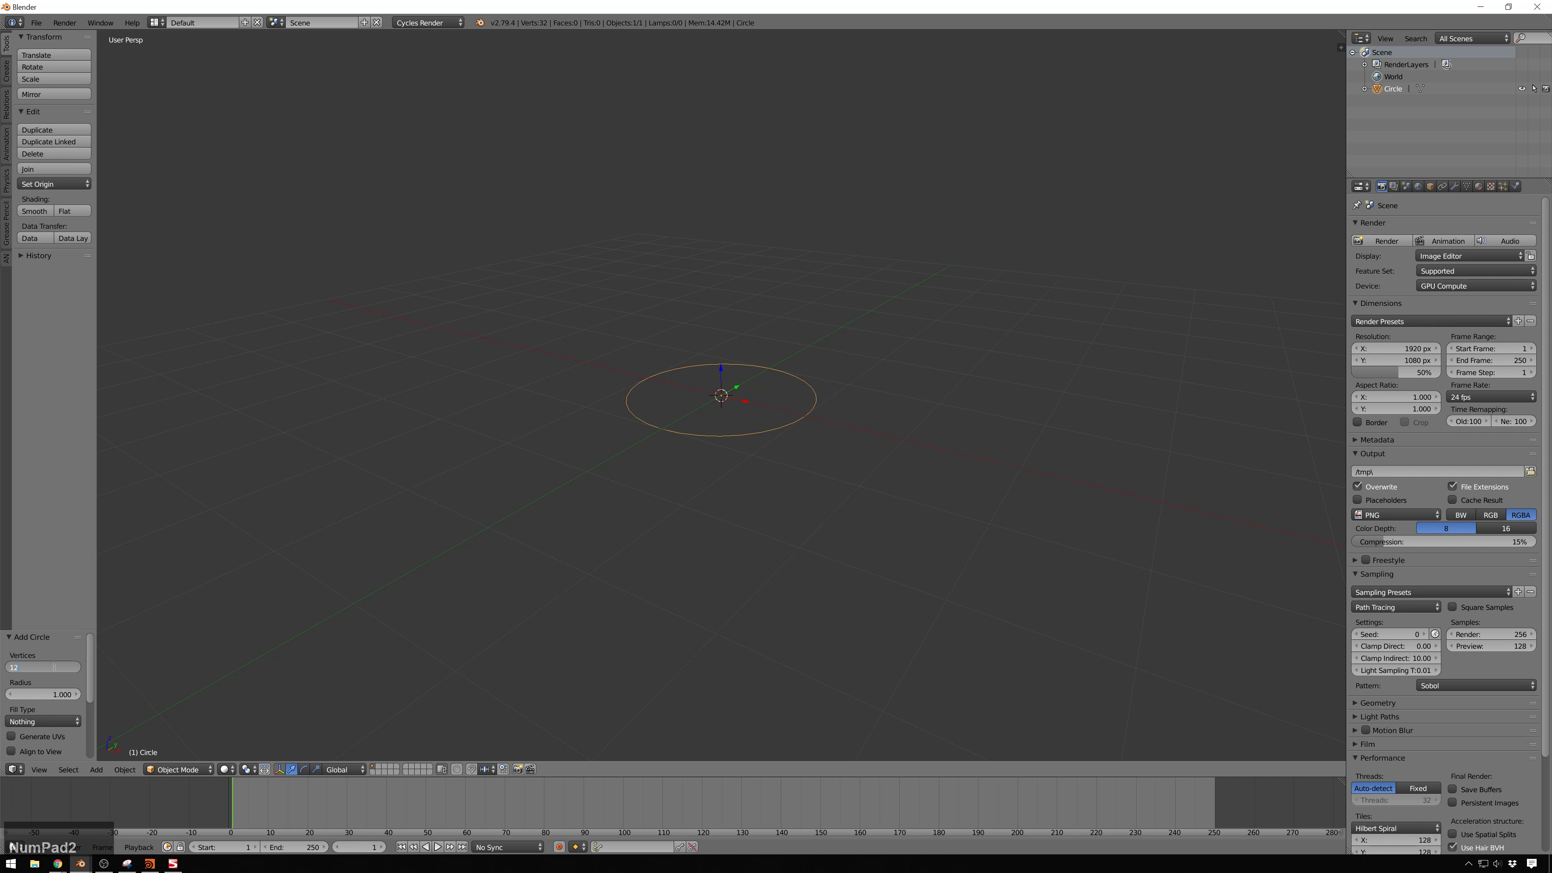
{"action": "key", "text": "KP_Enter"}
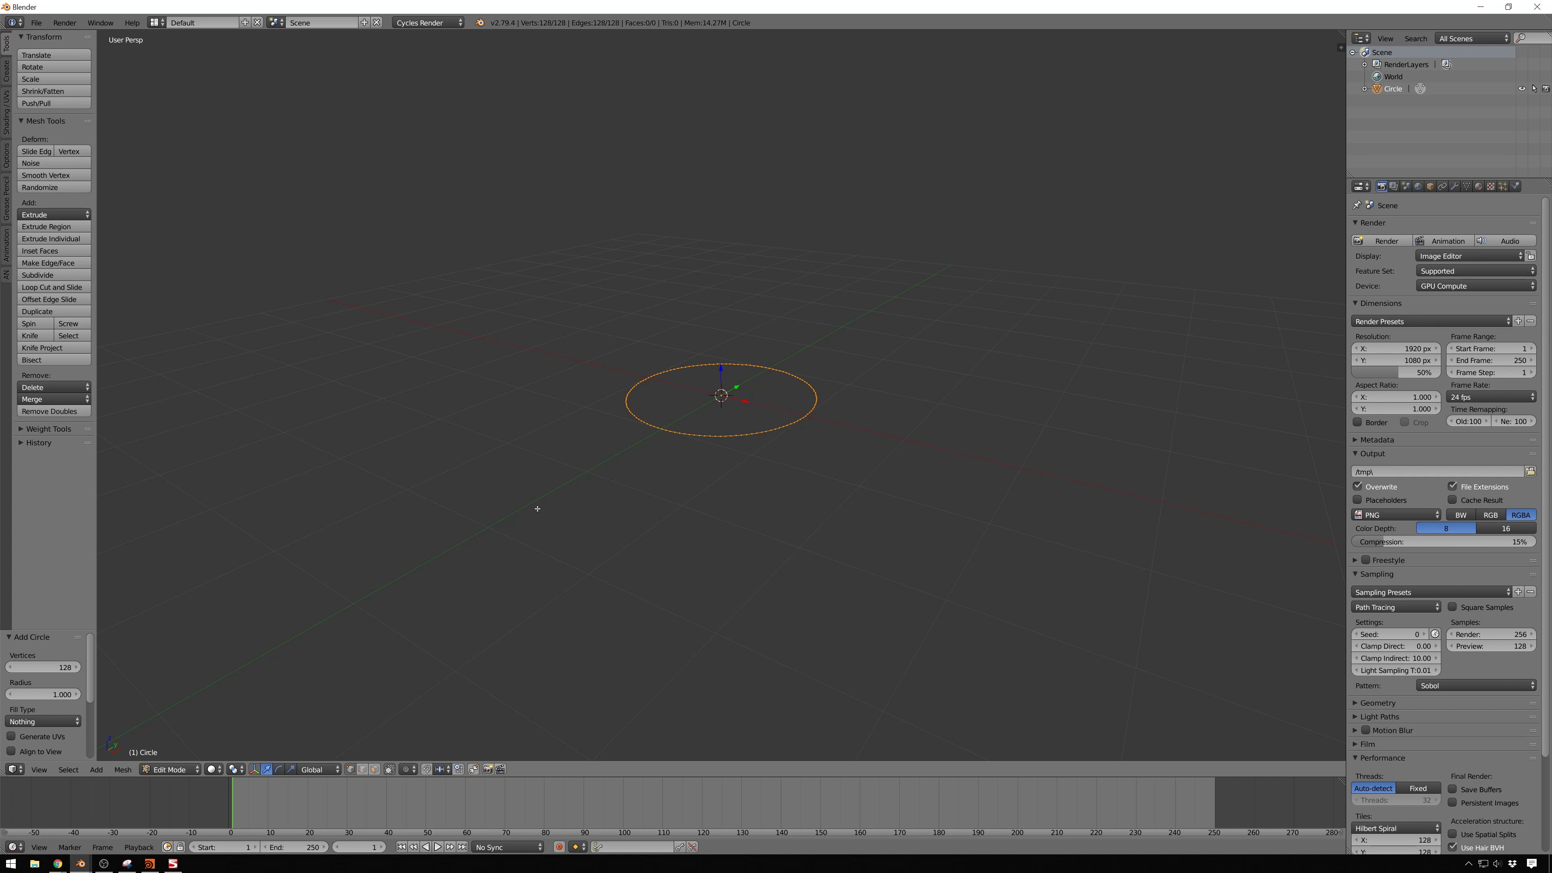
{"action": "key", "text": "KP_7"}
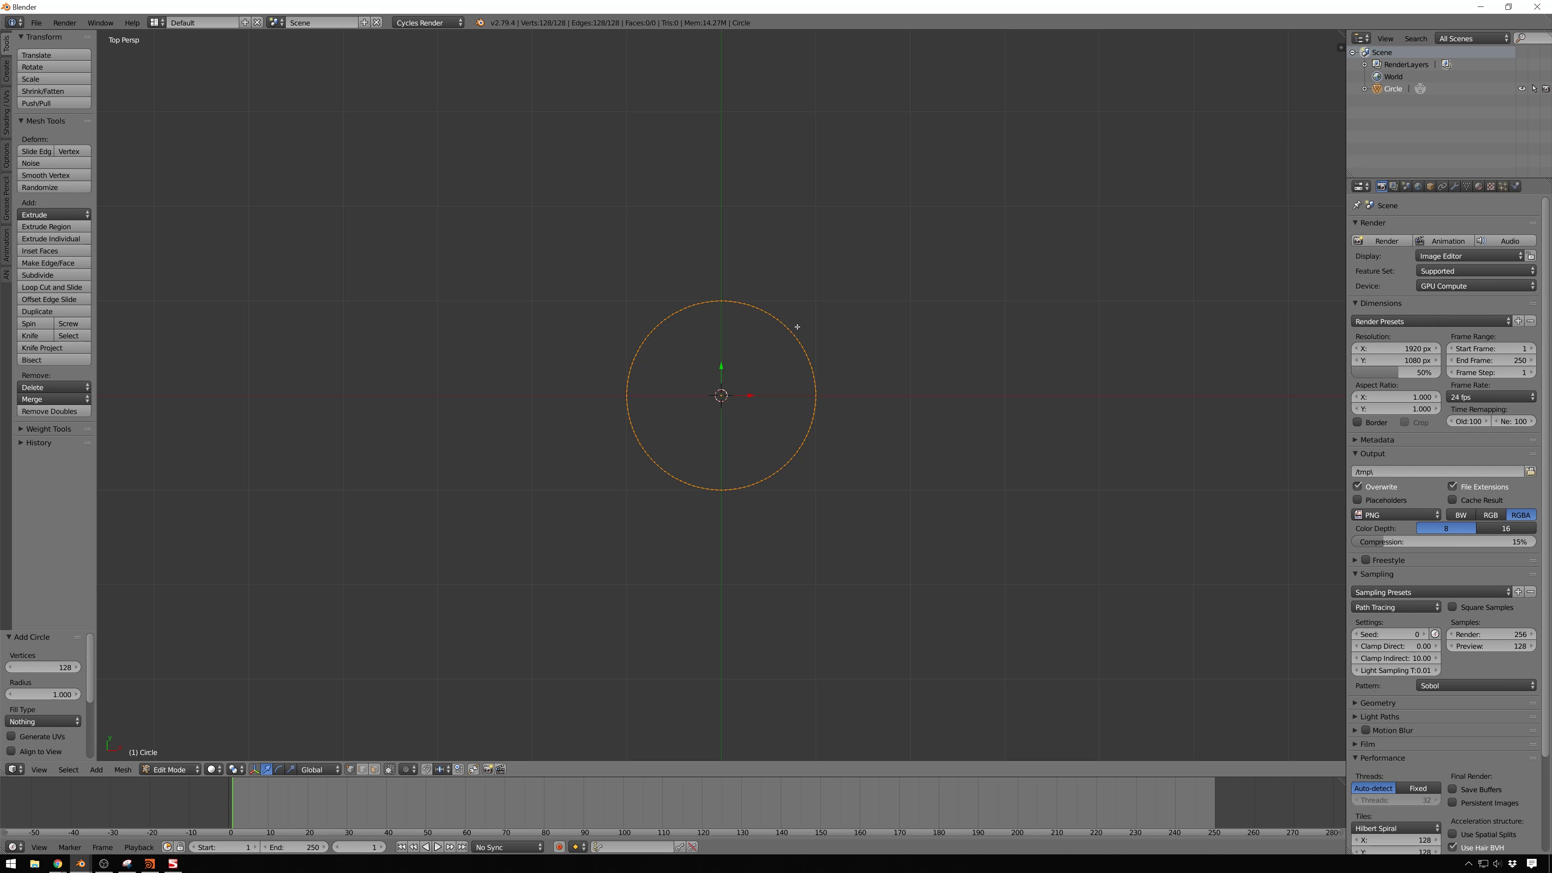
{"action": "scroll", "coordinate": [719, 297], "scroll_direction": "up", "scroll_amount": 3}
Delete all circle vertices except the upper-right quarter arc
{"action": "key", "text": "a"}
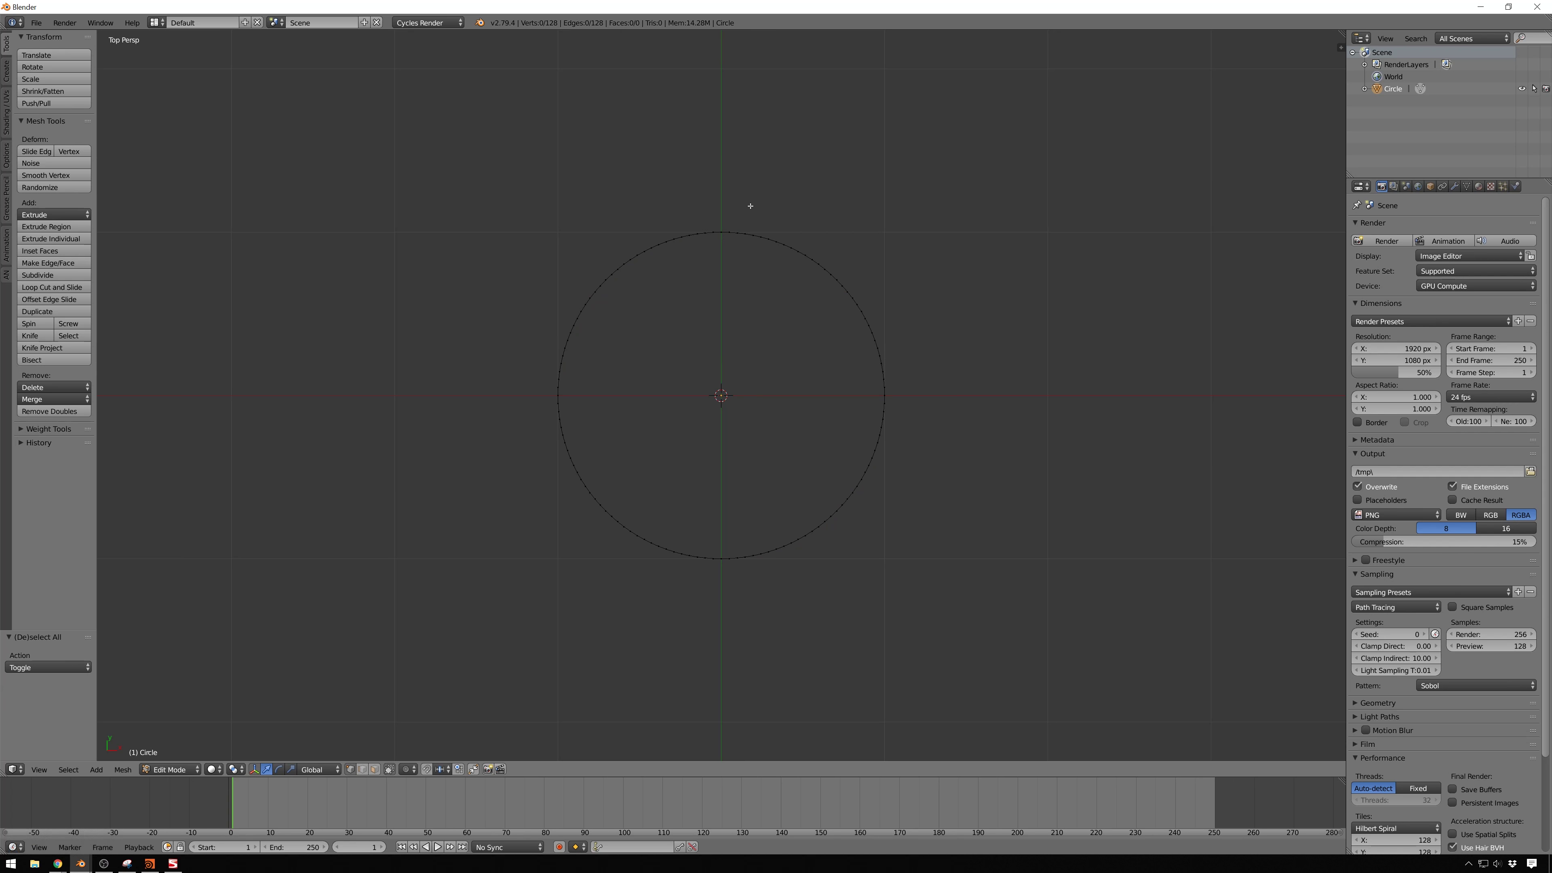
{"action": "key", "text": "b"}
{"action": "left_click_drag", "start_coordinate": [719, 201], "coordinate": [921, 398]}
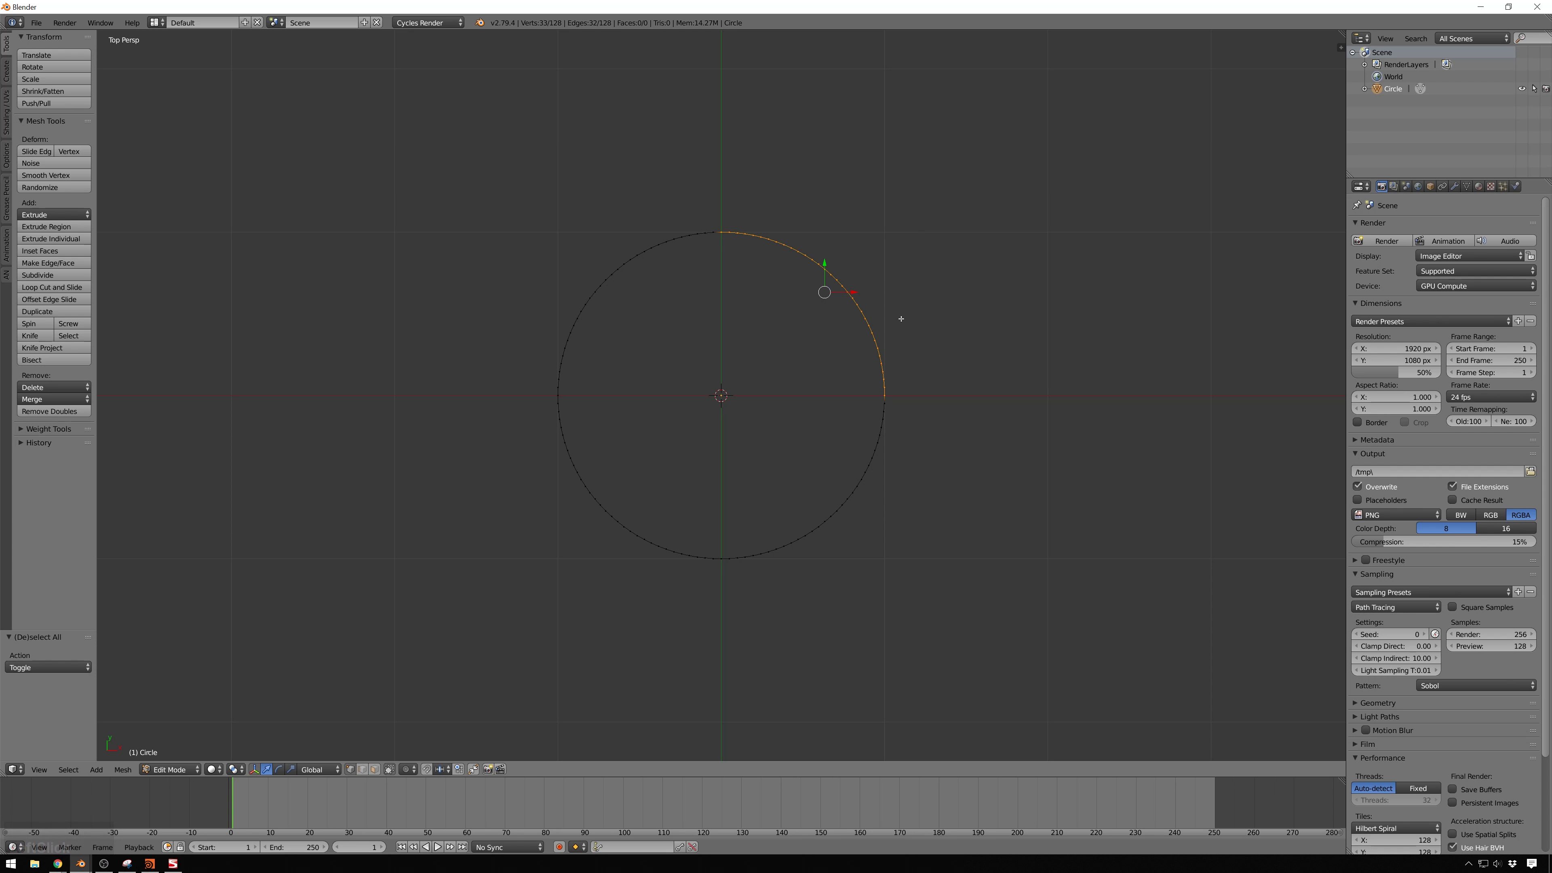
{"action": "key", "text": "ctrl+i"}
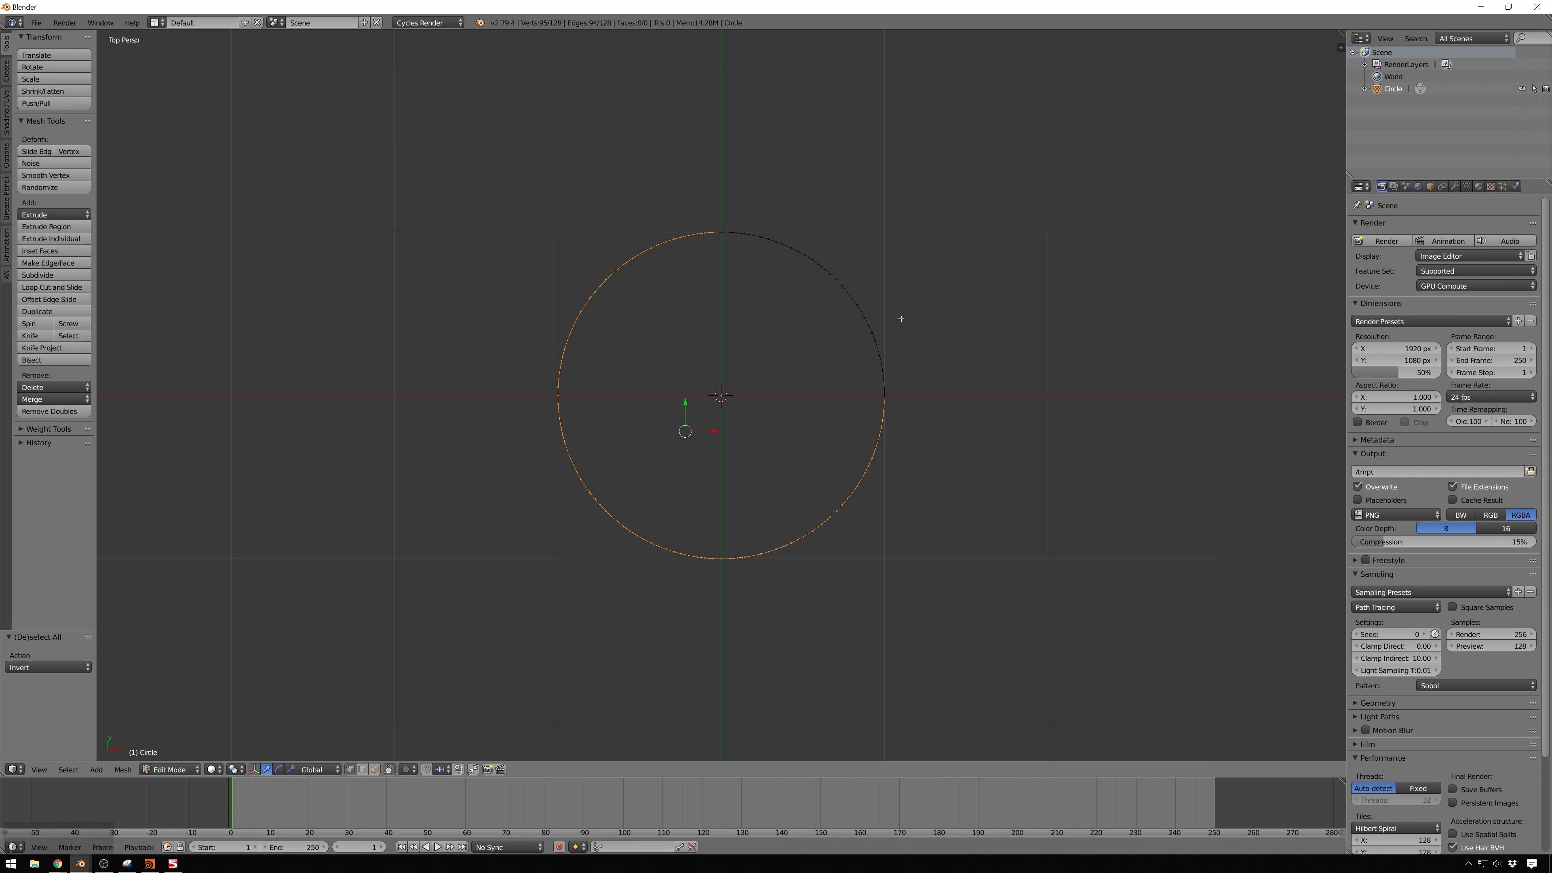
{"action": "key", "text": "x"}
{"action": "key", "text": "Return"}
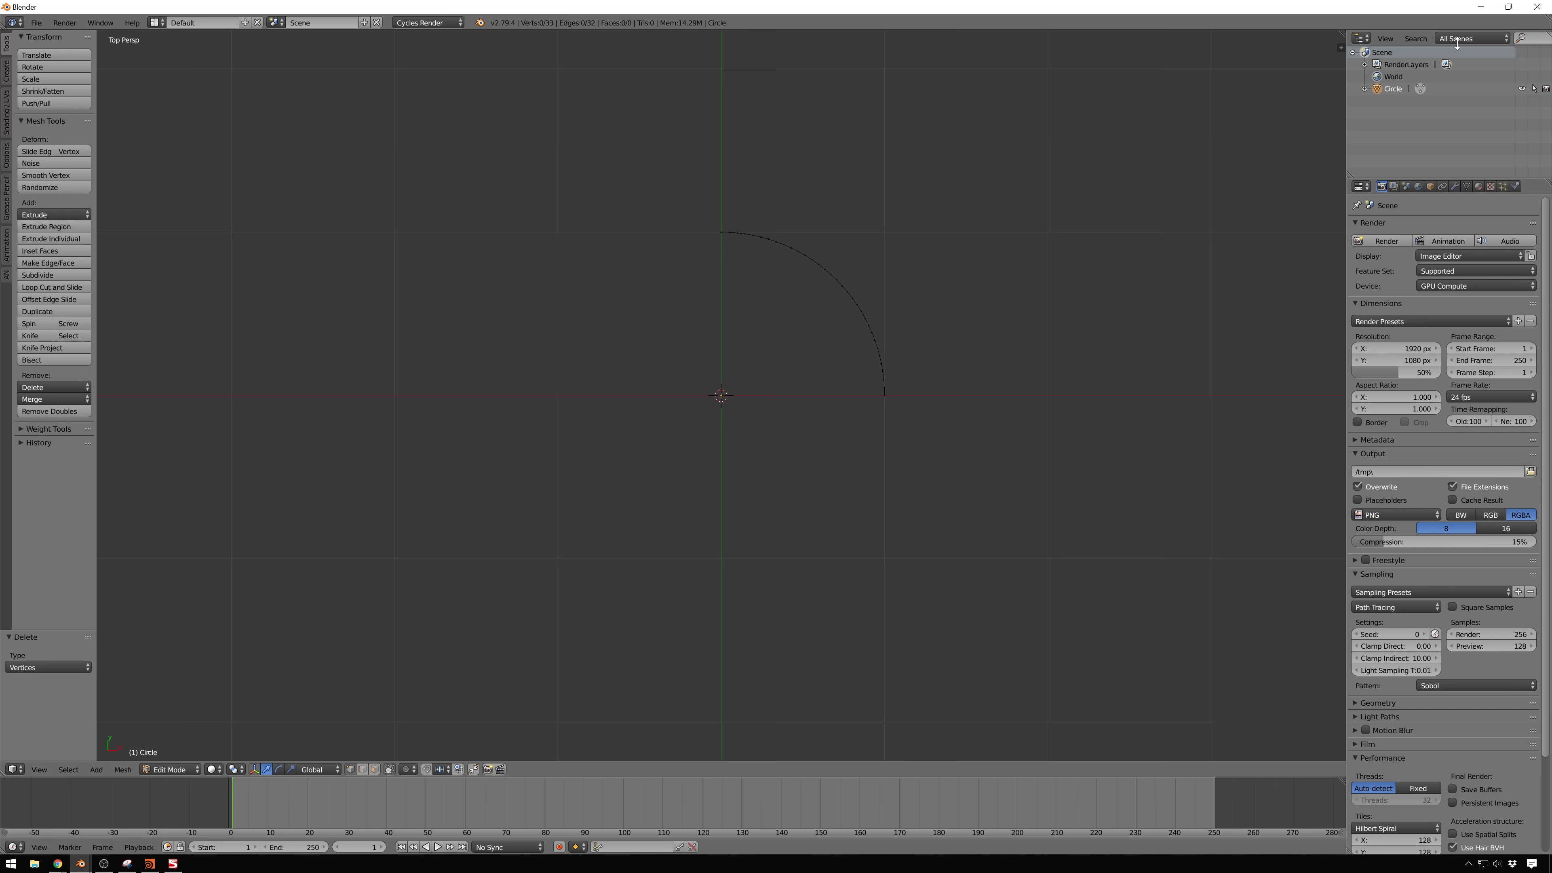
Rename the circle object to ARc in the Outliner
{"action": "double_click", "coordinate": [1394, 88]}
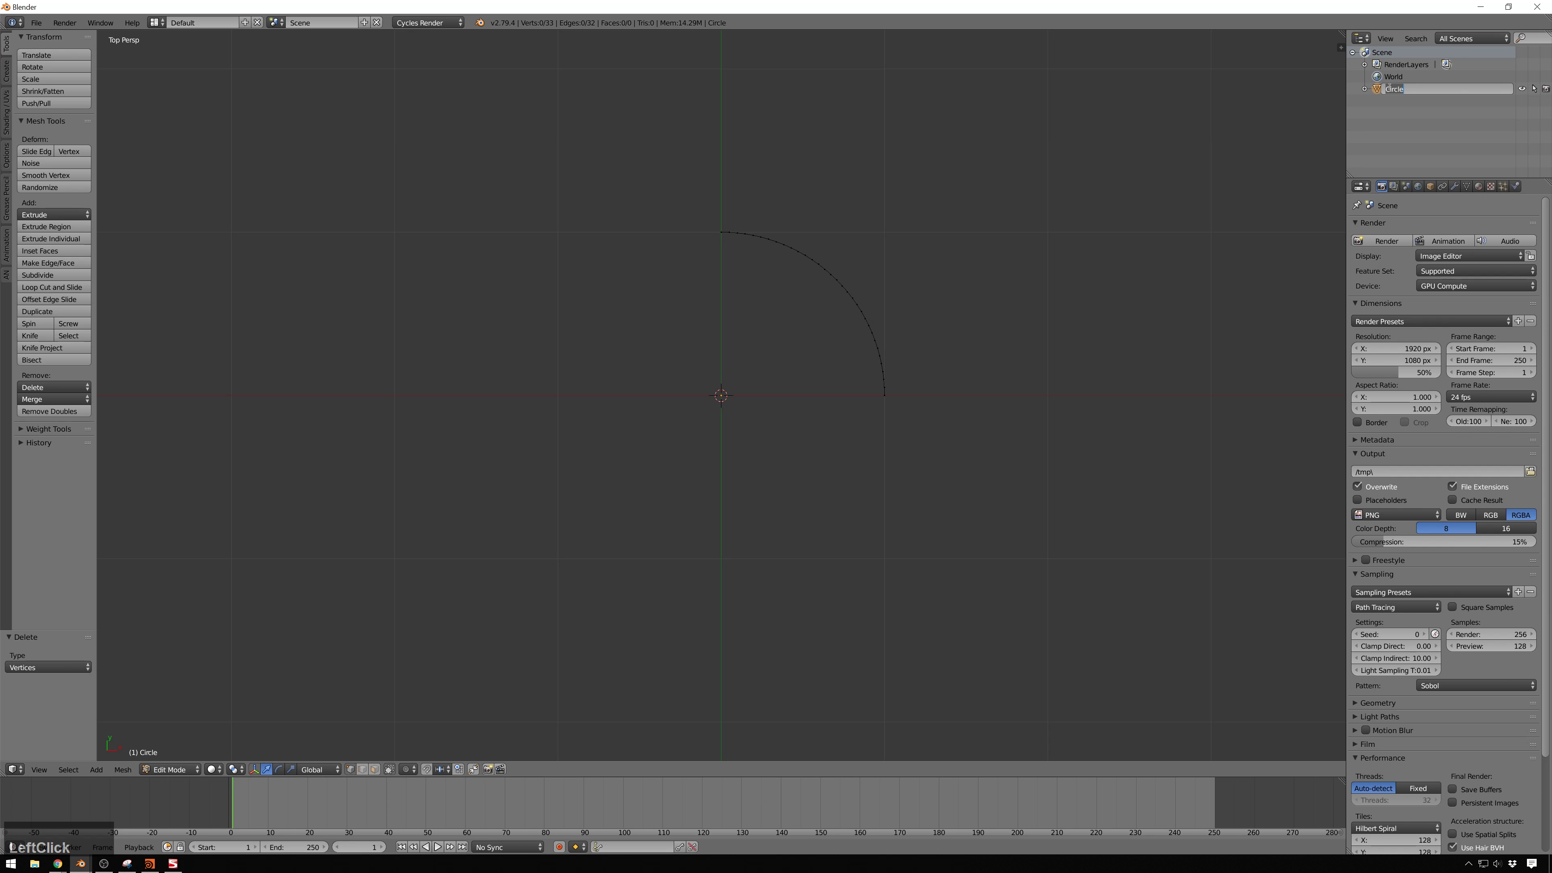
{"action": "type", "text": "ARc"}
{"action": "key", "text": "Return"}
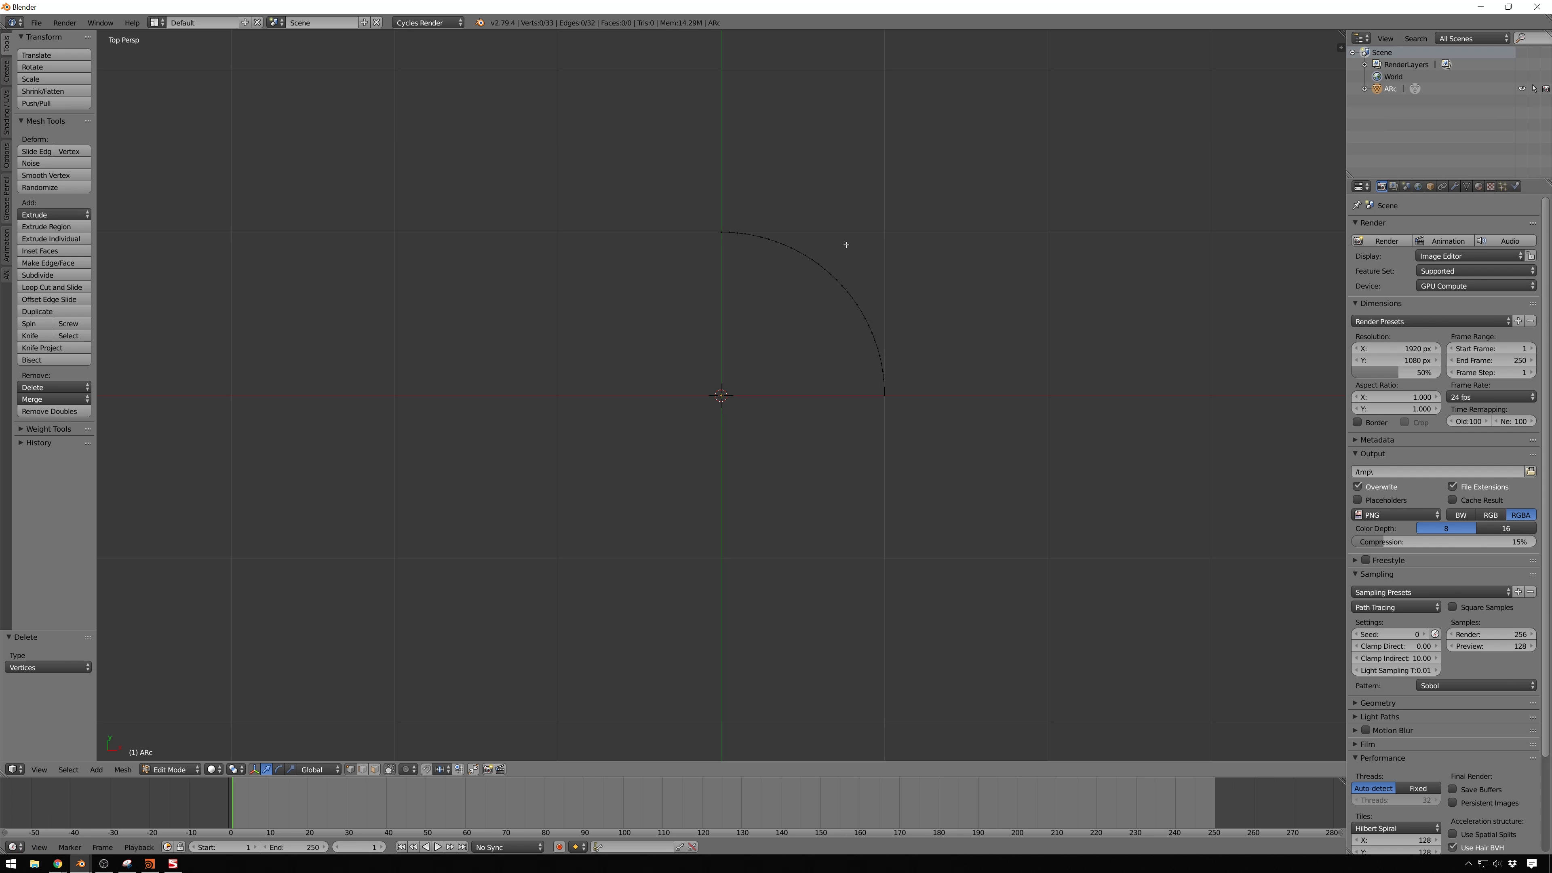
{"action": "scroll", "coordinate": [846, 244], "scroll_direction": "down", "scroll_amount": 1}
Return to object mode and add a cube to the scene
{"action": "key", "text": "shift+a"}
{"action": "key", "text": "Escape"}
{"action": "key", "text": "Tab"}
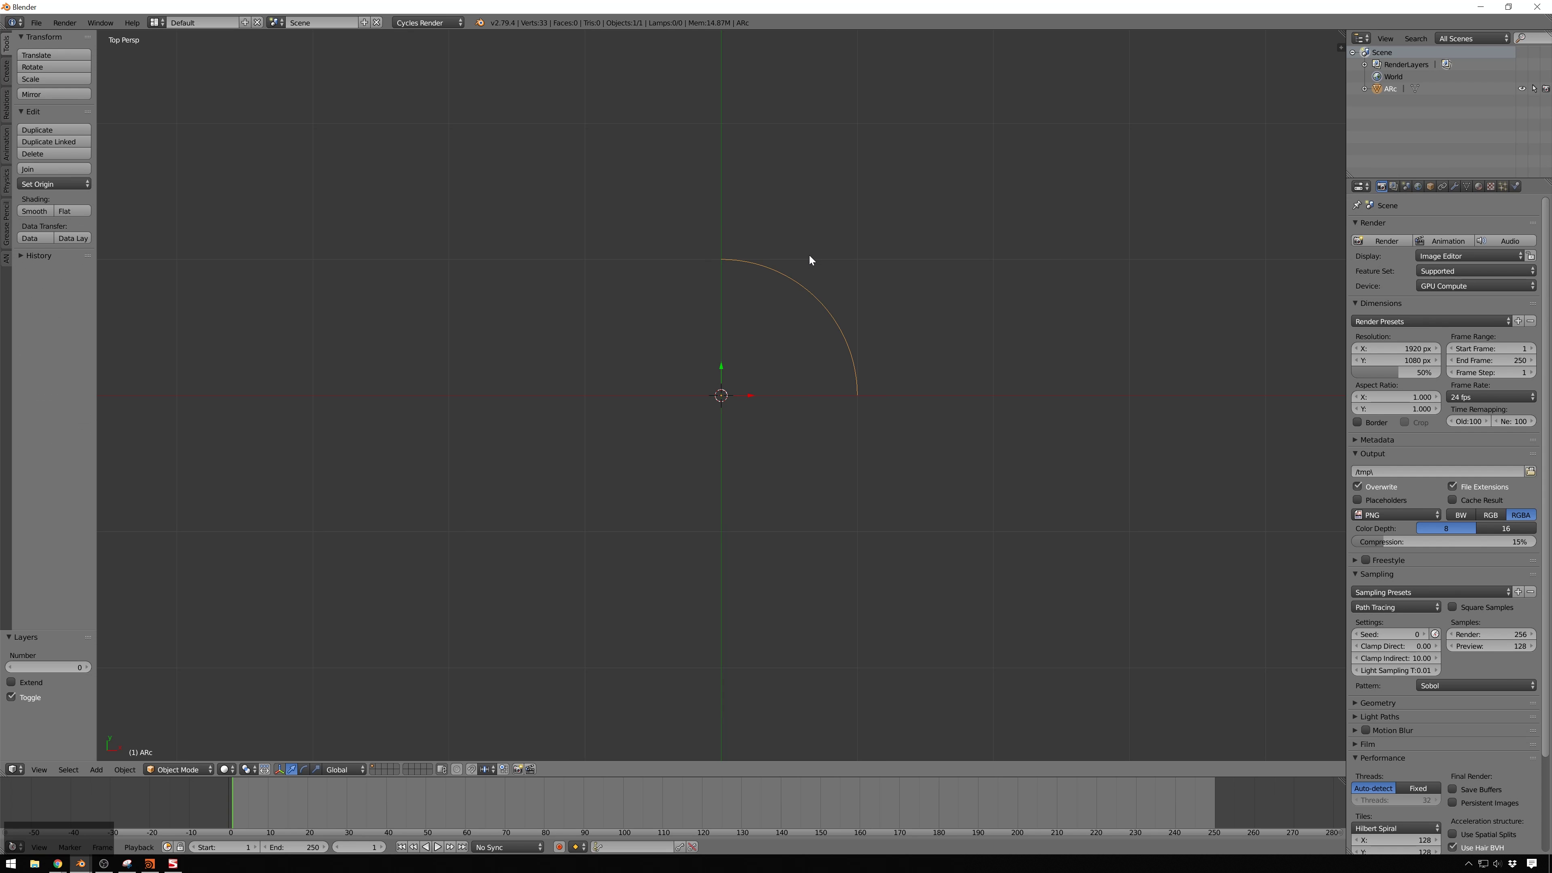
{"action": "key", "text": "shift+a"}
{"action": "mouse_move", "coordinate": [809, 257]}
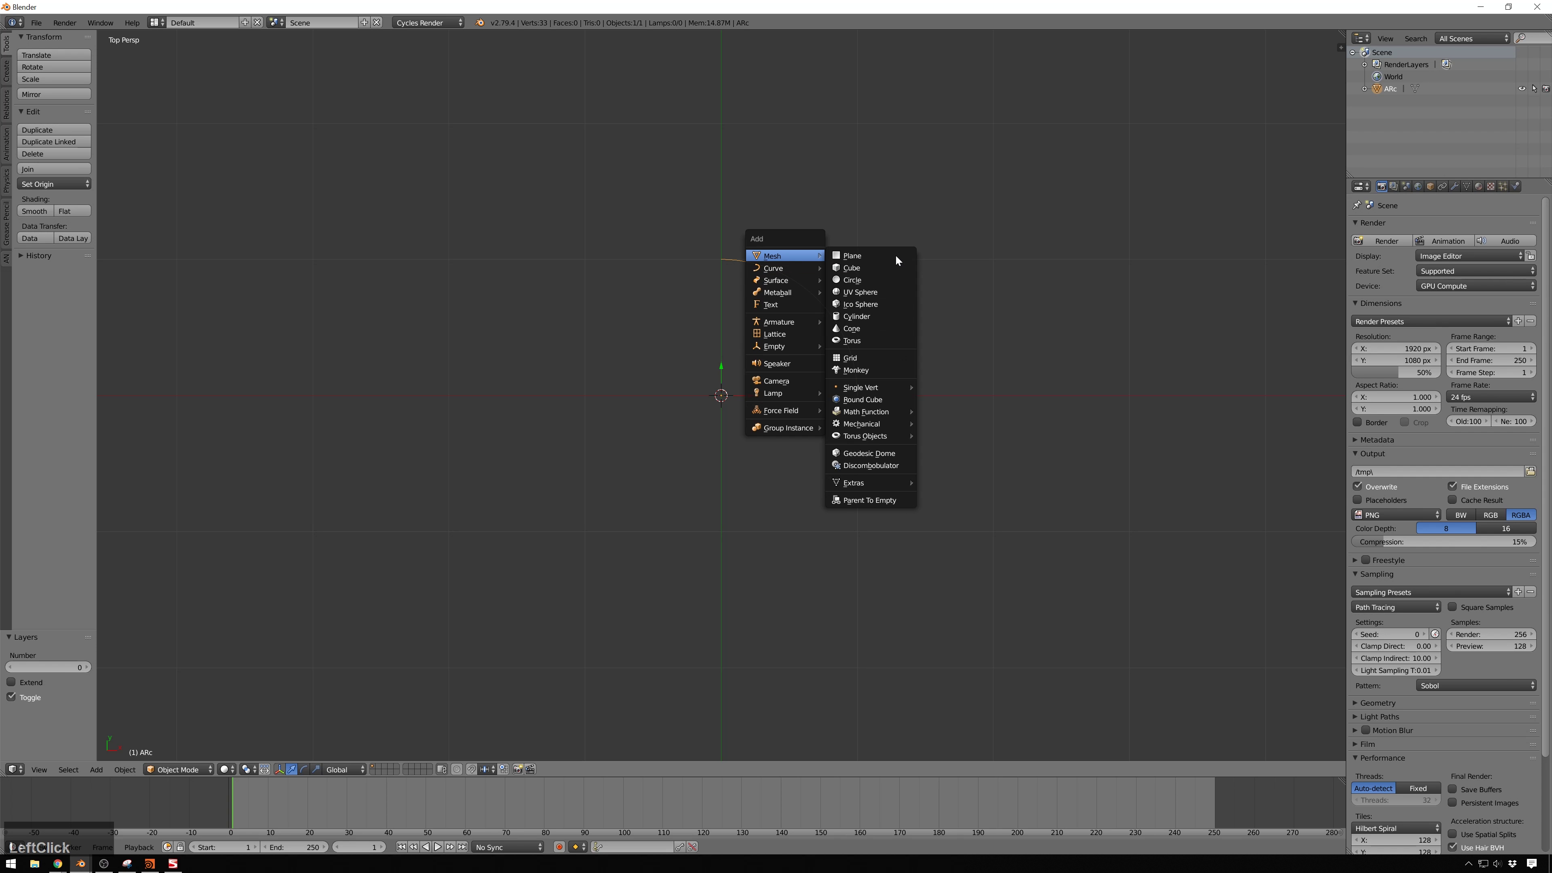
{"action": "left_click", "coordinate": [891, 269]}
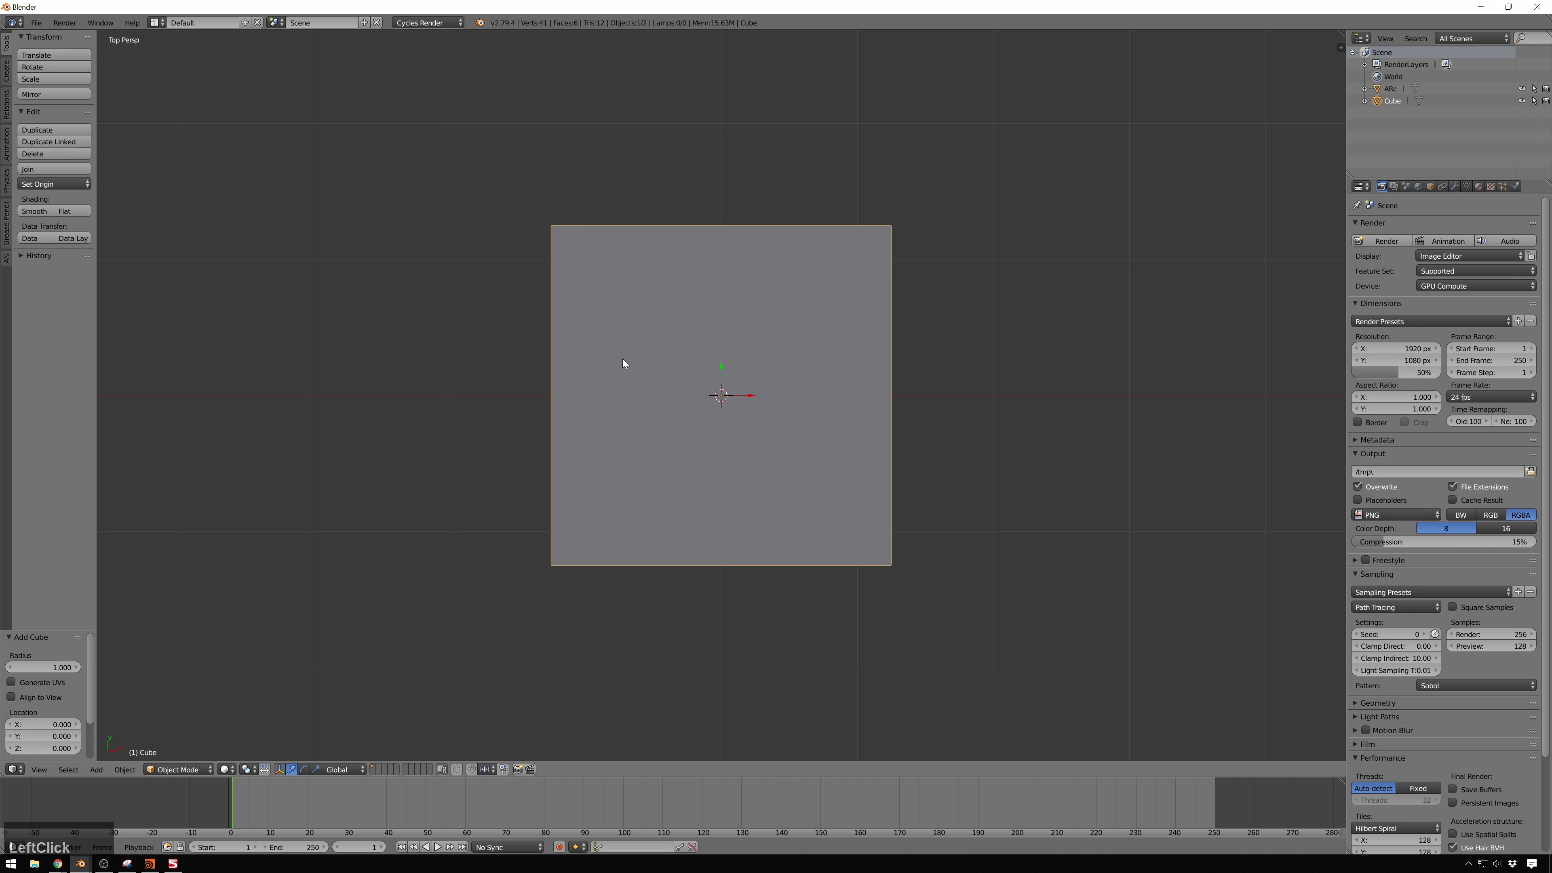
{"action": "key", "text": "KP_5"}
{"action": "middle_click_drag", "start_coordinate": [329, 347], "coordinate": [722, 301]}
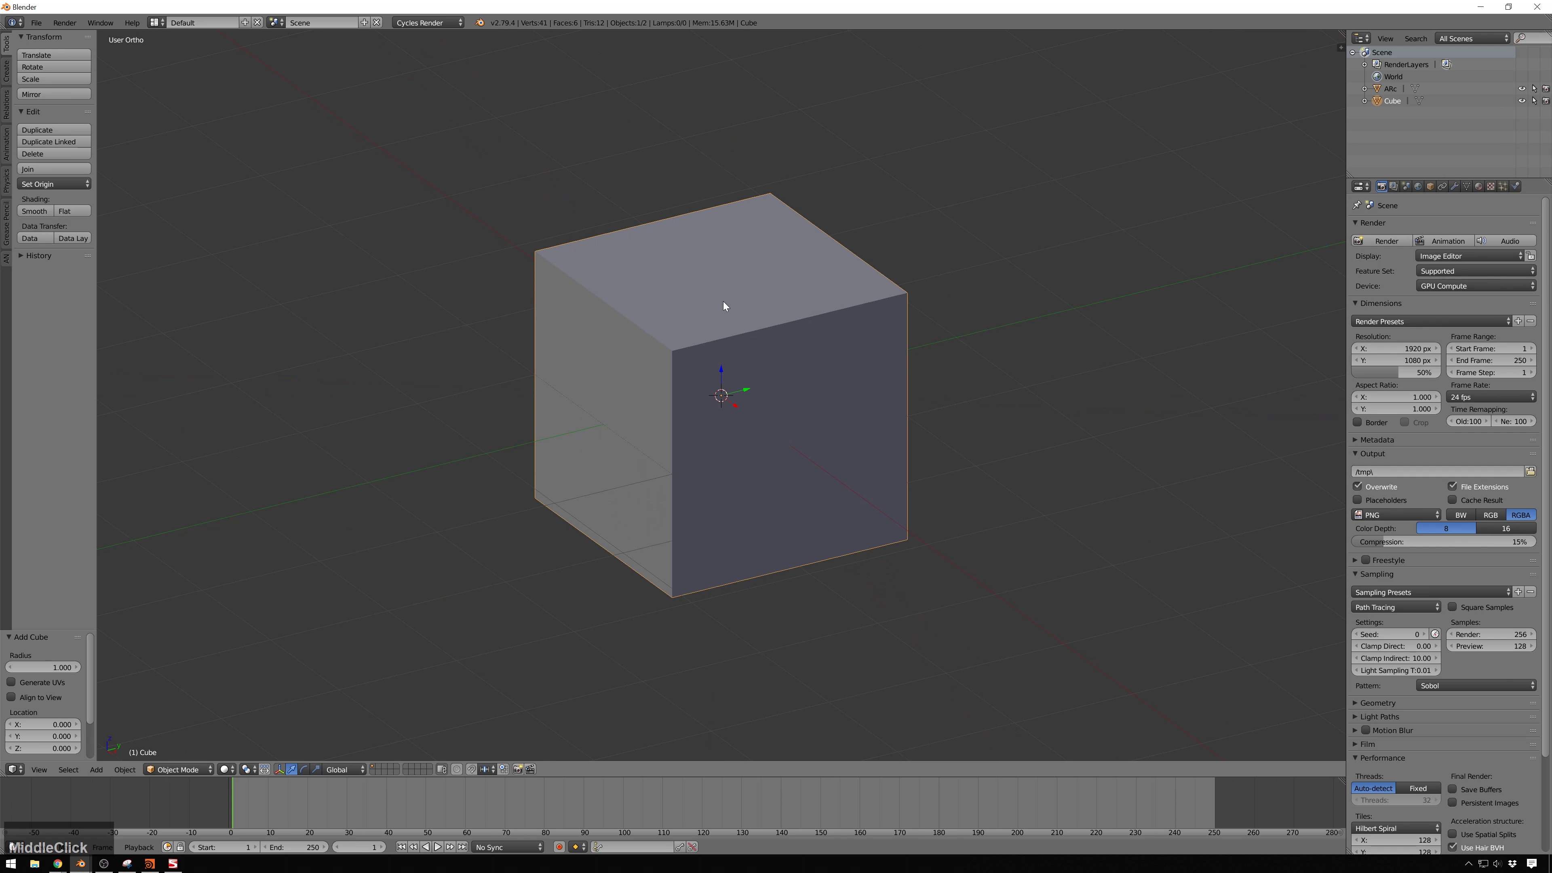
{"action": "key", "text": "KP_5"}
{"action": "scroll", "coordinate": [838, 286], "scroll_direction": "down", "scroll_amount": 4}
Scale the cube to 0.1 on Z, flattening it into a thin slab
{"action": "key", "text": "Tab"}
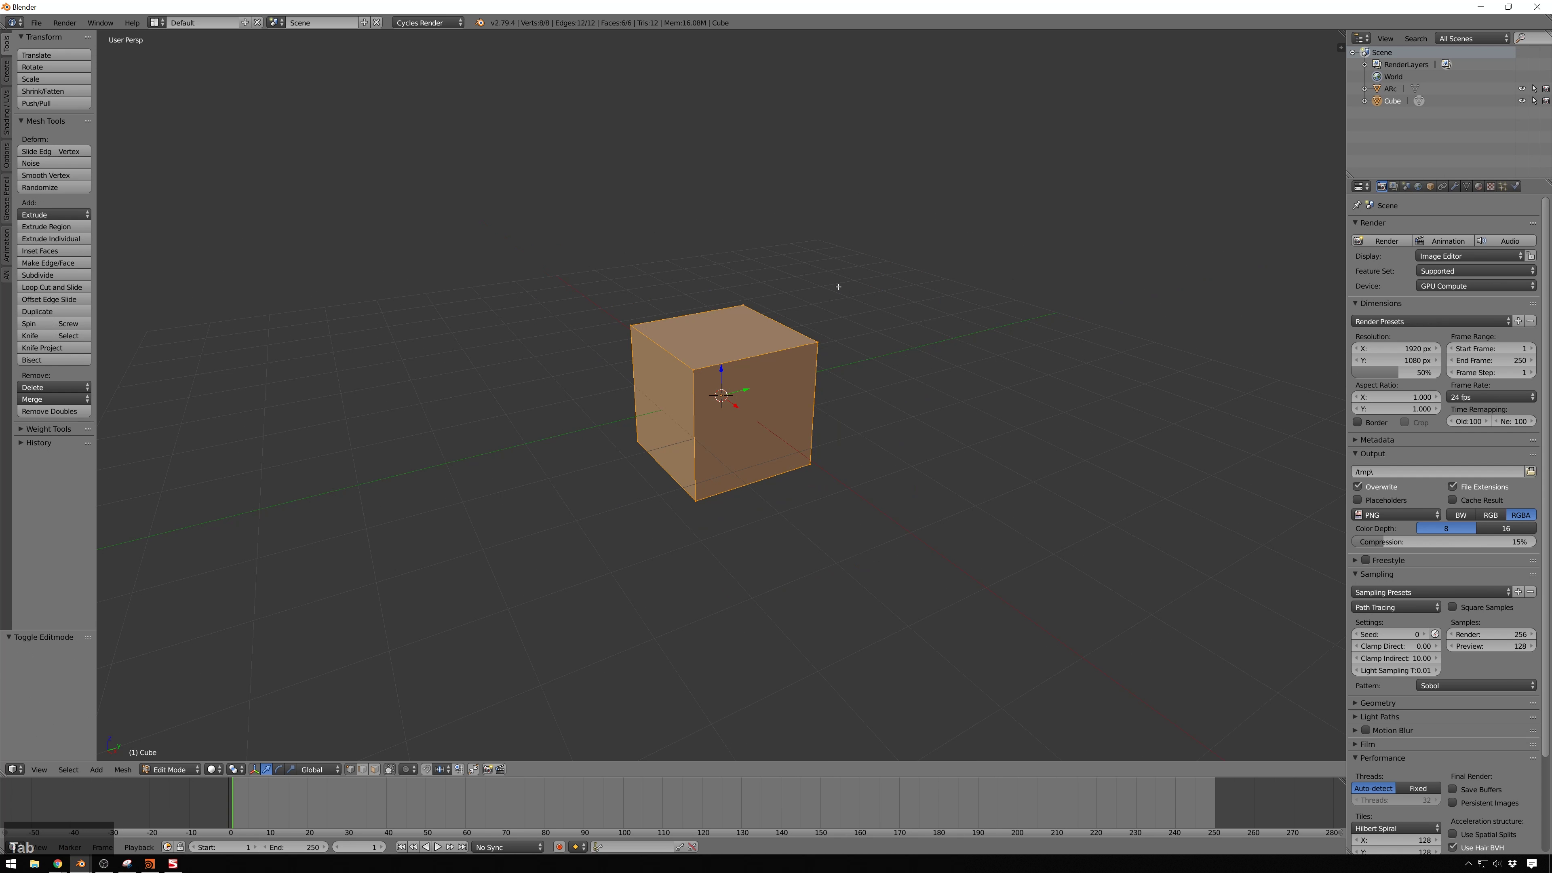
{"action": "type", "text": "sz"}
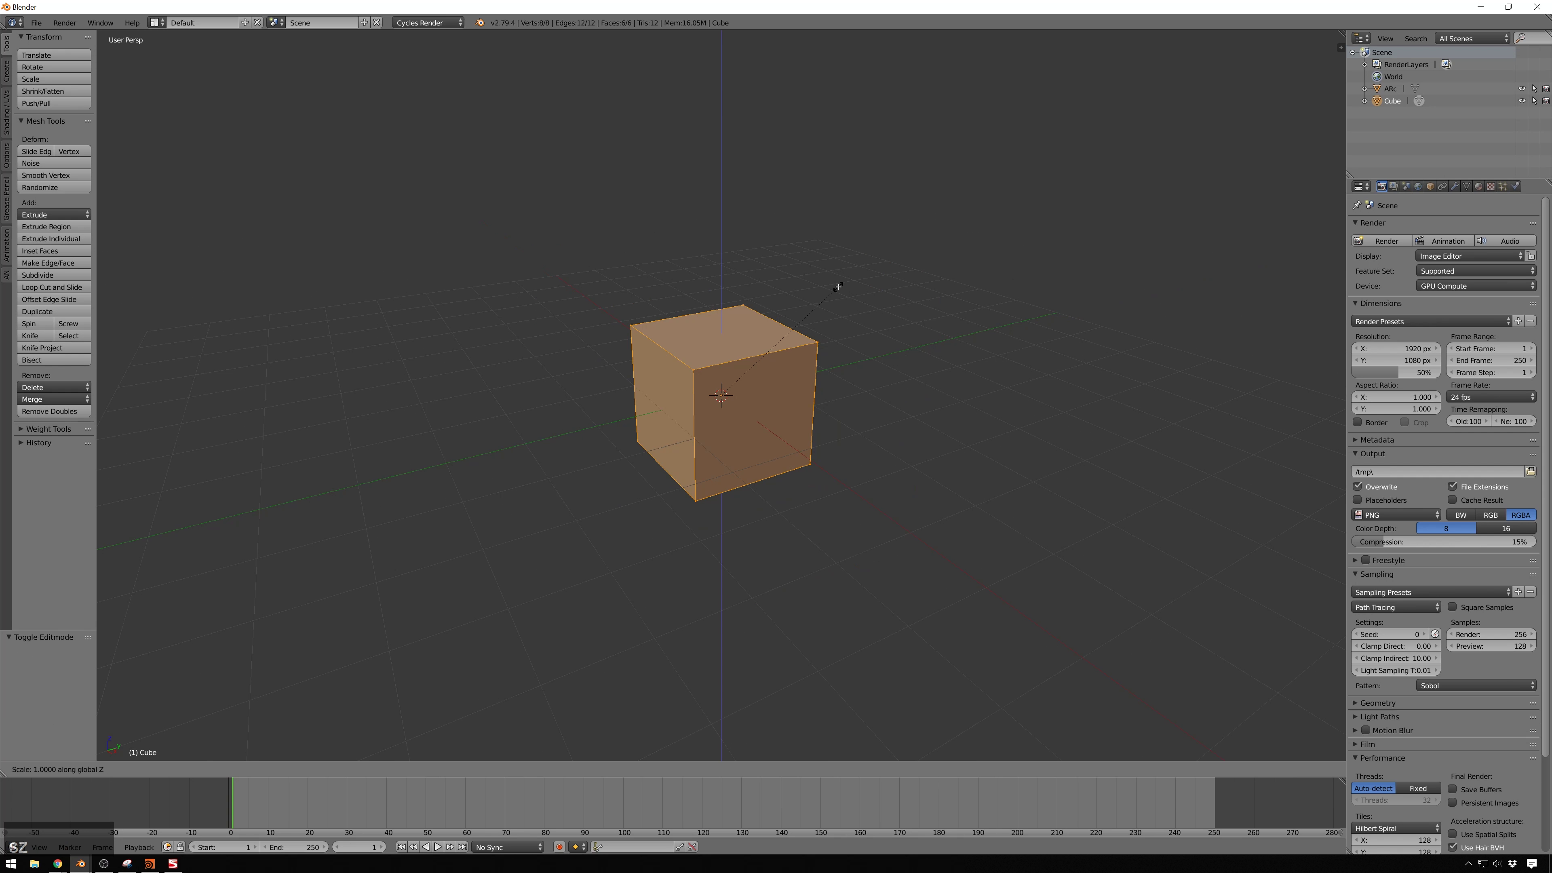
{"action": "type", "text": "0.1"}
{"action": "key", "text": "KP_Enter"}
{"action": "scroll", "coordinate": [711, 352], "scroll_direction": "up", "scroll_amount": 3}
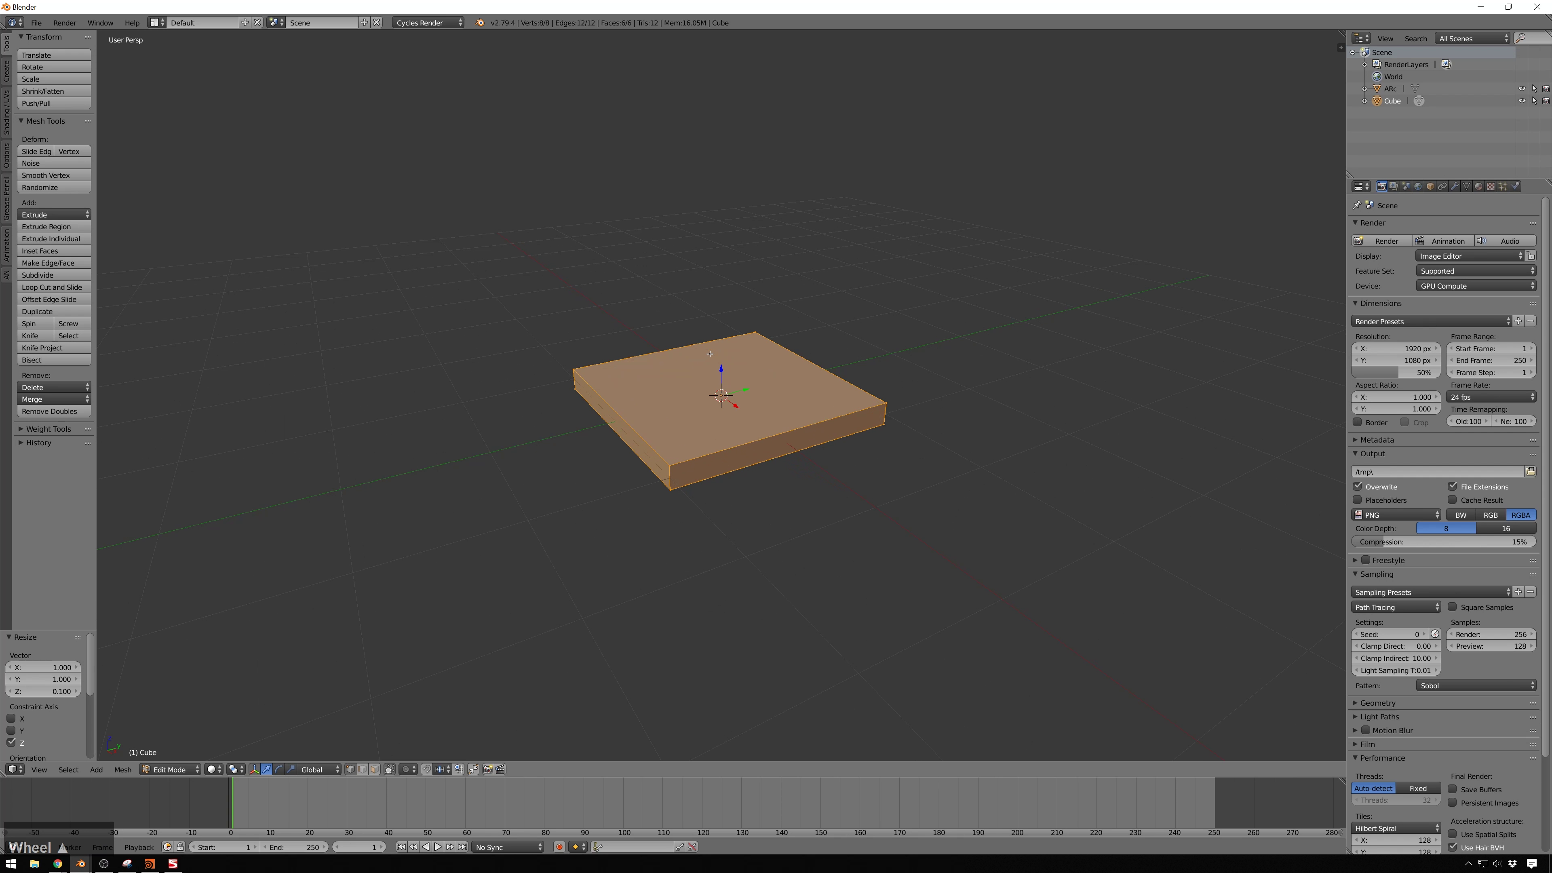
{"action": "scroll", "coordinate": [810, 295], "scroll_direction": "down", "scroll_amount": 2}
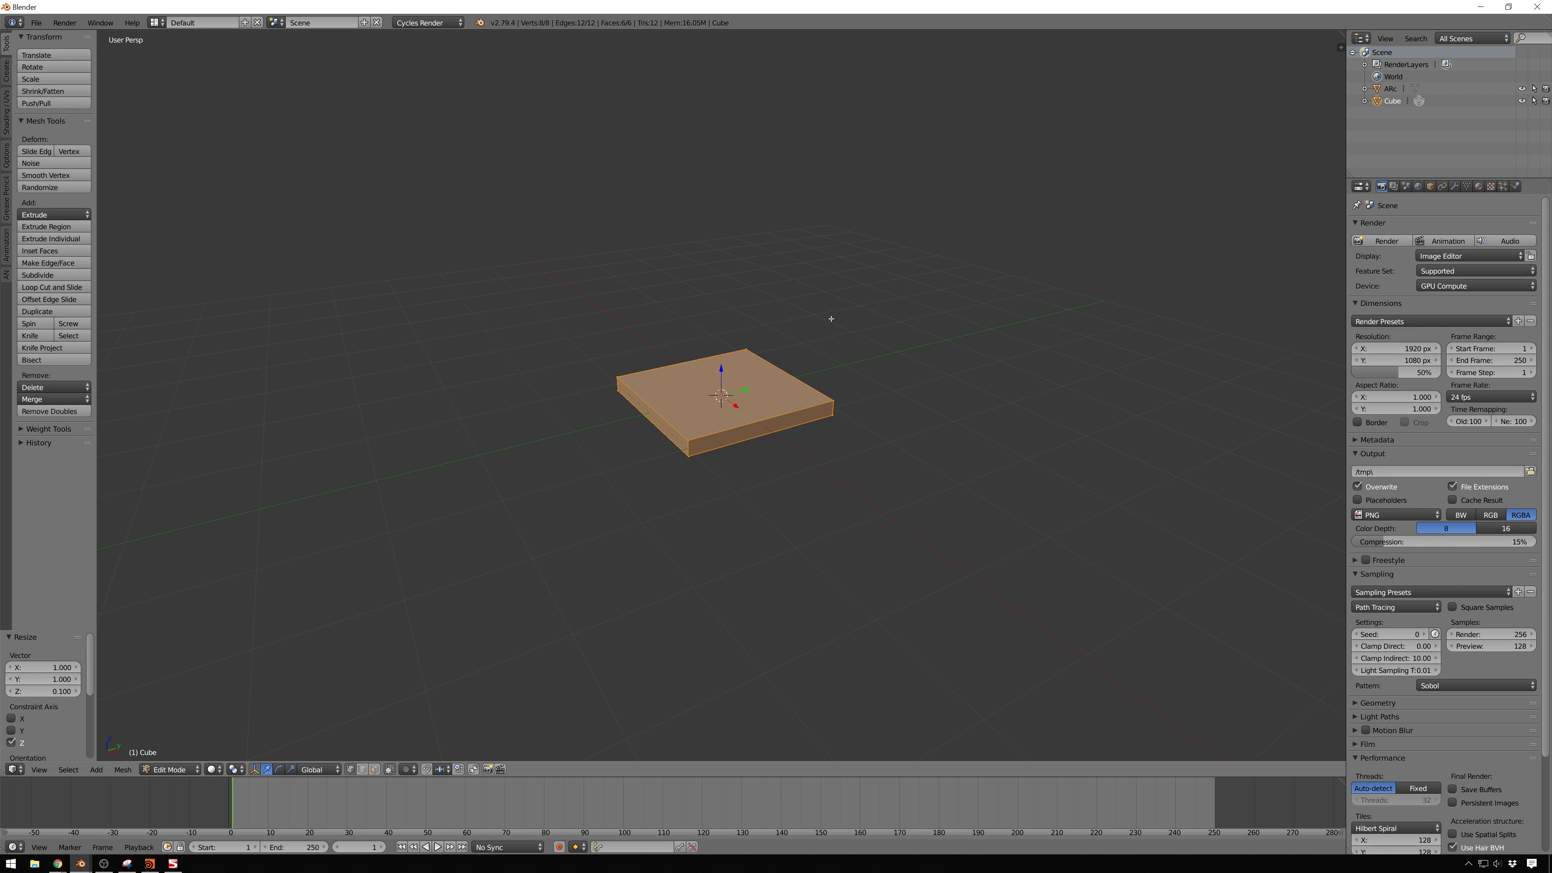
Bevel the slab's edges with two segments and return to object mode
{"action": "key", "text": "ctrl+b"}
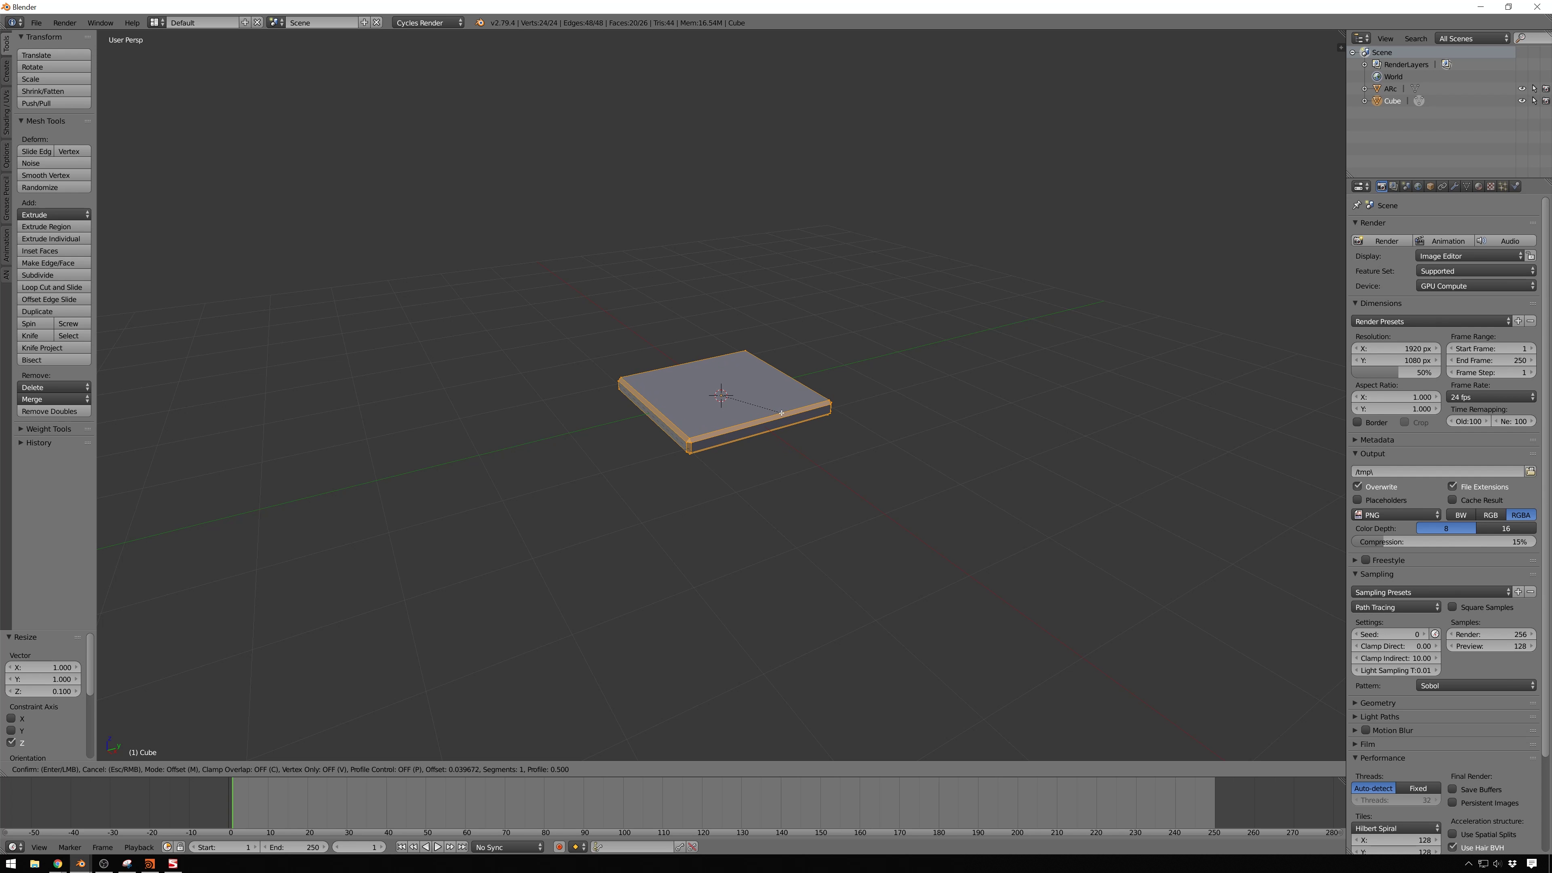
{"action": "scroll", "coordinate": [782, 413], "scroll_direction": "up", "scroll_amount": 1}
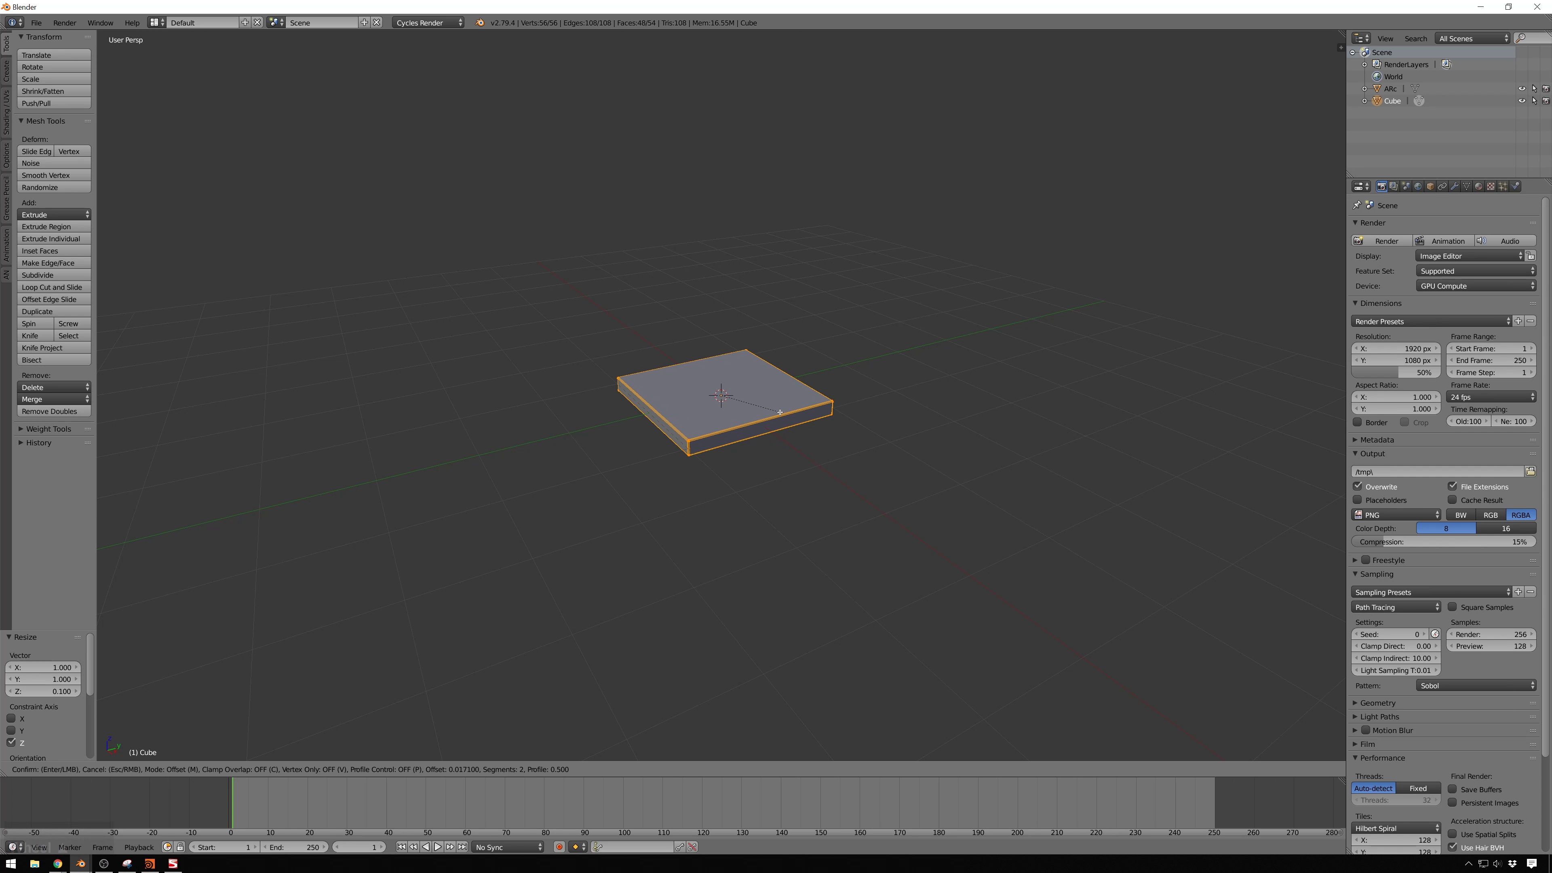
{"action": "left_click", "coordinate": [779, 412]}
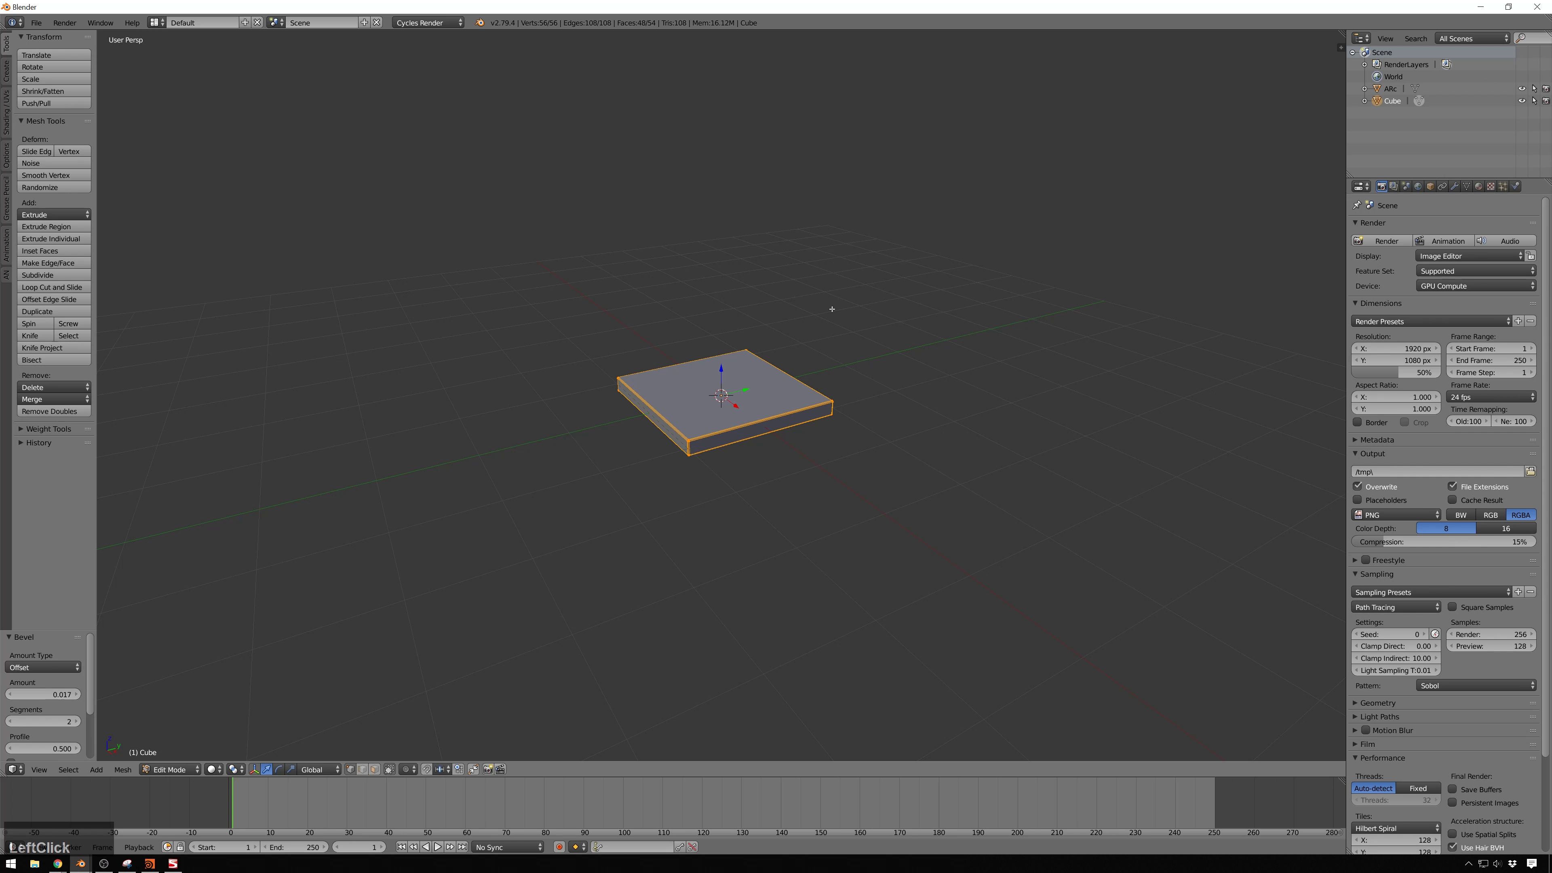
{"action": "key", "text": "Tab"}
{"action": "middle_click_drag", "start_coordinate": [817, 512], "coordinate": [775, 401]}
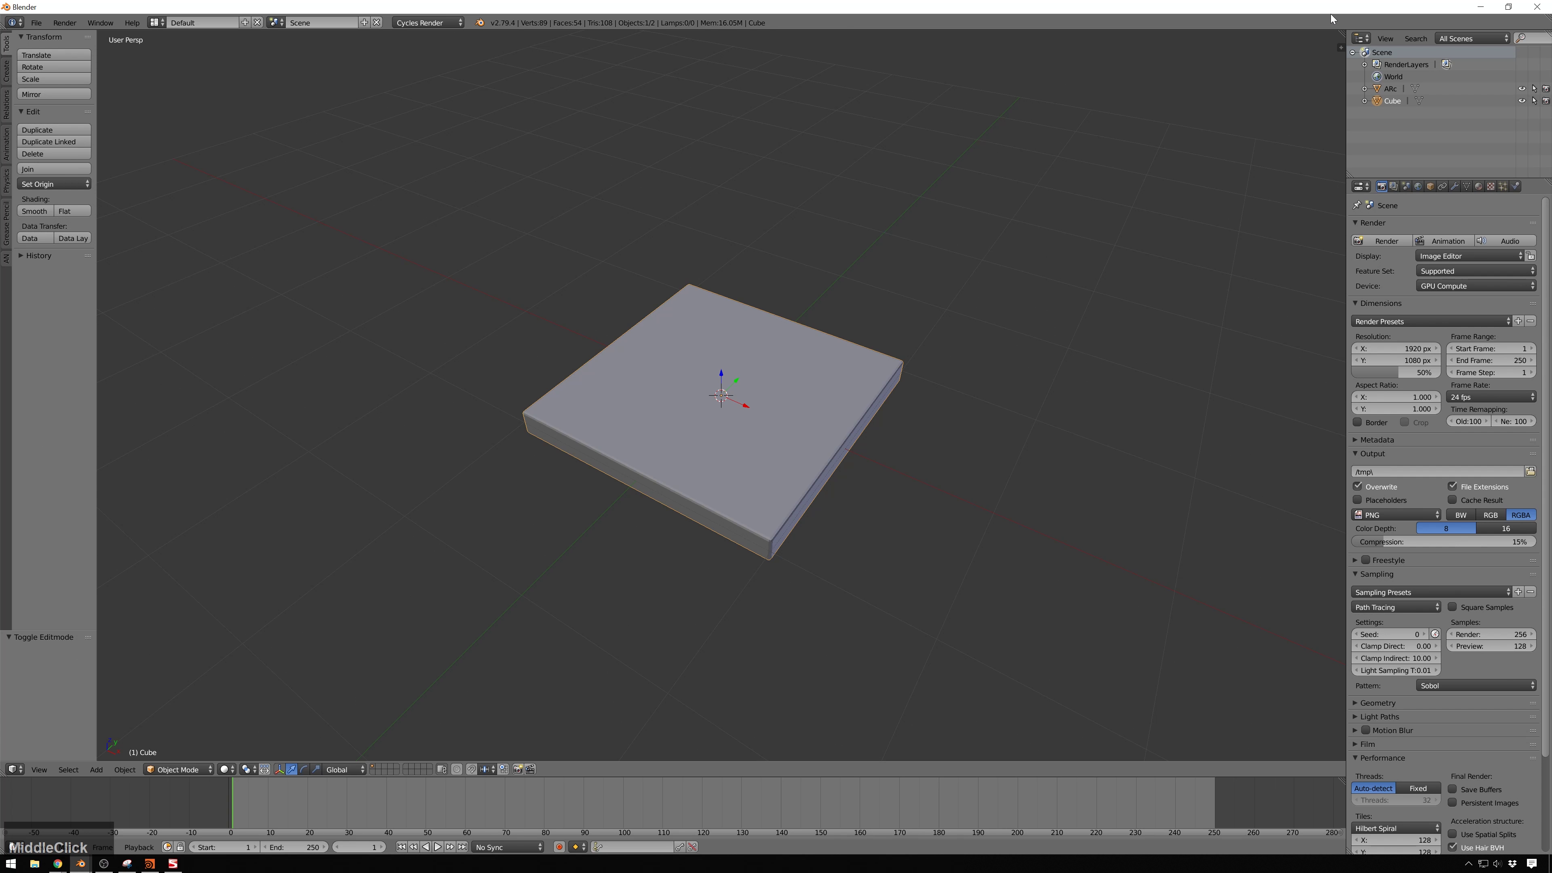
Split off a node editor area and create a new node tree named Twisty
{"action": "left_click_drag", "start_coordinate": [1341, 34], "coordinate": [806, 147]}
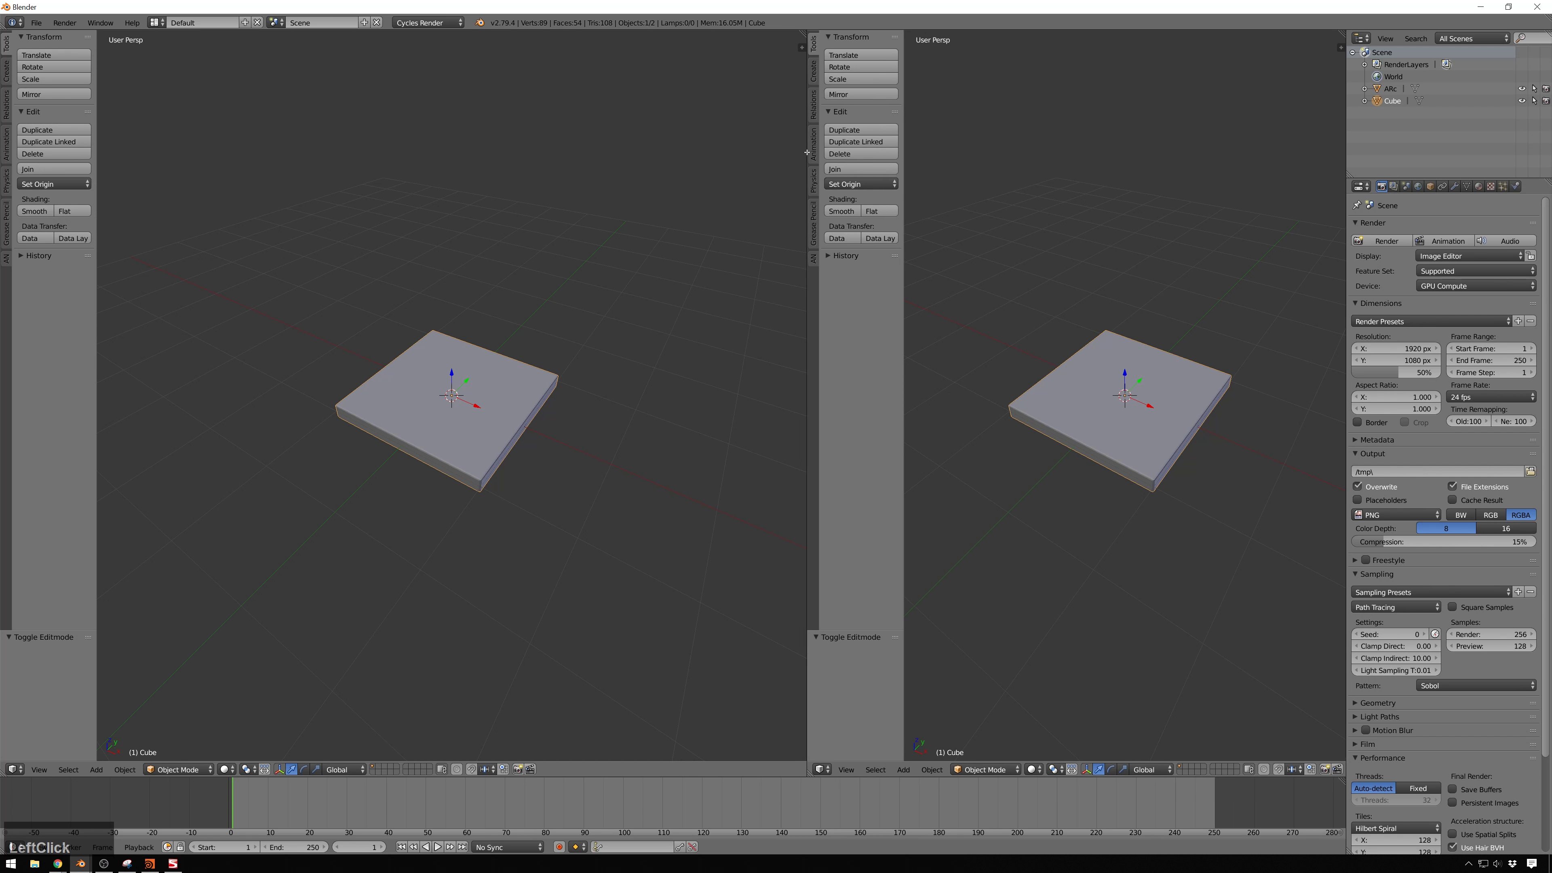
{"action": "key", "text": "shift+F3"}
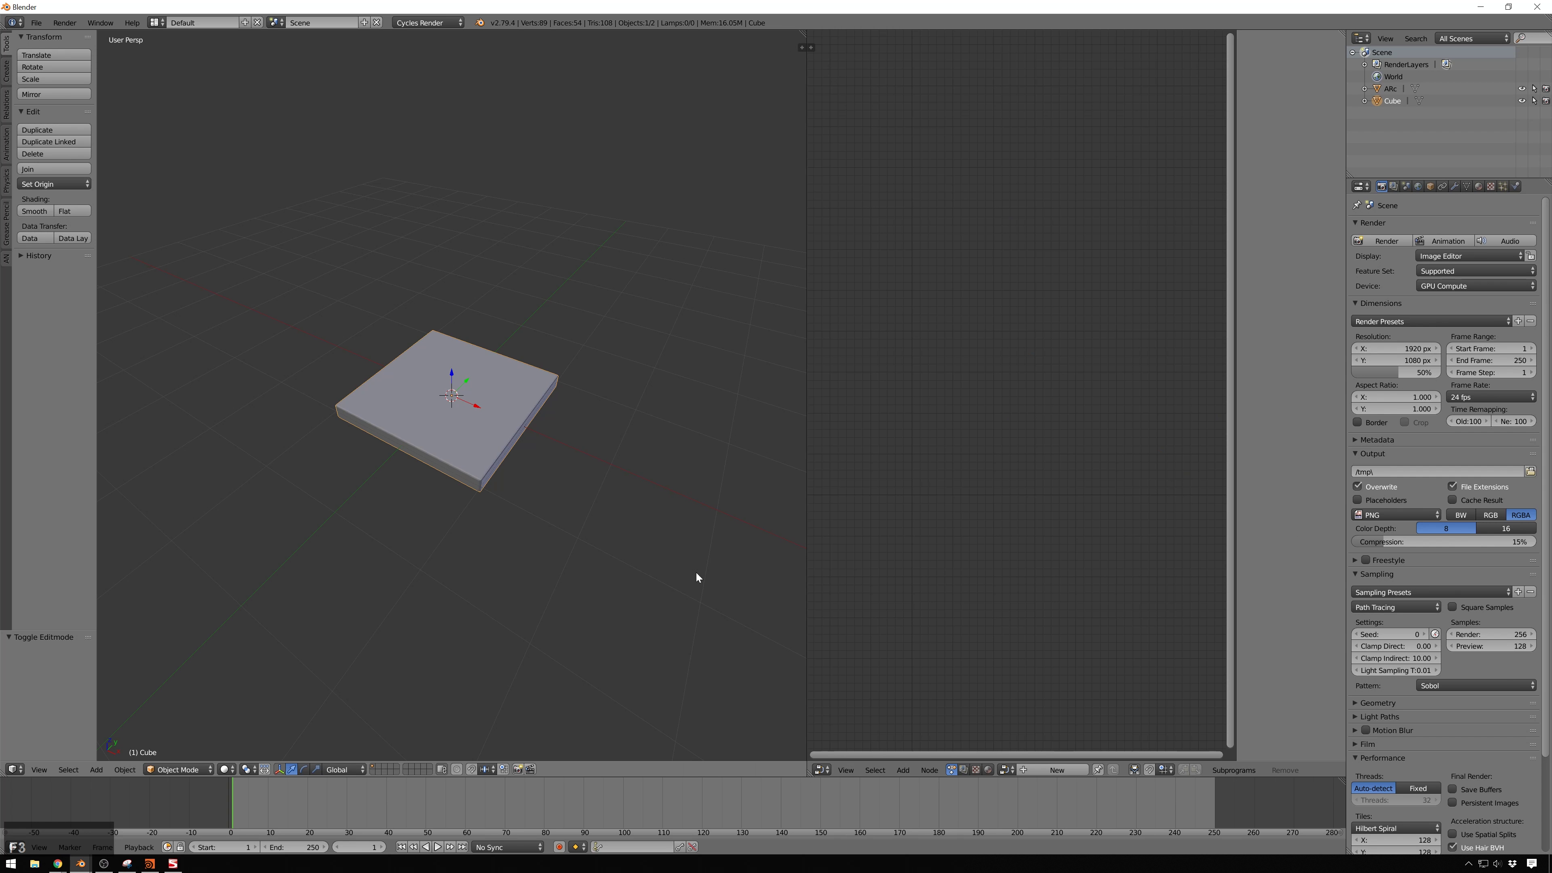
{"action": "left_click", "coordinate": [1050, 770]}
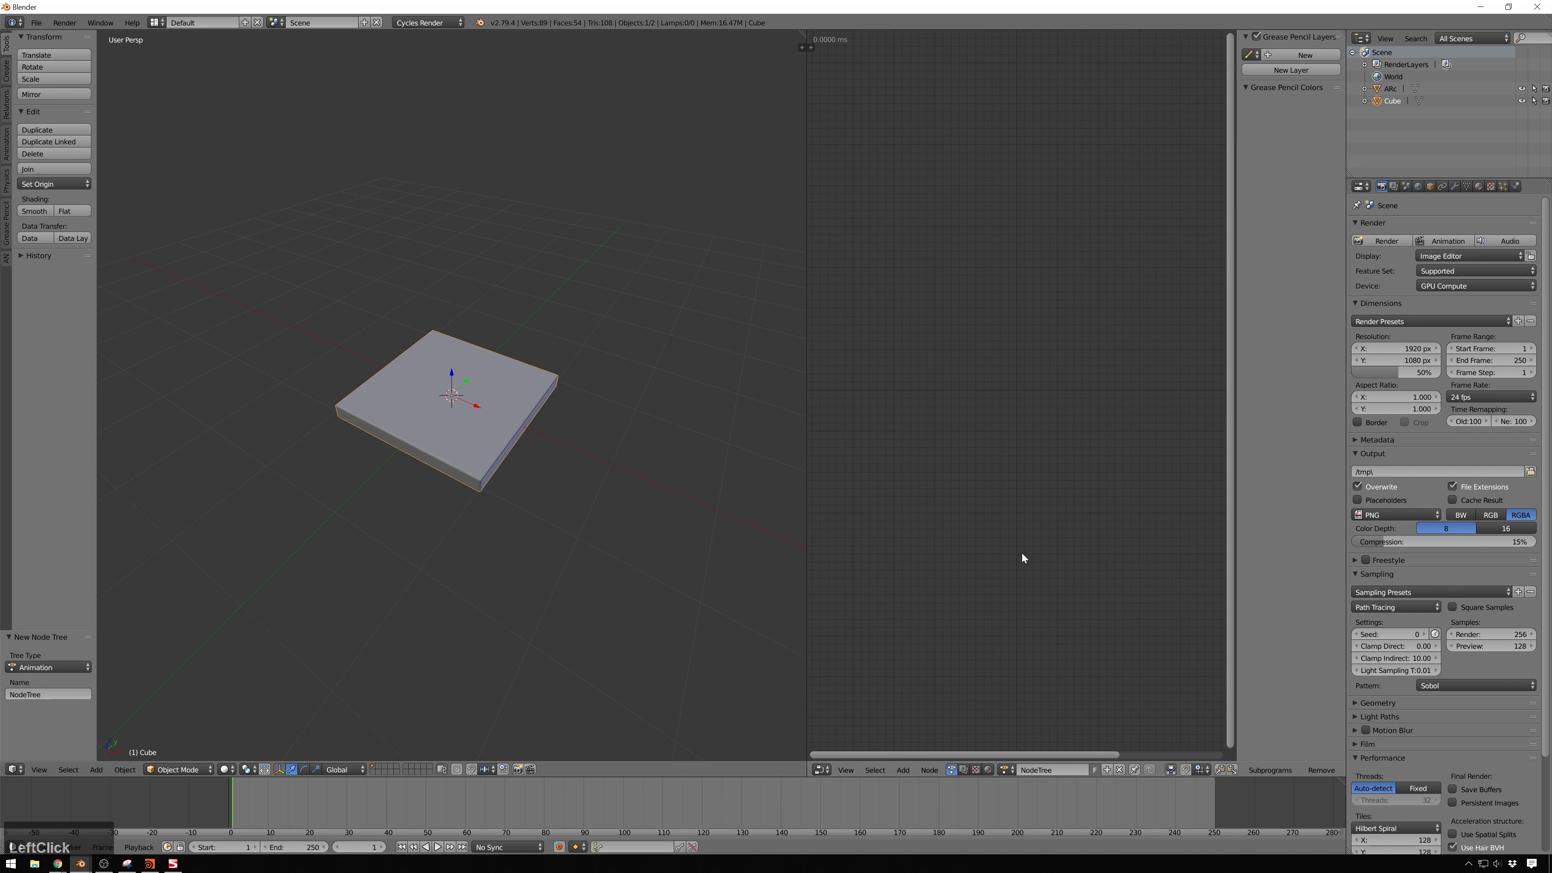
{"action": "left_click", "coordinate": [1037, 769]}
{"action": "type", "text": "Twisty"}
{"action": "key", "text": "Return"}
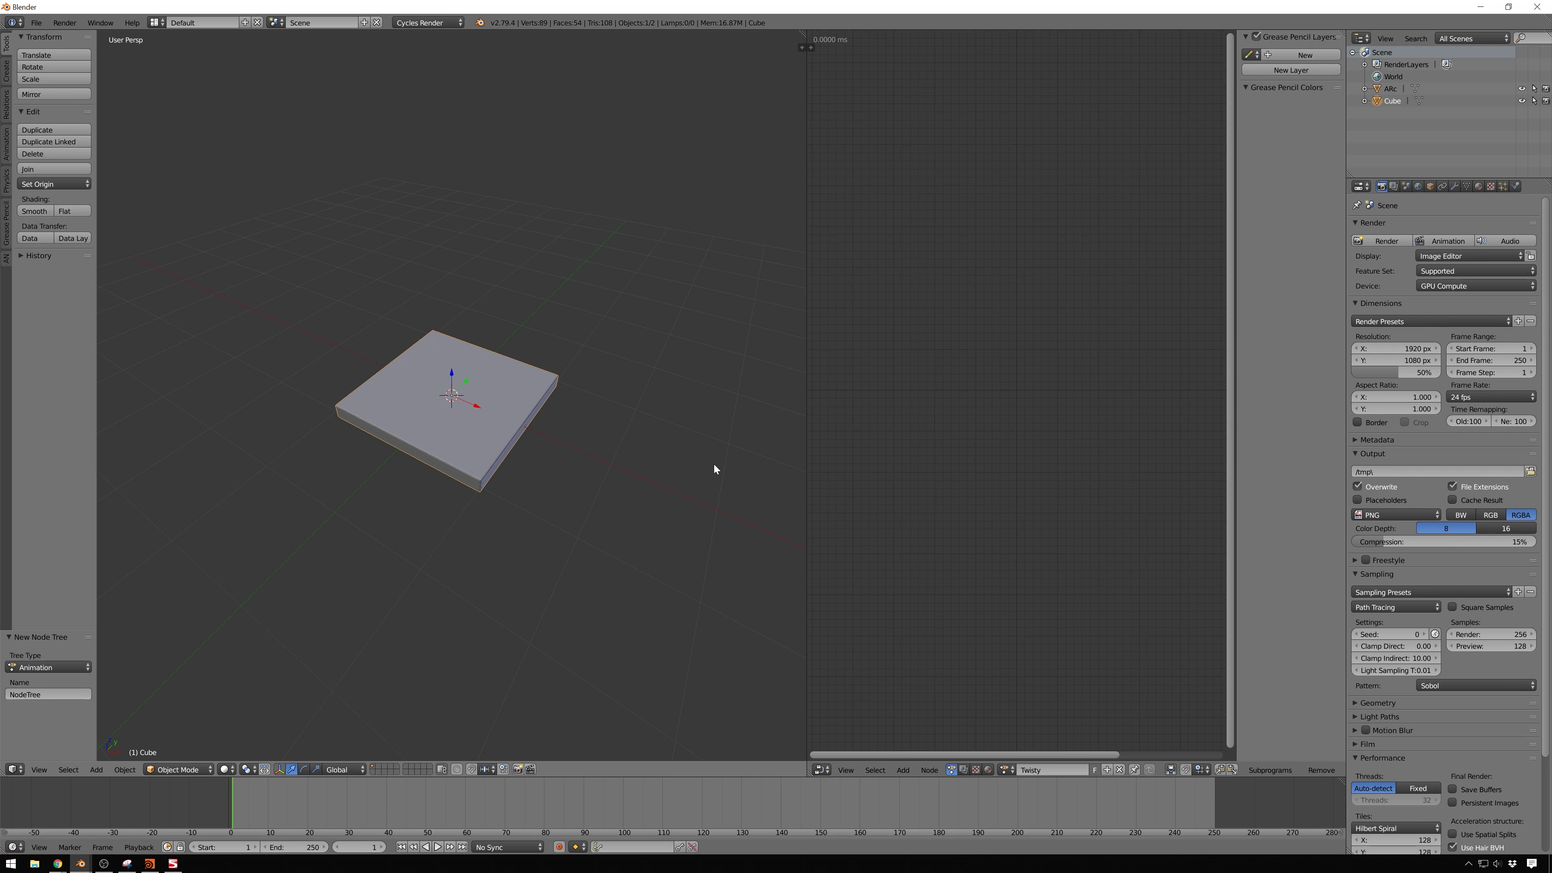
Rotate the ARc arc 90° about X so it stands upright
{"action": "left_click", "coordinate": [1390, 89]}
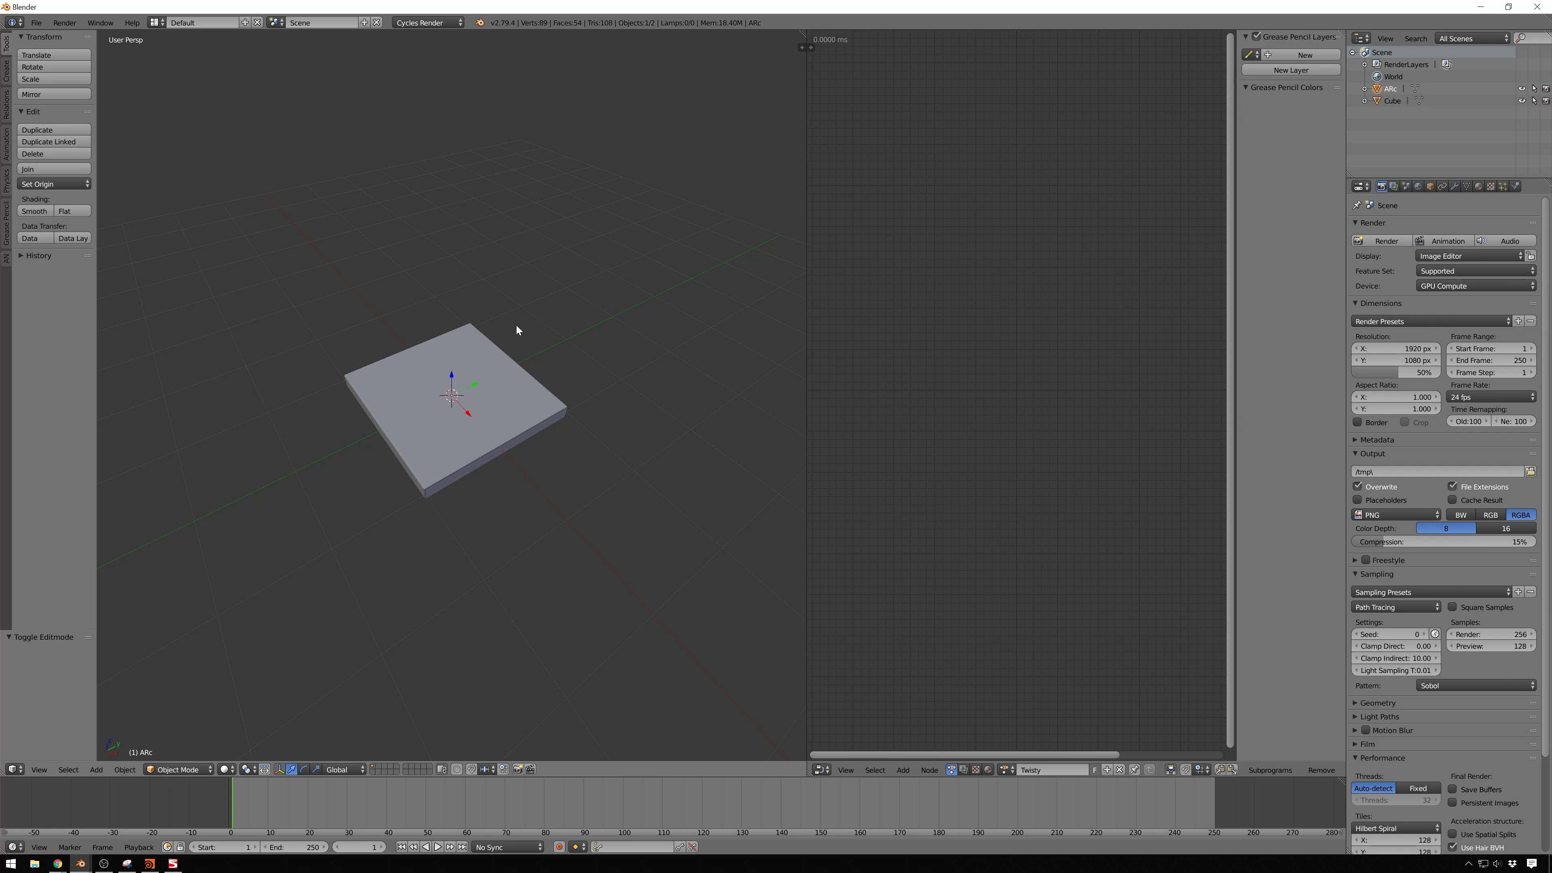
{"action": "type", "text": "rx90"}
{"action": "key", "text": "Return"}
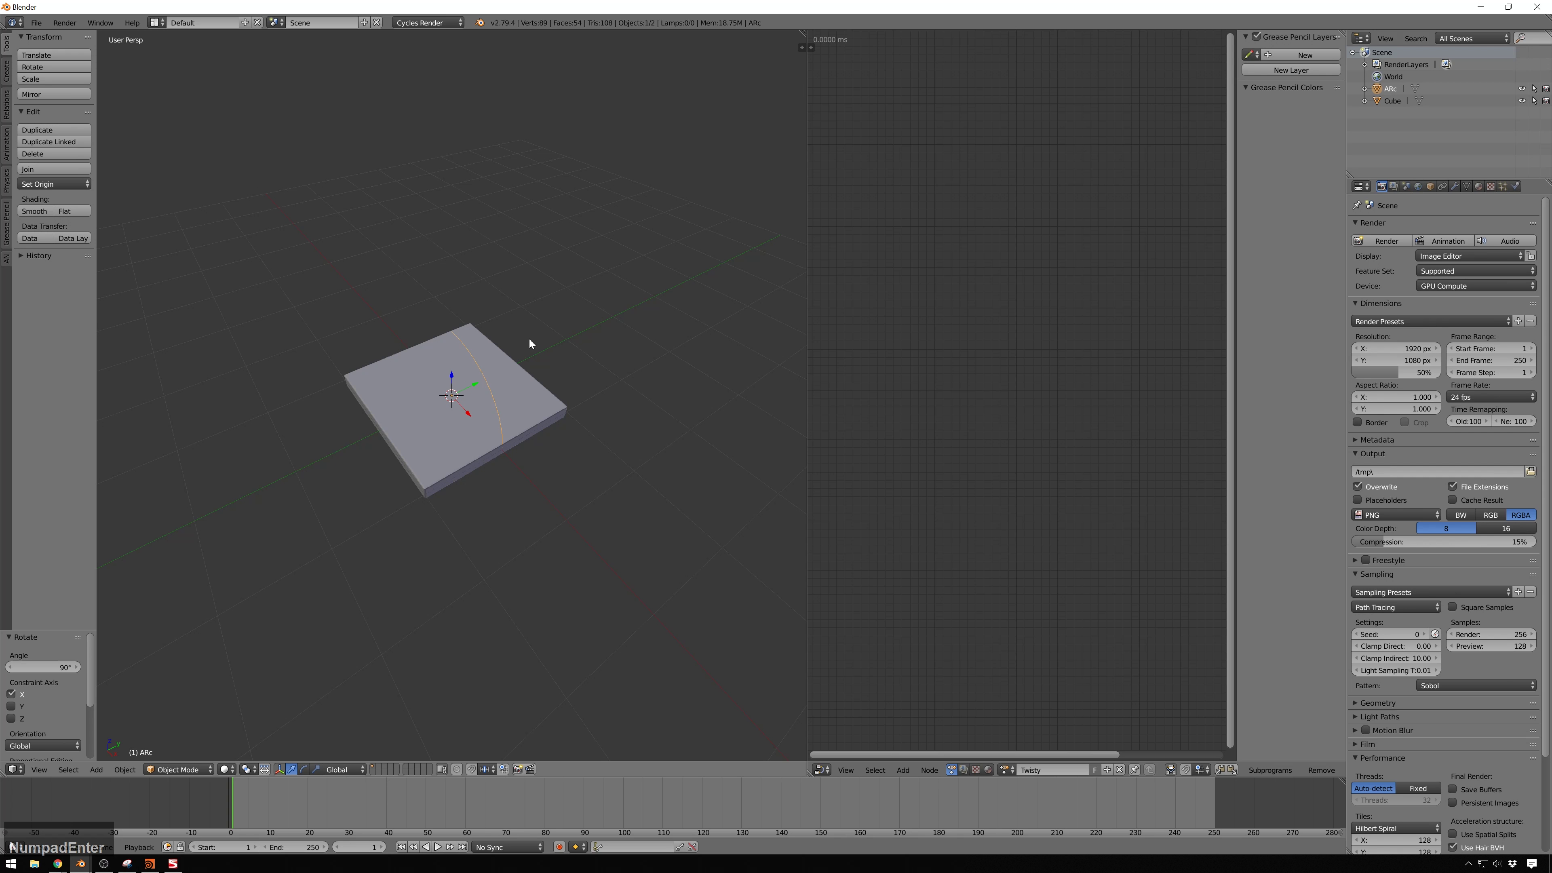
{"action": "middle_click_drag", "start_coordinate": [529, 339], "coordinate": [489, 299]}
{"action": "left_click", "coordinate": [413, 392]}
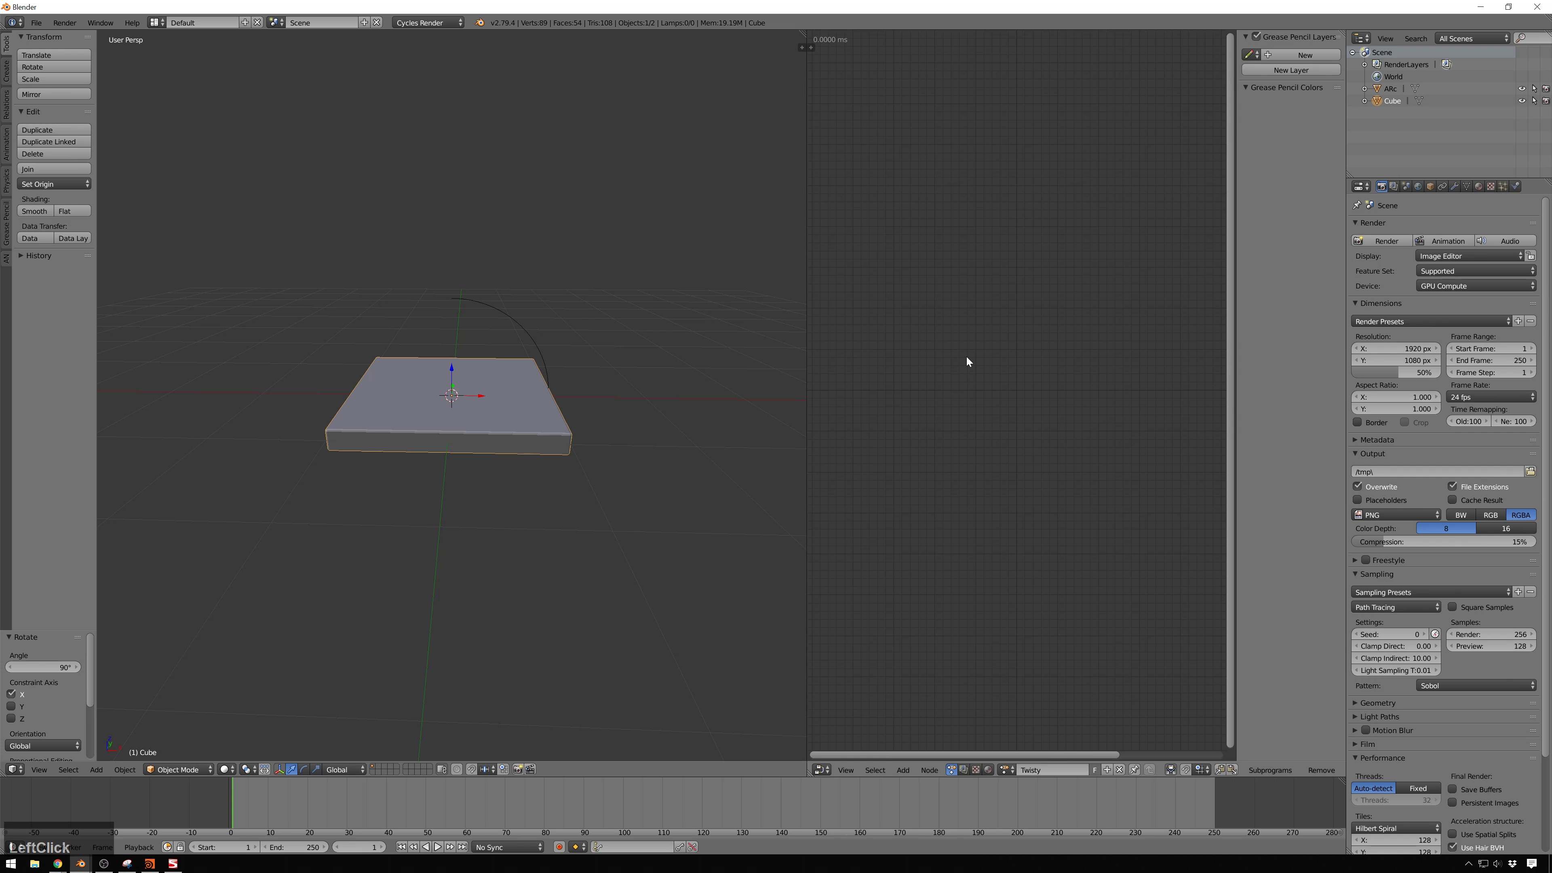
Add an Object Input node and assign the Cube to it
{"action": "key", "text": "shift+a"}
{"action": "mouse_move", "coordinate": [967, 359]}
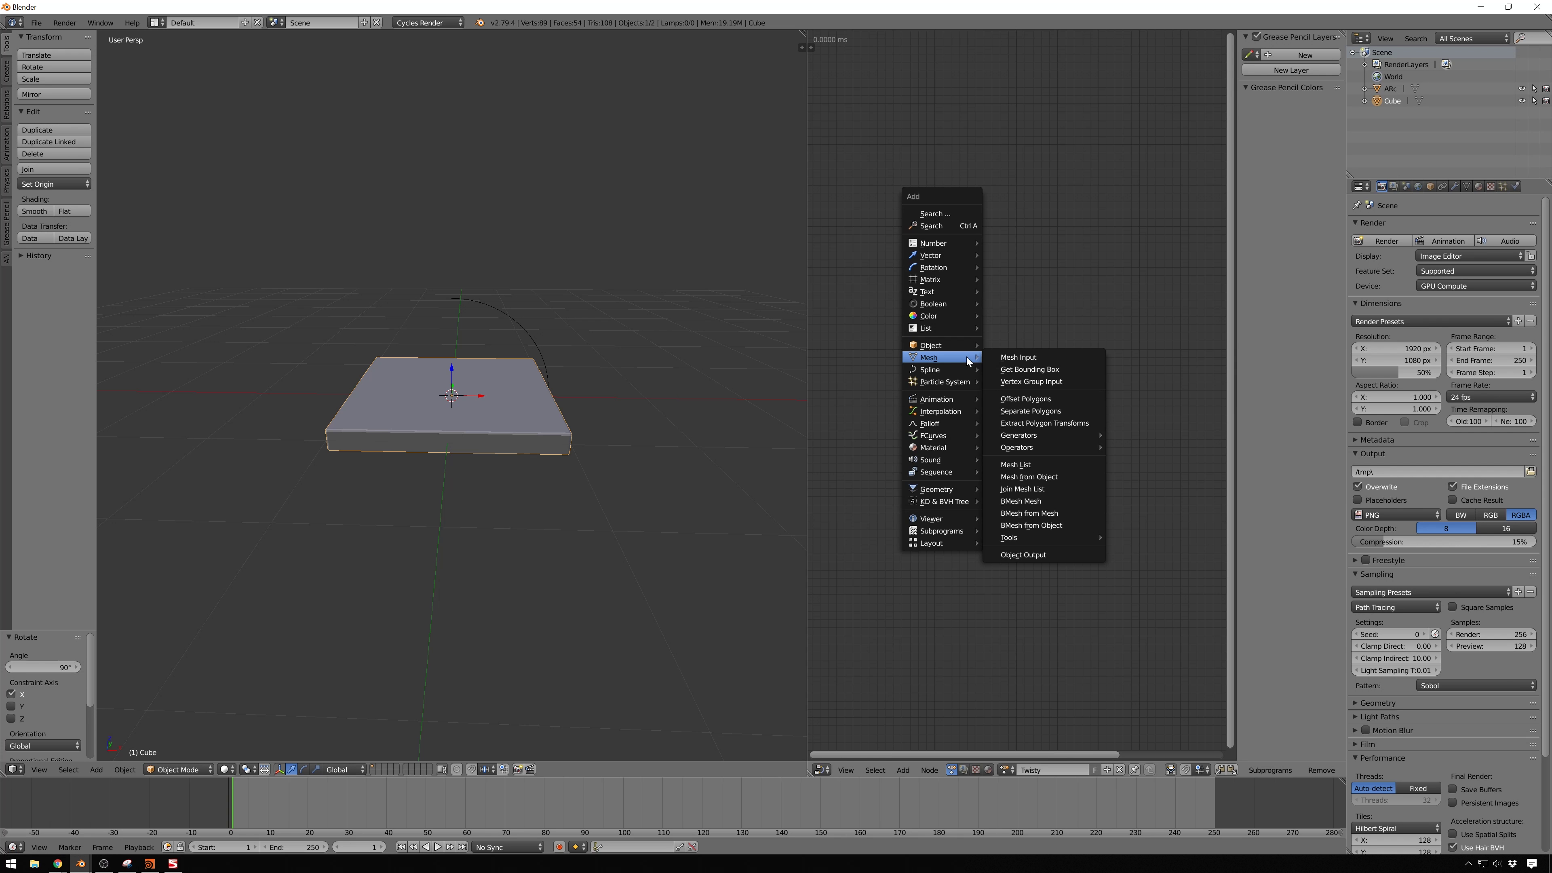
{"action": "left_click", "coordinate": [1001, 357]}
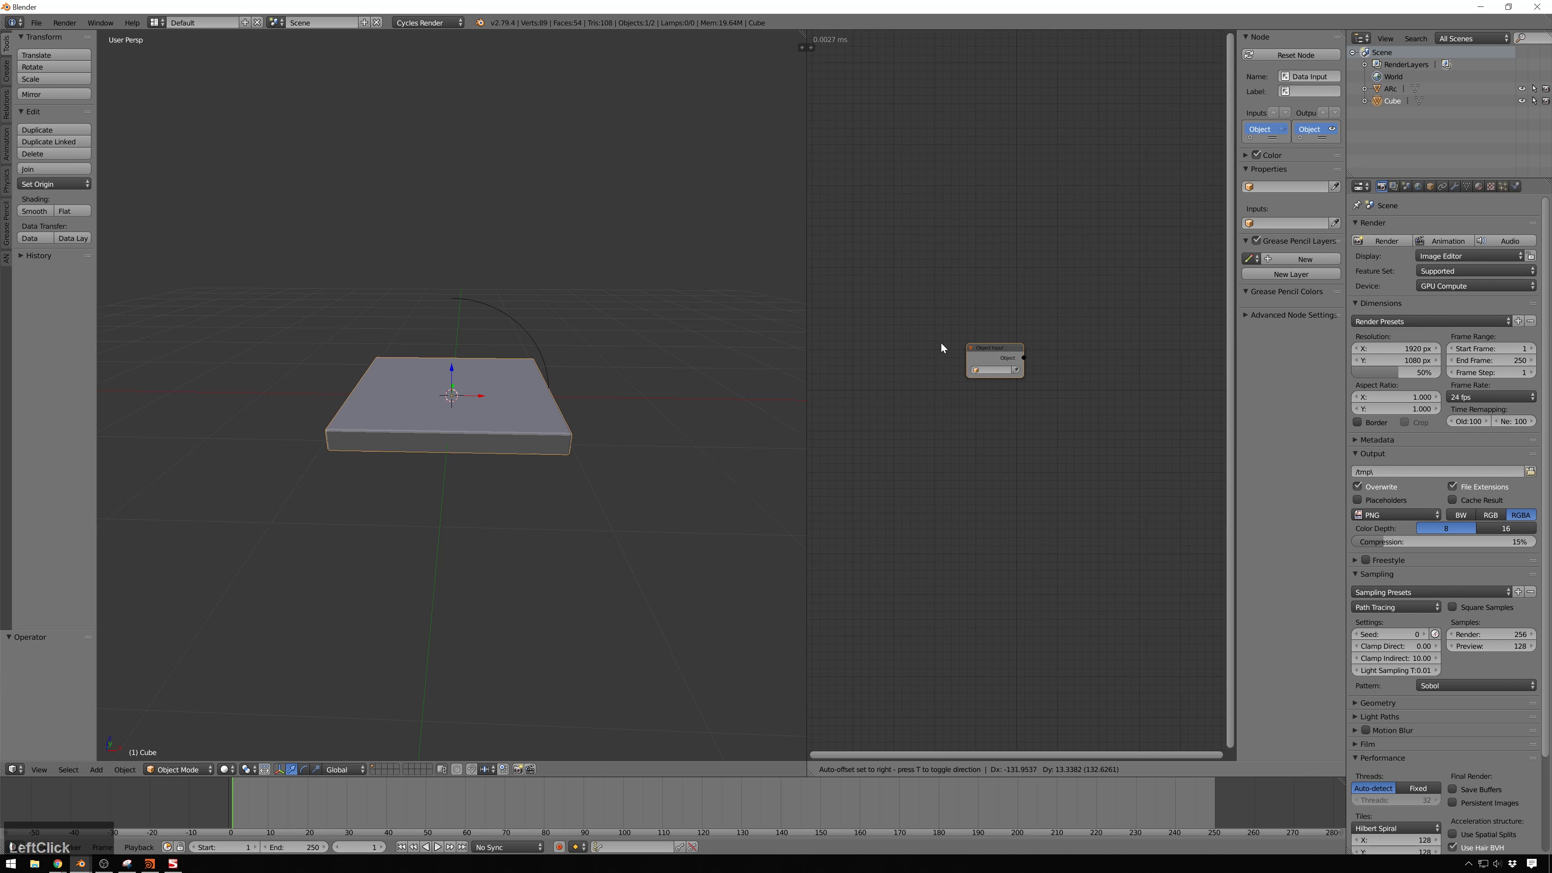
{"action": "left_click", "coordinate": [946, 368]}
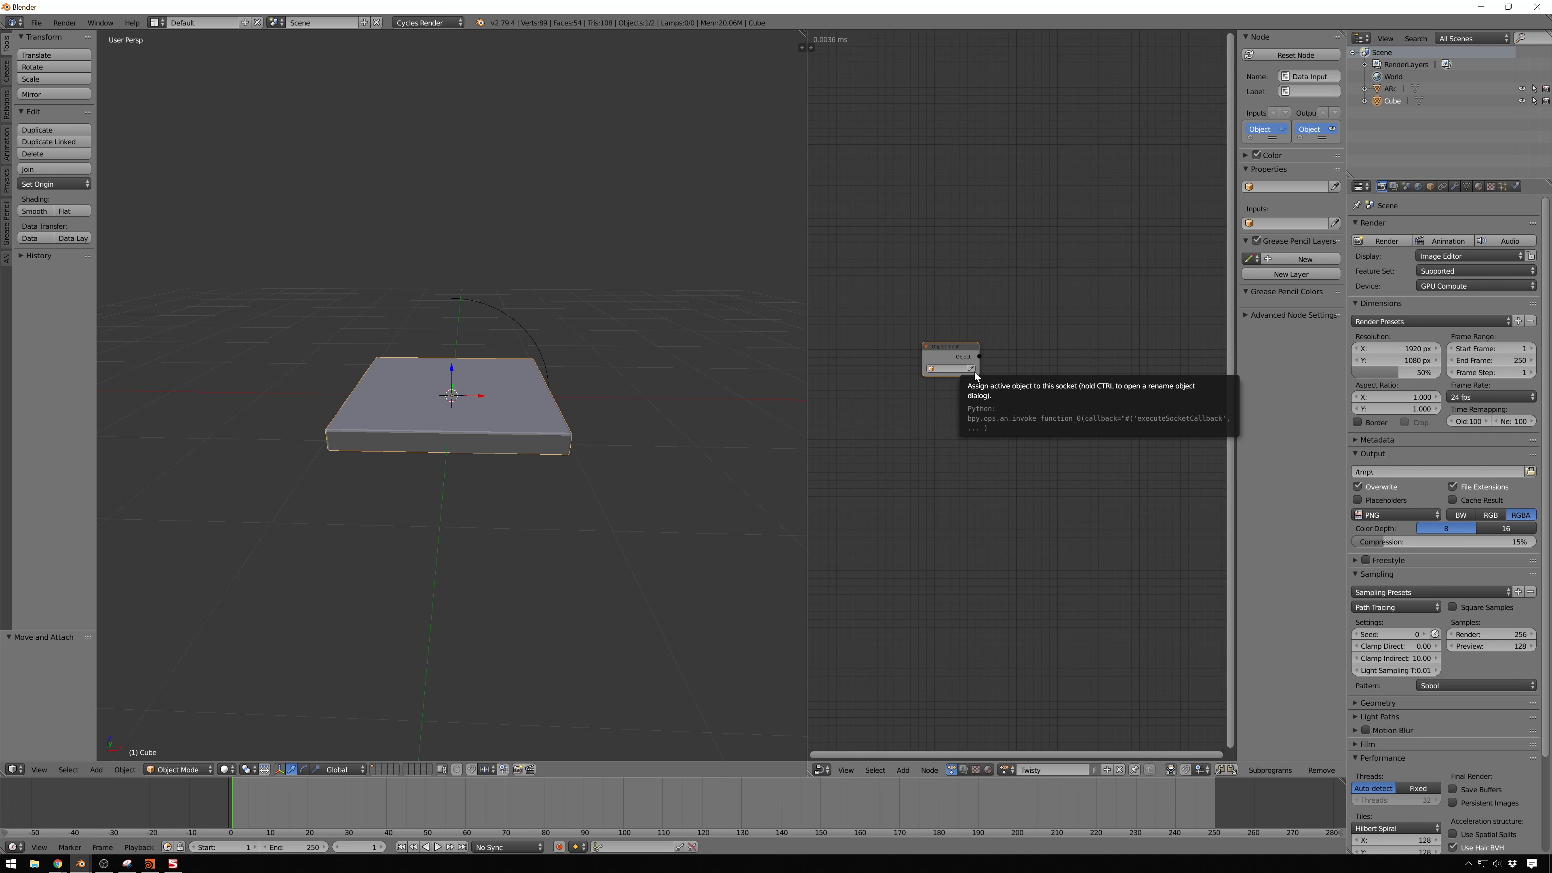
{"action": "left_click", "coordinate": [932, 377]}
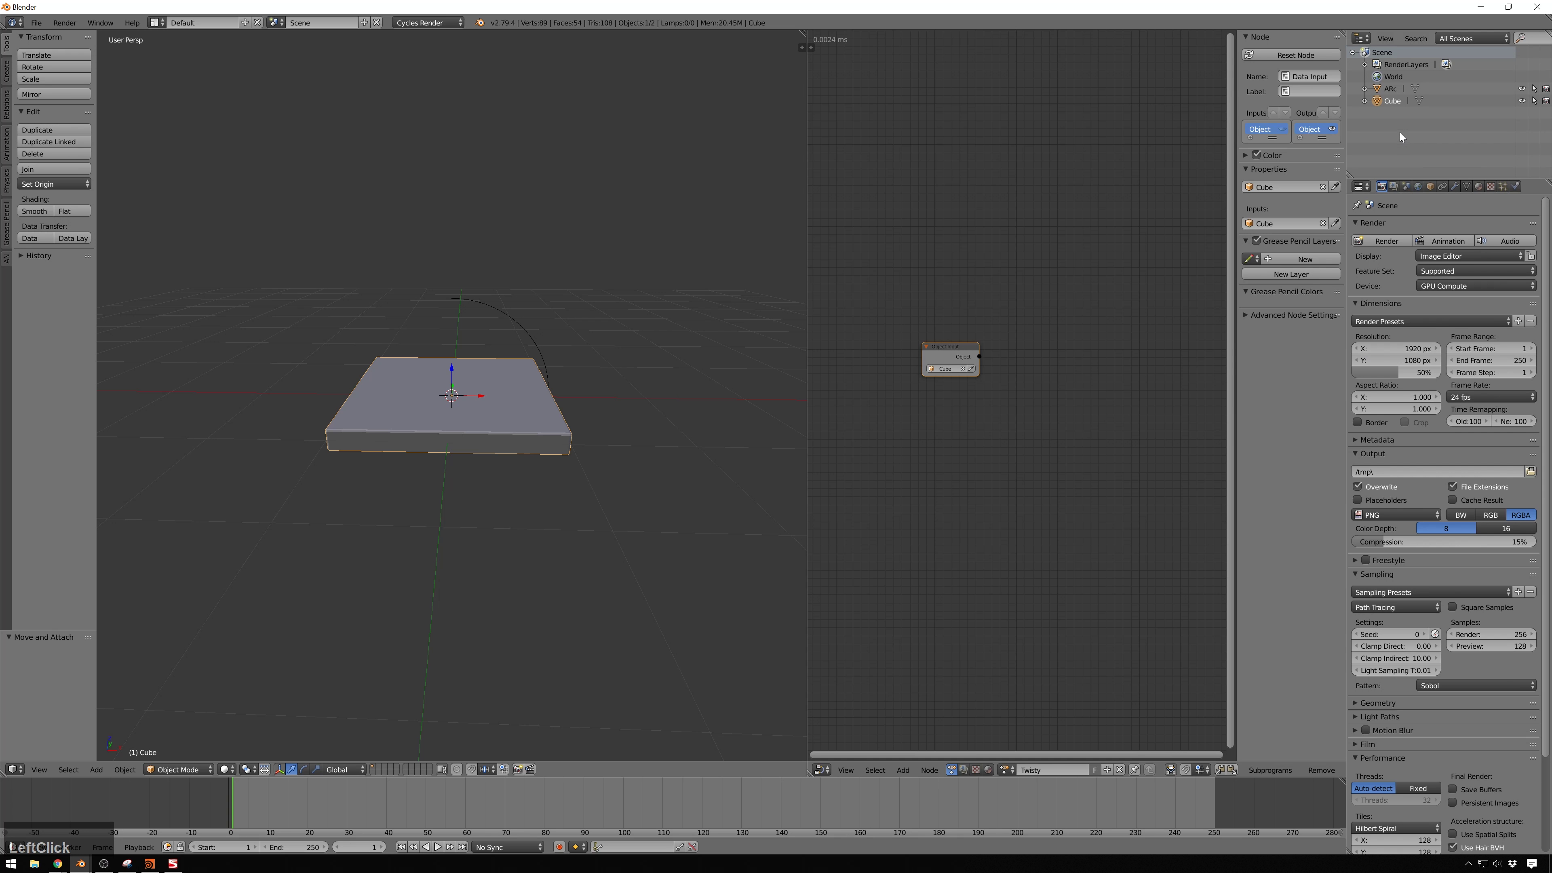
Rename the Cube object to Slab
{"action": "double_click", "coordinate": [1391, 103]}
{"action": "type", "text": "SA"}
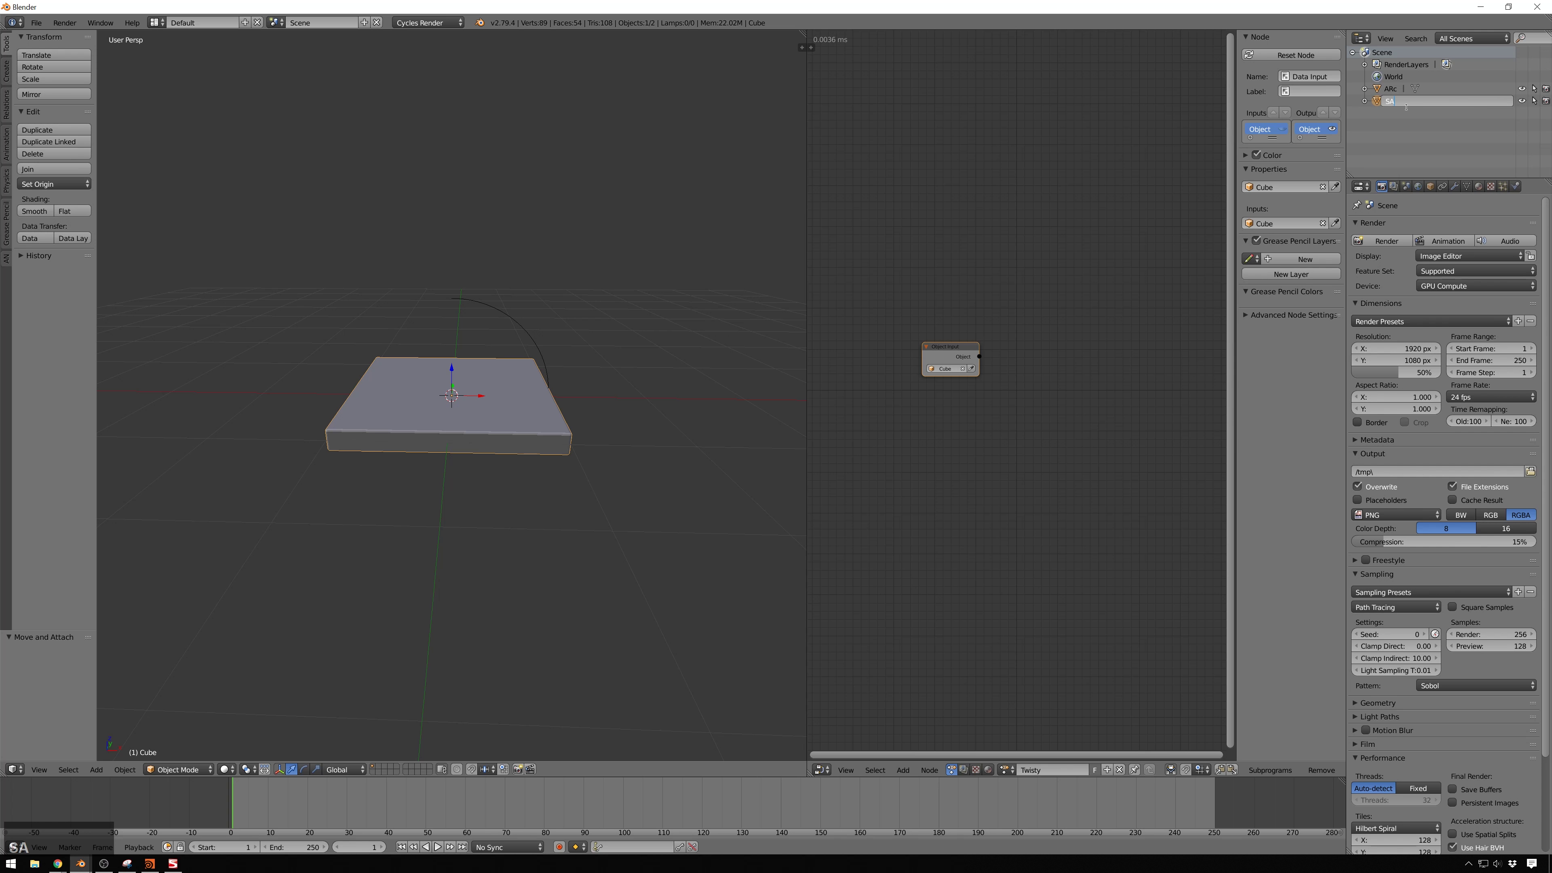
{"action": "type", "text": "ab"}
{"action": "key", "text": "Return"}
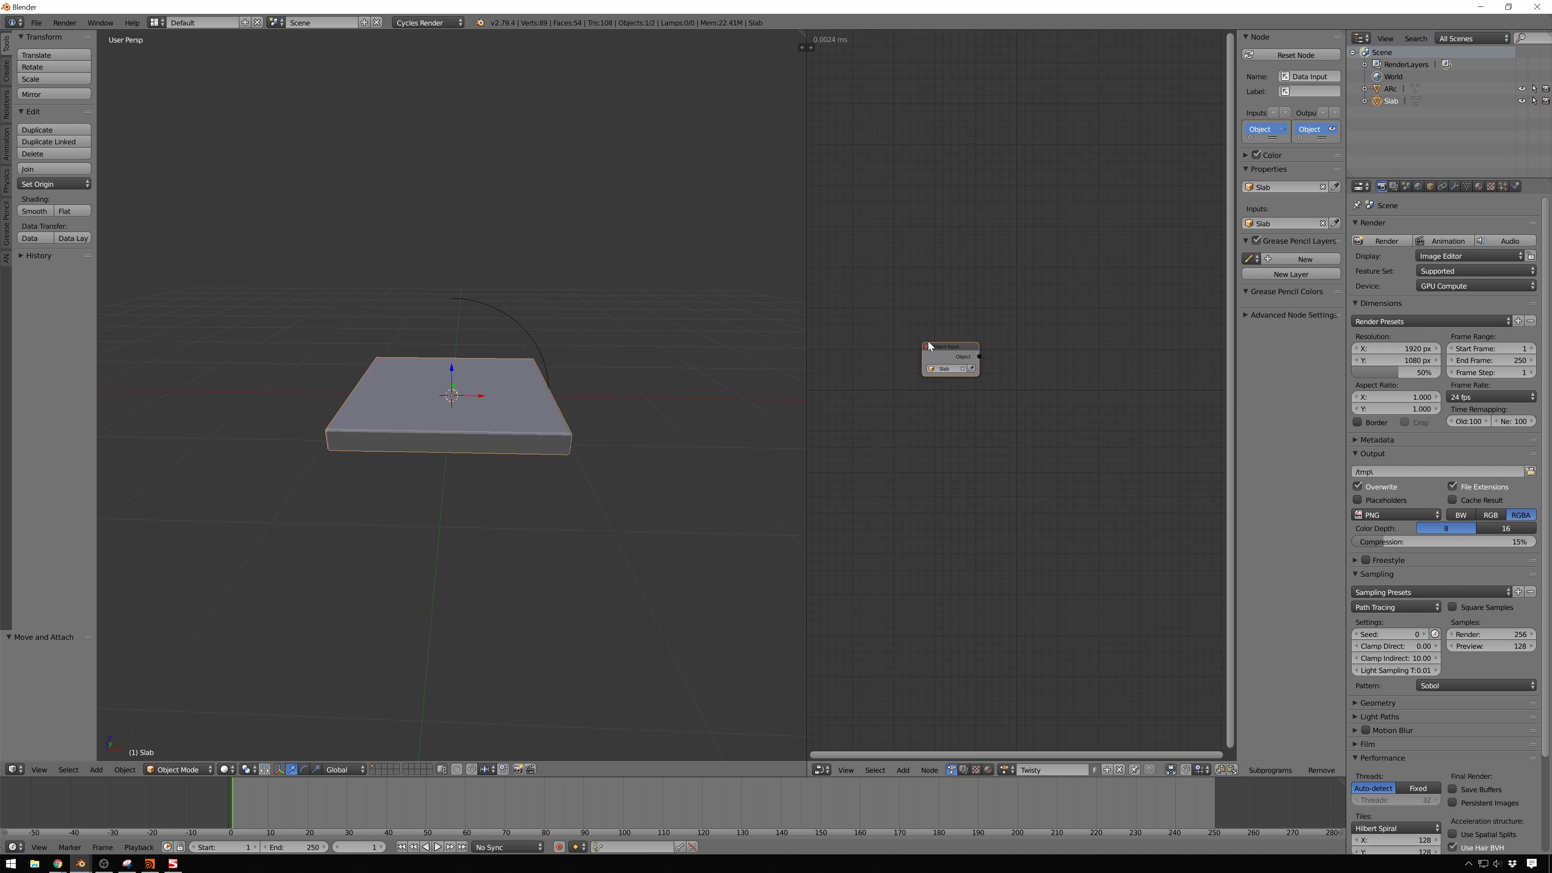
Duplicate the Object Input node above the first and assign ARc to the copy
{"action": "key", "text": "shift+d"}
{"action": "left_click", "coordinate": [955, 299]}
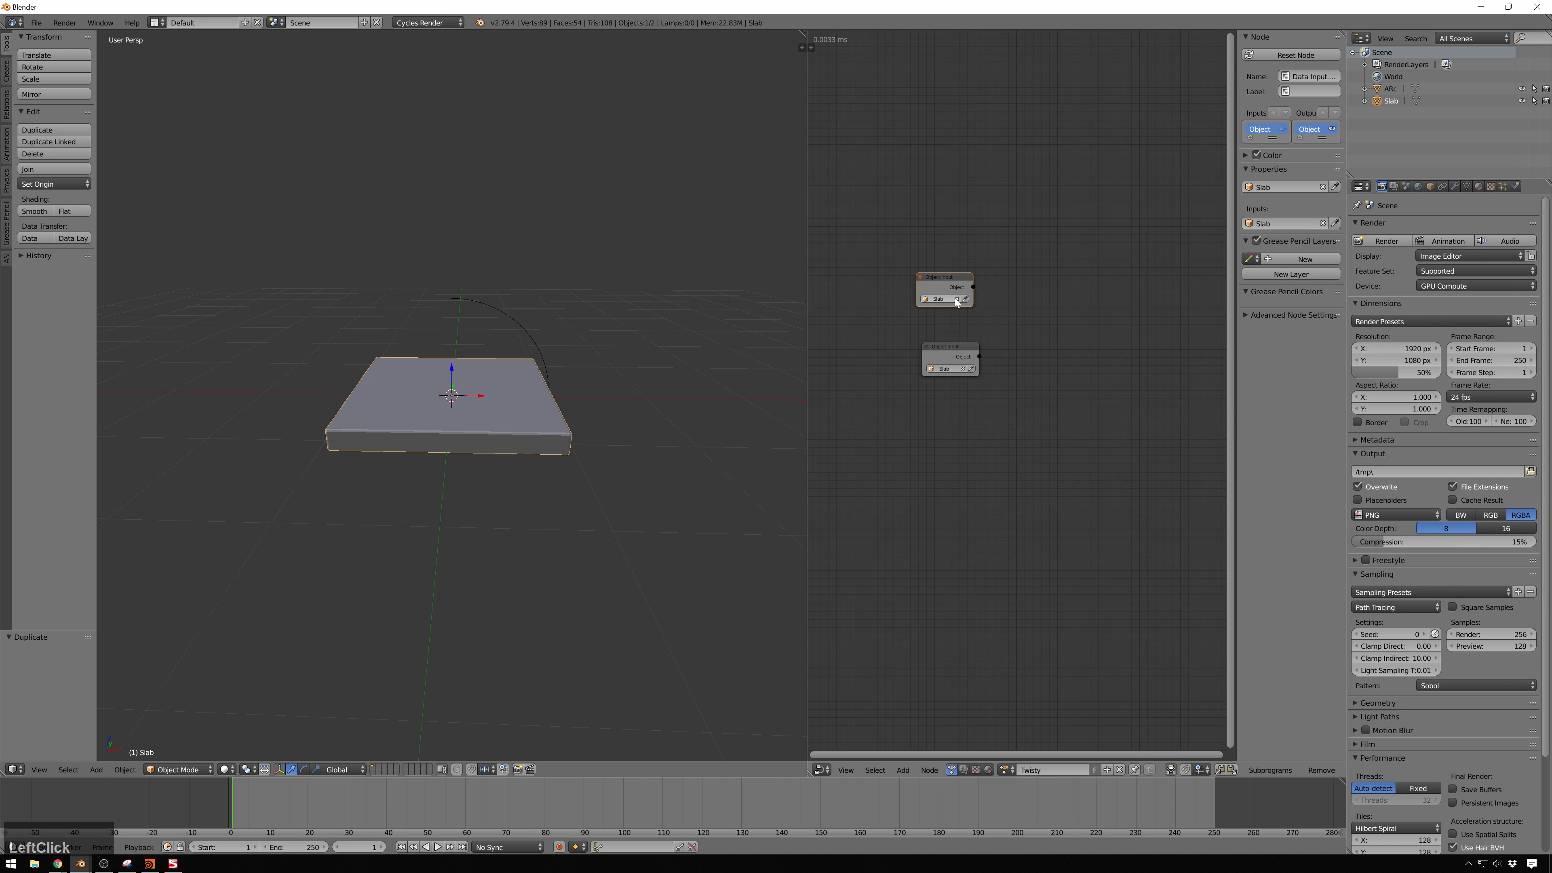
{"action": "right_click", "coordinate": [484, 308]}
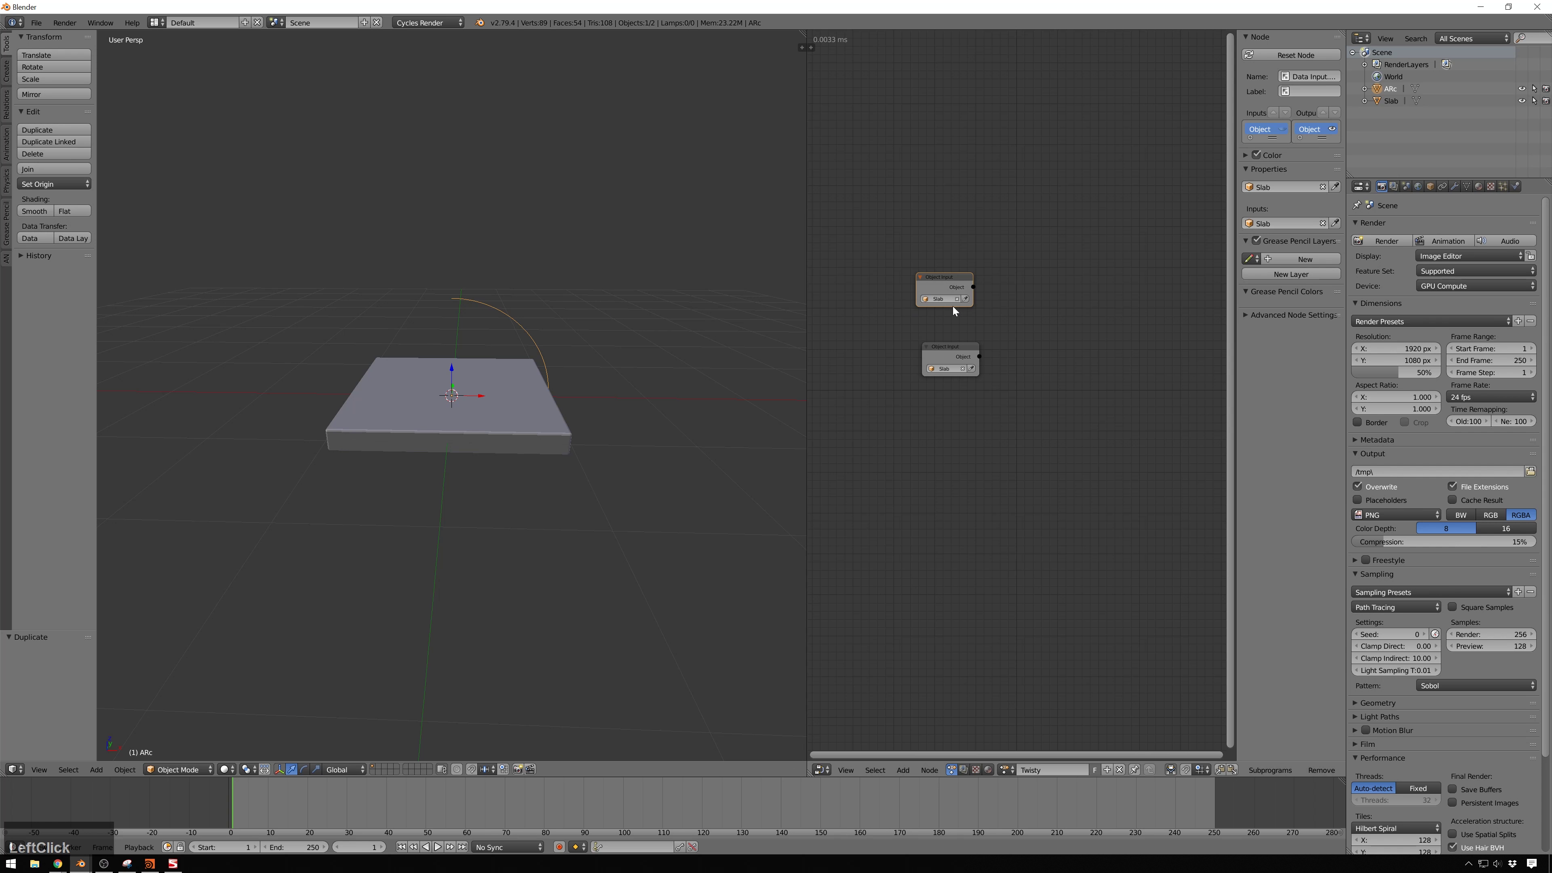
{"action": "left_click", "coordinate": [965, 299]}
{"action": "left_click_drag", "start_coordinate": [953, 278], "coordinate": [962, 278]}
{"action": "left_click", "coordinate": [952, 357]}
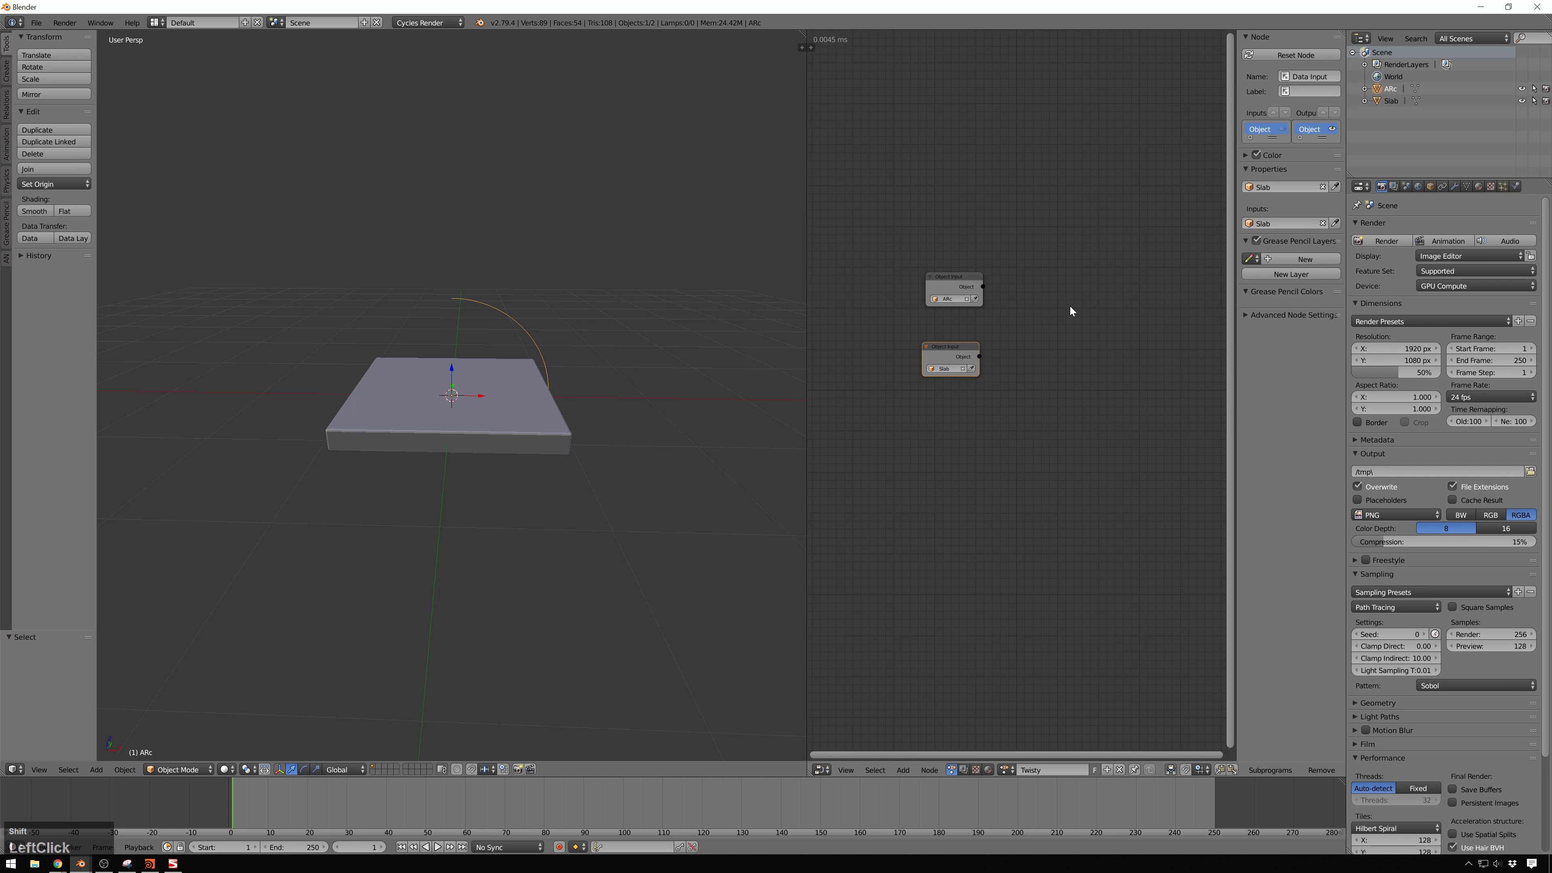
Add an Object Instancer node fed by the Slab input
{"action": "key", "text": "shift+a"}
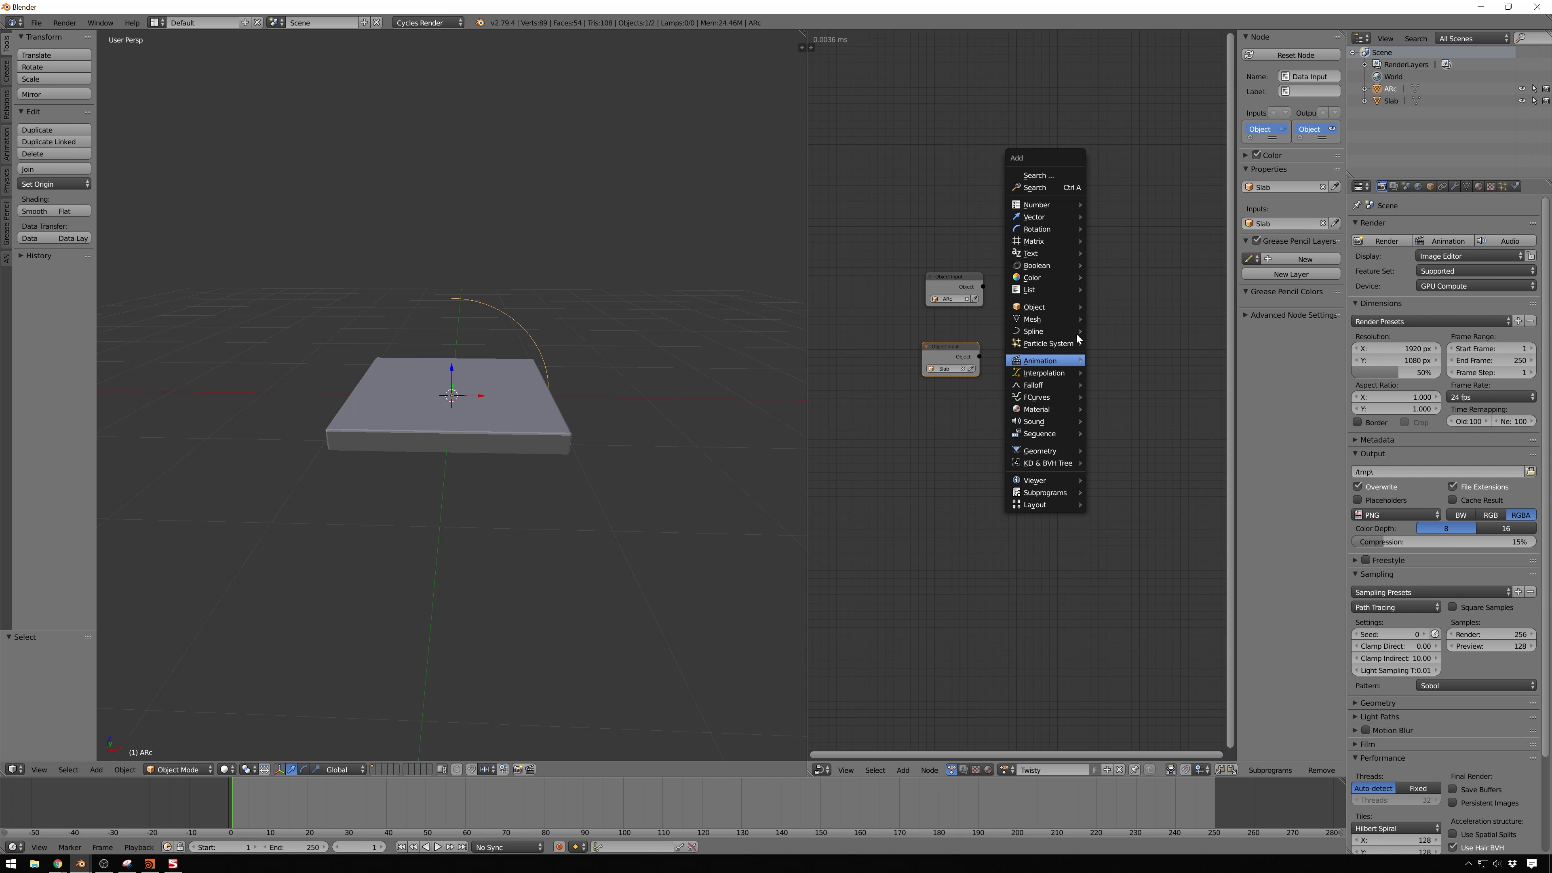
{"action": "mouse_move", "coordinate": [1064, 360]}
{"action": "left_click", "coordinate": [1148, 590]}
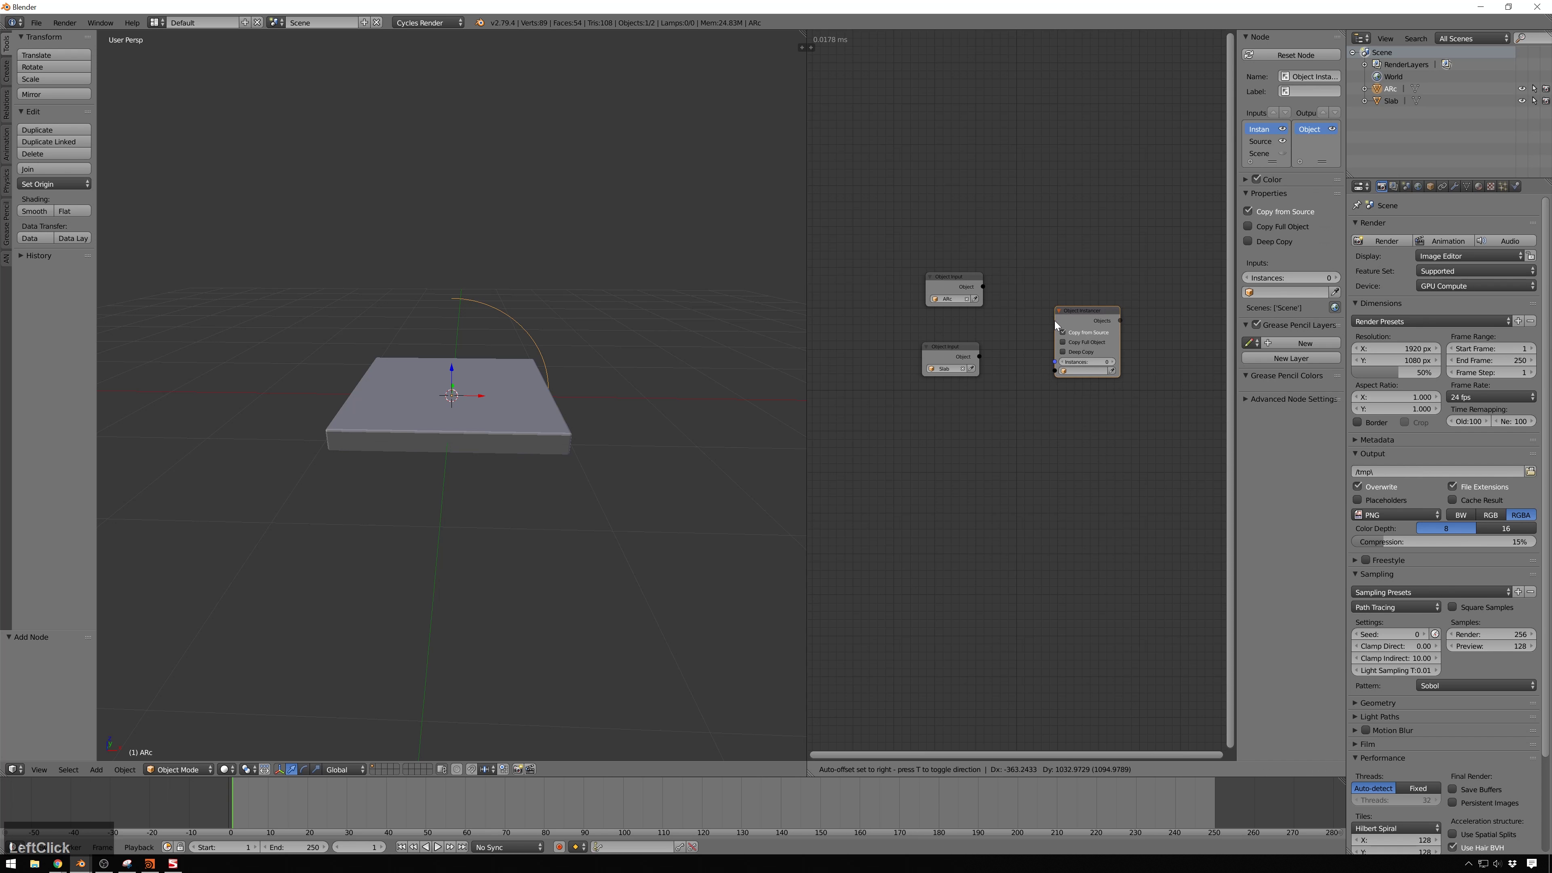
{"action": "left_click", "coordinate": [1055, 340]}
{"action": "left_click_drag", "start_coordinate": [979, 357], "coordinate": [1060, 386]}
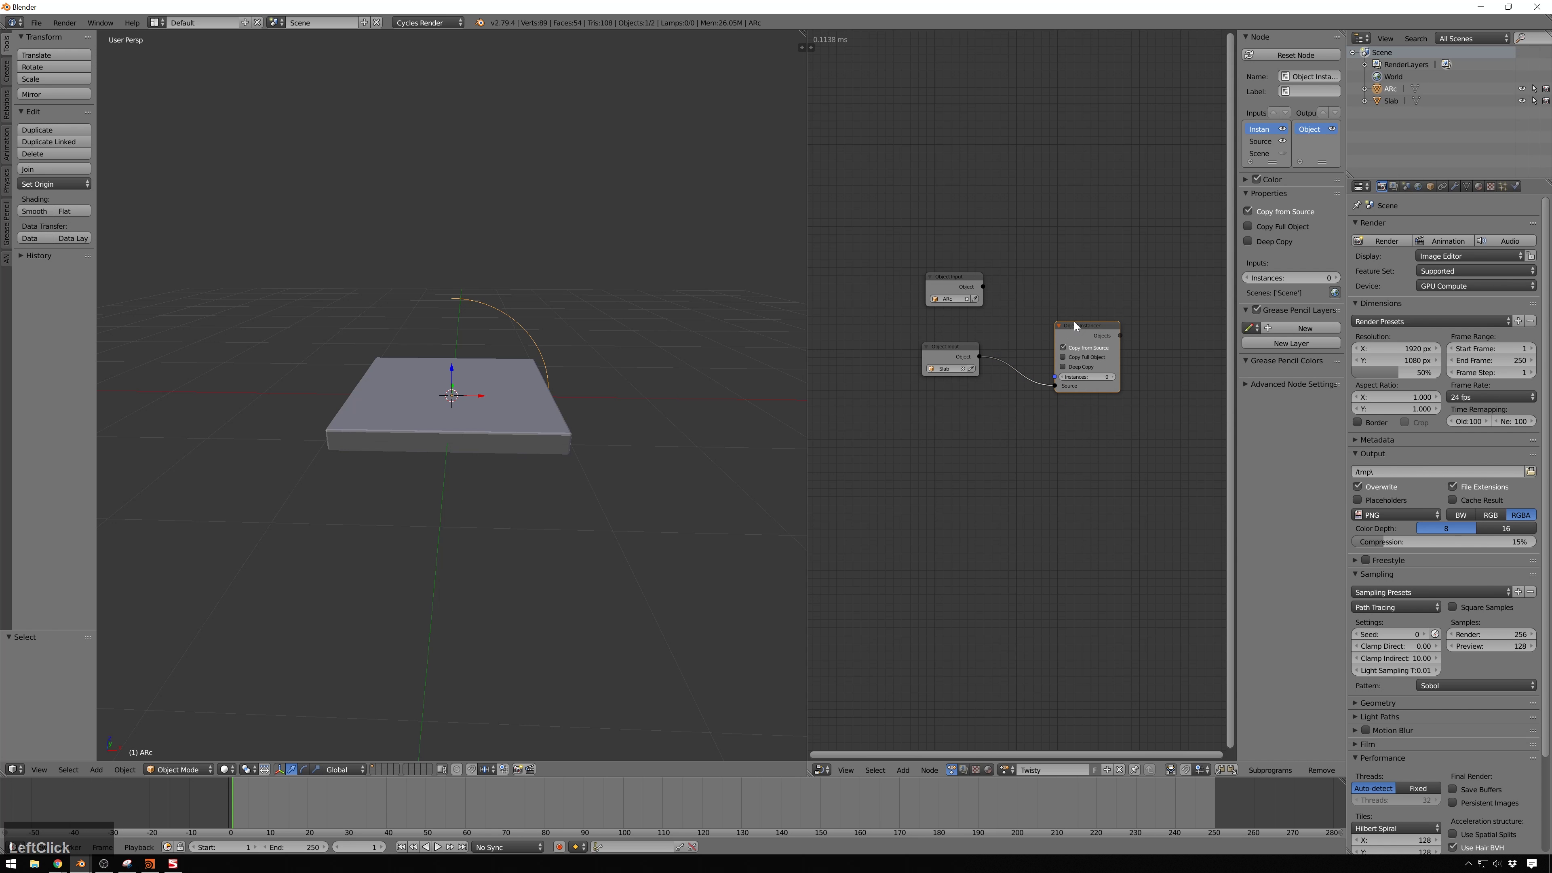
{"action": "left_click_drag", "start_coordinate": [1074, 322], "coordinate": [1077, 314]}
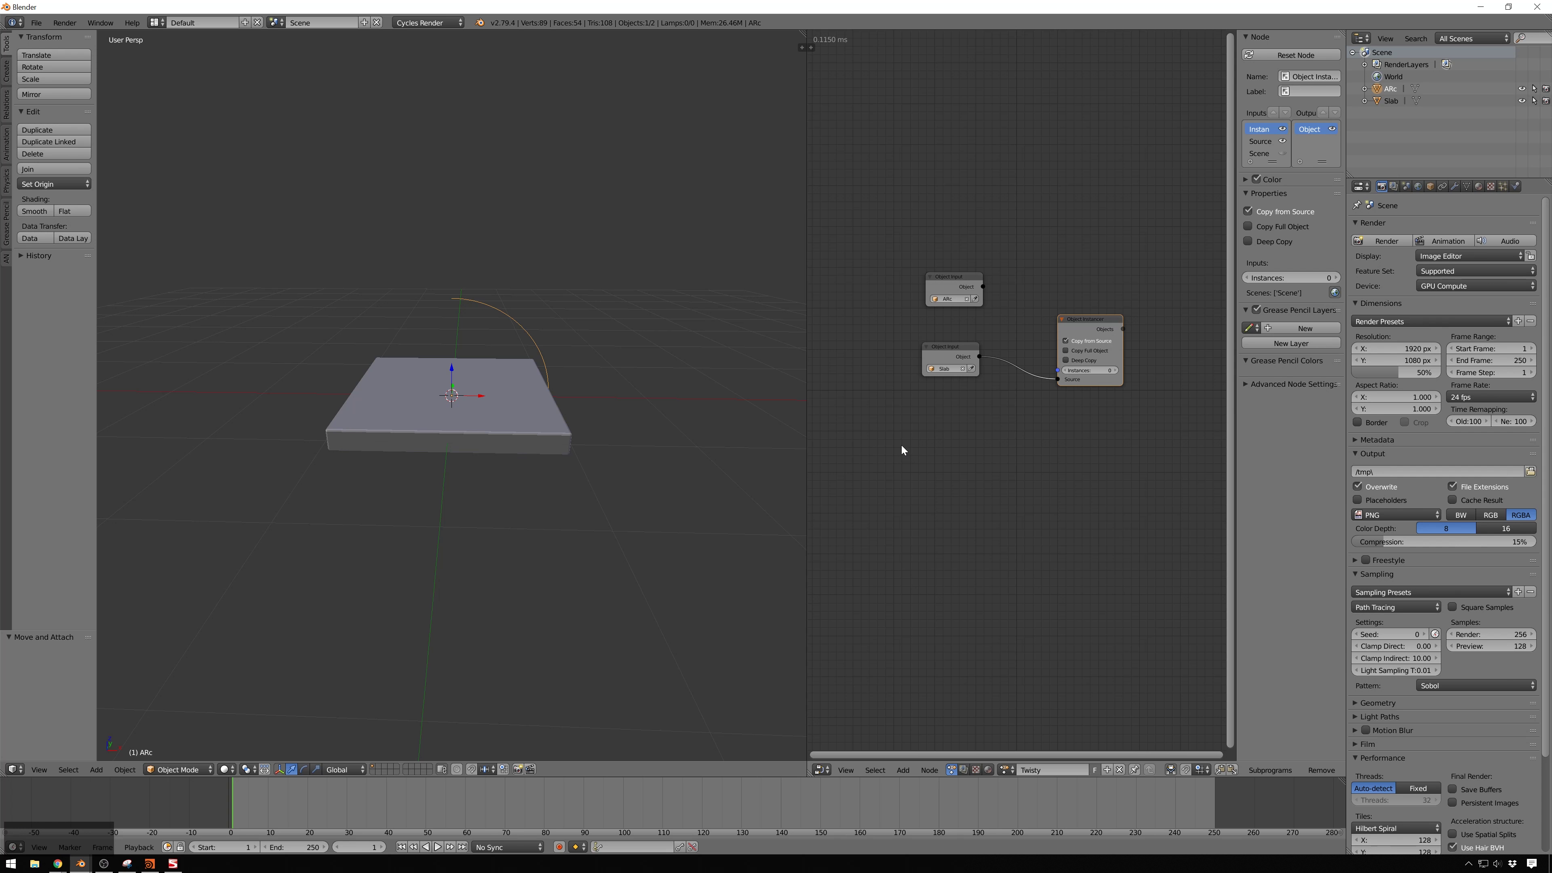
Add a Mesh Object Input node and place the ARc input below it
{"action": "key", "text": "shift+a"}
{"action": "mouse_move", "coordinate": [896, 476]}
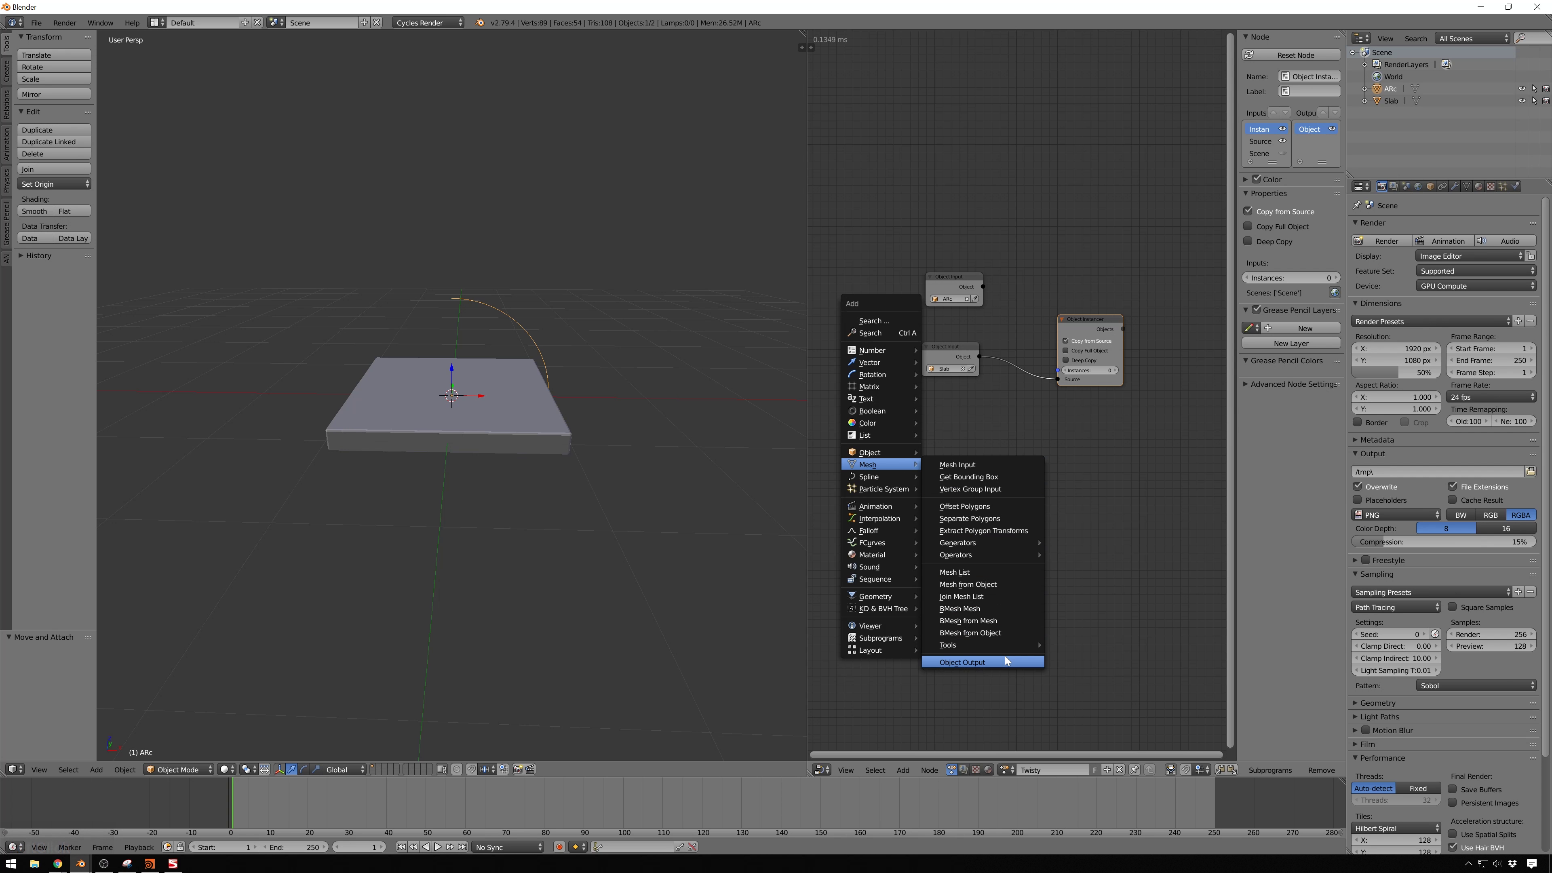
{"action": "left_click", "coordinate": [1005, 466]}
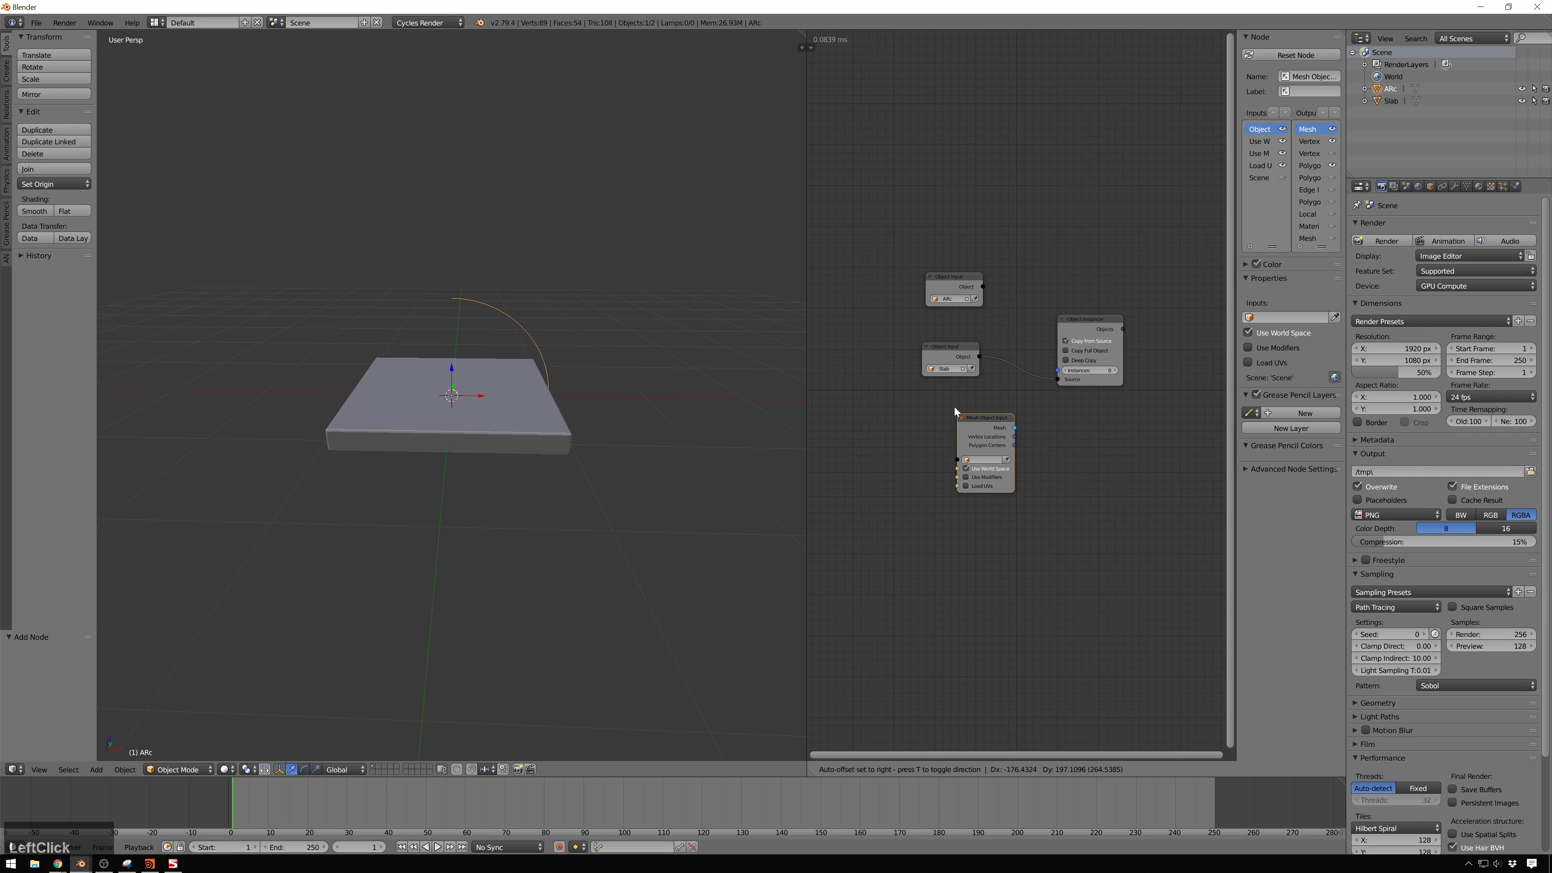
{"action": "left_click", "coordinate": [942, 401]}
{"action": "left_click_drag", "start_coordinate": [960, 277], "coordinate": [973, 426]}
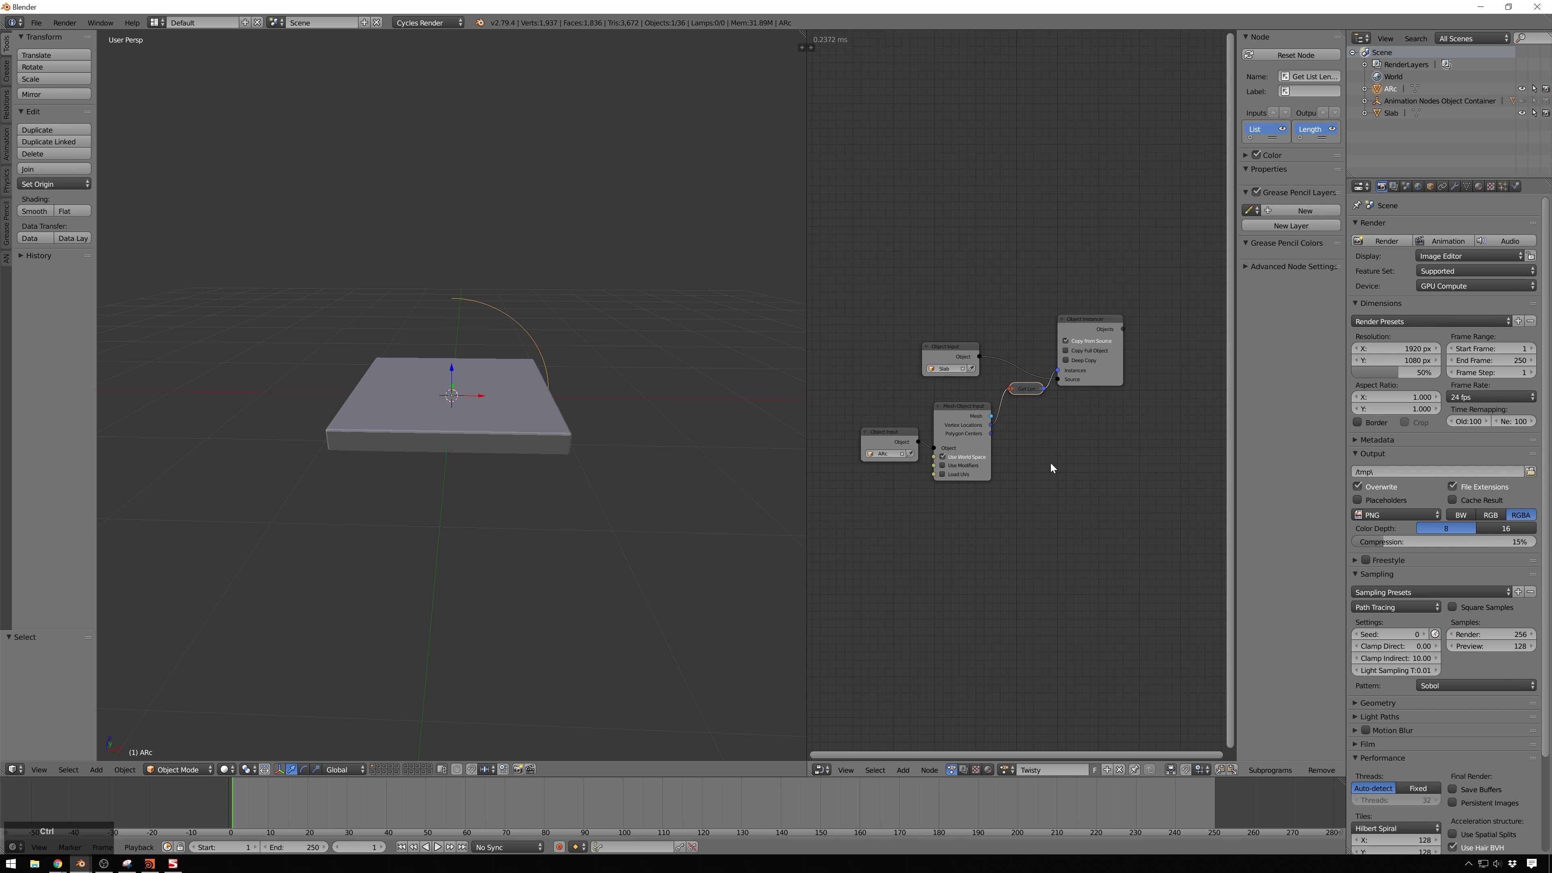
Check with a temporary Viewer node that the list length reads 33, then delete it
{"action": "key", "text": "ctrl+a"}
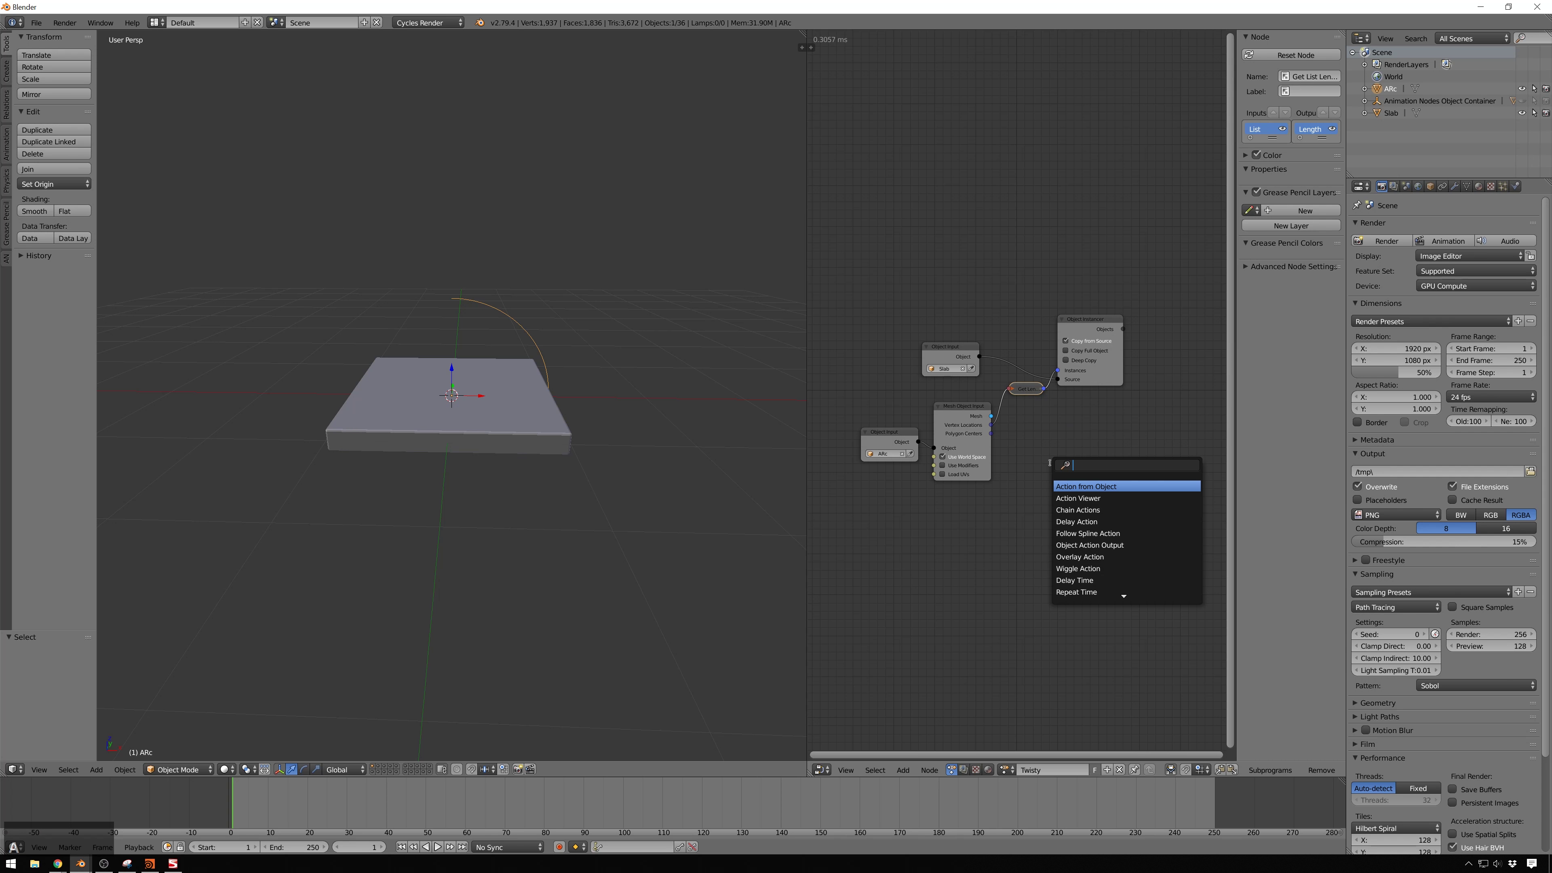
{"action": "type", "text": "vex"}
{"action": "key", "text": "BackSpace"}
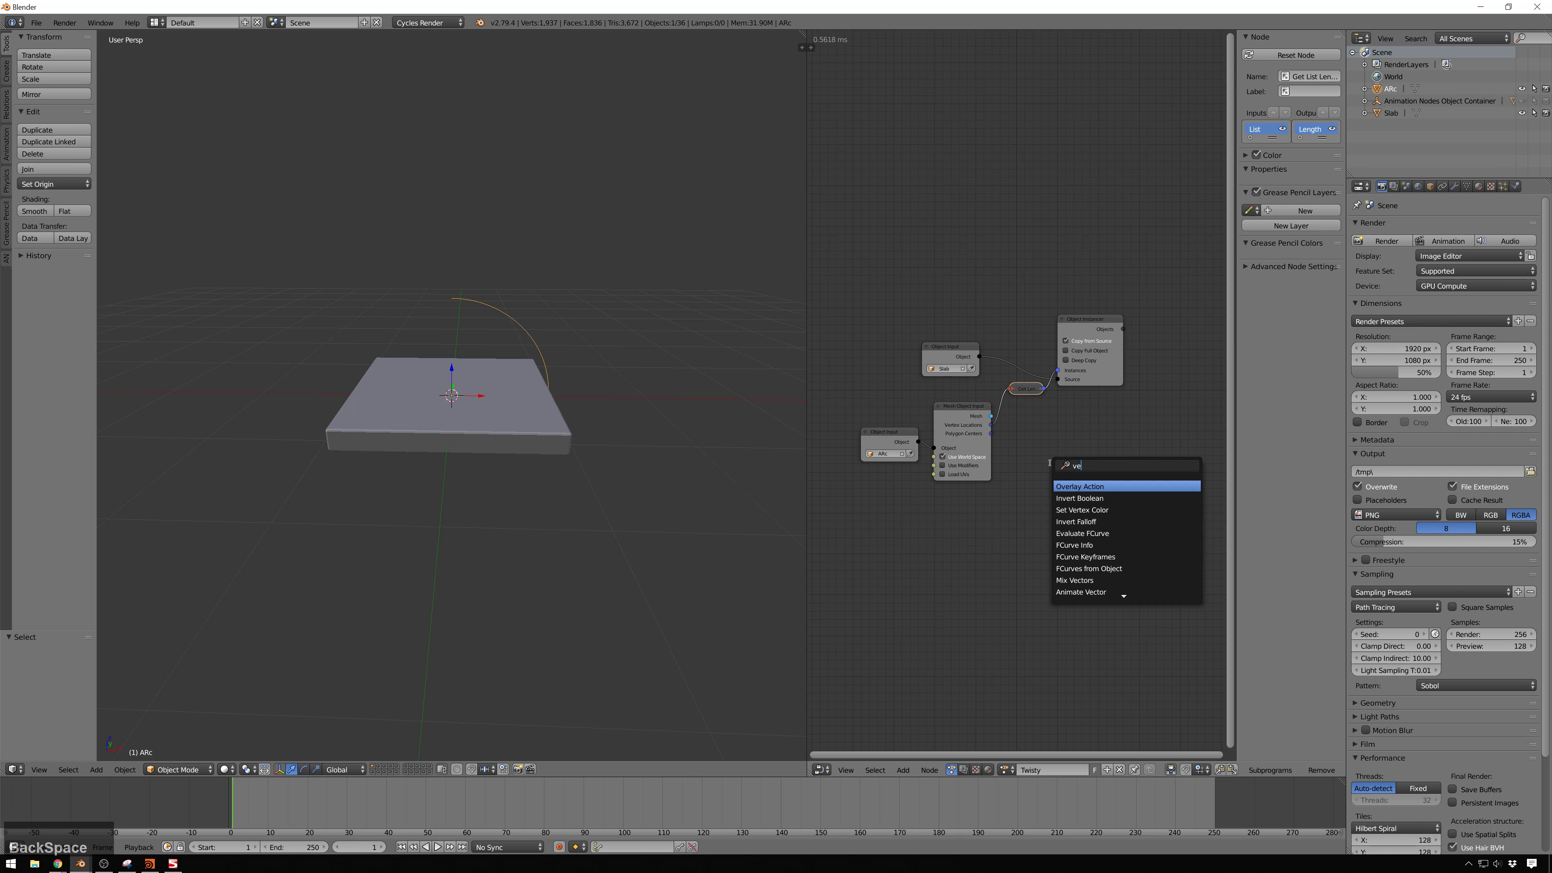
{"action": "key", "text": "Left"}
{"action": "type", "text": "i"}
{"action": "key", "text": "Down"}
{"action": "key", "text": "Down"}
{"action": "key", "text": "Down"}
{"action": "key", "text": "Down"}
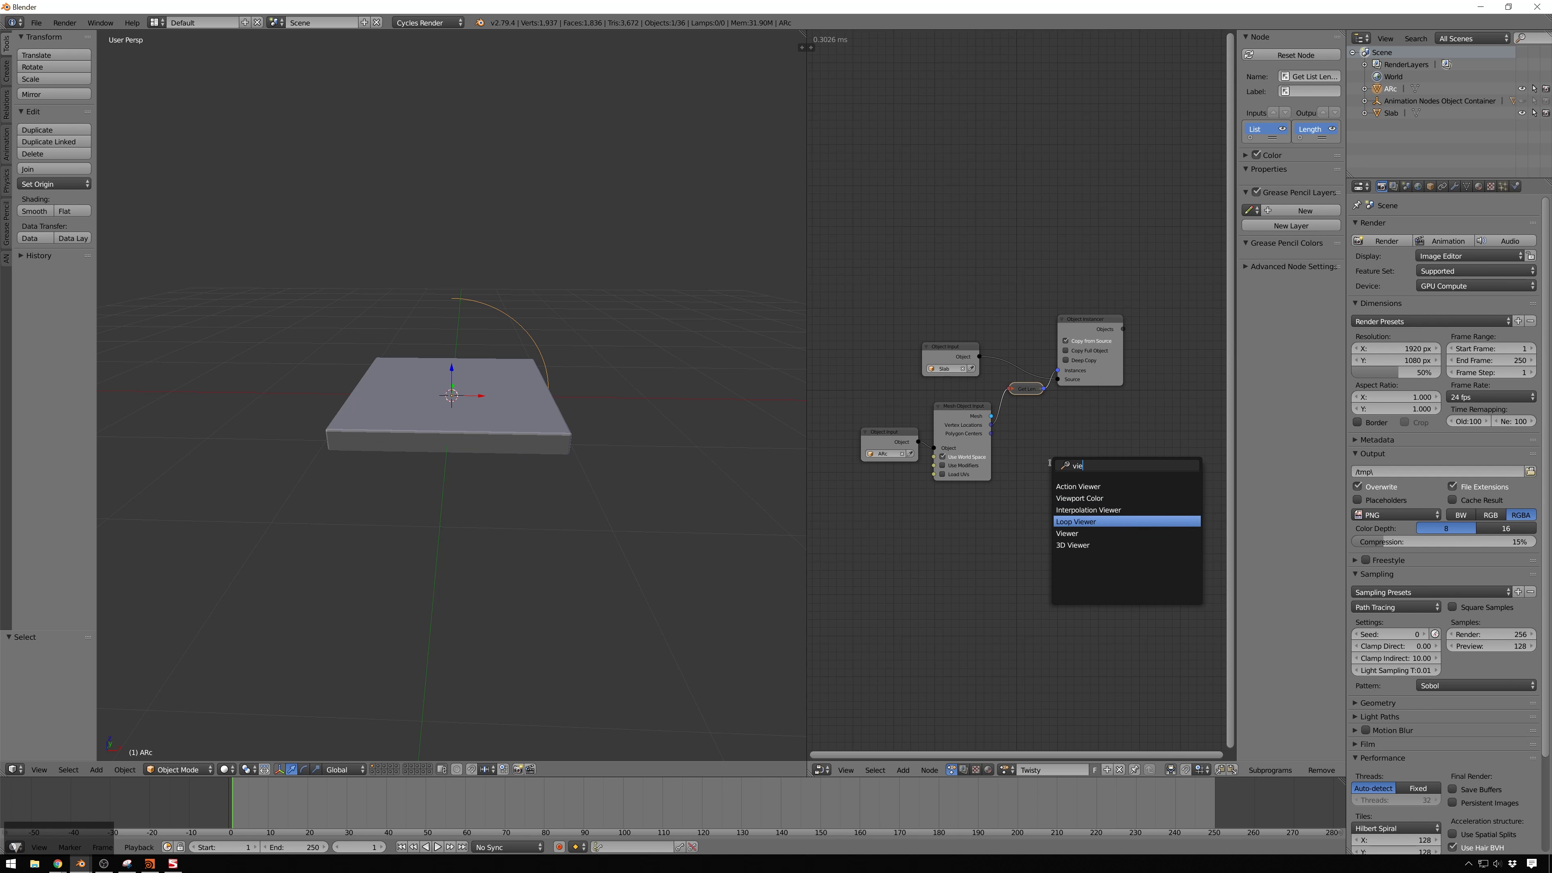
{"action": "key", "text": "Return"}
{"action": "left_click", "coordinate": [1049, 463]}
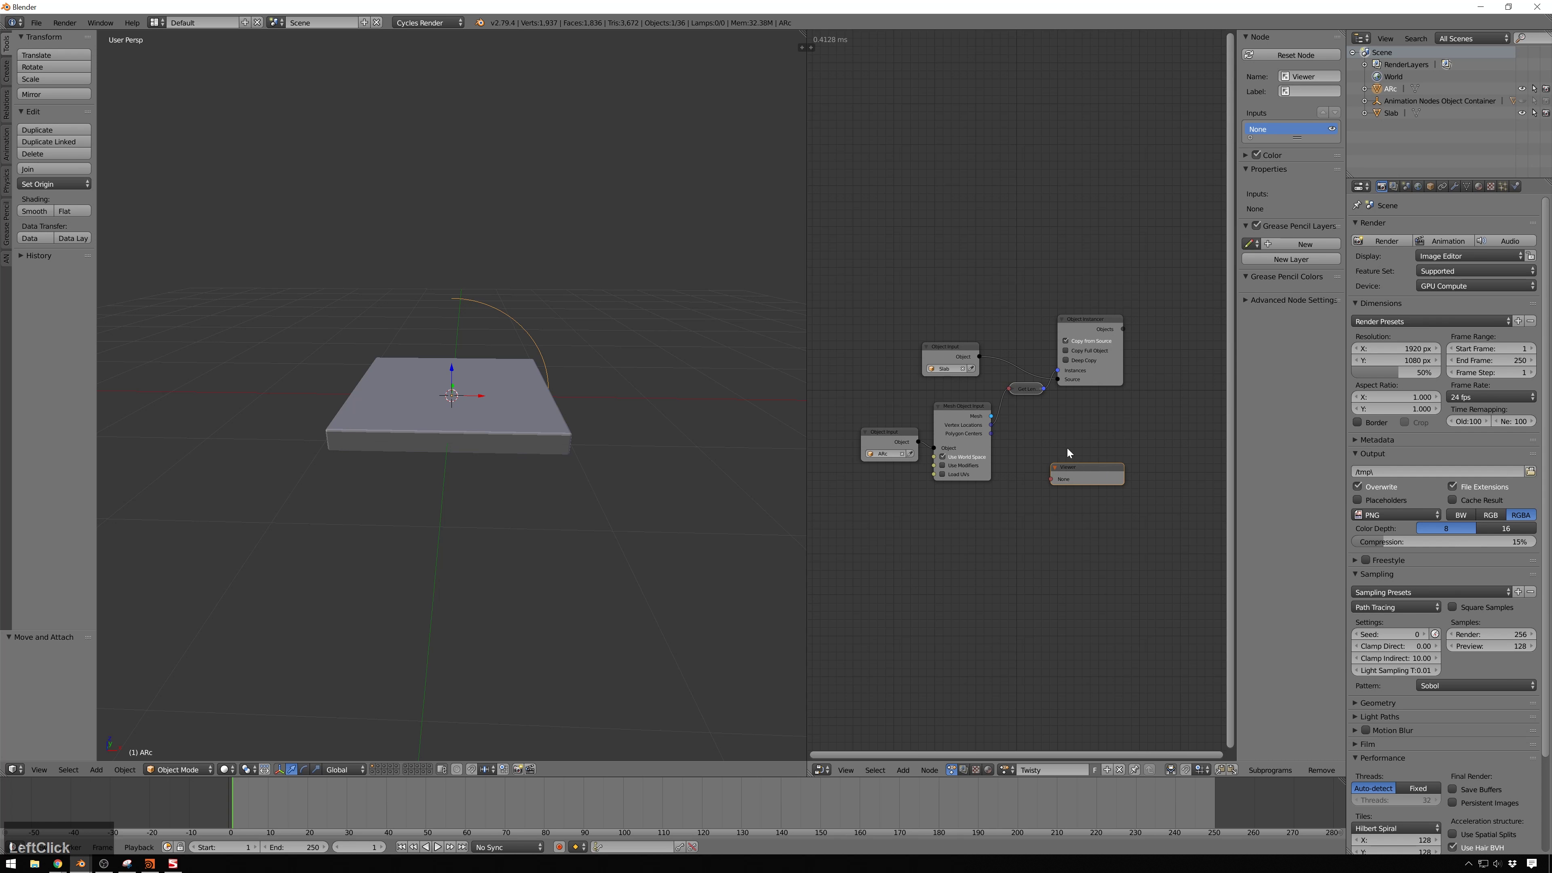
{"action": "left_click_drag", "start_coordinate": [1043, 390], "coordinate": [1059, 480]}
{"action": "left_click", "coordinate": [1084, 475]}
{"action": "key", "text": "Delete"}
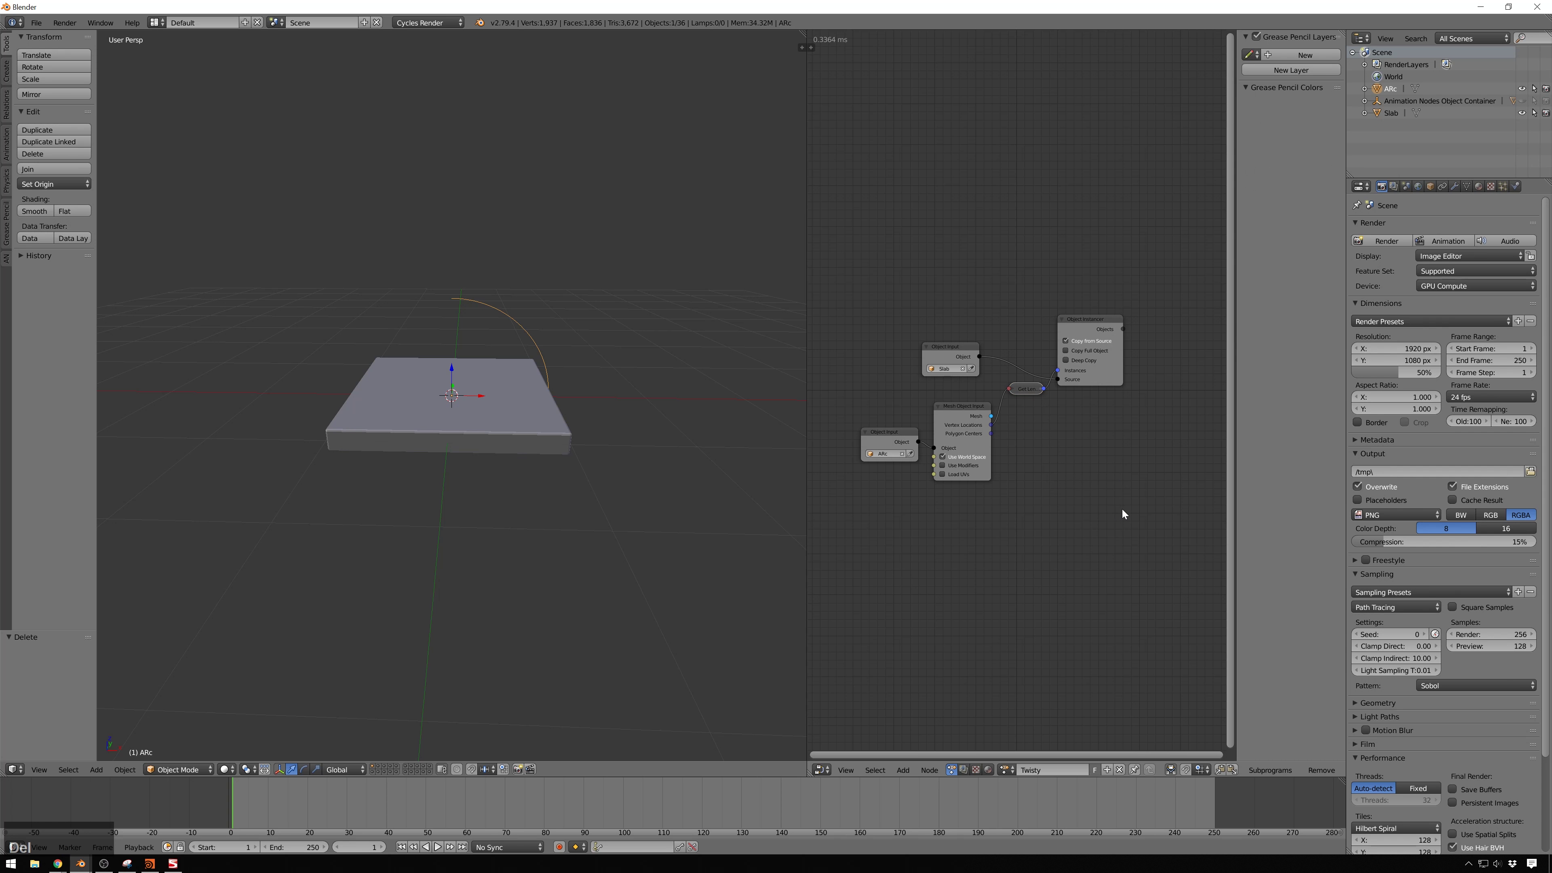
Recentre the node tree and widen the node editor area
{"action": "middle_click_drag", "start_coordinate": [1111, 460], "coordinate": [1058, 420]}
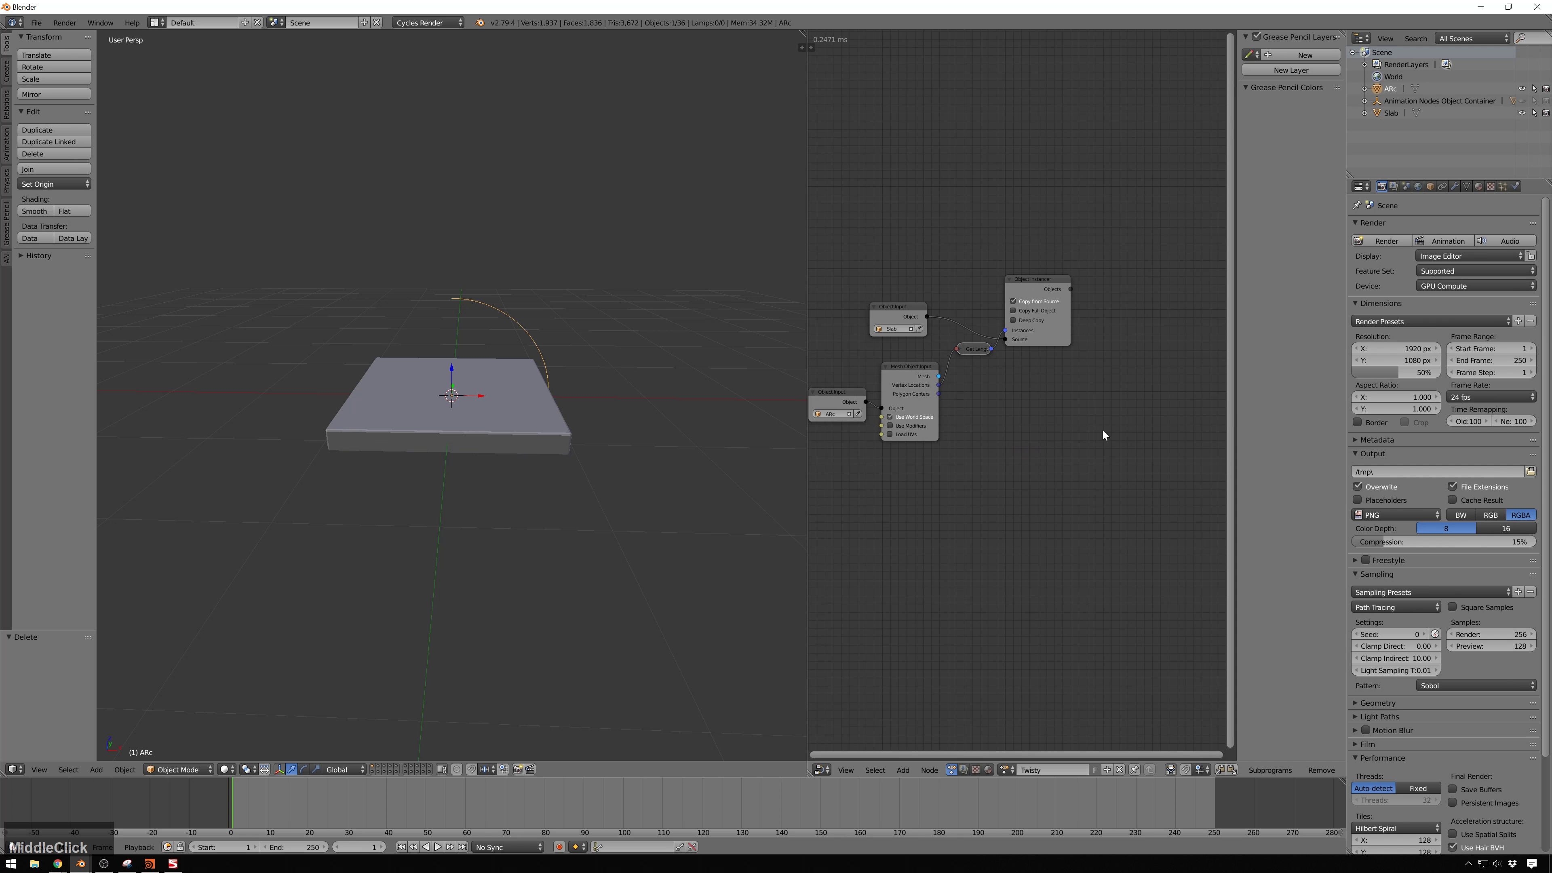
{"action": "left_click", "coordinate": [1037, 298]}
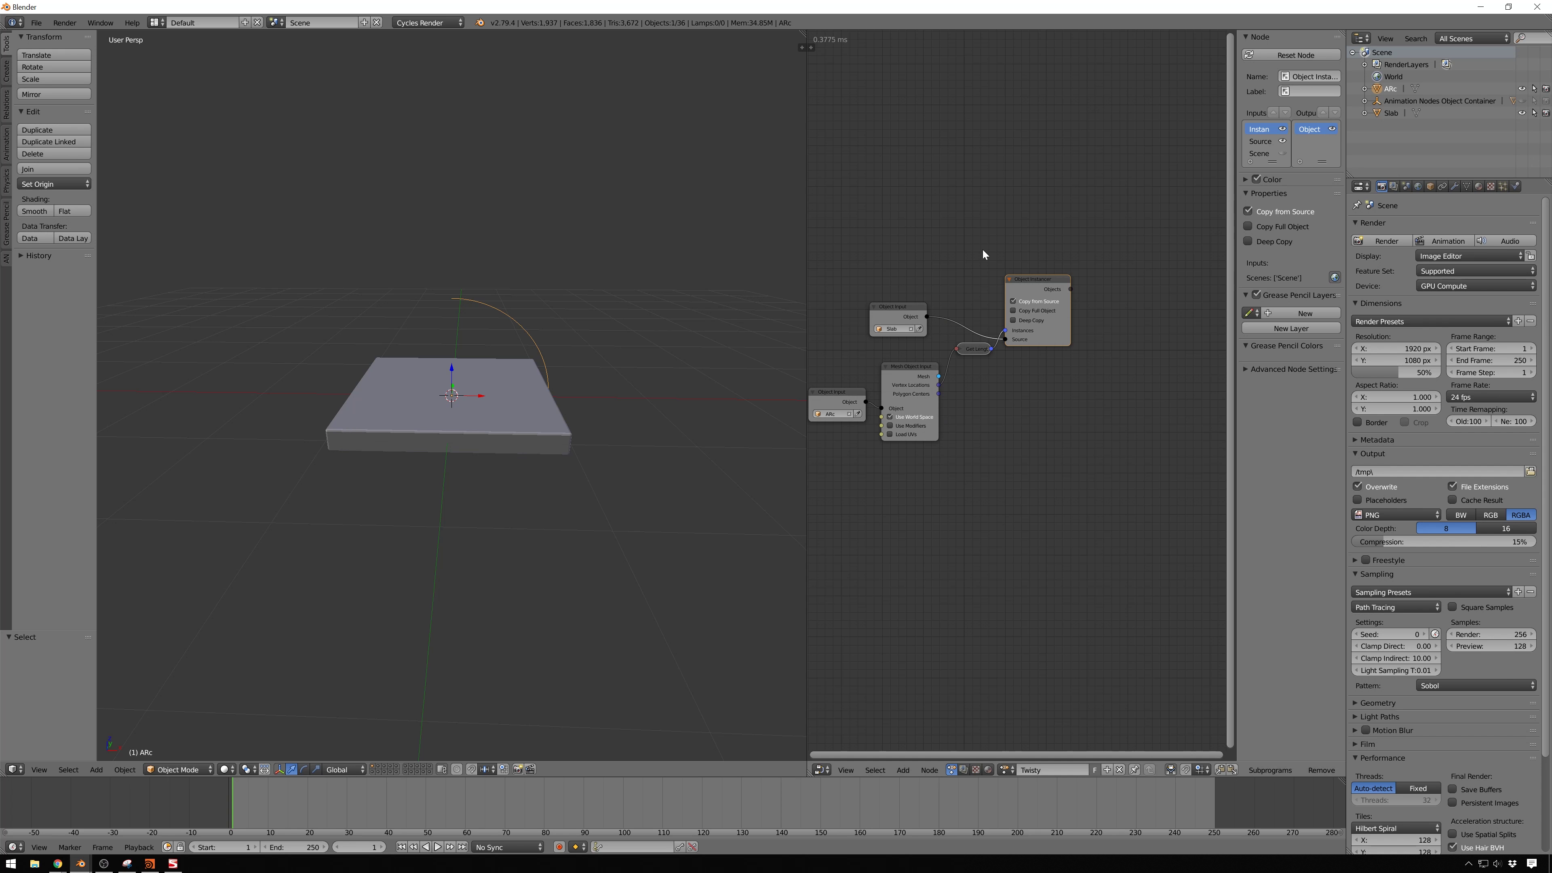
{"action": "mouse_move", "coordinate": [1085, 398]}
{"action": "middle_mouse_down"}
{"action": "mouse_move", "coordinate": [1053, 392]}
{"action": "mouse_move", "coordinate": [1081, 396]}
{"action": "middle_mouse_up"}
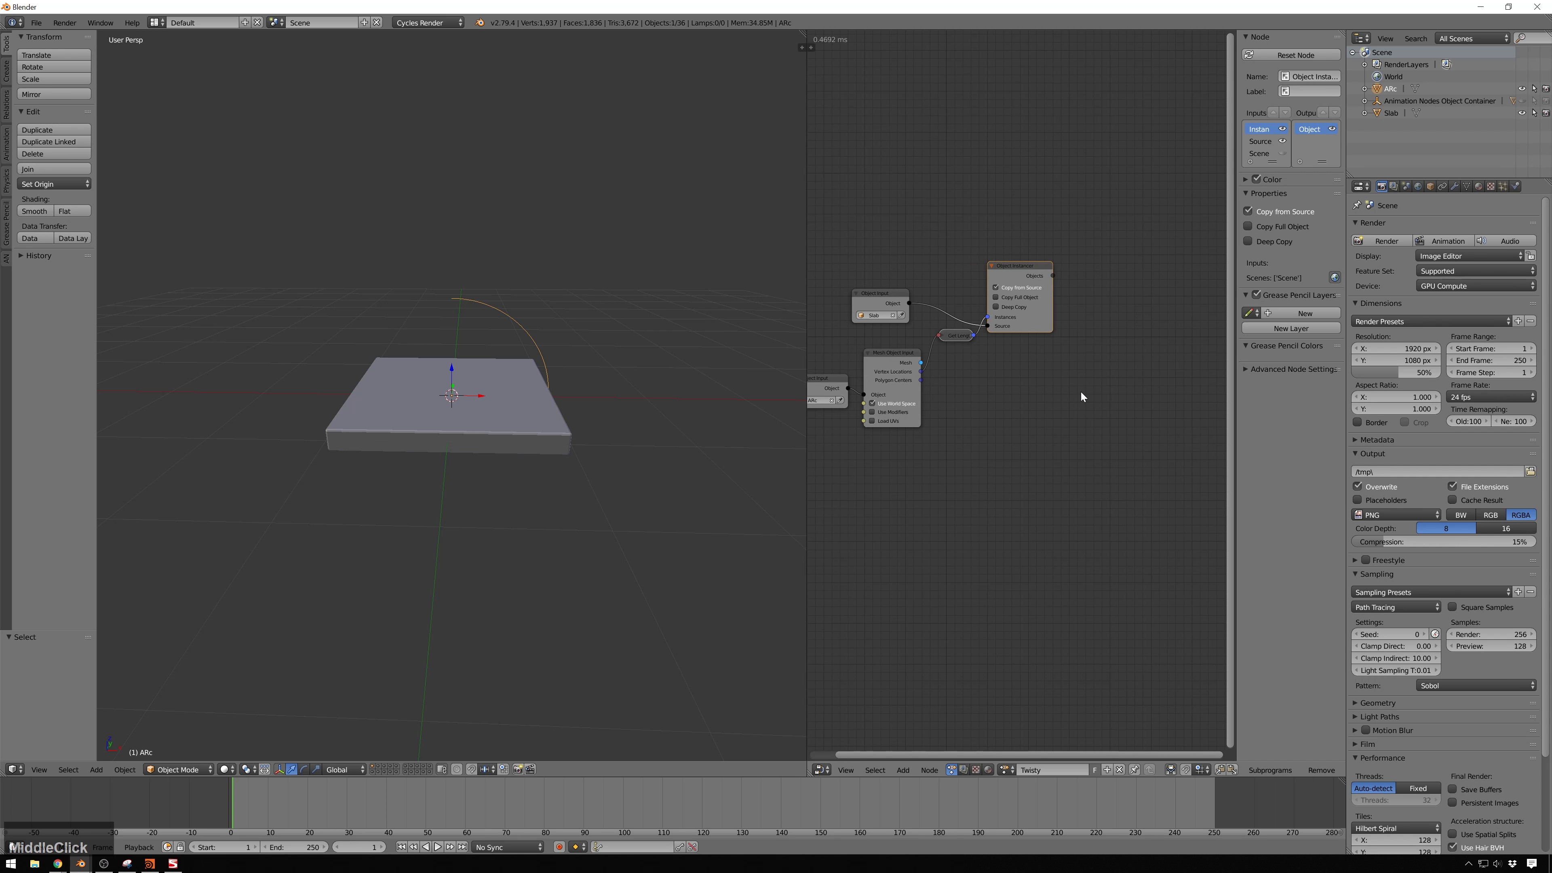
{"action": "middle_click_drag", "start_coordinate": [1030, 453], "coordinate": [1044, 421]}
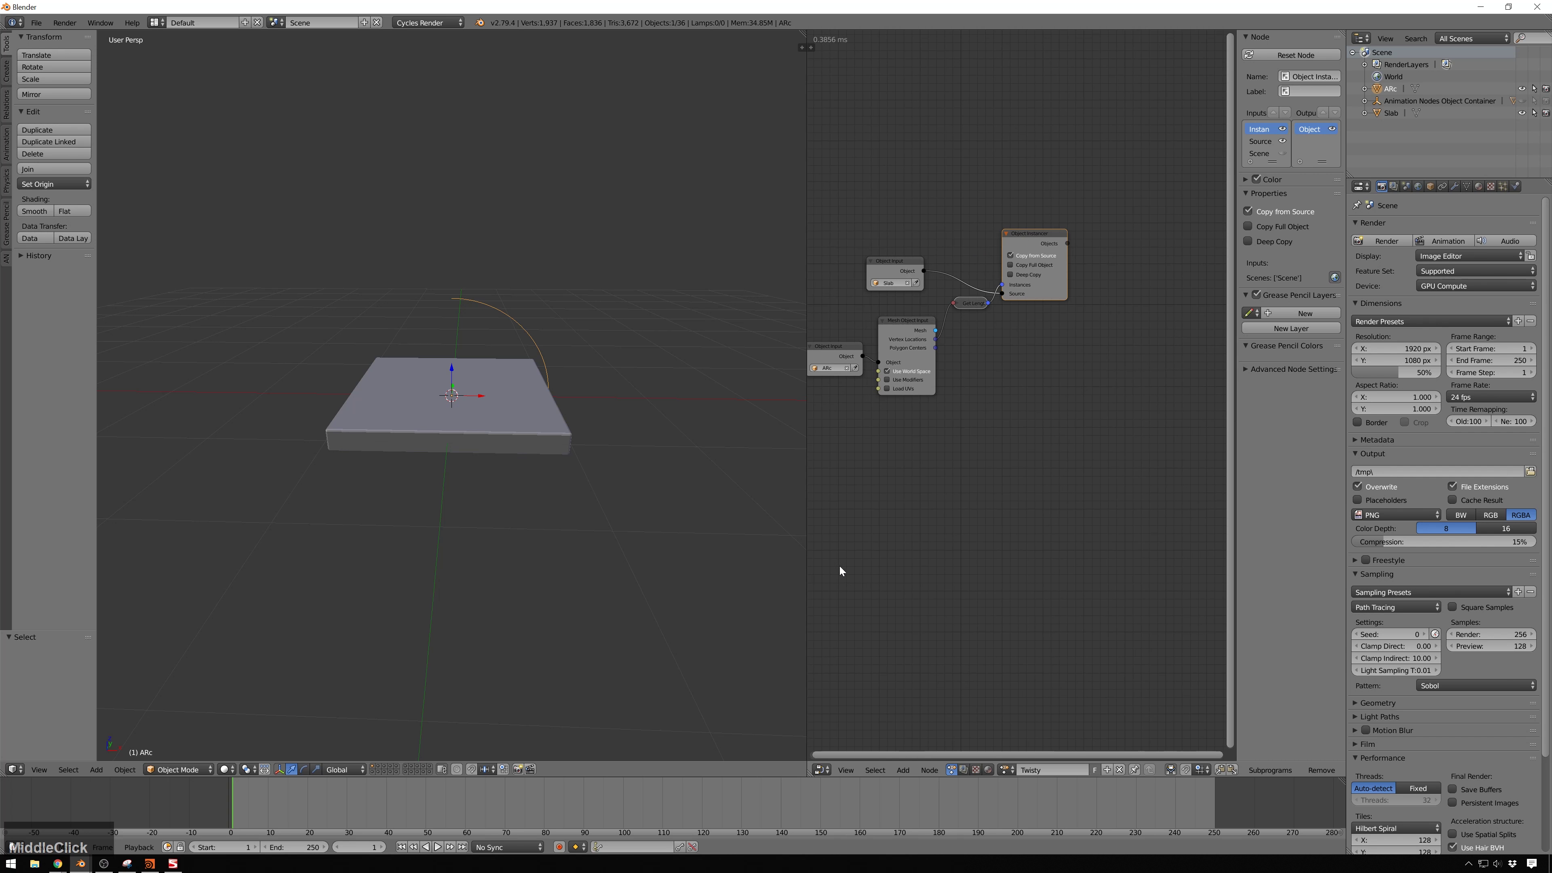
{"action": "left_click_drag", "start_coordinate": [807, 508], "coordinate": [689, 486]}
Add a new Loop subprogram node named SwoopScoop
{"action": "key", "text": "shift+a"}
{"action": "mouse_move", "coordinate": [1038, 588]}
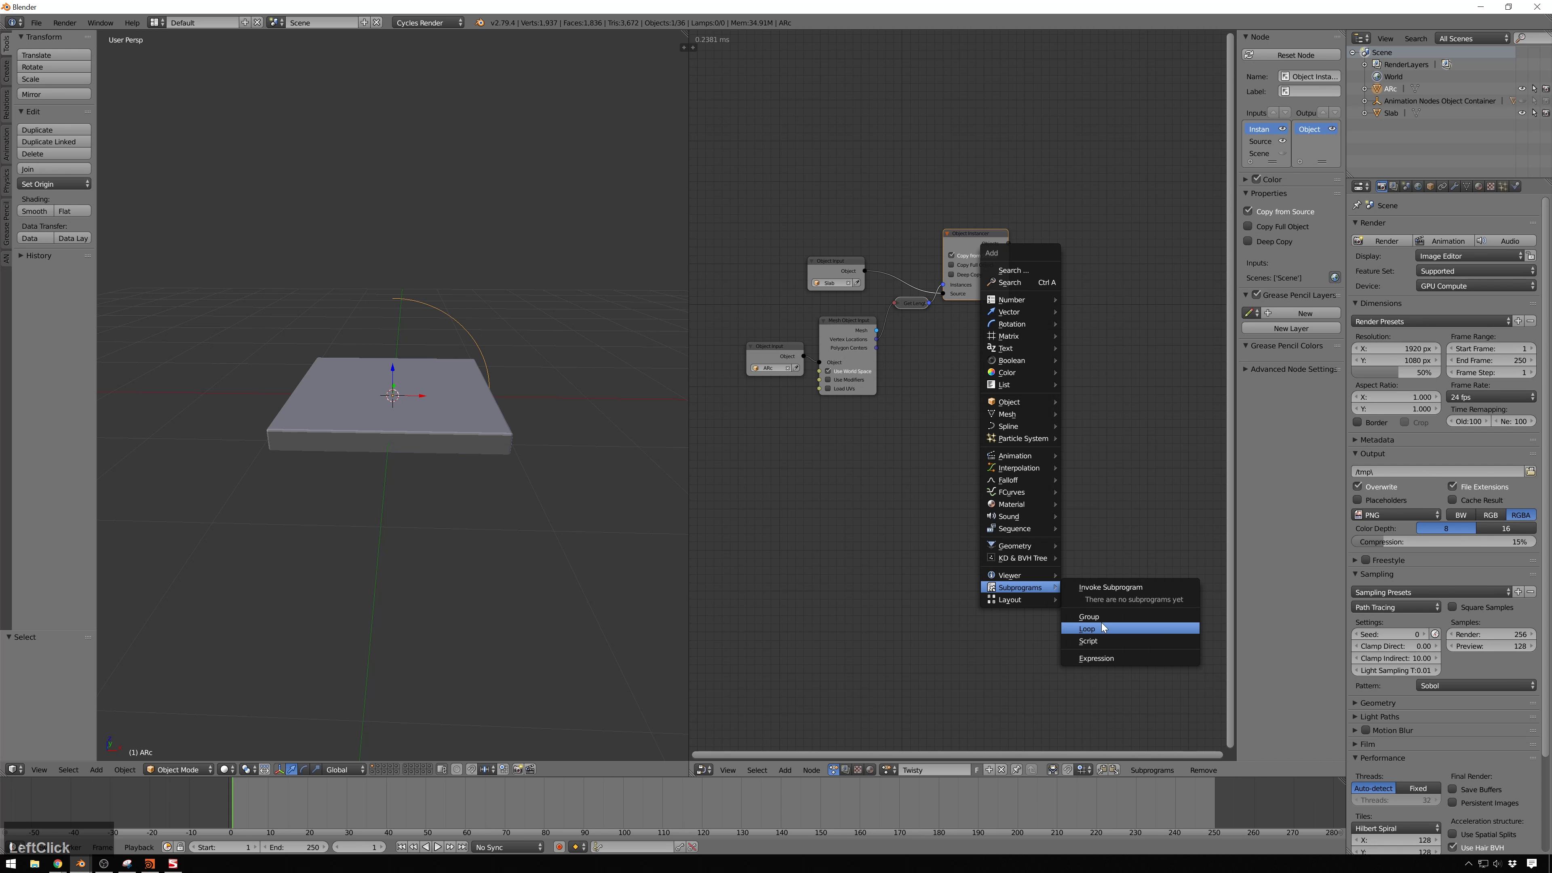
{"action": "left_click", "coordinate": [1087, 628]}
{"action": "left_click", "coordinate": [998, 457]}
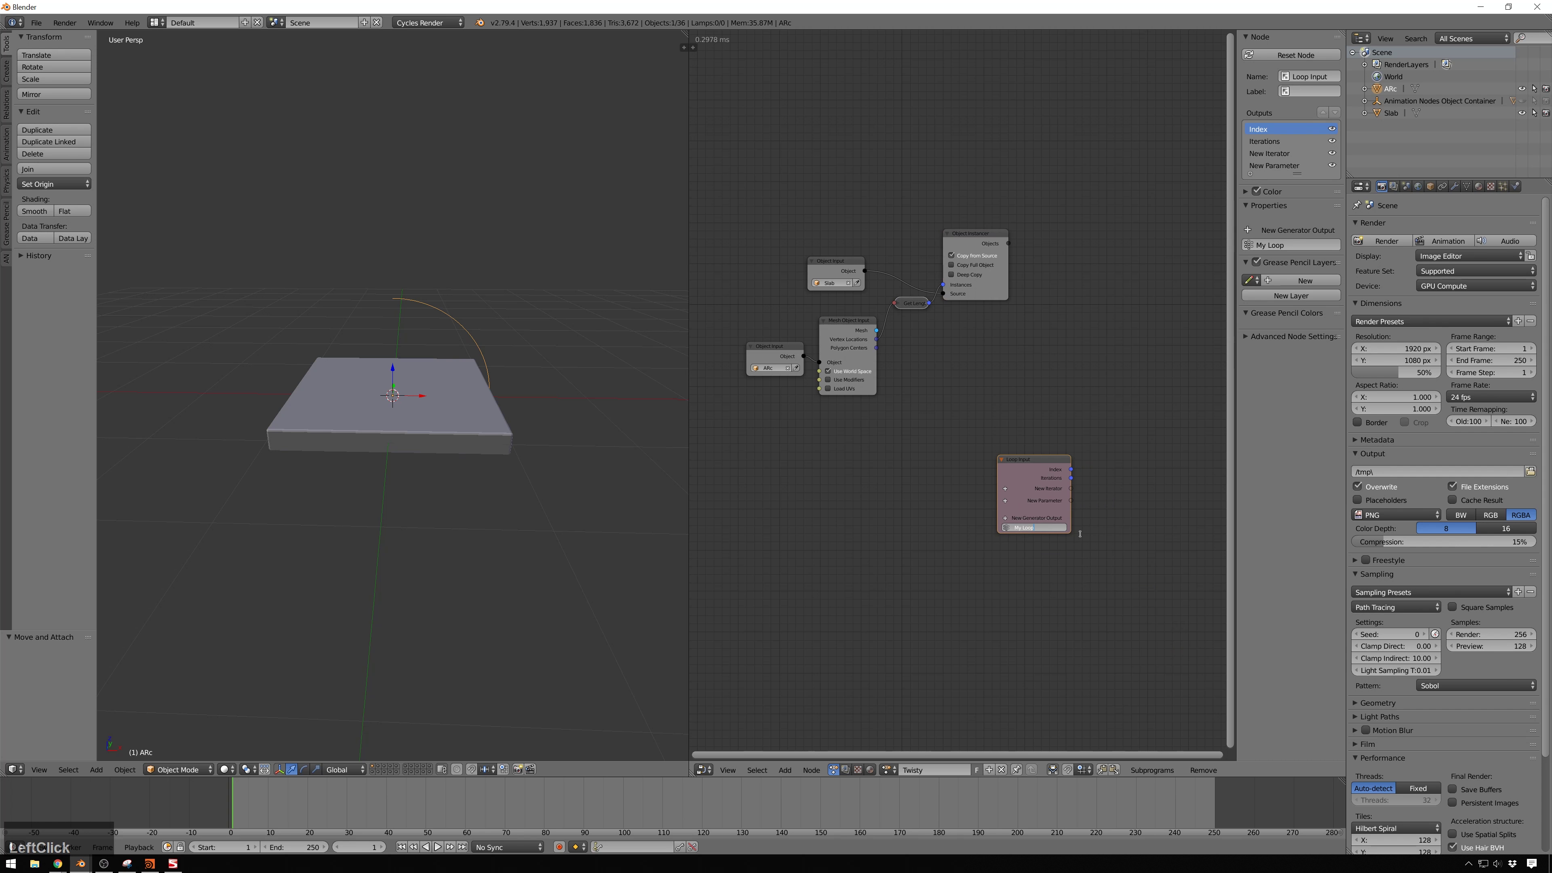
{"action": "type", "text": "SwoopScoop"}
{"action": "key", "text": "Return"}
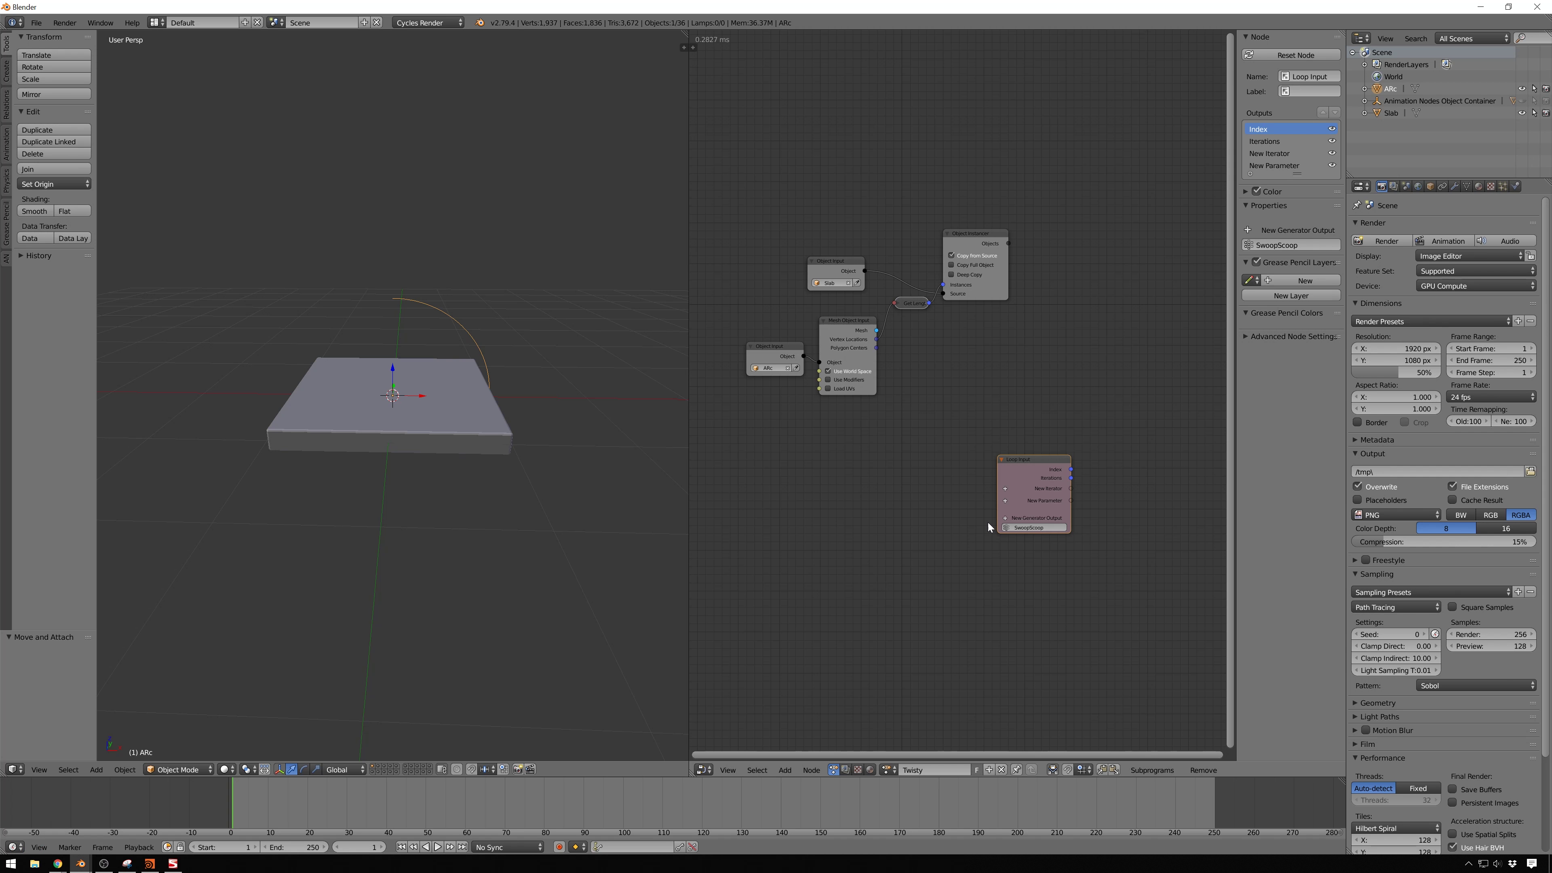
Give the Loop Input a Vector List iterator renamed Points
{"action": "left_click", "coordinate": [1022, 486]}
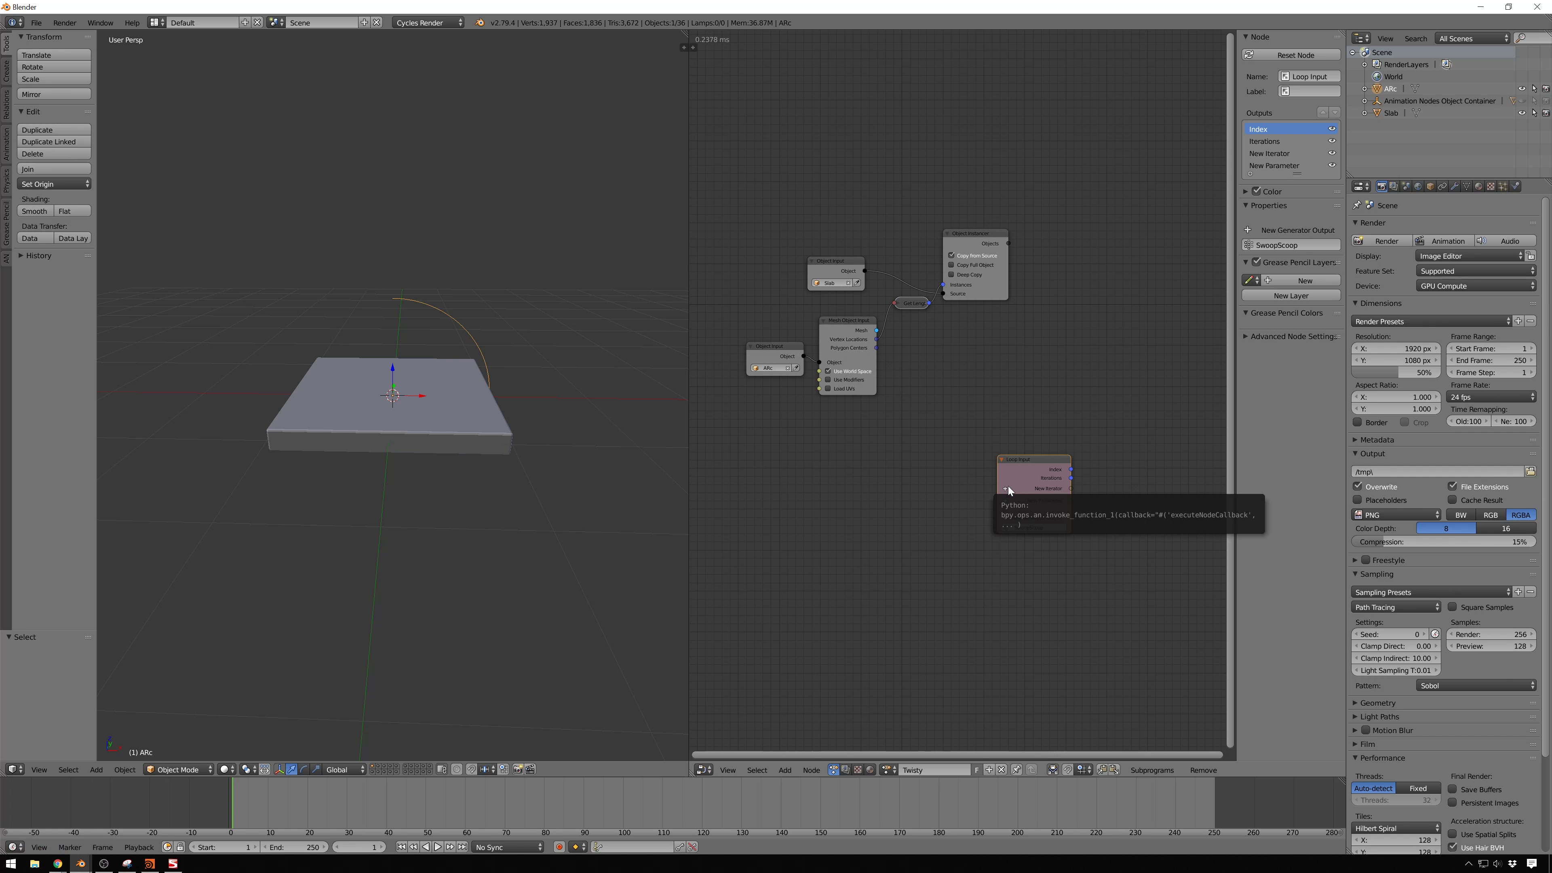
{"action": "left_click", "coordinate": [1008, 487]}
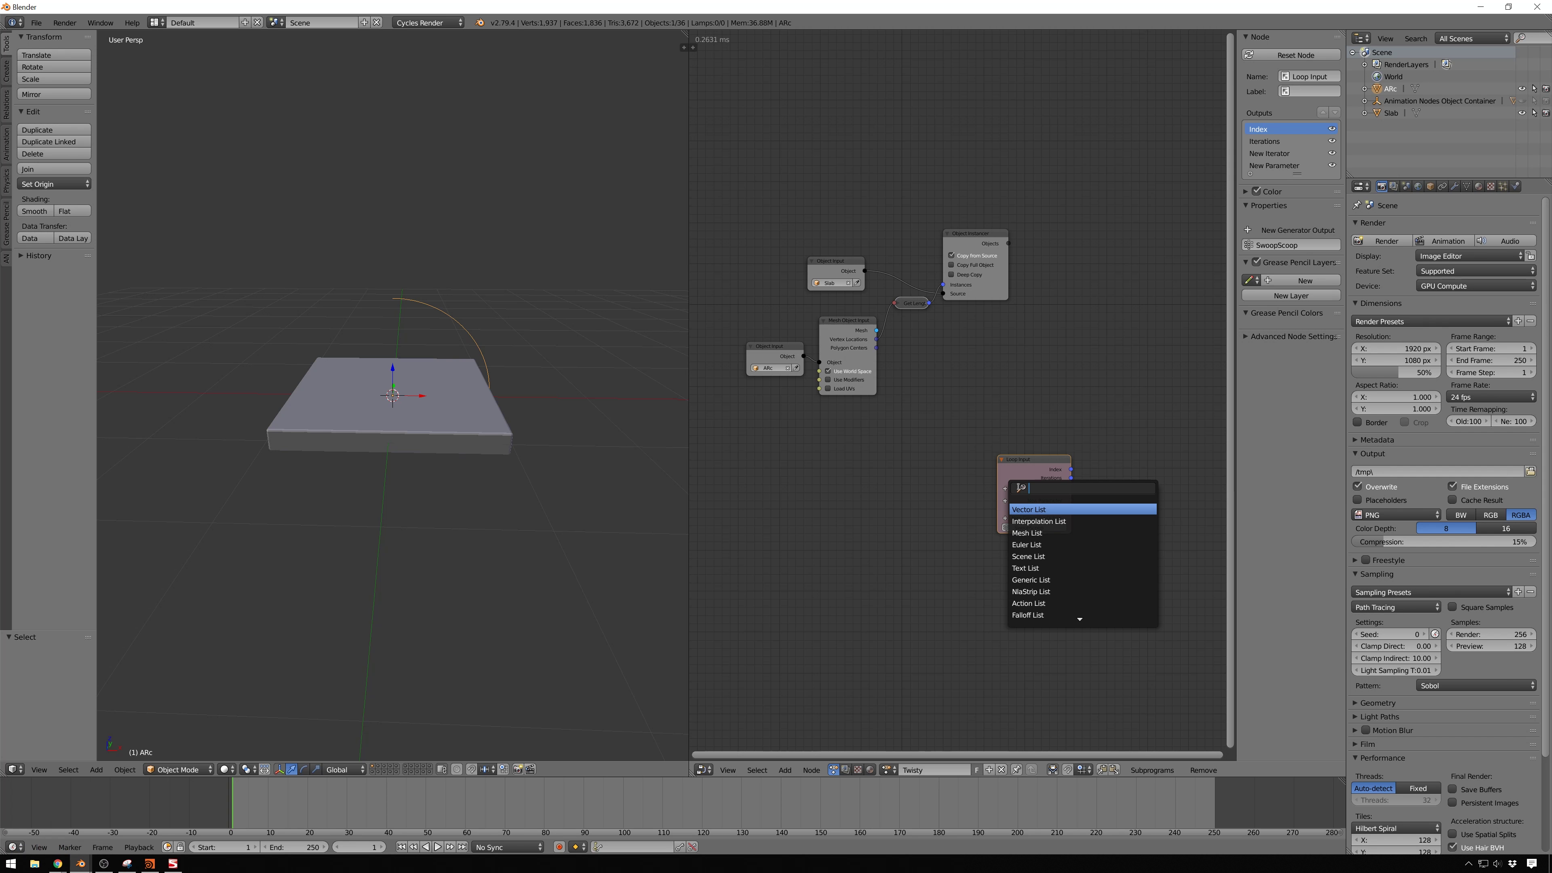
{"action": "key", "text": "Return"}
{"action": "left_click", "coordinate": [1018, 487]}
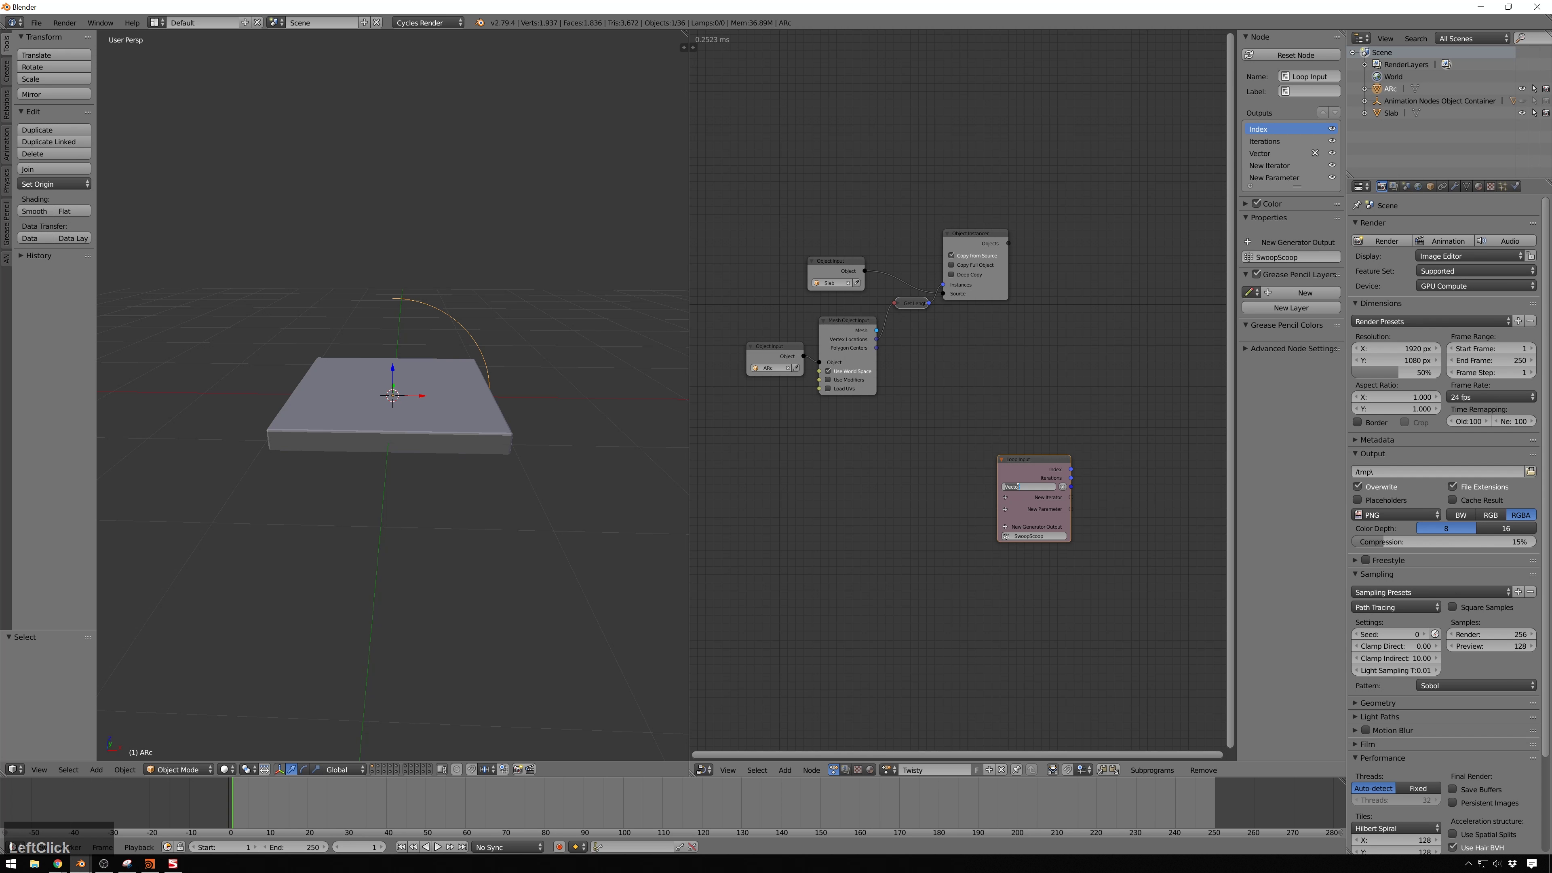
{"action": "double_click", "coordinate": [1018, 488]}
{"action": "type", "text": "Points"}
{"action": "key", "text": "Return"}
Add an Object List iterator to the loop and shift the node left
{"action": "left_click", "coordinate": [1005, 497]}
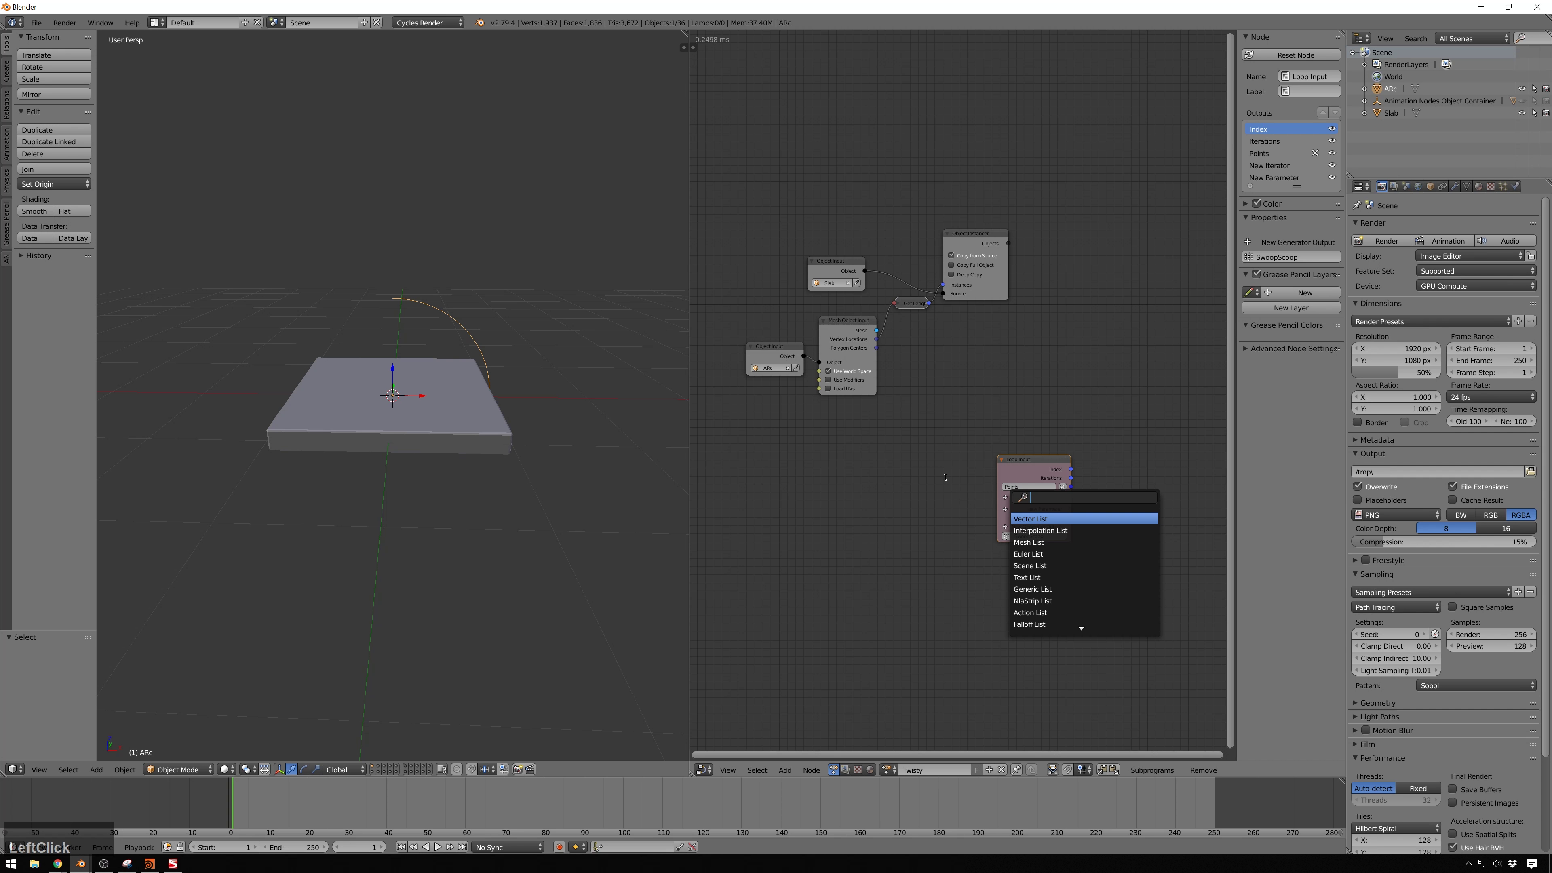
{"action": "type", "text": "obj"}
{"action": "key", "text": "Return"}
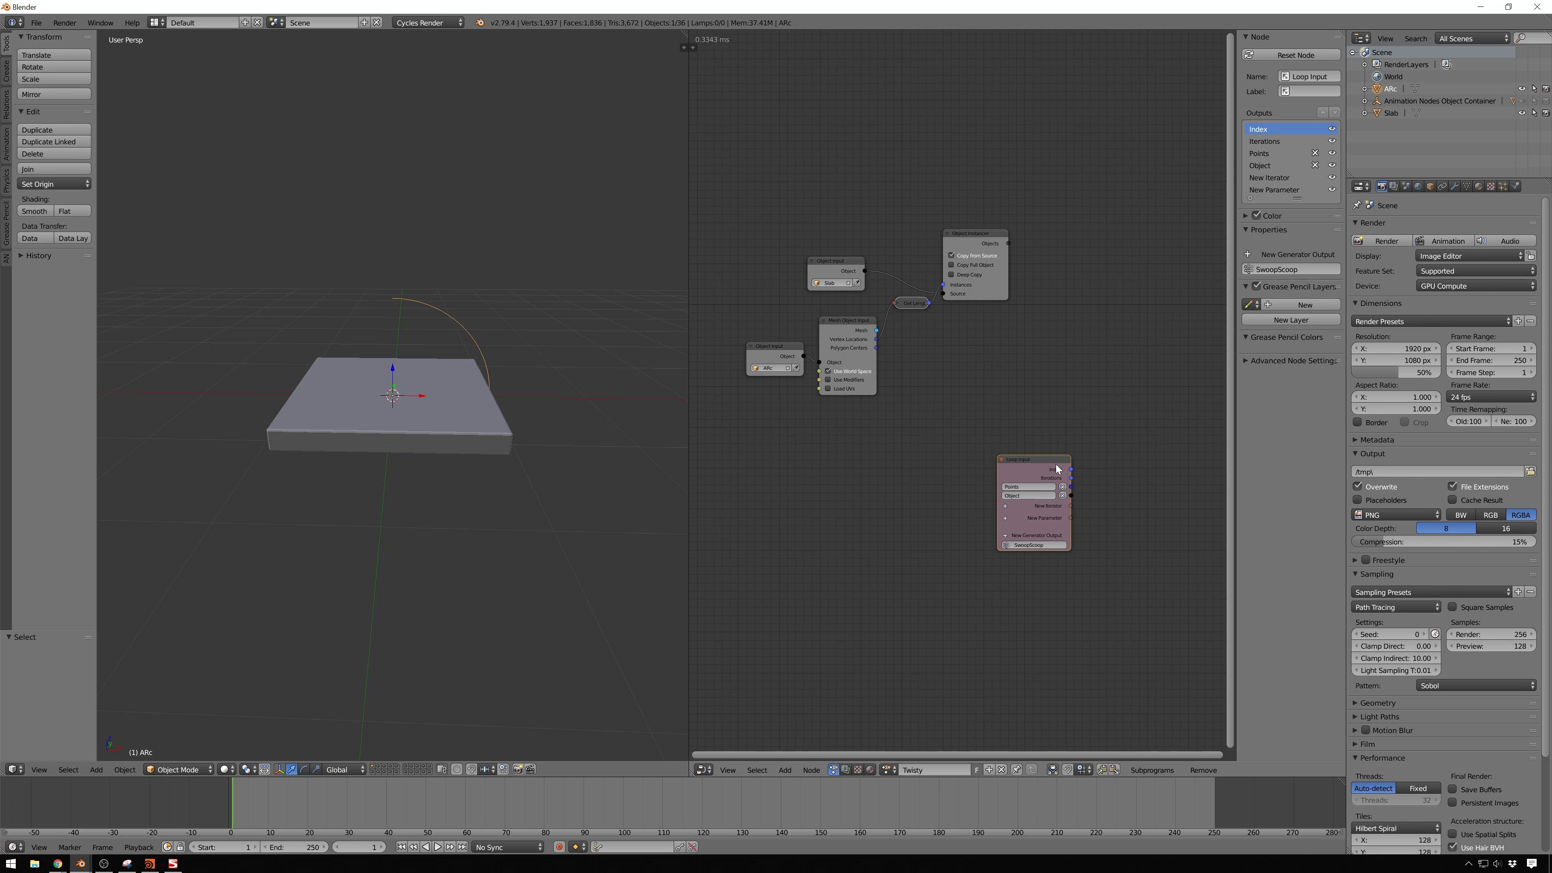
{"action": "left_click_drag", "start_coordinate": [1034, 457], "coordinate": [984, 454]}
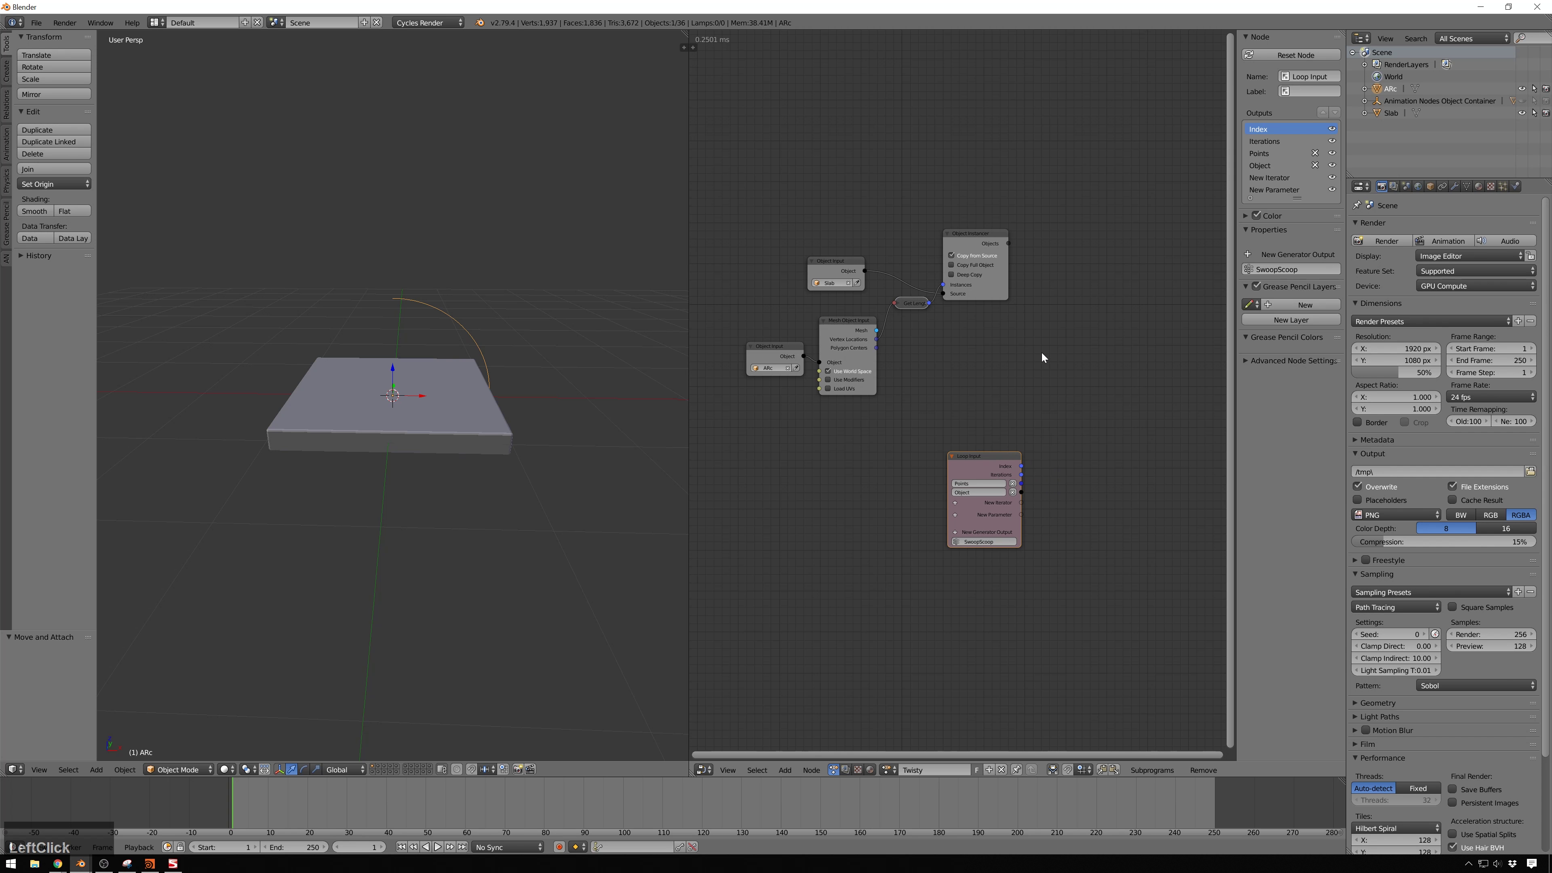
Add a SwoopScoop call node fed by the instancer's objects (Object List) and ARc's vertex locations (Points List)
{"action": "key", "text": "shift+a"}
{"action": "mouse_move", "coordinate": [1021, 360]}
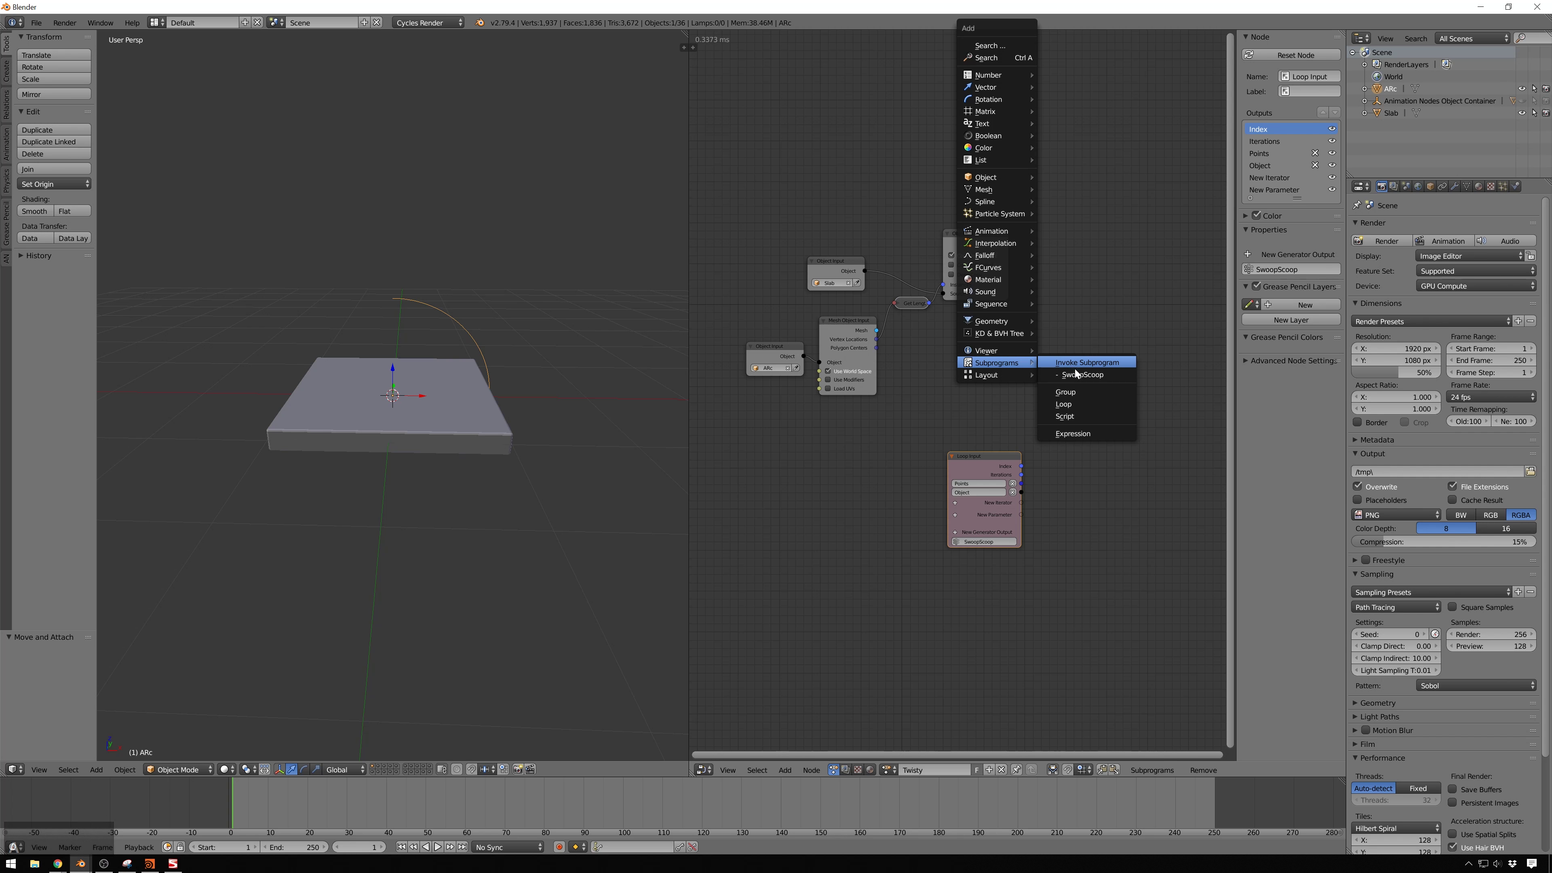
{"action": "left_click", "coordinate": [1080, 373]}
{"action": "left_click", "coordinate": [1067, 281]}
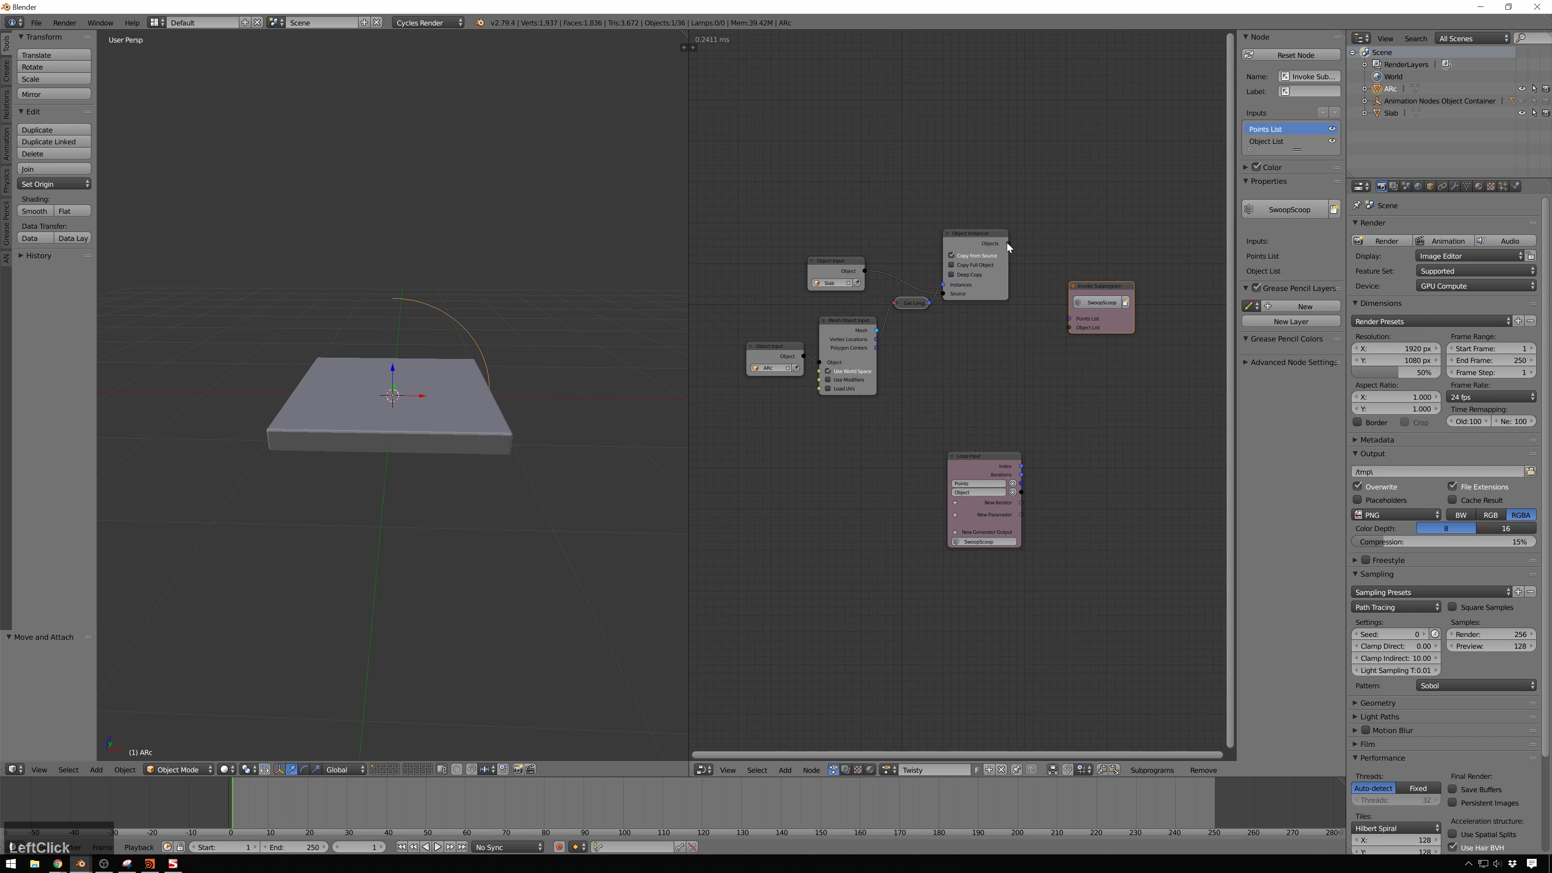
{"action": "left_click_drag", "start_coordinate": [1006, 243], "coordinate": [1069, 328]}
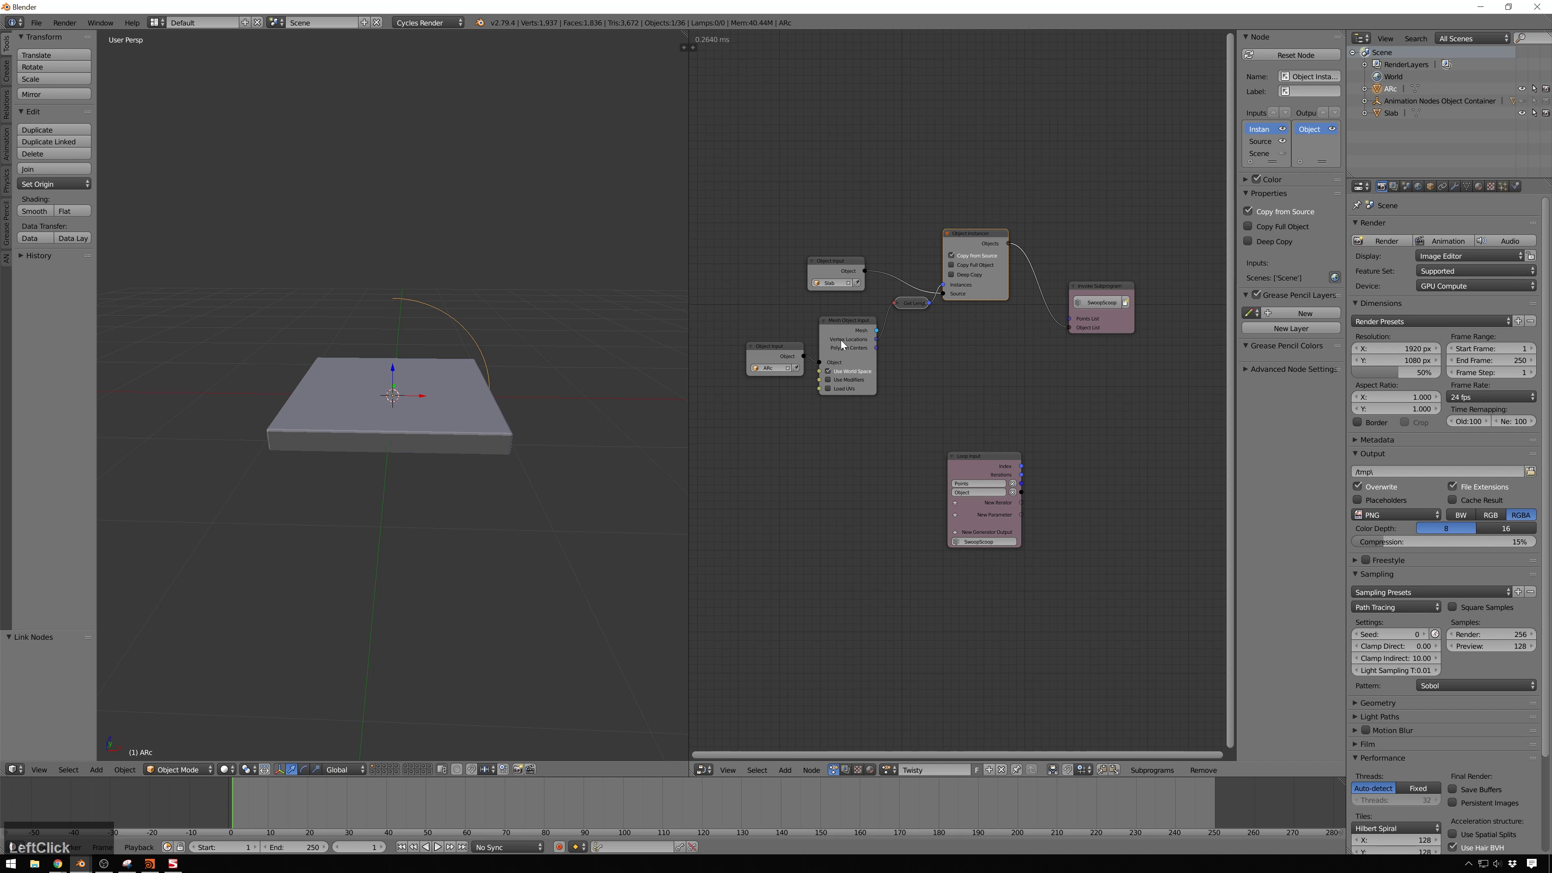
{"action": "left_click_drag", "start_coordinate": [876, 339], "coordinate": [1070, 319]}
{"action": "middle_click_drag", "start_coordinate": [1053, 487], "coordinate": [1107, 397]}
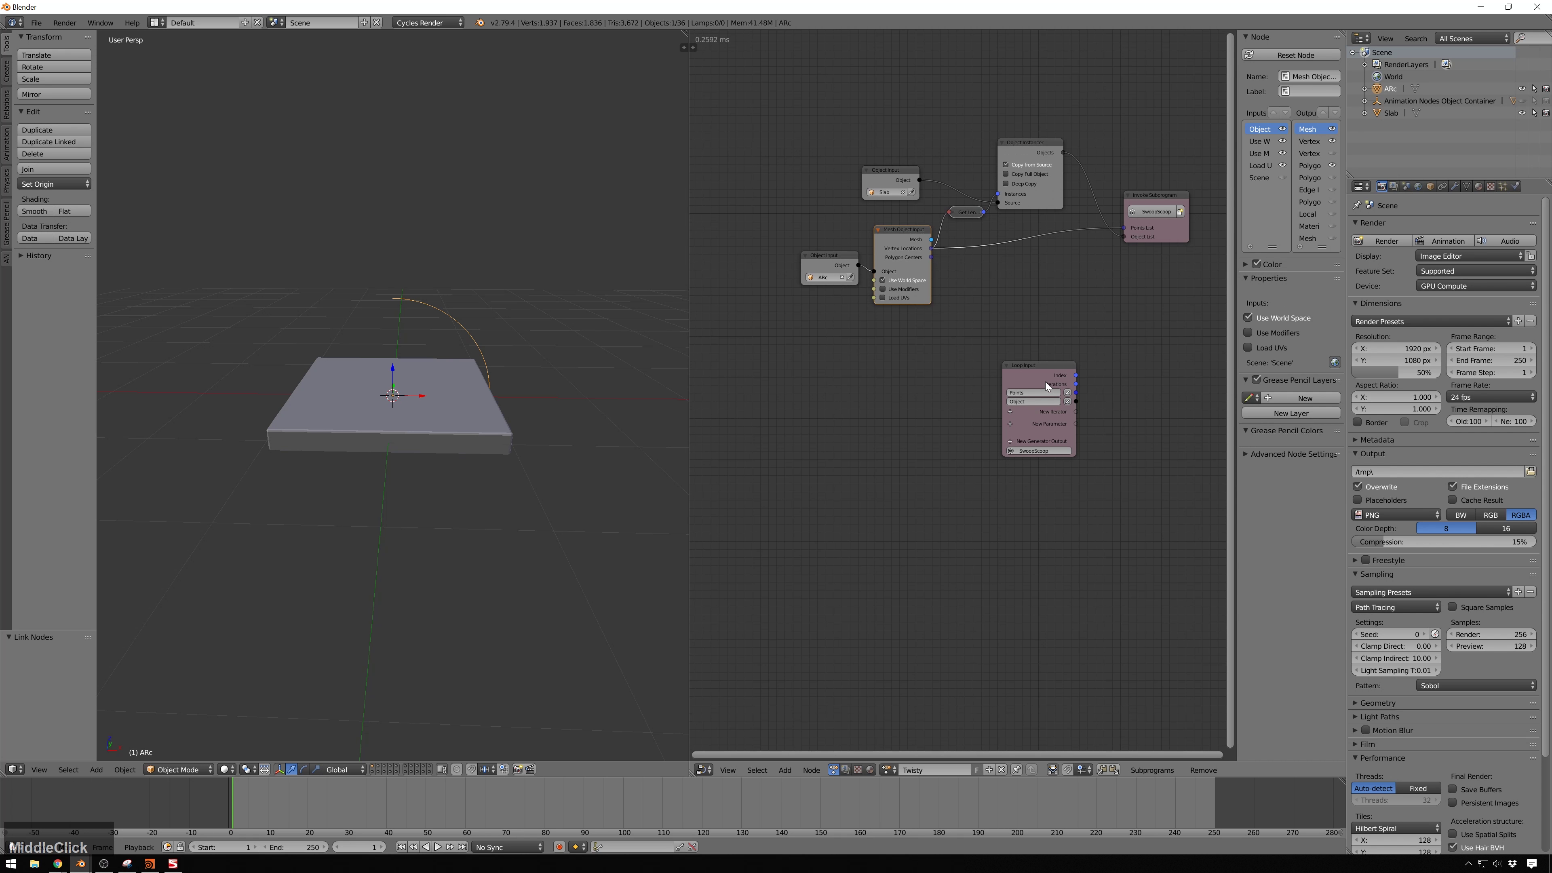
Move the SwoopScoop node left, recentre the node graph and browse the Object nodes
{"action": "left_click_drag", "start_coordinate": [1045, 379], "coordinate": [942, 414]}
{"action": "middle_click_drag", "start_coordinate": [1216, 418], "coordinate": [1143, 408]}
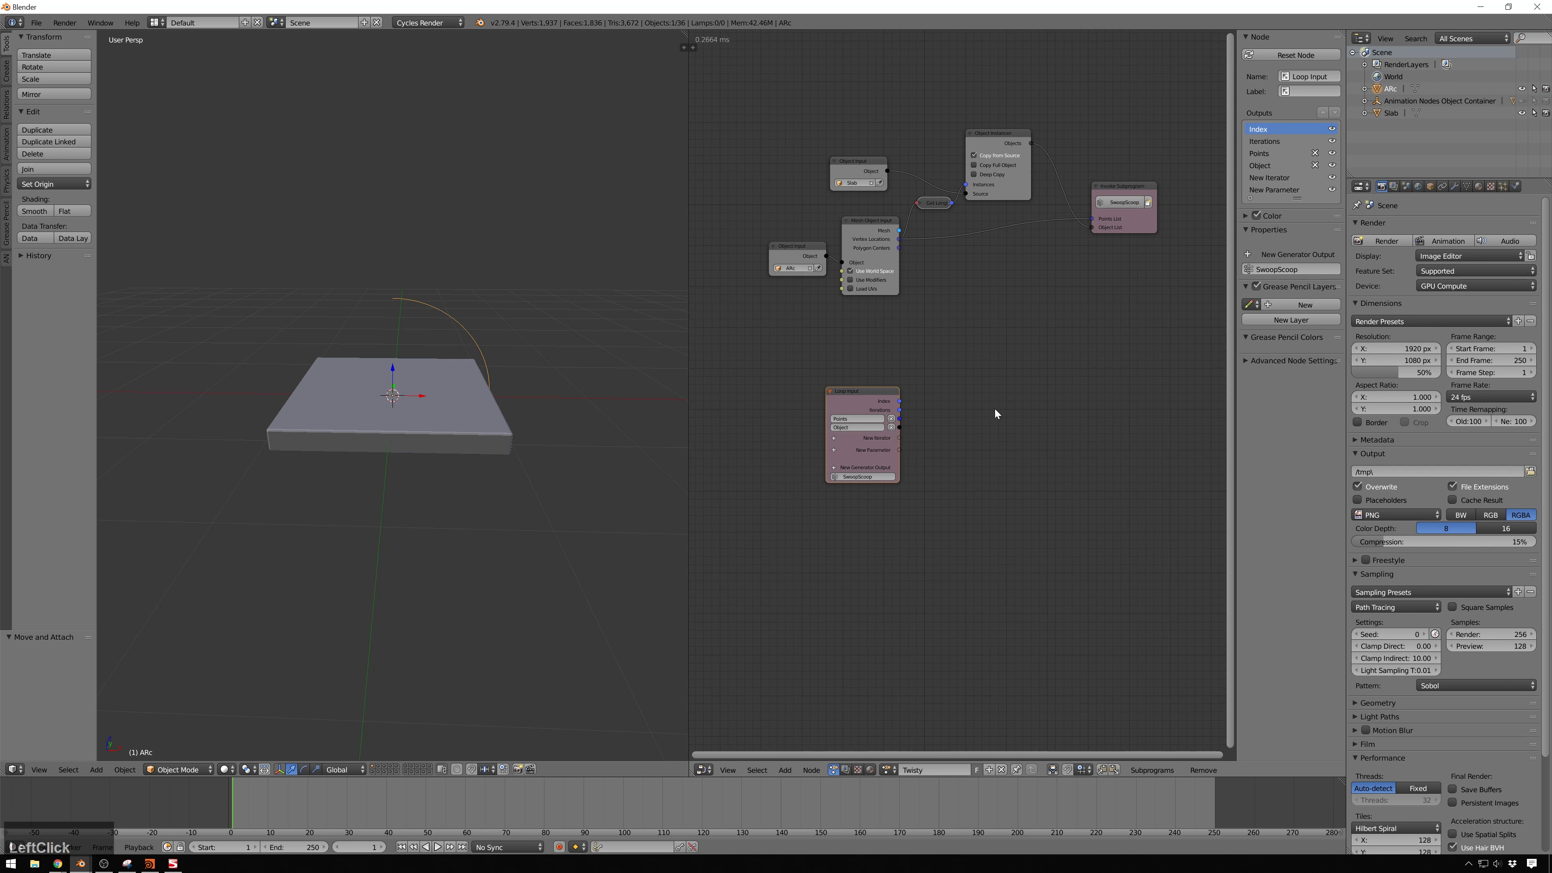
{"action": "key", "text": "shift+a"}
{"action": "left_click", "coordinate": [980, 226]}
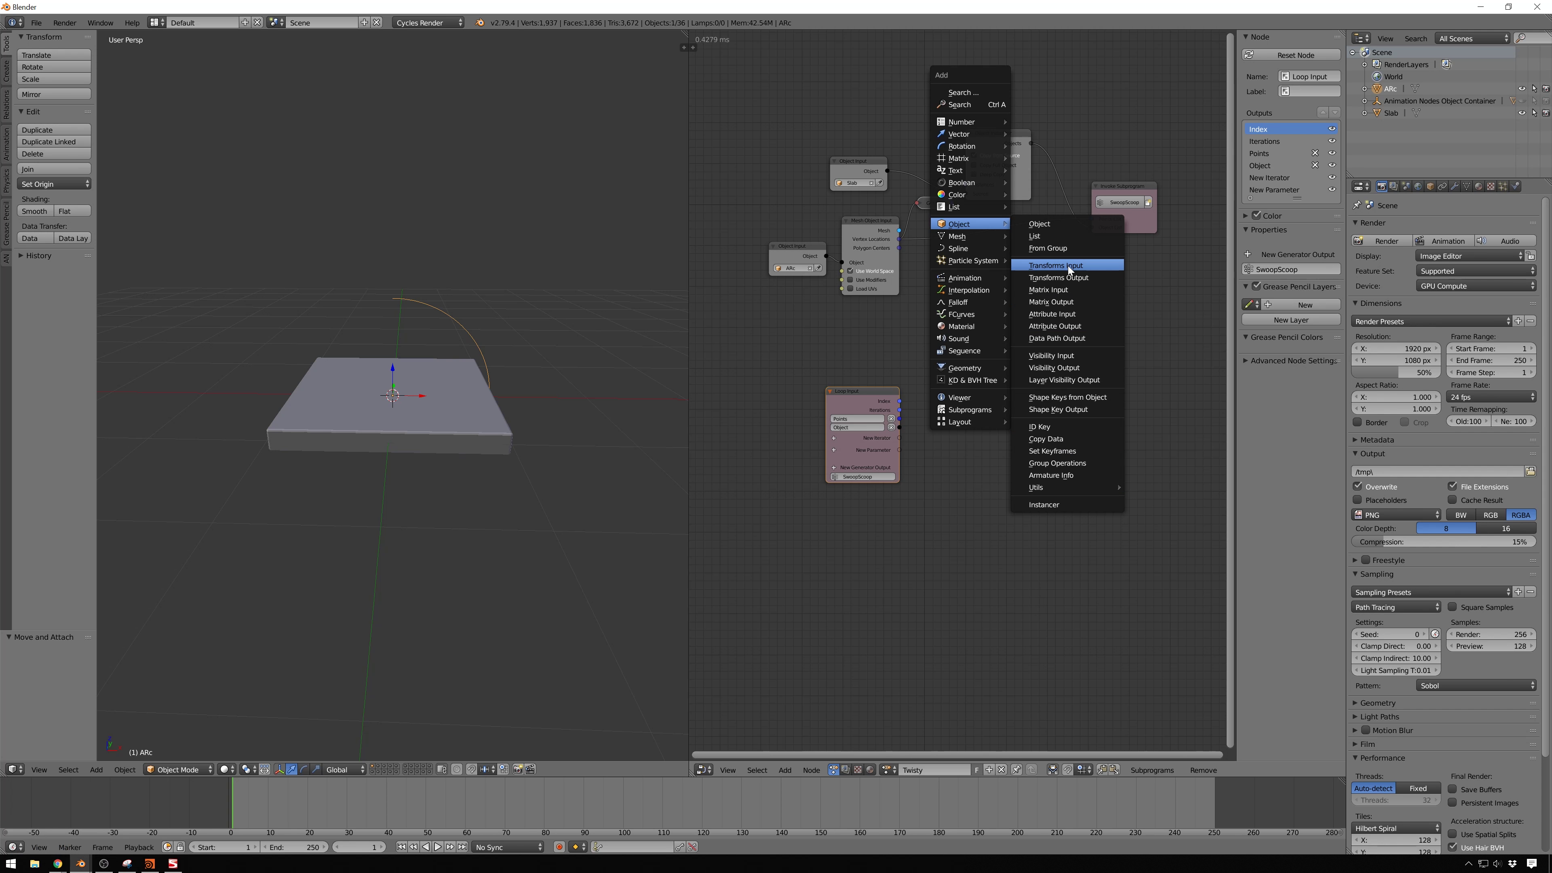
Add an Object Transforms Output fed by the loop's Object, enabling location XYZ, rotation XYZ and scale X/Y
{"action": "left_click", "coordinate": [1075, 276]}
{"action": "left_click", "coordinate": [1048, 384]}
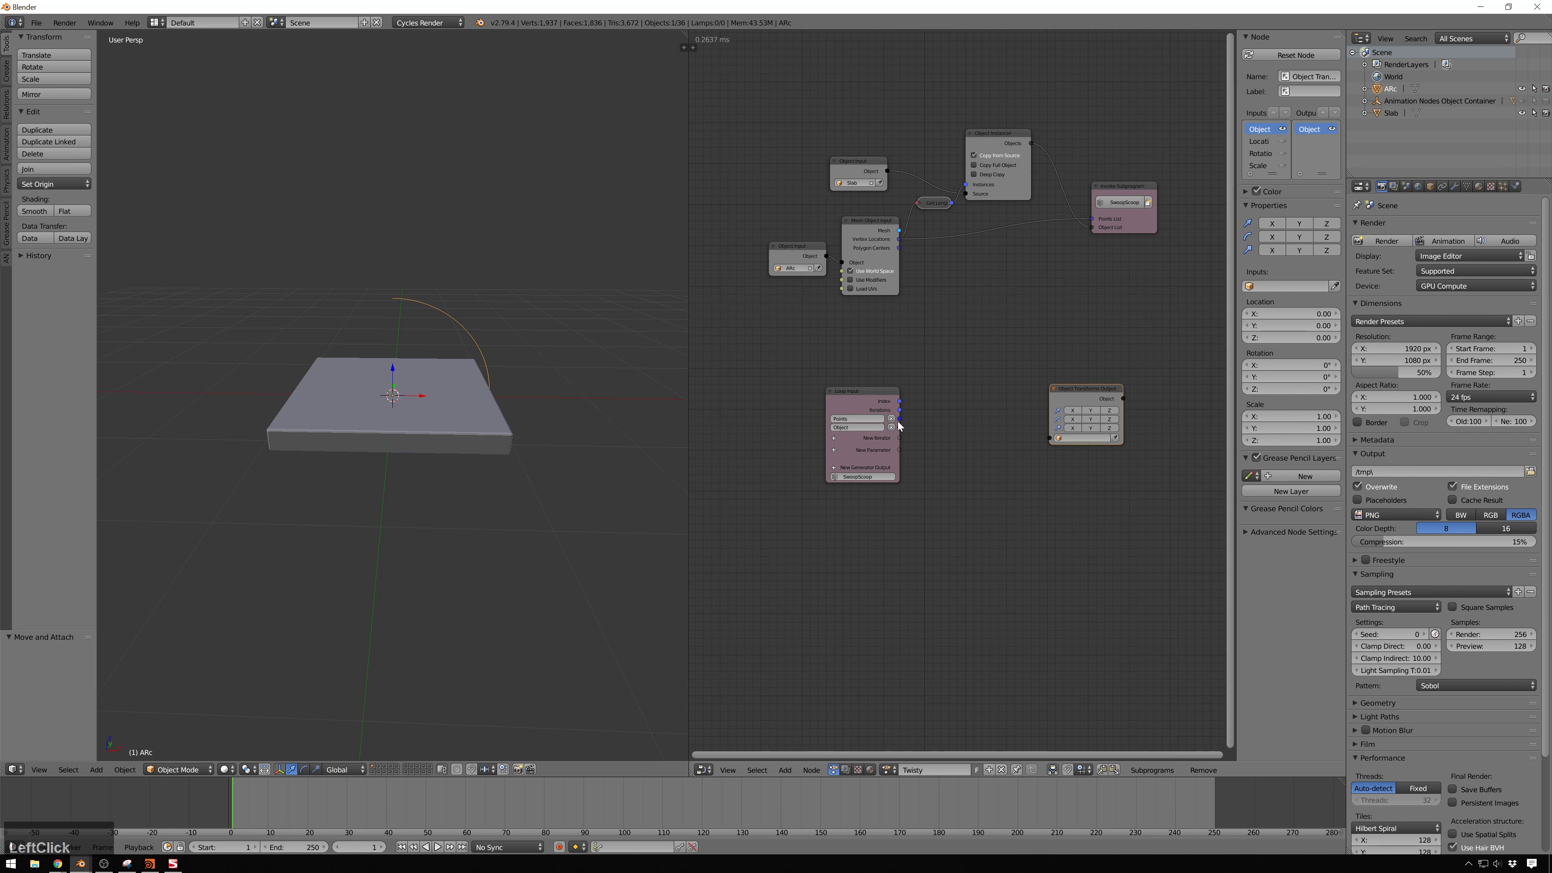
{"action": "left_click_drag", "start_coordinate": [897, 427], "coordinate": [1048, 439]}
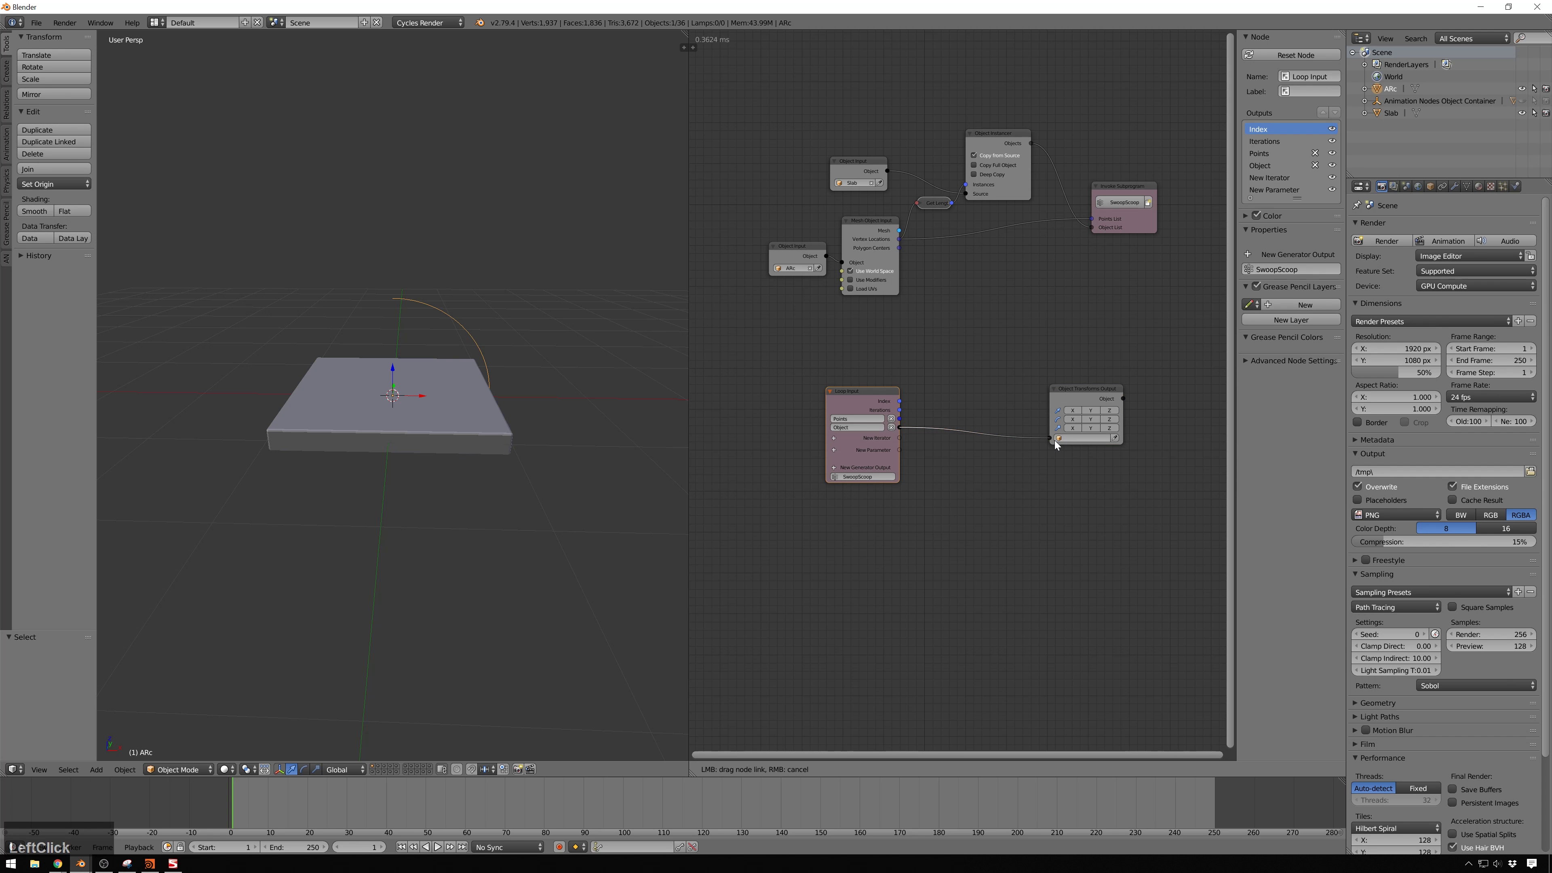
{"action": "left_click", "coordinate": [1073, 410]}
{"action": "left_click", "coordinate": [1091, 410]}
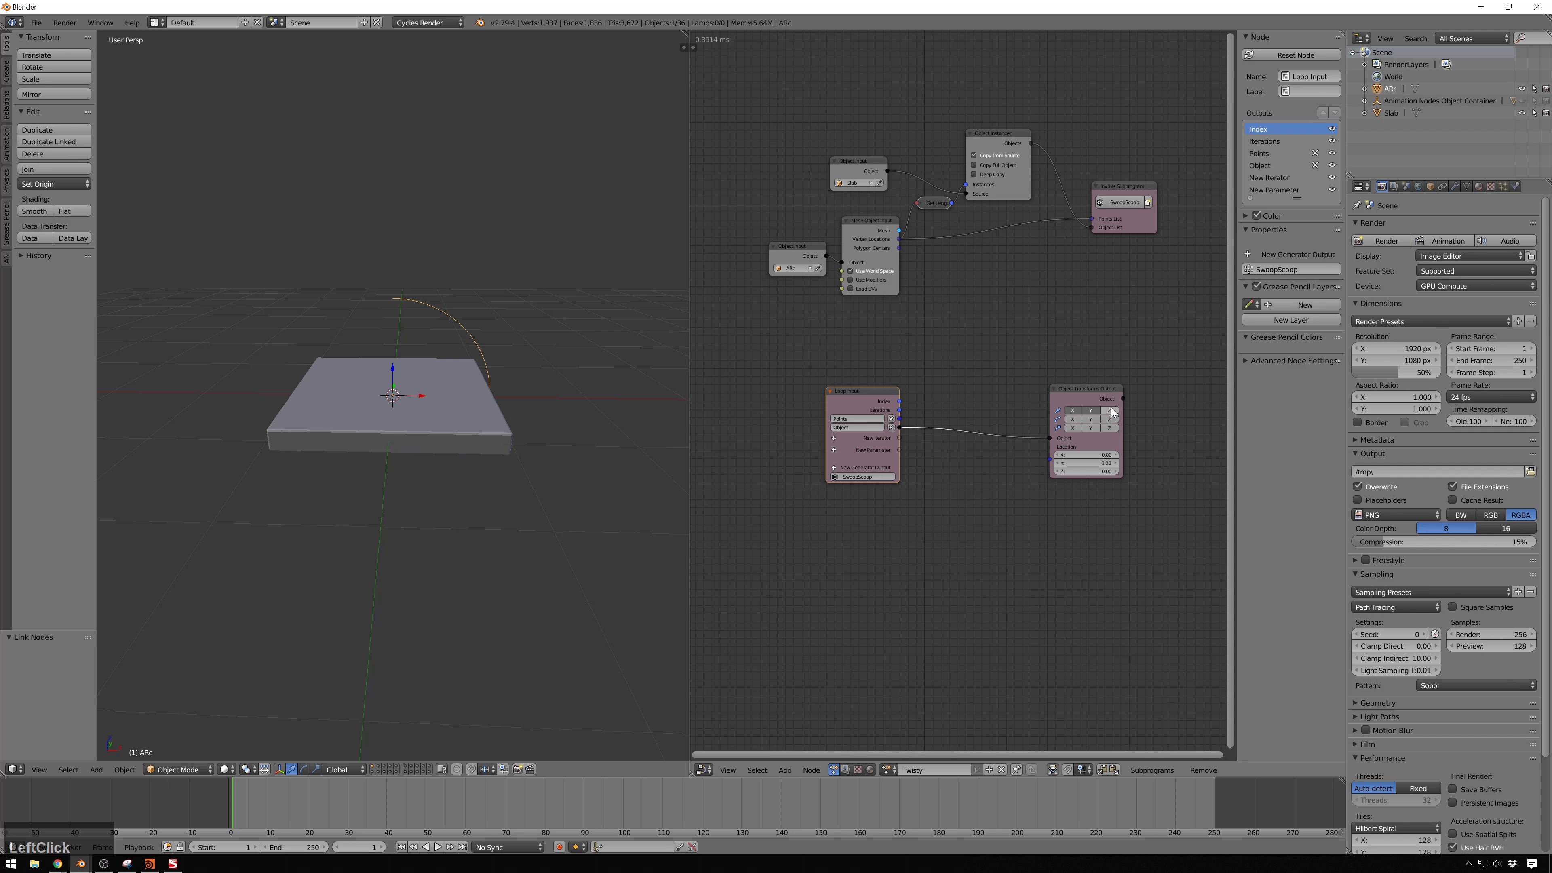
{"action": "left_click", "coordinate": [1109, 410]}
{"action": "left_click", "coordinate": [1109, 419]}
{"action": "left_click", "coordinate": [1090, 419]}
{"action": "left_click", "coordinate": [1073, 419]}
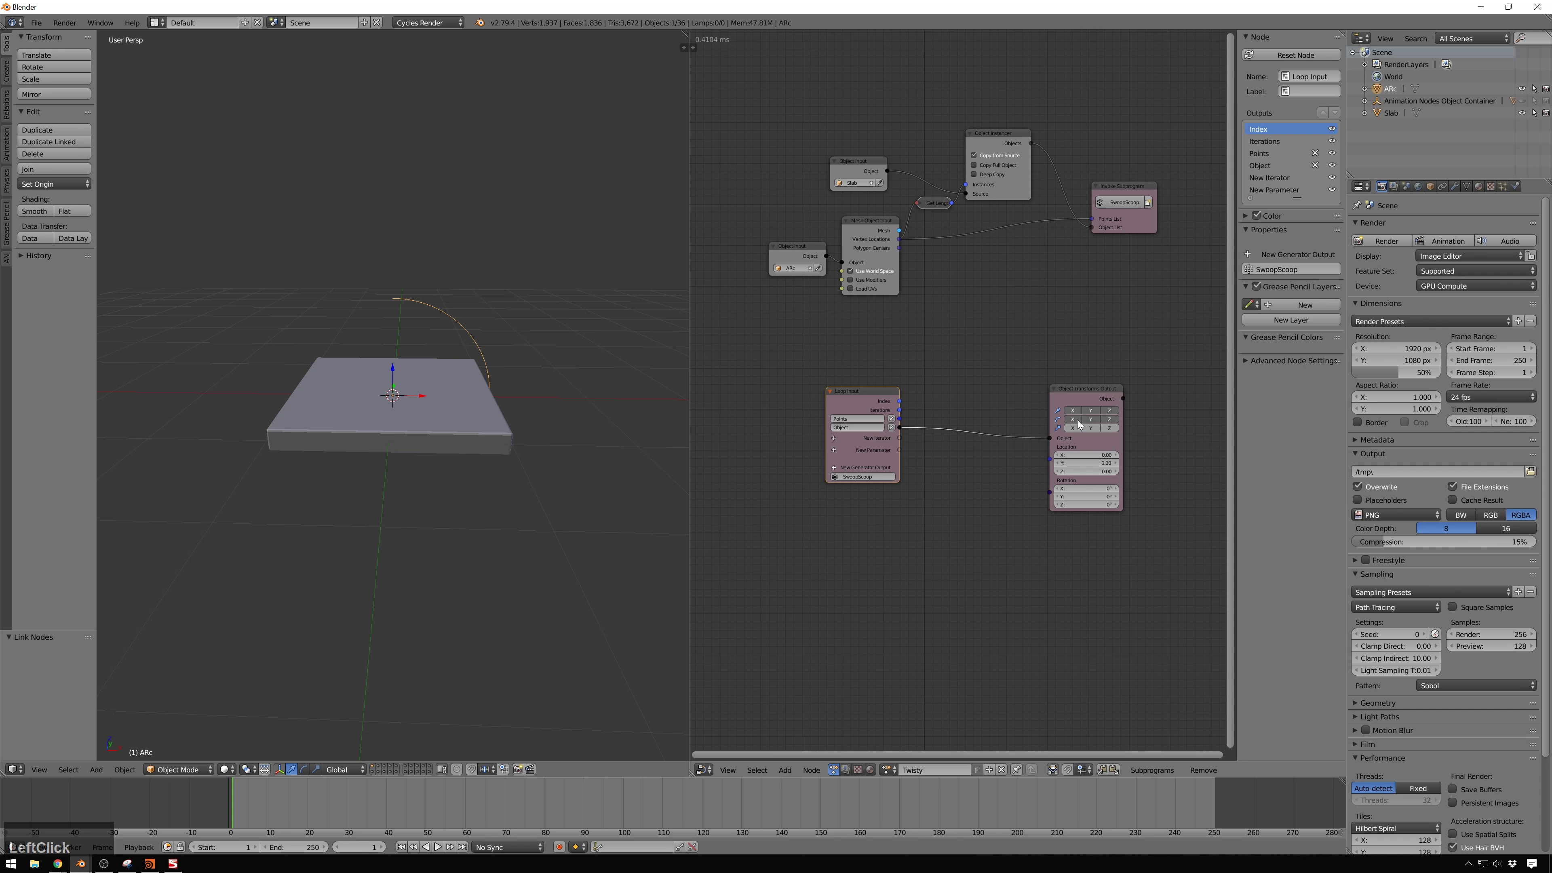
{"action": "left_click", "coordinate": [1072, 428]}
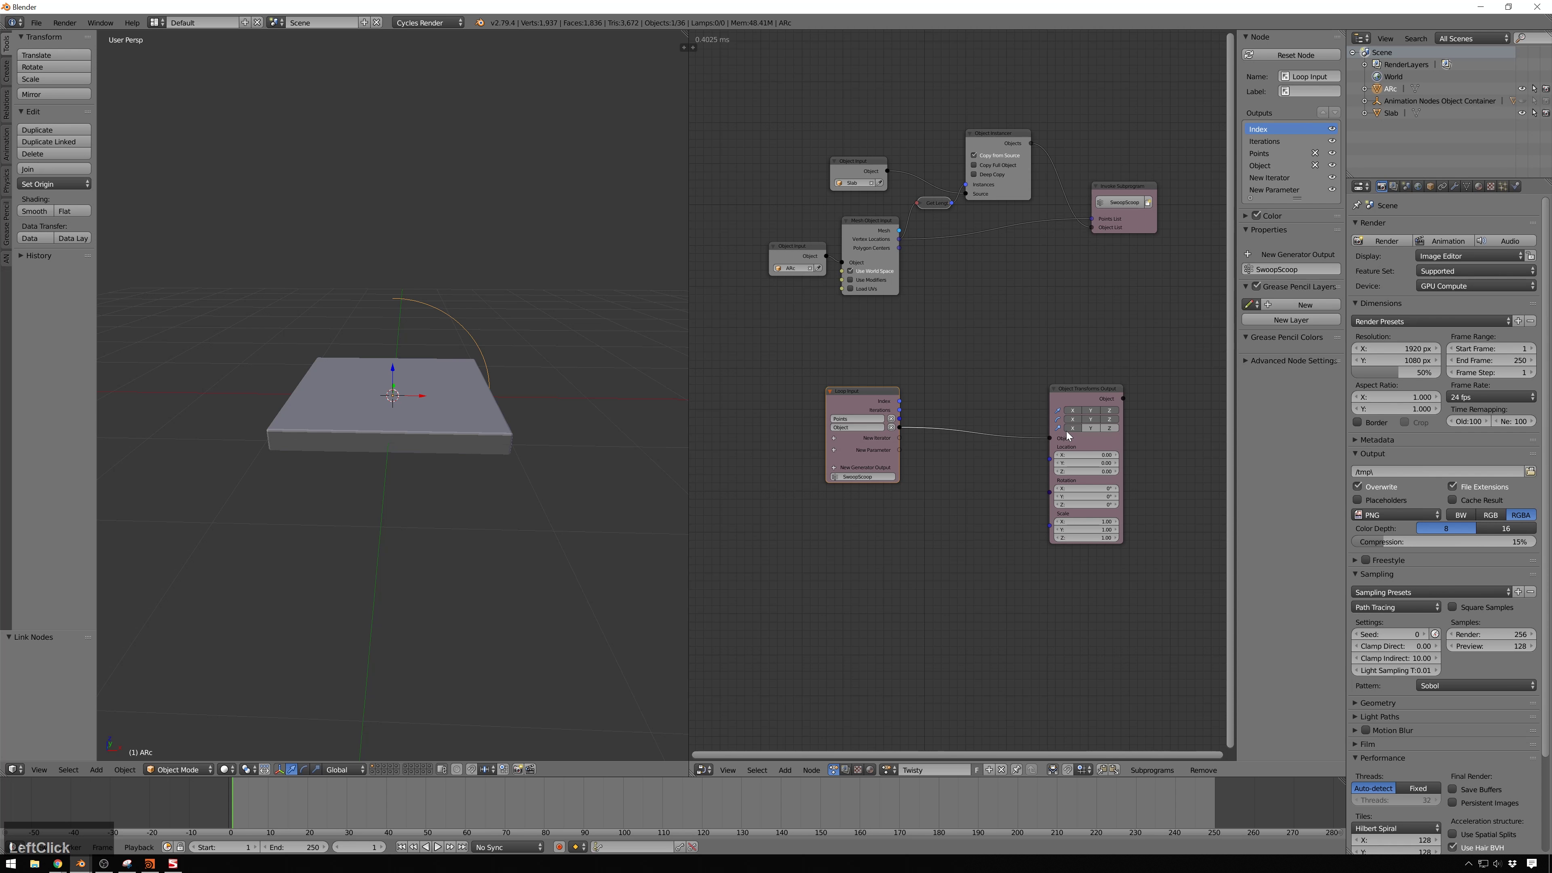
{"action": "left_click", "coordinate": [1090, 428]}
Link the loop's Points to the object location and orbit to view the slab sweep
{"action": "left_click_drag", "start_coordinate": [936, 423], "coordinate": [1050, 458]}
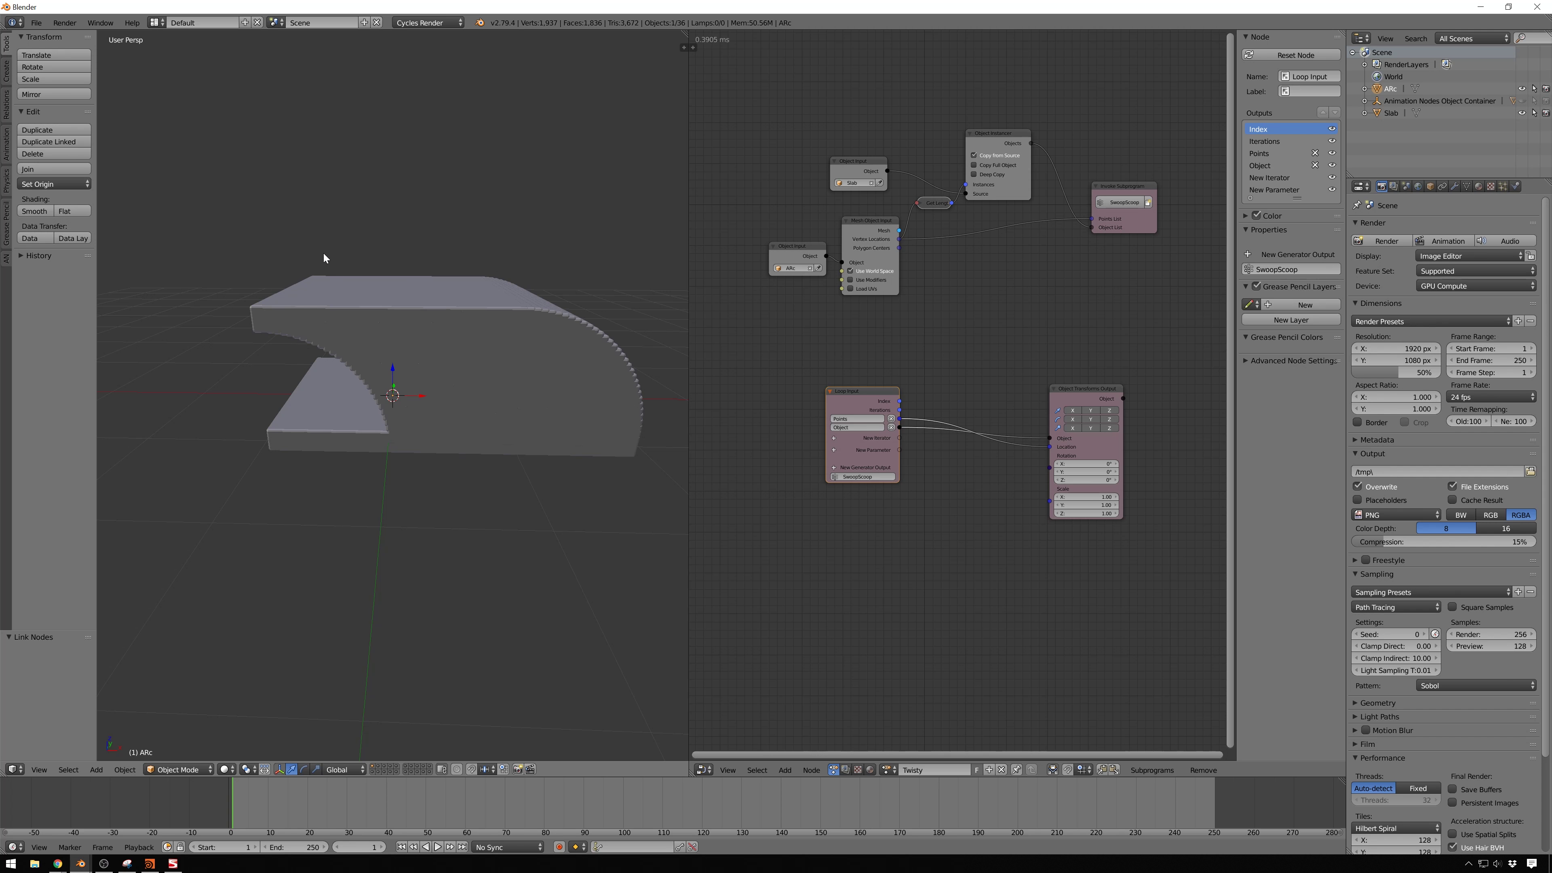
{"action": "middle_click_drag", "start_coordinate": [467, 340], "coordinate": [489, 310]}
{"action": "scroll", "coordinate": [491, 311], "scroll_direction": "down", "scroll_amount": 3}
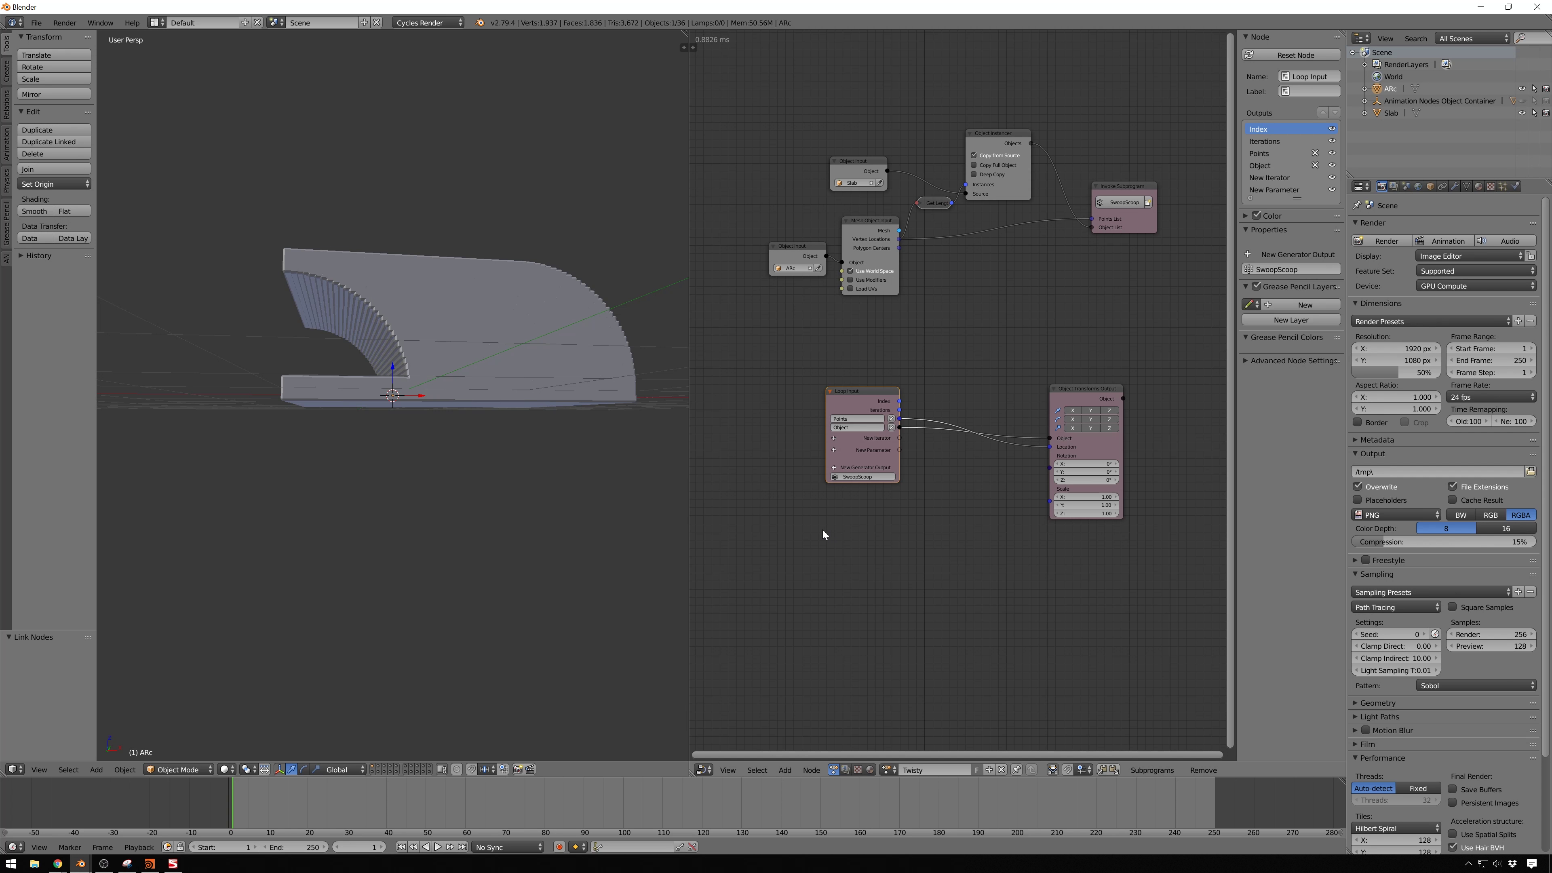
Shift the Loop Input node down-left to make room, then bring up the Vector node category
{"action": "middle_click_drag", "start_coordinate": [950, 517], "coordinate": [901, 496]}
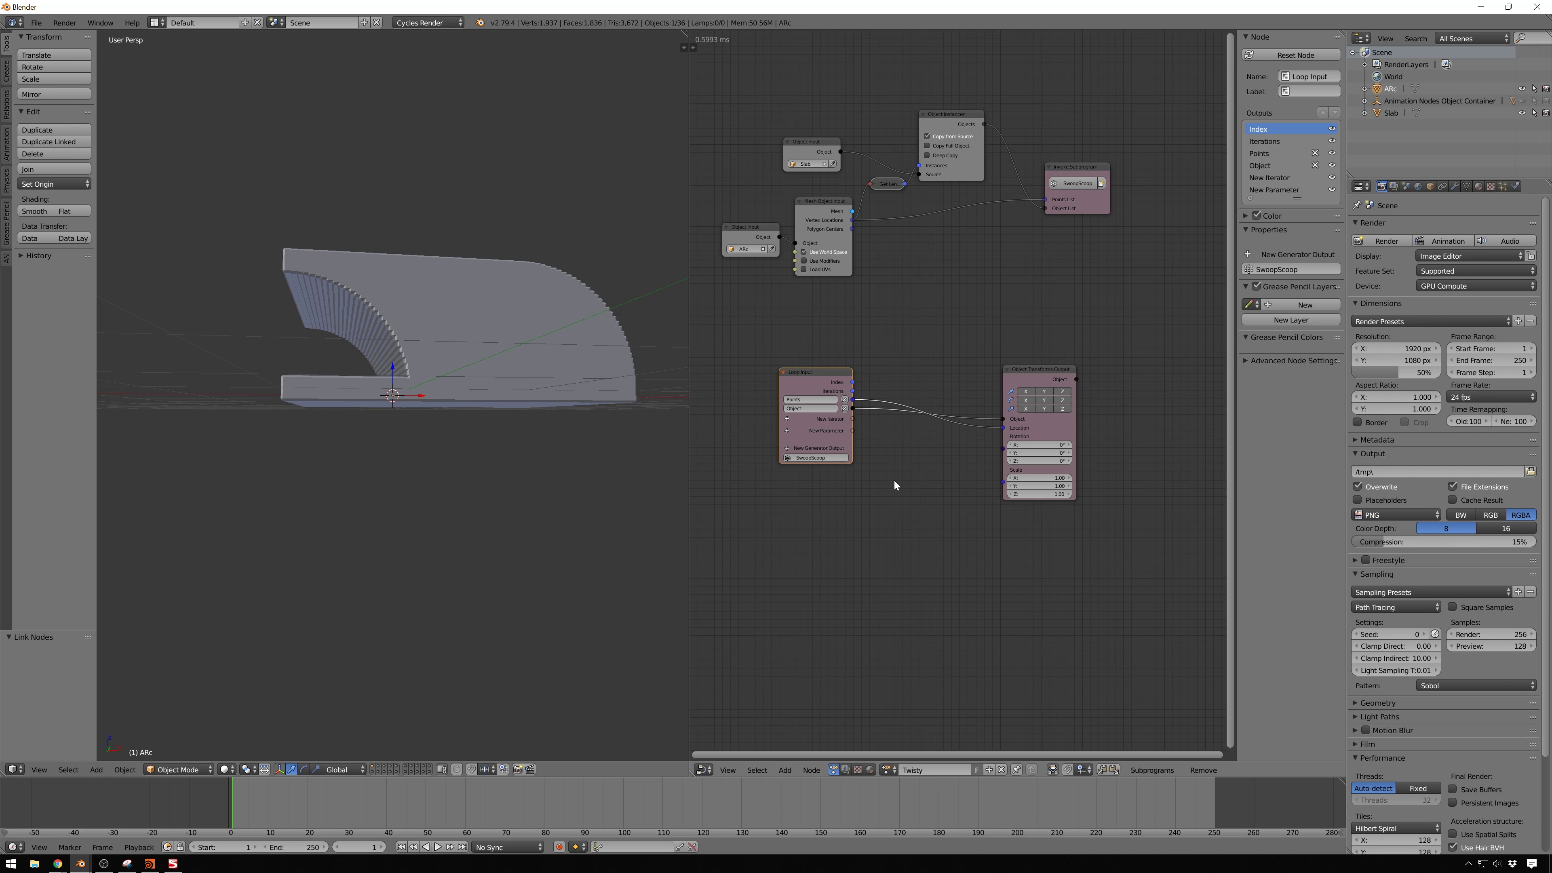
{"action": "left_click_drag", "start_coordinate": [810, 378], "coordinate": [770, 398]}
{"action": "key", "text": "shift+a"}
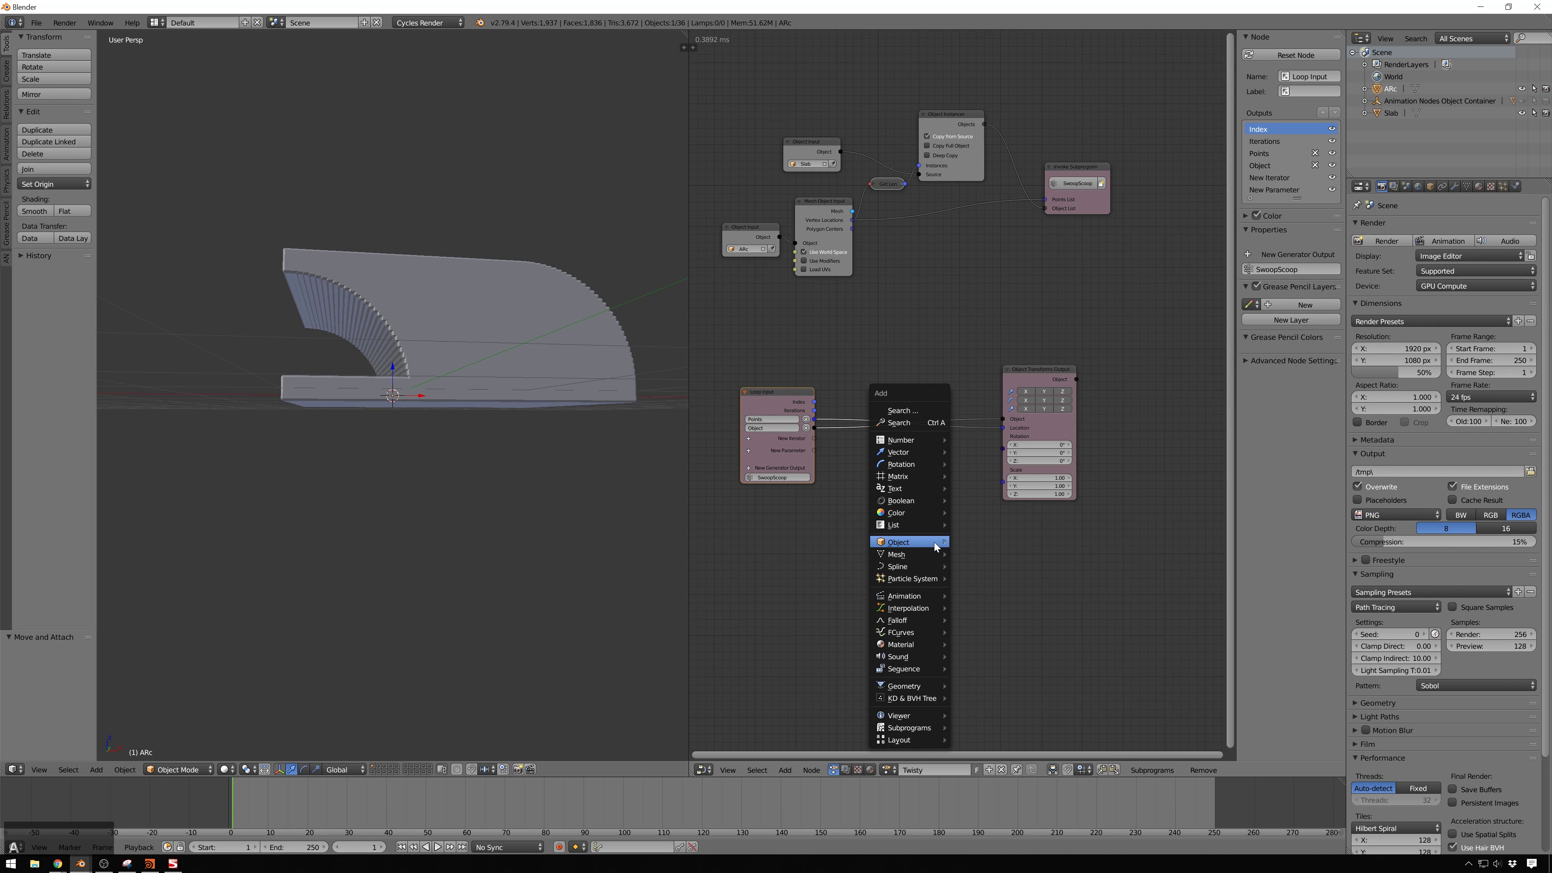
{"action": "mouse_move", "coordinate": [920, 541]}
{"action": "left_click", "coordinate": [489, 364]}
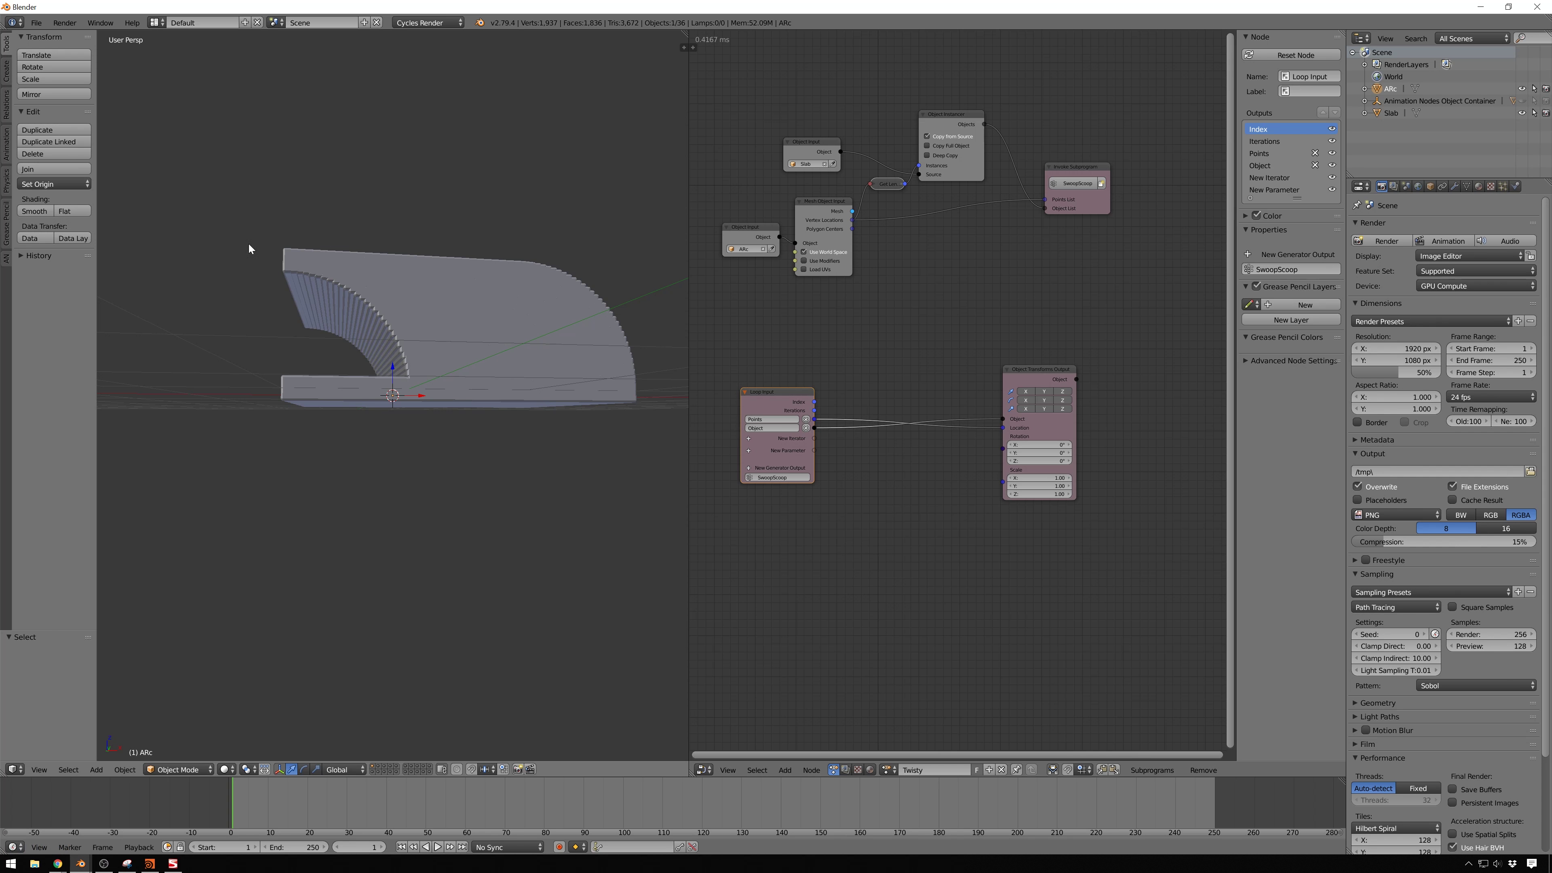
{"action": "left_click", "coordinate": [855, 513]}
{"action": "key", "text": "shift+a"}
{"action": "mouse_move", "coordinate": [875, 524]}
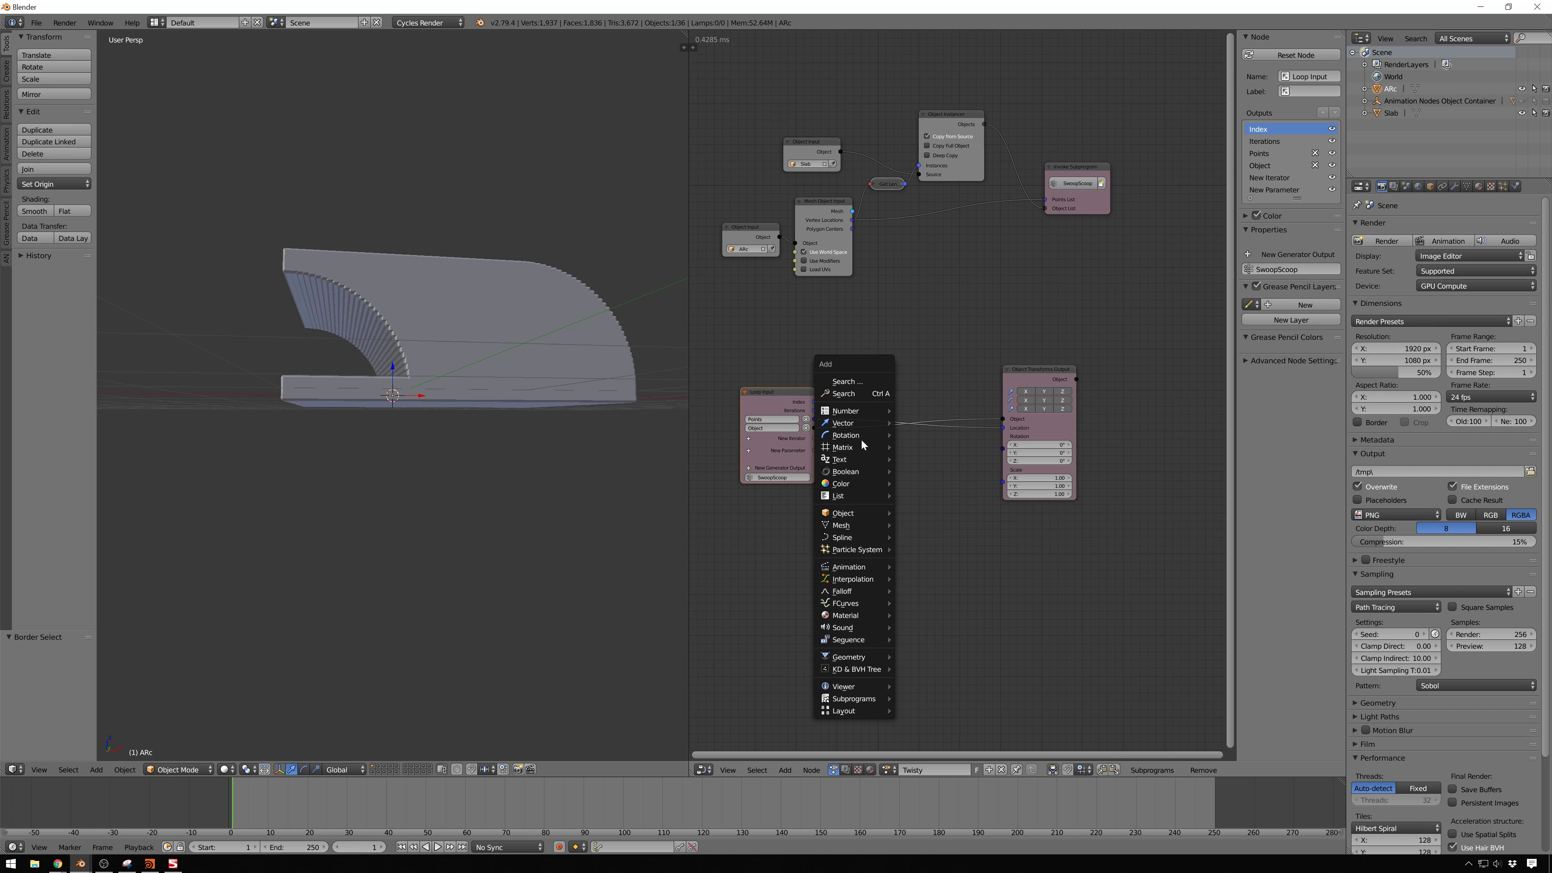
{"action": "left_click", "coordinate": [867, 422]}
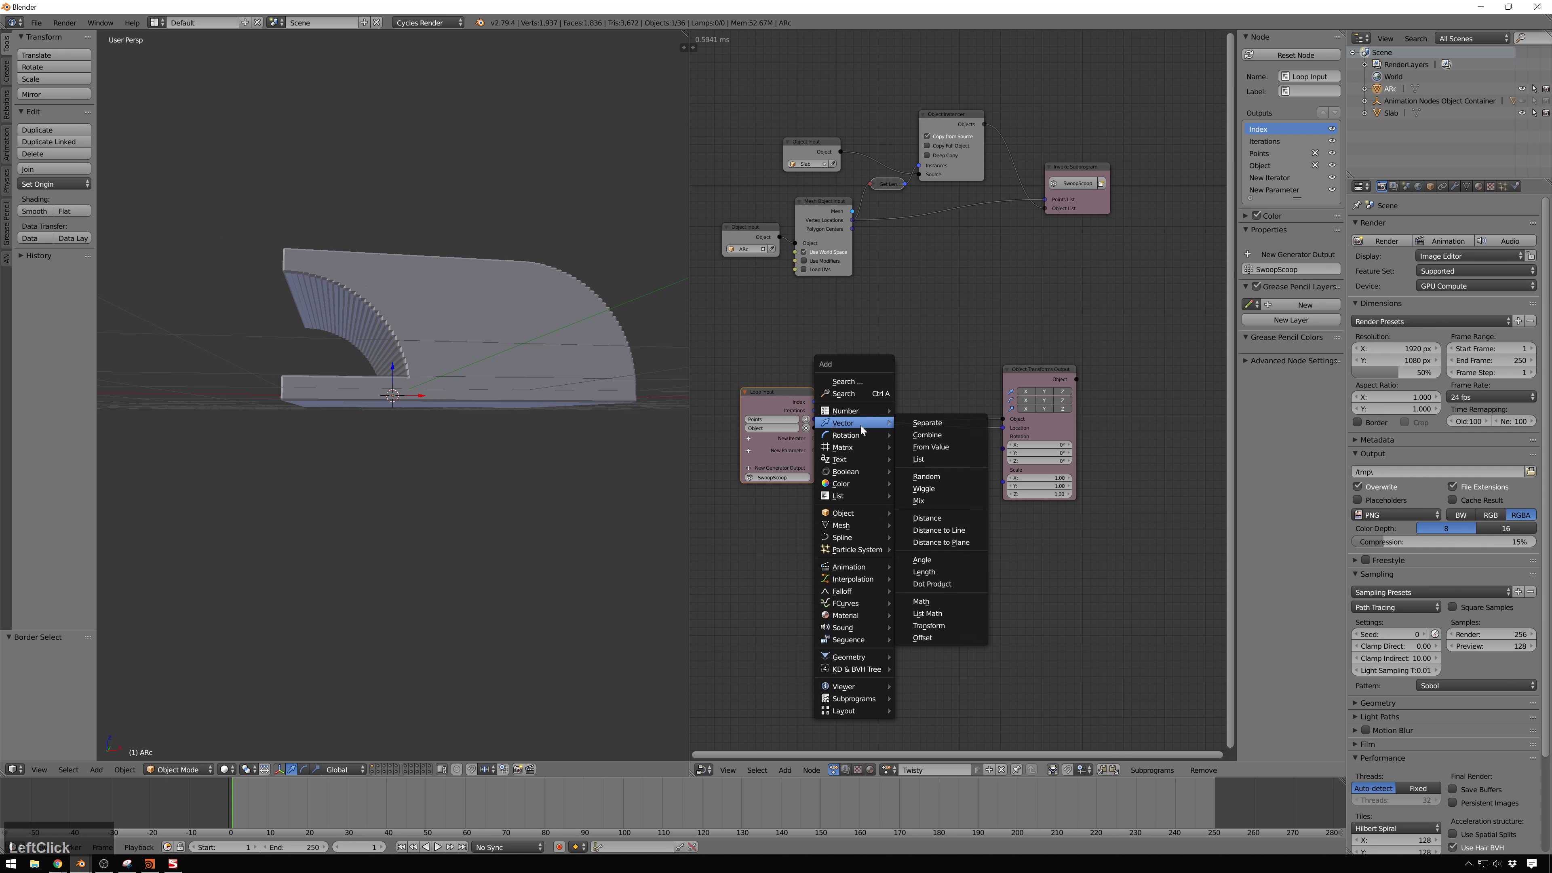
Add a Vector Math node and a Combine Vector node below the loop, linking and arranging them
{"action": "left_click", "coordinate": [945, 601]}
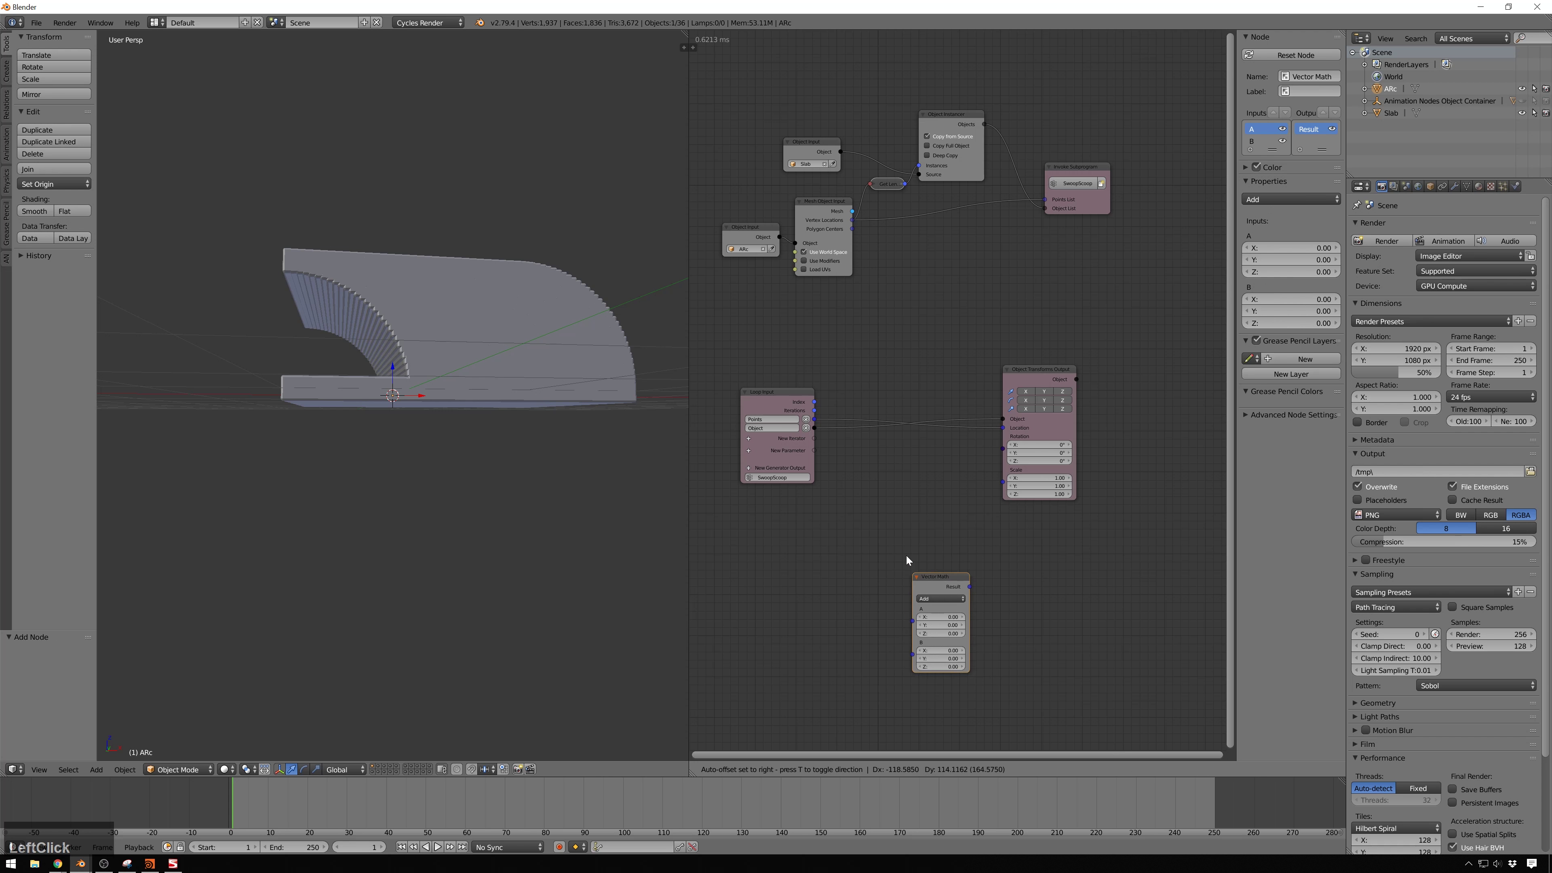
{"action": "left_click", "coordinate": [964, 576]}
{"action": "key", "text": "shift+a"}
{"action": "left_click", "coordinate": [1004, 555]}
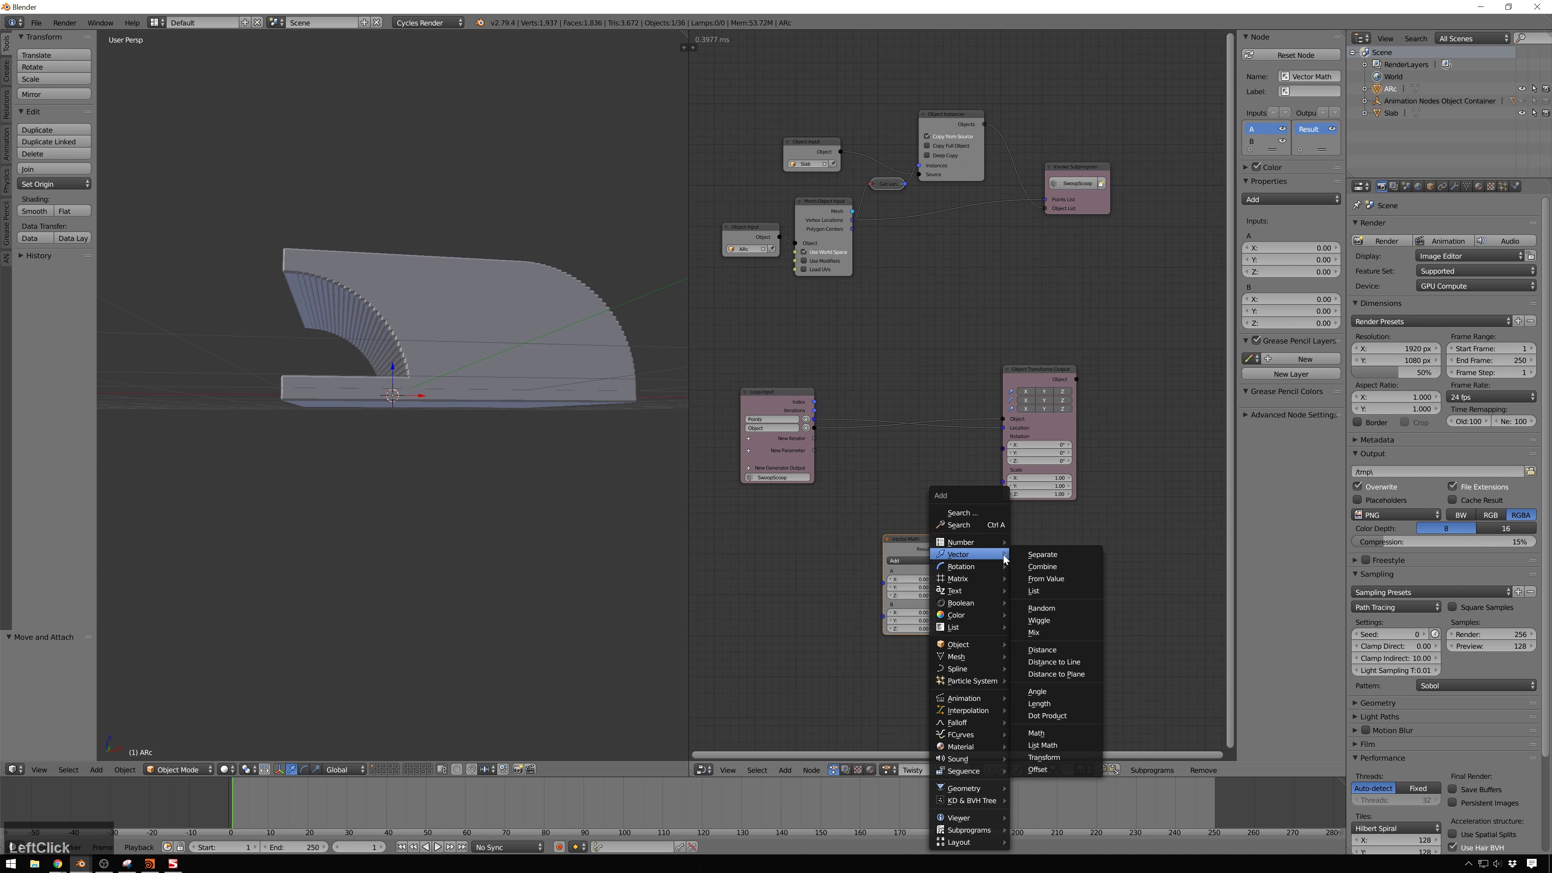
{"action": "left_click", "coordinate": [1058, 568]}
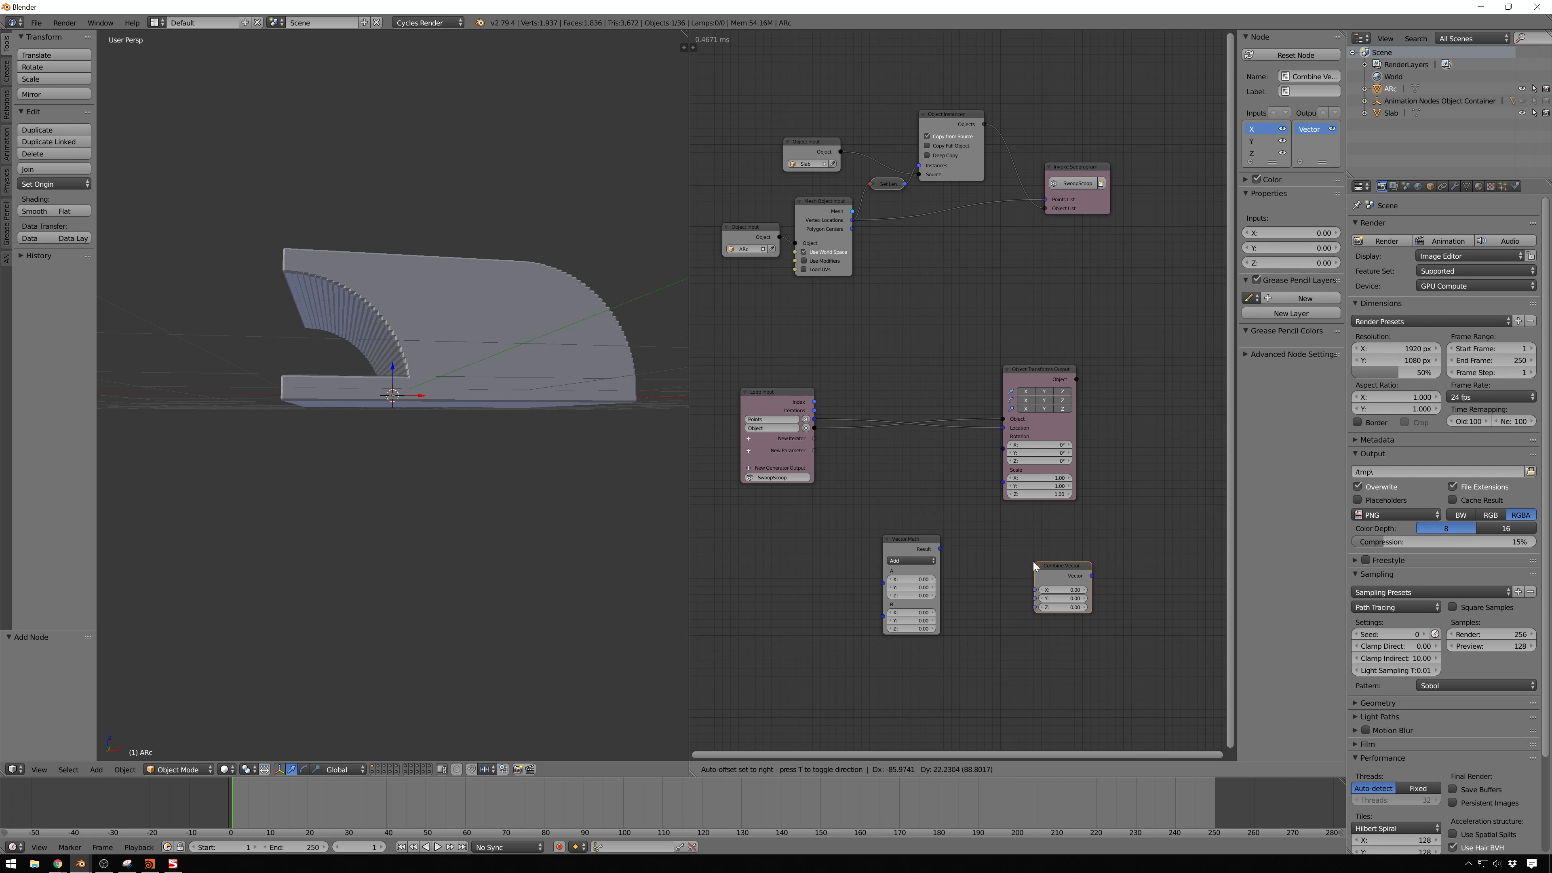
{"action": "left_click", "coordinate": [962, 552]}
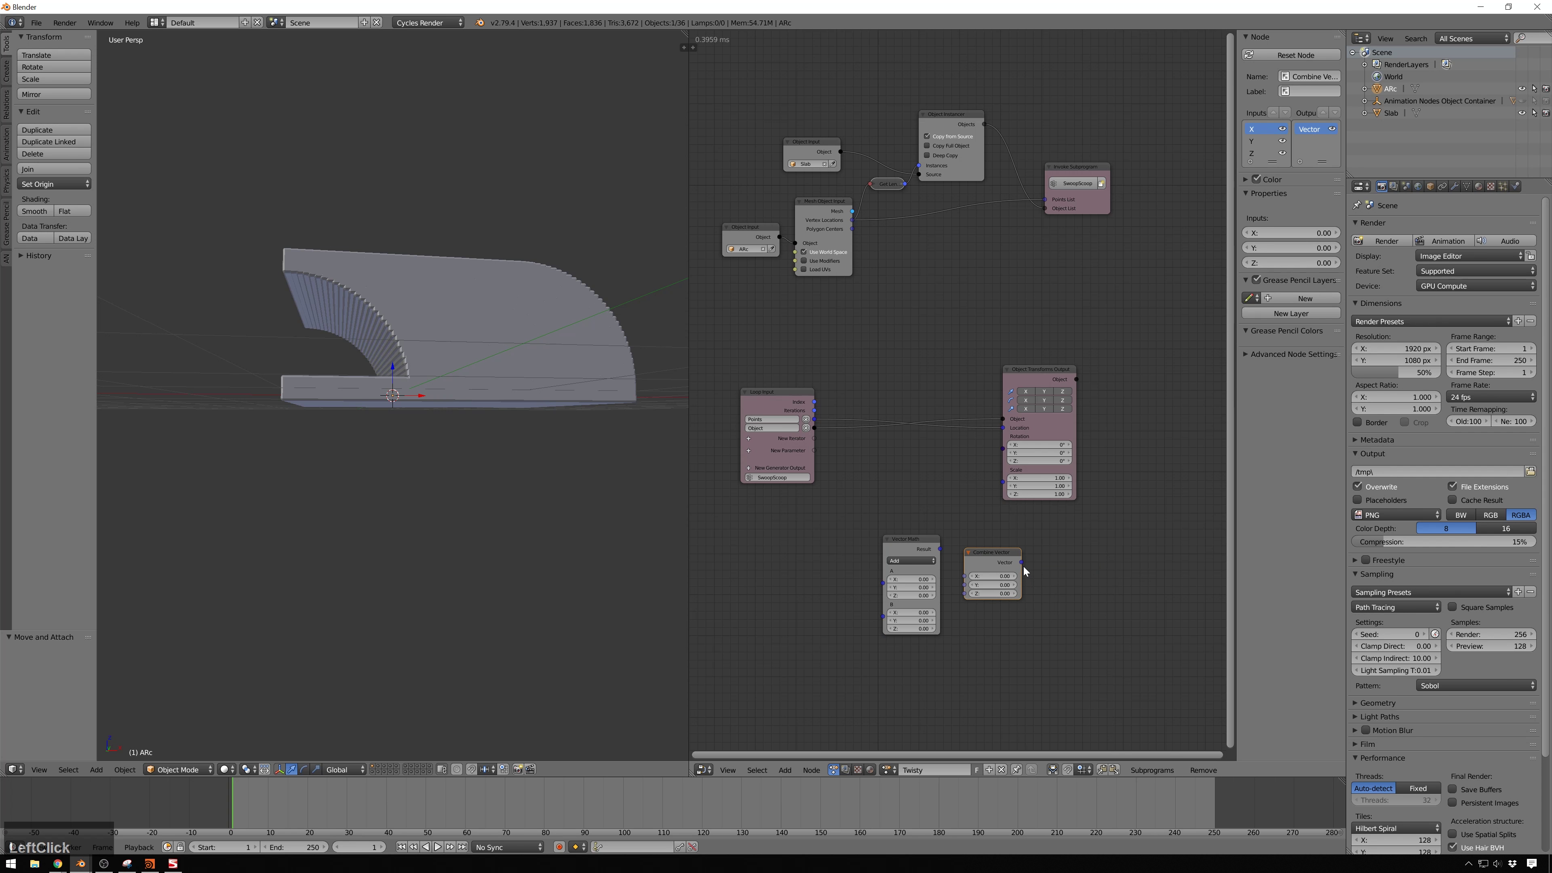
{"action": "left_click_drag", "start_coordinate": [1022, 562], "coordinate": [1002, 483]}
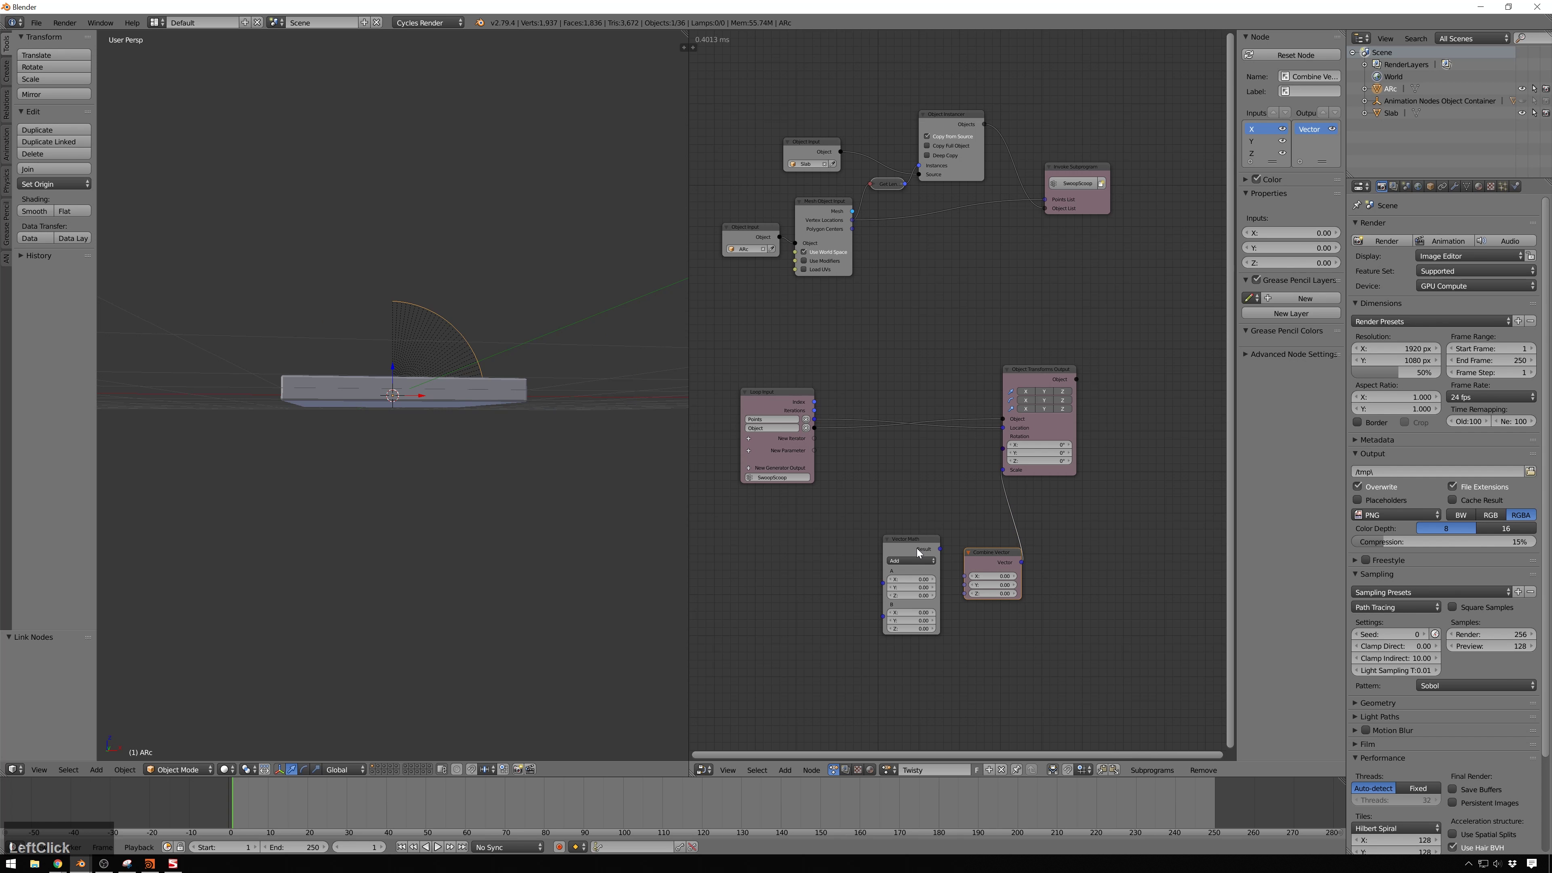
{"action": "left_click_drag", "start_coordinate": [918, 552], "coordinate": [870, 545]}
{"action": "mouse_move", "coordinate": [989, 552]}
{"action": "left_mouse_down"}
{"action": "mouse_move", "coordinate": [955, 530]}
{"action": "mouse_move", "coordinate": [1002, 553]}
{"action": "left_mouse_up"}
Set the Combine Vector's X, Y and Z values to 1.00
{"action": "left_click_drag", "start_coordinate": [958, 561], "coordinate": [963, 556]}
{"action": "left_click", "coordinate": [960, 552]}
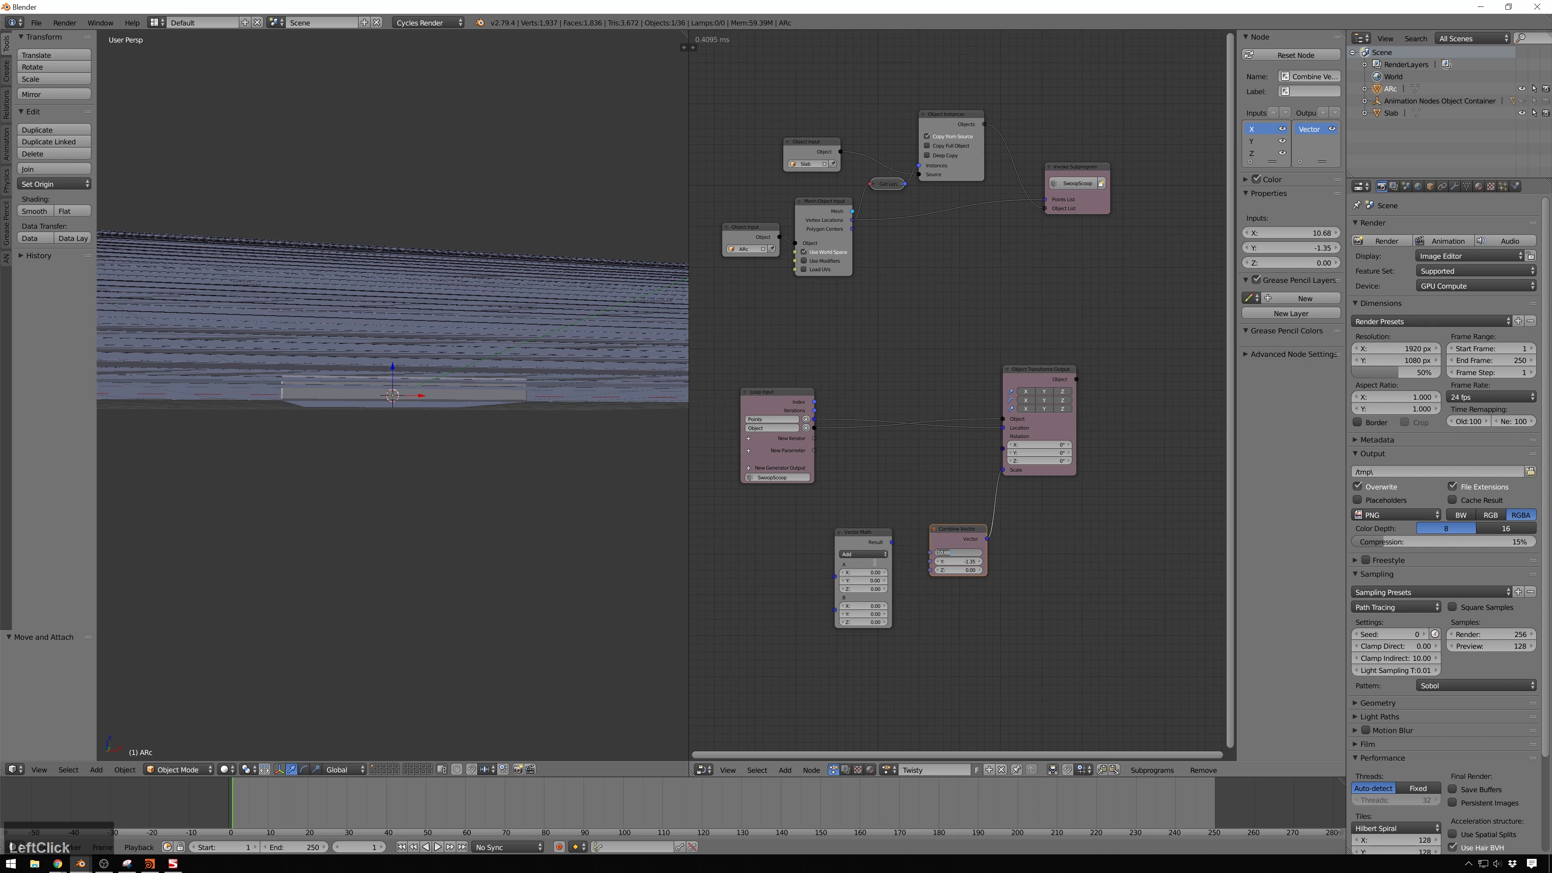
{"action": "type", "text": "1"}
{"action": "key", "text": "Return"}
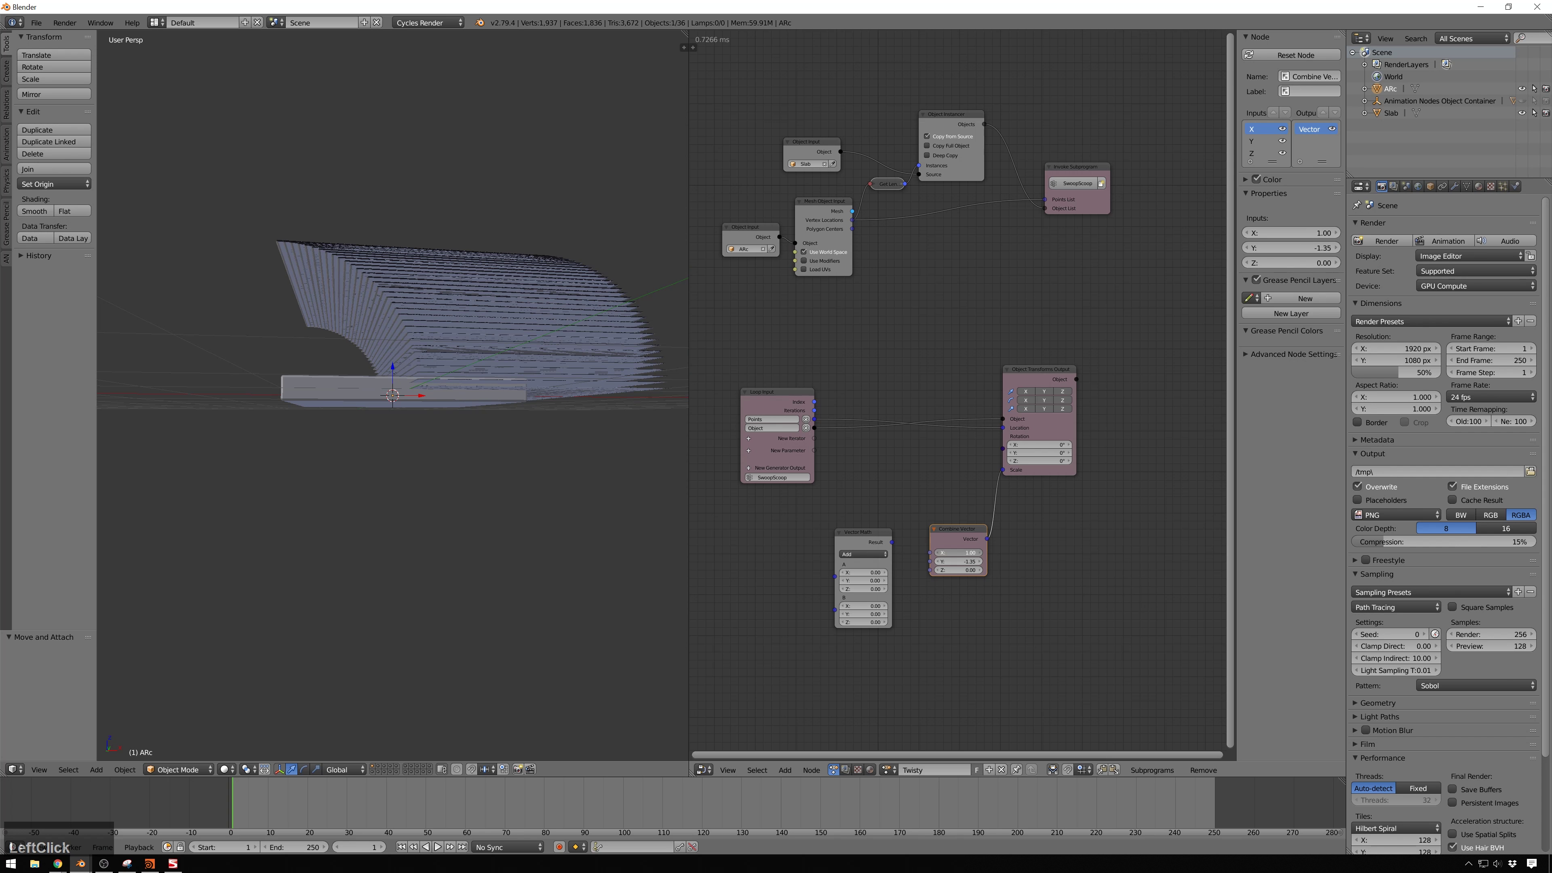
{"action": "left_click", "coordinate": [959, 553]}
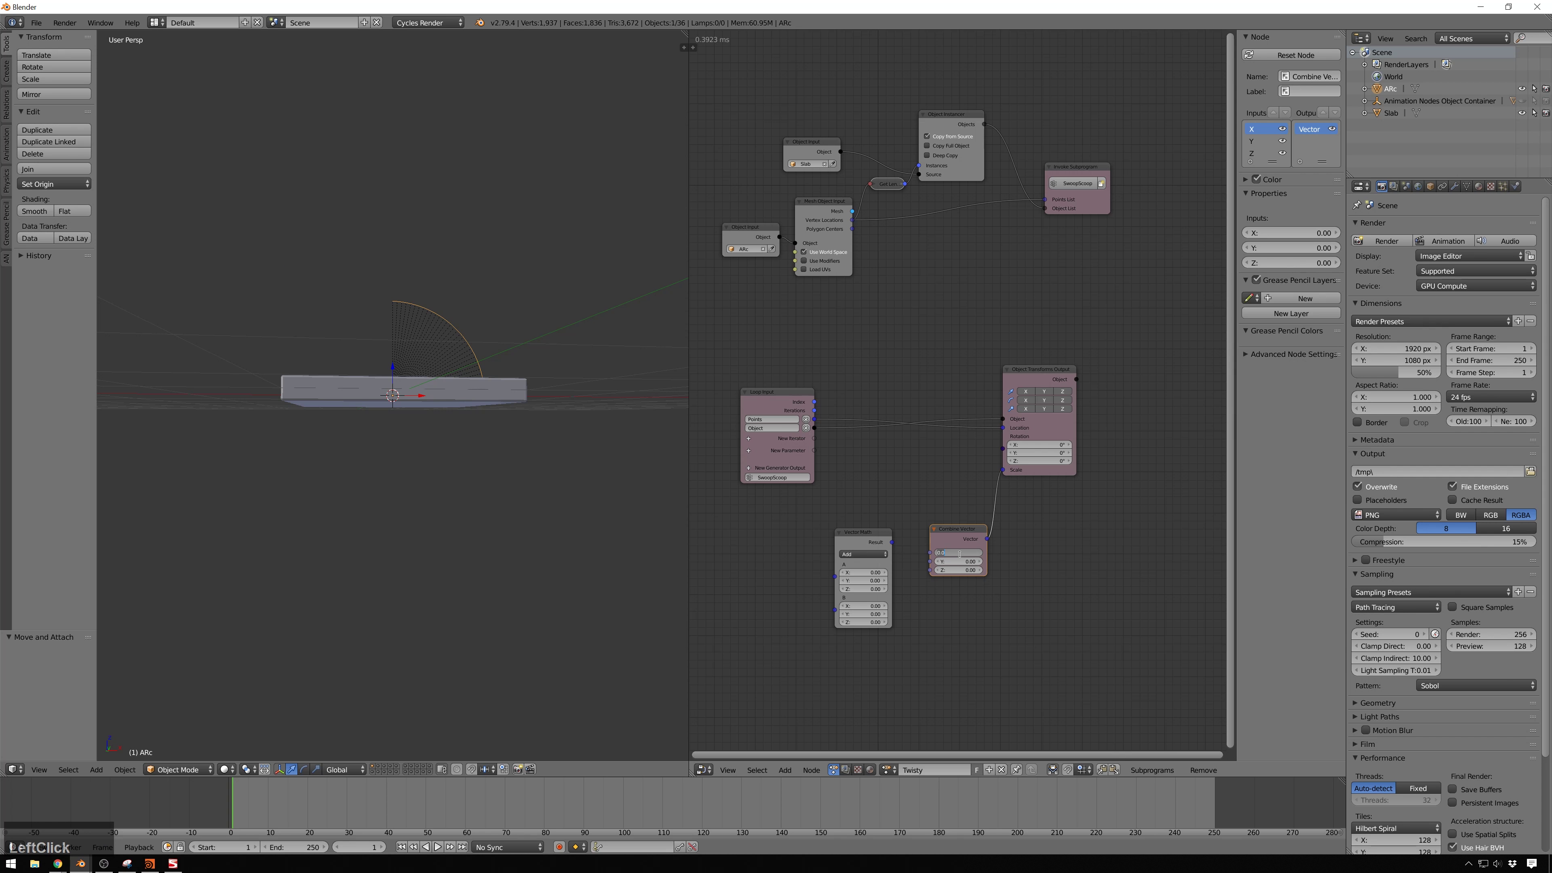
{"action": "type", "text": "1"}
{"action": "key", "text": "KP_Enter"}
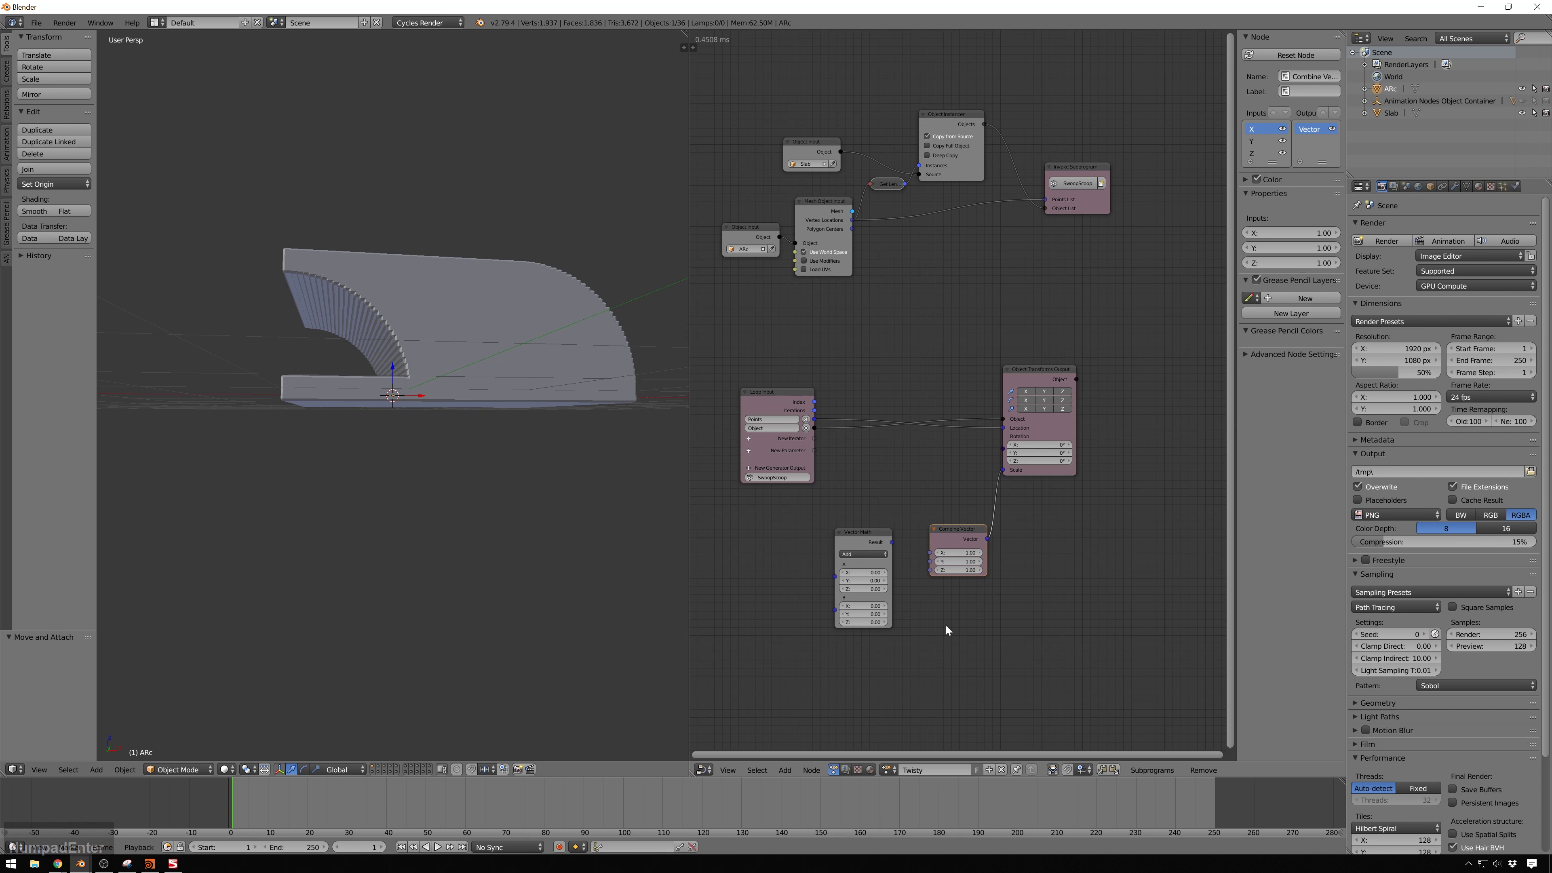
Switch the Vector Math node to Divide and link the loop Index to its B input
{"action": "left_click_drag", "start_coordinate": [883, 541], "coordinate": [890, 541]}
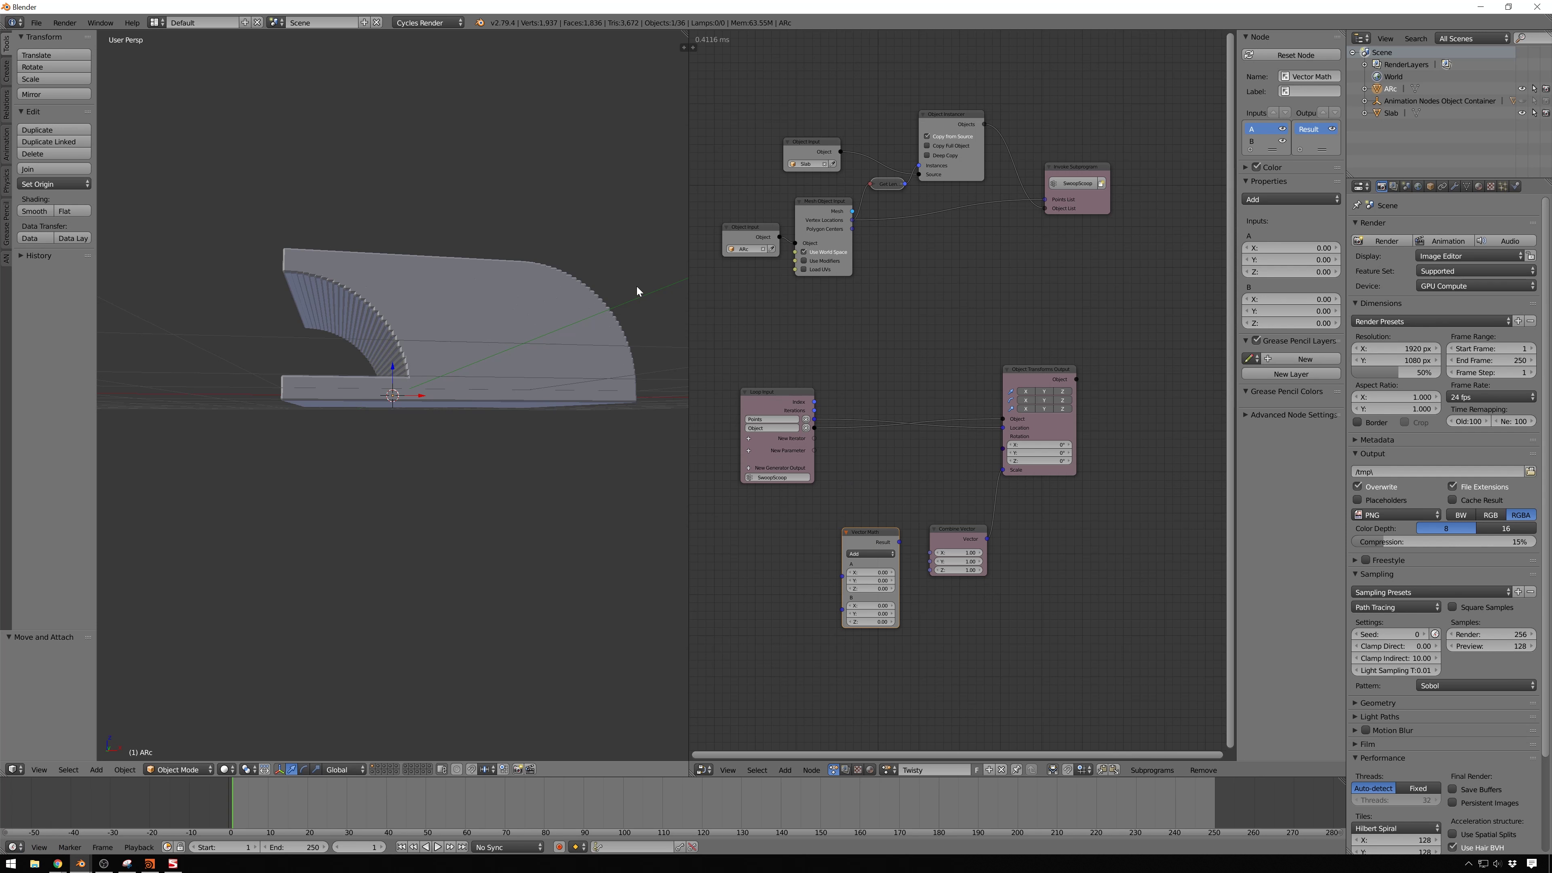
{"action": "middle_click_drag", "start_coordinate": [468, 403], "coordinate": [575, 413]}
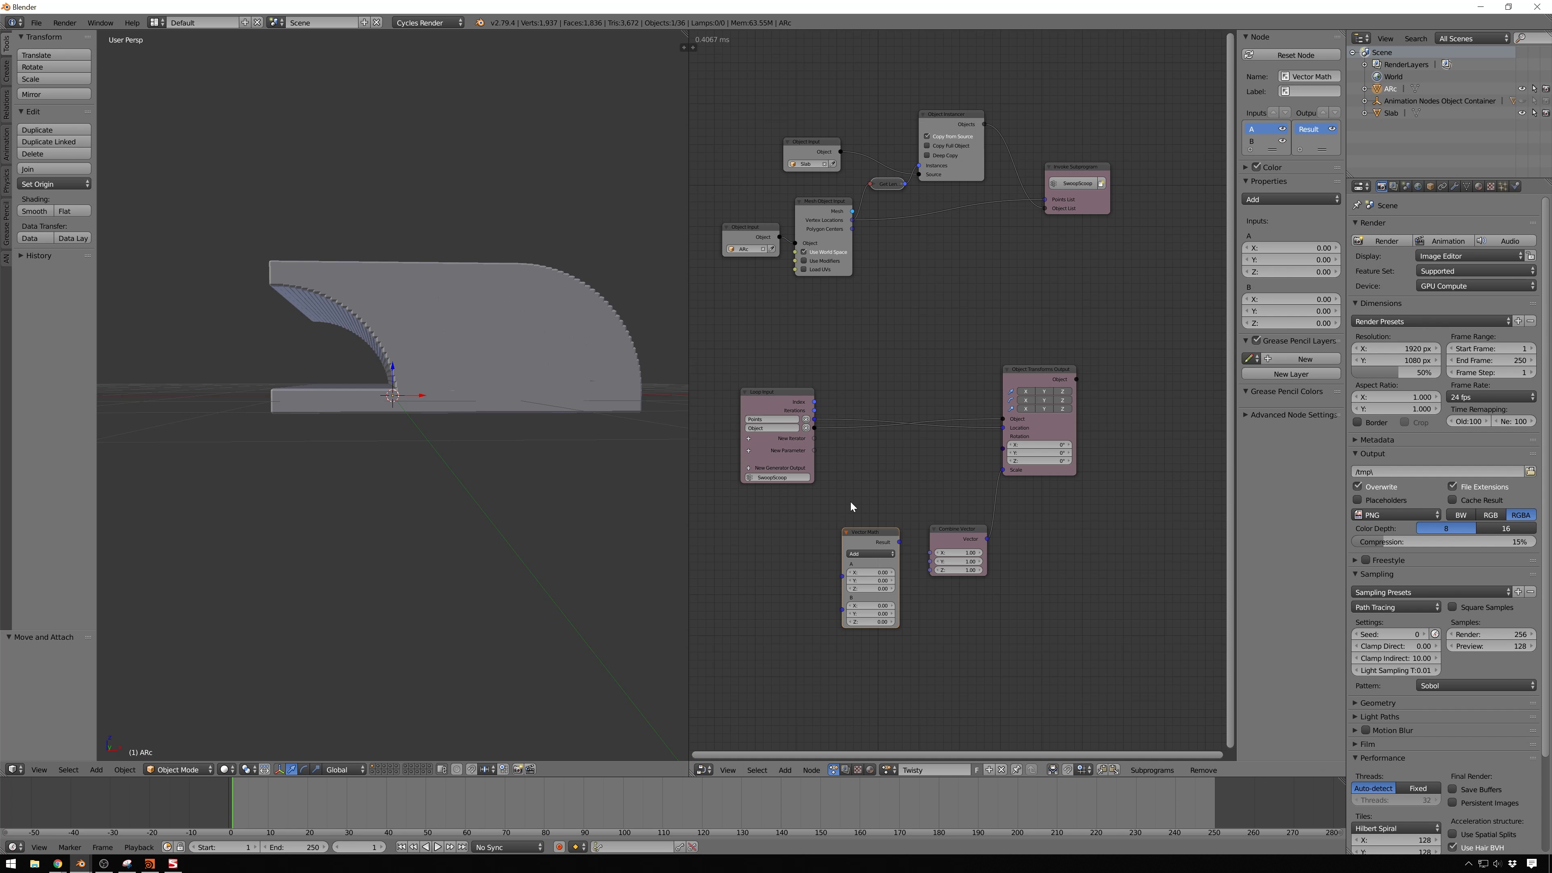
{"action": "left_click_drag", "start_coordinate": [778, 404], "coordinate": [753, 403]}
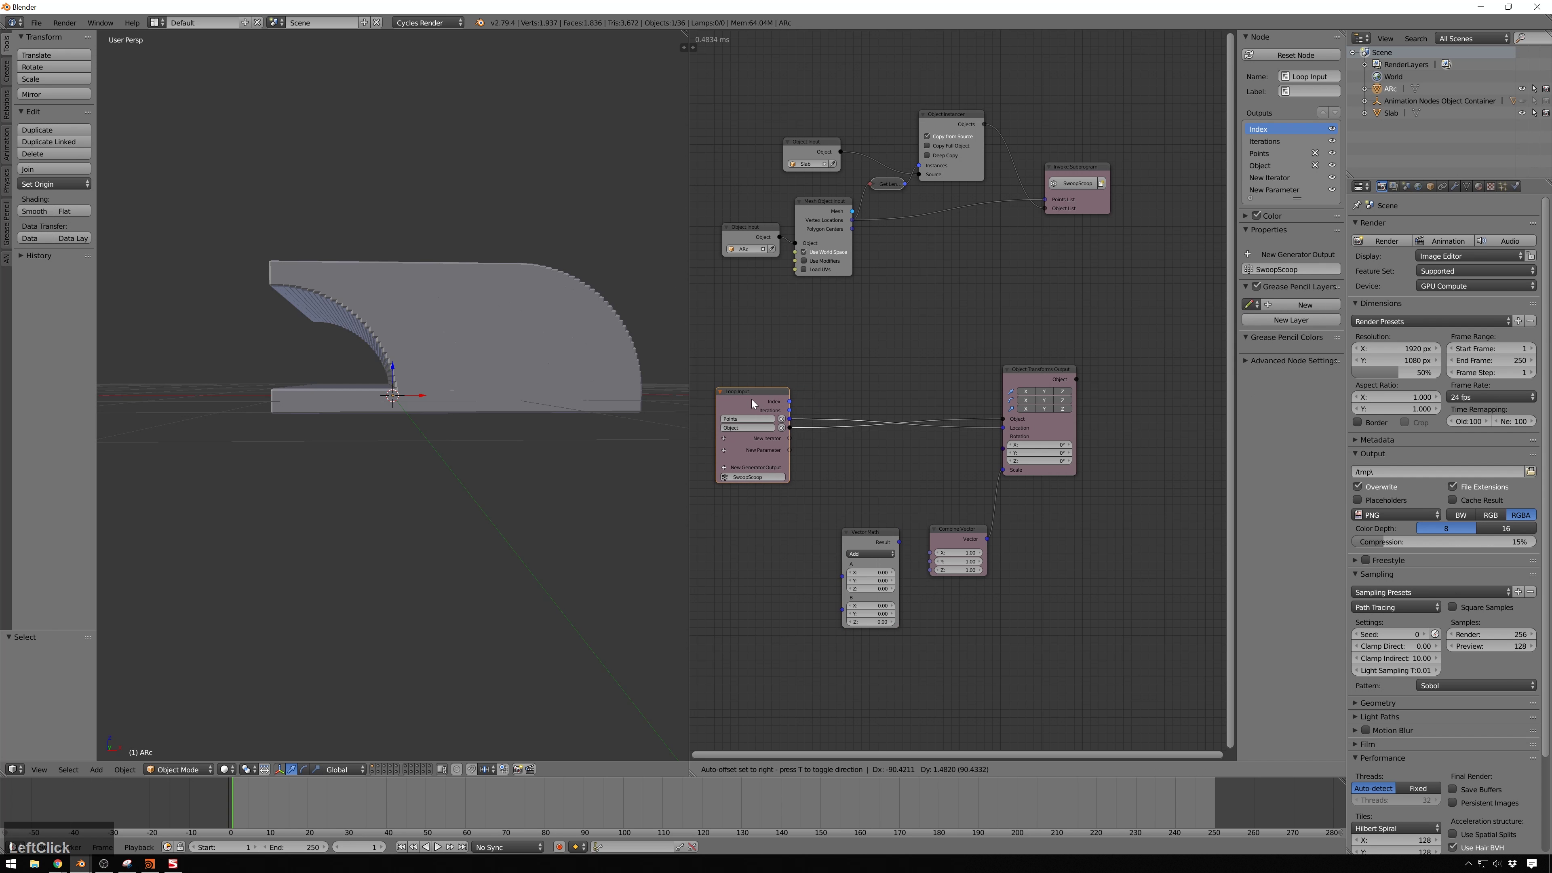
{"action": "left_click", "coordinate": [867, 553]}
{"action": "left_click", "coordinate": [868, 518]}
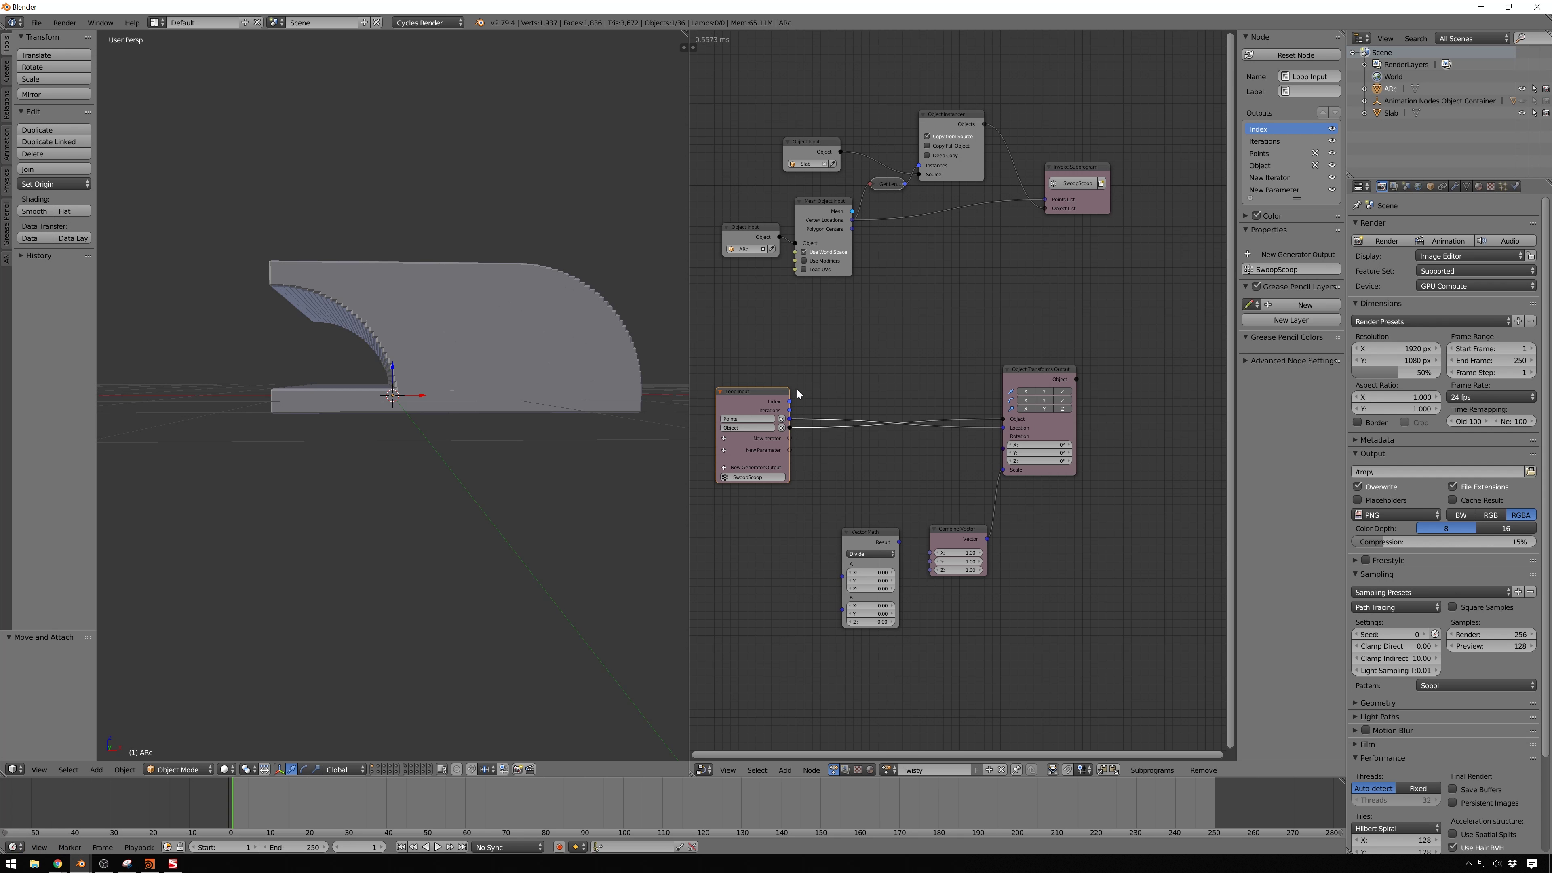
{"action": "left_click_drag", "start_coordinate": [789, 402], "coordinate": [864, 531]}
Replace the Vector Math node with a single-number Math node taking the loop Index in B
{"action": "left_click", "coordinate": [864, 534]}
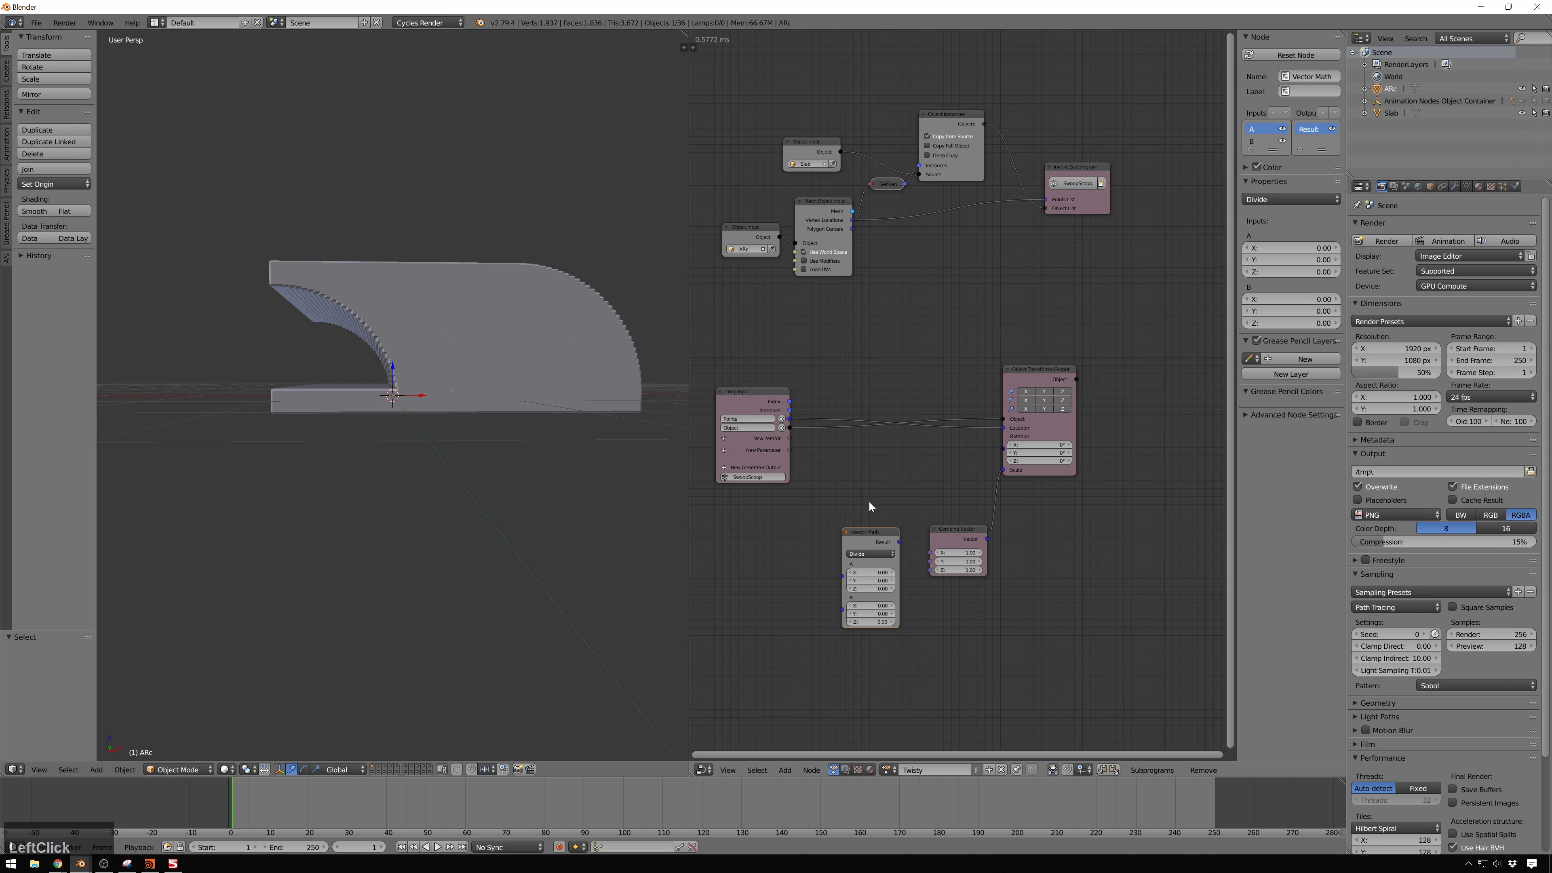
{"action": "key", "text": "x"}
{"action": "key", "text": "shift+a"}
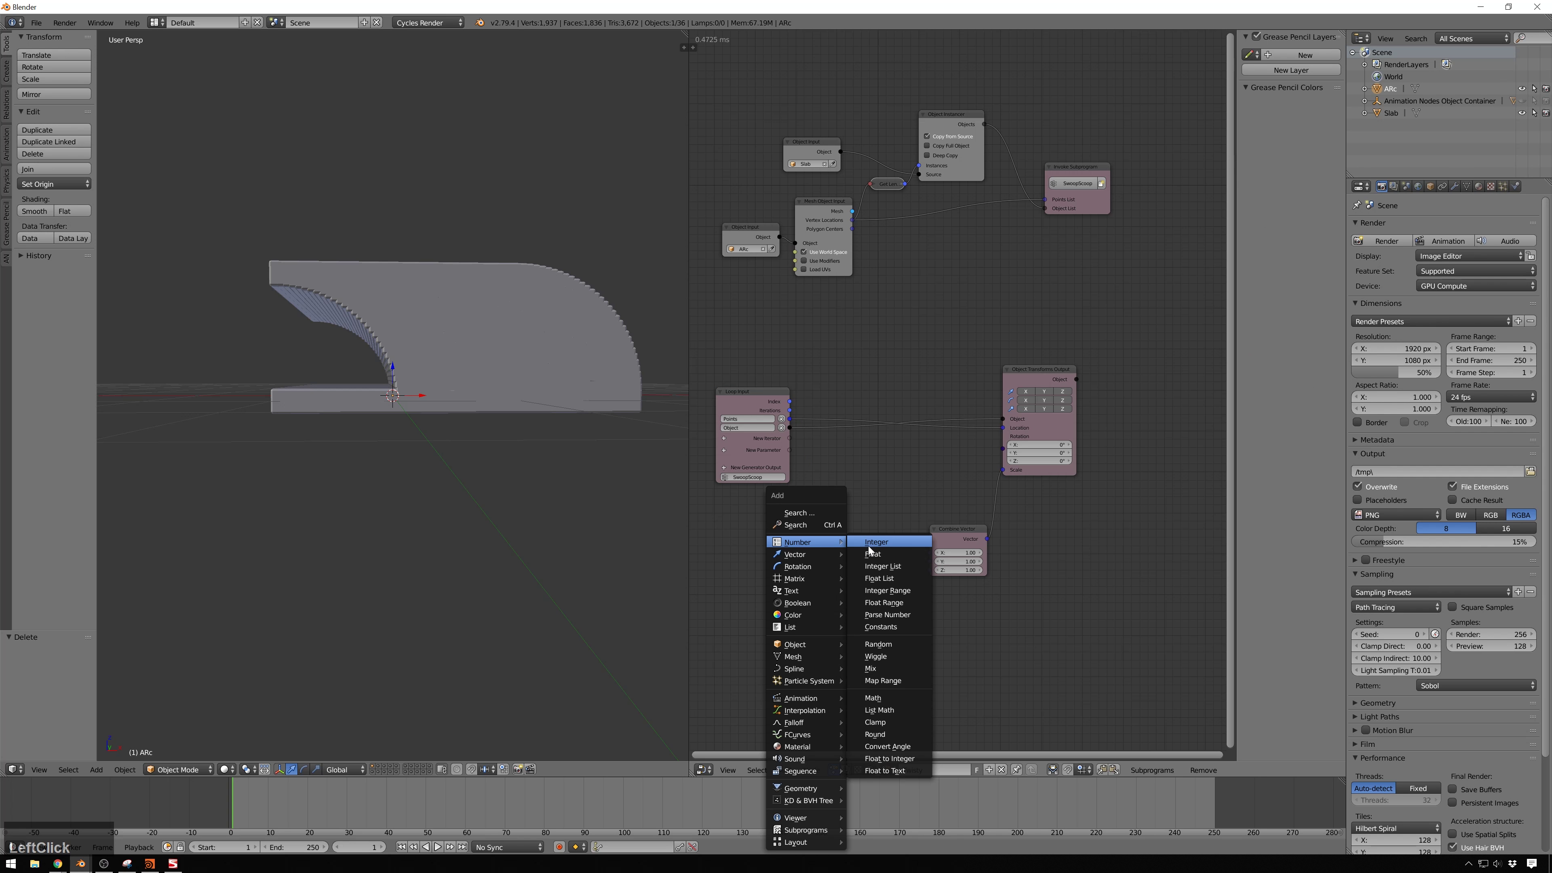
{"action": "left_click", "coordinate": [892, 698]}
{"action": "left_click", "coordinate": [855, 581]}
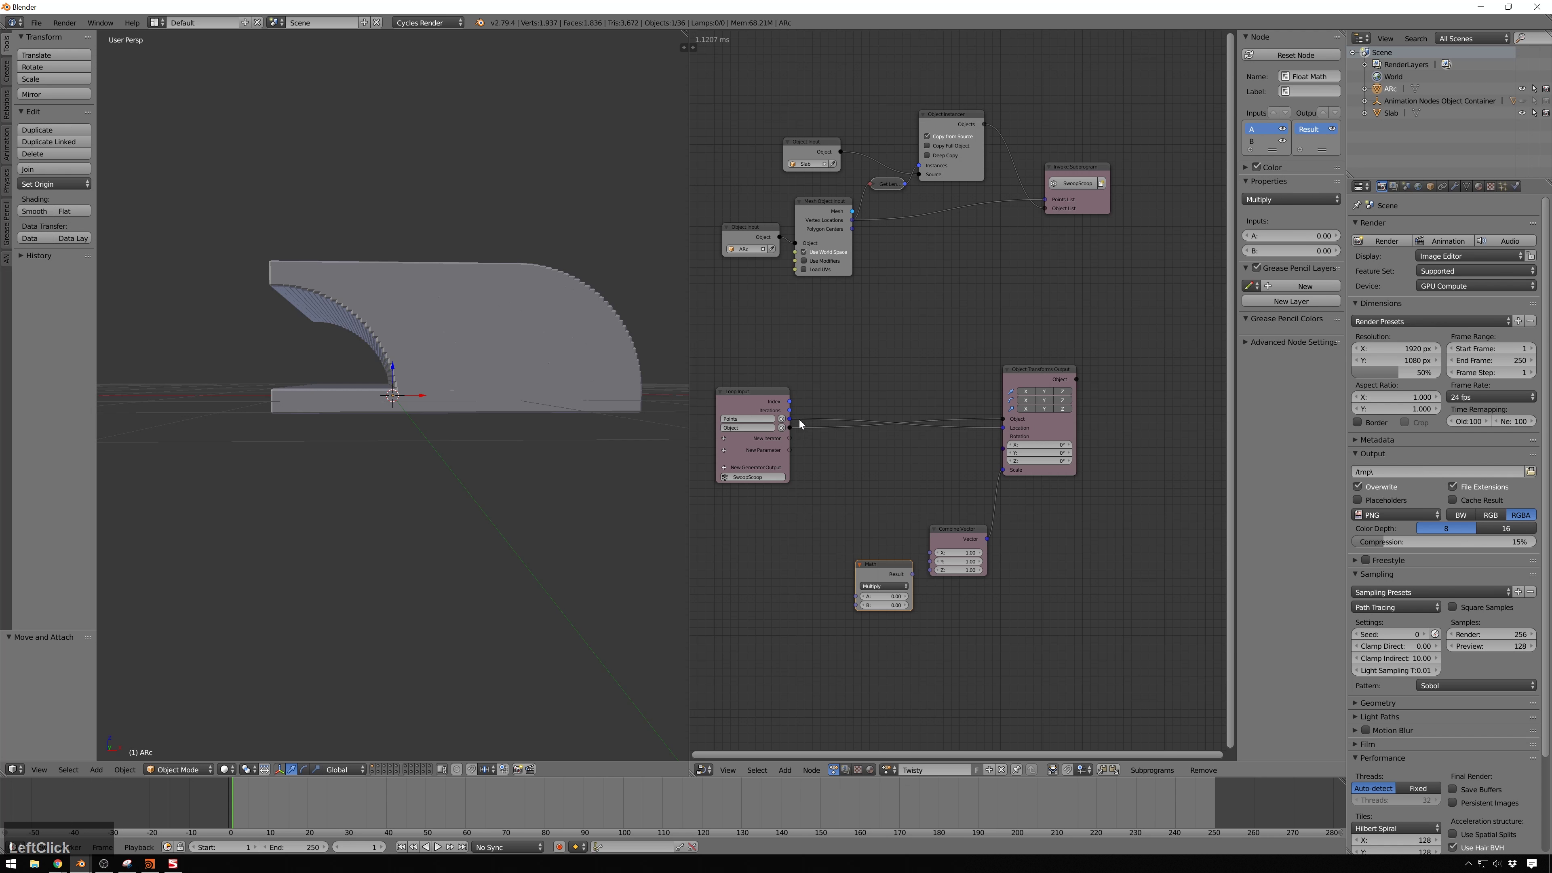
{"action": "left_click_drag", "start_coordinate": [789, 400], "coordinate": [855, 604]}
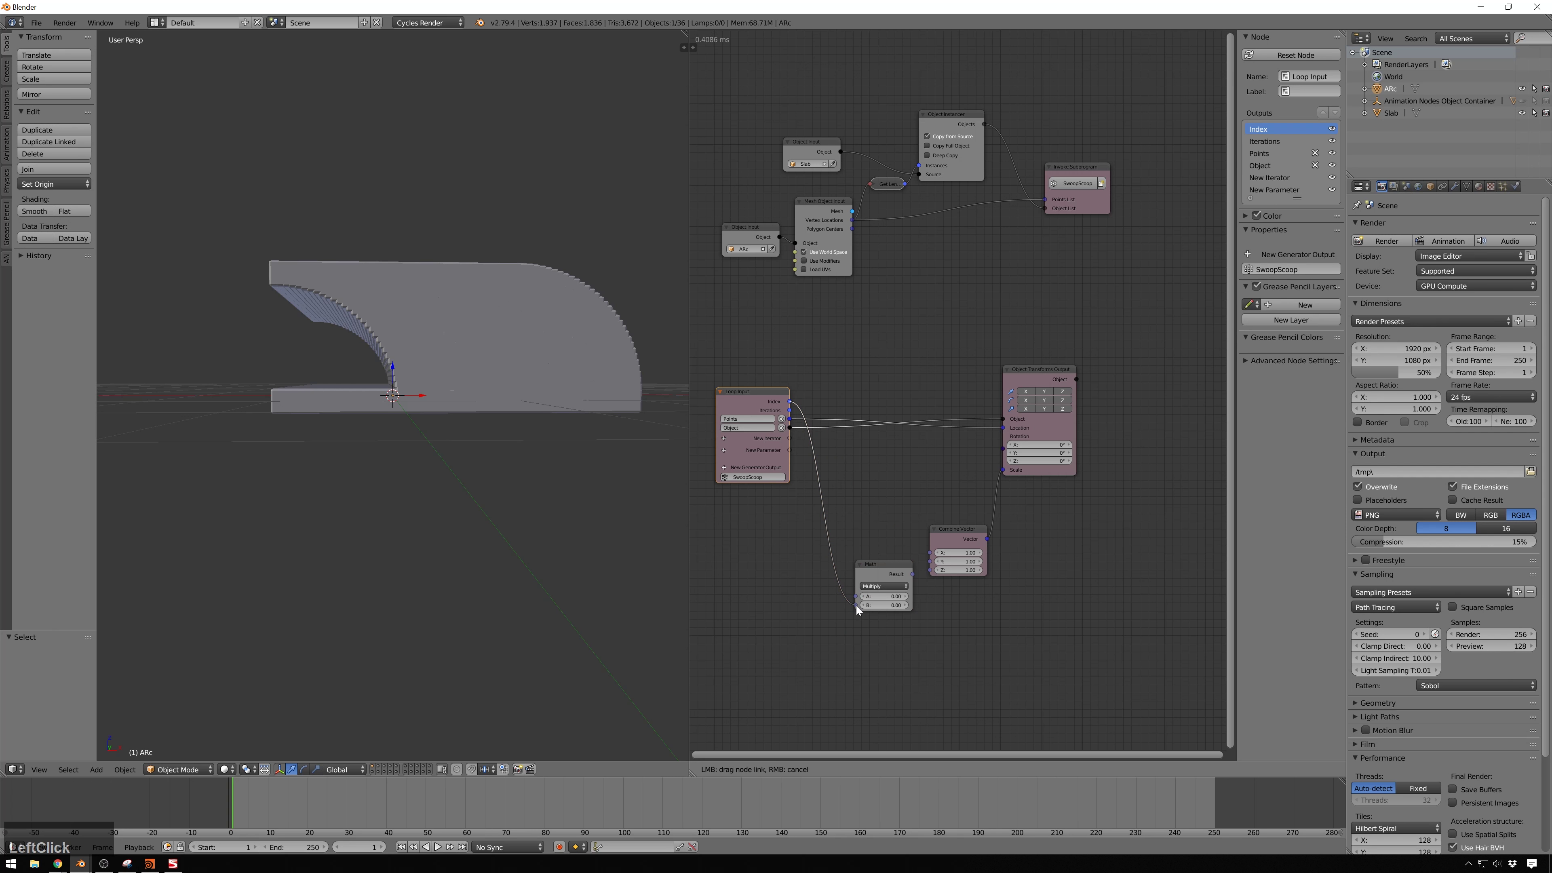
Set the Math node's operation to Divide with A at 30.00
{"action": "left_click", "coordinate": [876, 587]}
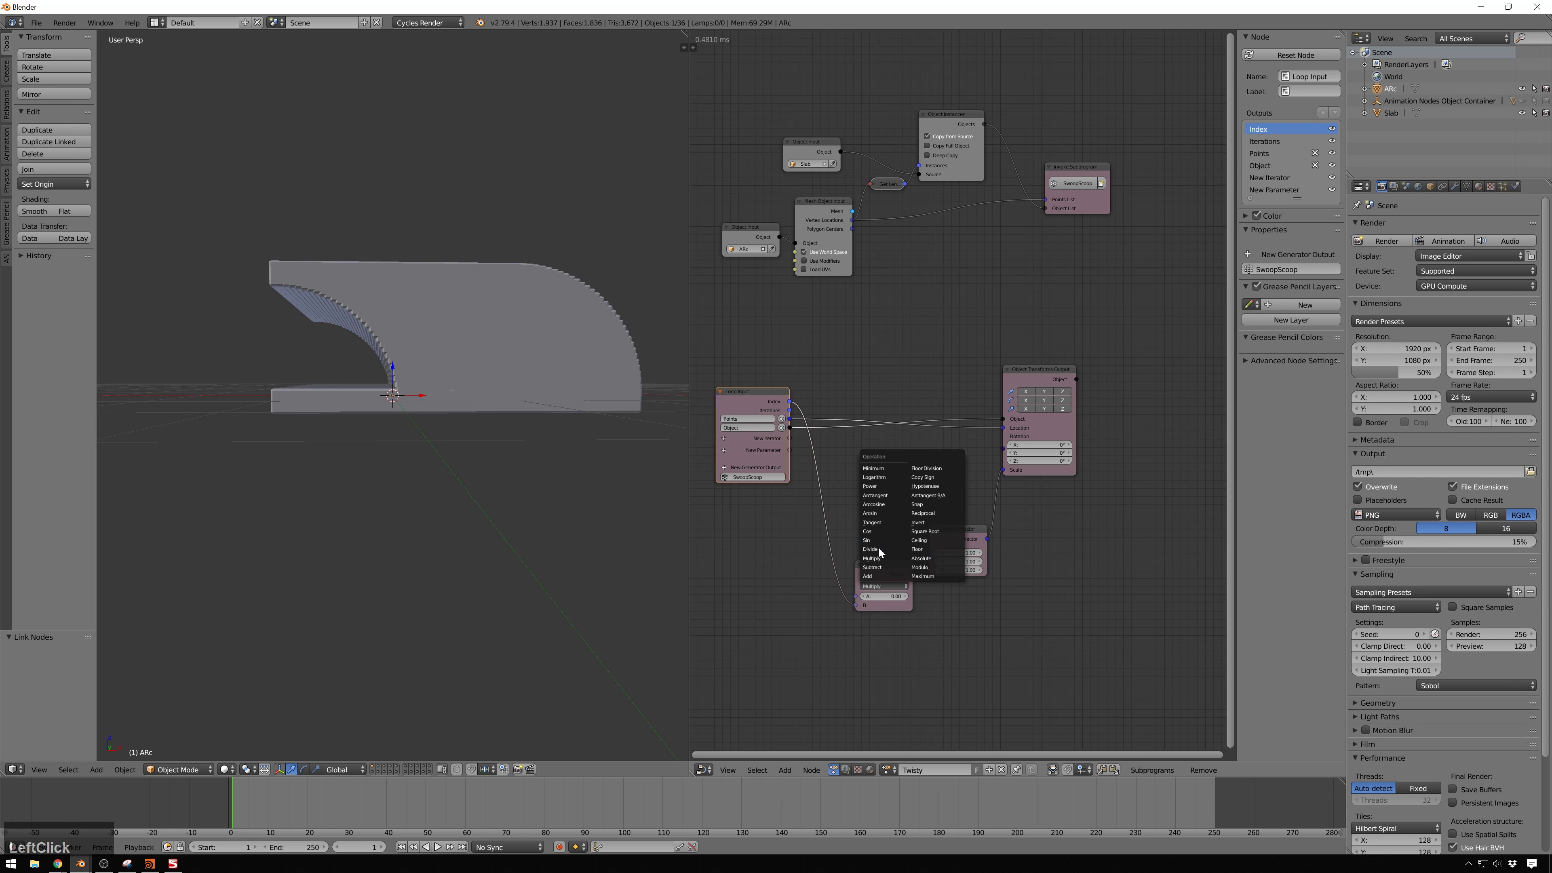
{"action": "left_click", "coordinate": [879, 550]}
{"action": "left_click", "coordinate": [878, 600]}
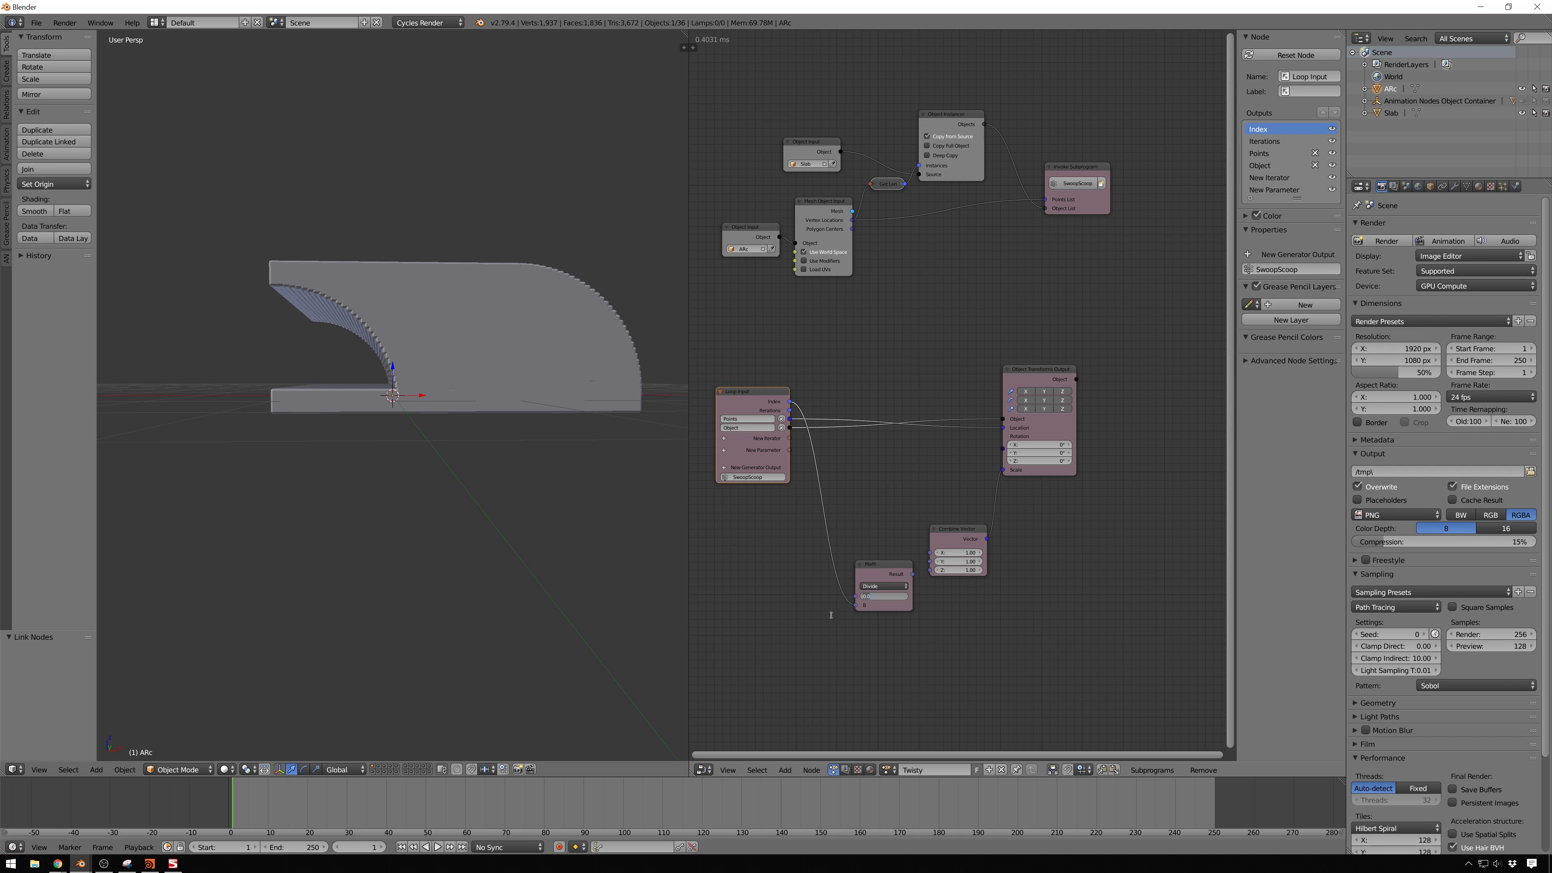
{"action": "type", "text": "30"}
{"action": "key", "text": "Return"}
{"action": "left_click", "coordinate": [911, 575]}
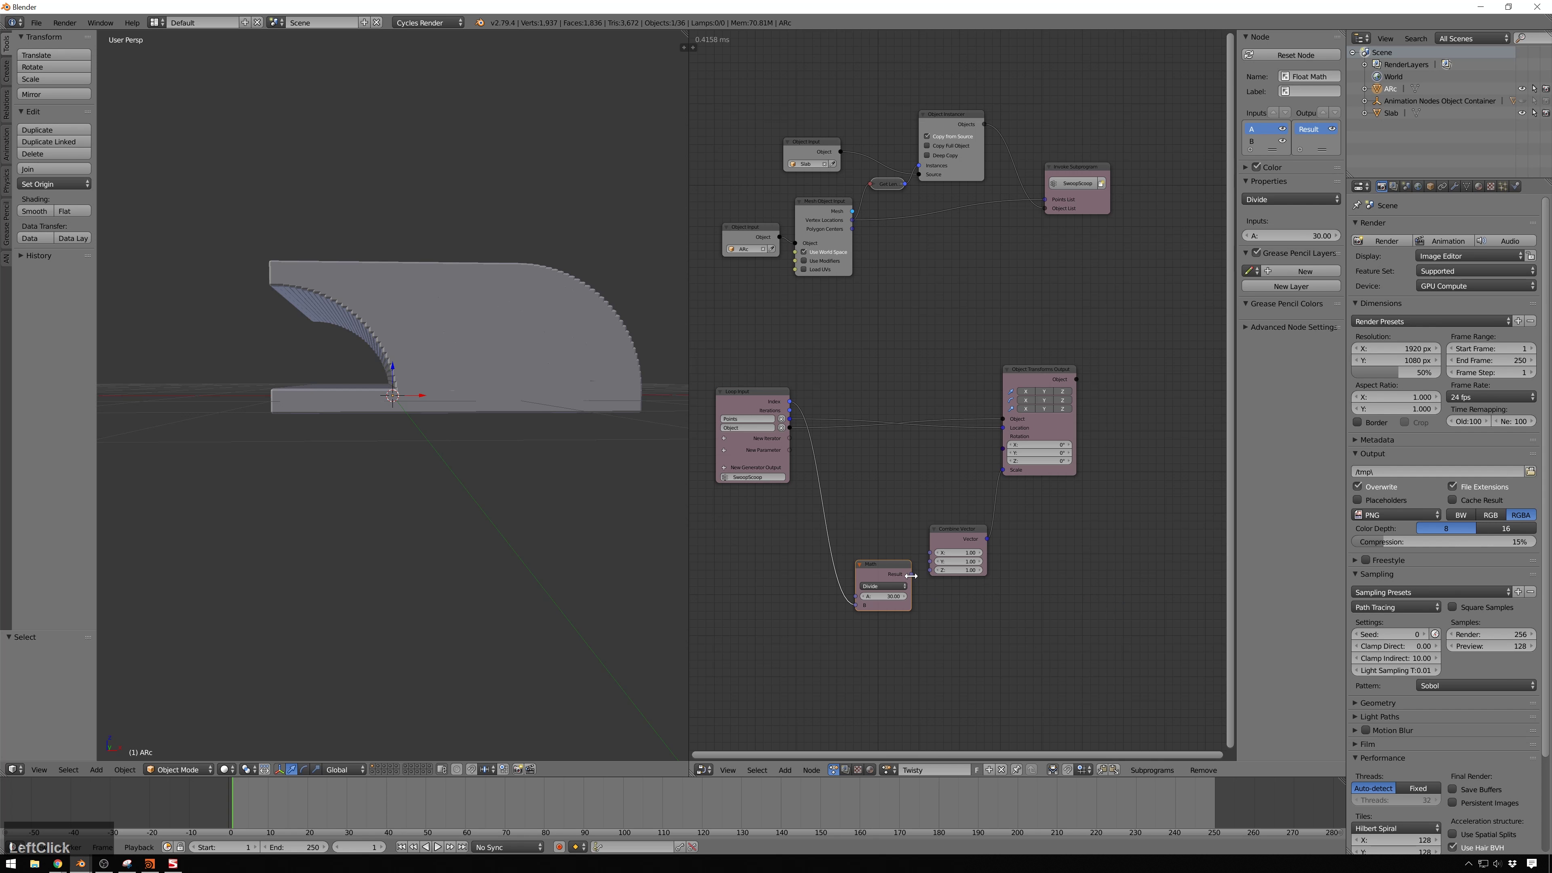
Drag the Divide node's A down to 2.37 and orbit to a close-up of the slab stairs
{"action": "left_click_drag", "start_coordinate": [910, 575], "coordinate": [852, 575]}
{"action": "middle_click_drag", "start_coordinate": [586, 436], "coordinate": [557, 335]}
{"action": "scroll", "coordinate": [500, 273], "scroll_direction": "up", "scroll_amount": 4}
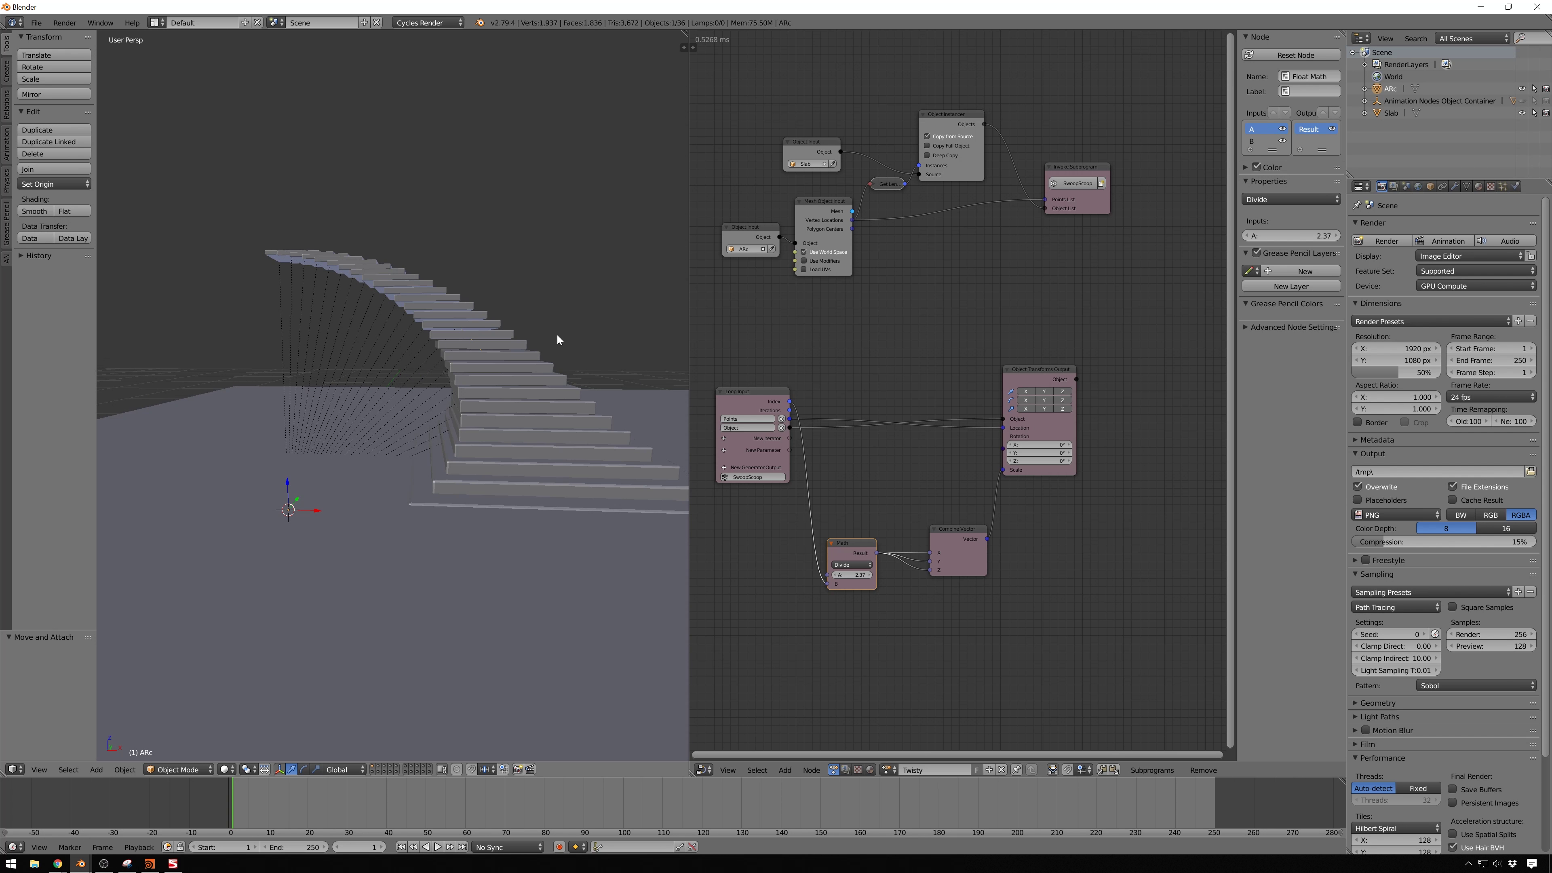
{"action": "middle_click_drag", "start_coordinate": [571, 401], "coordinate": [532, 373]}
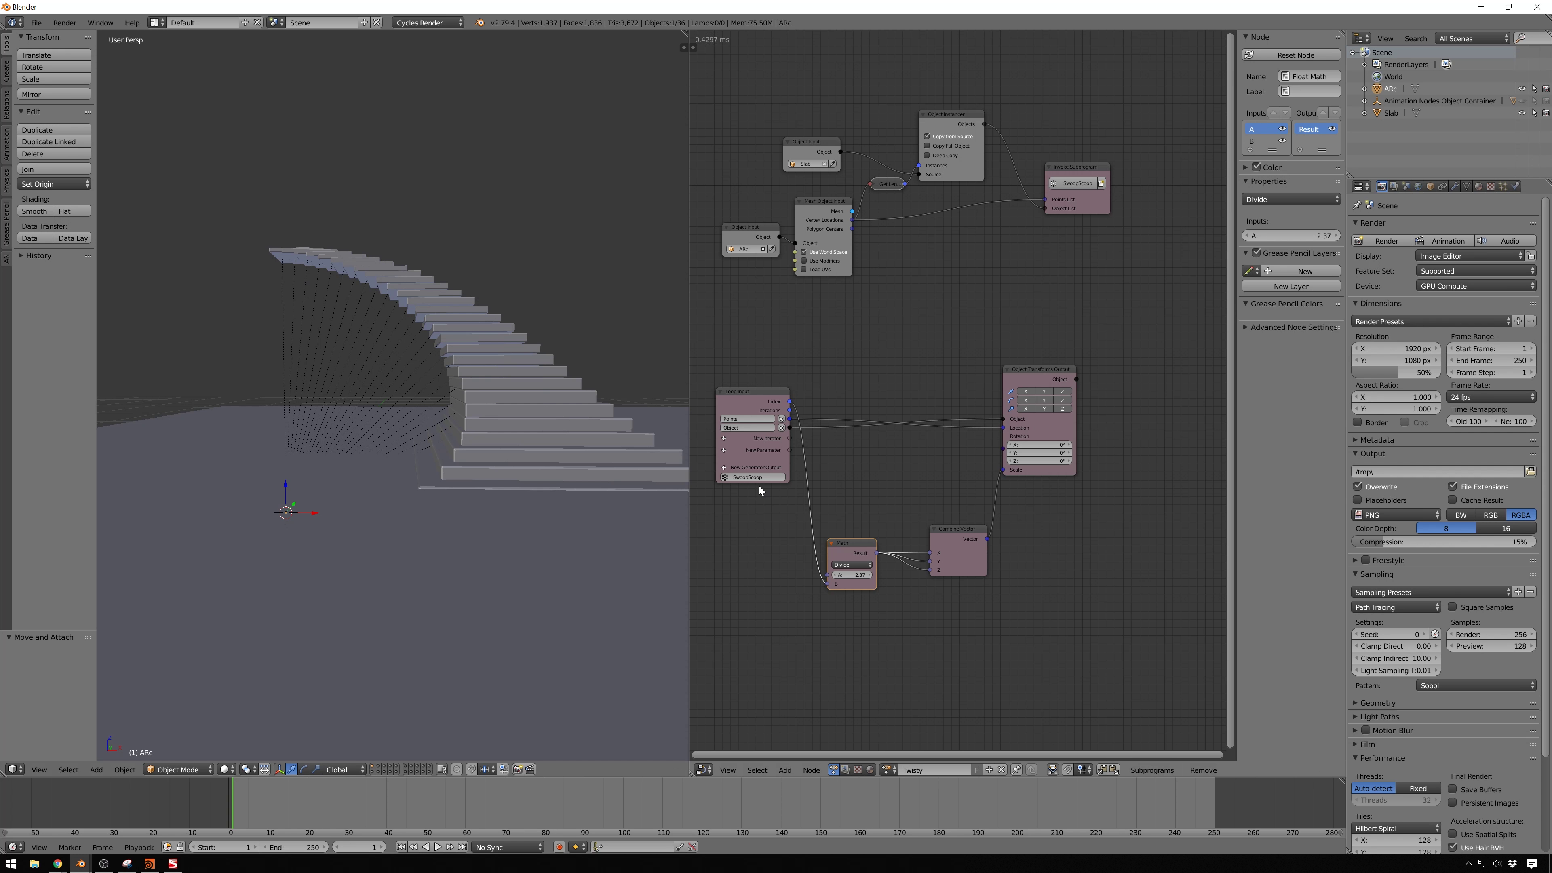
{"action": "middle_click_drag", "start_coordinate": [934, 465], "coordinate": [899, 448]}
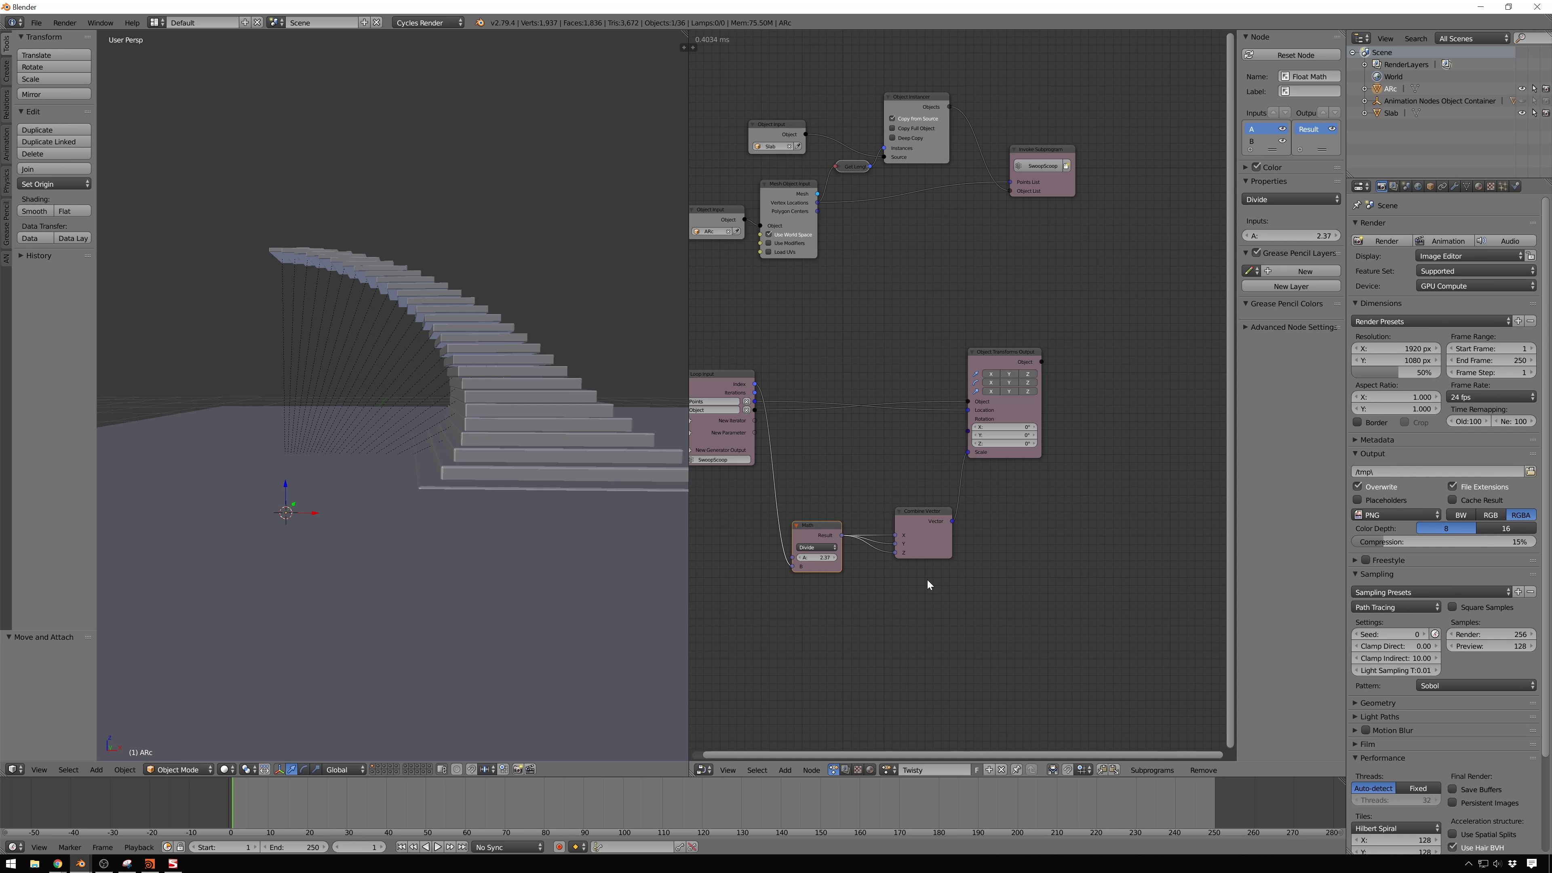
Add a Separate Vector node and move the Math and Combine Vector nodes down out of its way
{"action": "key", "text": "shift+a"}
{"action": "mouse_move", "coordinate": [998, 554]}
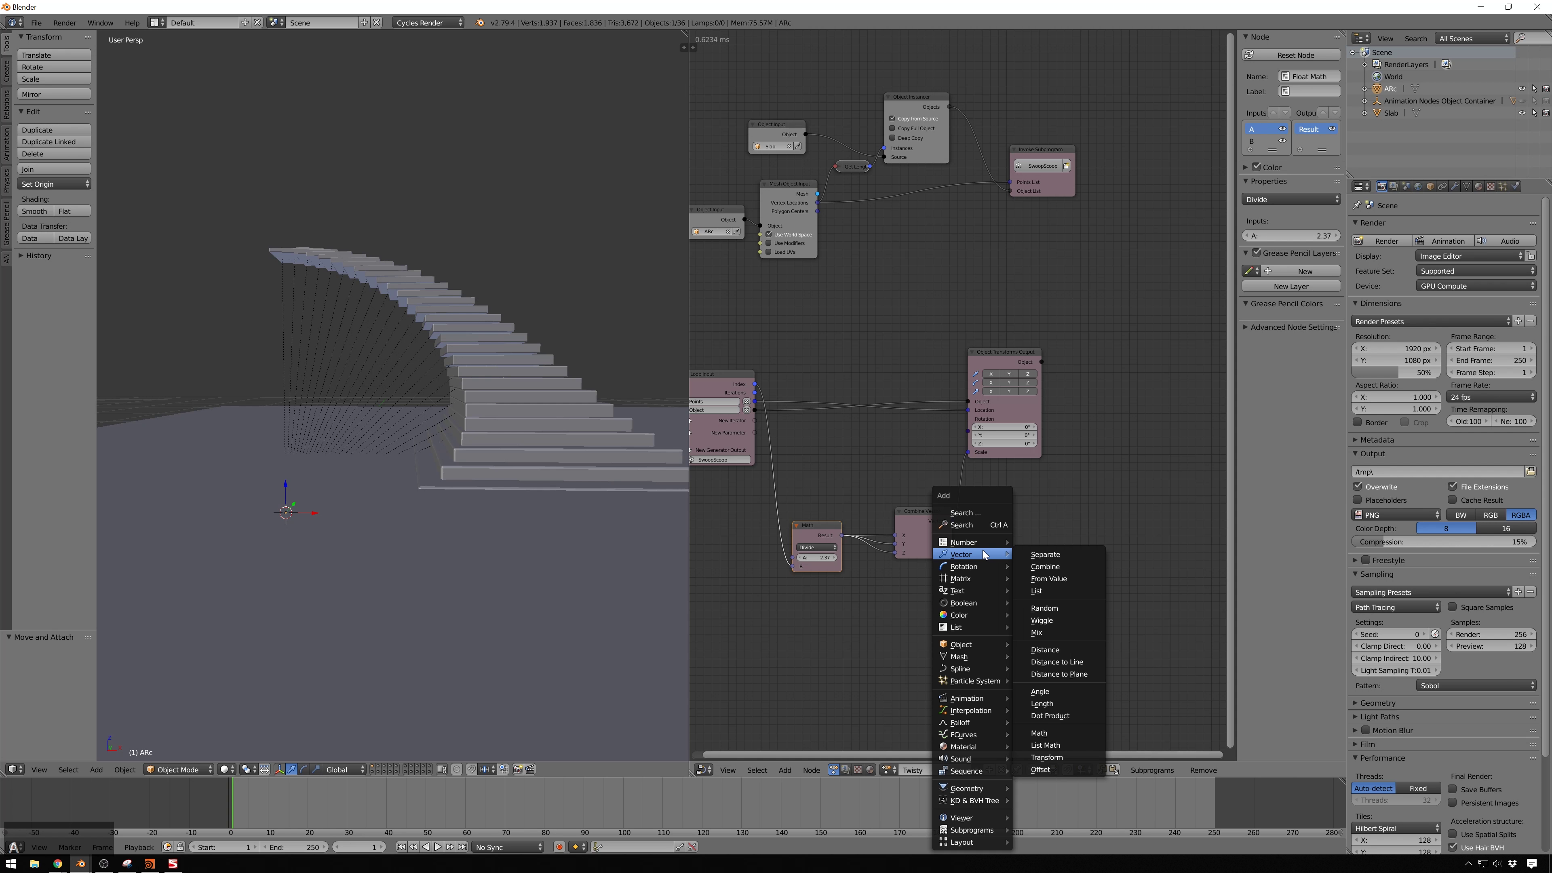
{"action": "left_click", "coordinate": [1053, 554]}
{"action": "left_click", "coordinate": [1051, 540]}
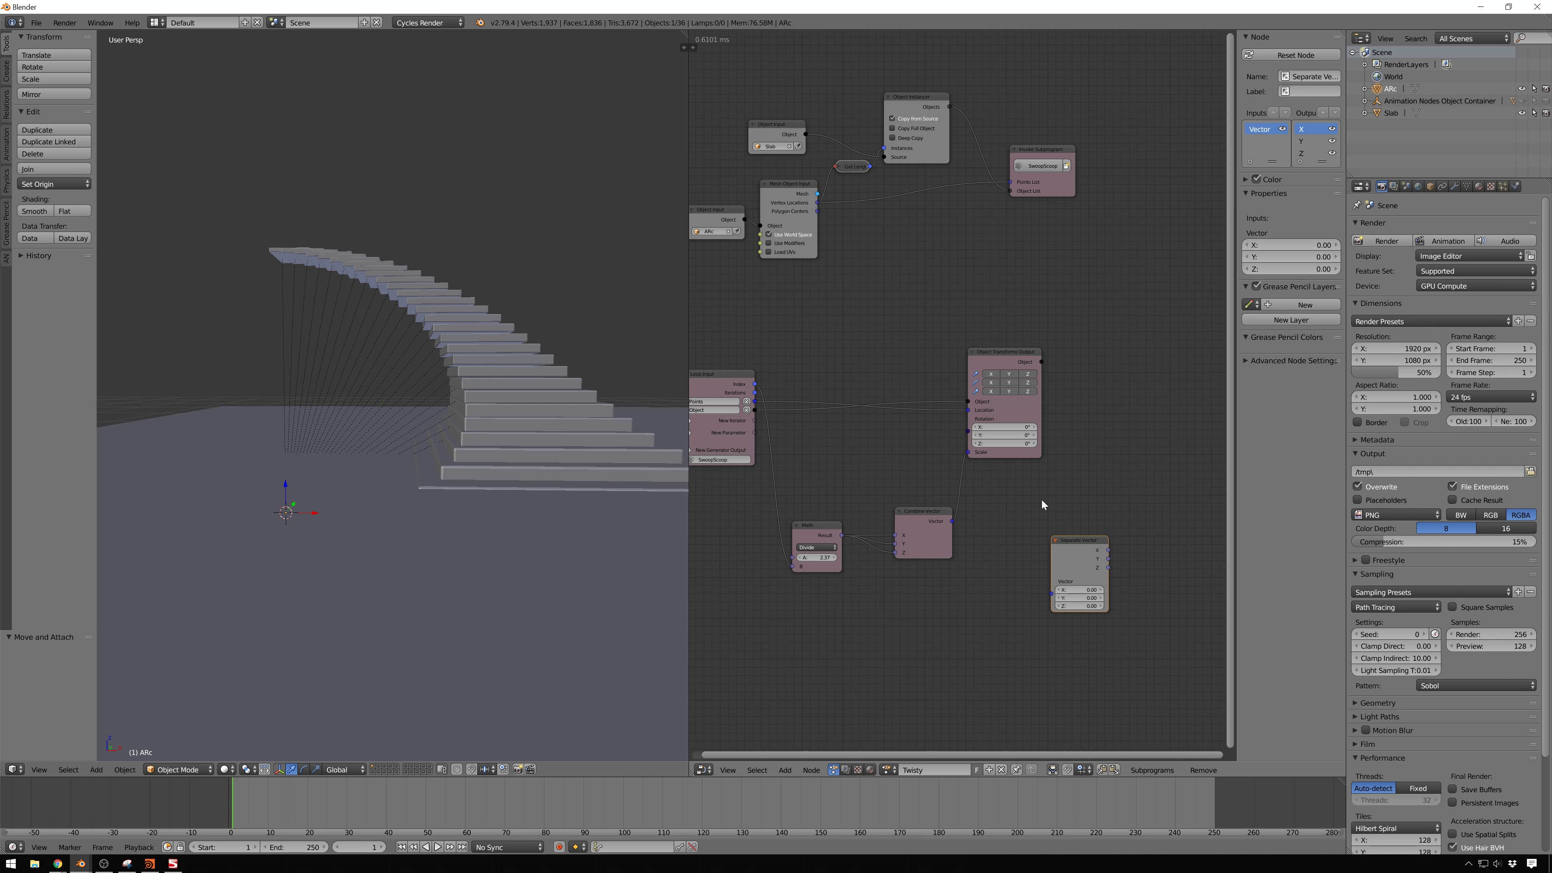
{"action": "left_click_drag", "start_coordinate": [963, 613], "coordinate": [833, 534]}
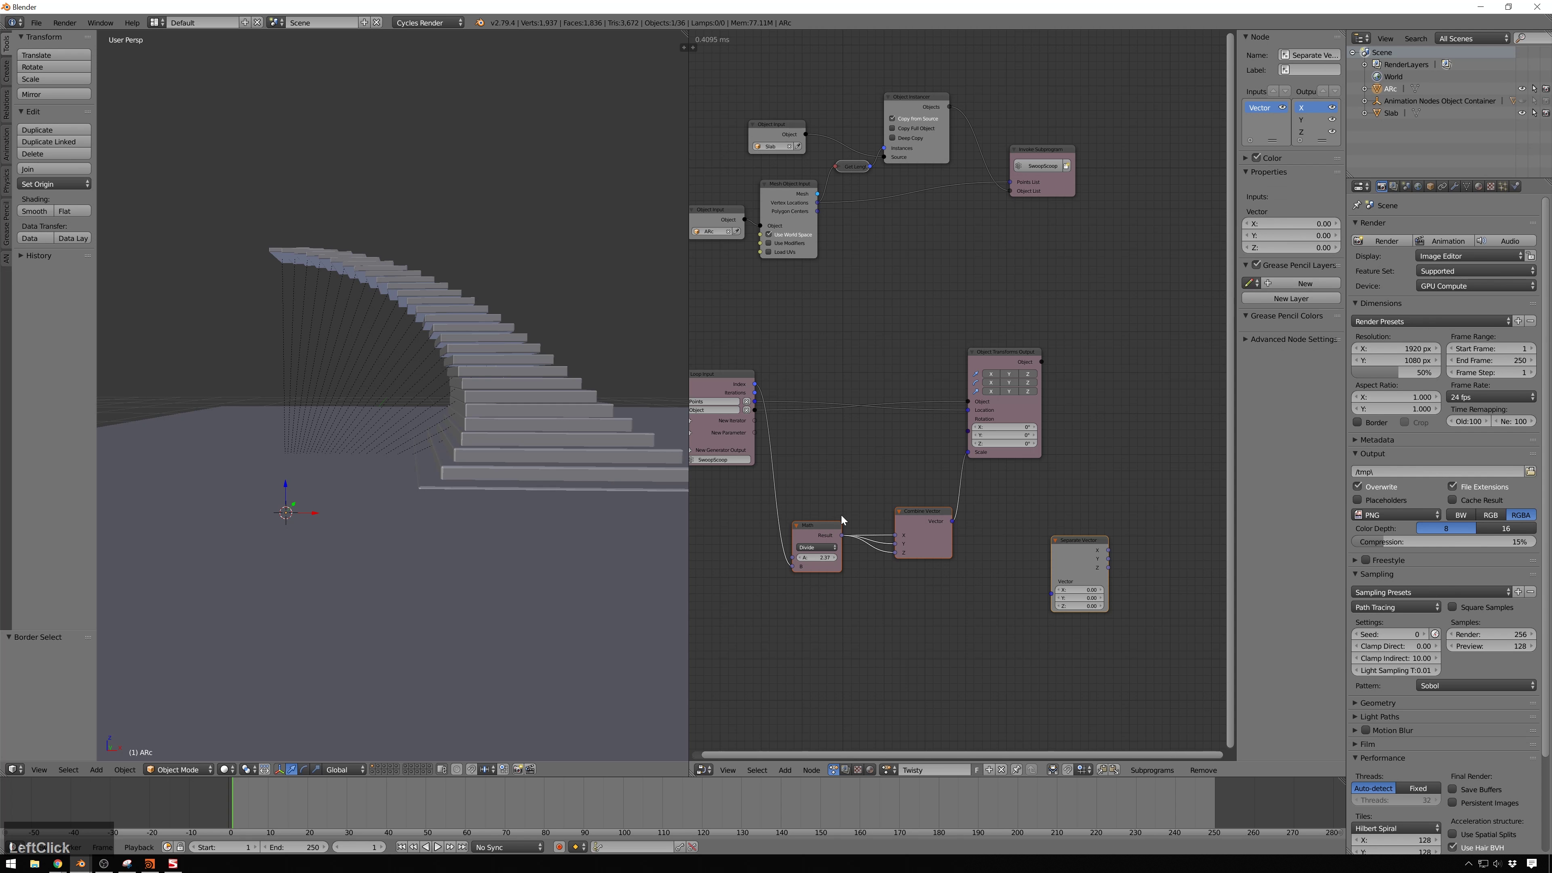
{"action": "right_click_drag", "start_coordinate": [841, 515], "coordinate": [842, 560]}
{"action": "left_click", "coordinate": [843, 560]}
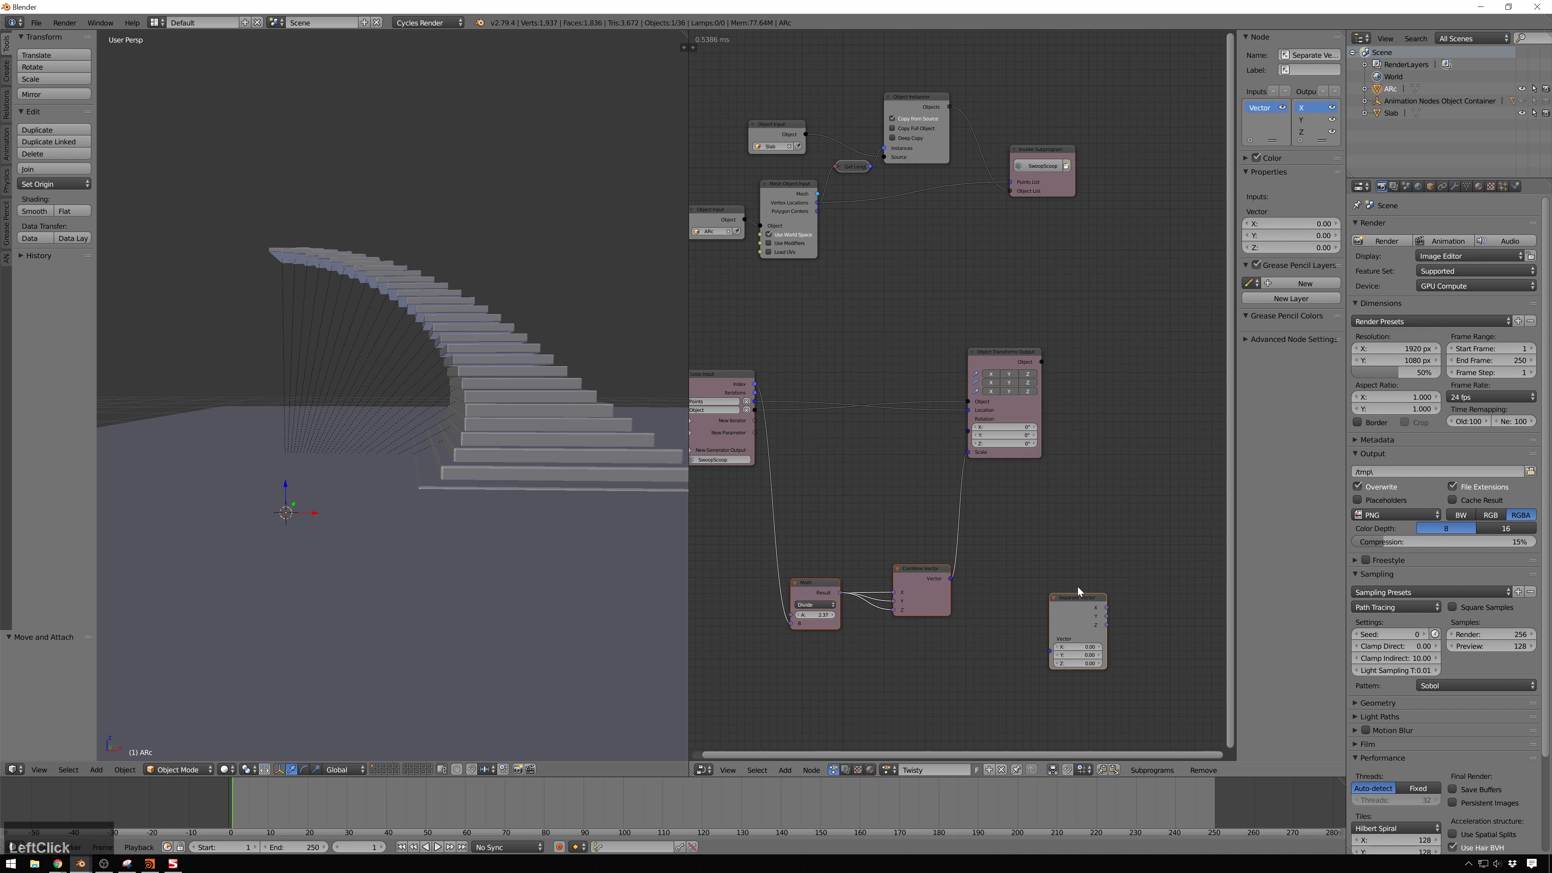
Place Separate Vector beside the Loop Input and feed the loop's Points vector into it
{"action": "key", "text": "a"}
{"action": "left_click_drag", "start_coordinate": [1084, 591], "coordinate": [1047, 542]}
{"action": "left_click_drag", "start_coordinate": [1070, 597], "coordinate": [826, 447]}
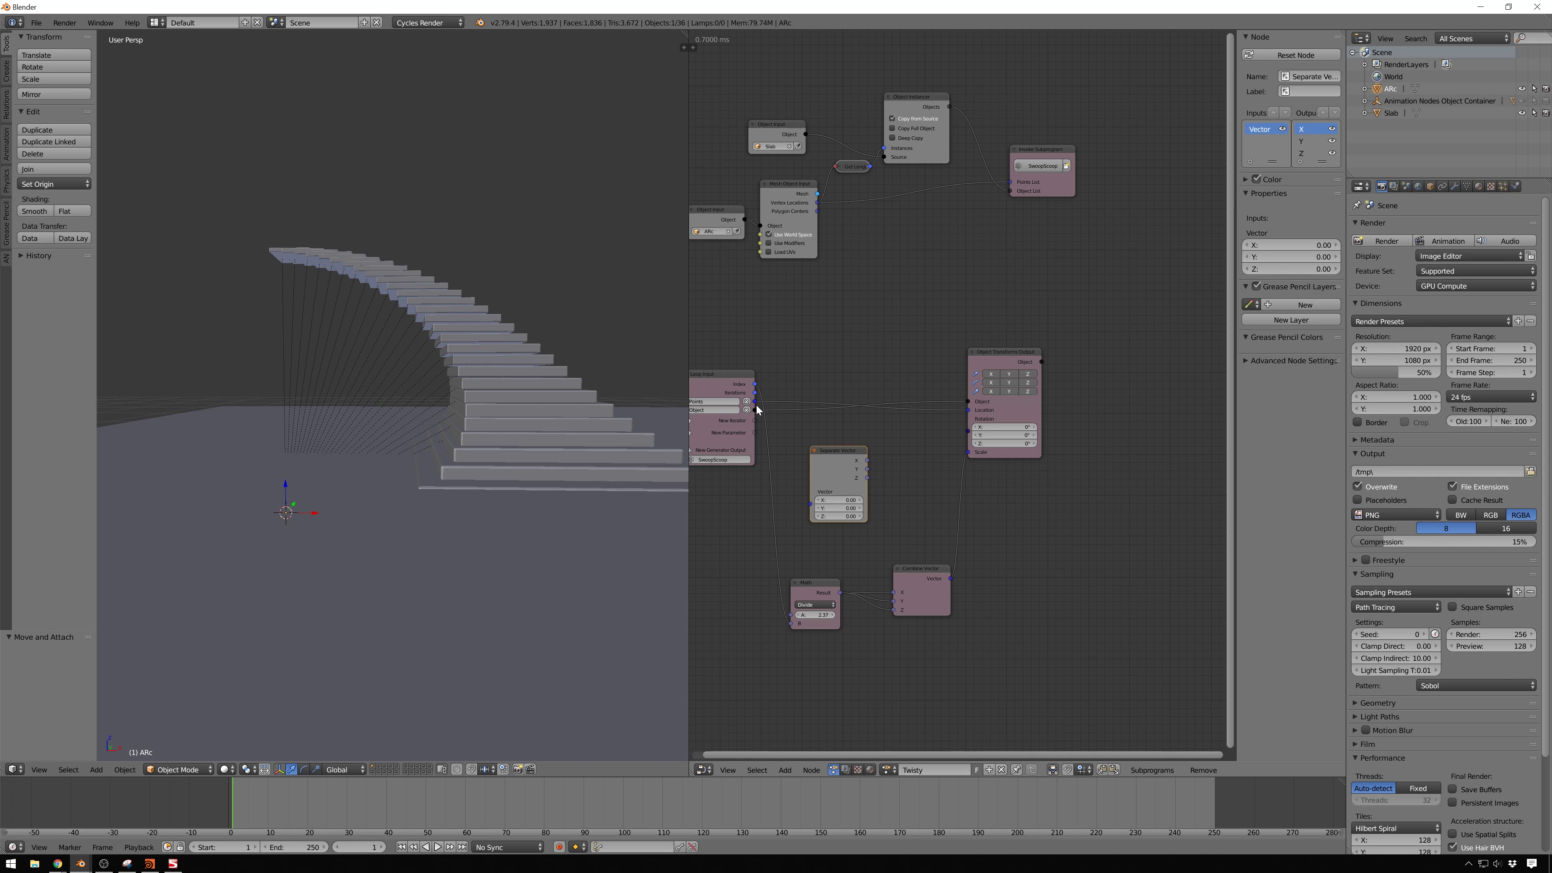
{"action": "left_click_drag", "start_coordinate": [757, 408], "coordinate": [805, 468]}
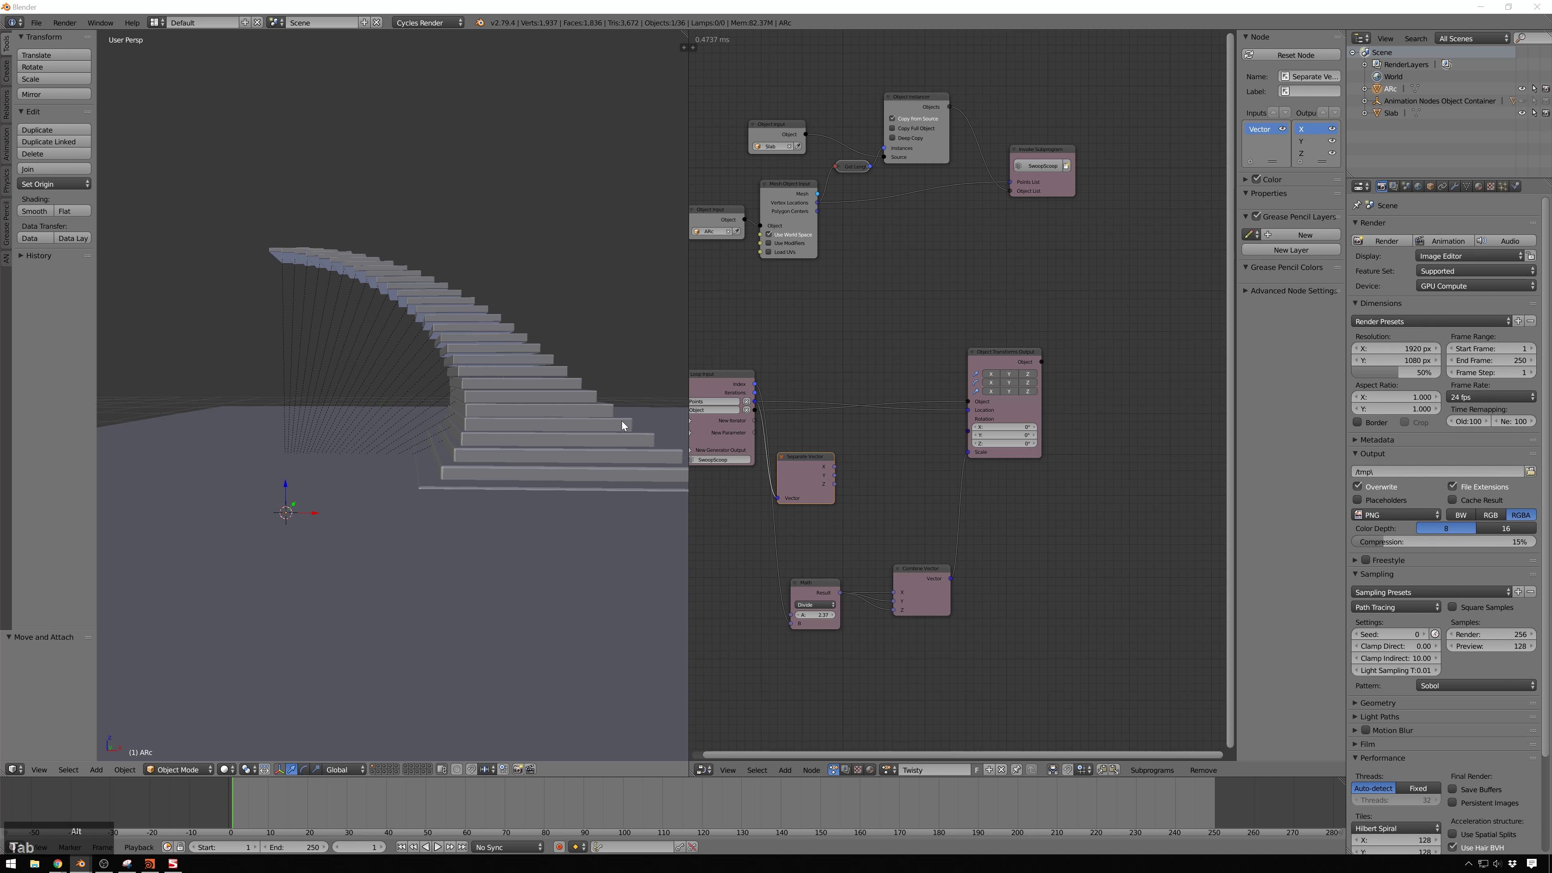
{"action": "key", "text": "alt+Tab"}
{"action": "left_click", "coordinate": [887, 370]}
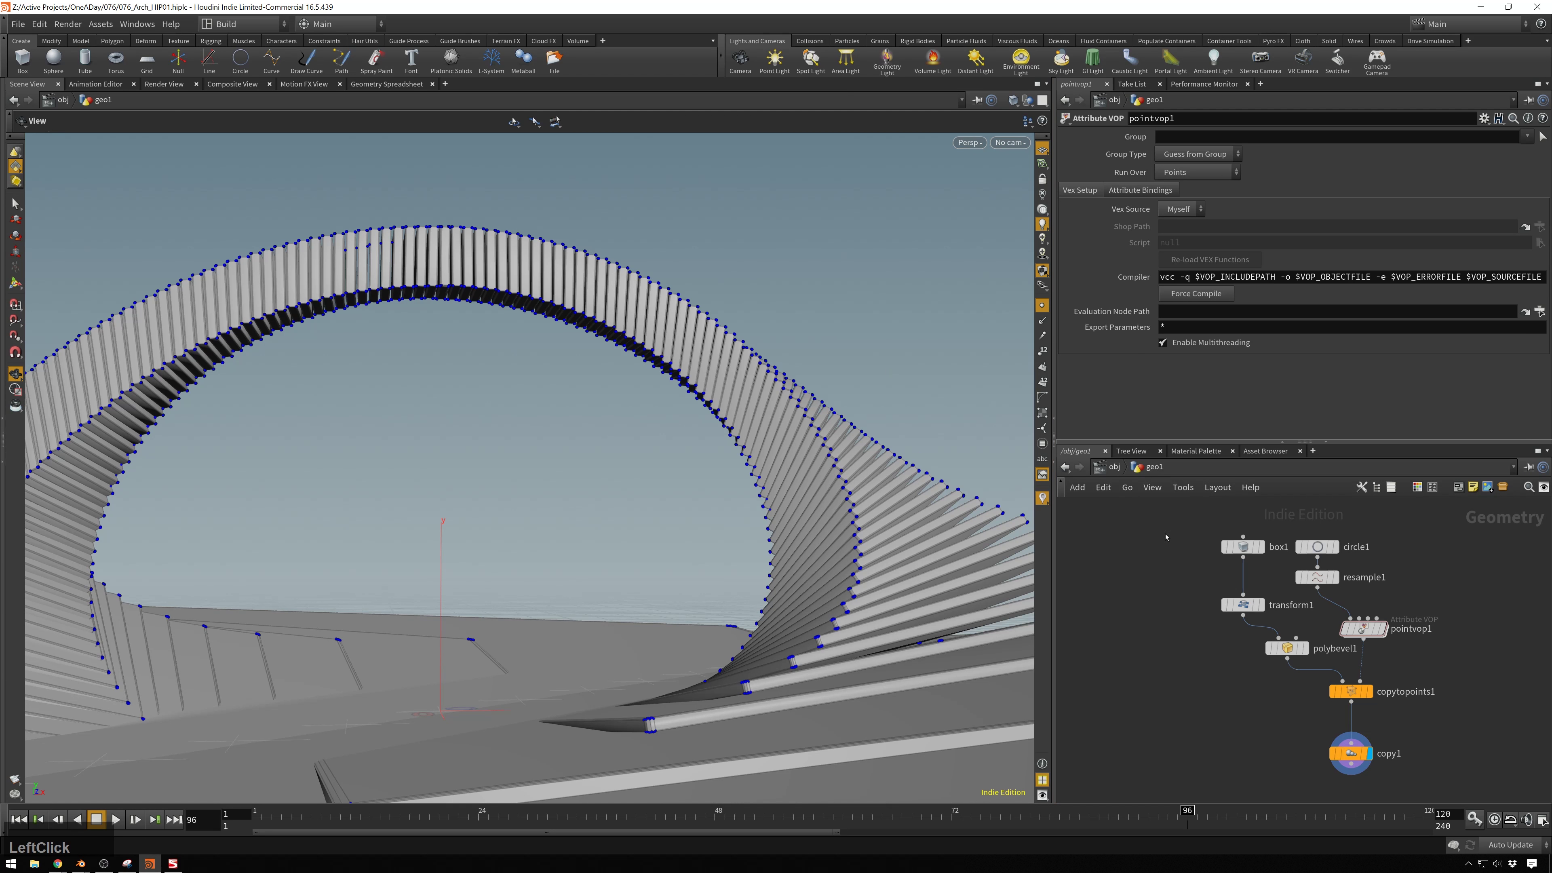
{"action": "double_click", "coordinate": [1362, 627]}
{"action": "scroll", "coordinate": [1281, 596], "scroll_direction": "up", "scroll_amount": 2}
{"action": "scroll", "coordinate": [1344, 592], "scroll_direction": "up", "scroll_amount": 2}
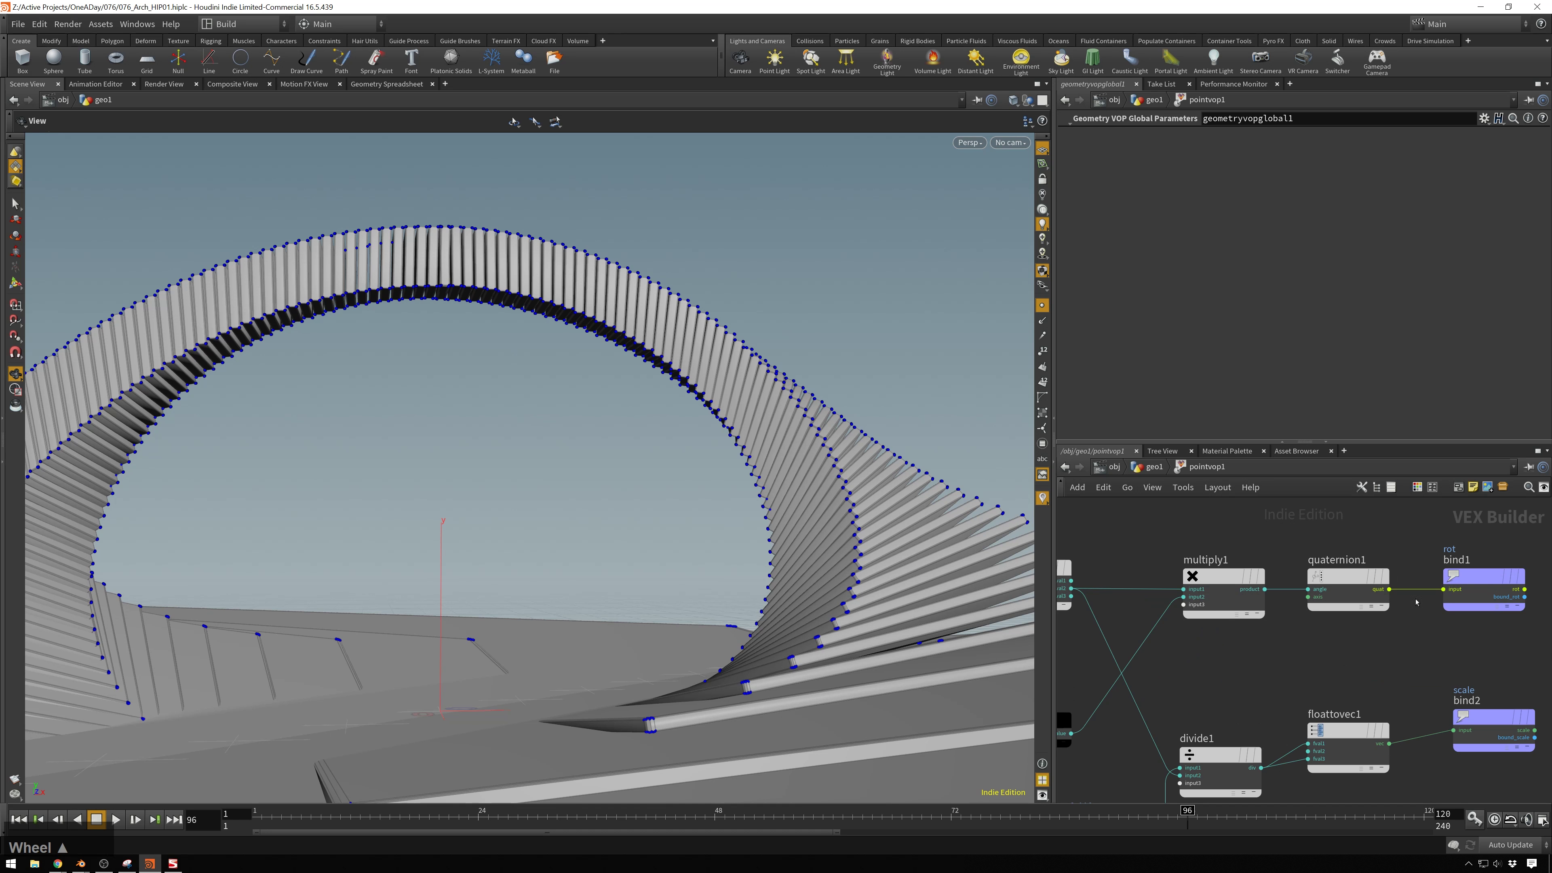
{"action": "mouse_move", "coordinate": [1374, 564]}
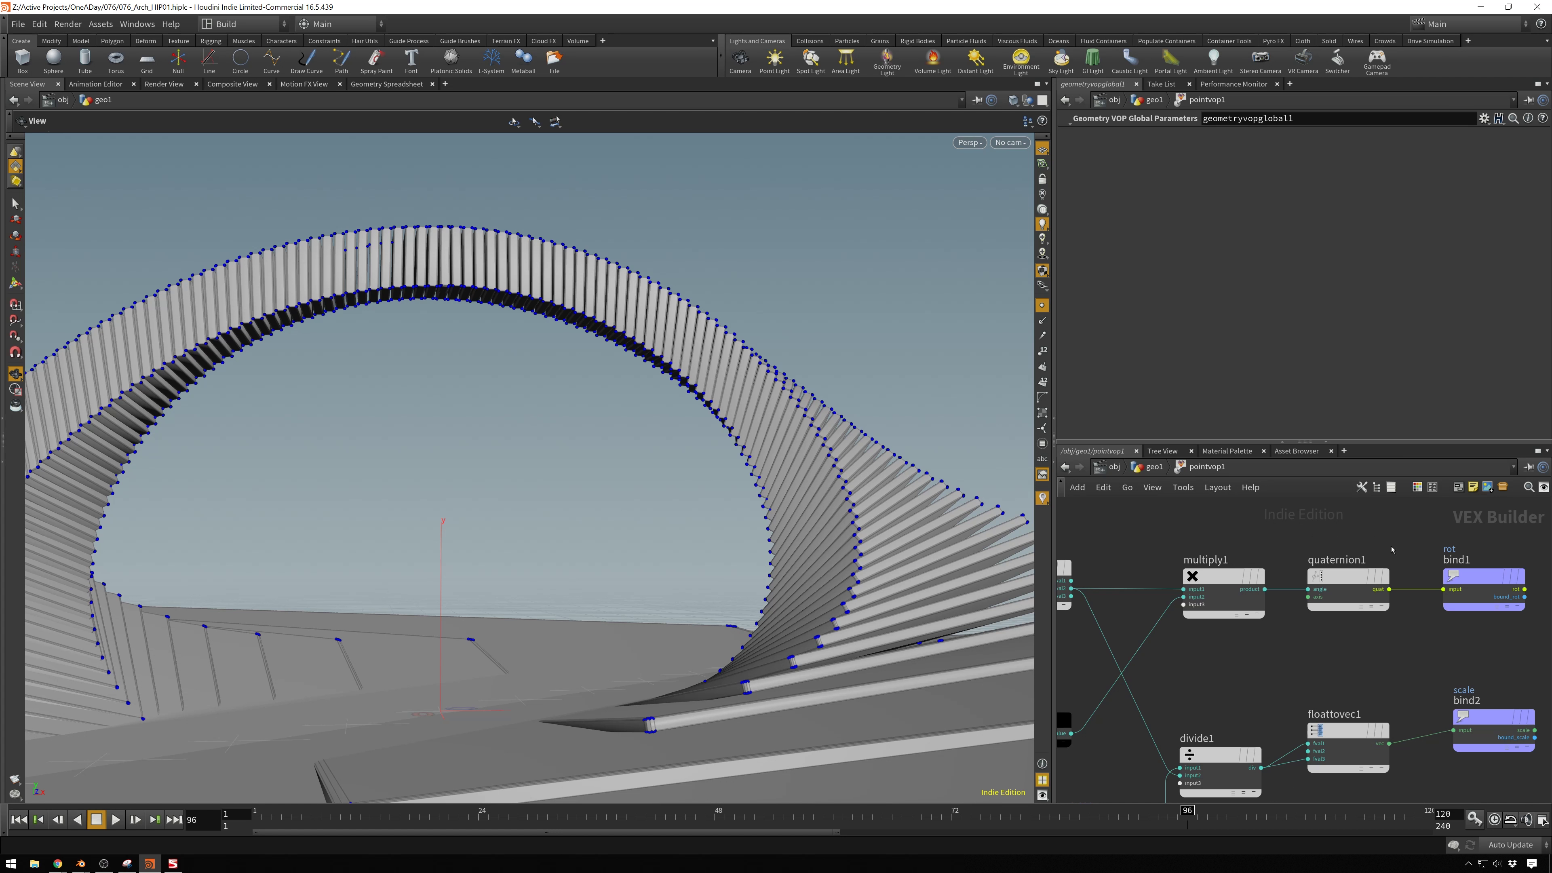
Return from Houdini to Blender and frame the Separate Vector area of the node graph
{"action": "left_click", "coordinate": [1481, 8]}
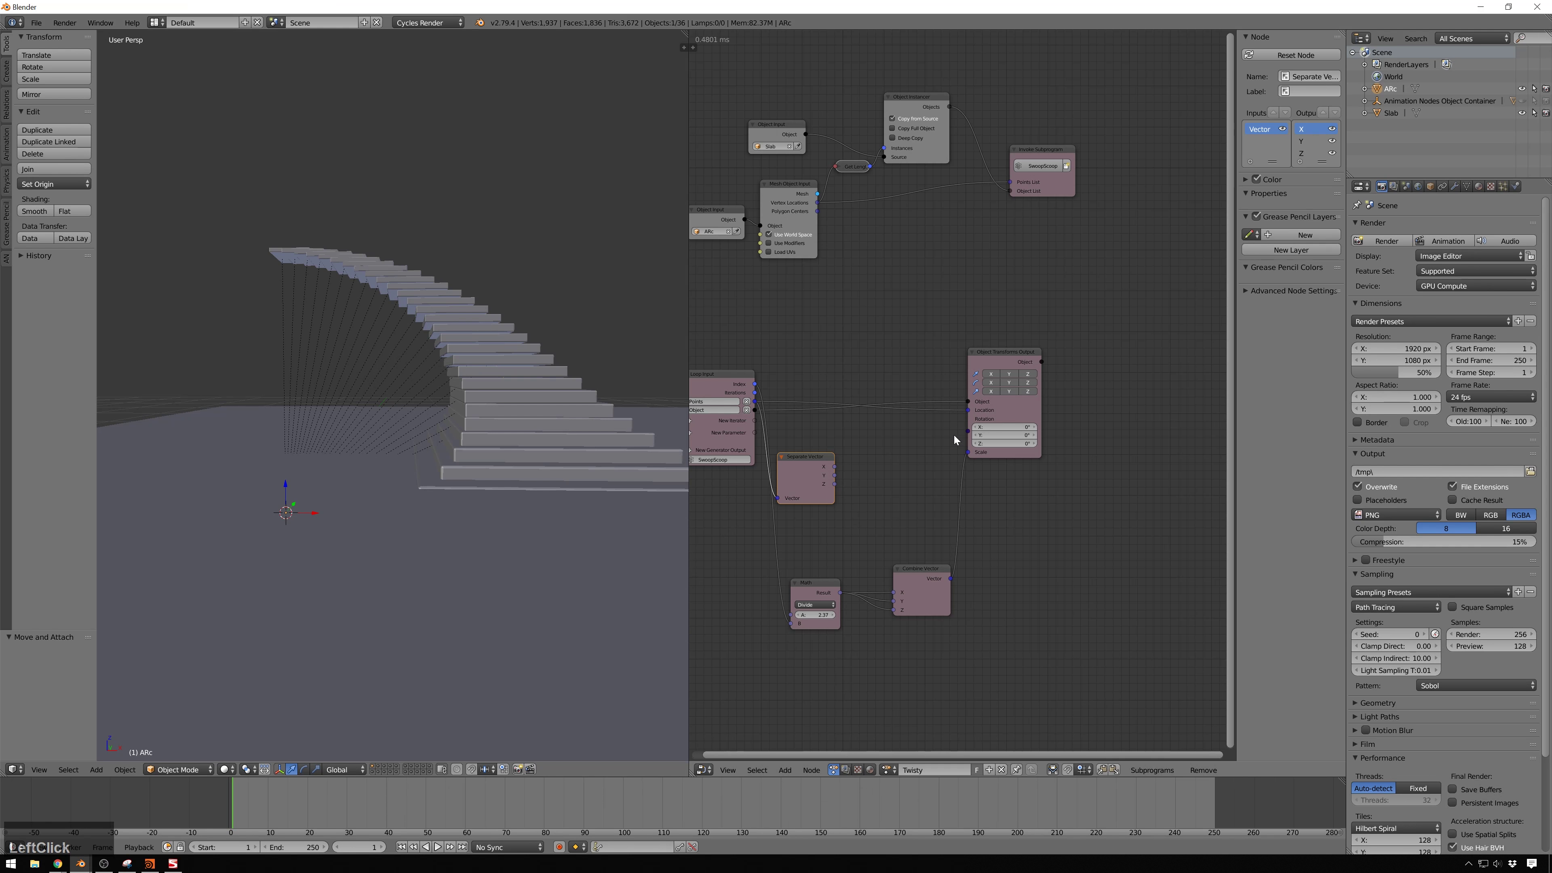
{"action": "scroll", "coordinate": [861, 467], "scroll_direction": "up", "scroll_amount": 2}
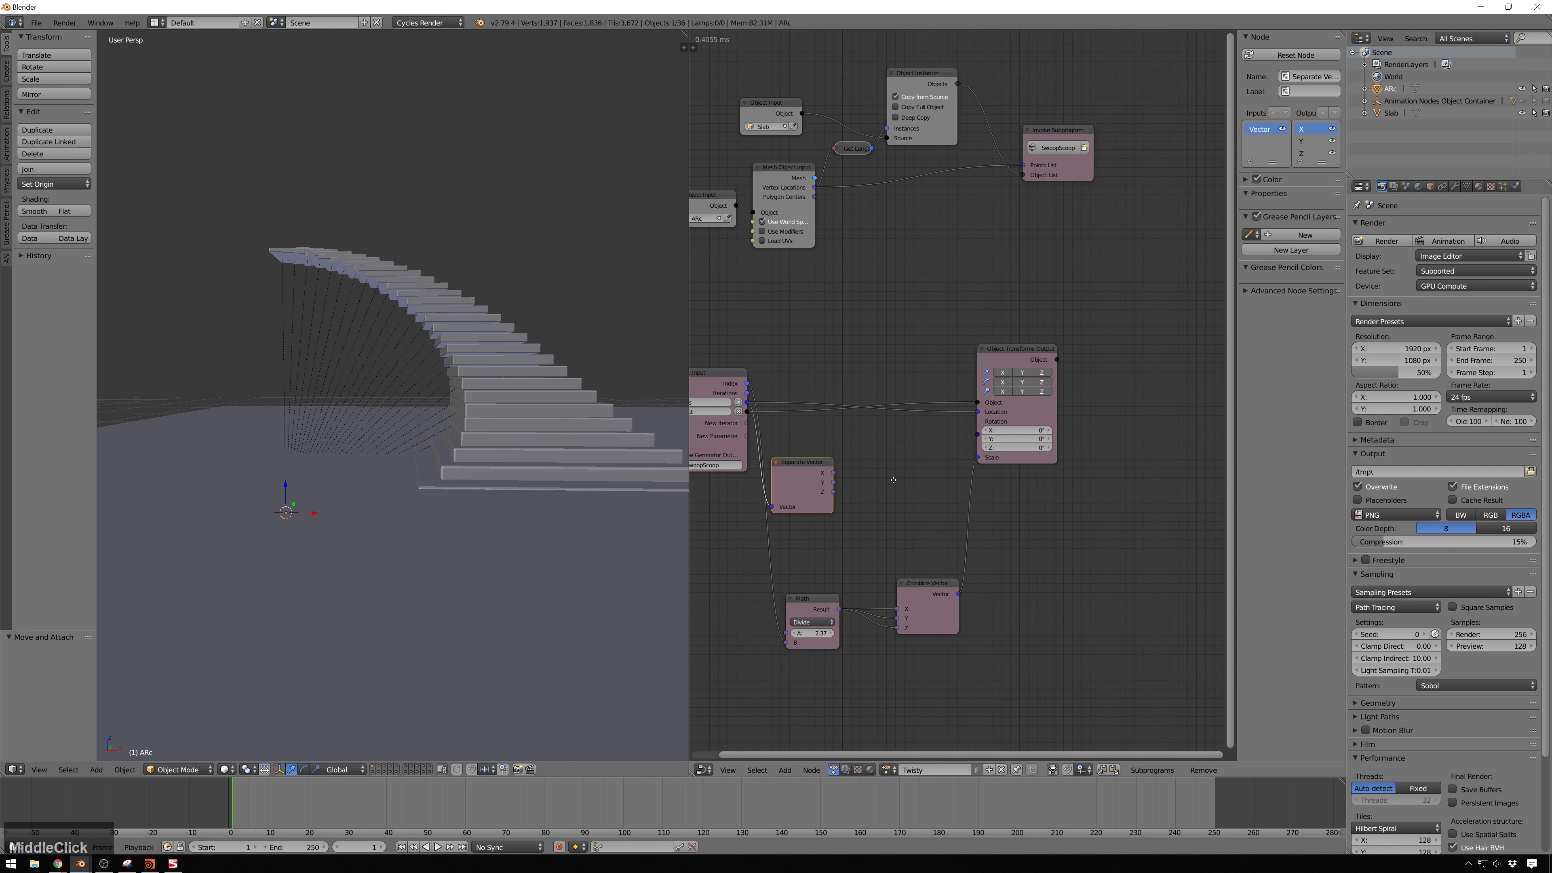
{"action": "middle_click_drag", "start_coordinate": [861, 467], "coordinate": [963, 442]}
{"action": "scroll", "coordinate": [937, 441], "scroll_direction": "up", "scroll_amount": 1}
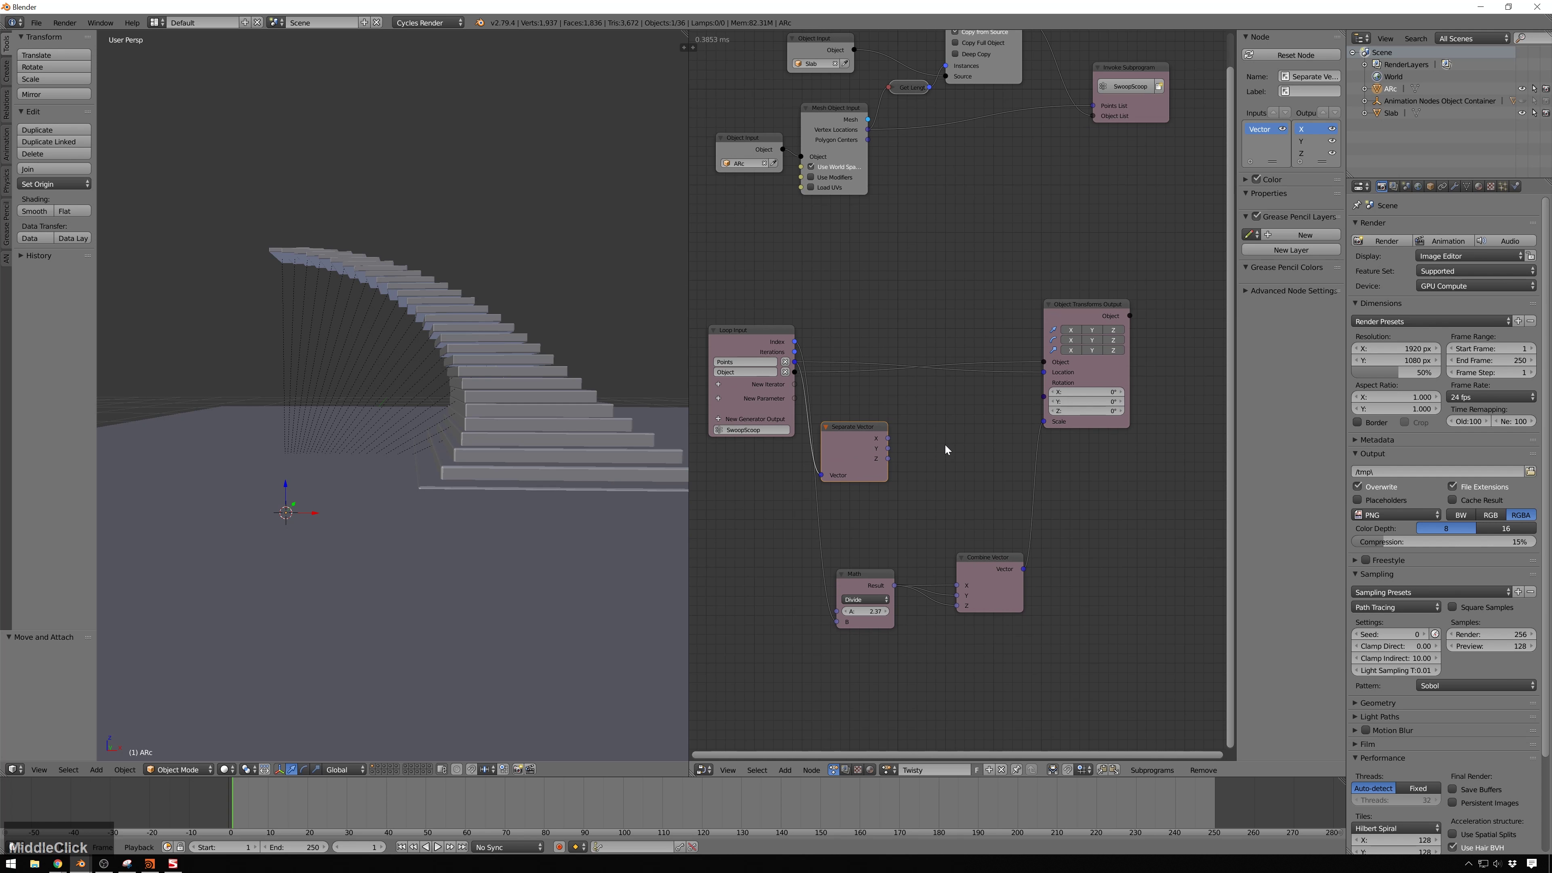
{"action": "scroll", "coordinate": [869, 385], "scroll_direction": "down", "scroll_amount": 1}
{"action": "scroll", "coordinate": [929, 408], "scroll_direction": "up", "scroll_amount": 2}
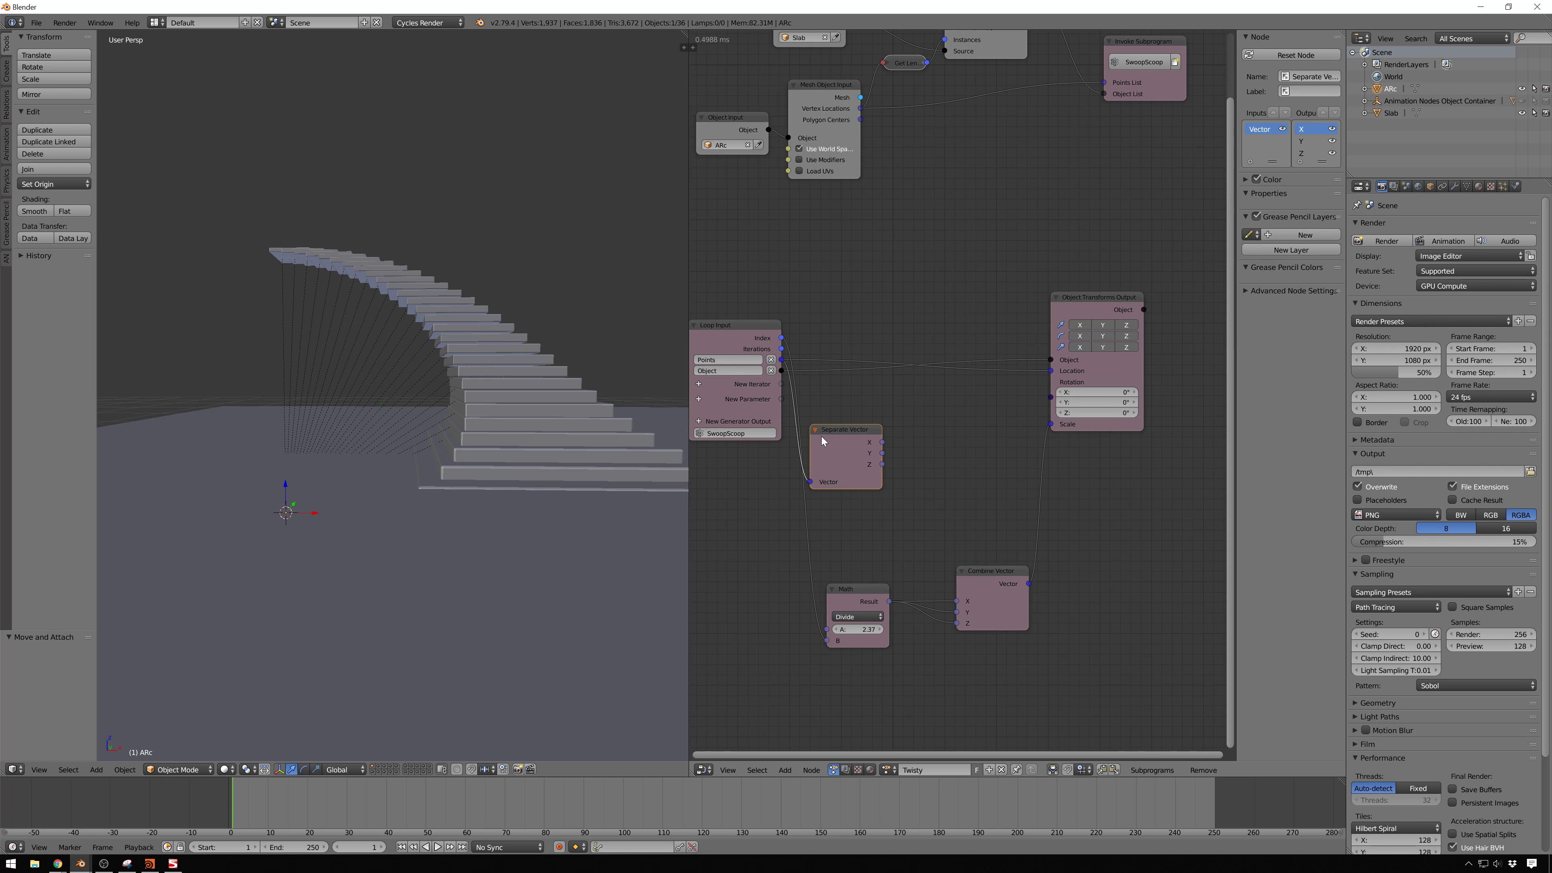
{"action": "mouse_move", "coordinate": [832, 439]}
{"action": "left_mouse_down"}
{"action": "mouse_move", "coordinate": [845, 439]}
{"action": "mouse_move", "coordinate": [832, 438]}
{"action": "left_mouse_up"}
Add a Combine Quaternion node via the 'qua' node search, beside Separate Vector
{"action": "key", "text": "shift+a"}
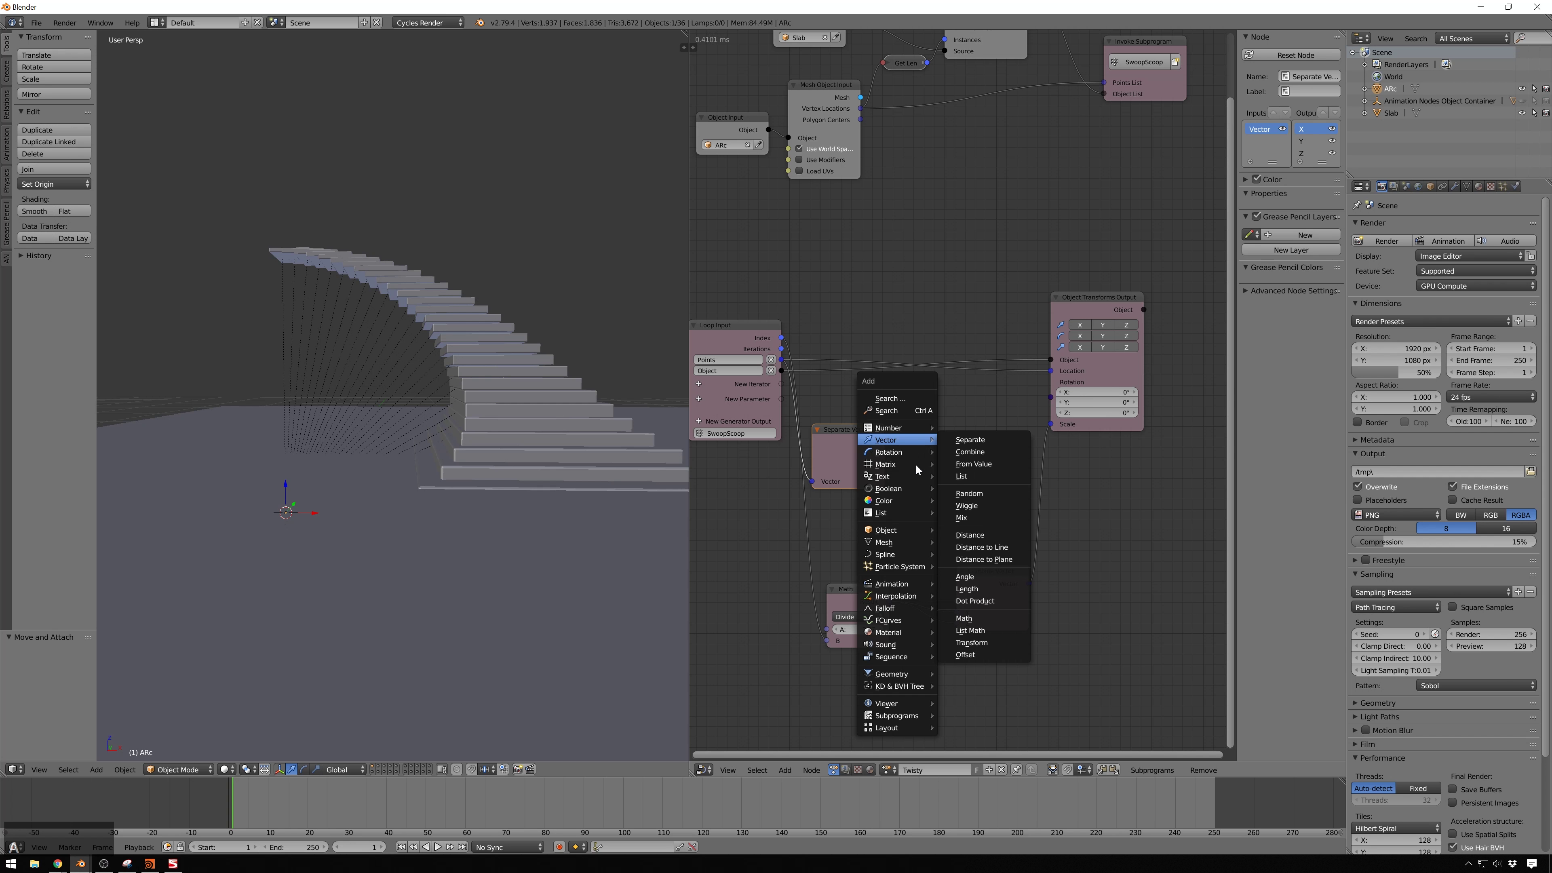
{"action": "mouse_move", "coordinate": [895, 432]}
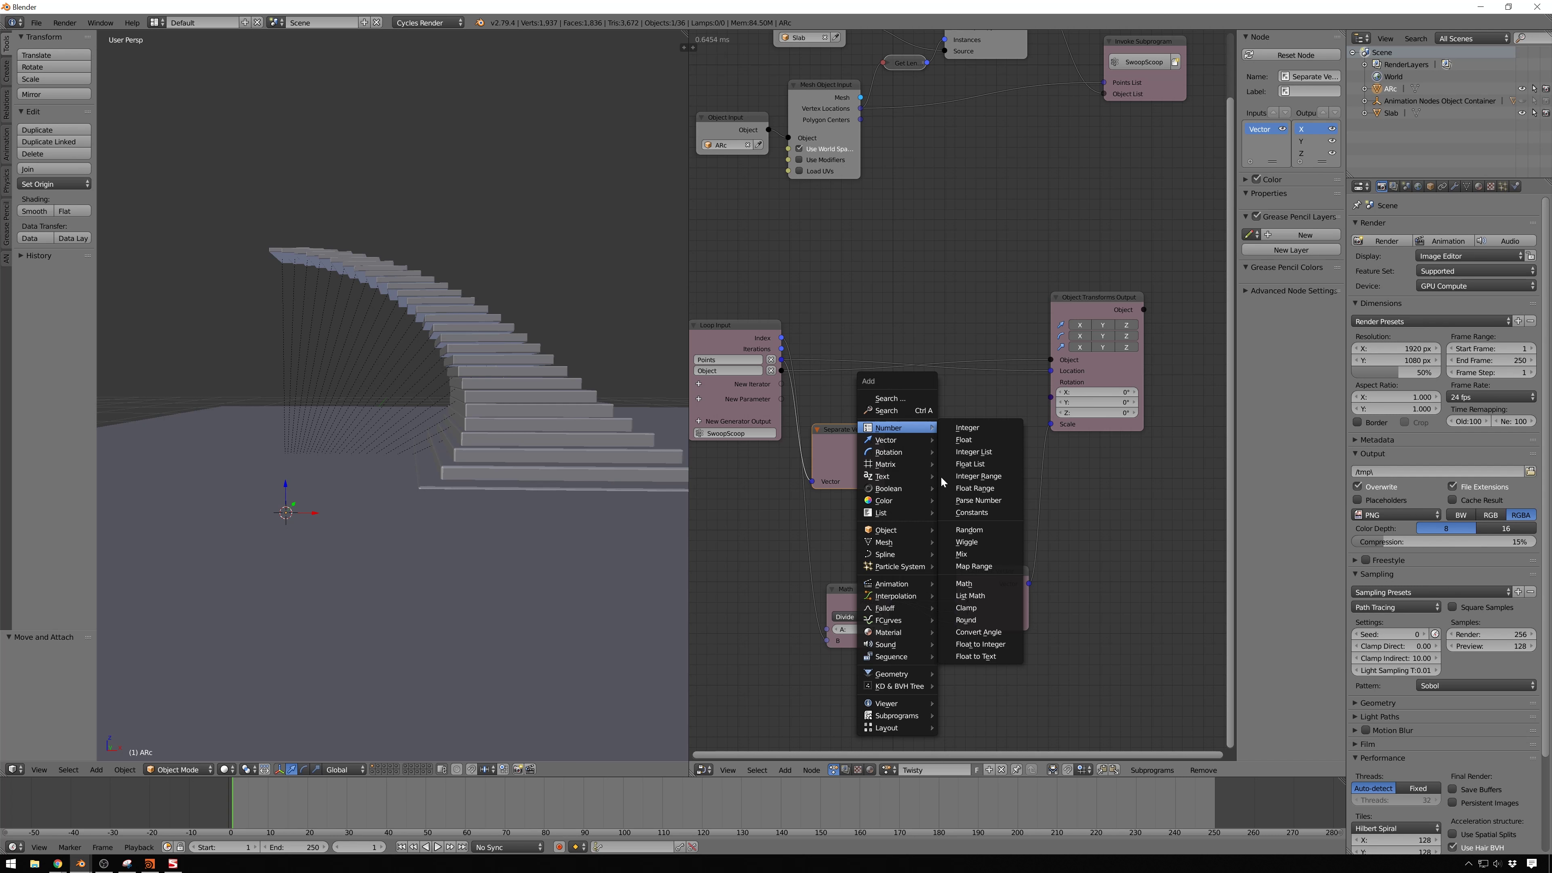
{"action": "left_click", "coordinate": [983, 534]}
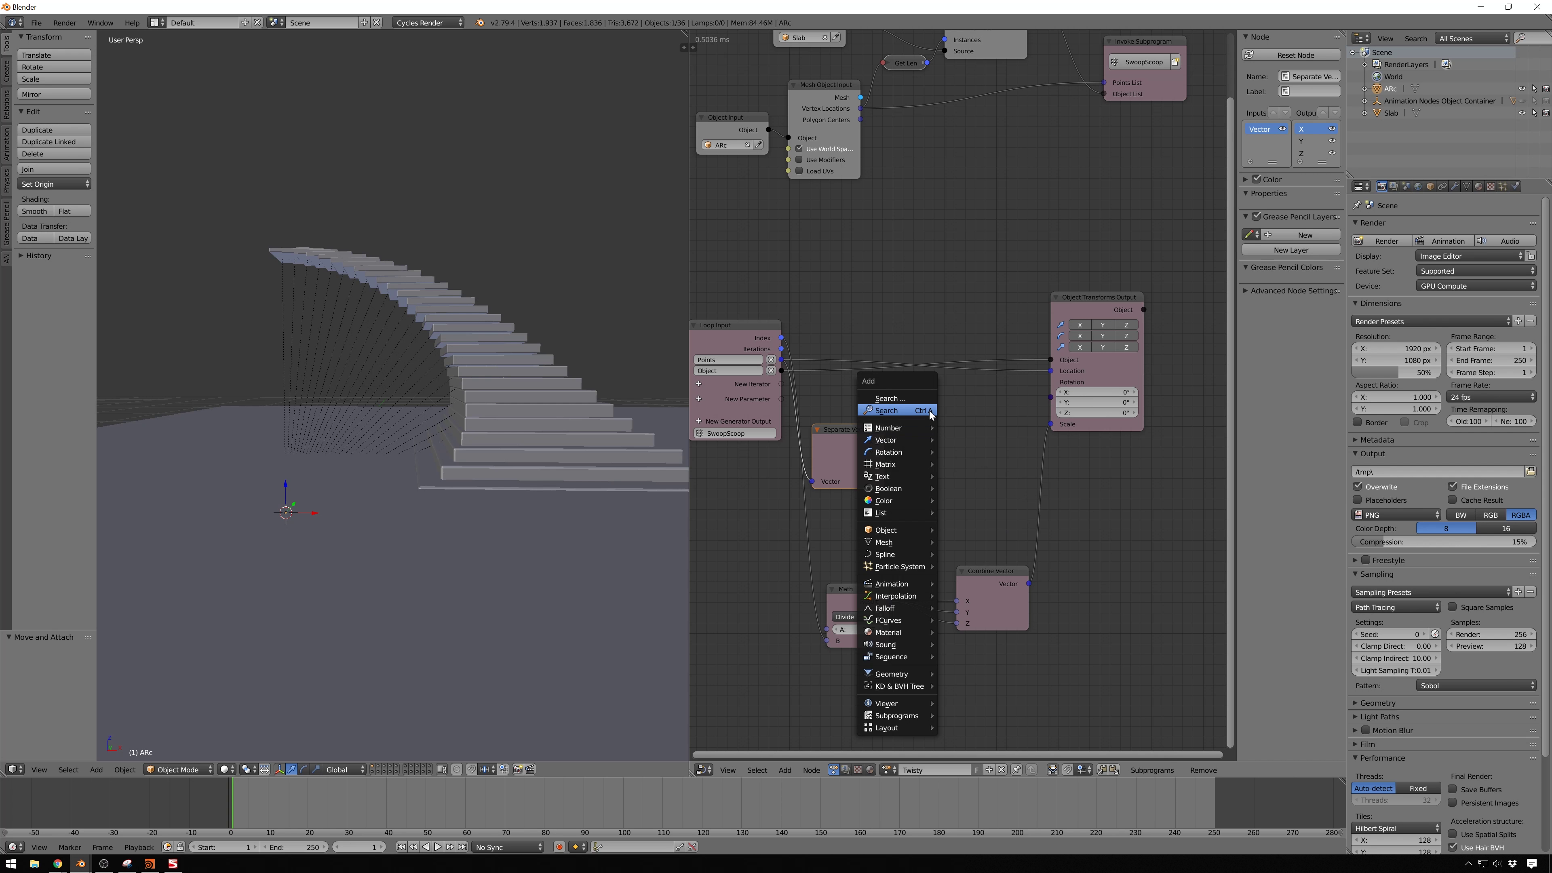
{"action": "left_click", "coordinate": [886, 410]}
{"action": "type", "text": "q"}
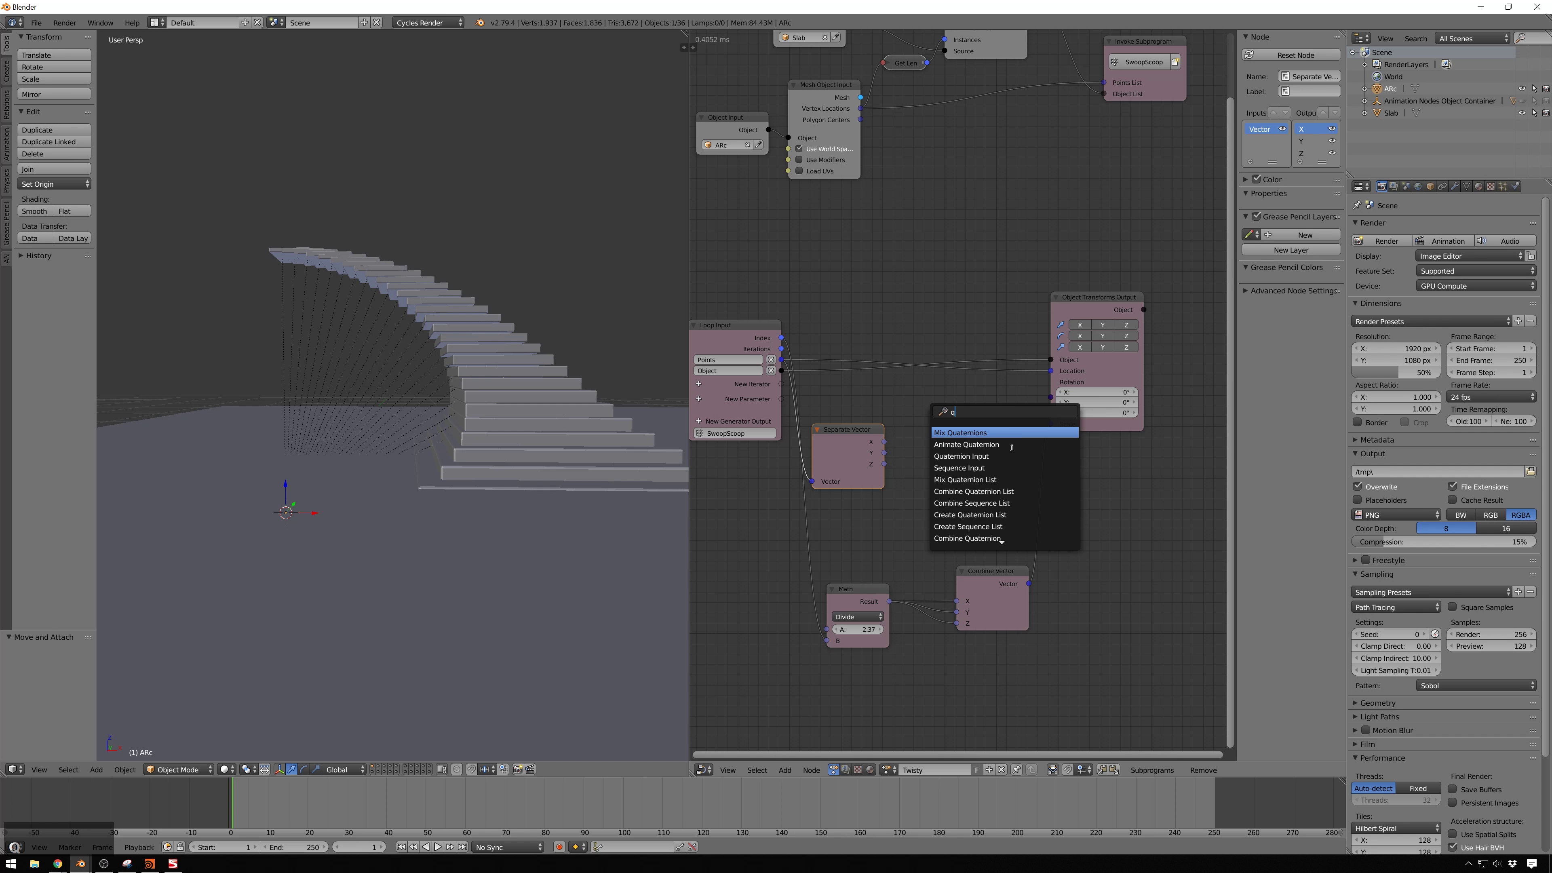
{"action": "type", "text": "ua"}
{"action": "key", "text": "Down"}
{"action": "key", "text": "Down"}
{"action": "key", "text": "Down"}
{"action": "key", "text": "Down"}
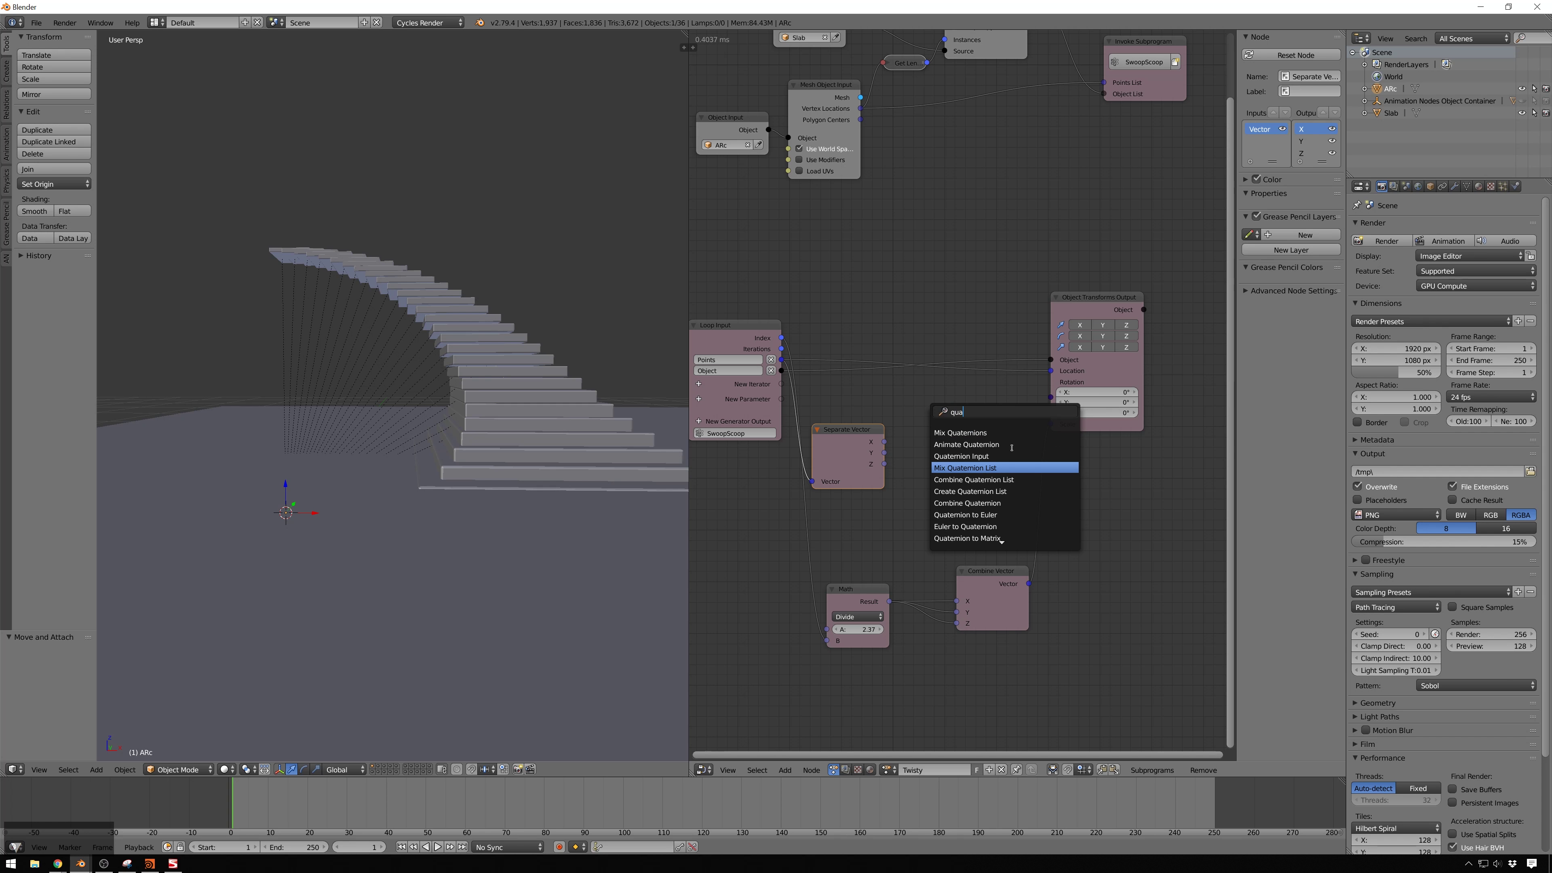
{"action": "key", "text": "Down"}
{"action": "key", "text": "Down"}
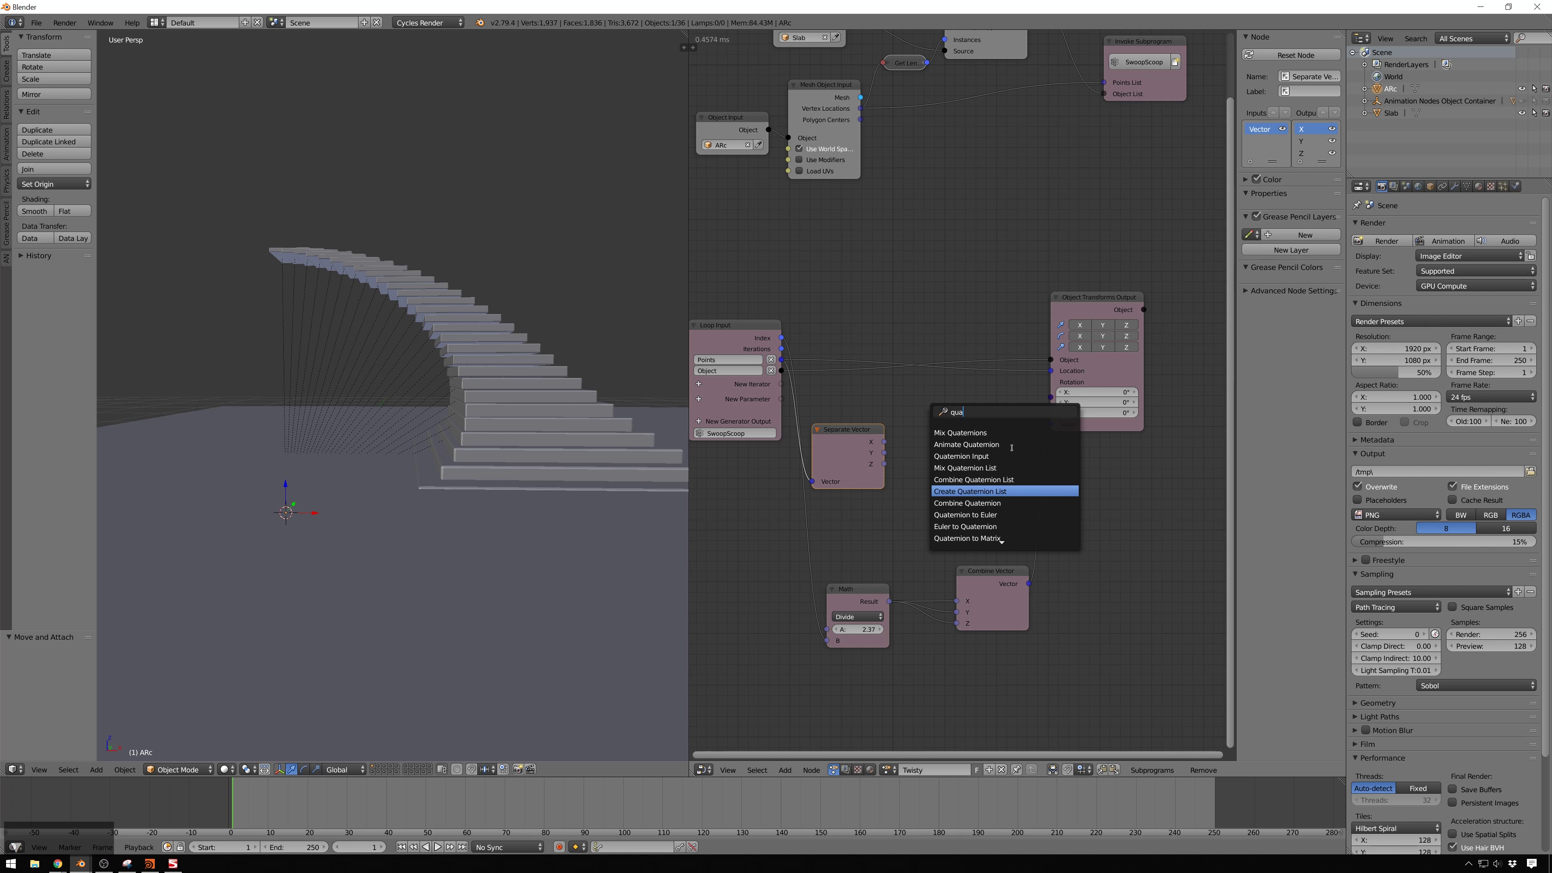
{"action": "key", "text": "Return"}
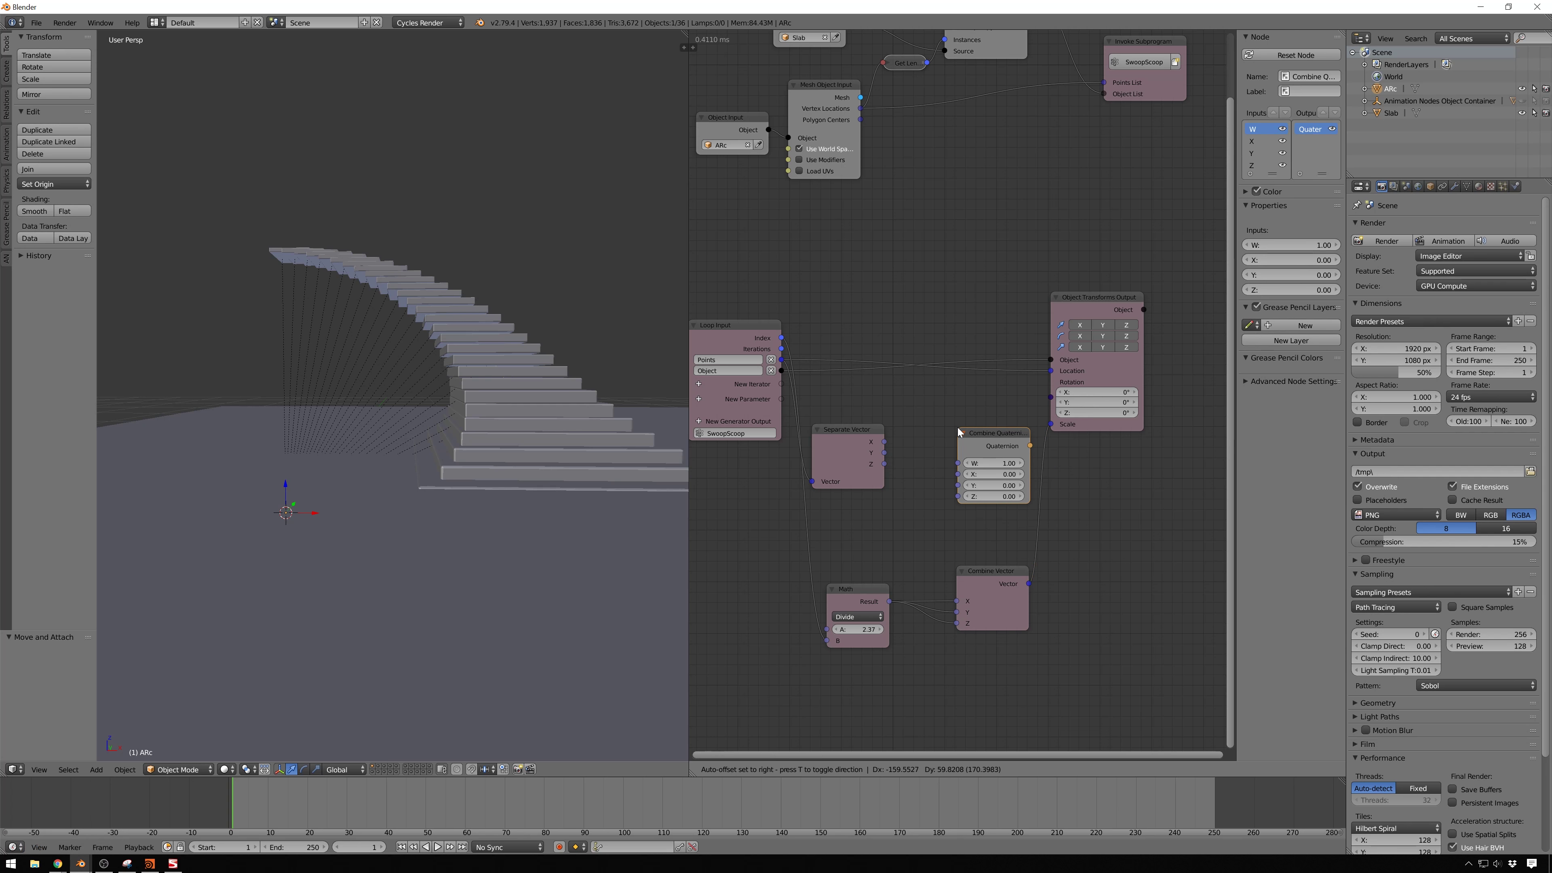
{"action": "left_click", "coordinate": [914, 413]}
Connect Separate Vector's Z output to the Combine Quaternion's W input
{"action": "left_click_drag", "start_coordinate": [854, 454], "coordinate": [848, 453]}
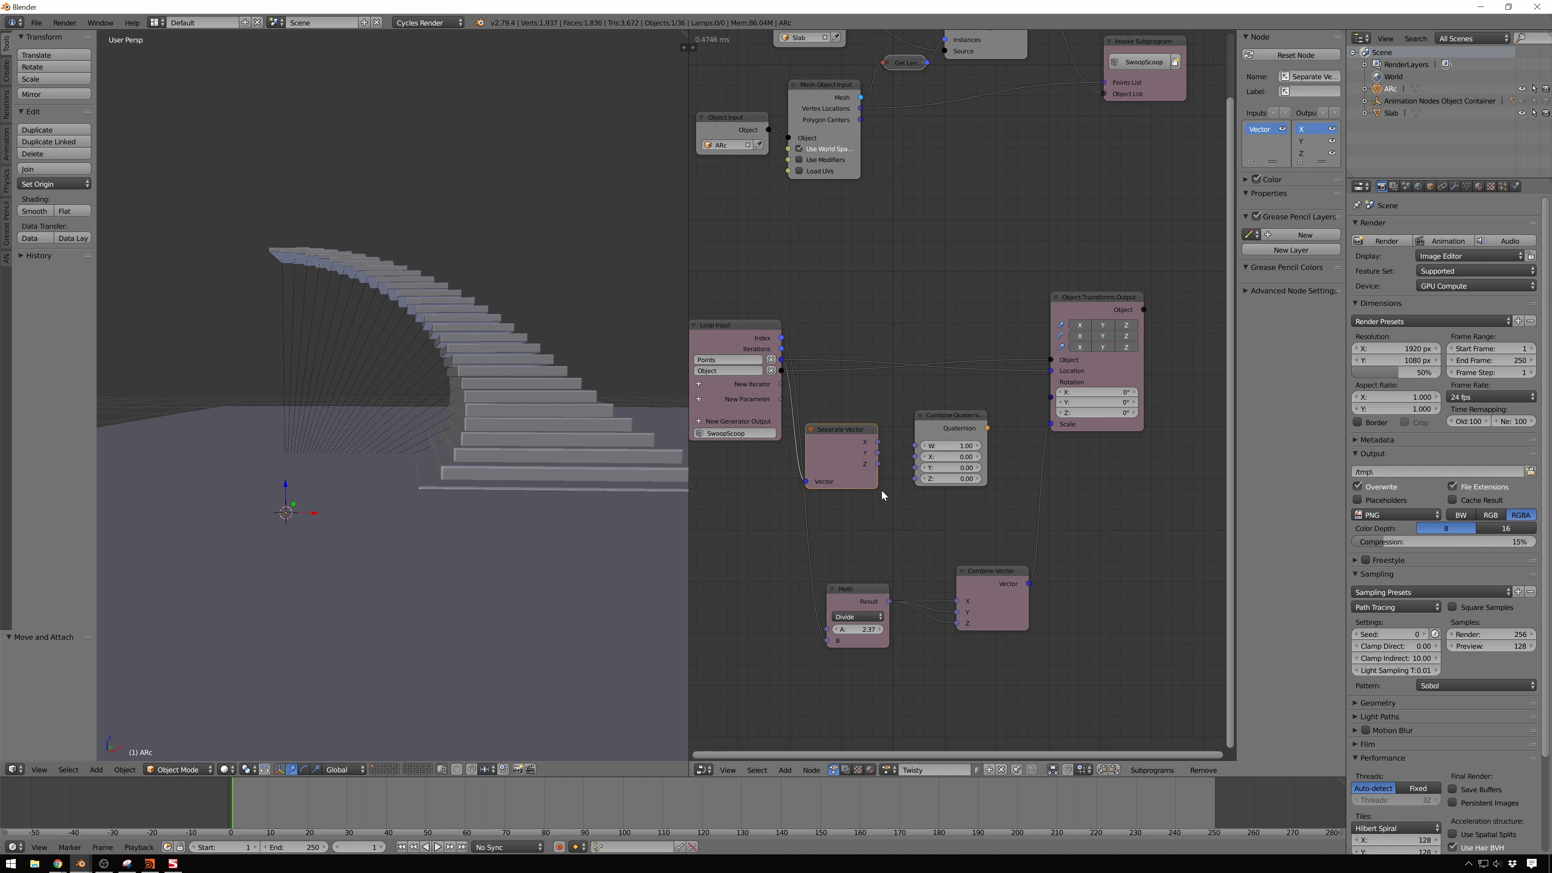
{"action": "left_click_drag", "start_coordinate": [849, 465], "coordinate": [844, 452]}
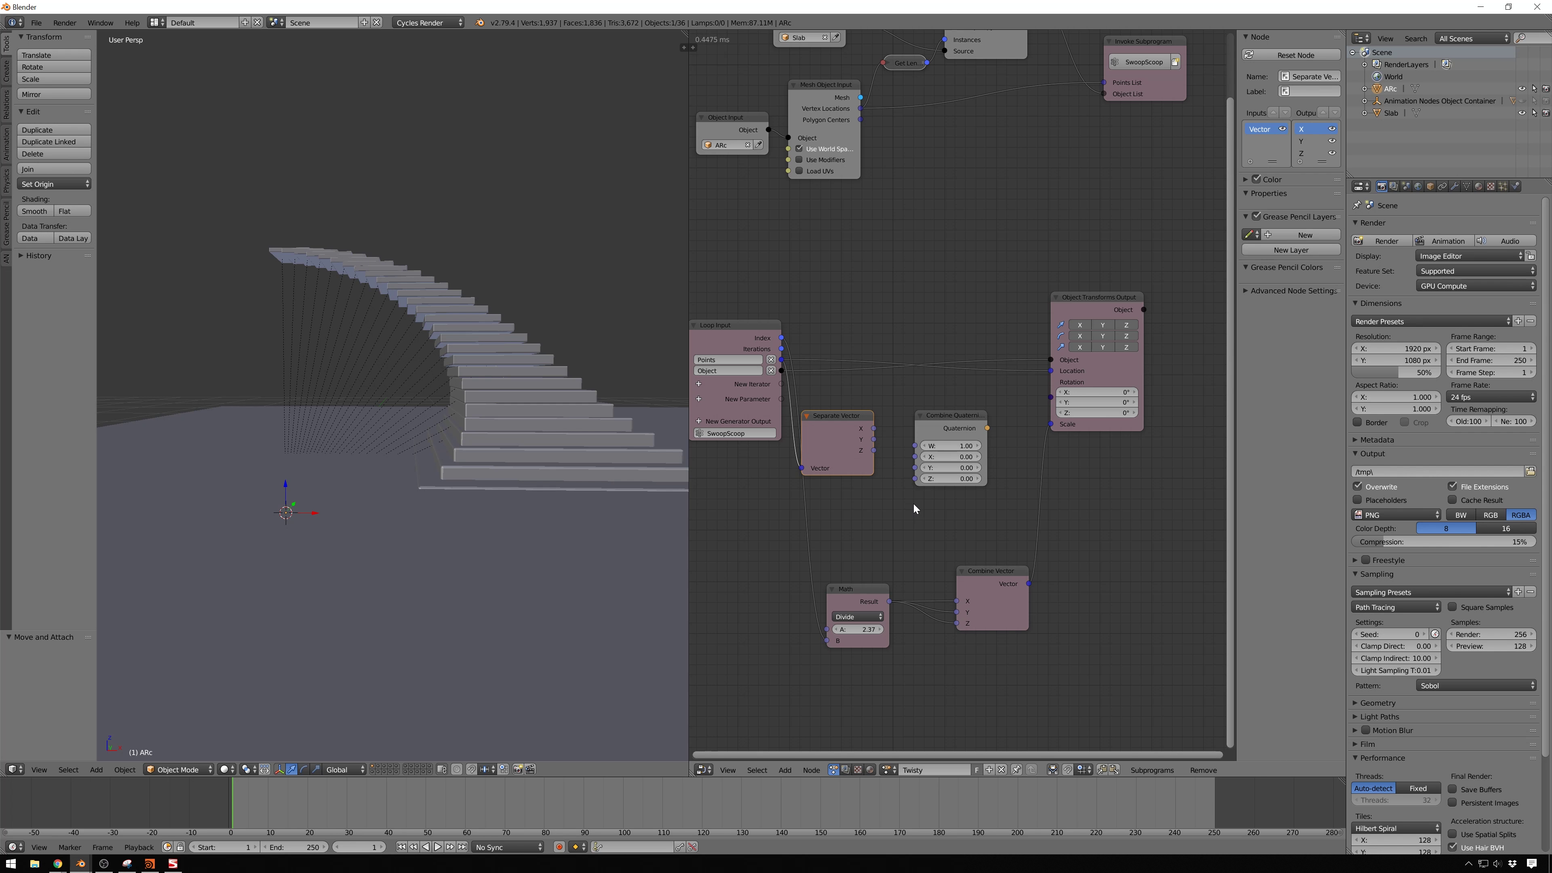
{"action": "left_click_drag", "start_coordinate": [875, 451], "coordinate": [928, 486]}
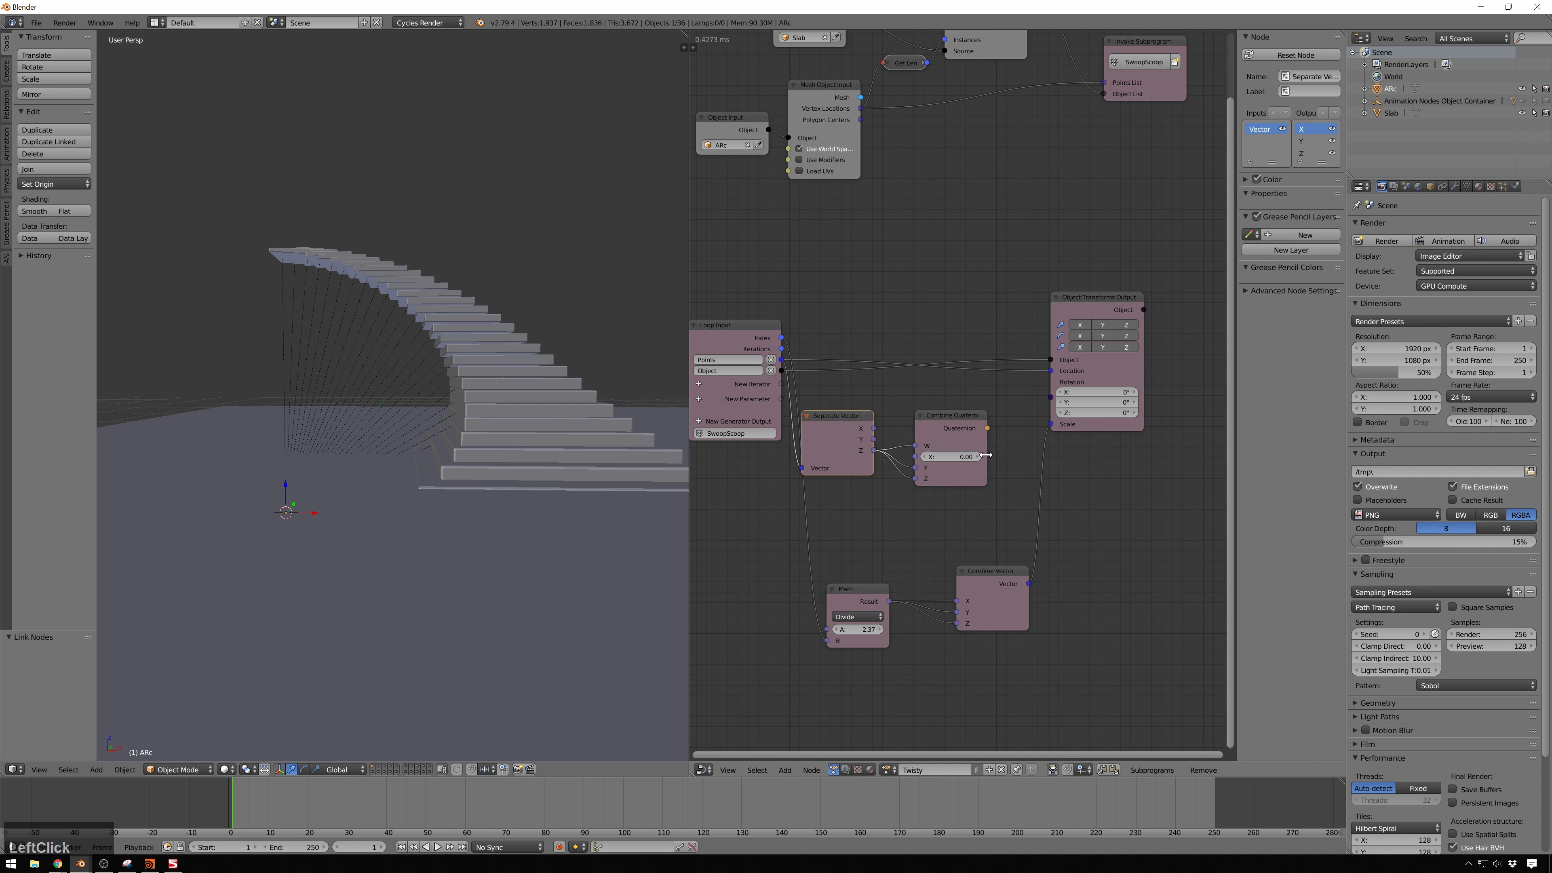
{"action": "mouse_move", "coordinate": [964, 424]}
{"action": "left_mouse_down"}
{"action": "mouse_move", "coordinate": [1068, 394]}
{"action": "mouse_move", "coordinate": [1028, 466]}
{"action": "mouse_move", "coordinate": [955, 414]}
{"action": "left_mouse_up"}
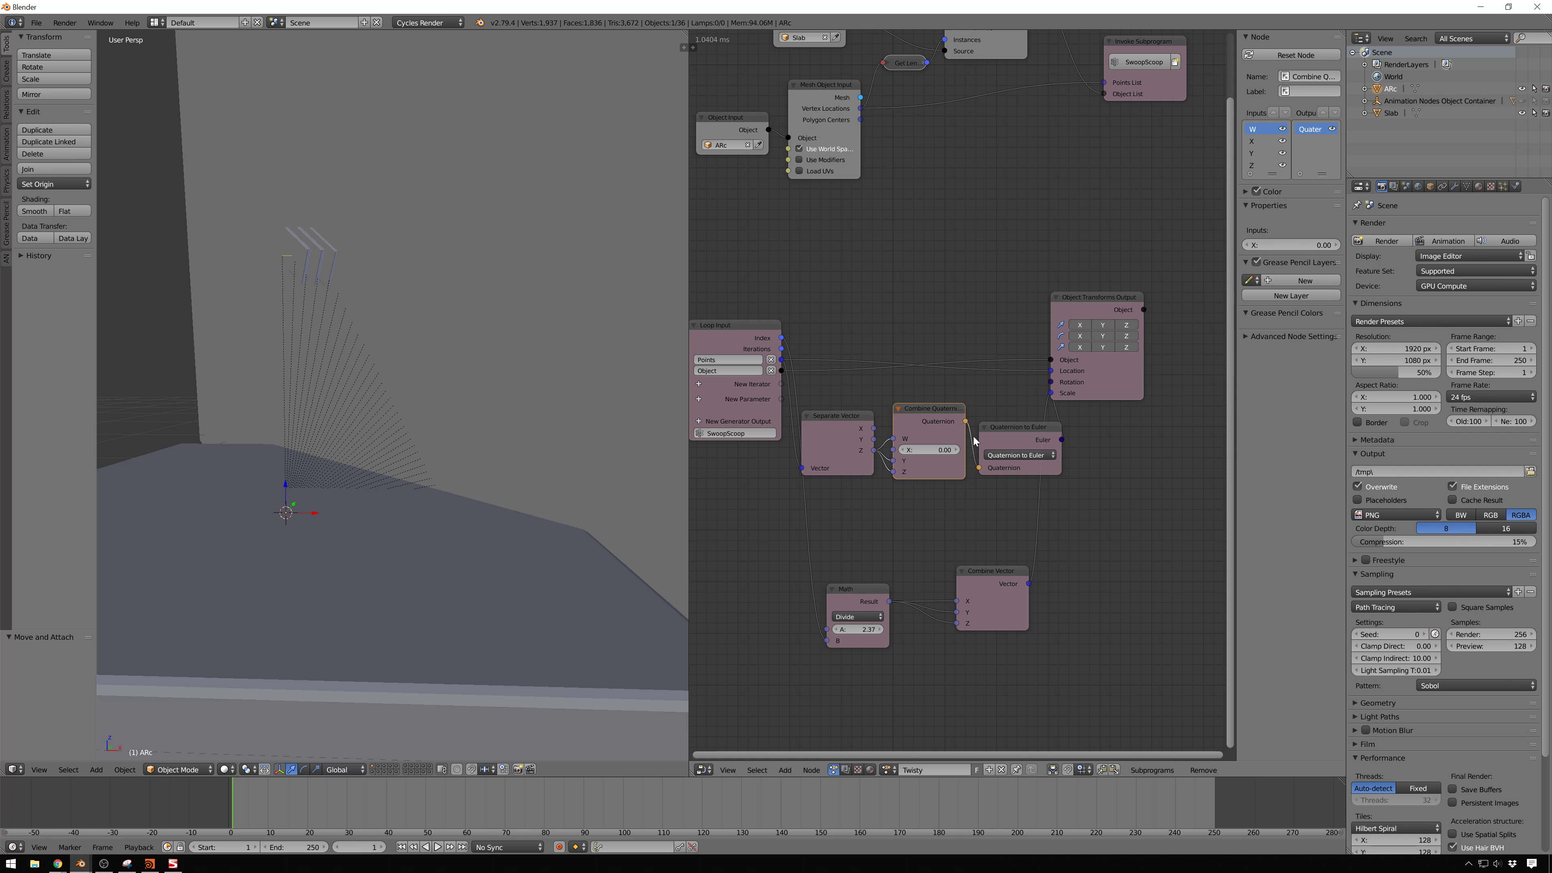
Set the quaternion's remaining component to 1 and check the twisted slab copies
{"action": "left_click", "coordinate": [940, 449]}
{"action": "type", "text": "1"}
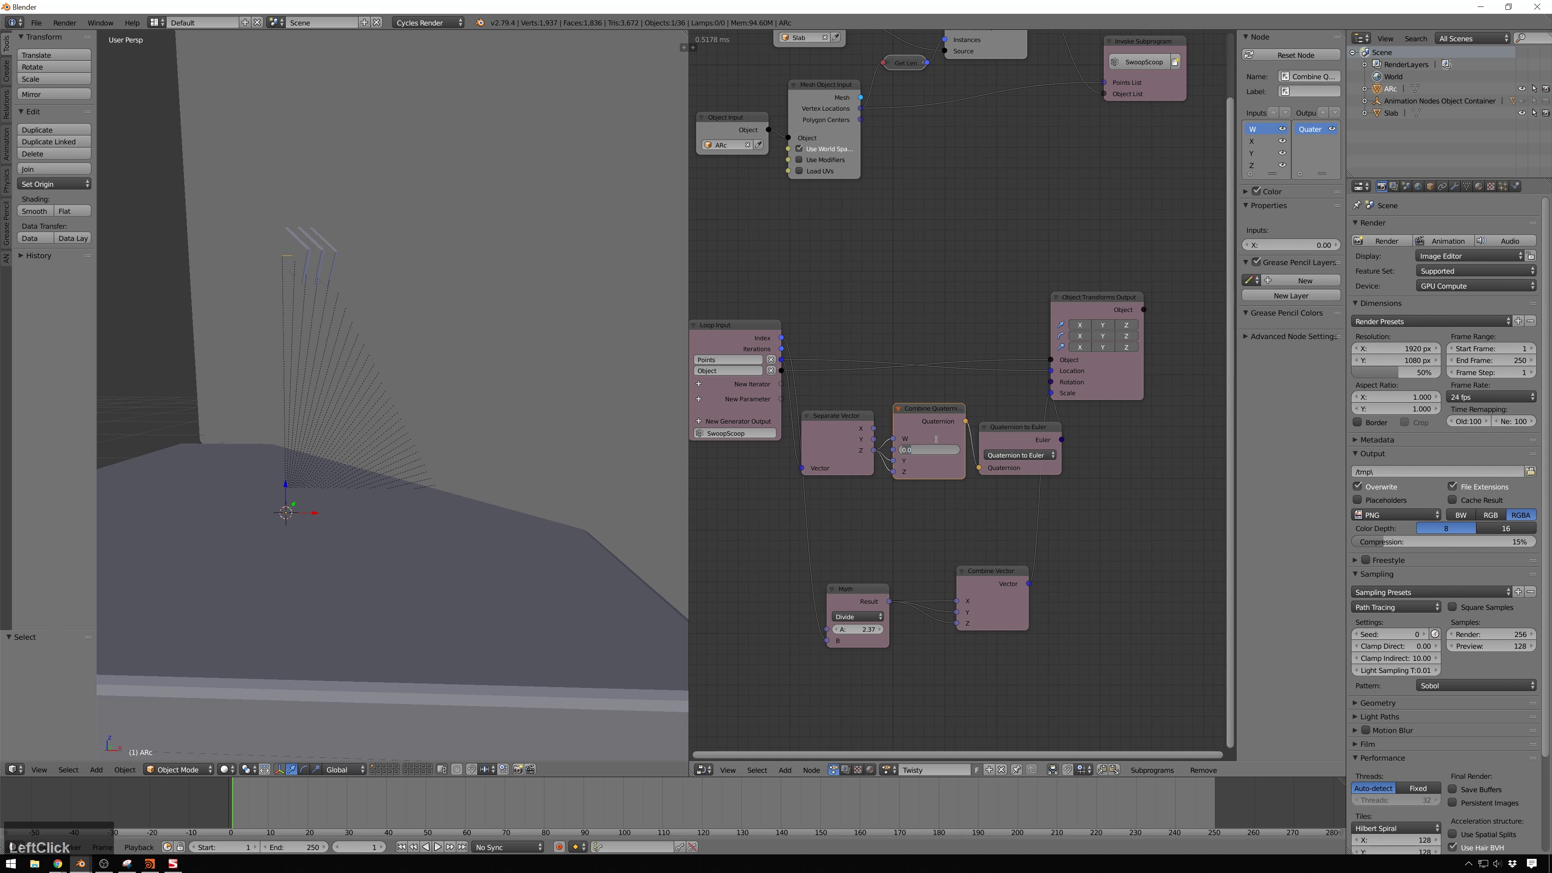
{"action": "key", "text": "KP_Enter"}
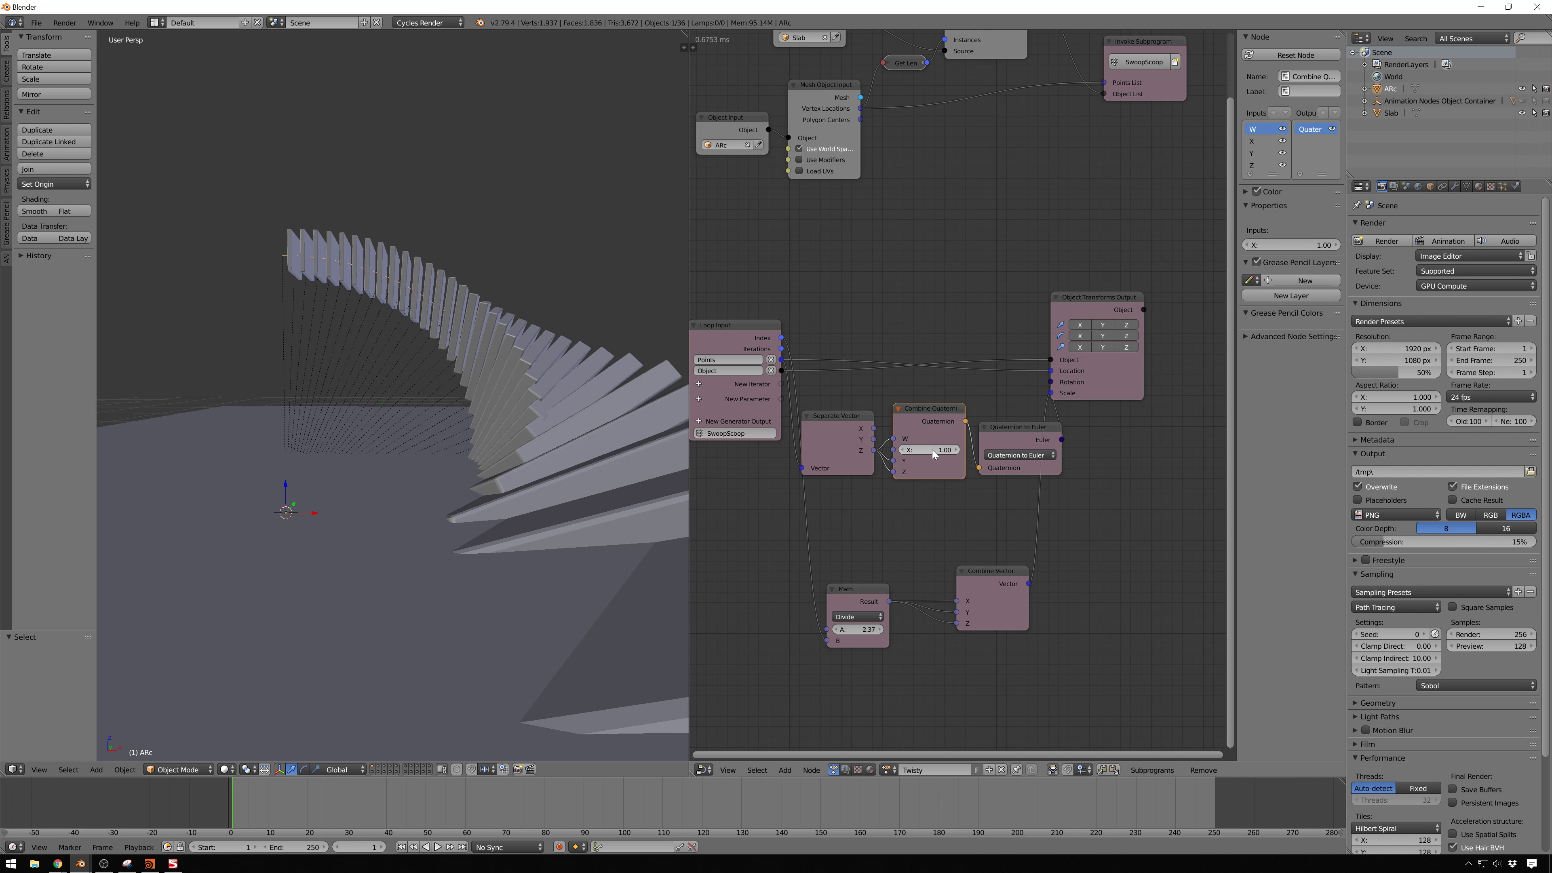
{"action": "mouse_move", "coordinate": [929, 449]}
{"action": "left_mouse_down"}
{"action": "mouse_move", "coordinate": [898, 449]}
{"action": "mouse_move", "coordinate": [928, 450]}
{"action": "left_mouse_up"}
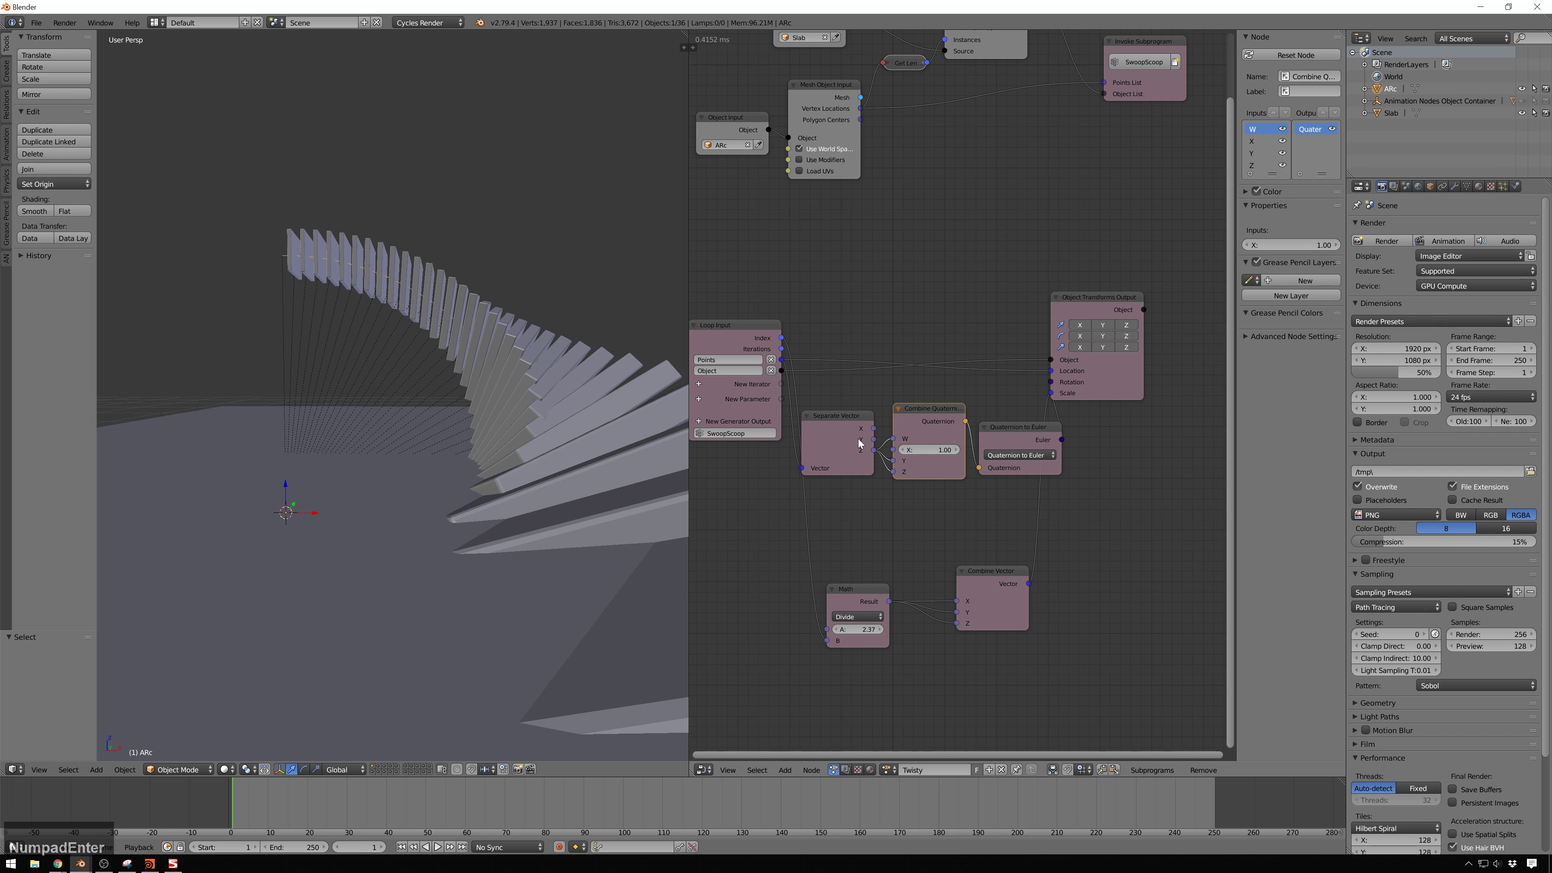
{"action": "scroll", "coordinate": [794, 422], "scroll_direction": "down", "scroll_amount": 1}
{"action": "scroll", "coordinate": [633, 394], "scroll_direction": "down", "scroll_amount": 4}
{"action": "scroll", "coordinate": [421, 311], "scroll_direction": "up", "scroll_amount": 5}
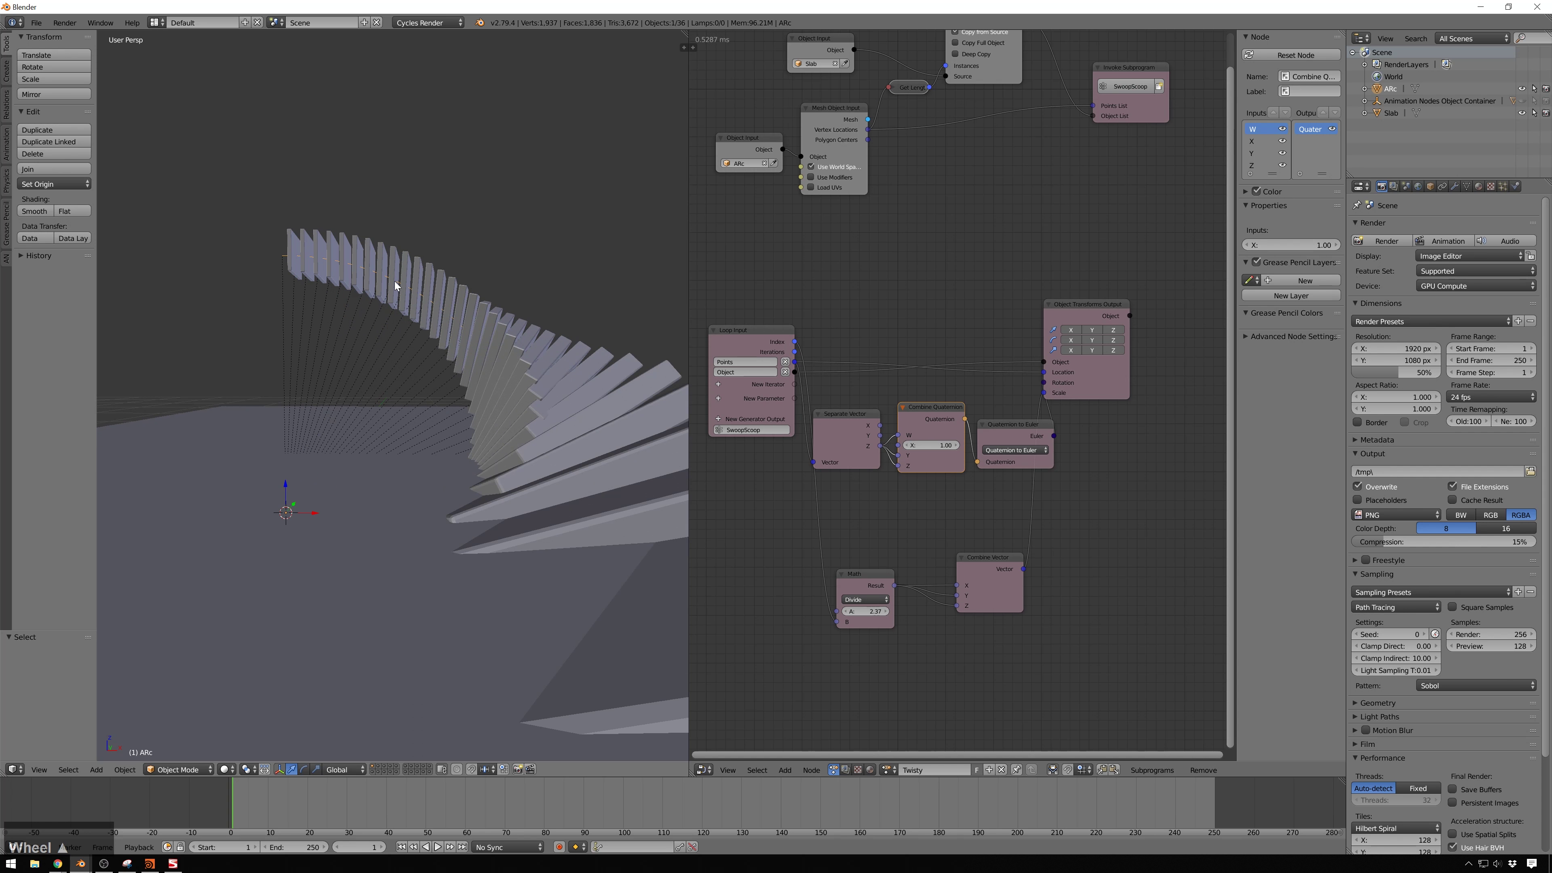
Rearrange the Divide and Loop Input nodes, adding a reroute on the Divide output link
{"action": "middle_click_drag", "start_coordinate": [394, 281], "coordinate": [525, 310]}
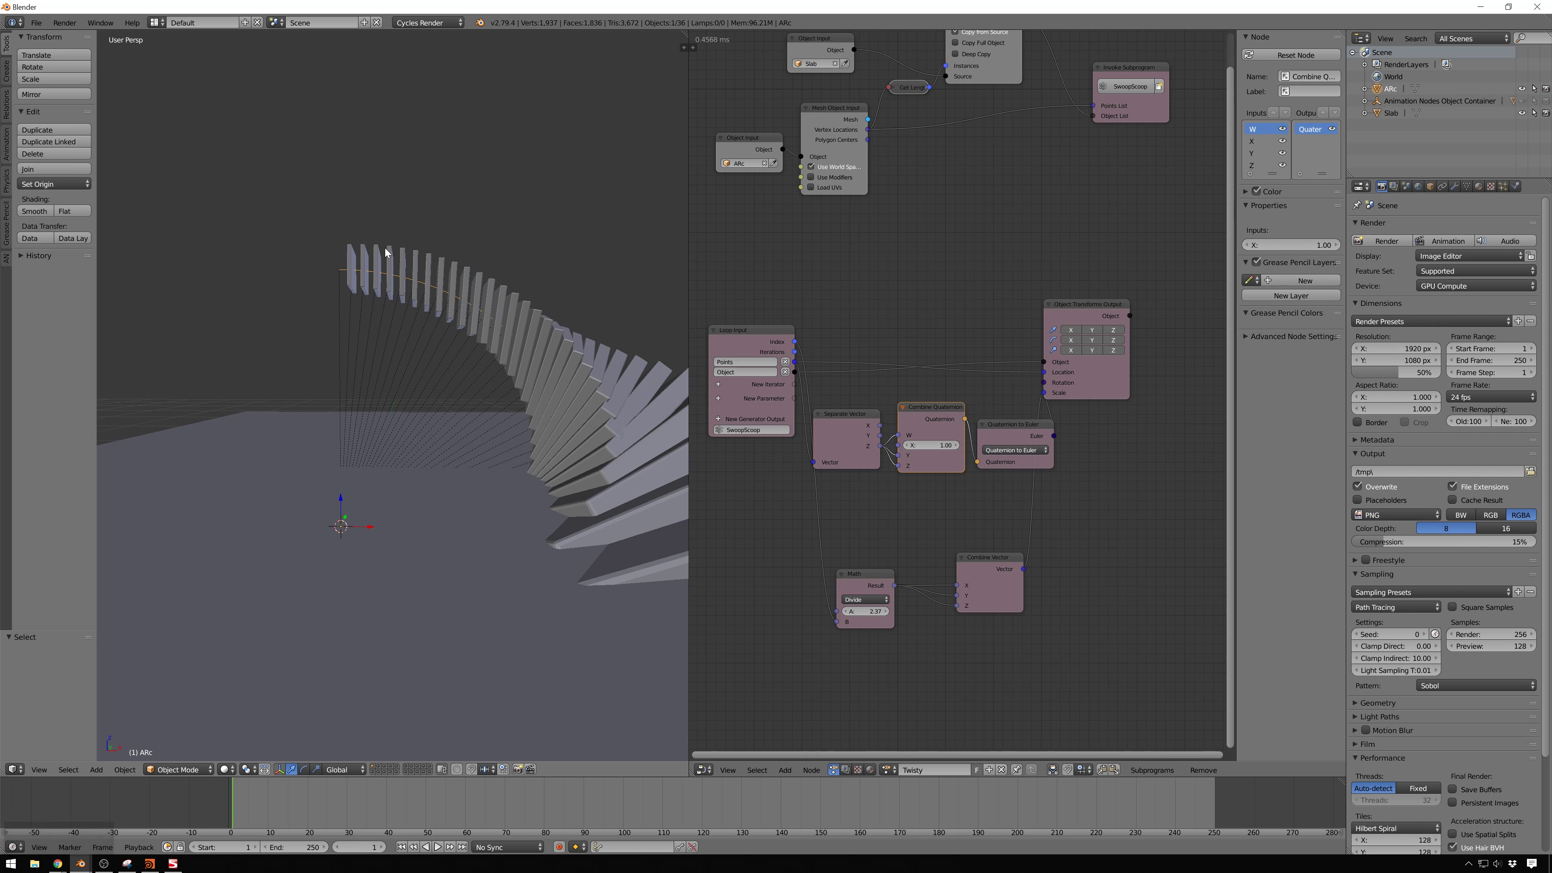
{"action": "mouse_move", "coordinate": [856, 607]}
{"action": "left_mouse_down"}
{"action": "mouse_move", "coordinate": [898, 607]}
{"action": "mouse_move", "coordinate": [849, 607]}
{"action": "mouse_move", "coordinate": [864, 607]}
{"action": "left_mouse_up"}
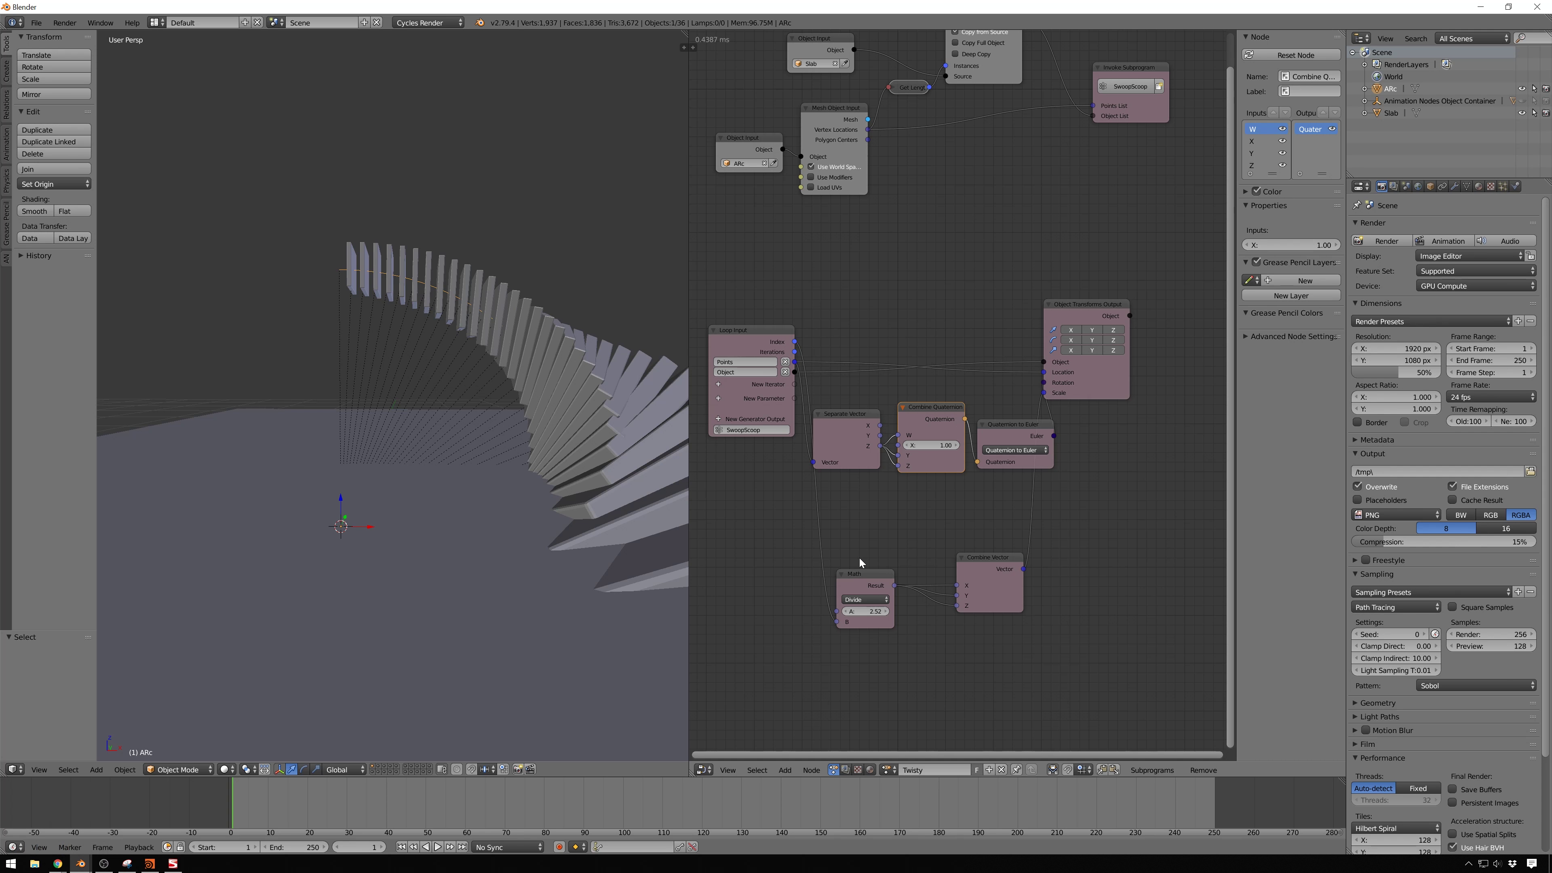
{"action": "left_click_drag", "start_coordinate": [879, 569], "coordinate": [839, 569]}
{"action": "right_click_drag", "start_coordinate": [914, 566], "coordinate": [905, 645], "text": "shift"}
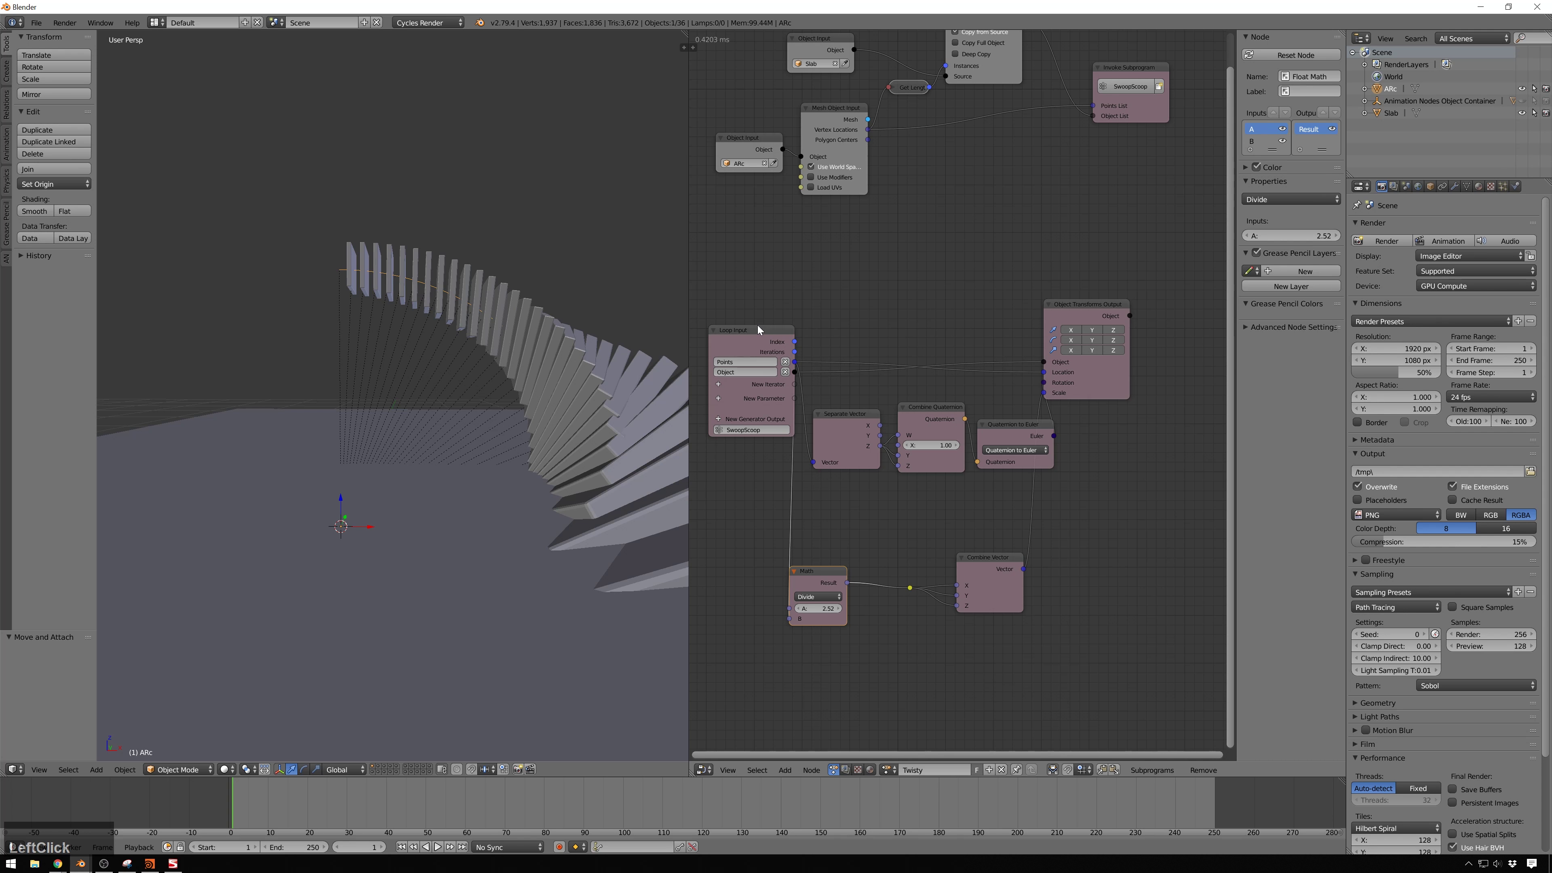
{"action": "left_click_drag", "start_coordinate": [758, 330], "coordinate": [703, 333]}
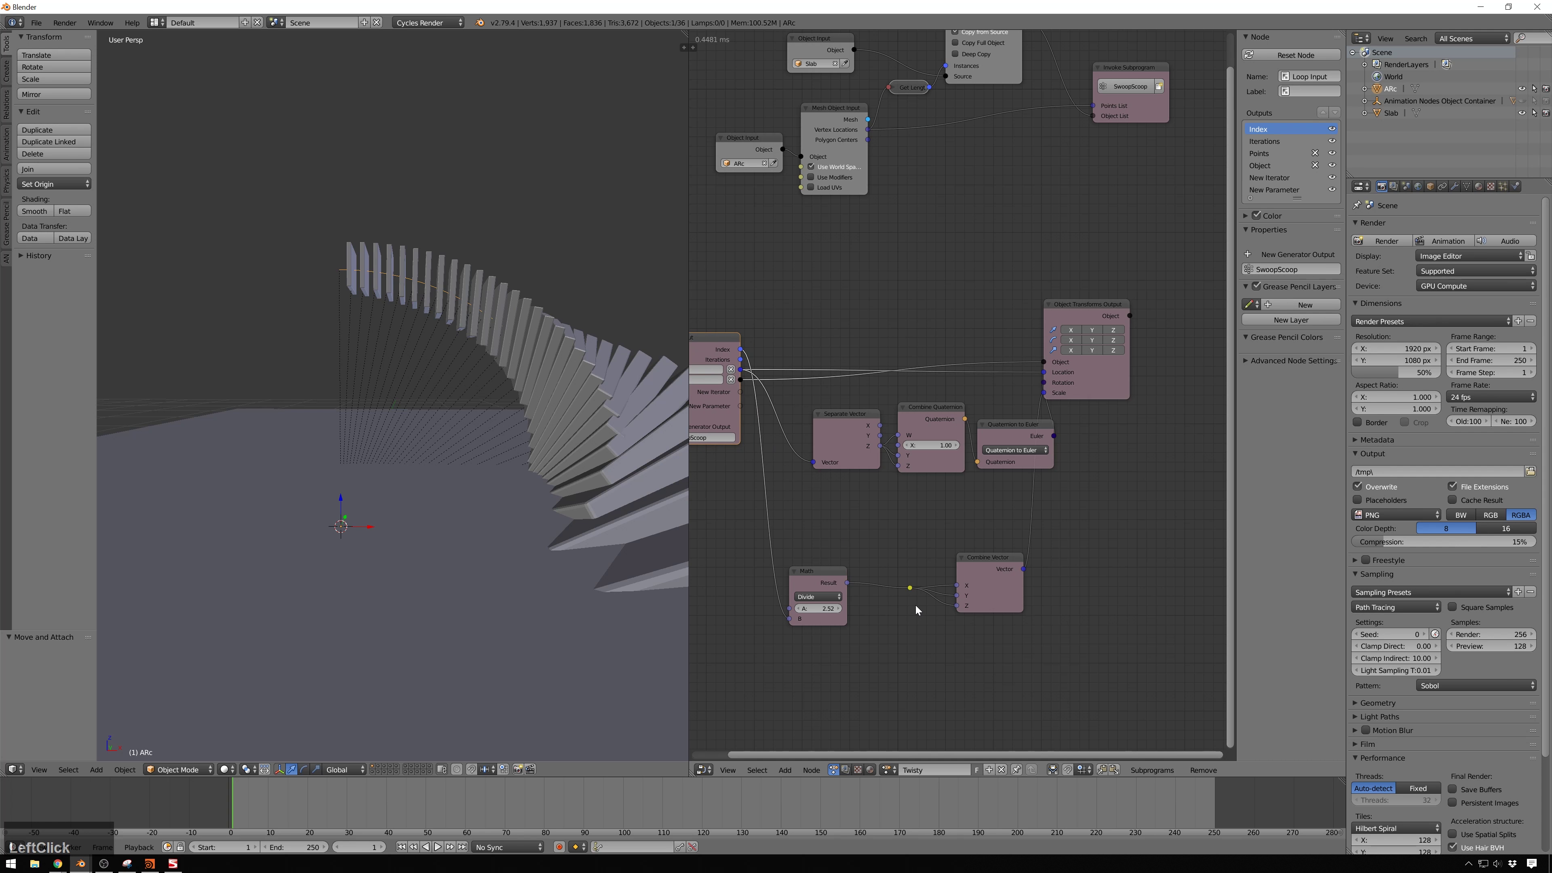
Insert a Square Root Math node after Divide and lower Divide's A to 0.63
{"action": "key", "text": "shift+a"}
{"action": "mouse_move", "coordinate": [908, 621]}
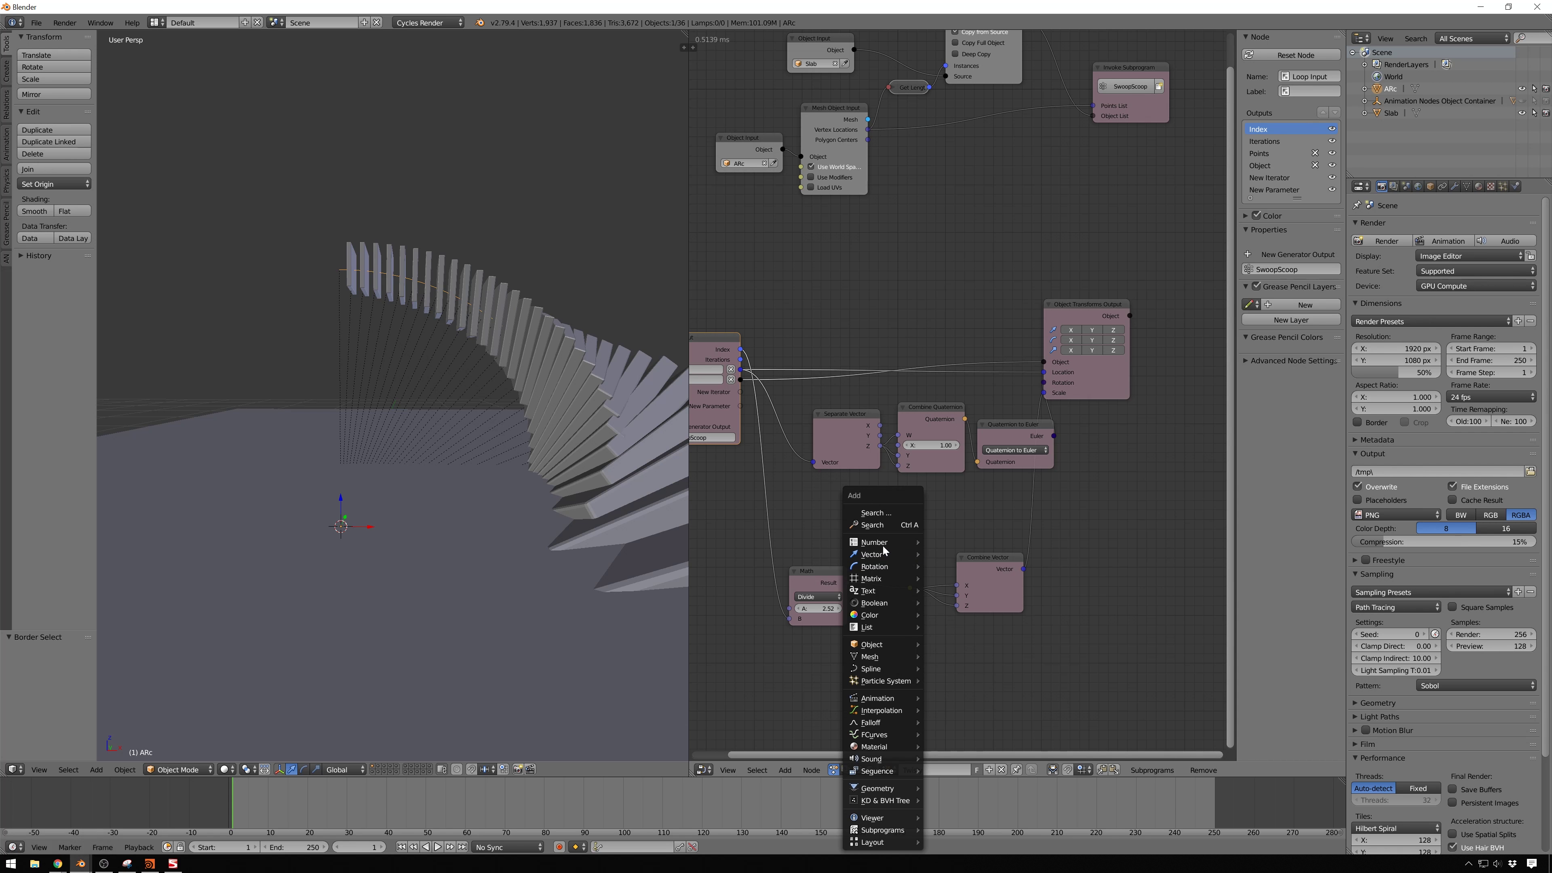
{"action": "mouse_move", "coordinate": [879, 545]}
{"action": "left_click", "coordinate": [997, 697]}
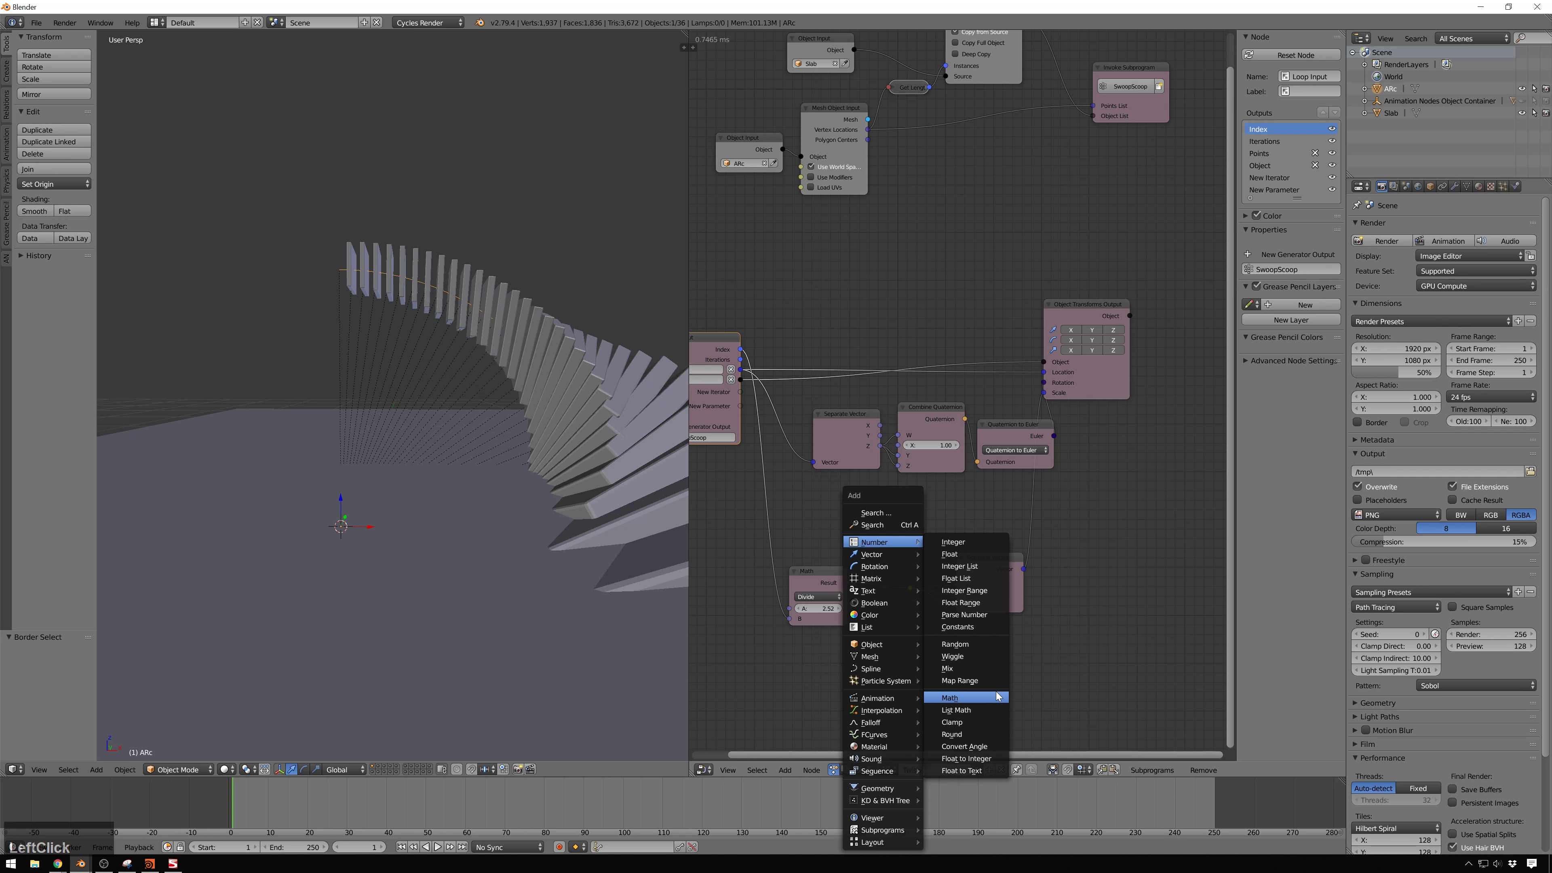
{"action": "left_click", "coordinate": [932, 651]}
{"action": "left_click", "coordinate": [935, 666]}
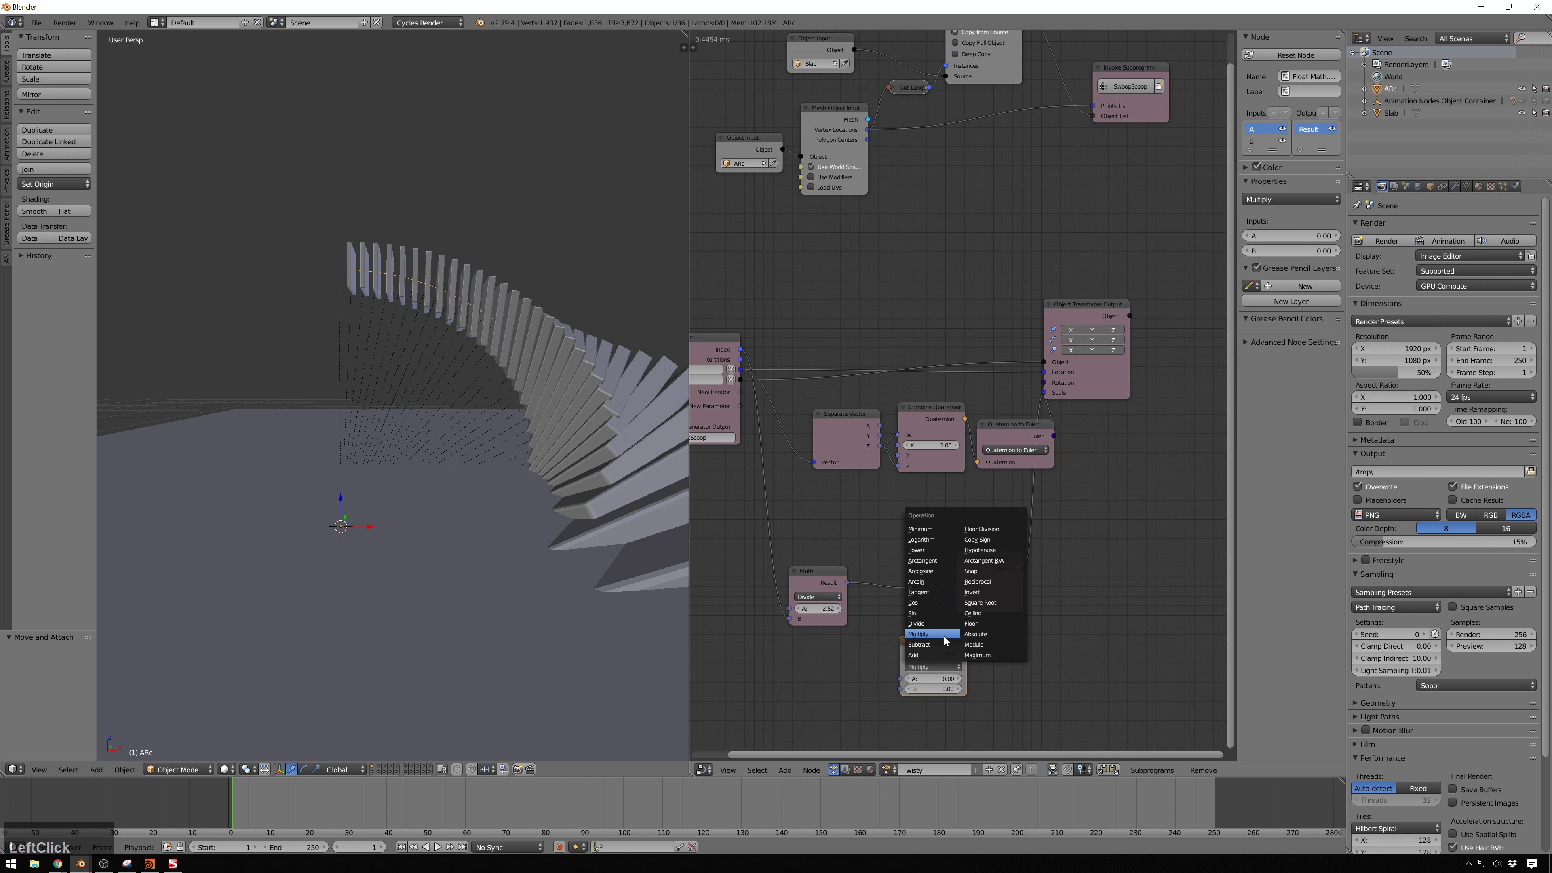
{"action": "left_click", "coordinate": [980, 603]}
{"action": "left_click_drag", "start_coordinate": [932, 651], "coordinate": [906, 579]}
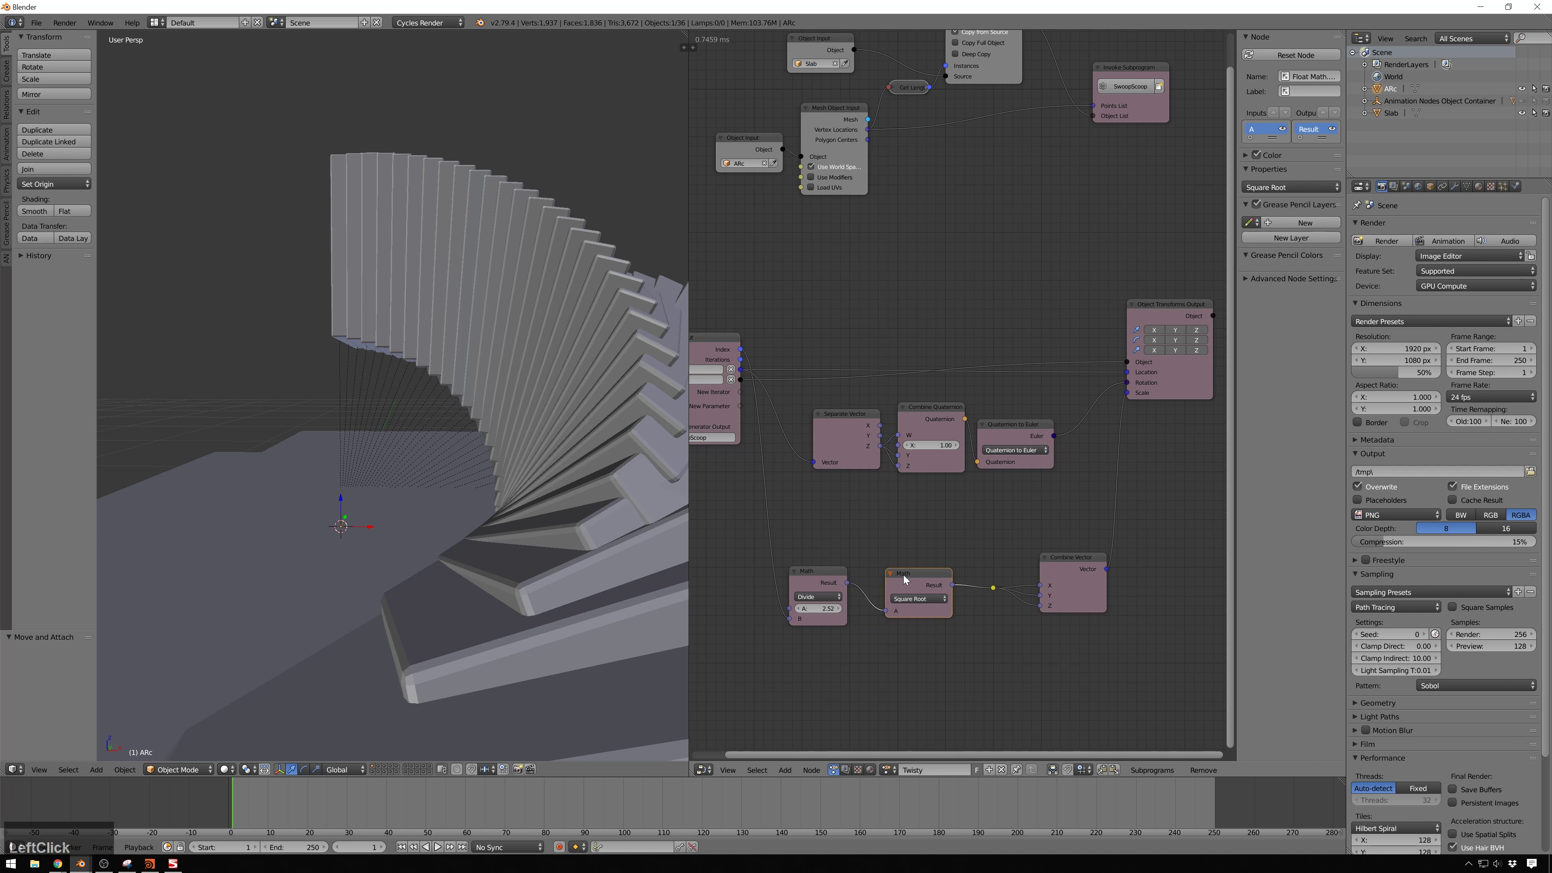
{"action": "left_click", "coordinate": [820, 608]}
{"action": "left_click_drag", "start_coordinate": [820, 609], "coordinate": [749, 608]}
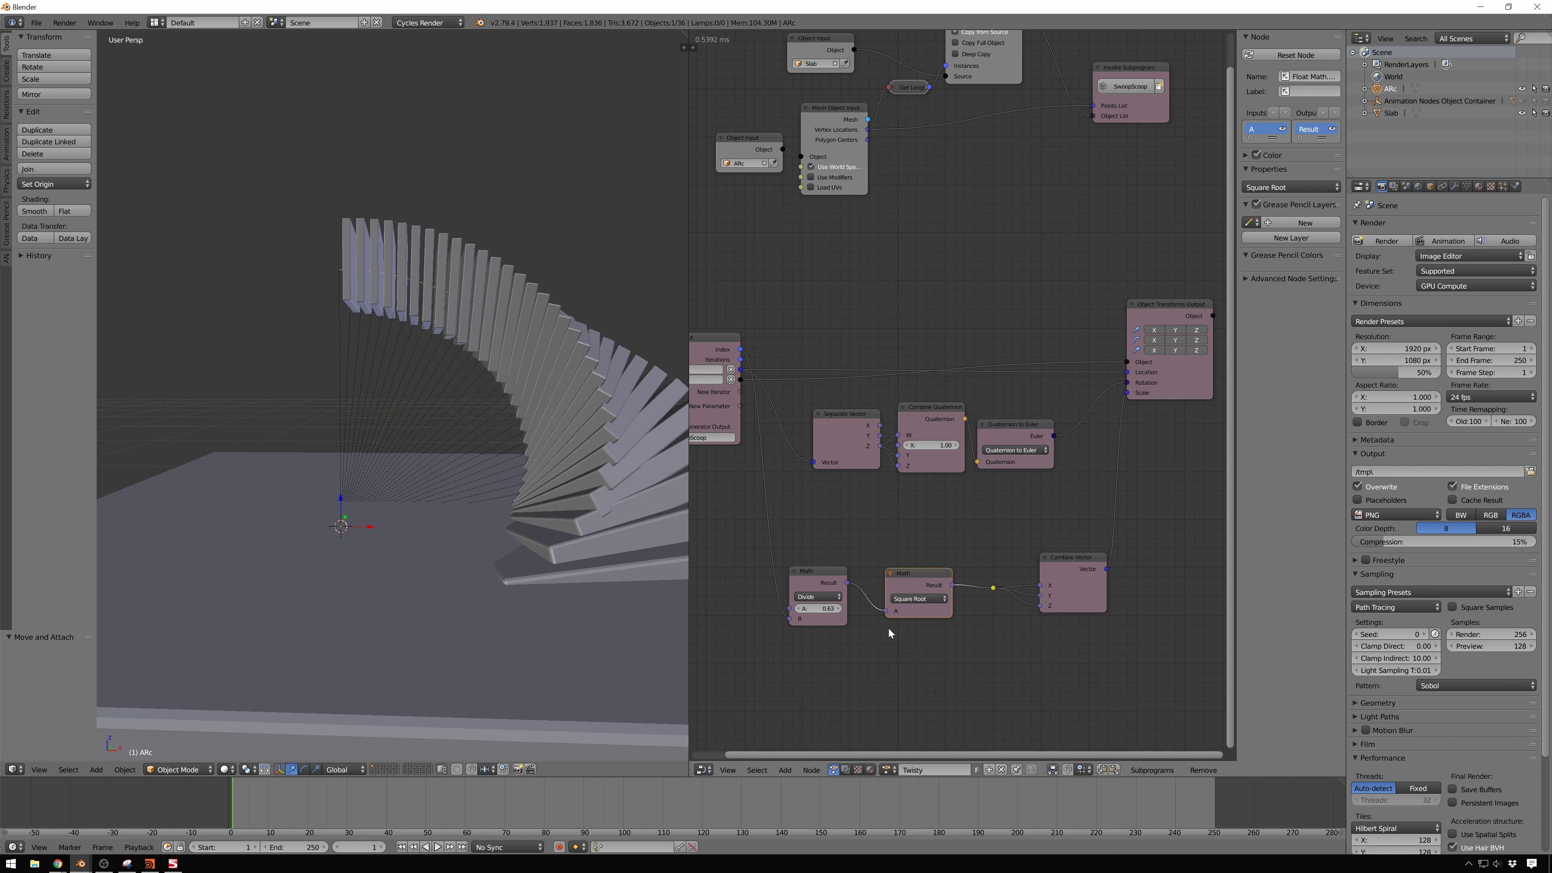
Move the Square Root node clear of Divide and adjust the reroute point
{"action": "left_click_drag", "start_coordinate": [925, 579], "coordinate": [896, 574]}
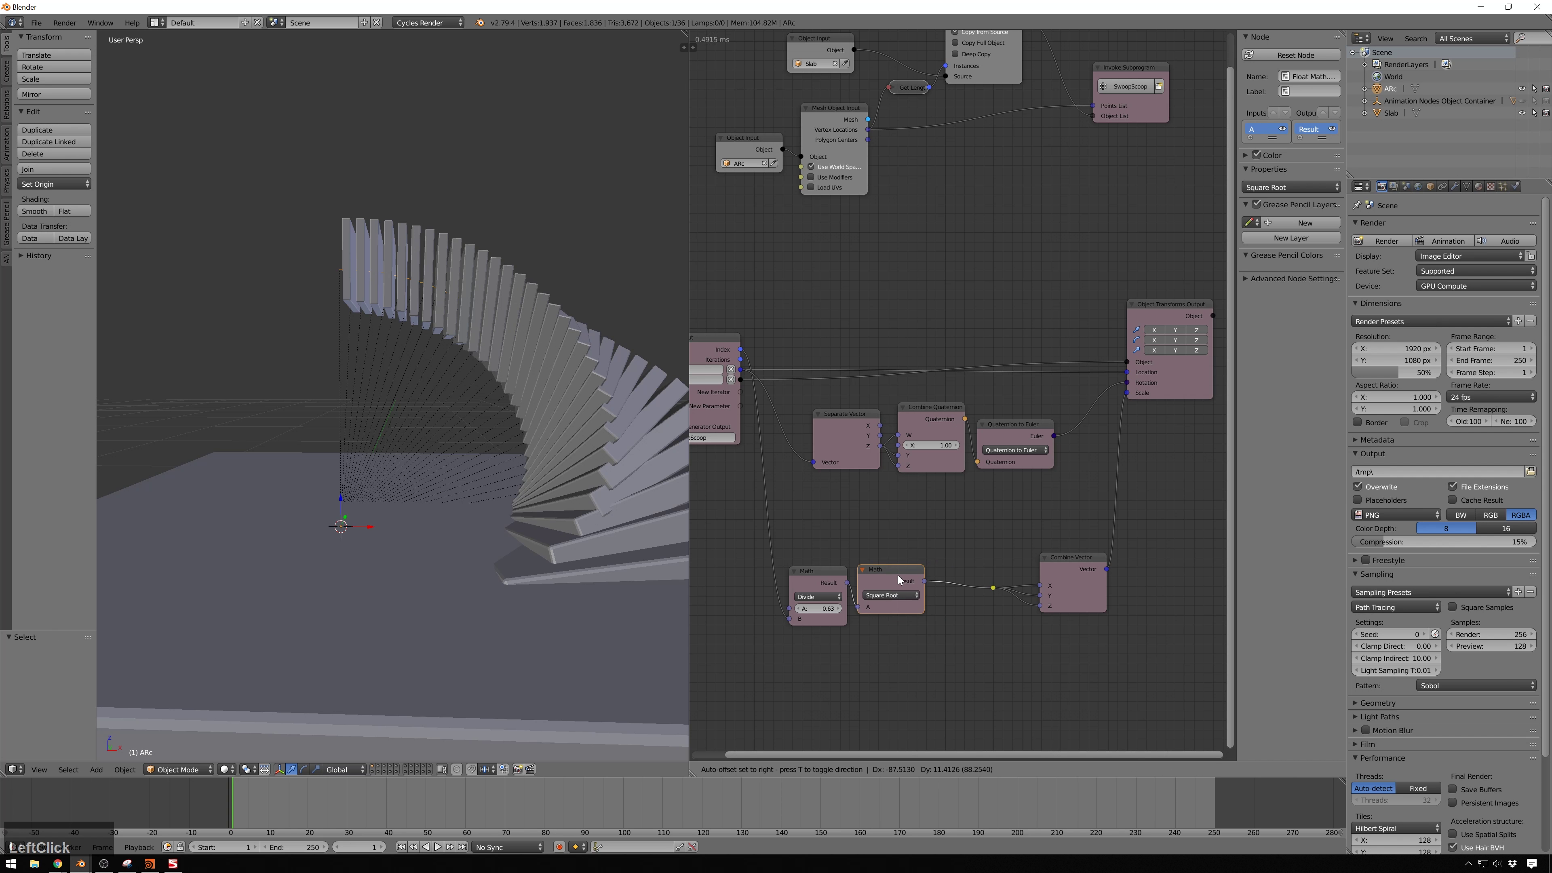
{"action": "left_click_drag", "start_coordinate": [992, 590], "coordinate": [990, 602]}
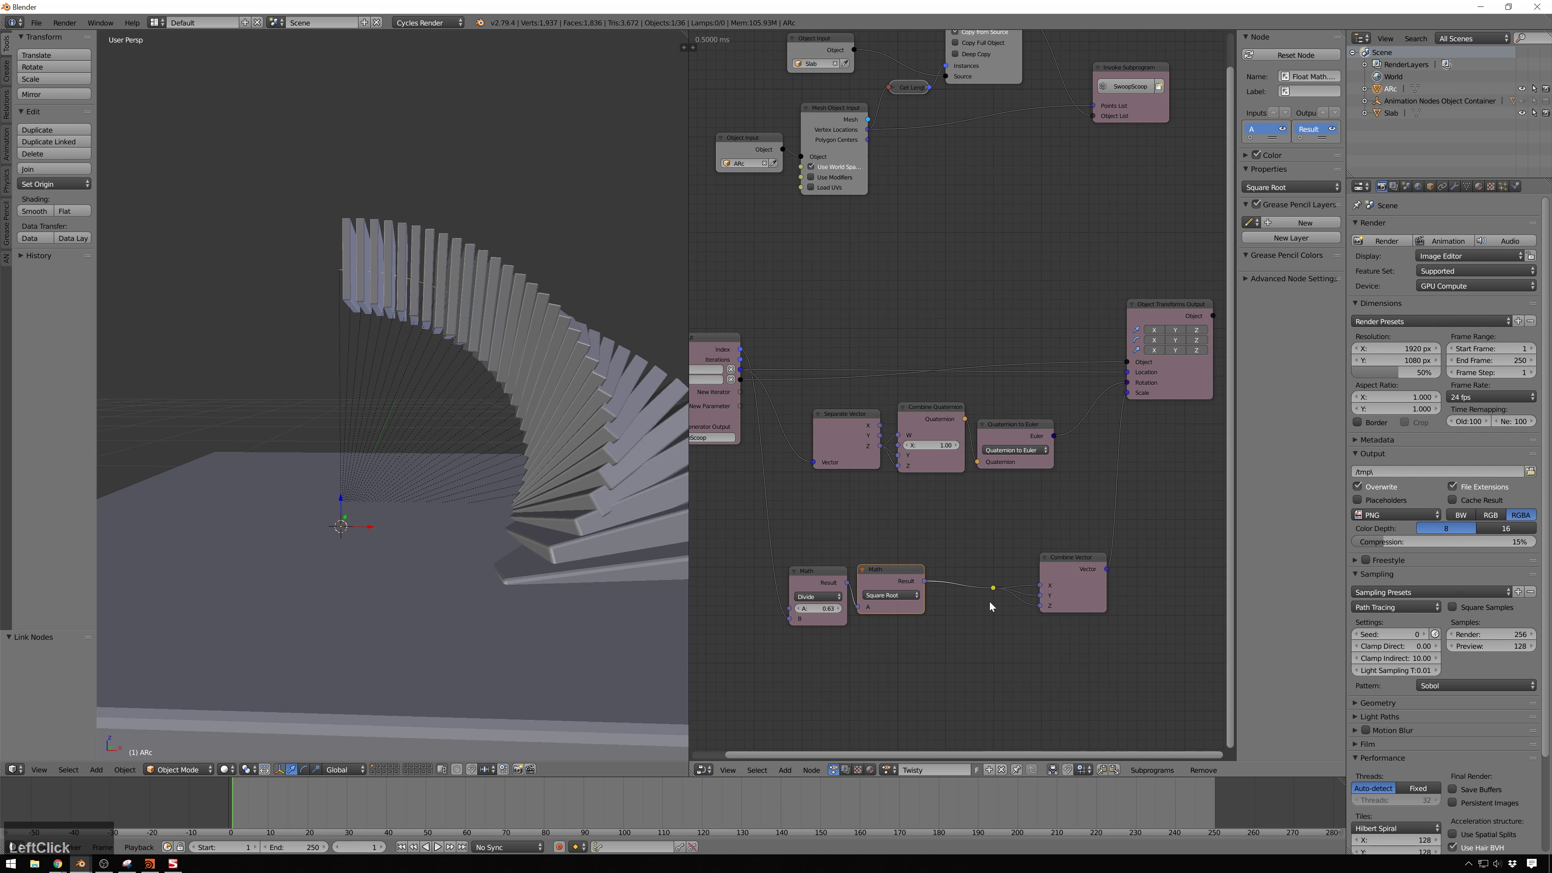
{"action": "right_click_drag", "start_coordinate": [999, 593], "coordinate": [973, 597]}
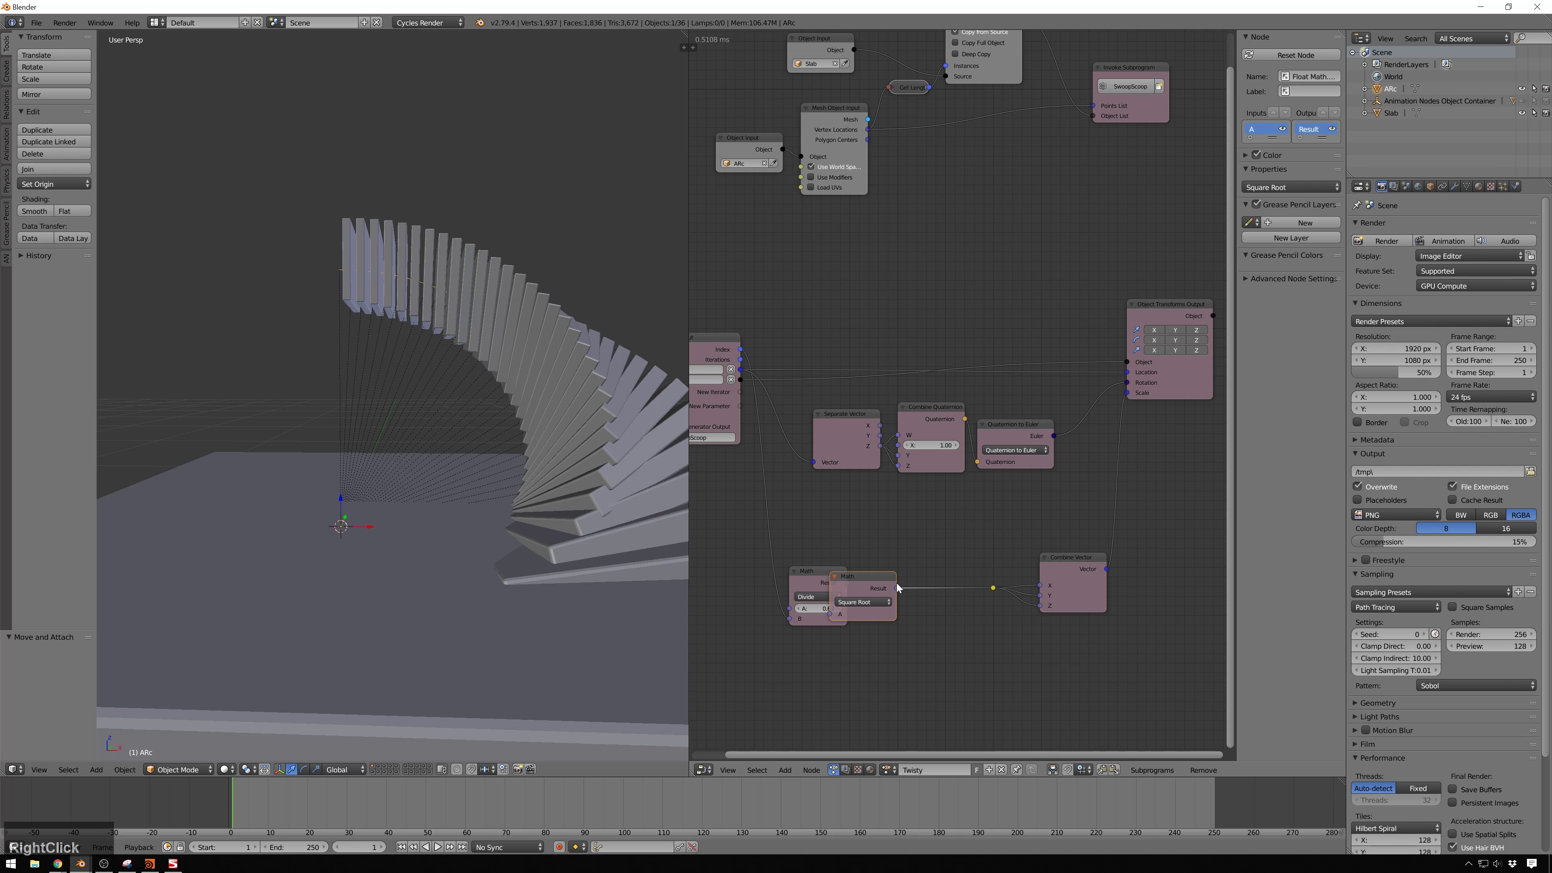
{"action": "left_click_drag", "start_coordinate": [896, 587], "coordinate": [963, 586]}
{"action": "left_click", "coordinate": [915, 579]}
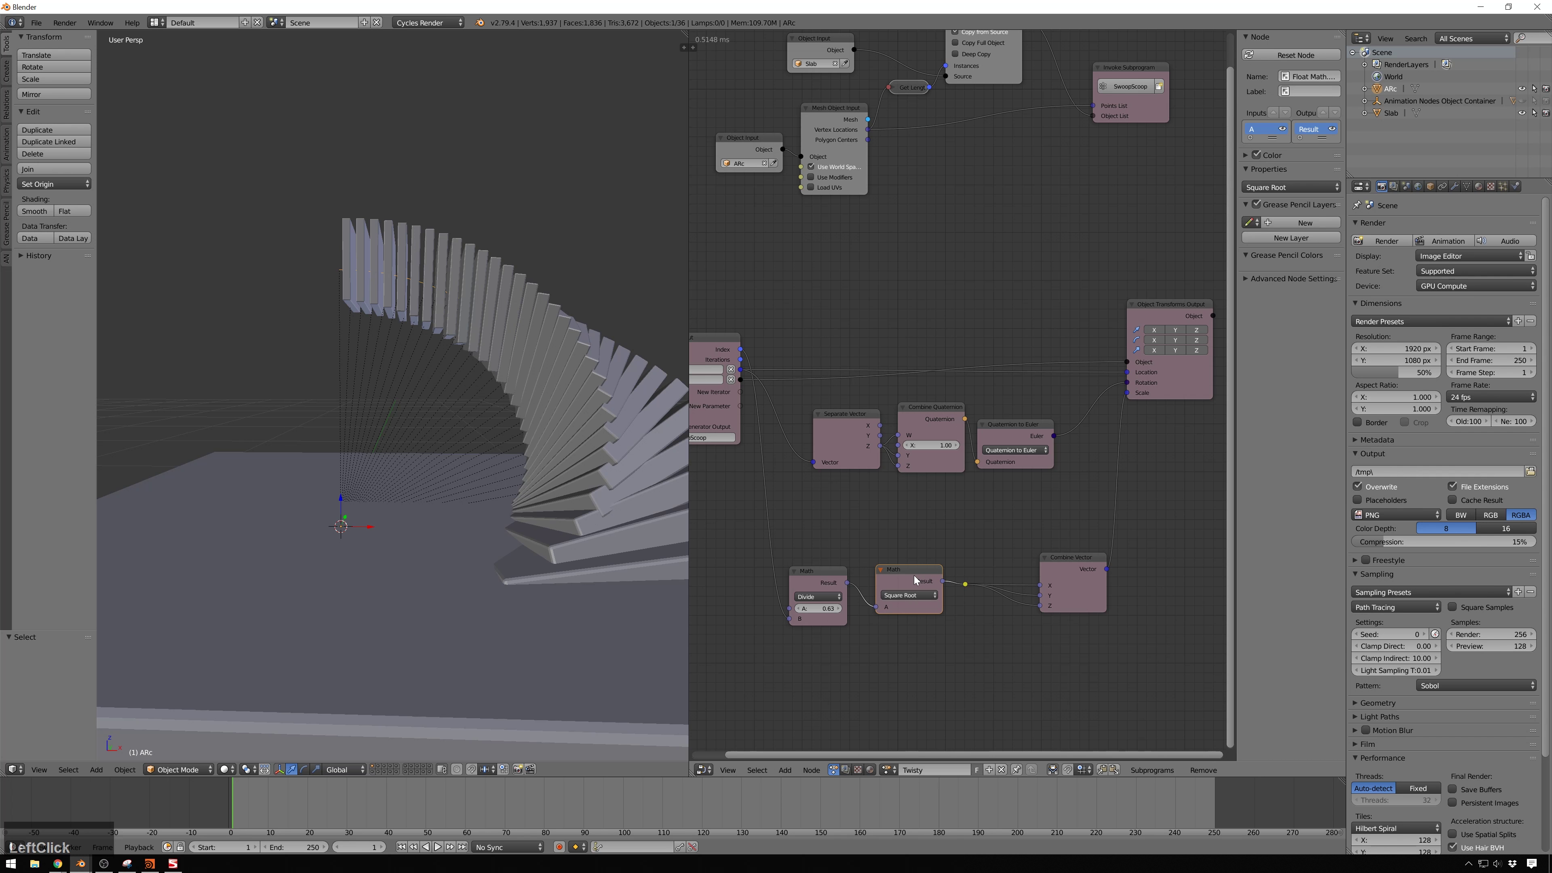
Duplicate the Divide node as a Multiply node and insert it into the Combine Vector link
{"action": "left_click", "coordinate": [834, 582]}
{"action": "key", "text": "shift+d"}
{"action": "left_click", "coordinate": [999, 675]}
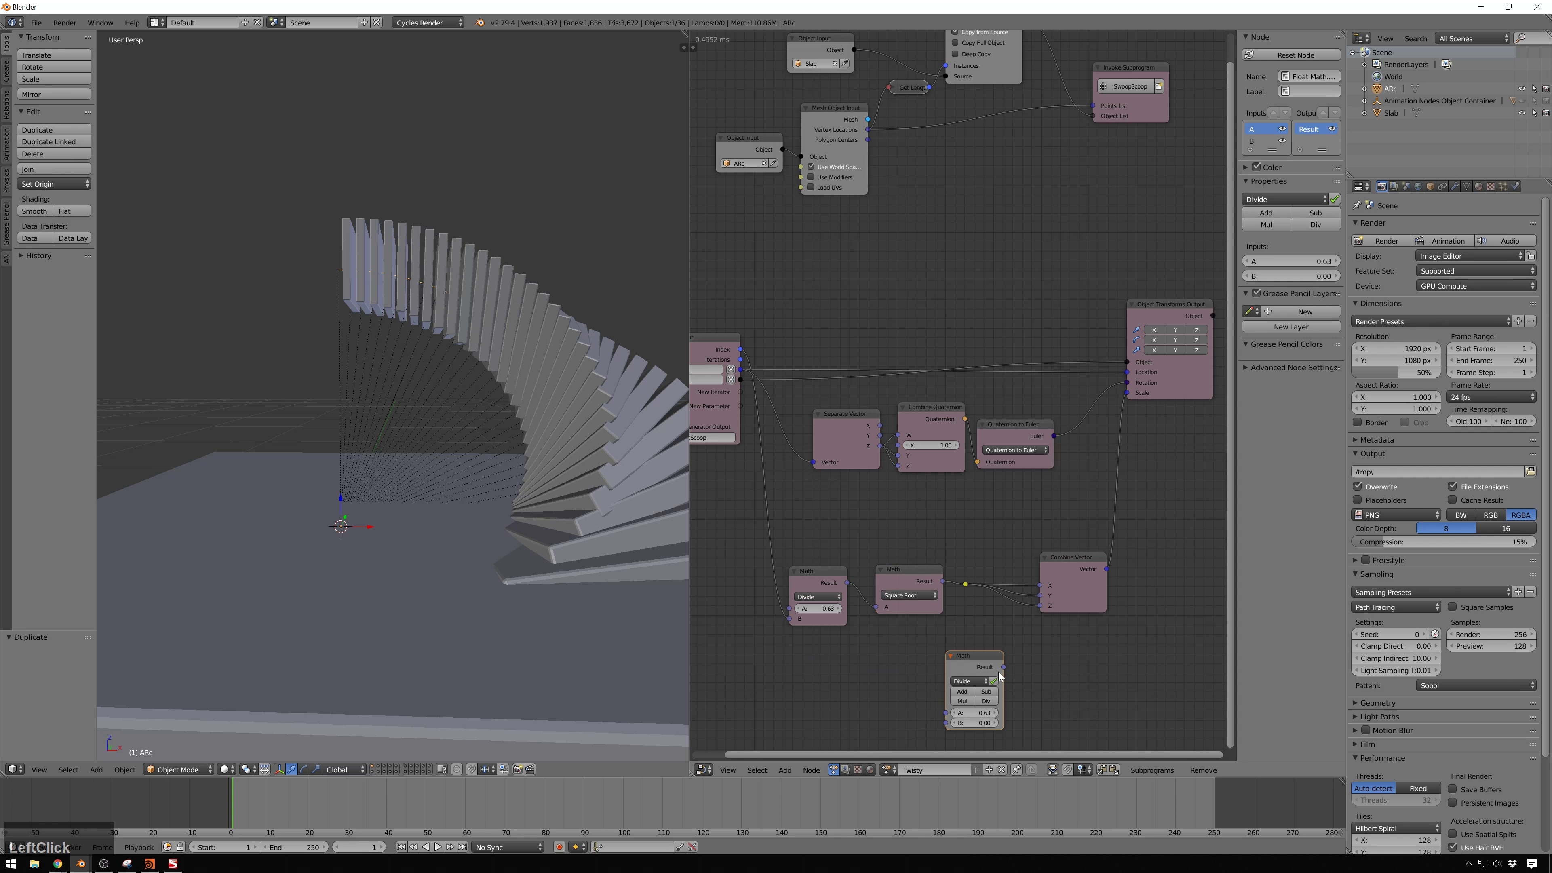
{"action": "left_click", "coordinate": [973, 682]}
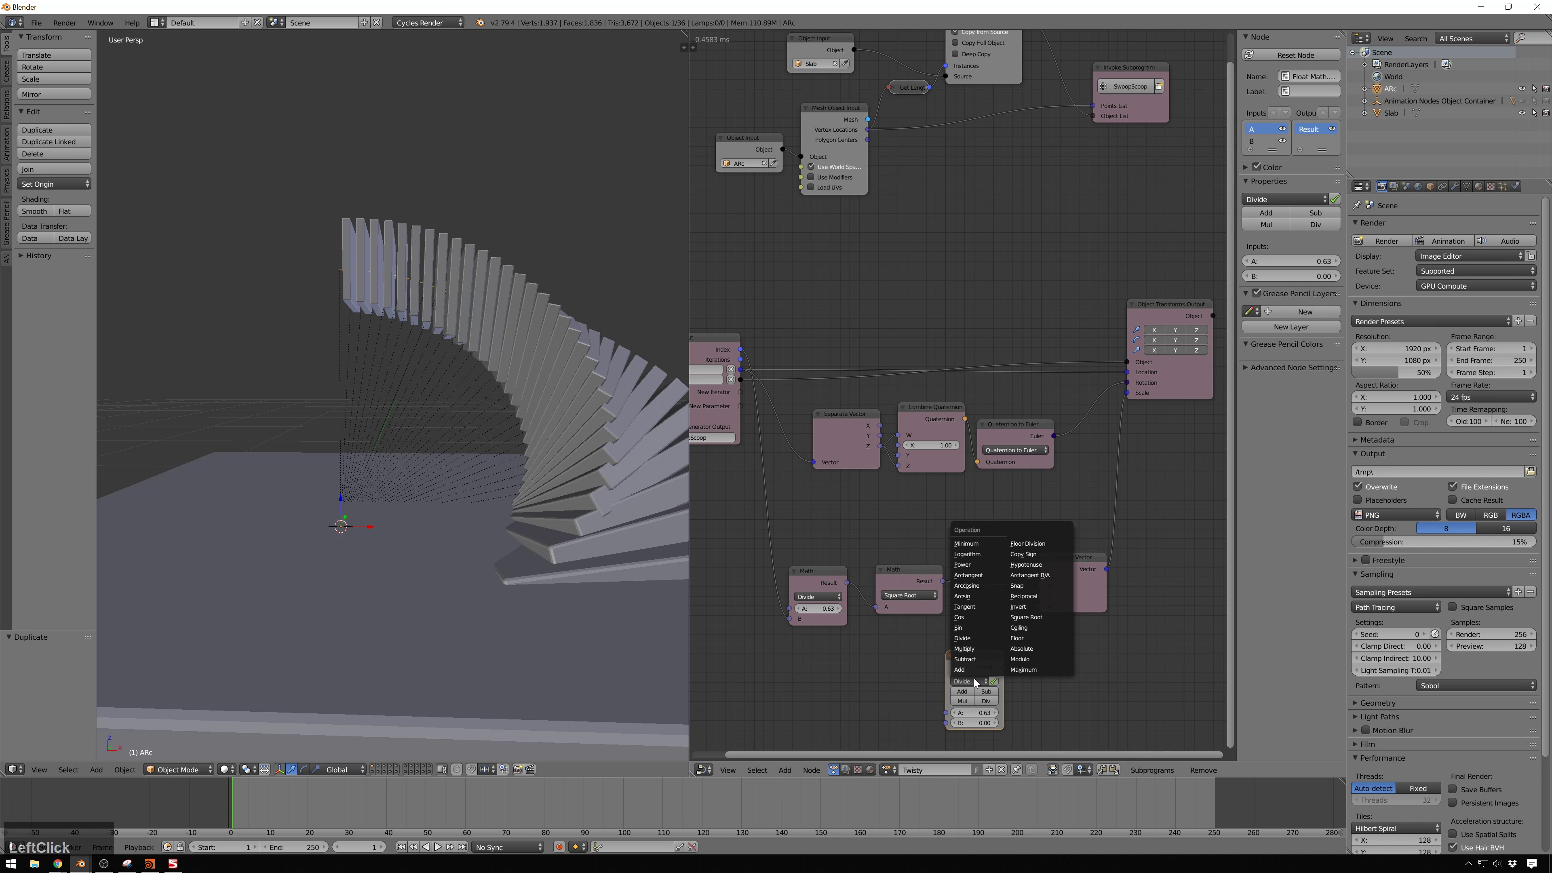
{"action": "left_click", "coordinate": [964, 649]}
{"action": "left_click_drag", "start_coordinate": [975, 669], "coordinate": [1099, 652]}
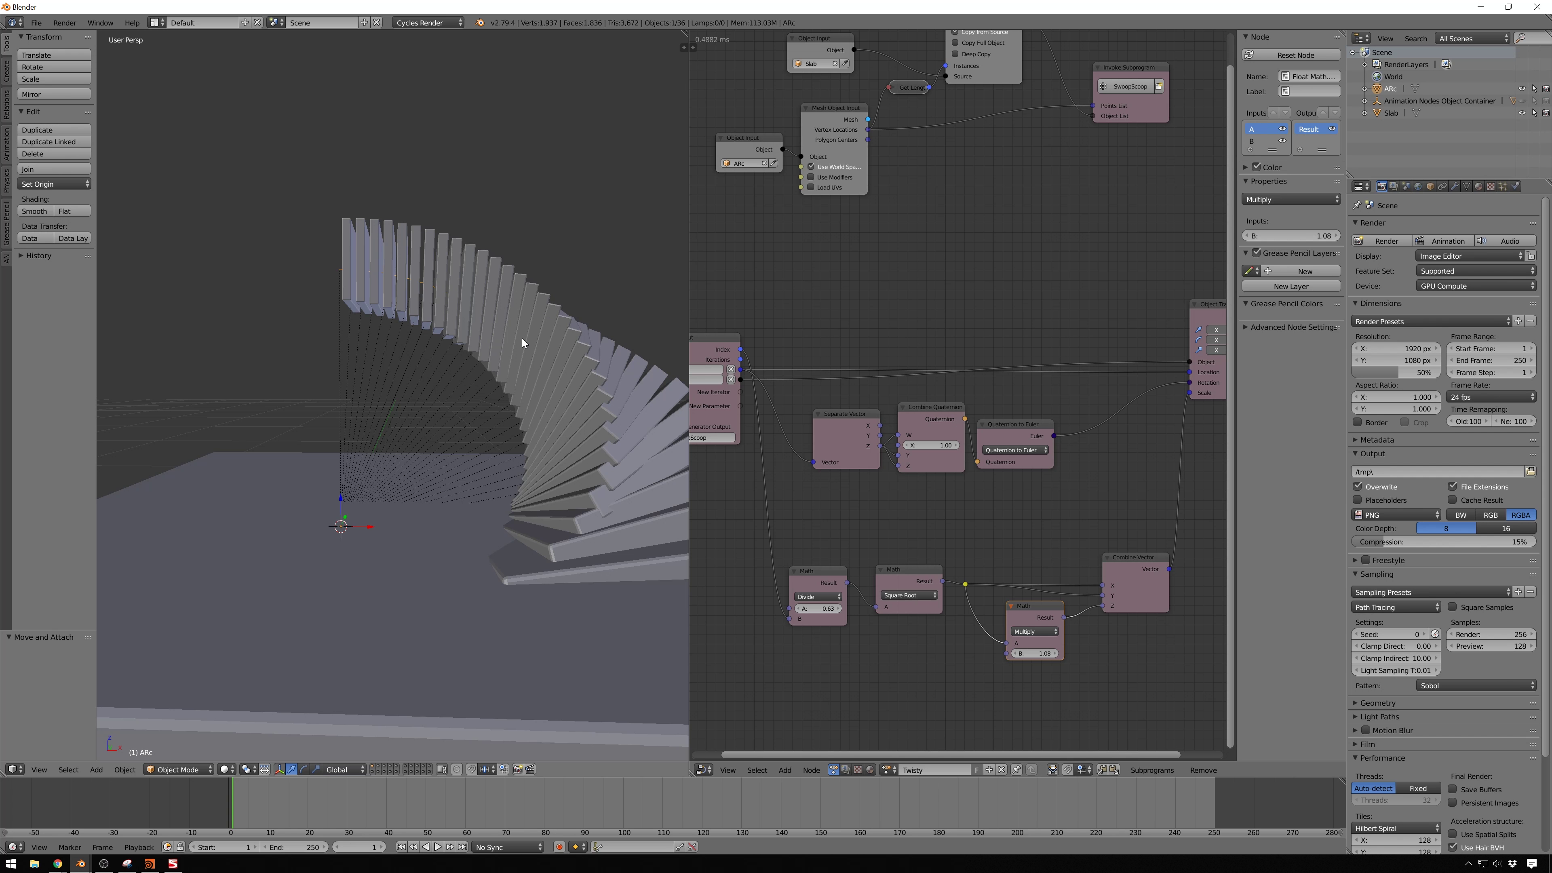
{"action": "scroll", "coordinate": [408, 305], "scroll_direction": "down", "scroll_amount": 4}
Expand and then collapse the Animation Nodes object container in the Outliner
{"action": "scroll", "coordinate": [479, 348], "scroll_direction": "up", "scroll_amount": 6}
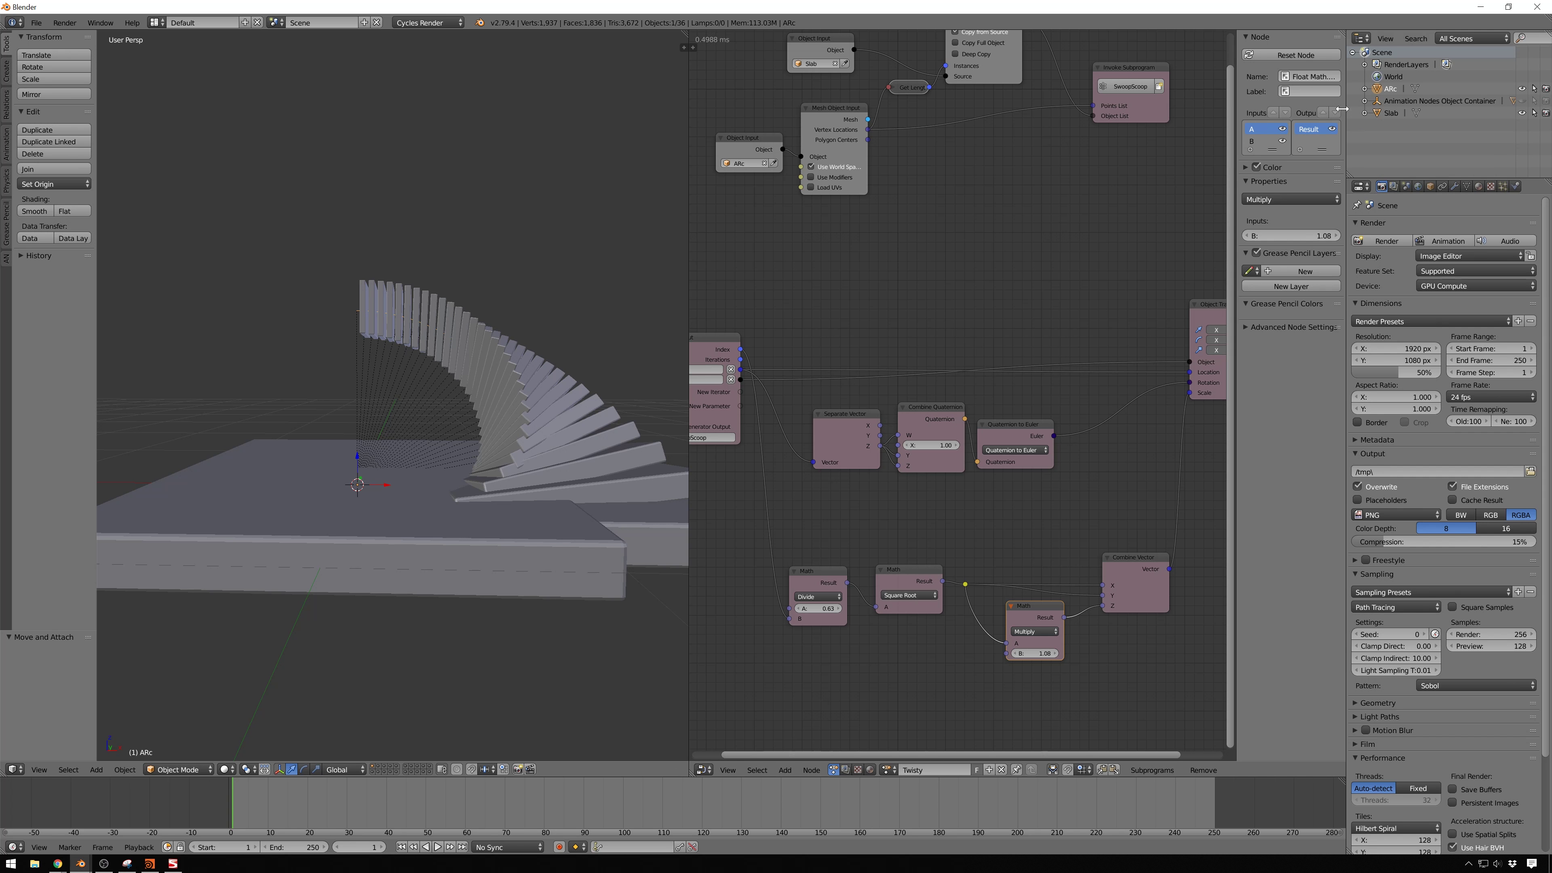
{"action": "left_click", "coordinate": [1362, 101]}
{"action": "scroll", "coordinate": [1455, 147], "scroll_direction": "down", "scroll_amount": 8}
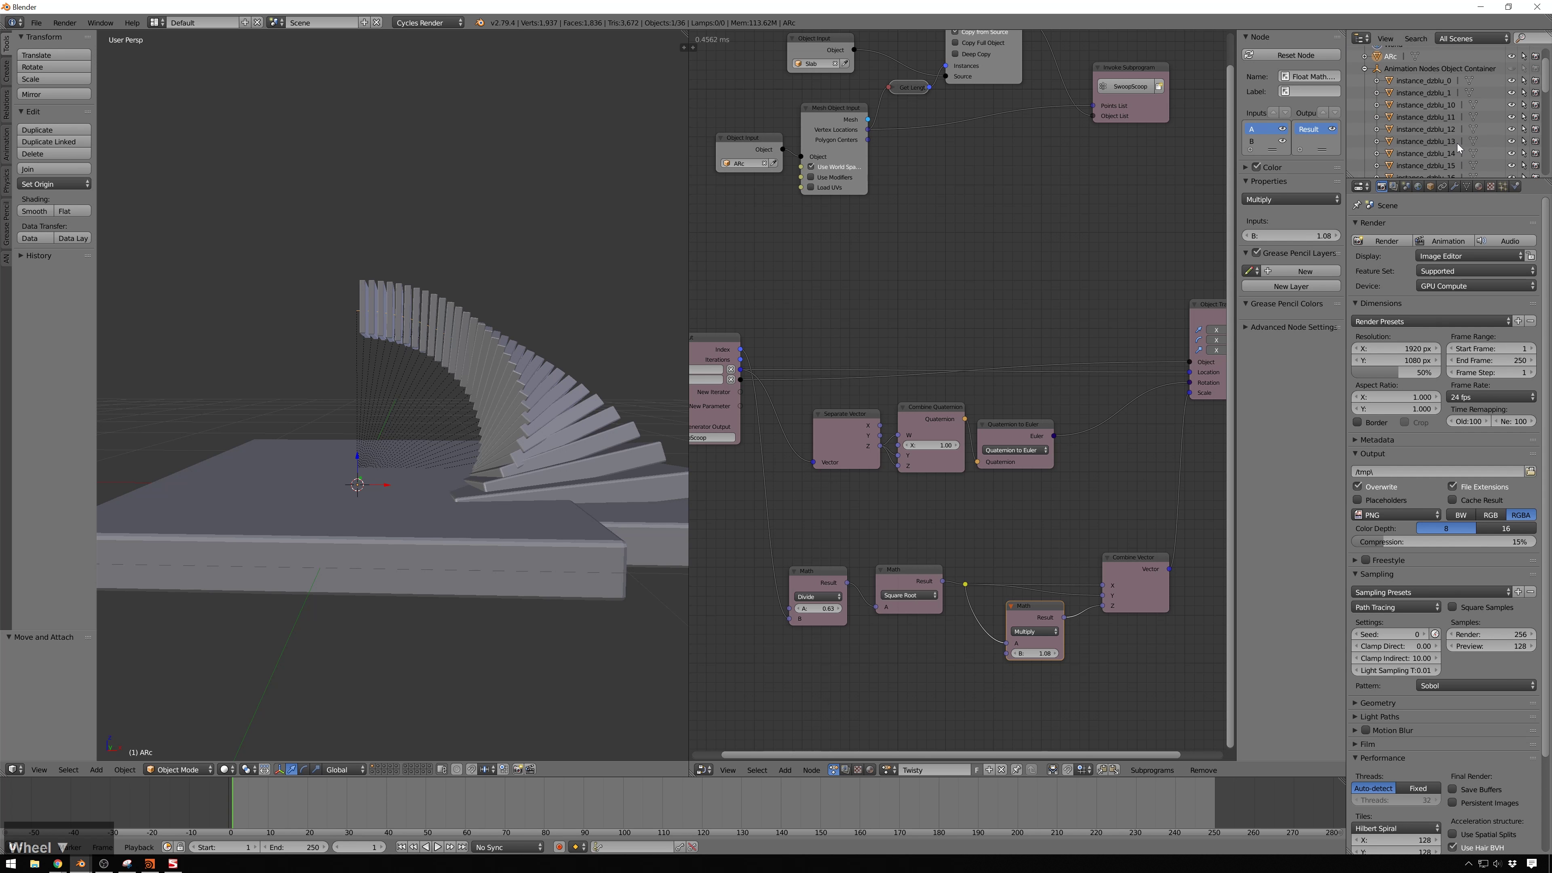
{"action": "scroll", "coordinate": [1455, 147], "scroll_direction": "up", "scroll_amount": 8}
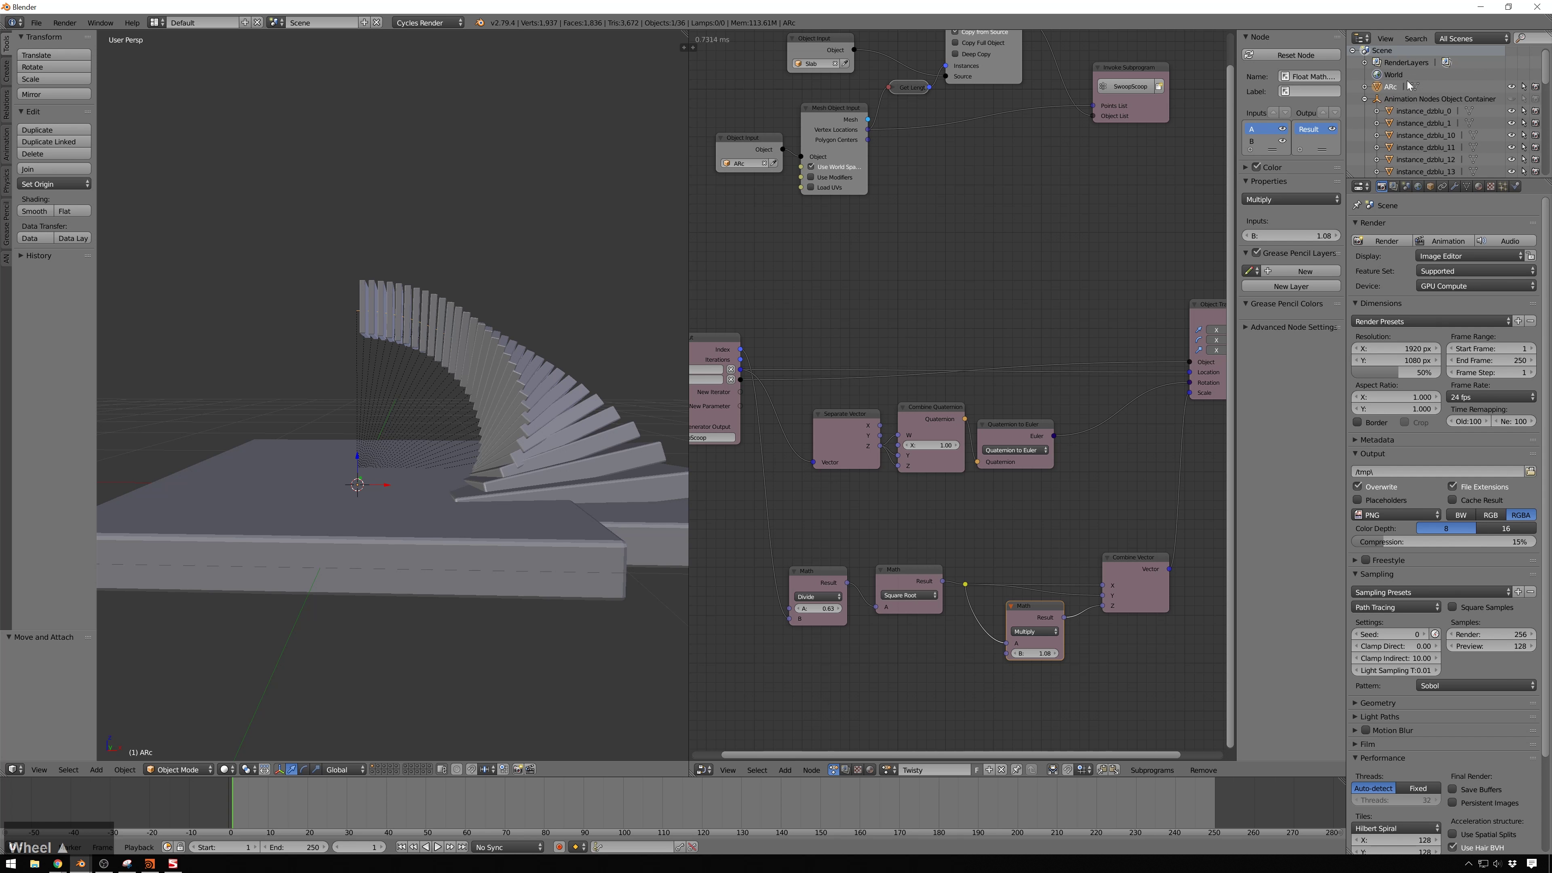
{"action": "left_click", "coordinate": [1364, 101]}
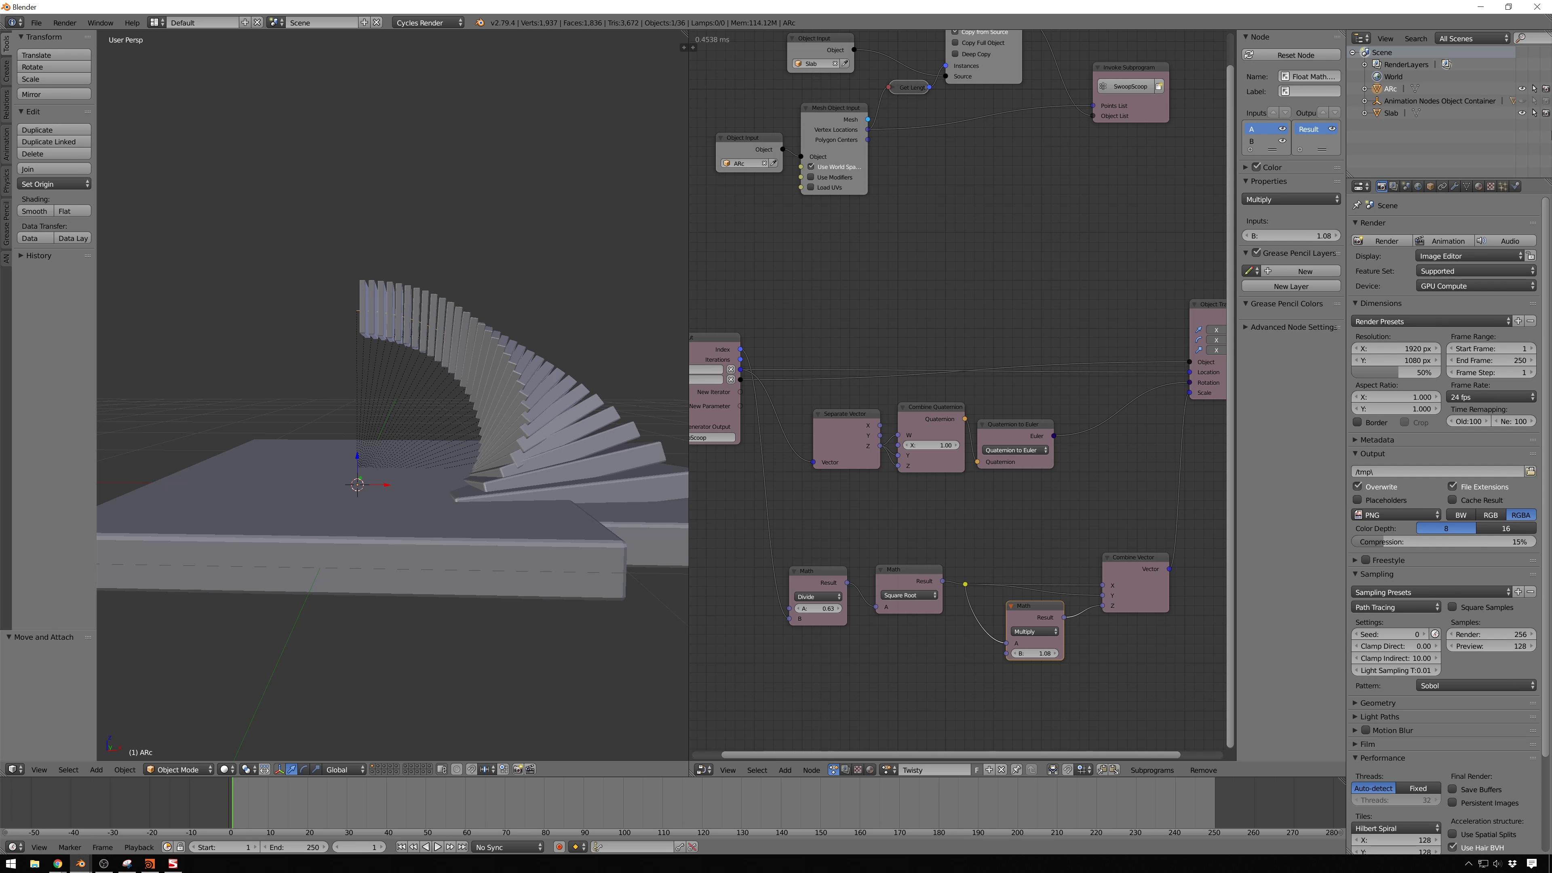
Select the Slab and add a Mirror modifier on X with Merge enabled
{"action": "left_click", "coordinate": [273, 581]}
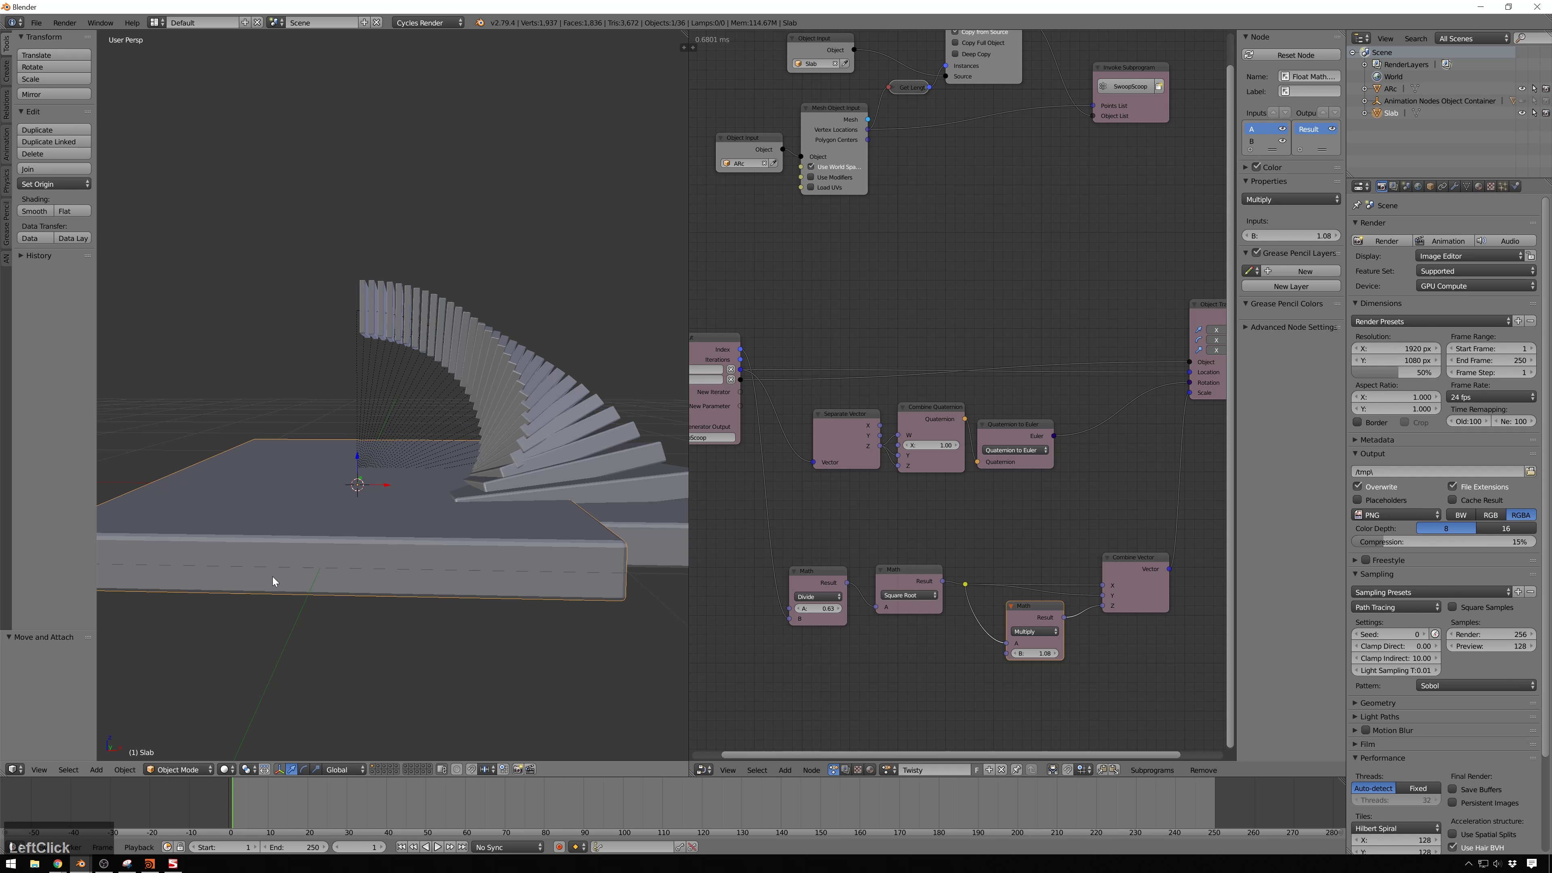
{"action": "left_click", "coordinate": [1453, 186]}
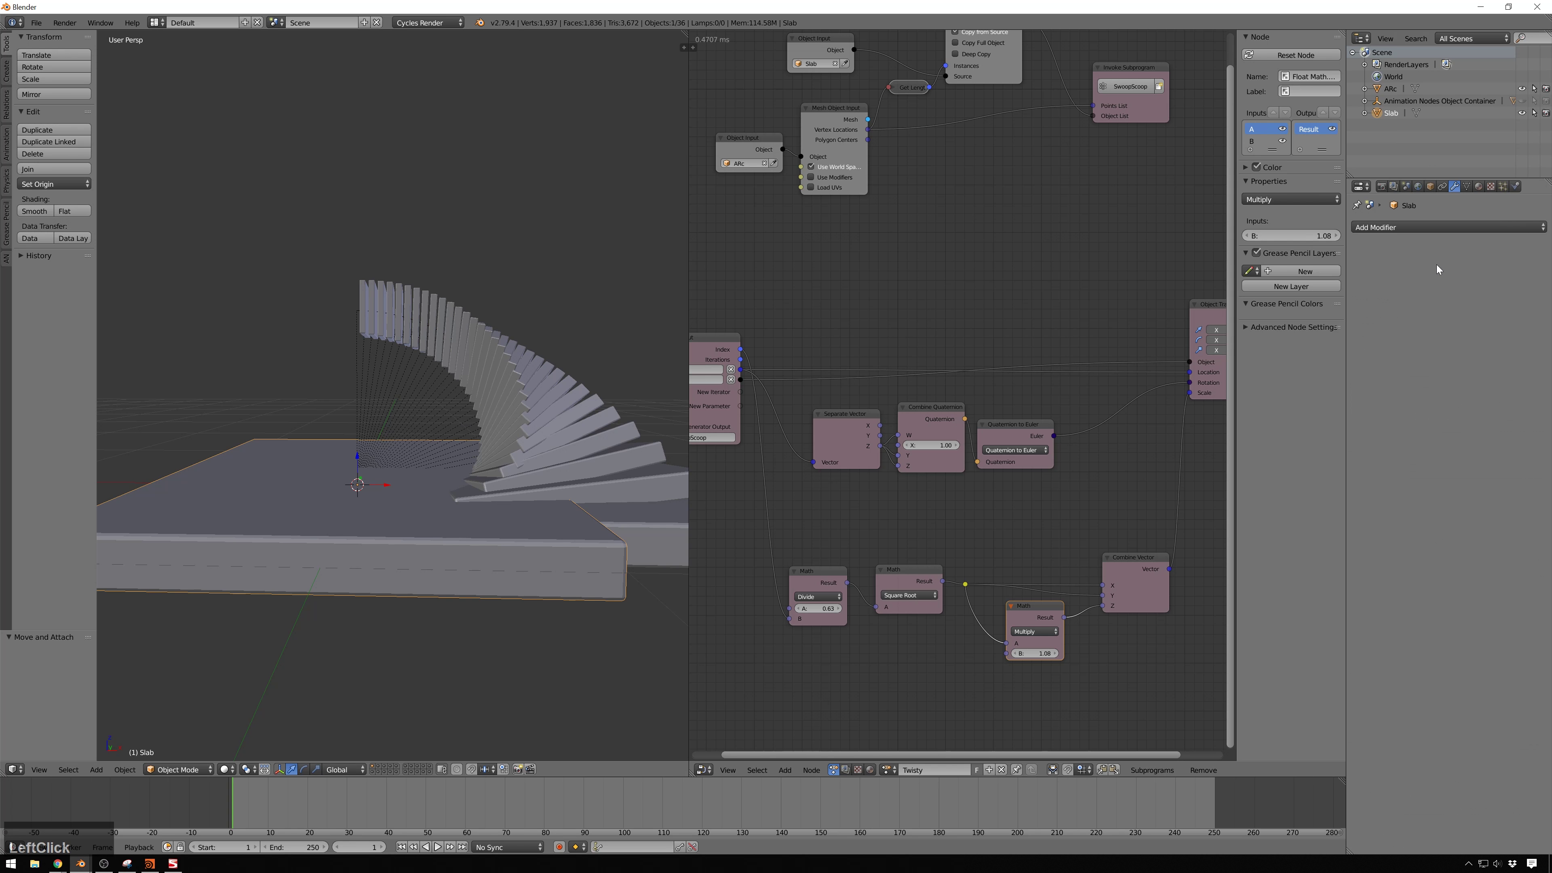
{"action": "left_click", "coordinate": [1438, 227]}
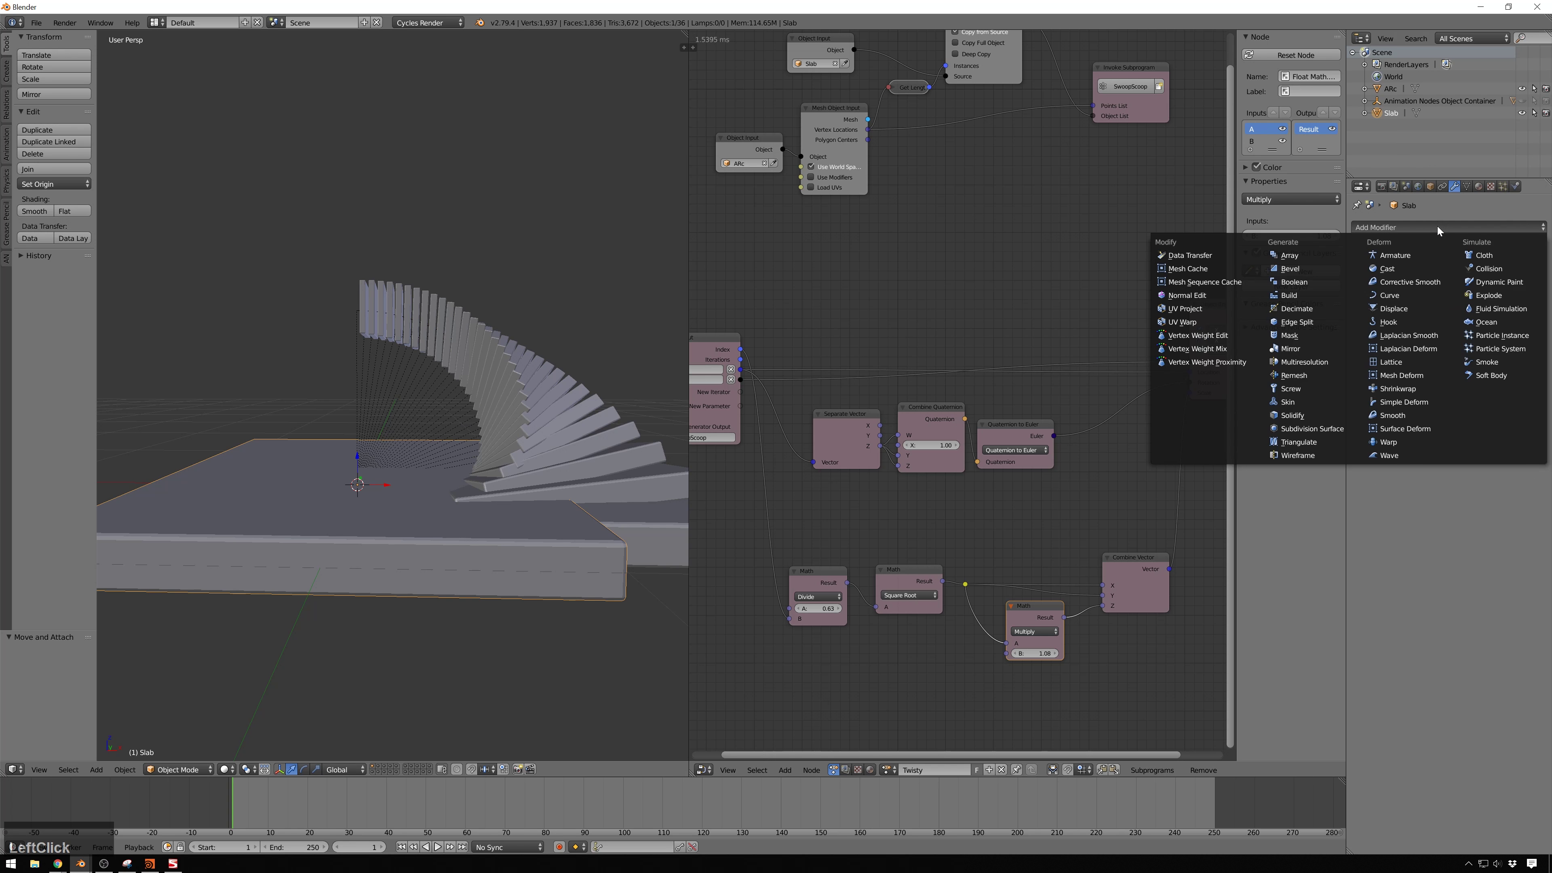
{"action": "left_click", "coordinate": [1309, 347]}
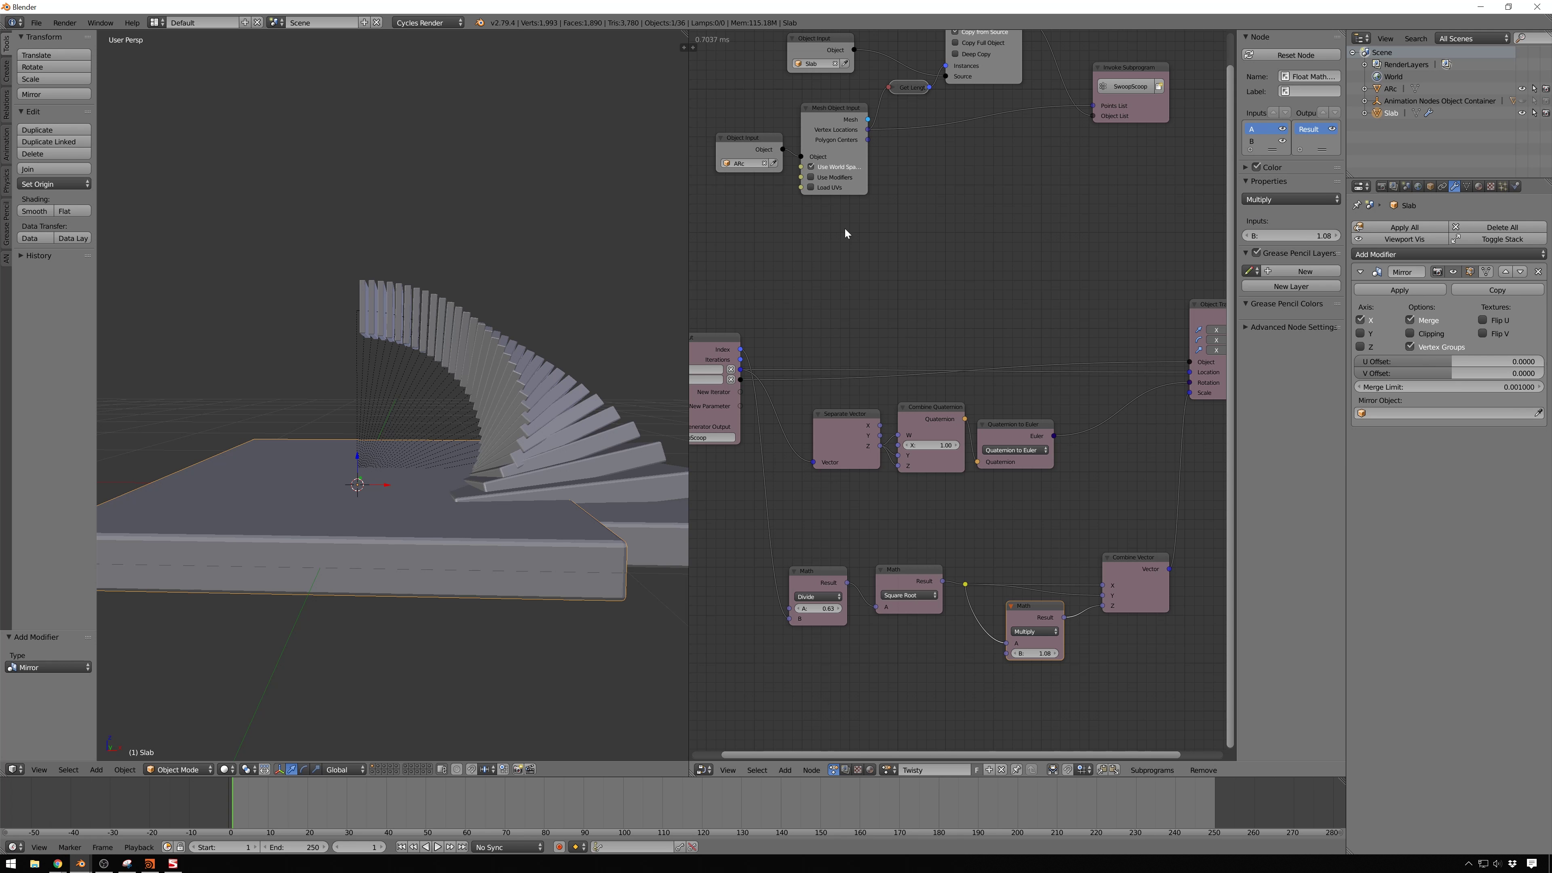
{"action": "middle_click_drag", "start_coordinate": [845, 234], "coordinate": [867, 244]}
Enable Use Modifiers on the Mesh Object Input node and toggle the instancer's copy options
{"action": "left_click", "coordinate": [823, 182]}
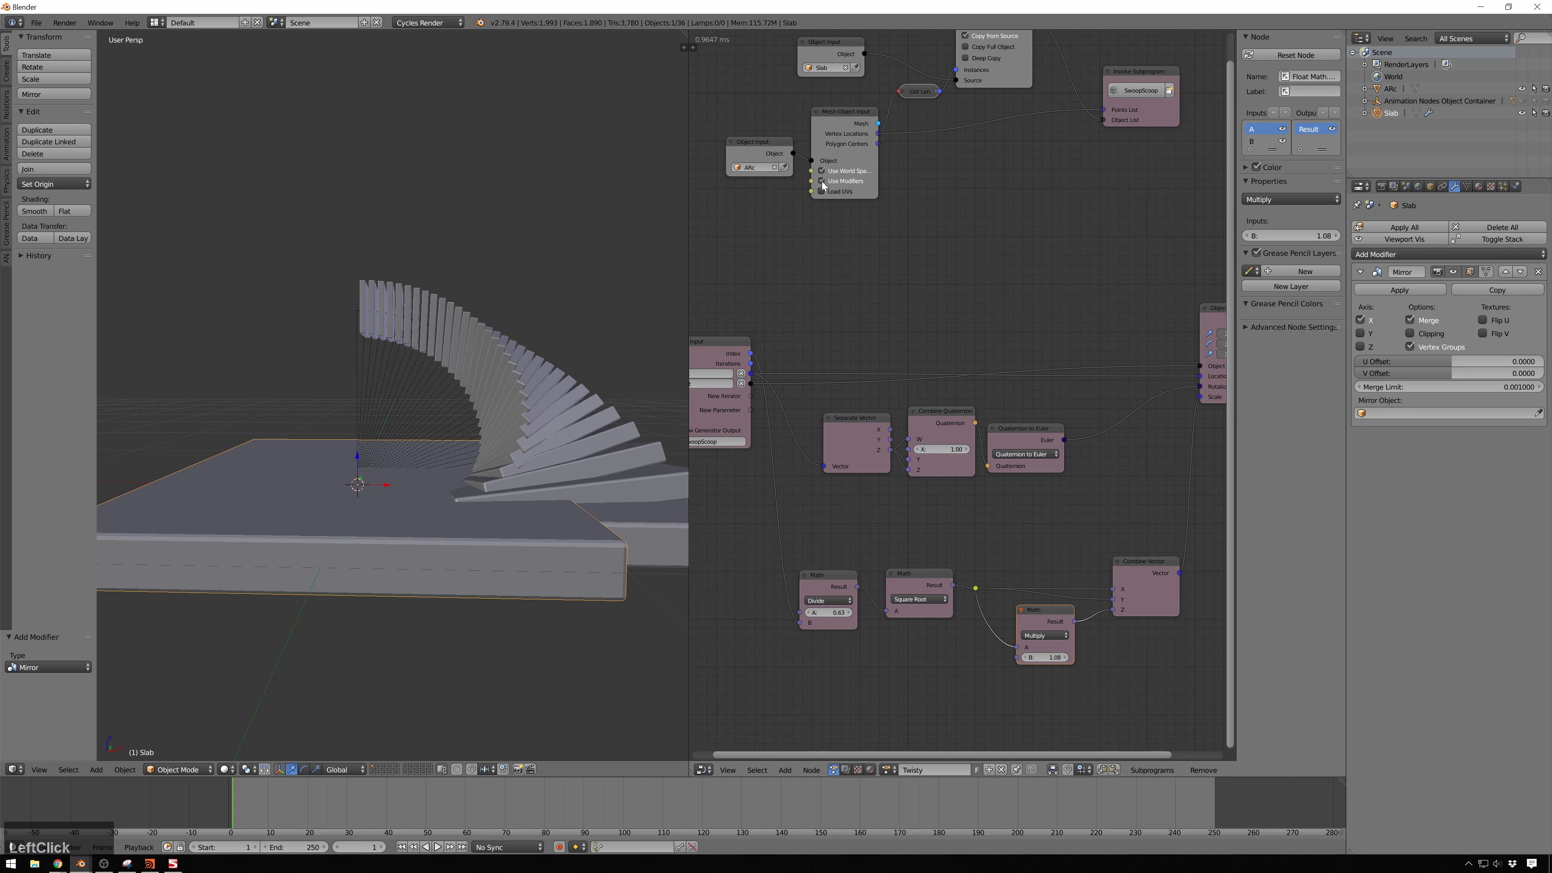
{"action": "middle_click_drag", "start_coordinate": [947, 119], "coordinate": [948, 166]}
{"action": "left_click", "coordinate": [965, 94]}
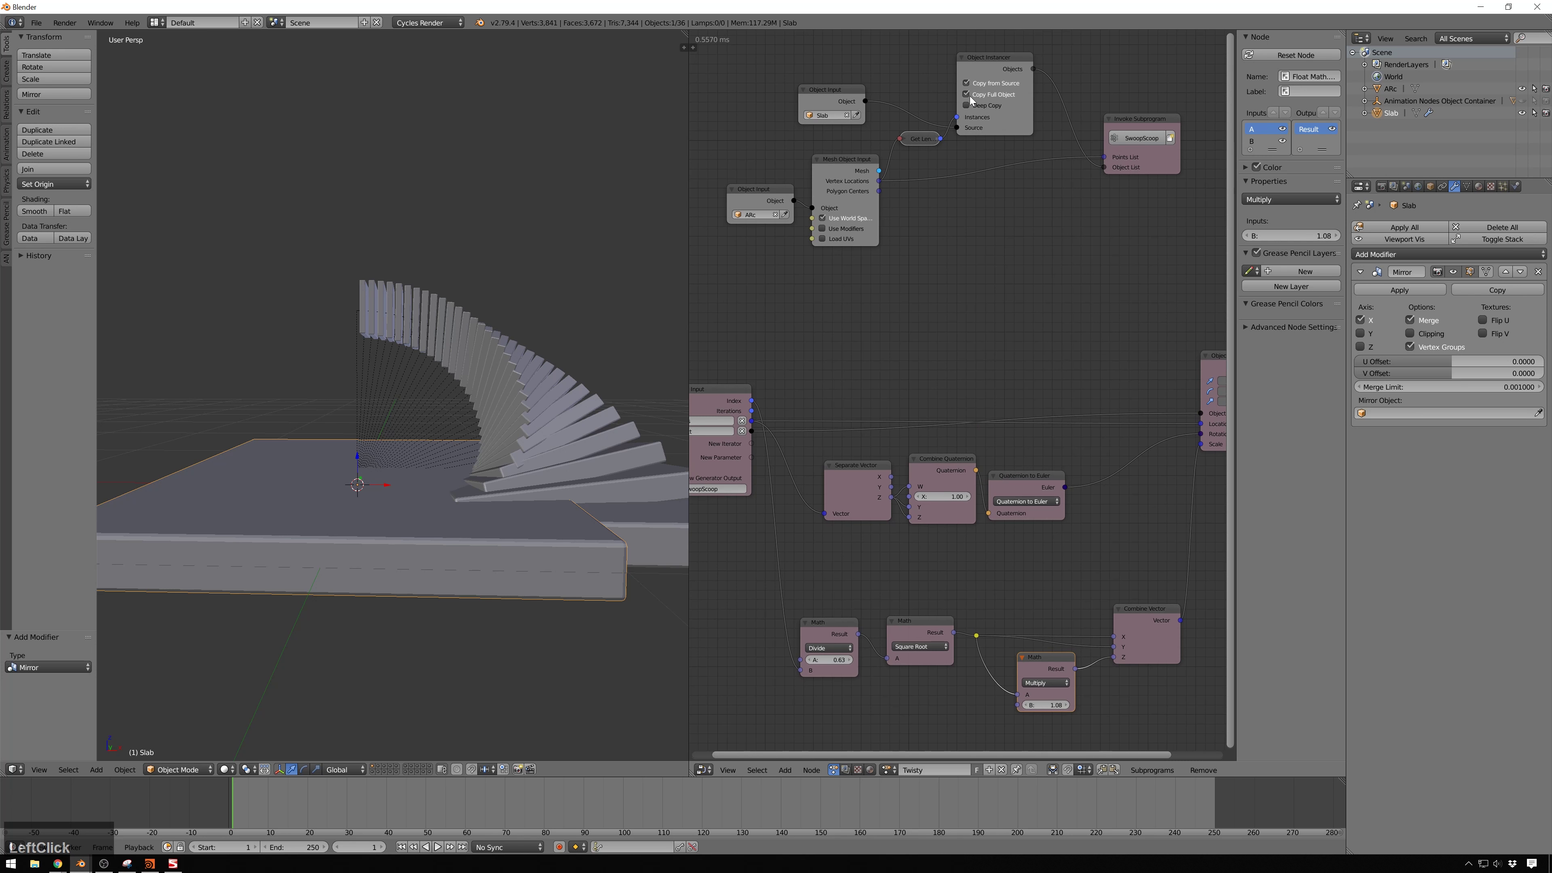
{"action": "left_click", "coordinate": [966, 83]}
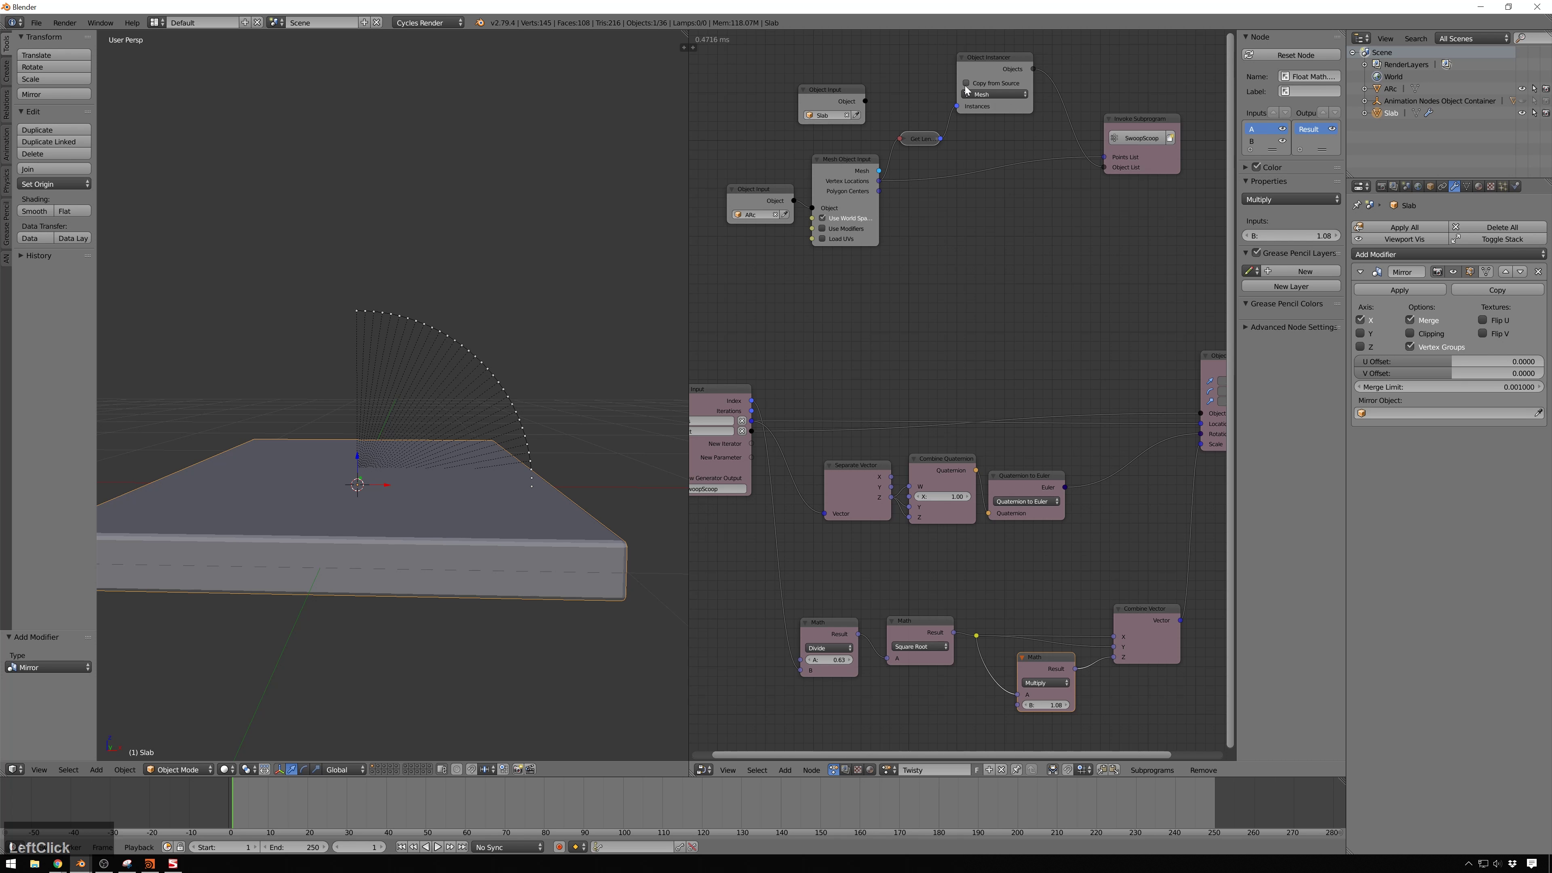
{"action": "left_click", "coordinate": [969, 100]}
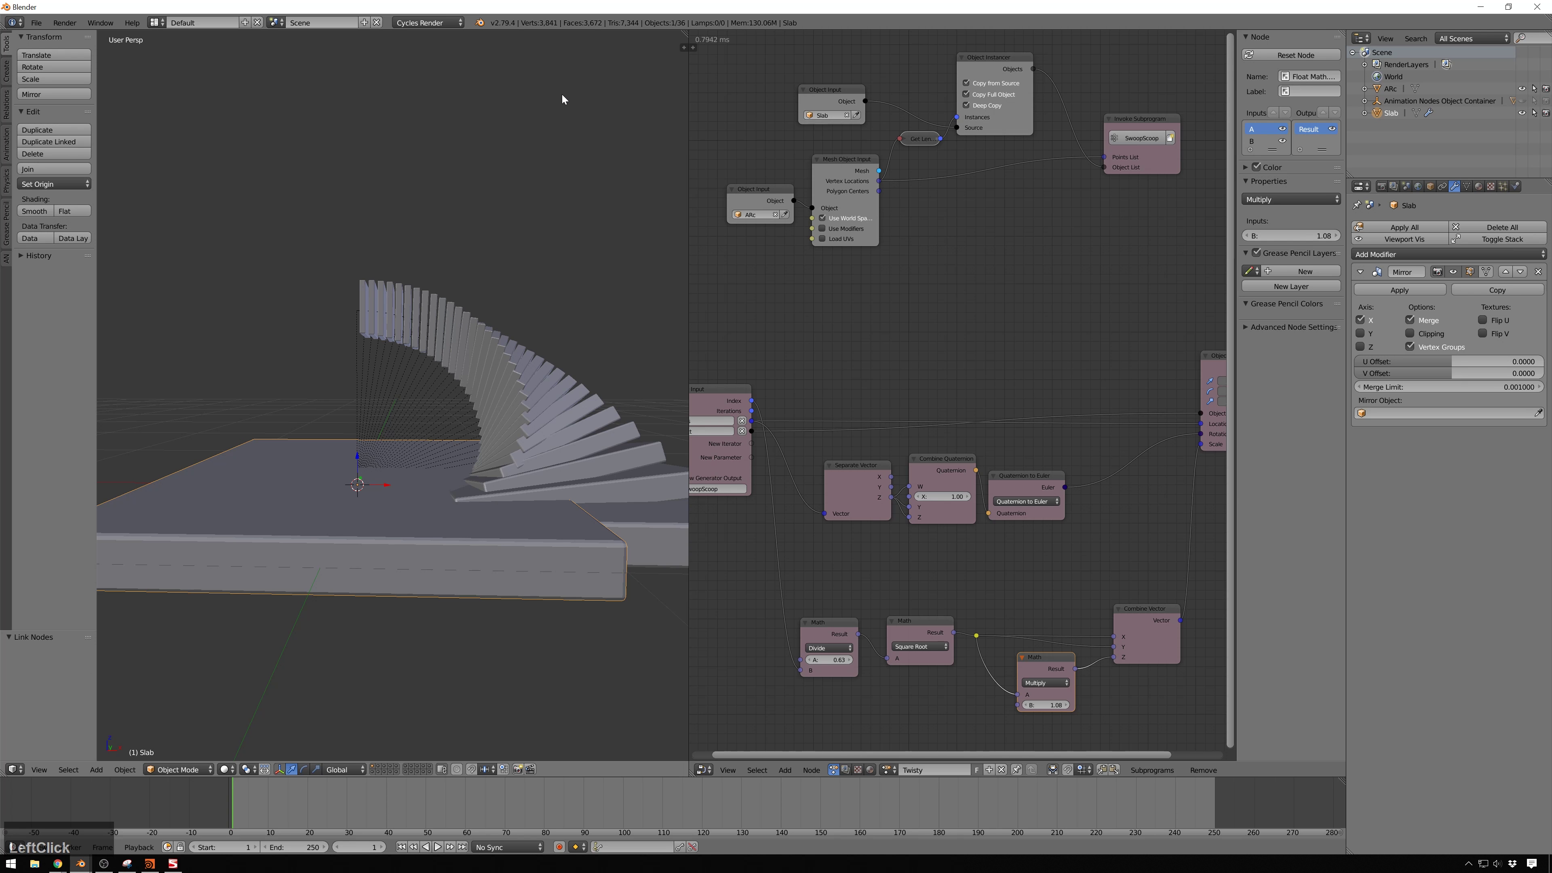
Add a Plain Axes empty at the origin and rename it 'Mirror Axis'
{"action": "key", "text": "shift+a"}
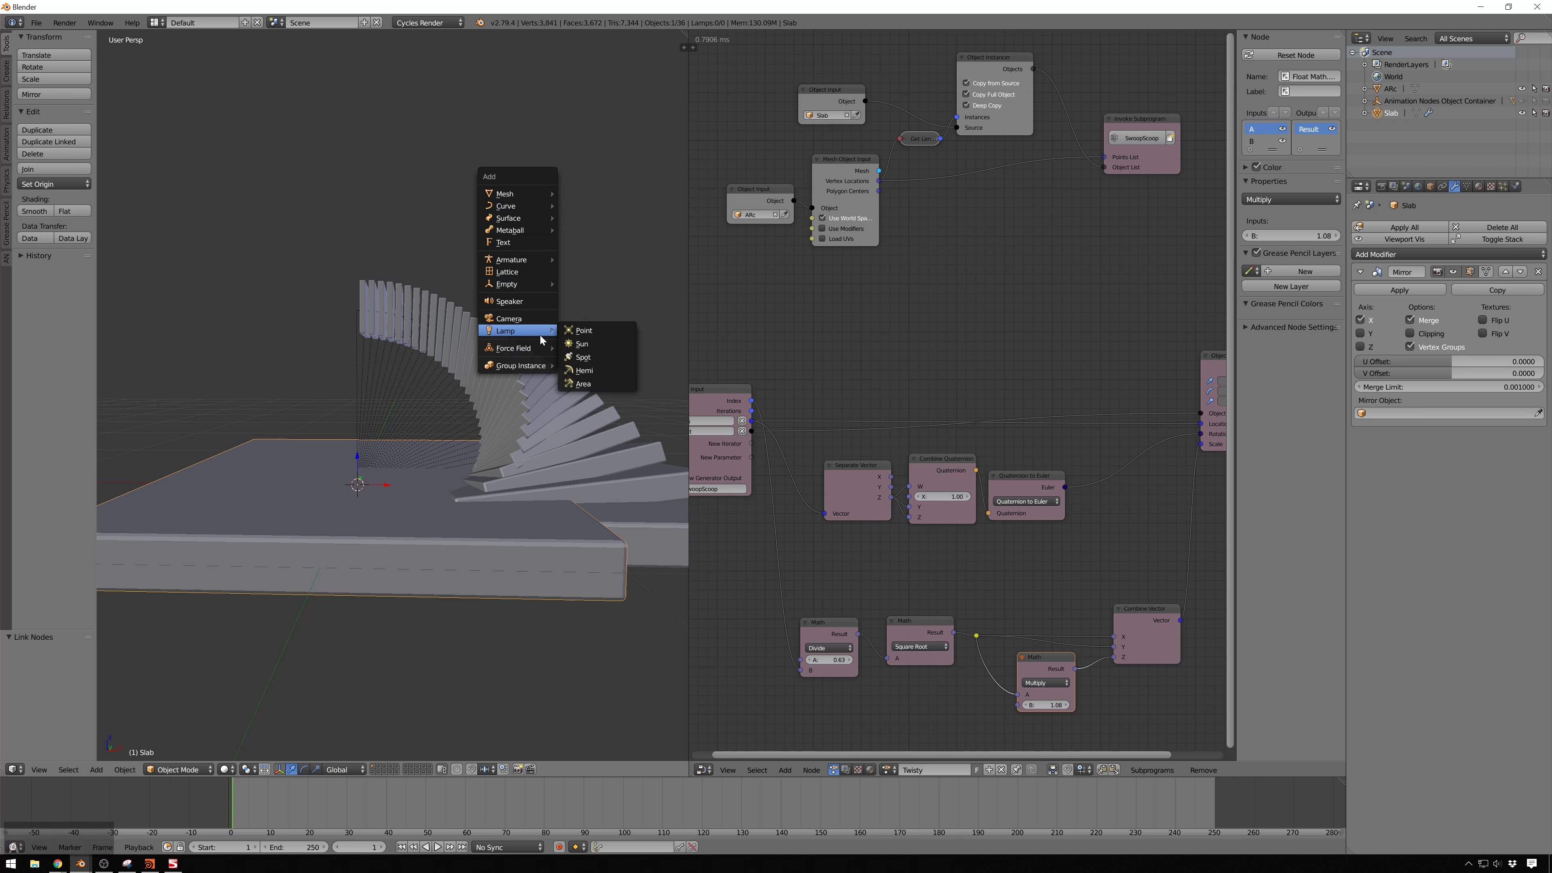
{"action": "mouse_move", "coordinate": [529, 289]}
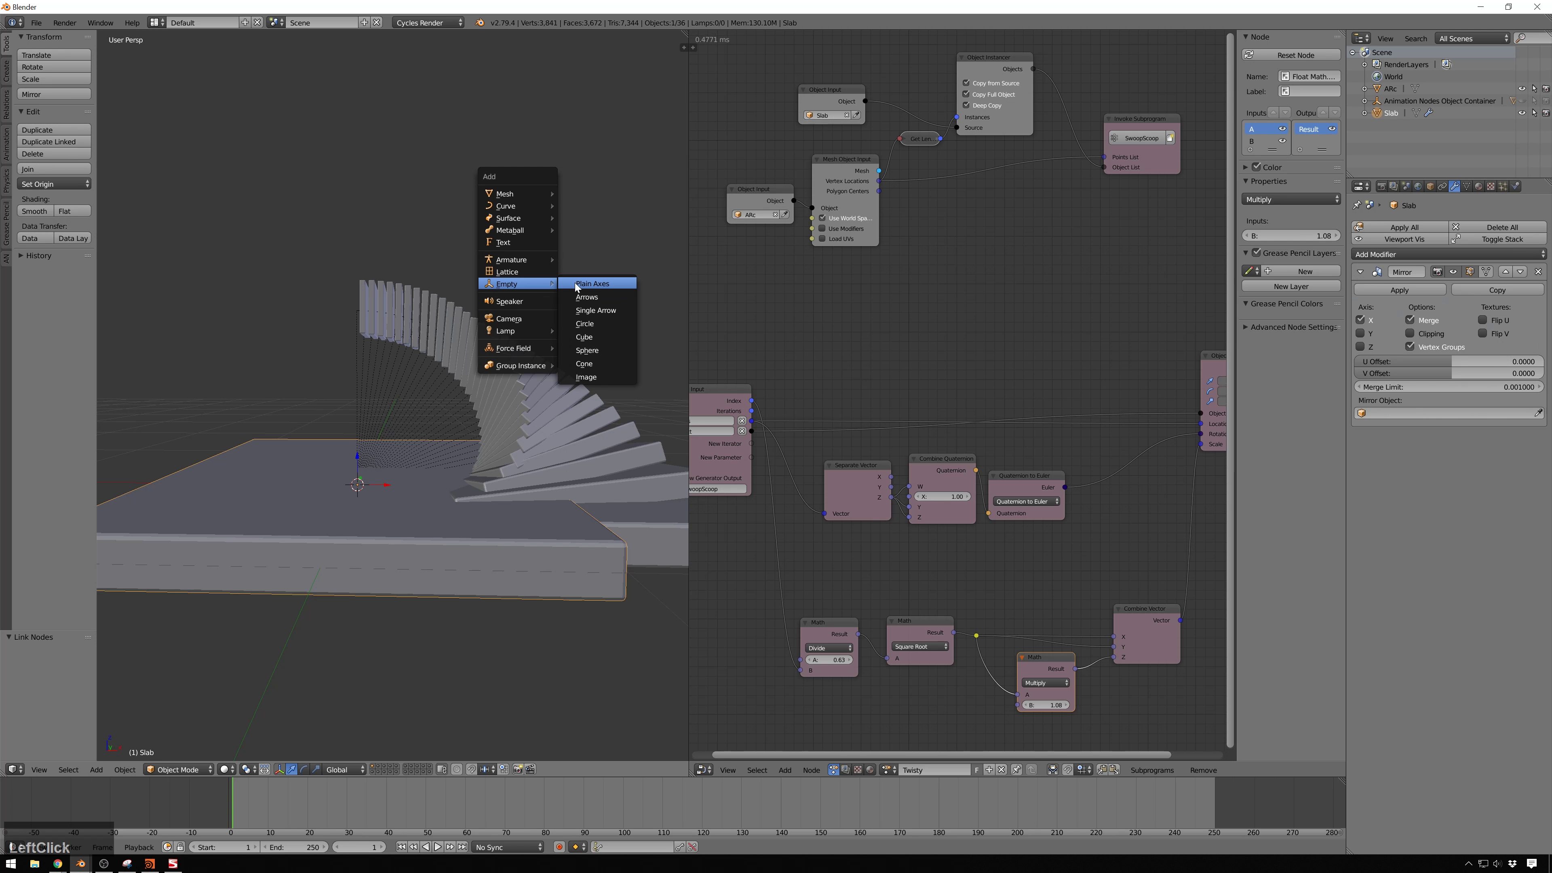
{"action": "left_click", "coordinate": [596, 282]}
{"action": "double_click", "coordinate": [1394, 113]}
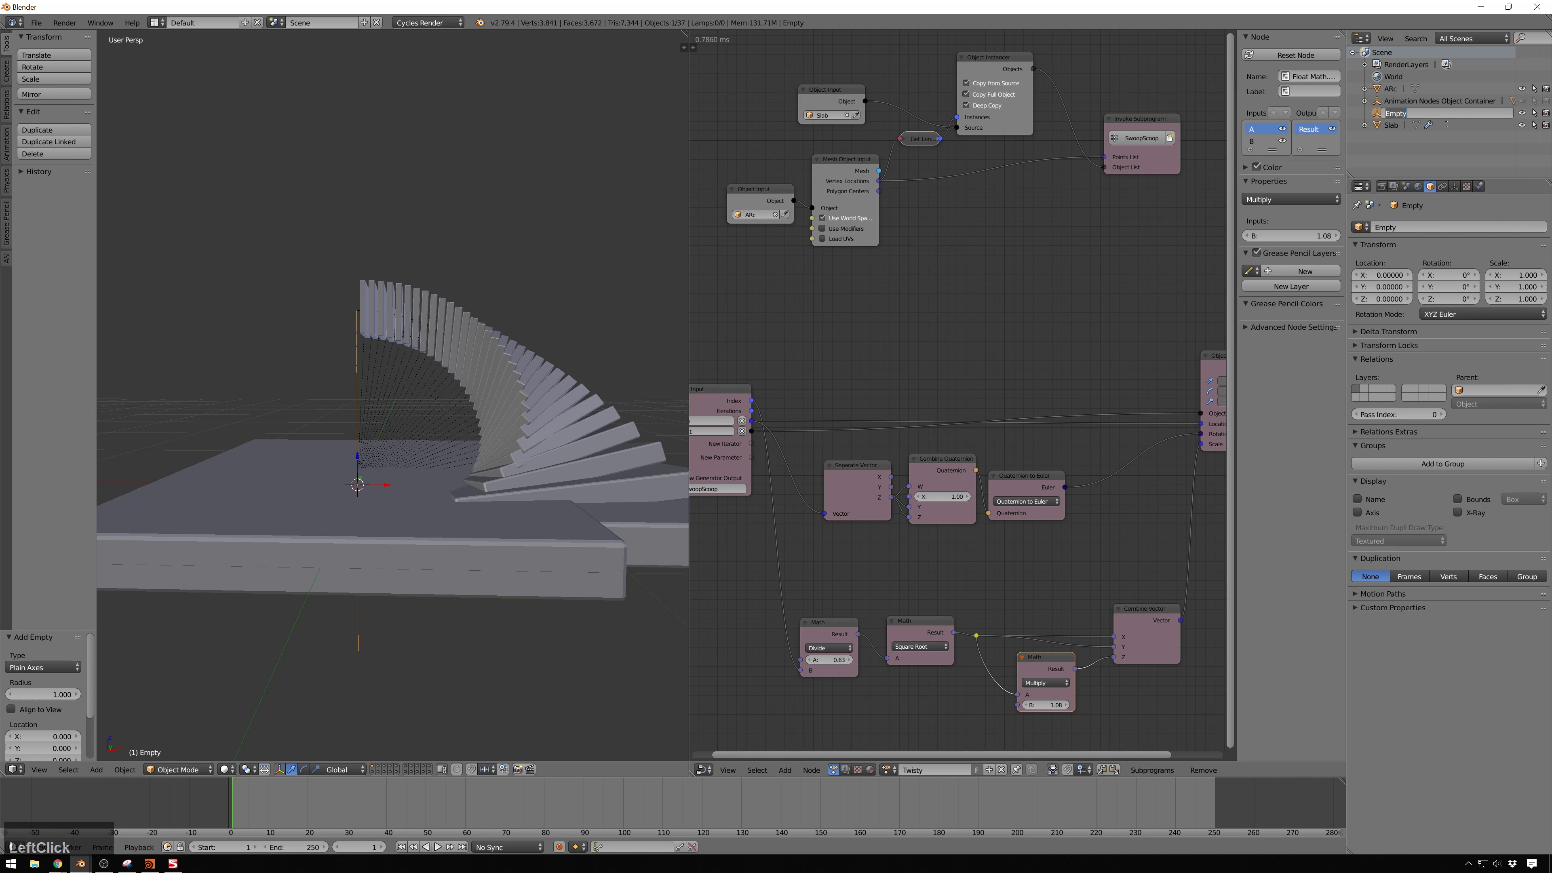
{"action": "type", "text": "Mirror Ax"}
{"action": "type", "text": "ois"}
{"action": "key", "text": "BackSpace"}
{"action": "key", "text": "BackSpace"}
{"action": "key", "text": "BackSpace"}
{"action": "type", "text": "is"}
{"action": "key", "text": "Return"}
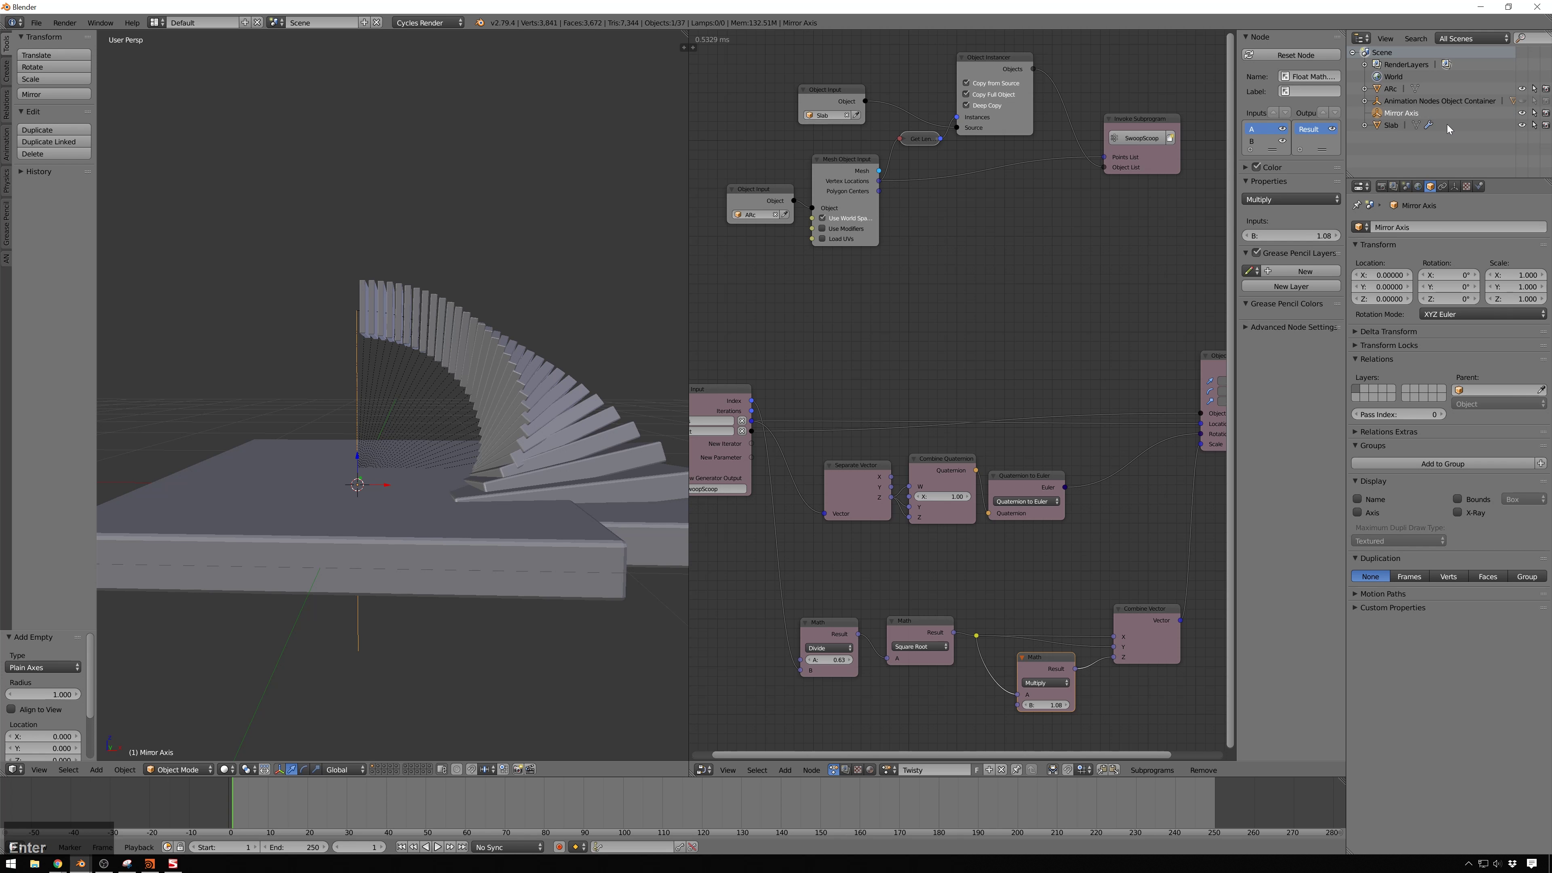
Set the Slab's Mirror modifier mirror object to Mirror Axis
{"action": "left_click", "coordinate": [1428, 125]}
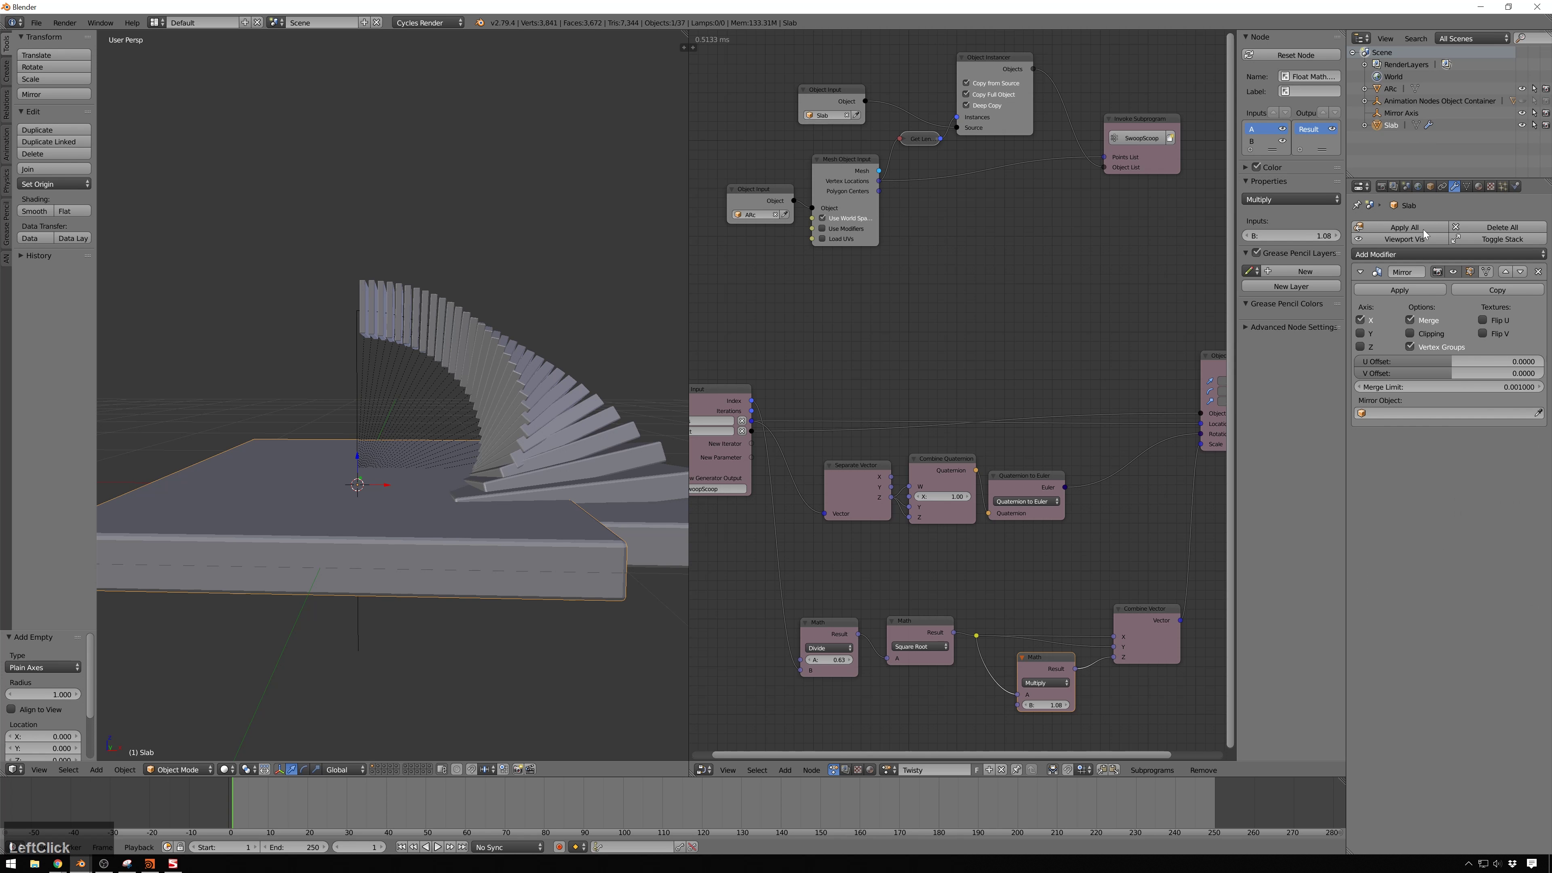
{"action": "left_click", "coordinate": [1432, 414]}
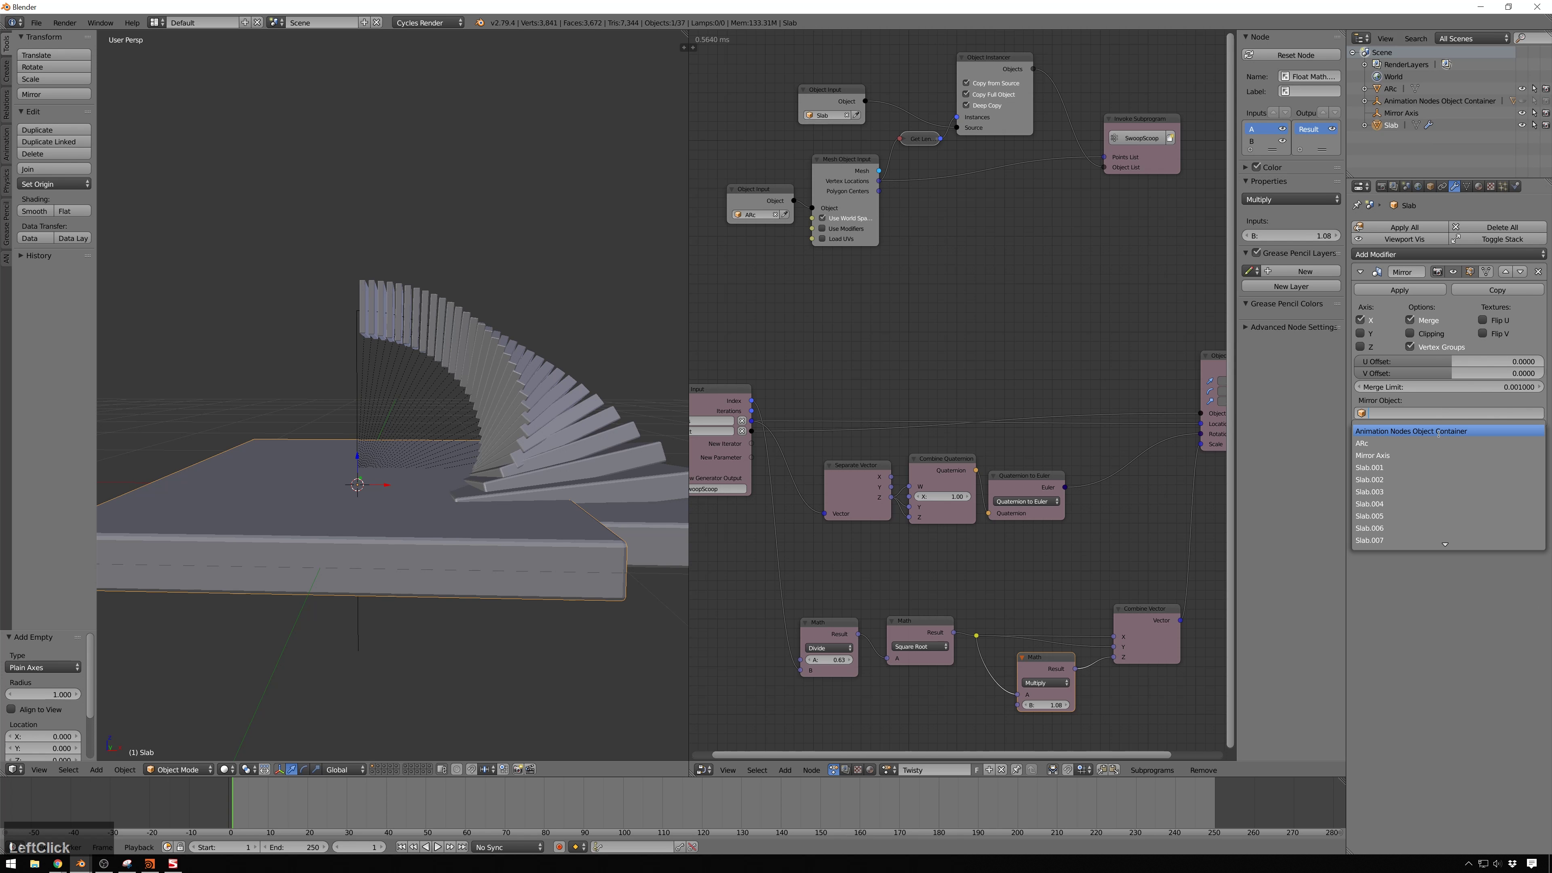
{"action": "left_click", "coordinate": [1427, 455]}
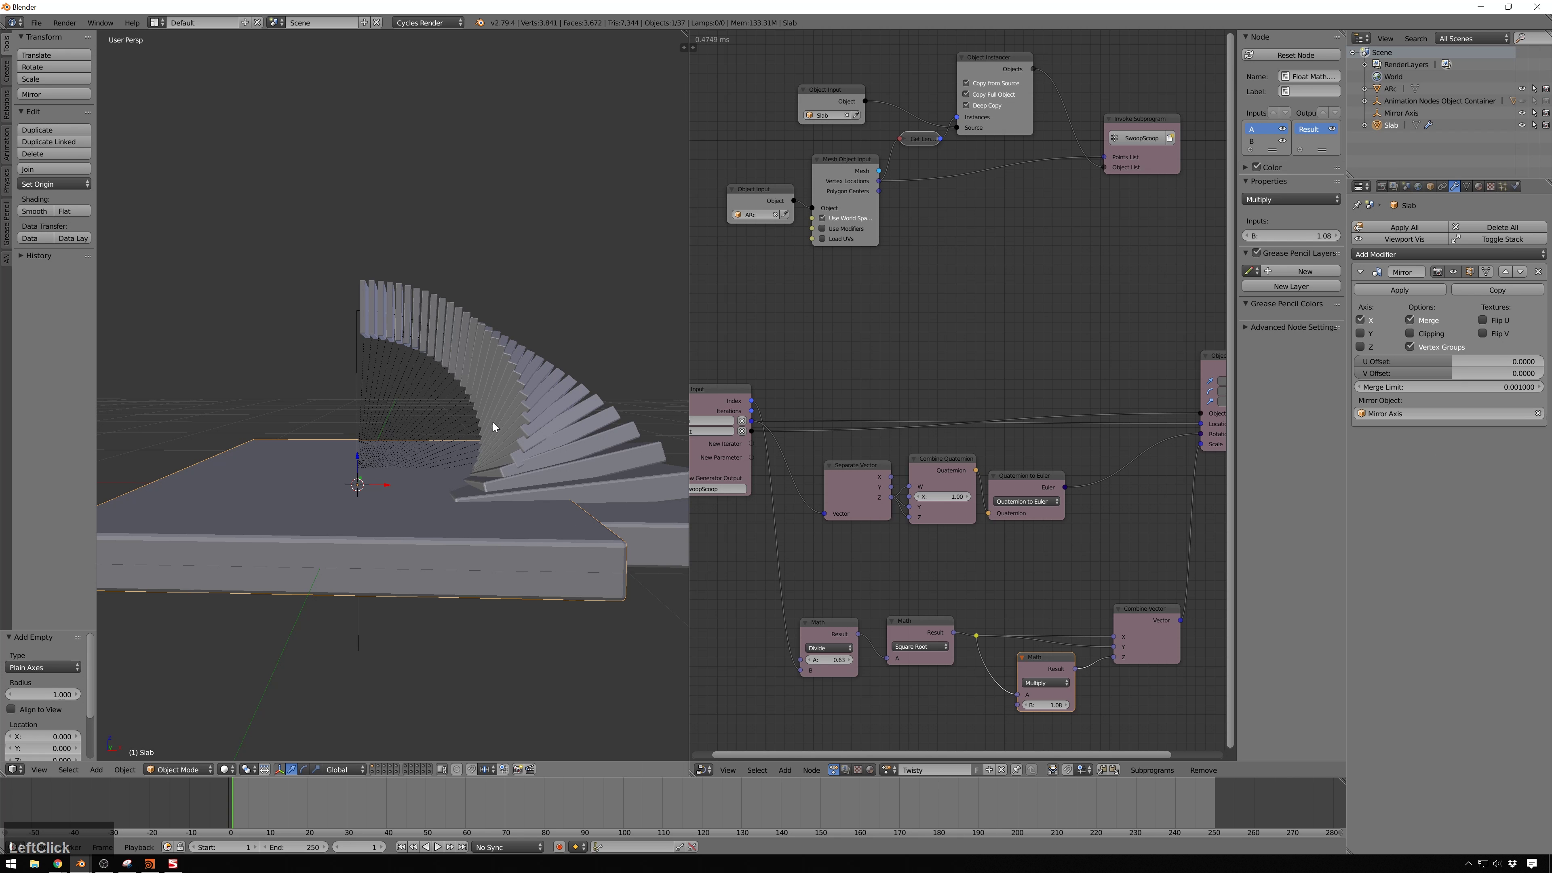
Turn on Copy Full Object in the Object Instancer and view the arch head-on
{"action": "left_click", "coordinate": [831, 182]}
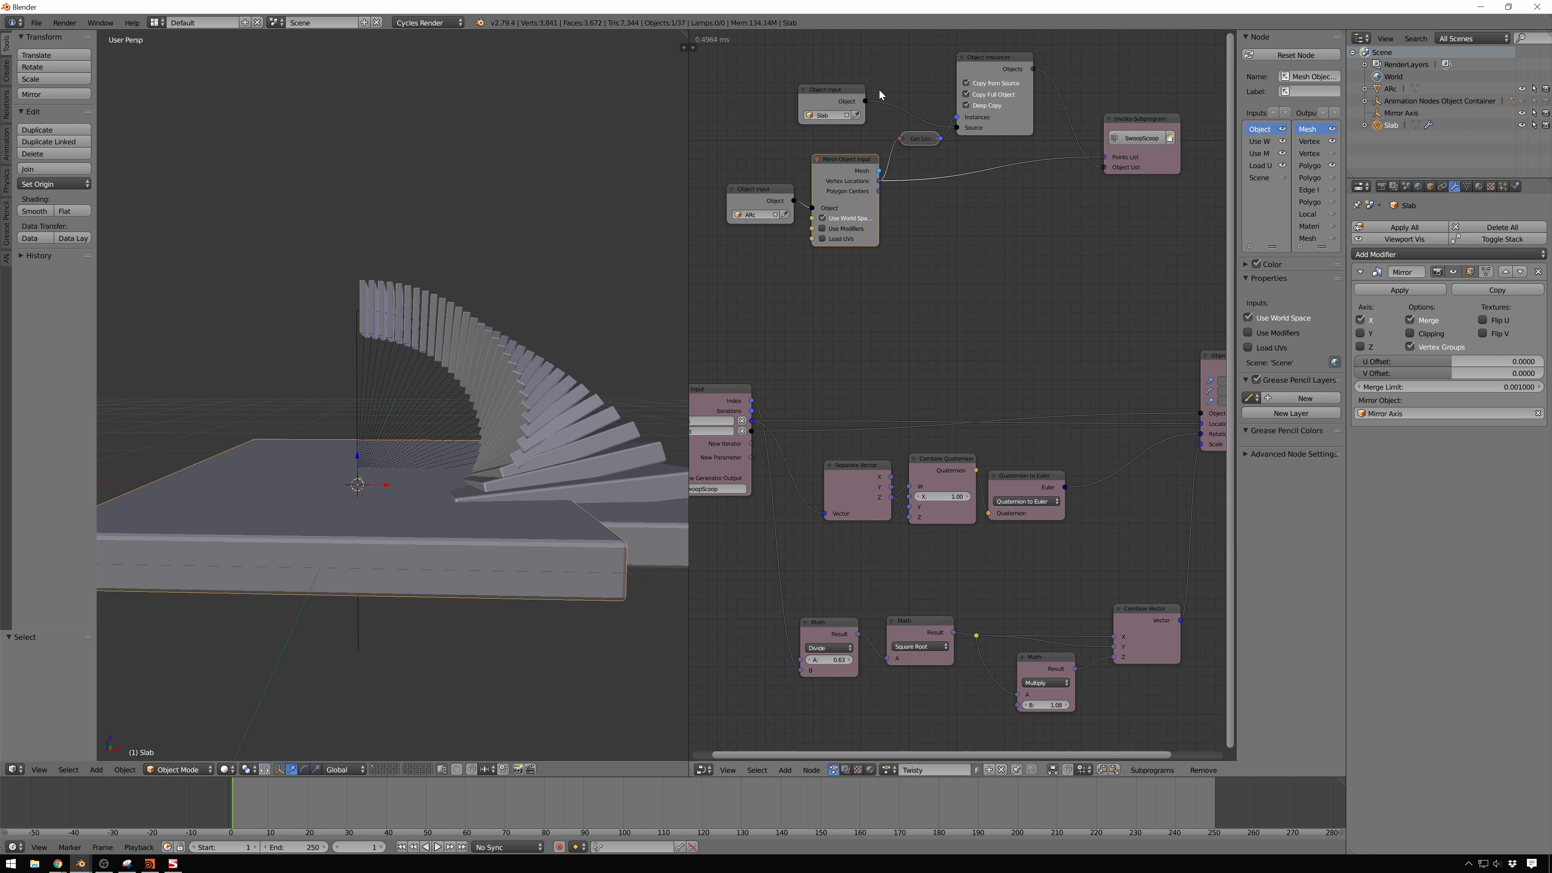
{"action": "left_click", "coordinate": [975, 99]}
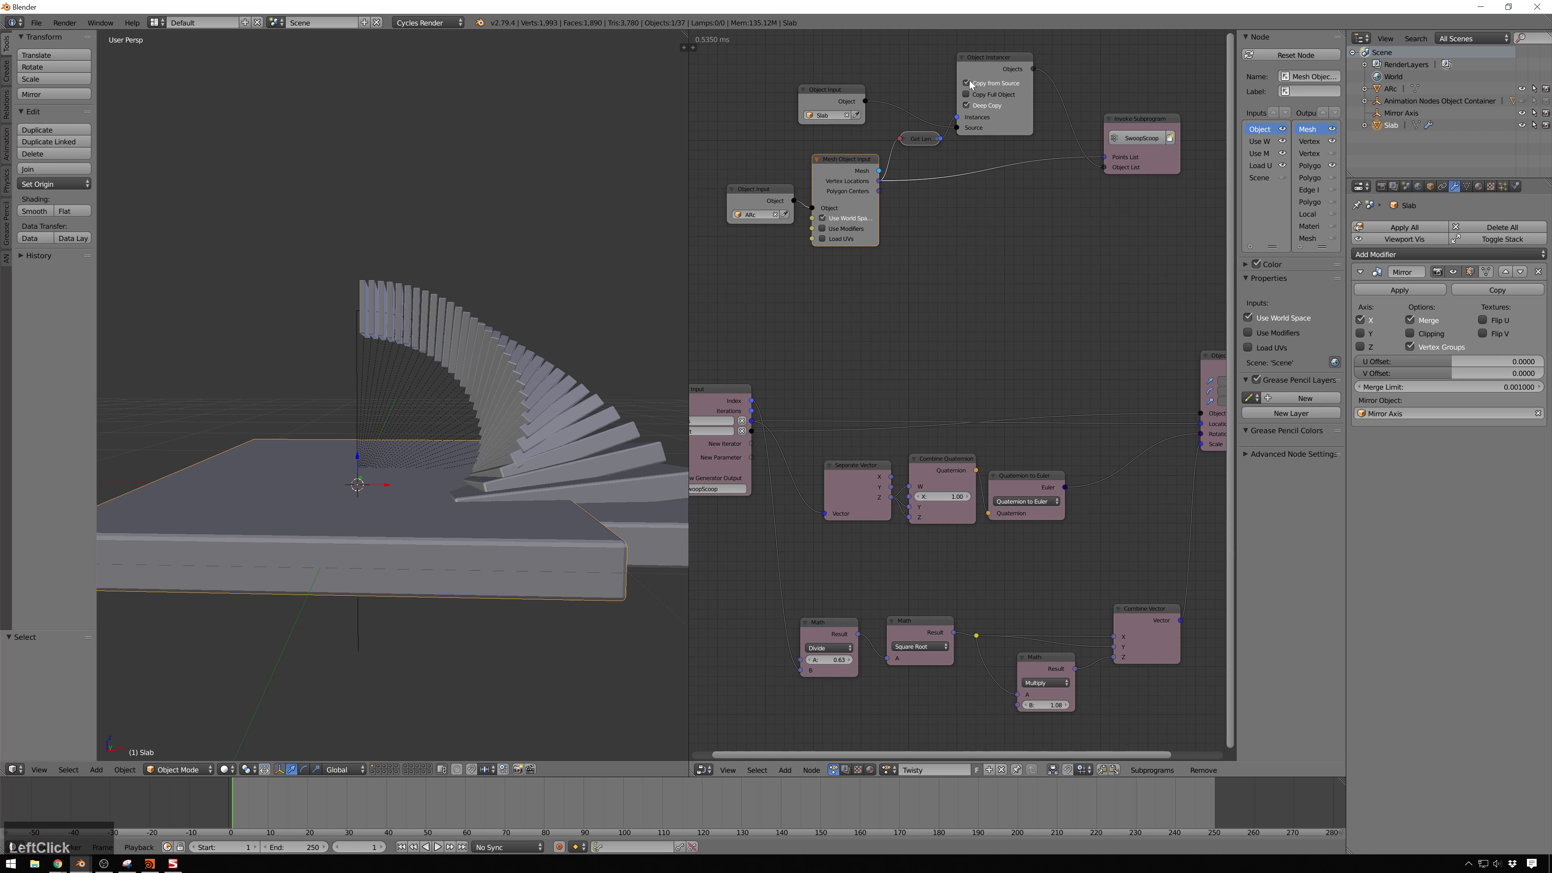
{"action": "left_click", "coordinate": [968, 106]}
{"action": "left_click", "coordinate": [967, 95]}
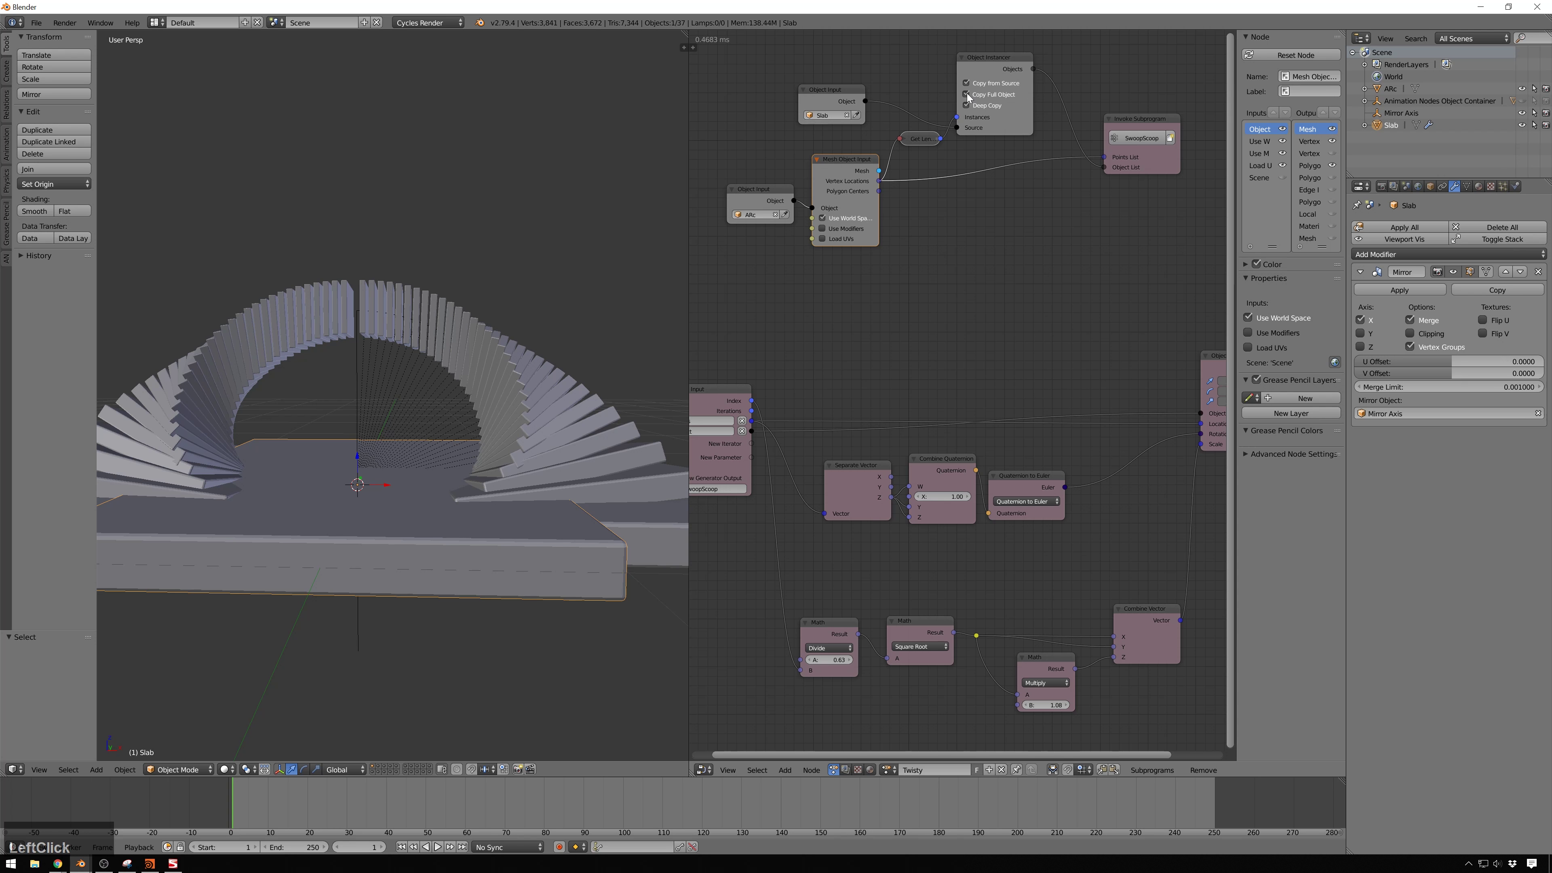
{"action": "middle_click_drag", "start_coordinate": [272, 337], "coordinate": [463, 323]}
{"action": "scroll", "coordinate": [463, 319], "scroll_direction": "down", "scroll_amount": 3}
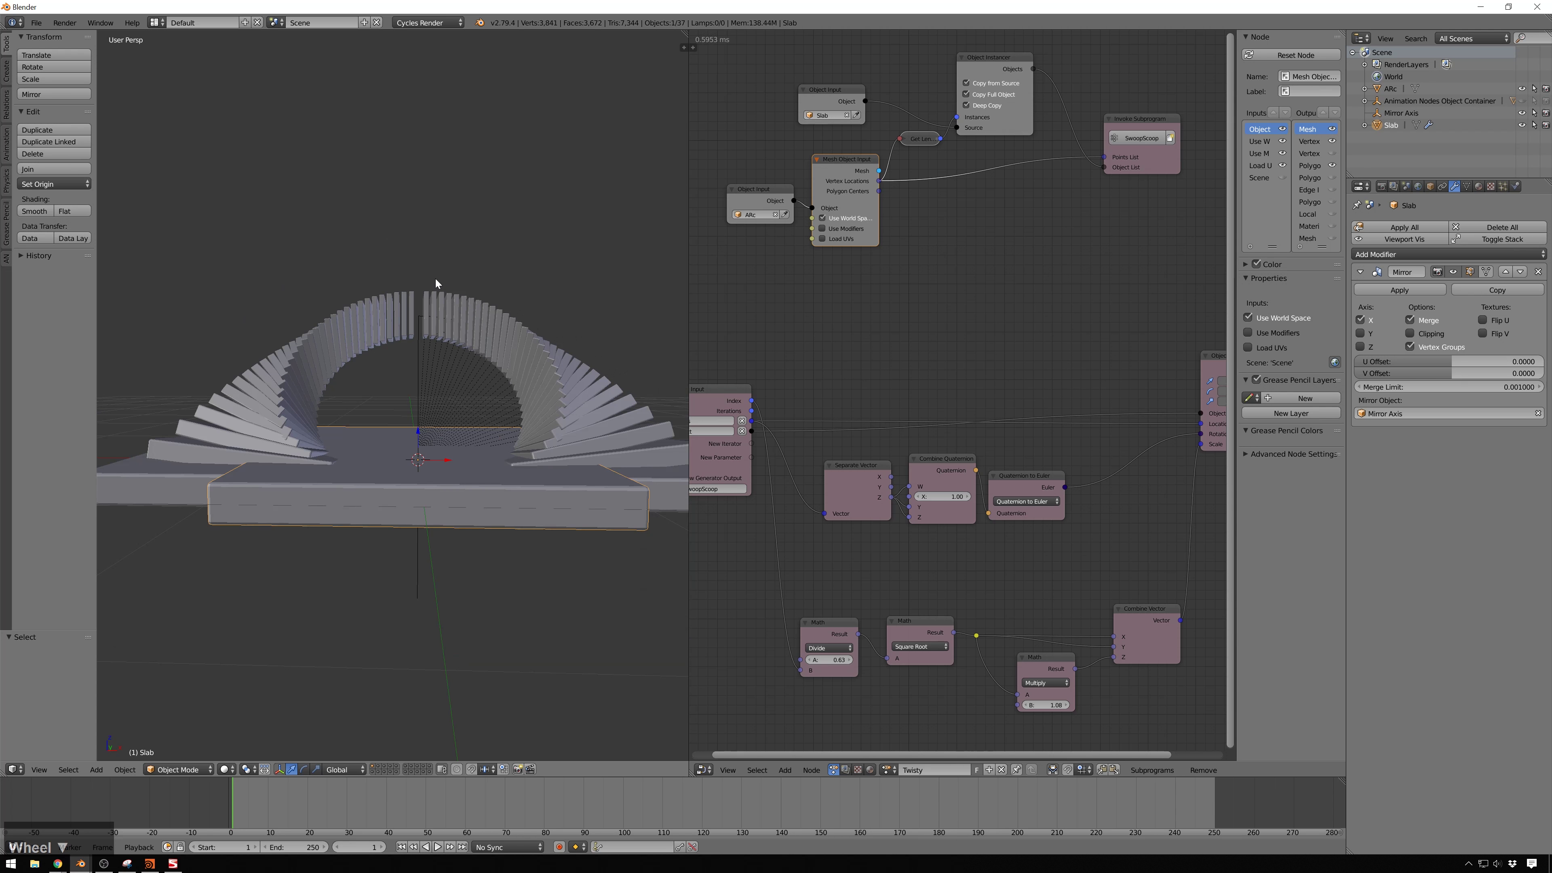
Move the base slab down along Z
{"action": "scroll", "coordinate": [438, 334], "scroll_direction": "up", "scroll_amount": 2}
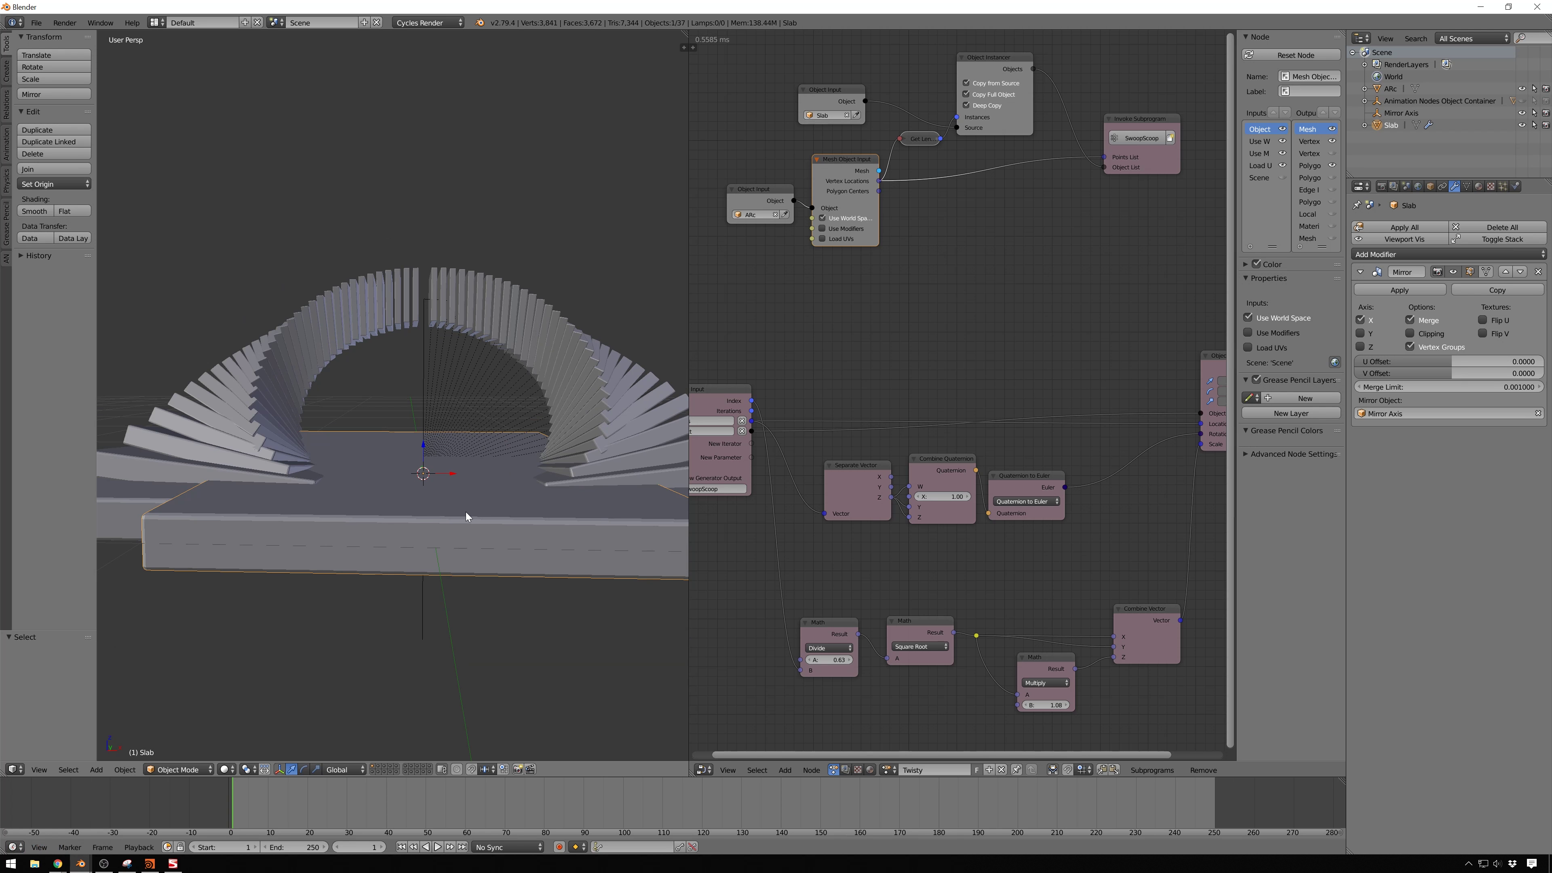
{"action": "key", "text": "g"}
{"action": "key", "text": "z"}
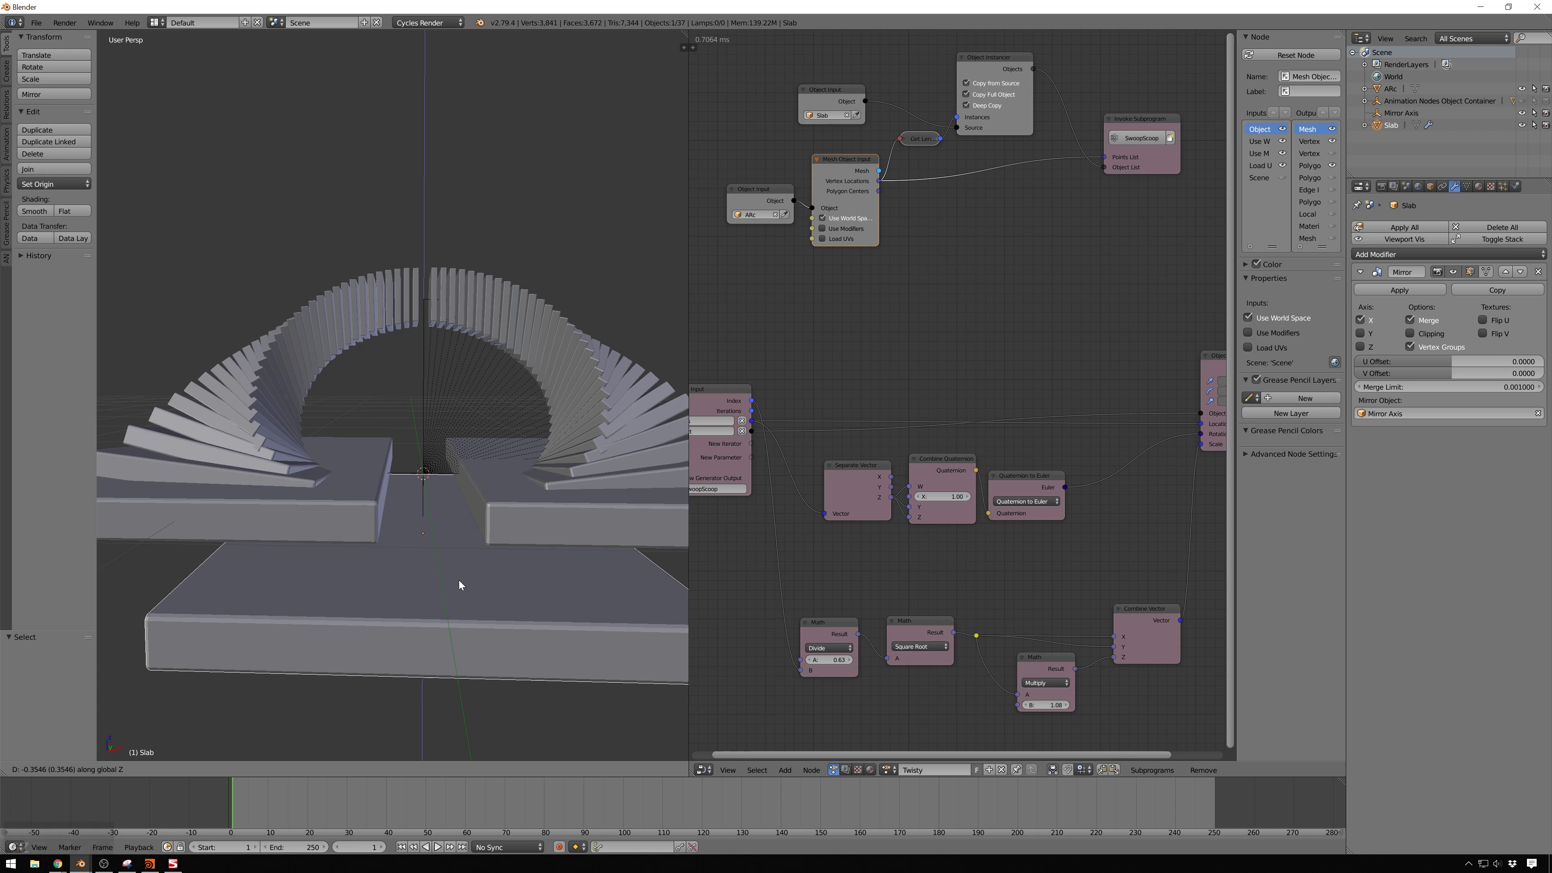
{"action": "left_click", "coordinate": [458, 577]}
Add a plane, raise it 0.09 on Z and scale it about 10.6 times
{"action": "key", "text": "shift+a"}
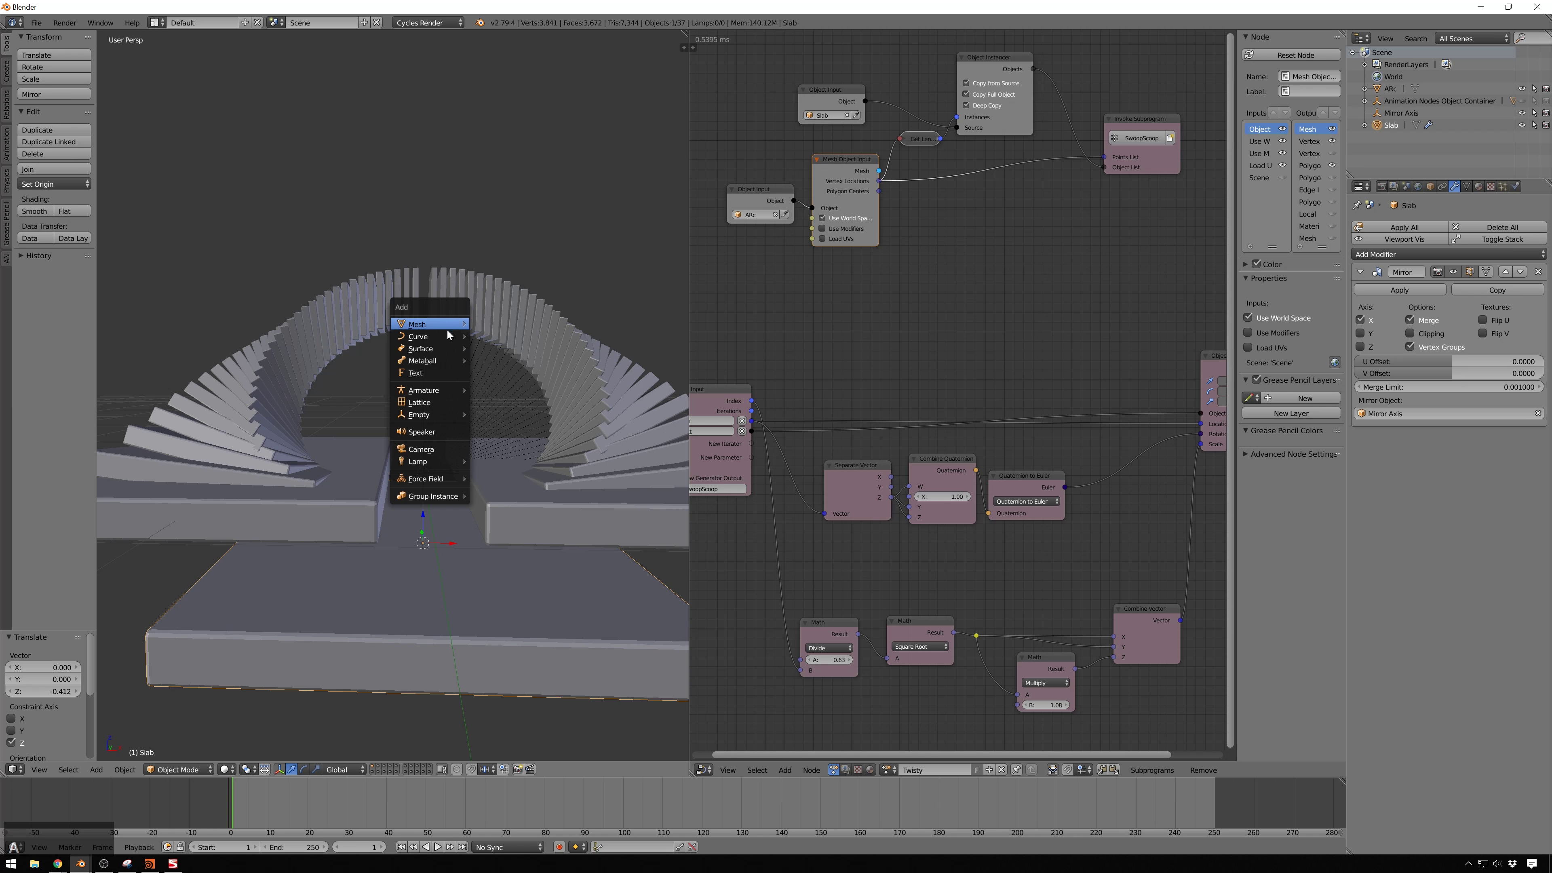
{"action": "left_click", "coordinate": [483, 325]}
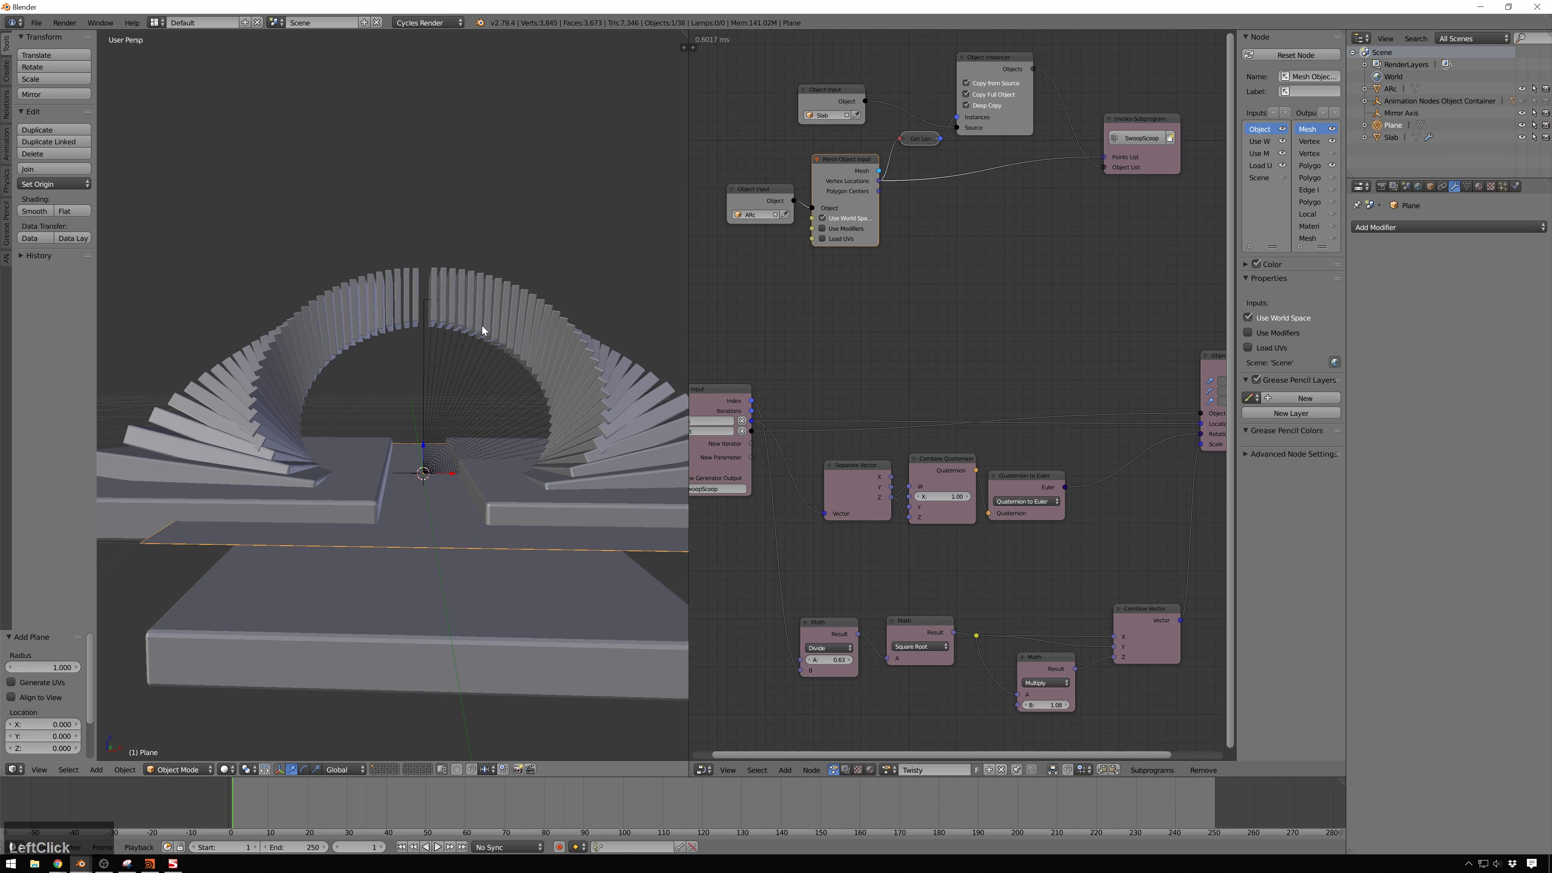
{"action": "key", "text": "g"}
{"action": "key", "text": "z"}
{"action": "left_click", "coordinate": [475, 431]}
{"action": "key", "text": "s"}
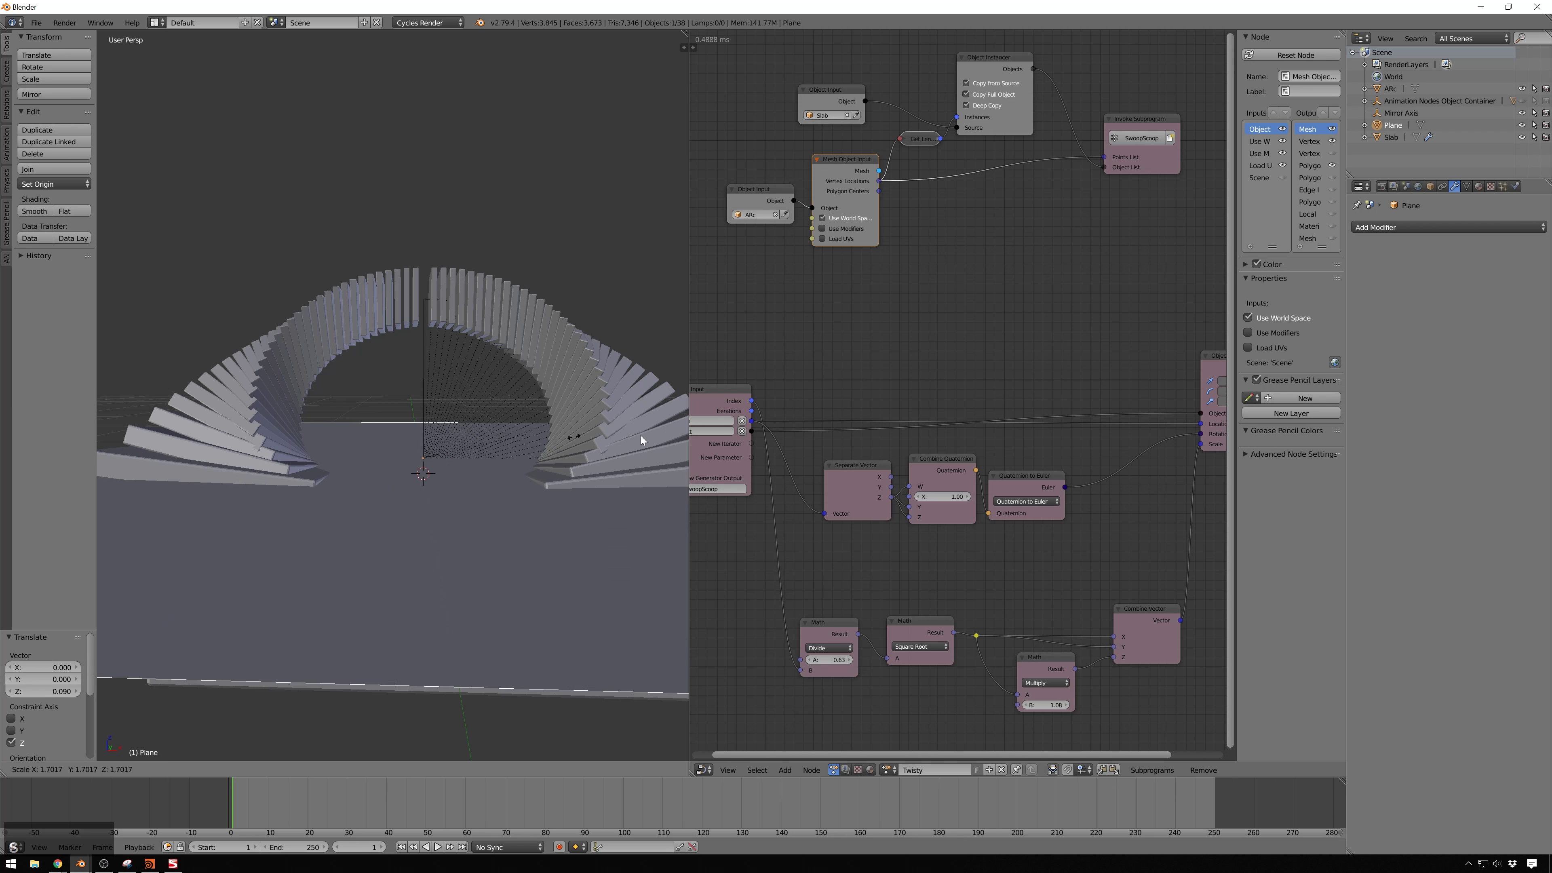
{"action": "left_click", "coordinate": [495, 437]}
{"action": "scroll", "coordinate": [440, 275], "scroll_direction": "up", "scroll_amount": 2}
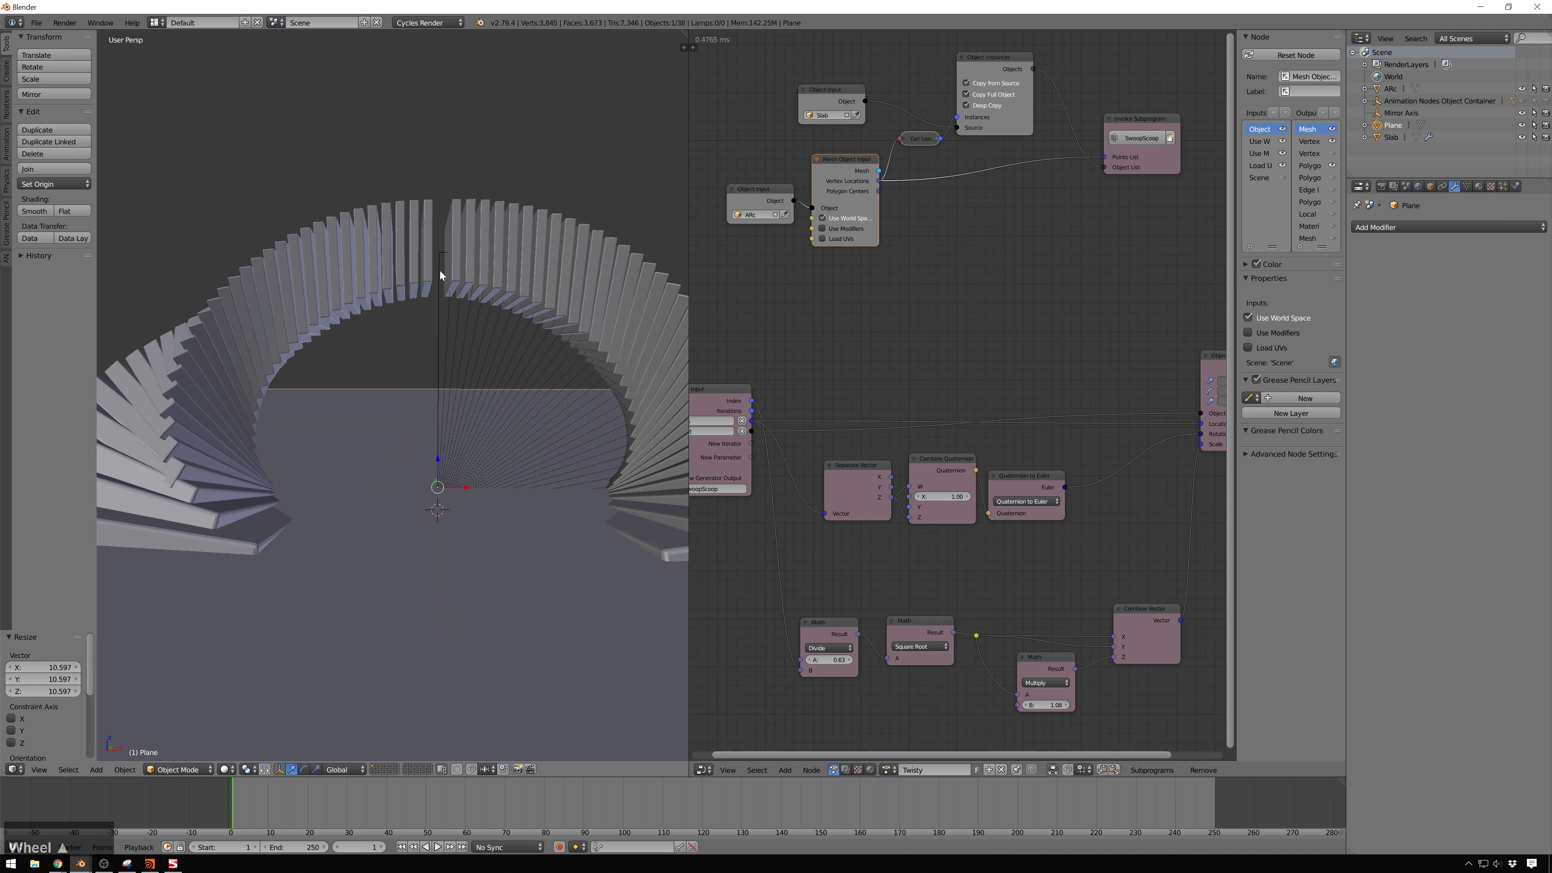
Add a Separate Vector node to the Twisty node tree
{"action": "middle_click_drag", "start_coordinate": [1101, 599], "coordinate": [1089, 594]}
{"action": "left_click_drag", "start_coordinate": [710, 393], "coordinate": [701, 379]}
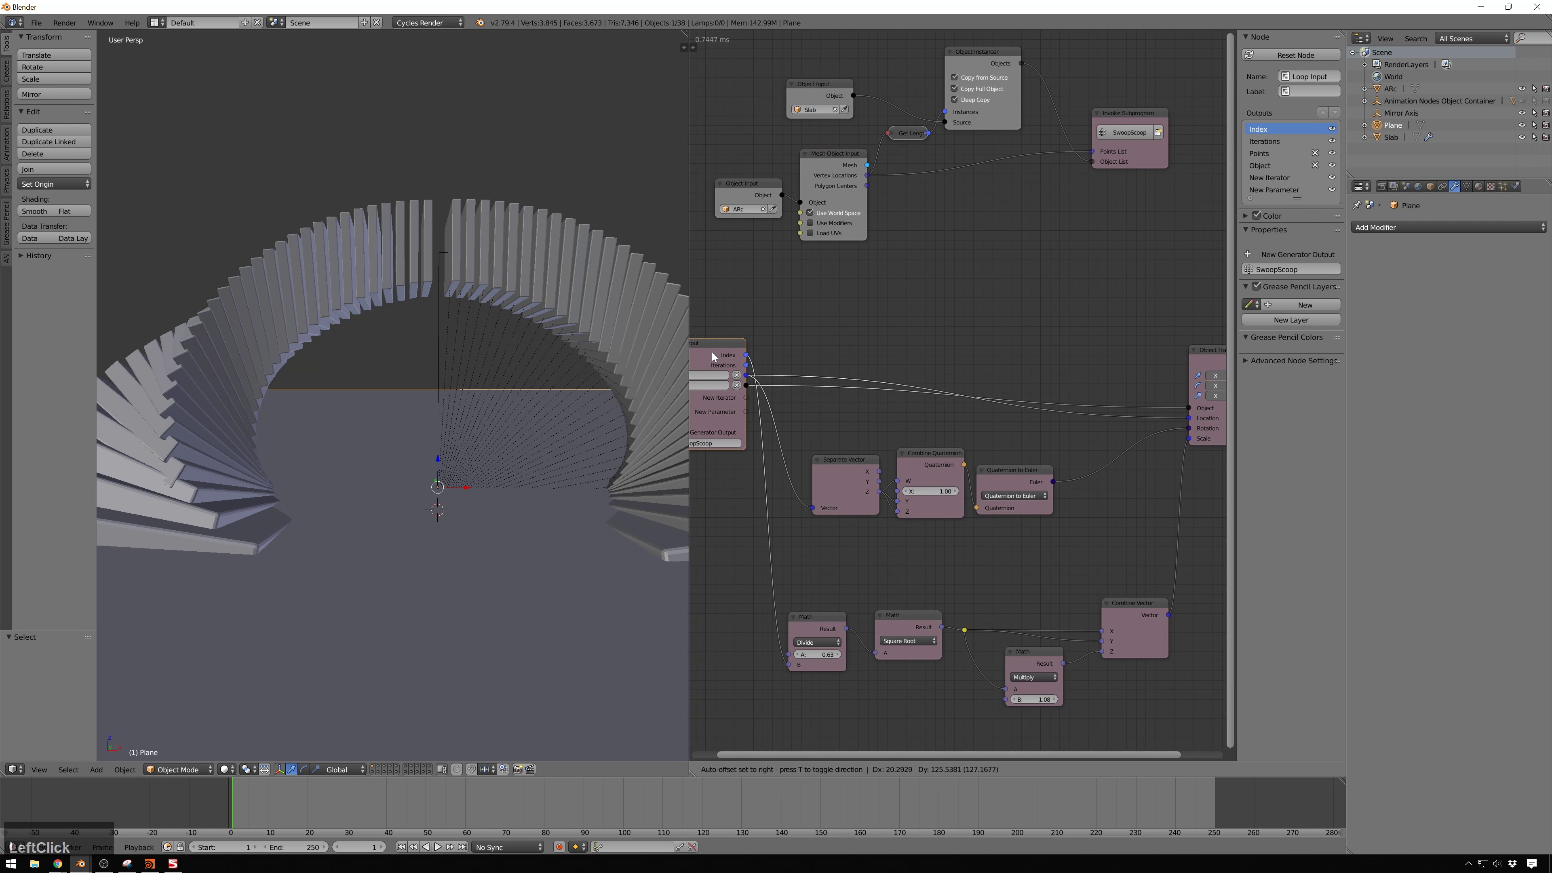
{"action": "key", "text": "shift+a"}
{"action": "mouse_move", "coordinate": [1017, 274]}
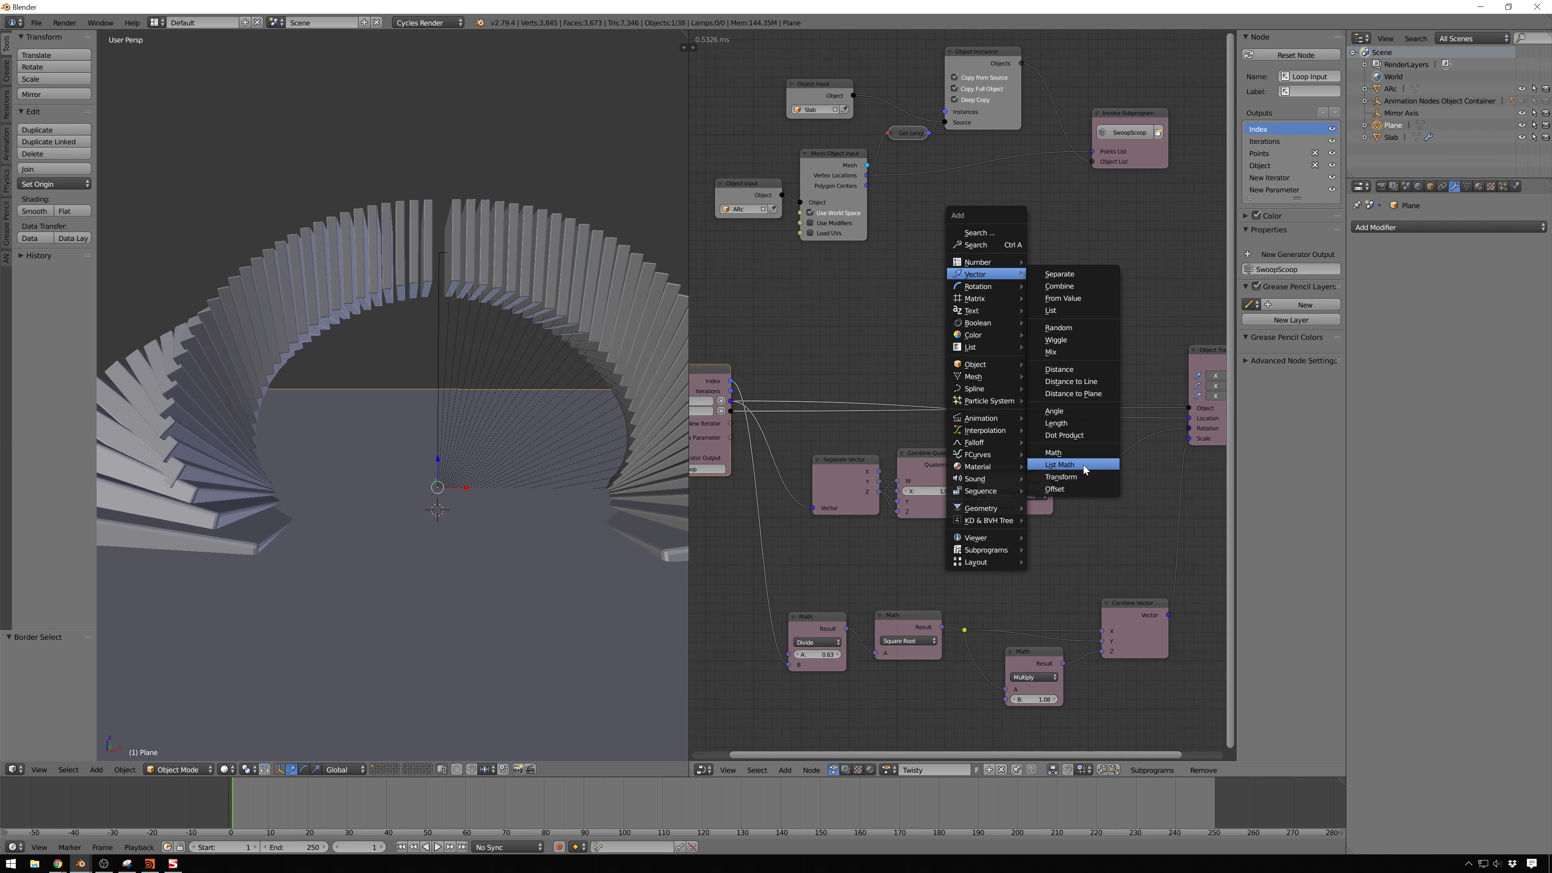
{"action": "left_click", "coordinate": [1062, 274]}
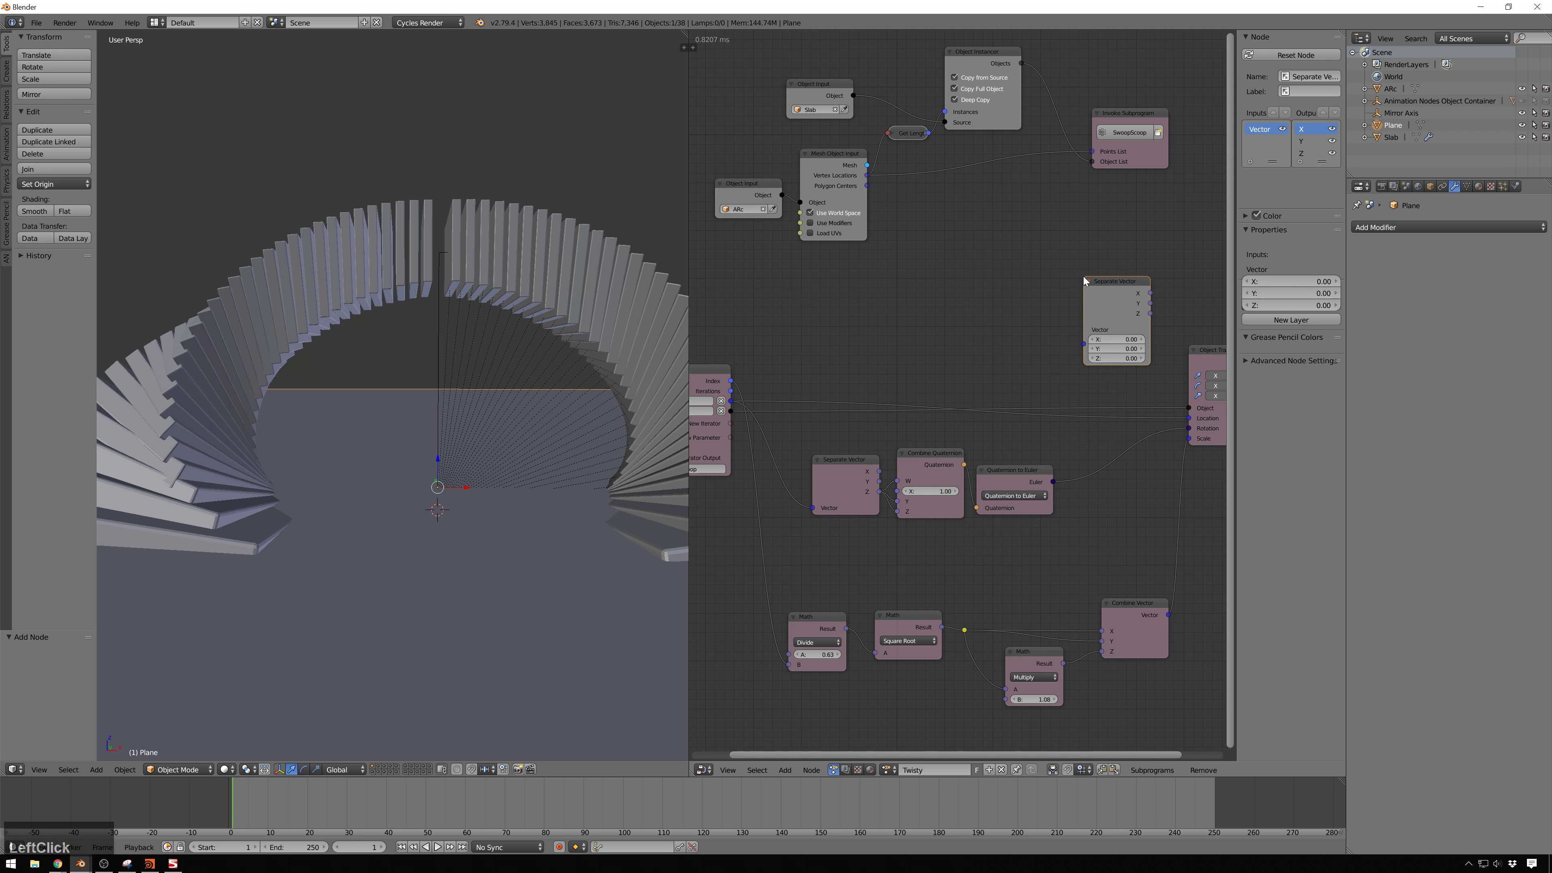
{"action": "left_click", "coordinate": [1076, 415]}
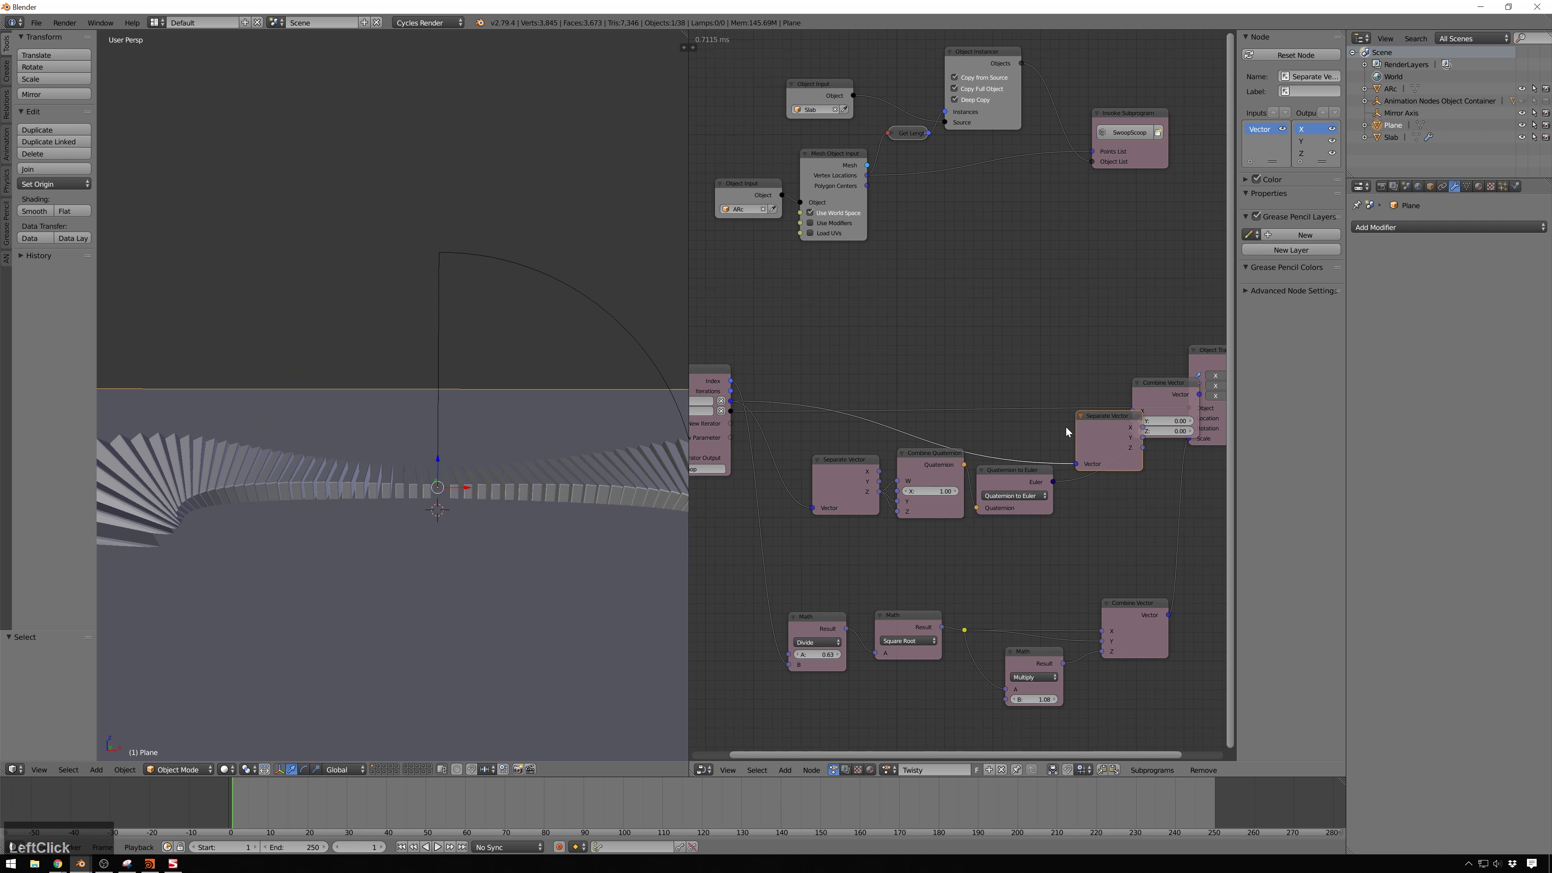
Link Separate Vector's Y and Z outputs into Combine Vector, then box-select both nodes
{"action": "left_click_drag", "start_coordinate": [1093, 416], "coordinate": [806, 328]}
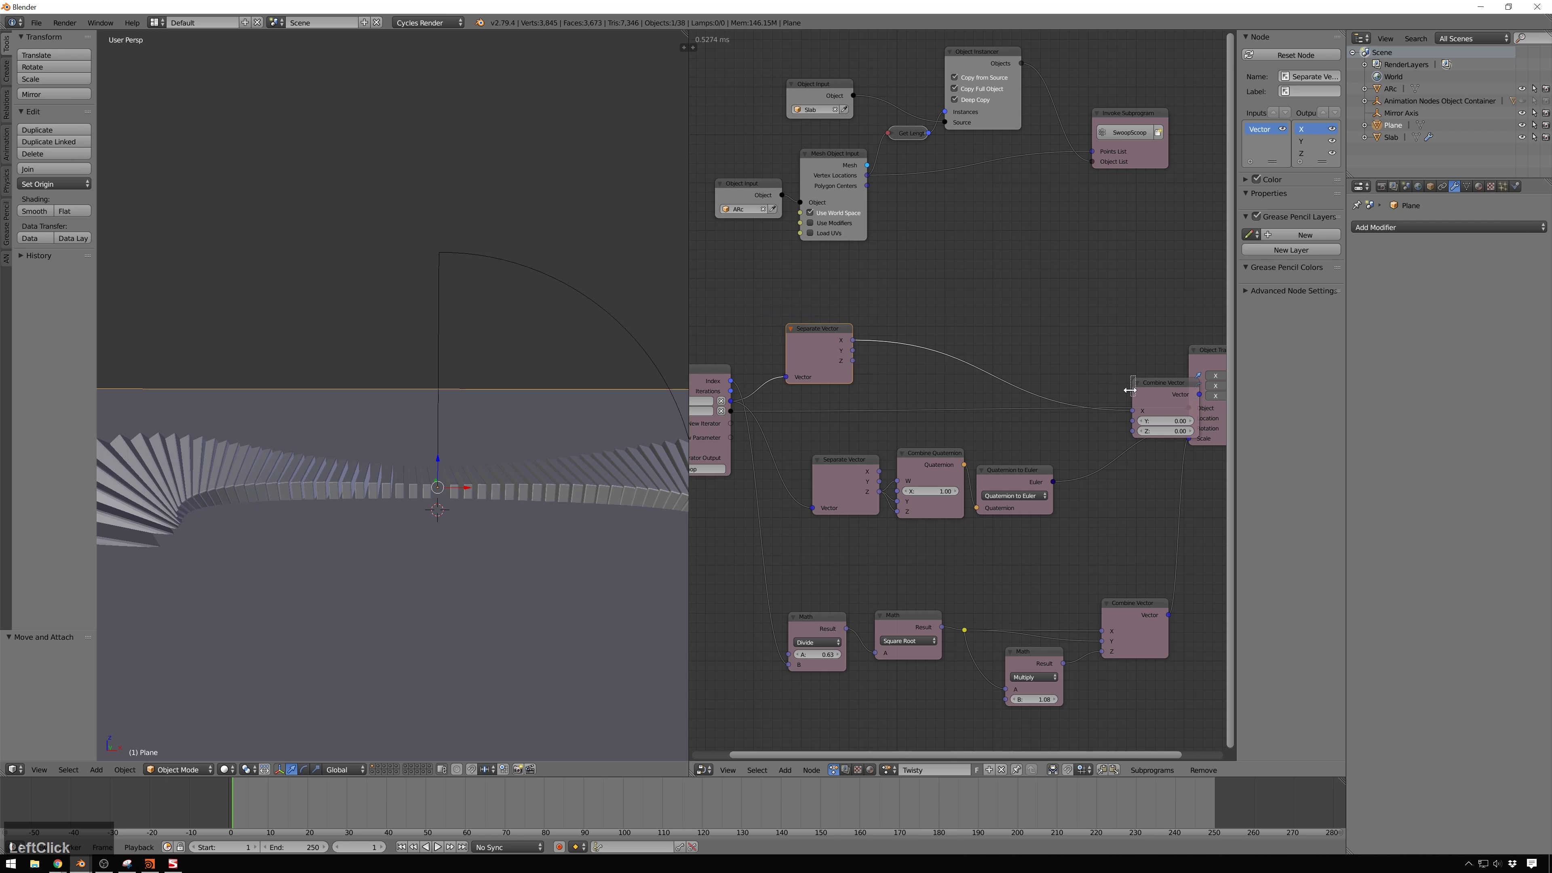
{"action": "left_click_drag", "start_coordinate": [1129, 390], "coordinate": [981, 328]}
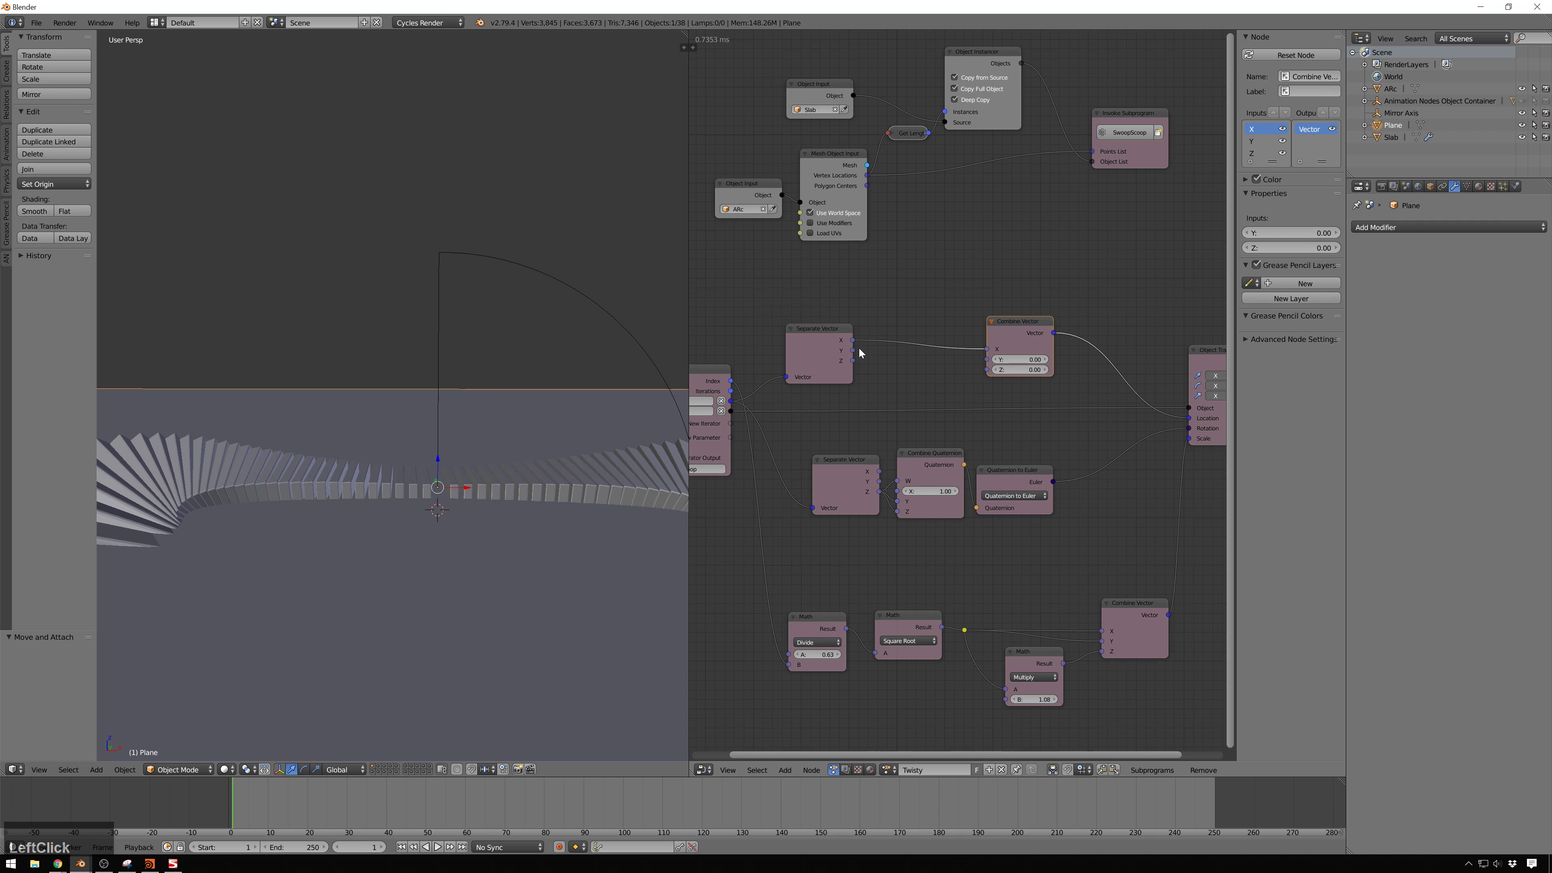
{"action": "left_click_drag", "start_coordinate": [853, 351], "coordinate": [987, 359]}
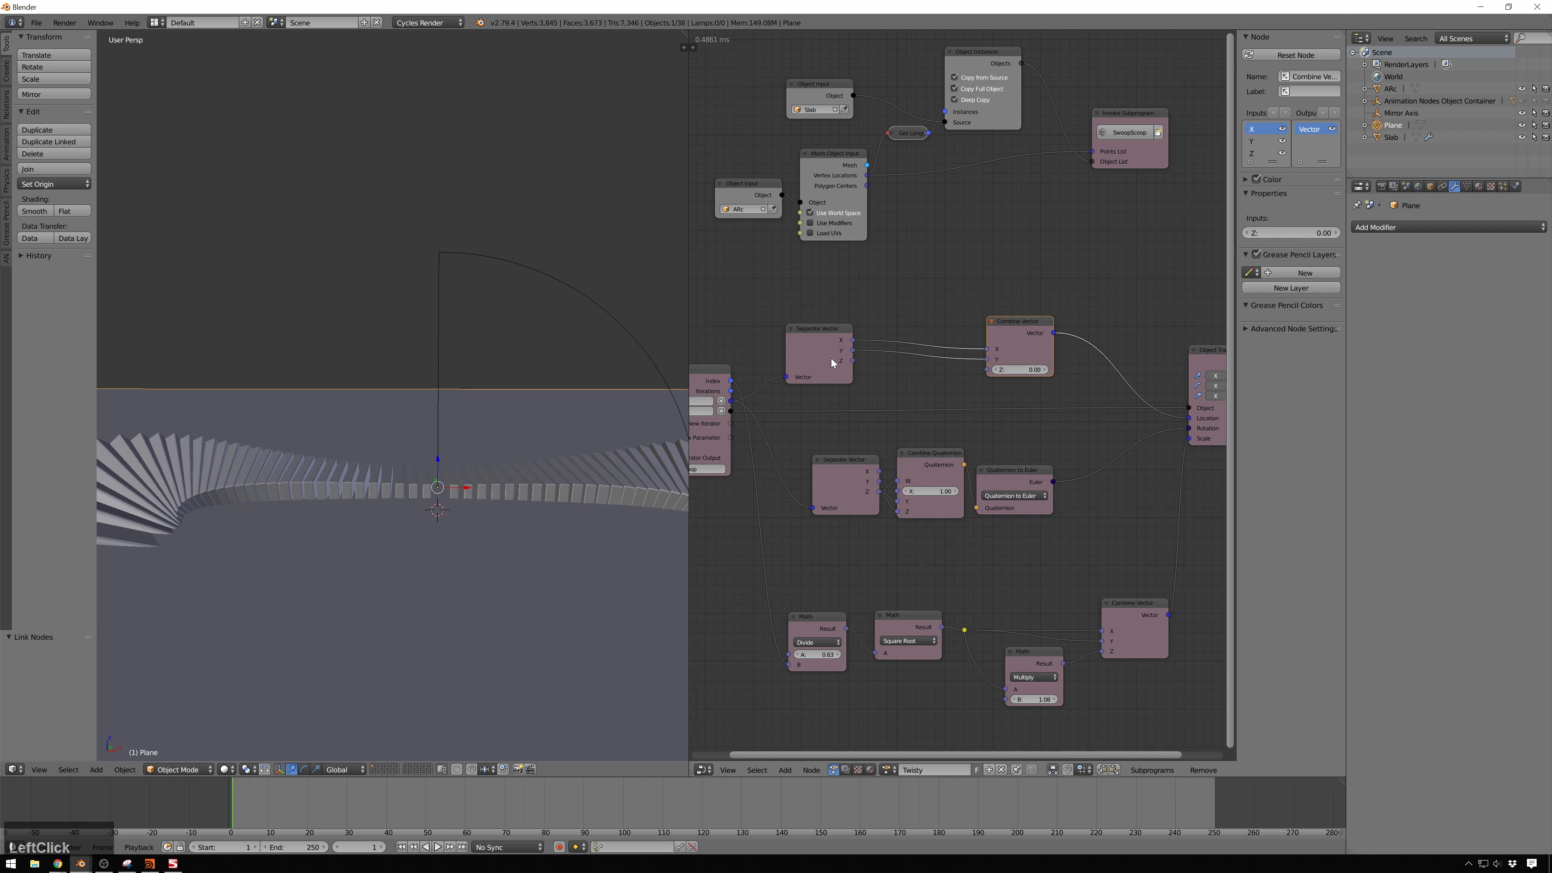
{"action": "left_click_drag", "start_coordinate": [853, 360], "coordinate": [988, 371]}
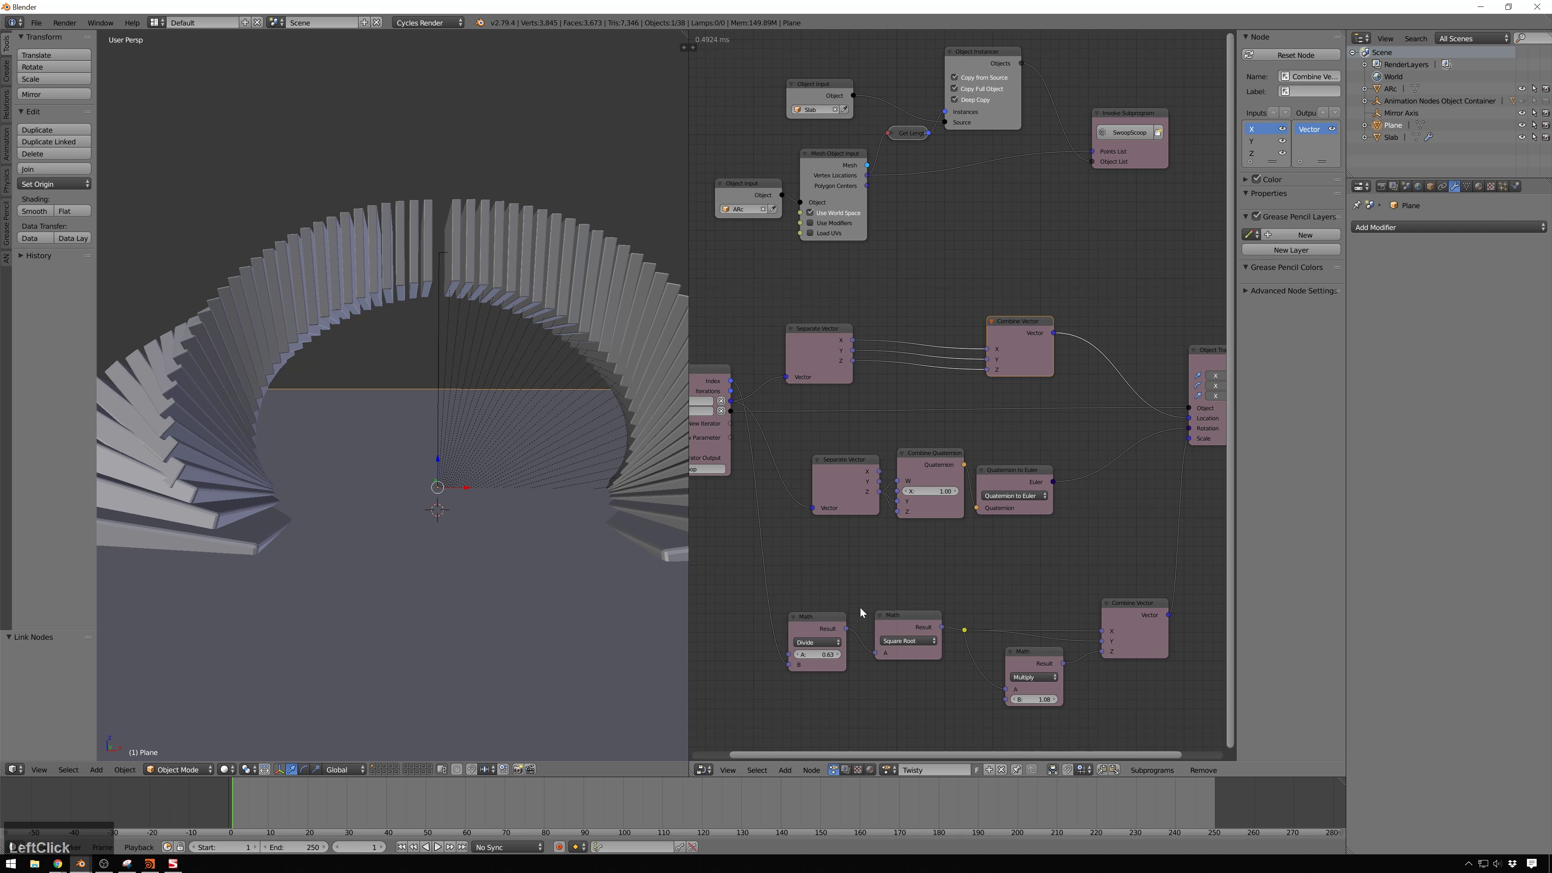
{"action": "key", "text": "shift+a"}
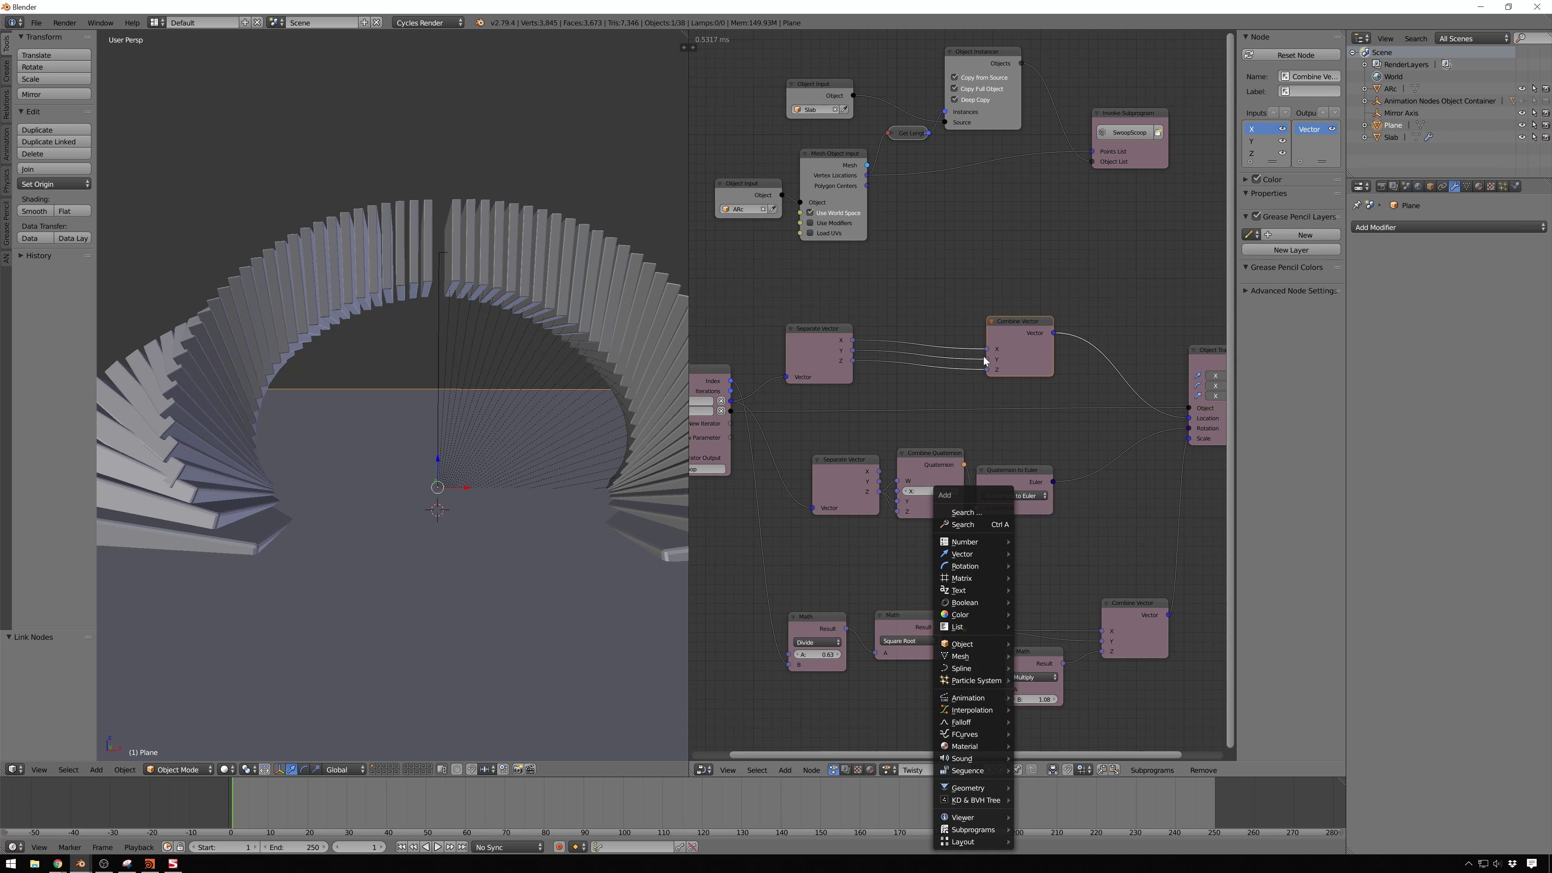
{"action": "left_click_drag", "start_coordinate": [1035, 264], "coordinate": [765, 349]}
Delete the Separate/Combine Vector nodes and add a Vector Math node
{"action": "key", "text": "Delete"}
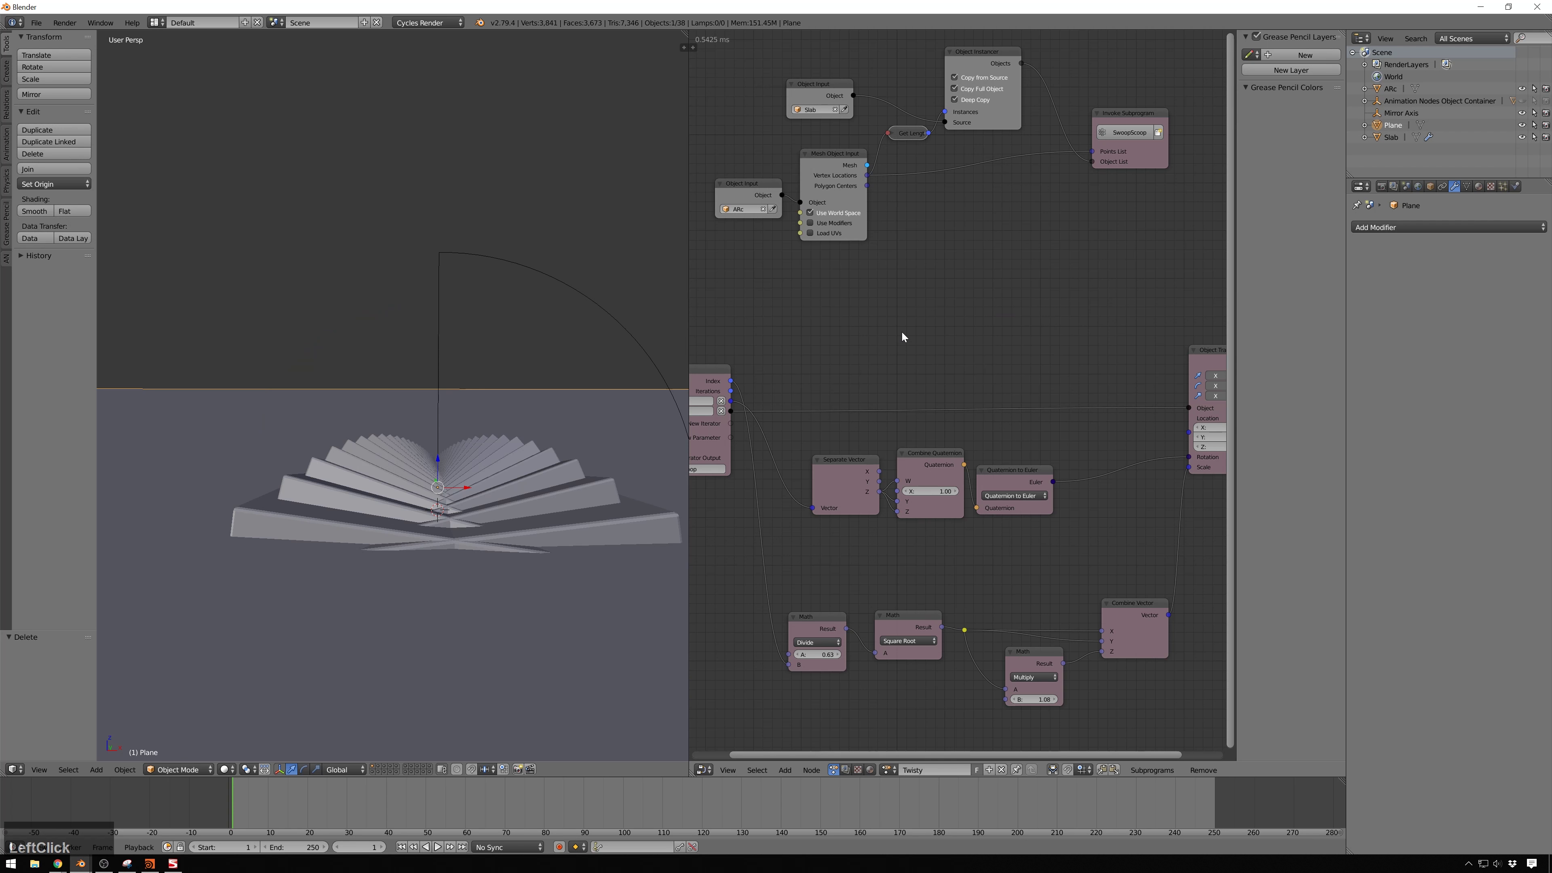
{"action": "key", "text": "shift+a"}
{"action": "mouse_move", "coordinate": [902, 333]}
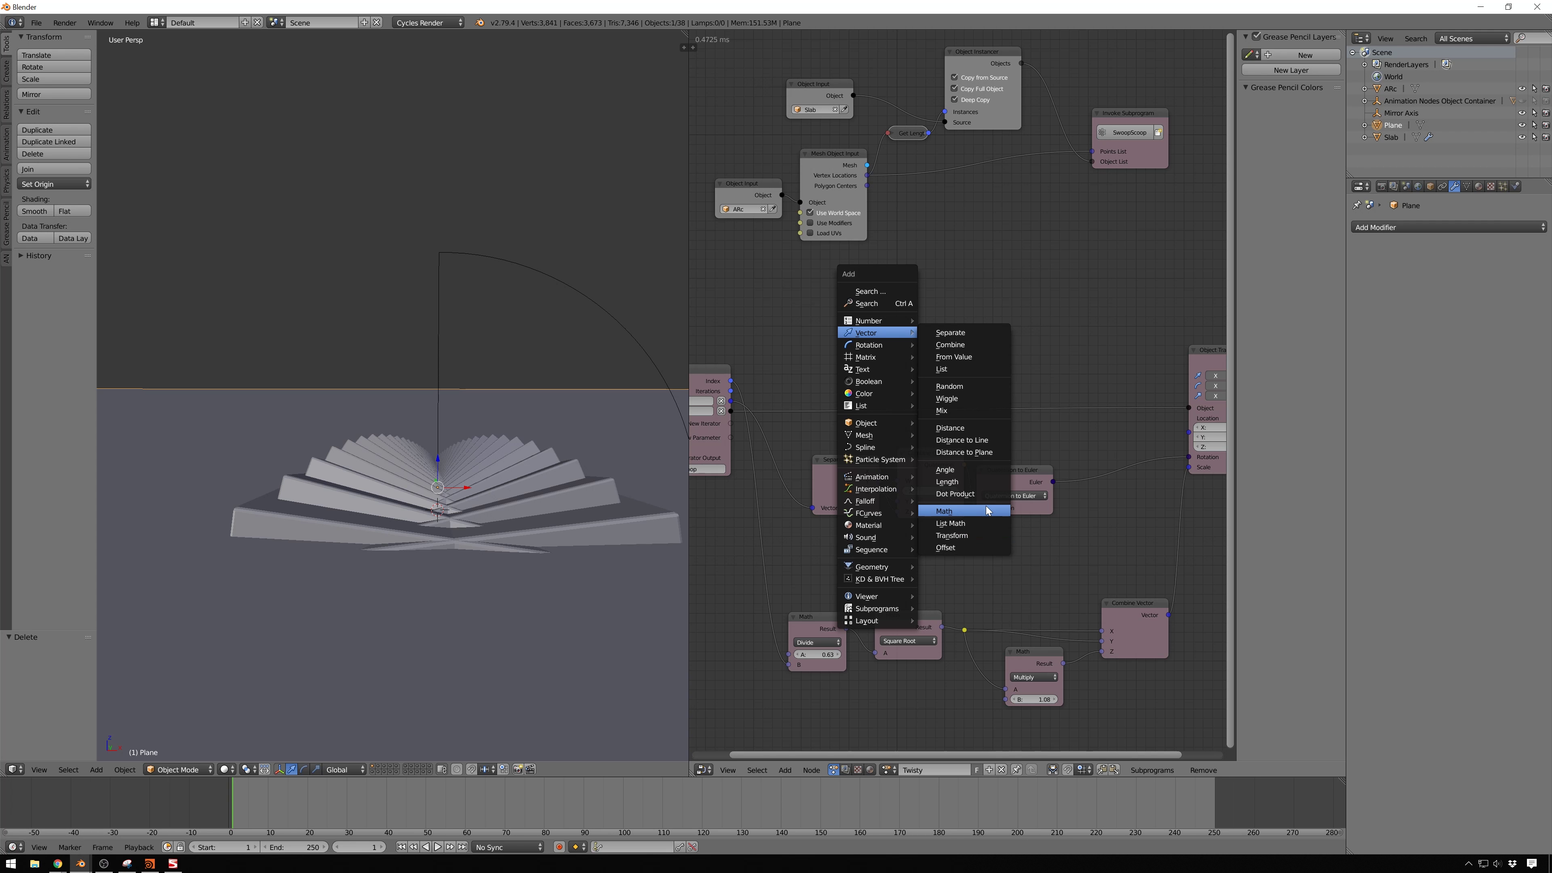
{"action": "left_click", "coordinate": [973, 512]}
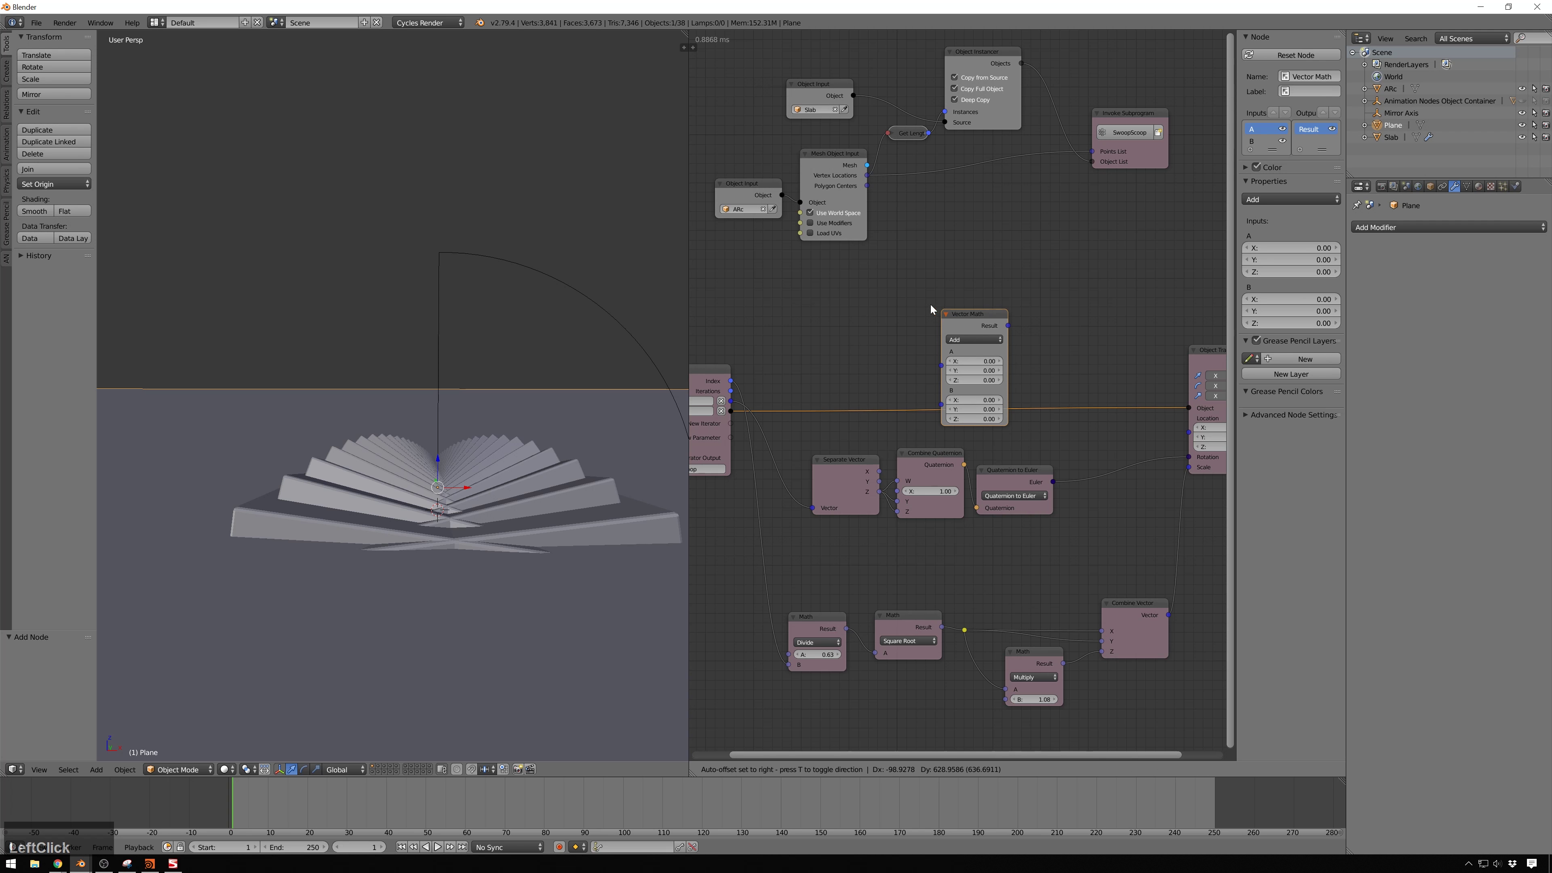
{"action": "left_click", "coordinate": [852, 347]}
{"action": "middle_click_drag", "start_coordinate": [774, 406], "coordinate": [842, 391]}
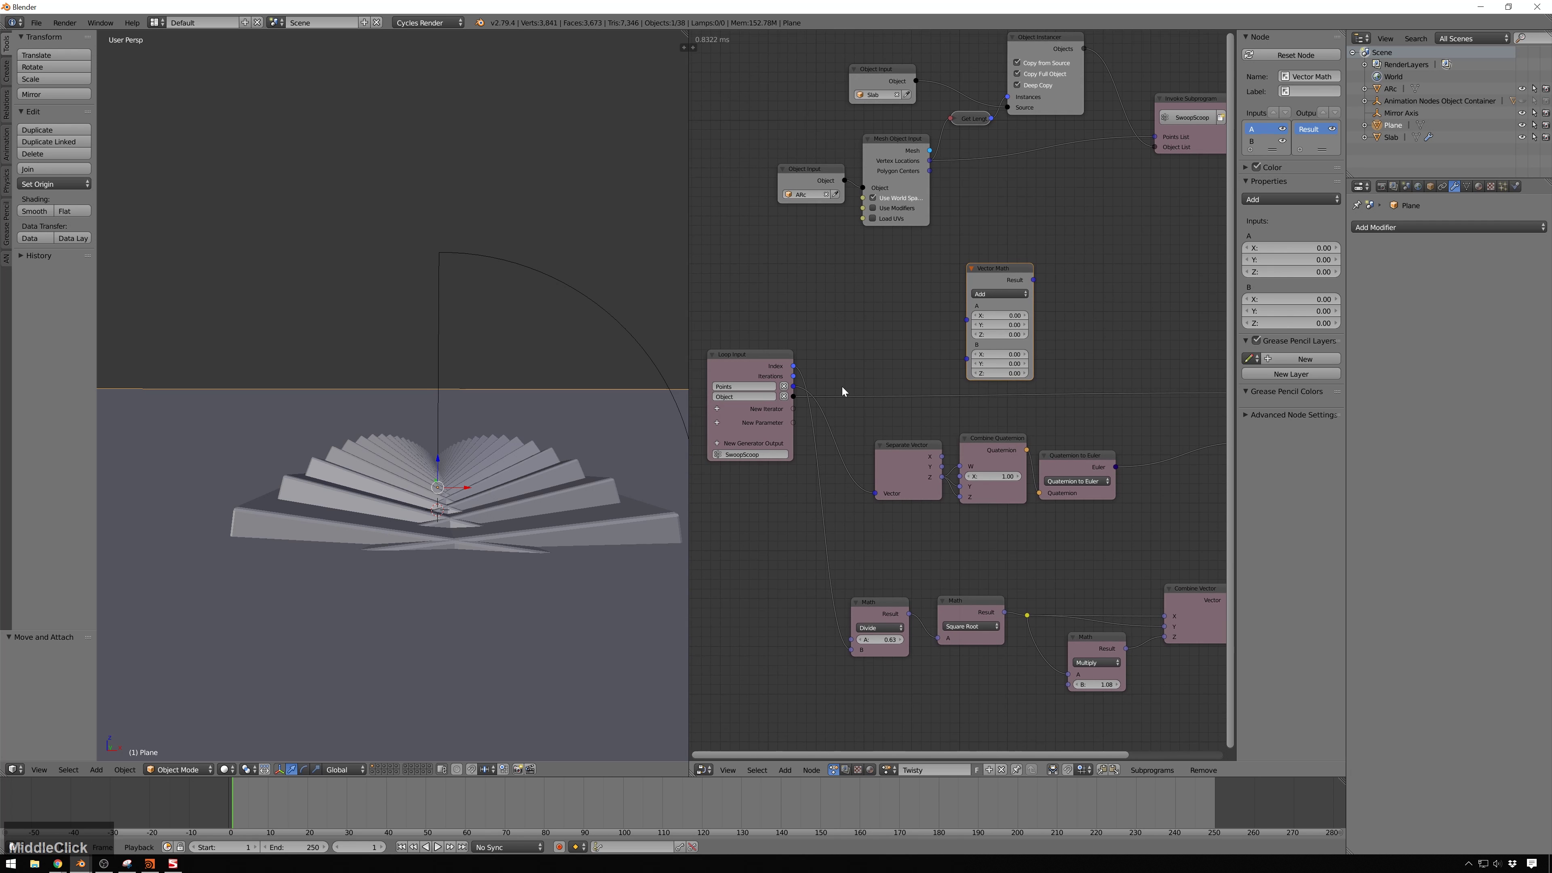
Connect Loop Input Points to Vector Math A and its Result to the slab Location
{"action": "left_click_drag", "start_coordinate": [792, 387], "coordinate": [966, 320]}
{"action": "middle_click_drag", "start_coordinate": [1042, 324], "coordinate": [909, 343]}
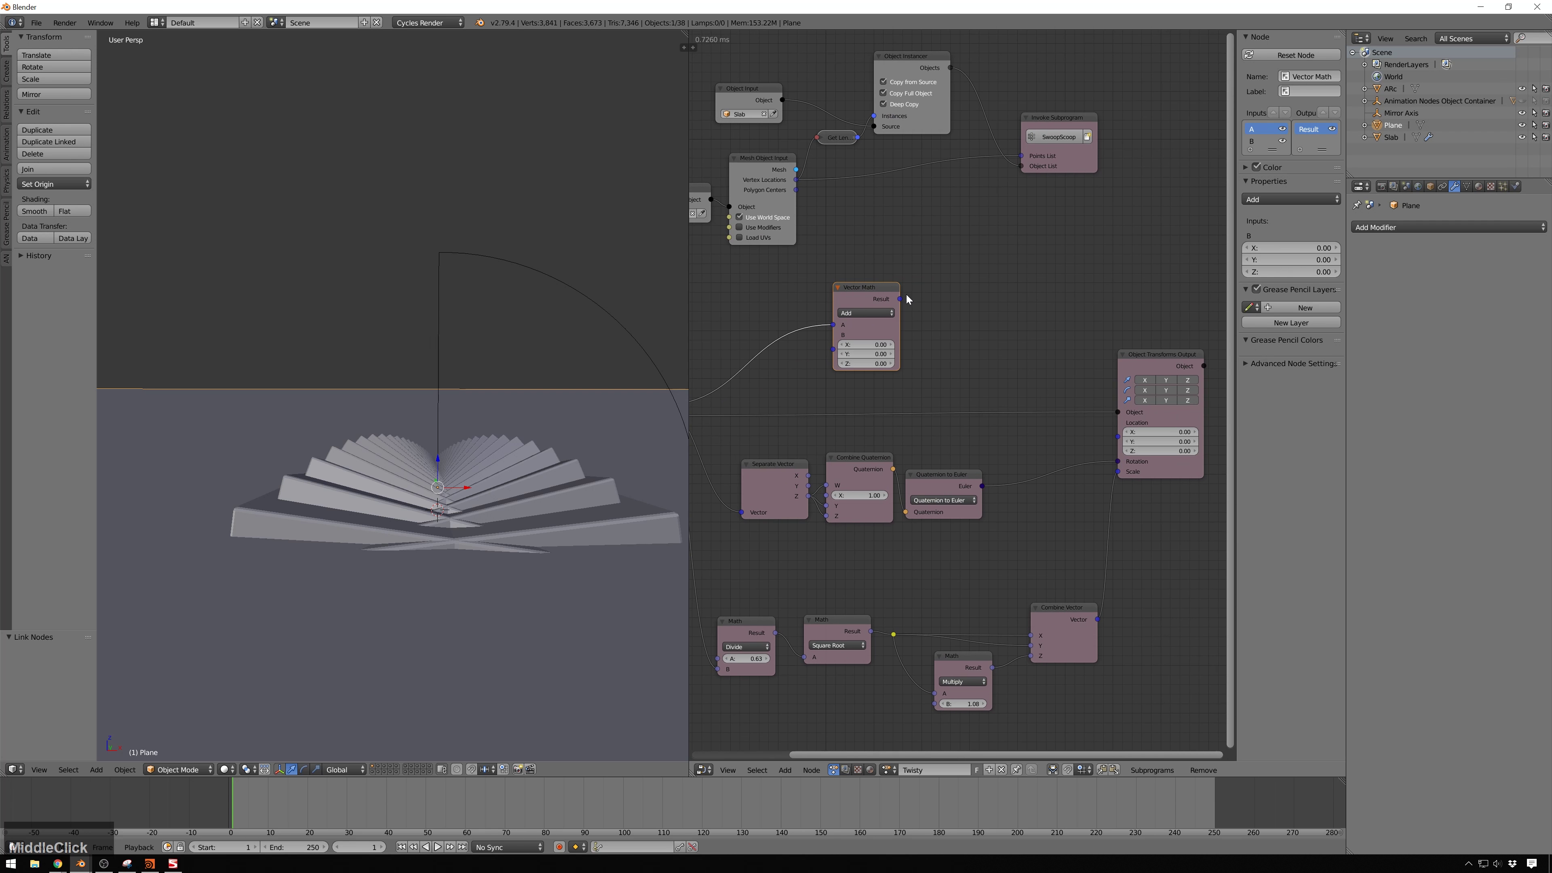
{"action": "left_click_drag", "start_coordinate": [906, 295], "coordinate": [998, 352]}
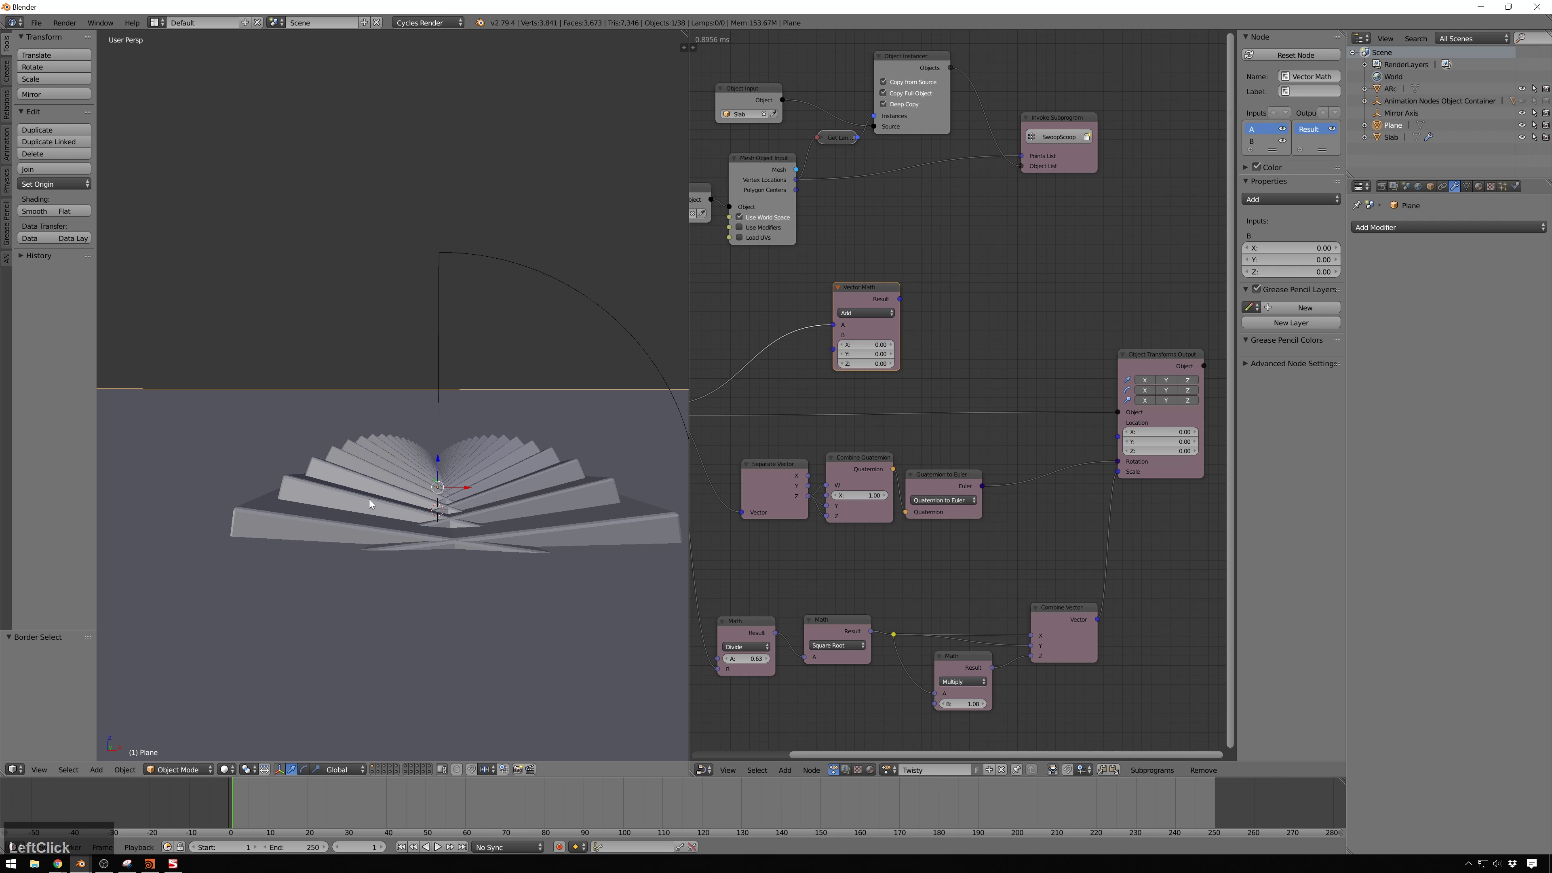
{"action": "left_click_drag", "start_coordinate": [899, 299], "coordinate": [1117, 435]}
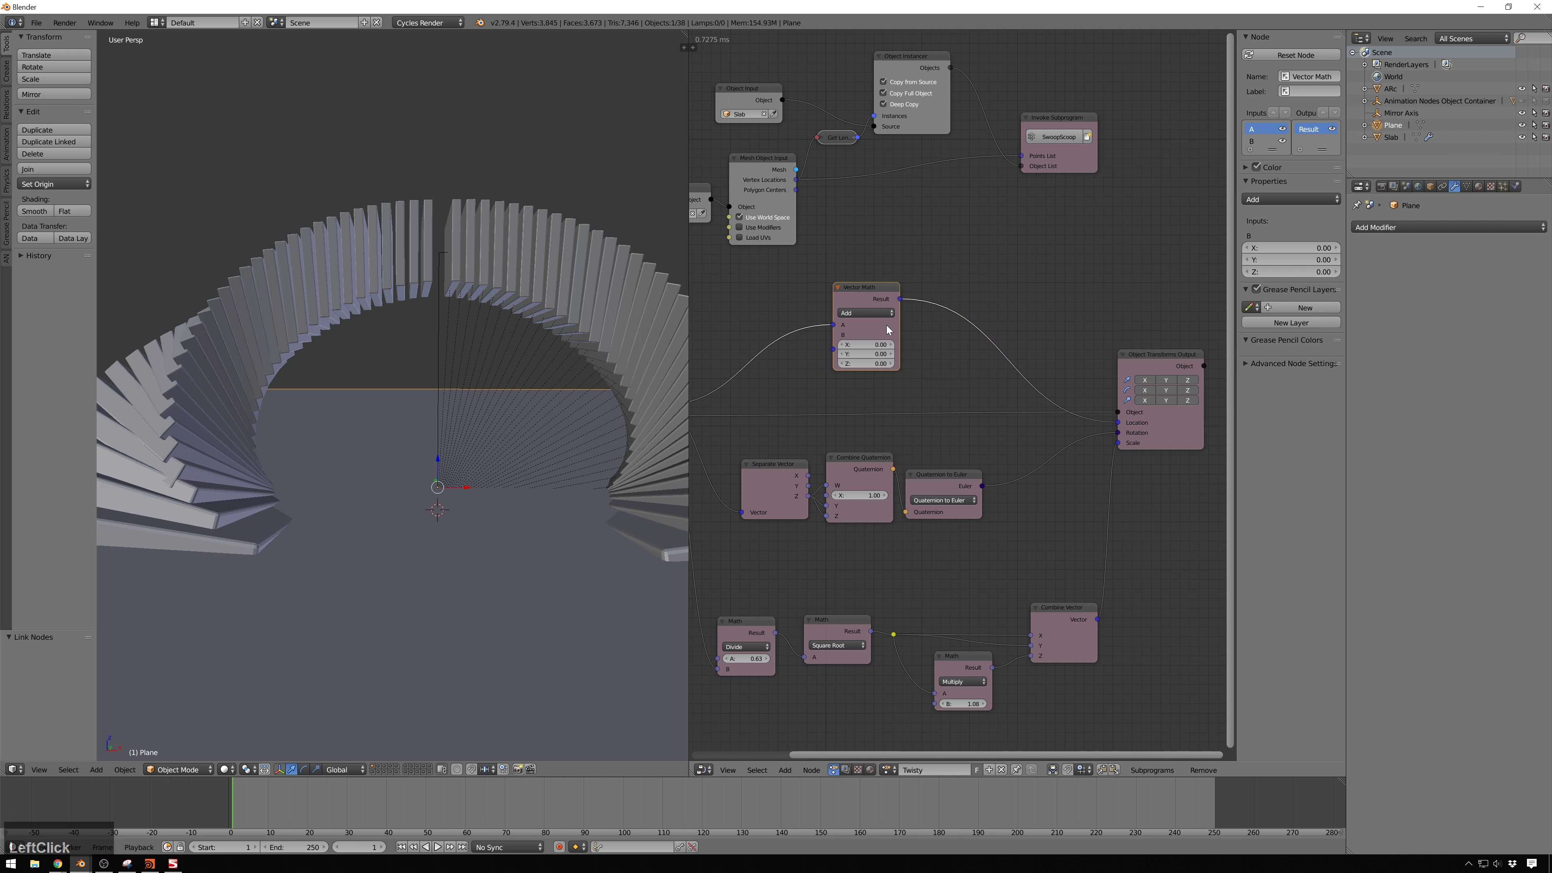
Refine the Vector Math B X offset to -0.023 and orbit around the restored arch
{"action": "left_click_drag", "start_coordinate": [883, 344], "coordinate": [891, 344]}
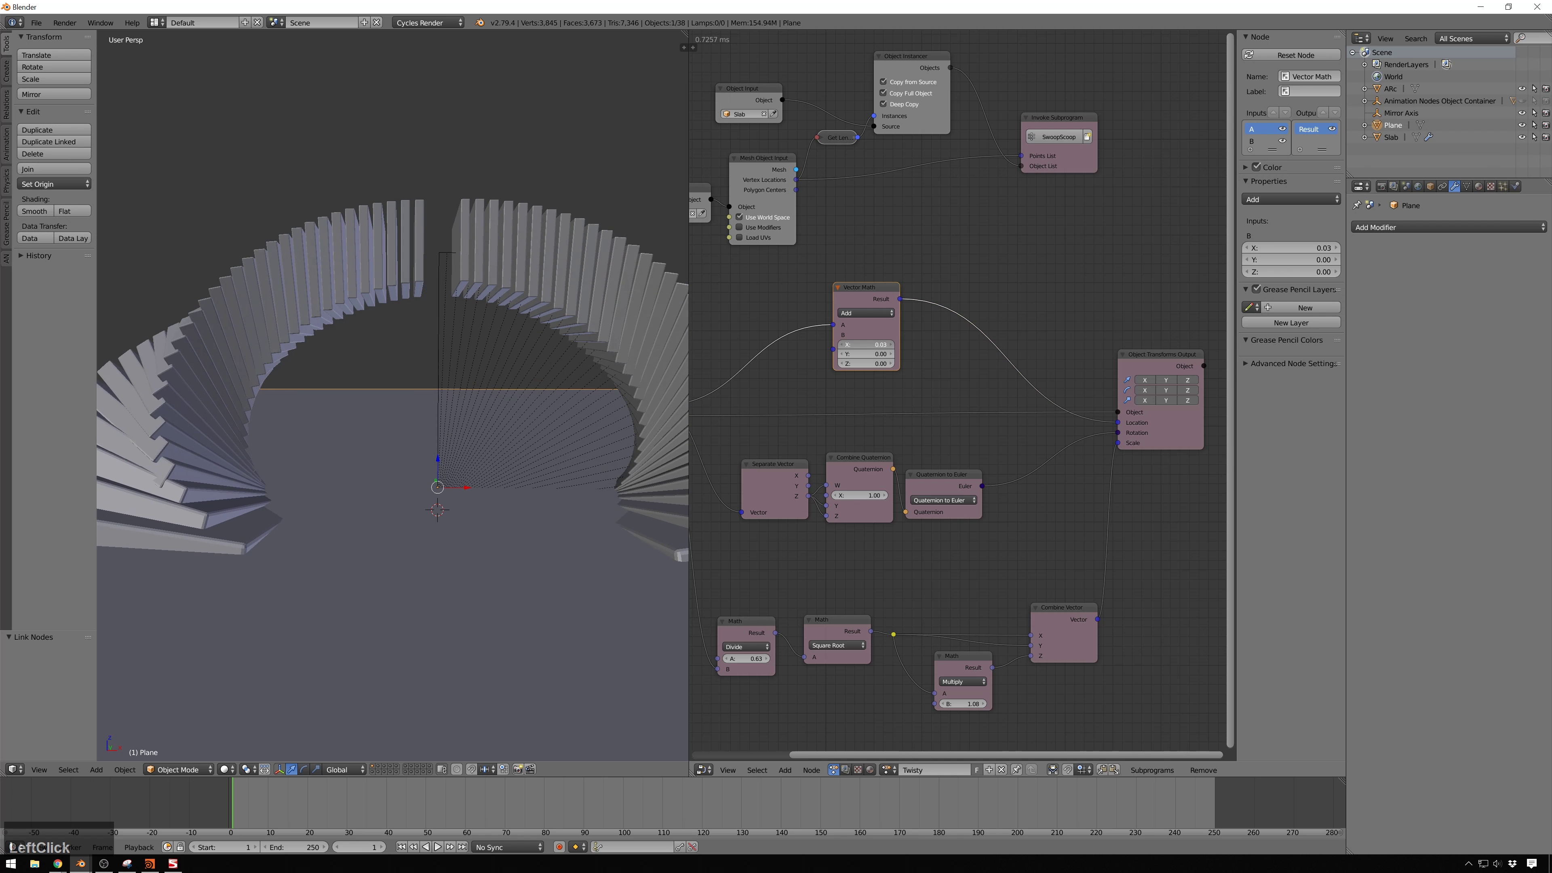
{"action": "key", "text": "minus"}
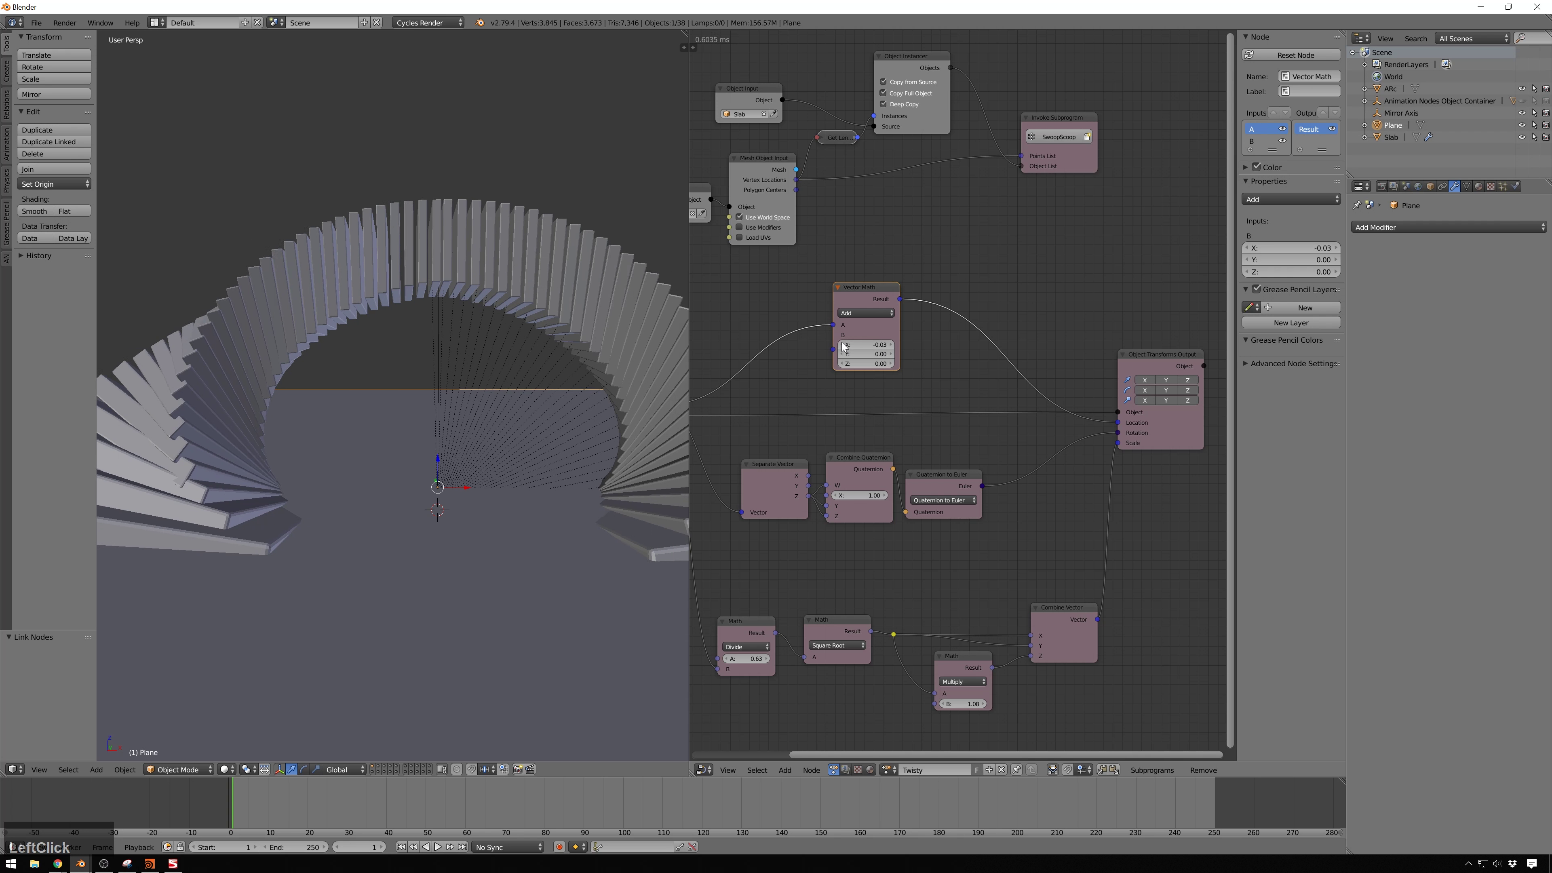
{"action": "left_click", "coordinate": [863, 345]}
{"action": "type", "text": ".015"}
{"action": "key", "text": "KP_Enter"}
{"action": "left_click", "coordinate": [863, 346]}
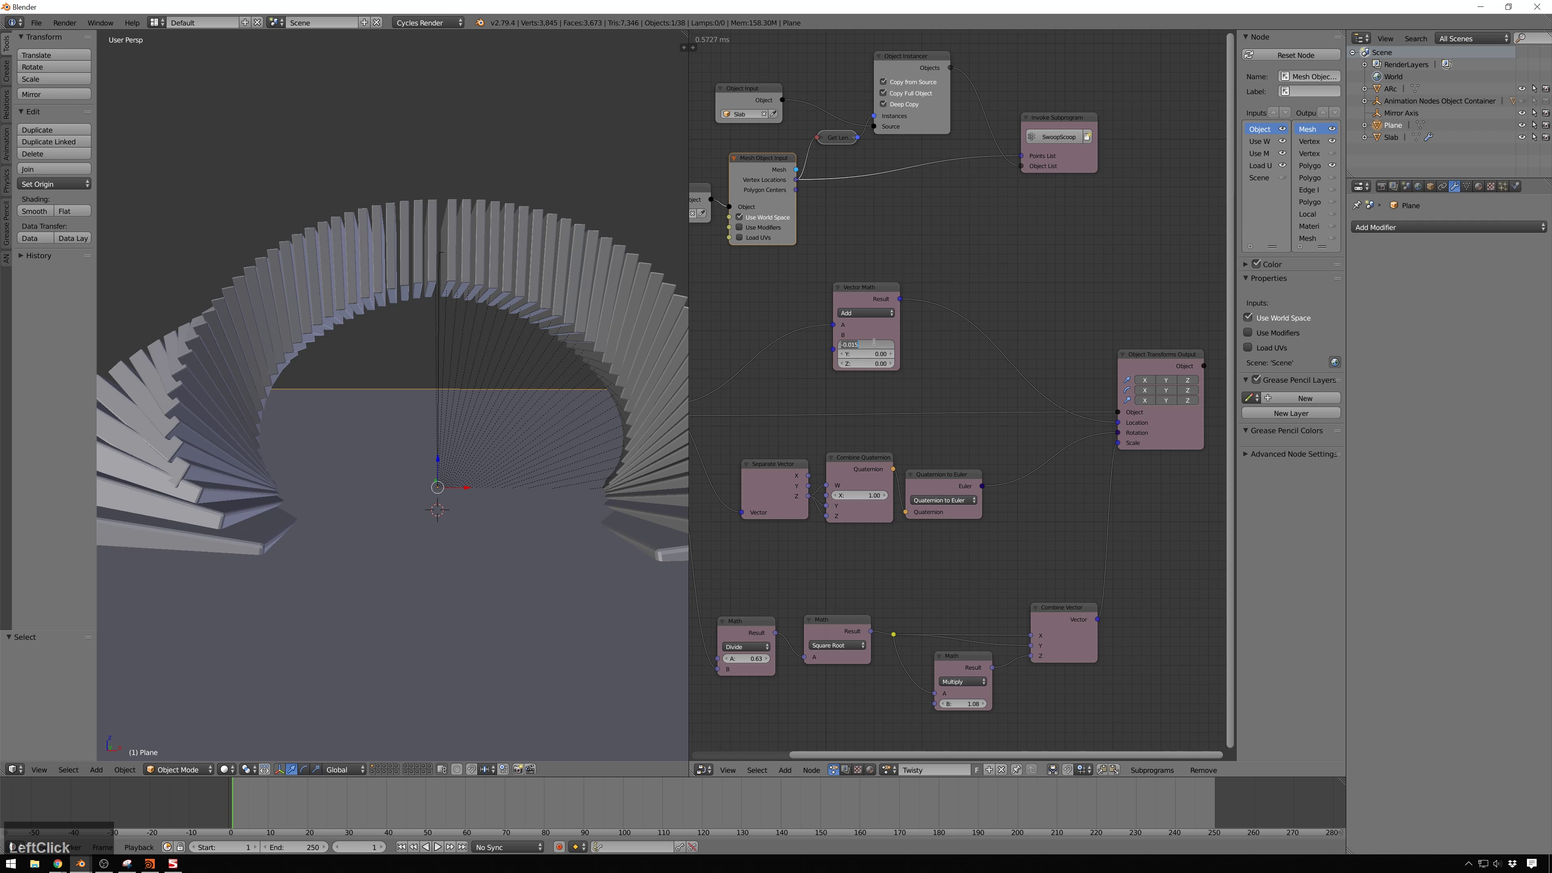
{"action": "type", "text": "-0.02"}
{"action": "key", "text": "KP_Enter"}
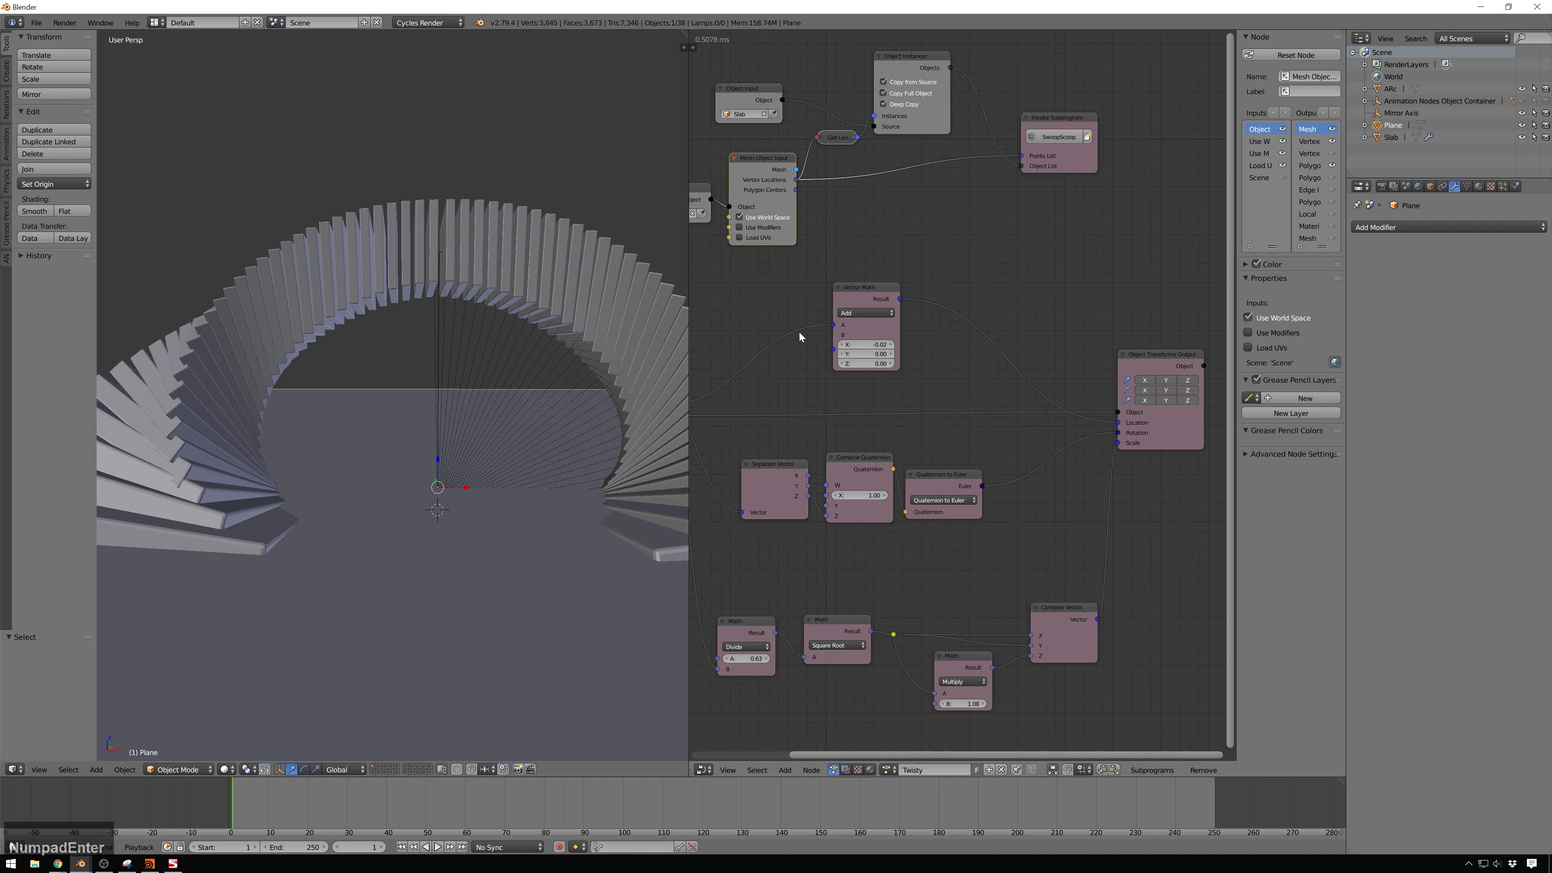
{"action": "left_click", "coordinate": [866, 344]}
{"action": "type", "text": "-.023"}
{"action": "key", "text": "KP_Enter"}
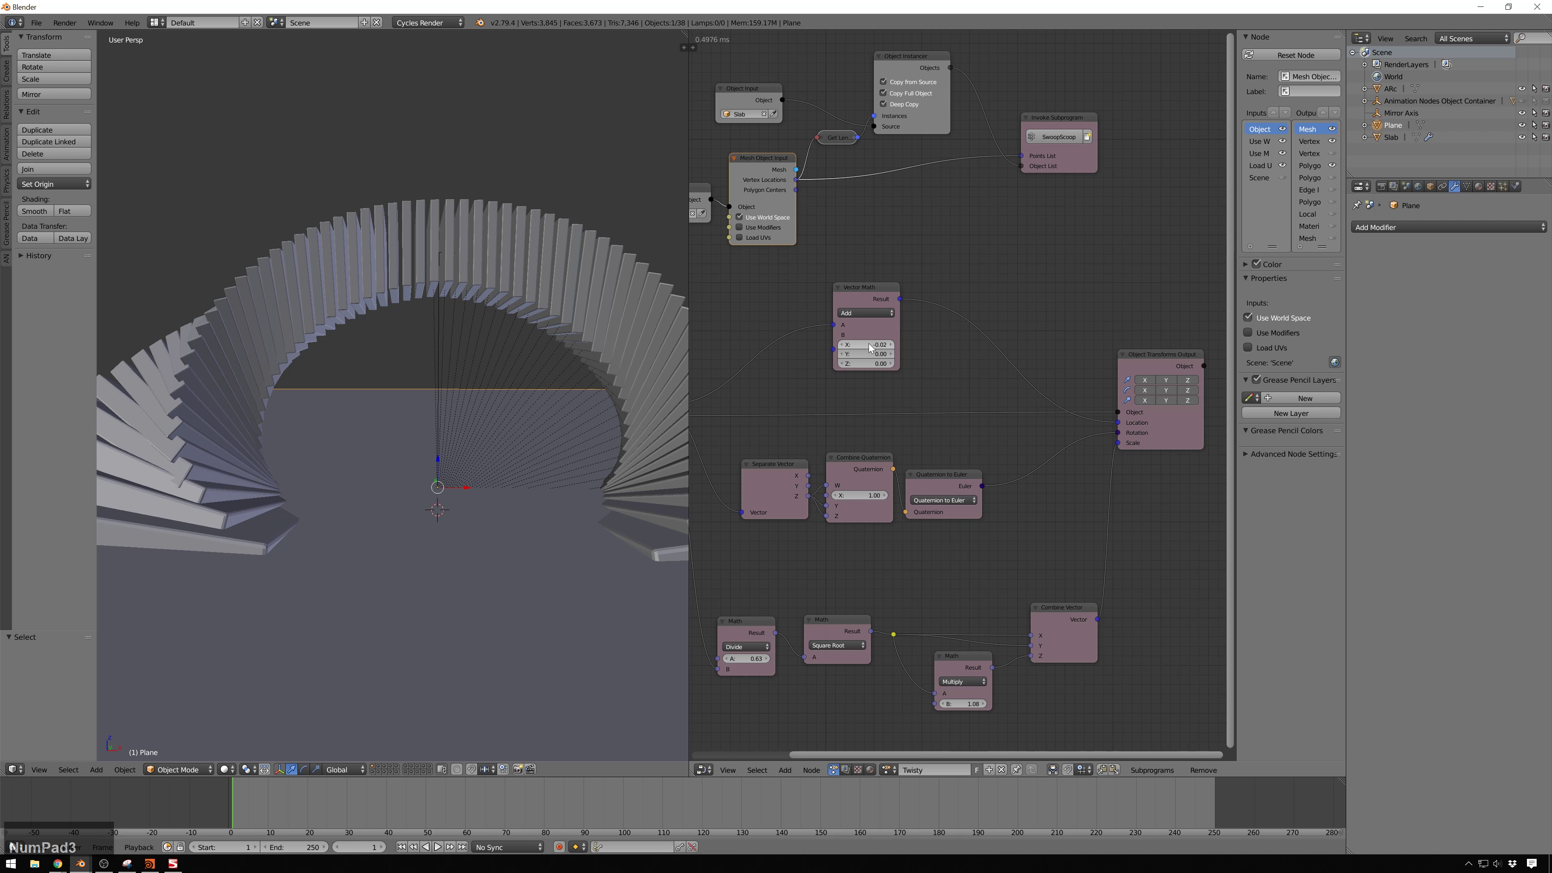
{"action": "mouse_move", "coordinate": [486, 311]}
{"action": "middle_mouse_down"}
{"action": "mouse_move", "coordinate": [470, 313]}
{"action": "mouse_move", "coordinate": [495, 344]}
{"action": "mouse_move", "coordinate": [558, 299]}
{"action": "mouse_move", "coordinate": [555, 340]}
{"action": "mouse_move", "coordinate": [473, 338]}
{"action": "mouse_move", "coordinate": [500, 292]}
{"action": "middle_mouse_up"}
{"action": "middle_click_drag", "start_coordinate": [573, 369], "coordinate": [440, 398]}
Add a camera, clear its rotation and tilt it 90° about X
{"action": "key", "text": "shift+a"}
{"action": "mouse_move", "coordinate": [440, 398]}
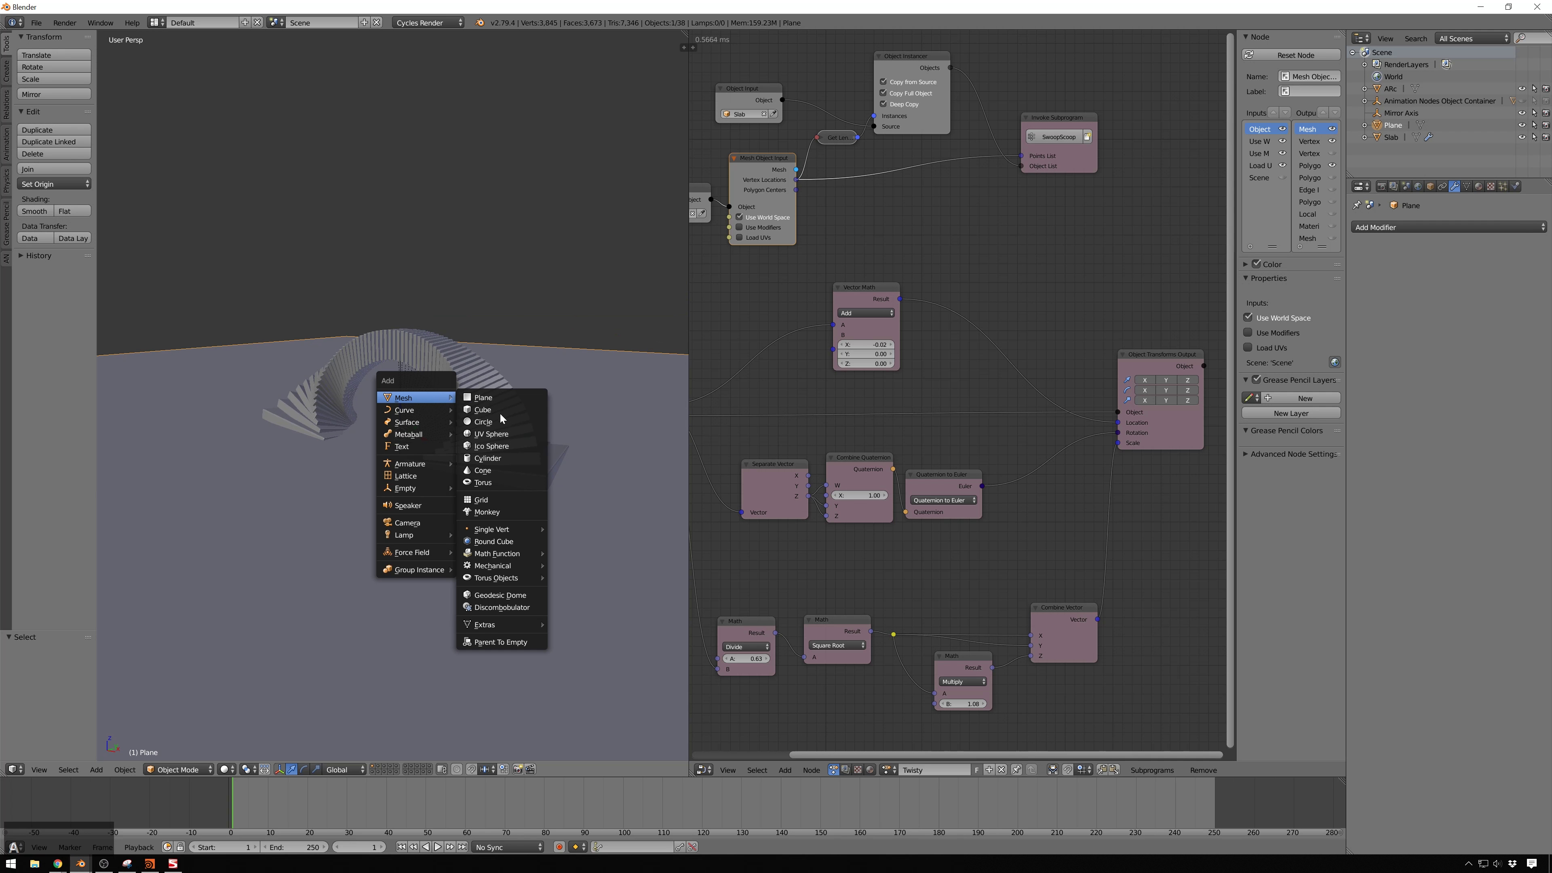
{"action": "left_click", "coordinate": [428, 522]}
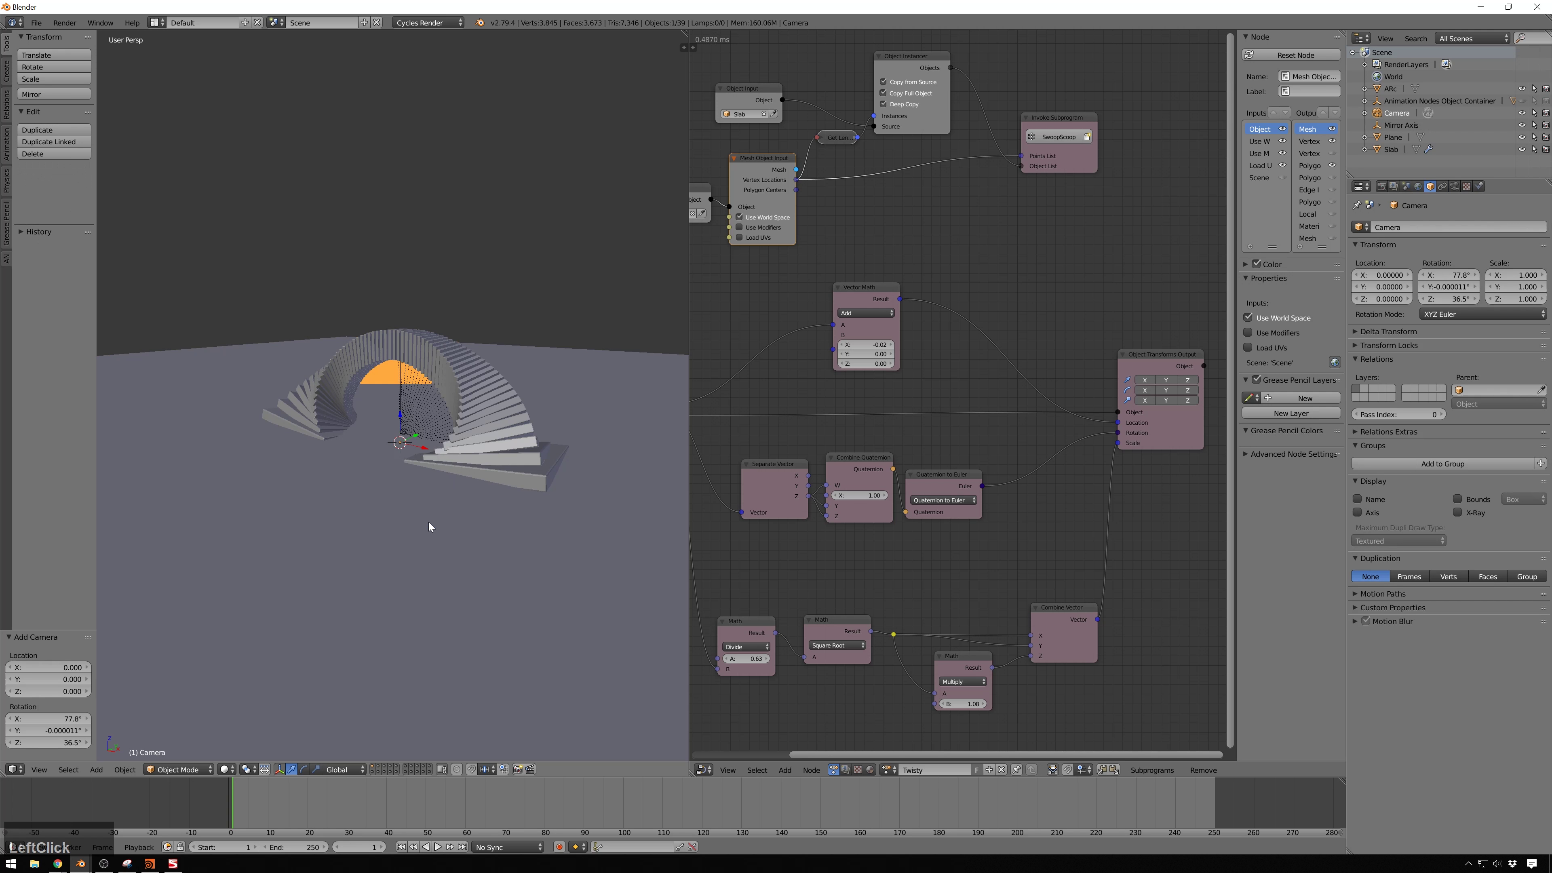
{"action": "key", "text": "alt+r"}
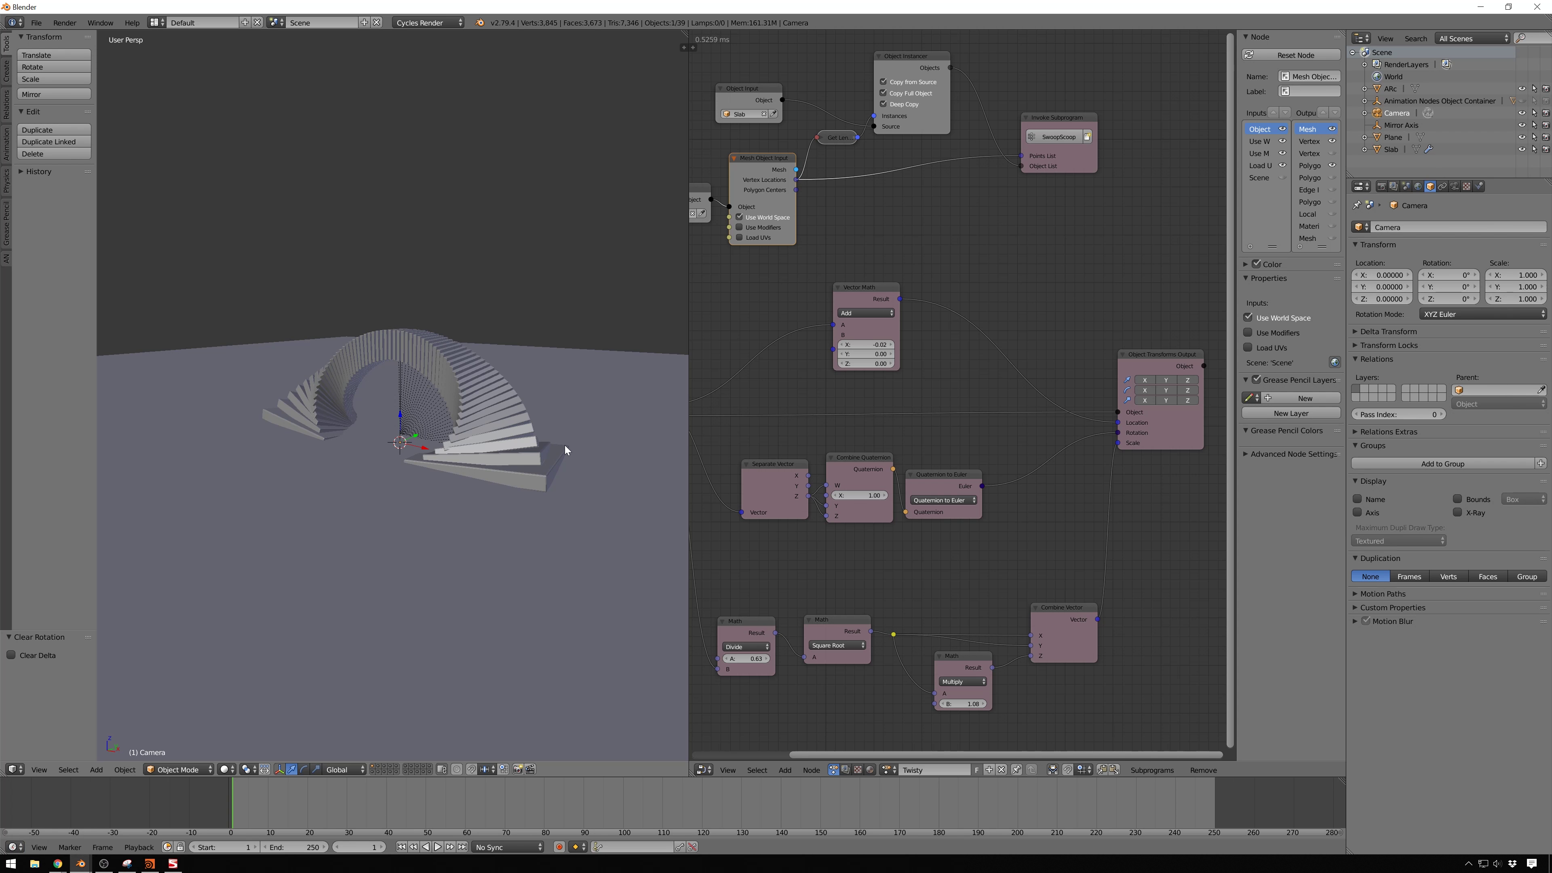
{"action": "type", "text": "rx90"}
{"action": "key", "text": "Return"}
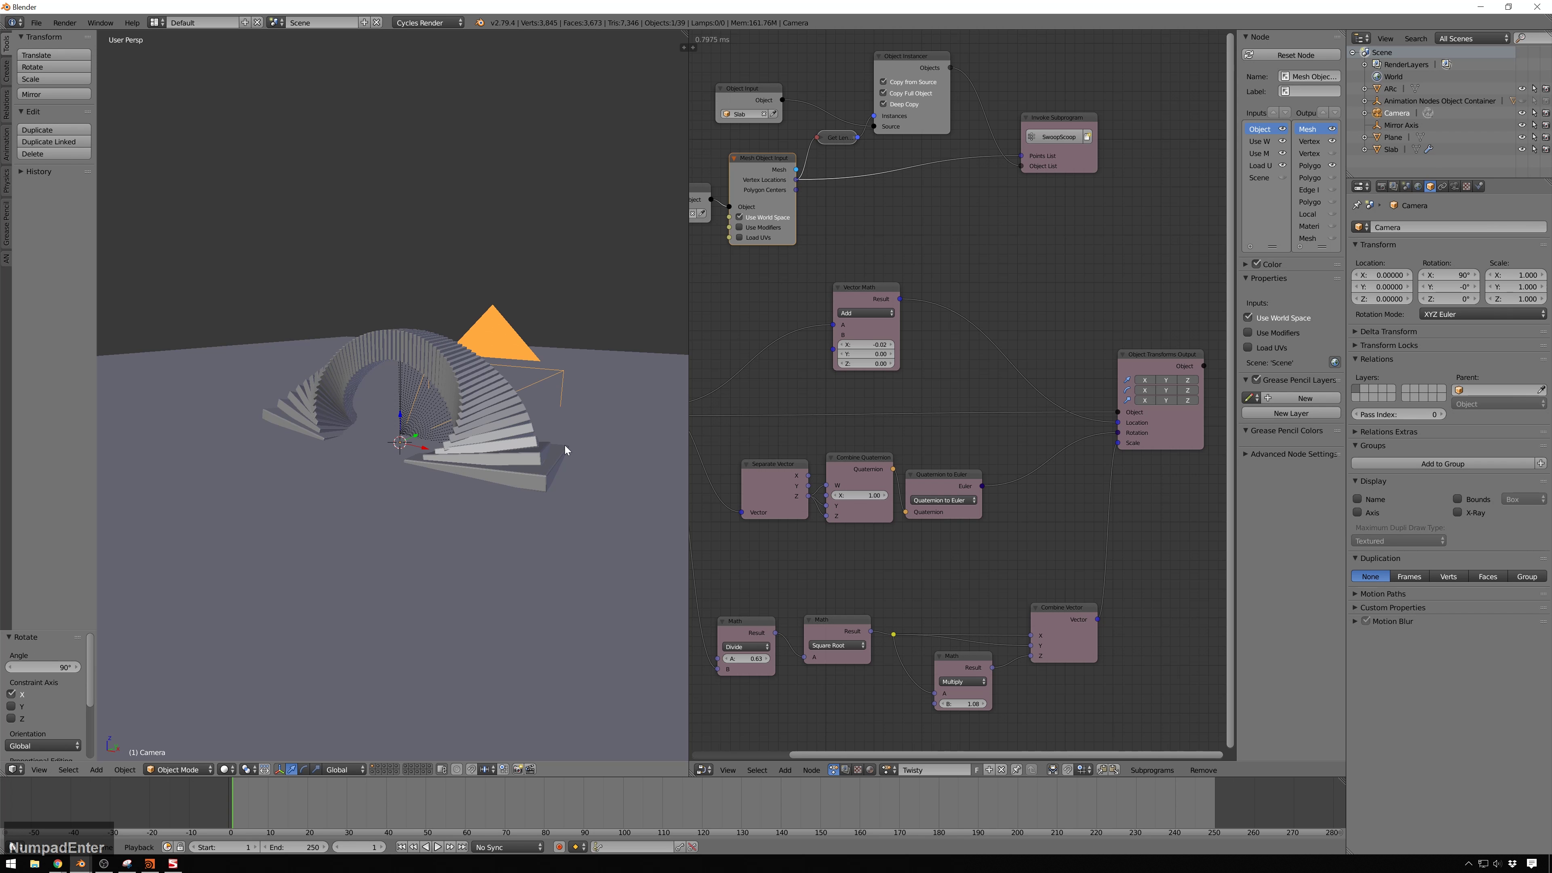
Raise the camera on Z, place it at Y -3.099 and look through it
{"action": "key", "text": "g"}
{"action": "key", "text": "z"}
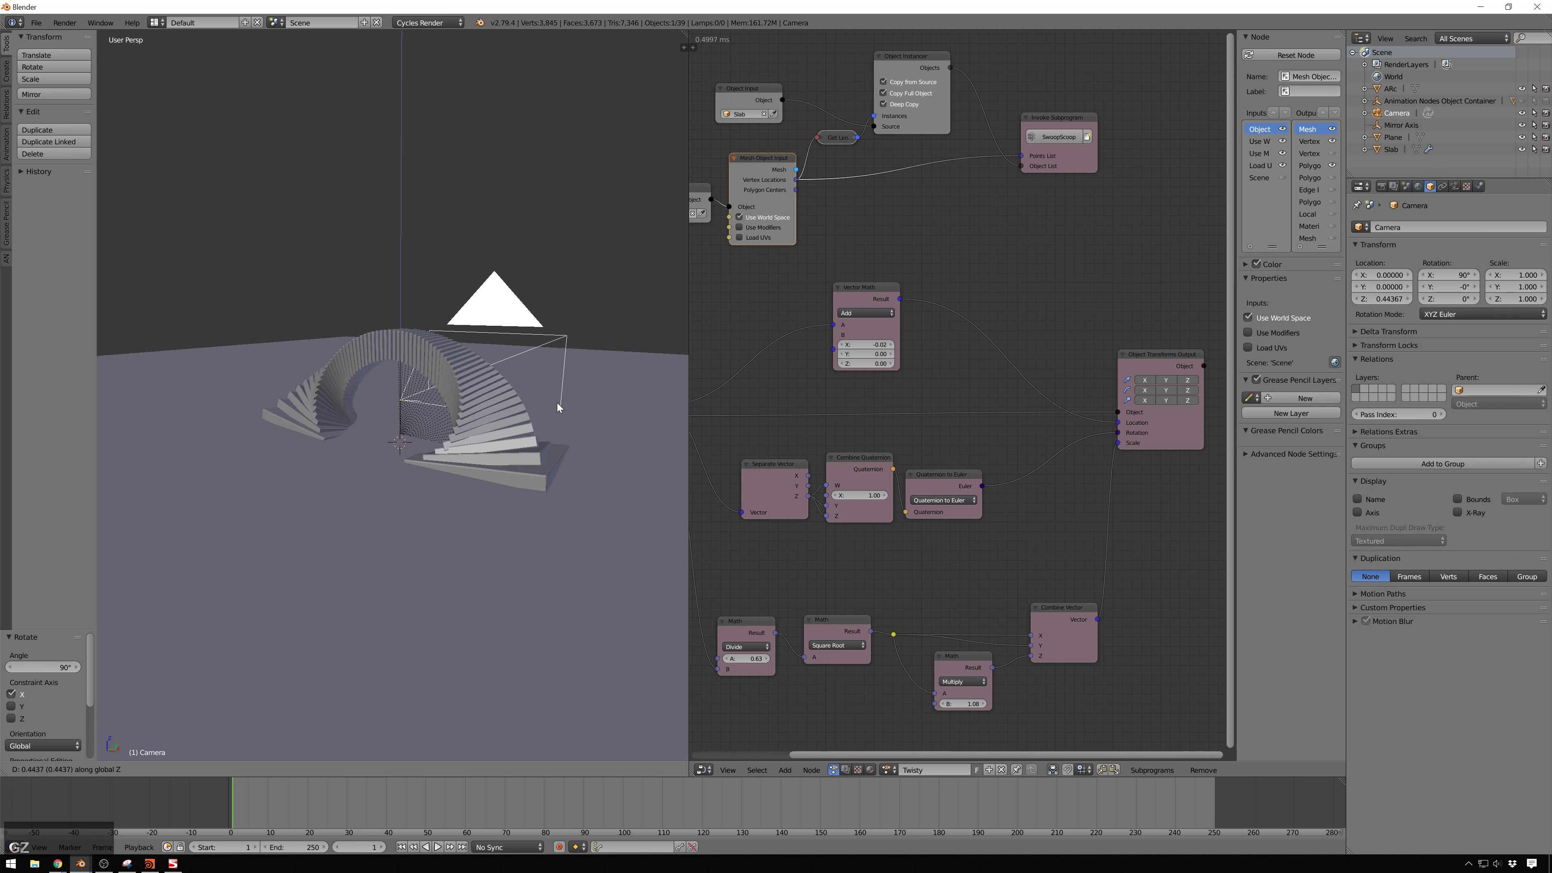
{"action": "left_click", "coordinate": [563, 431]}
{"action": "key", "text": "g"}
{"action": "key", "text": "y"}
{"action": "left_click", "coordinate": [680, 534]}
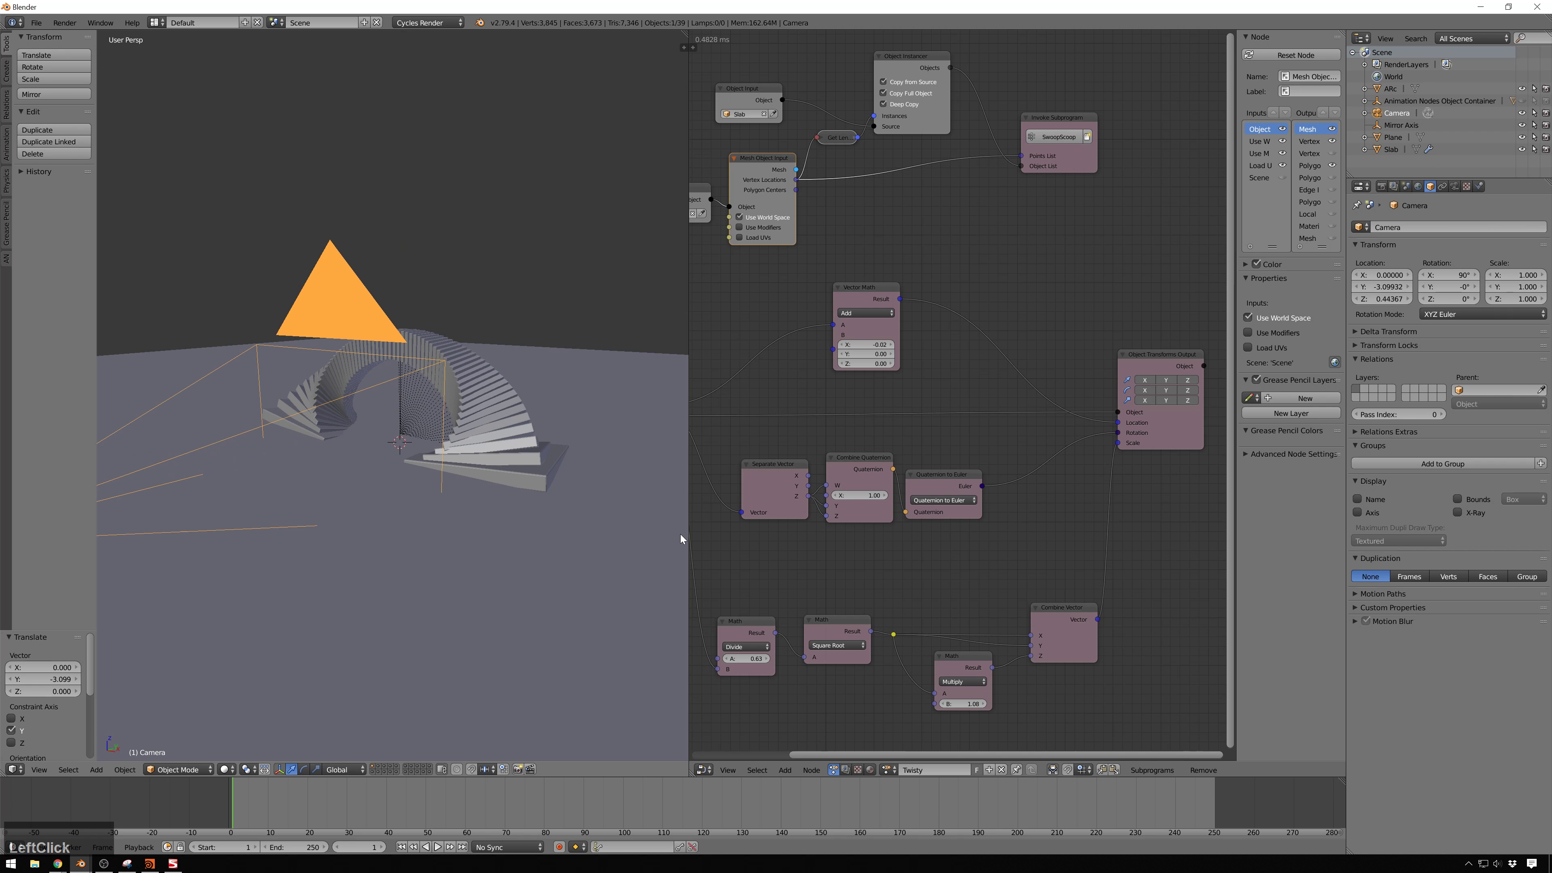
{"action": "key", "text": "KP_0"}
Pull the camera further back along Y and tilt it slightly upward about X
{"action": "key", "text": "g"}
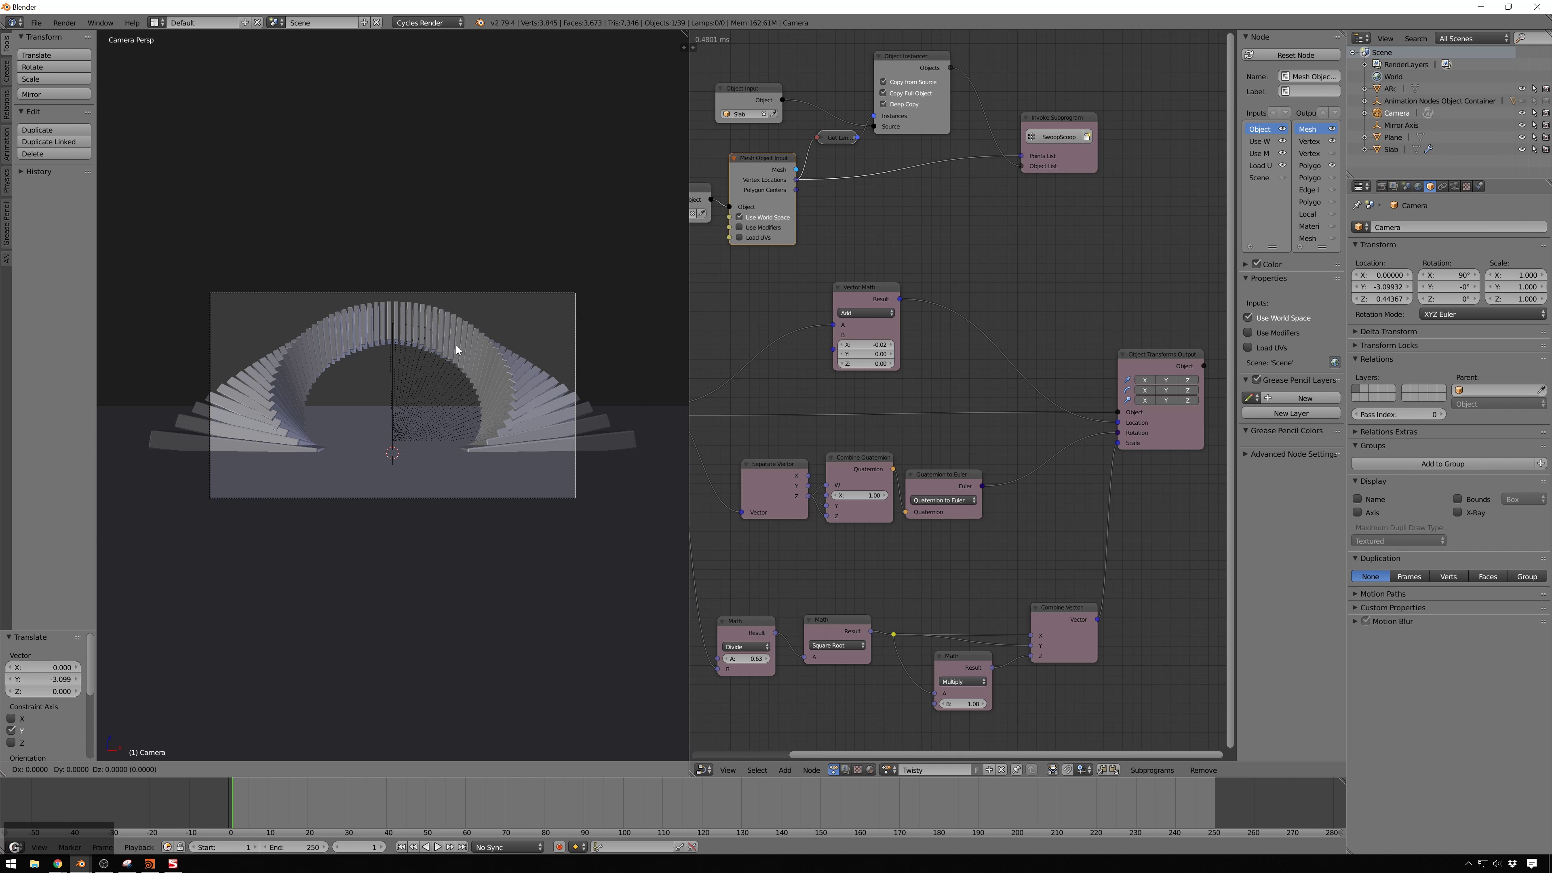
{"action": "key", "text": "x"}
{"action": "key", "text": "y"}
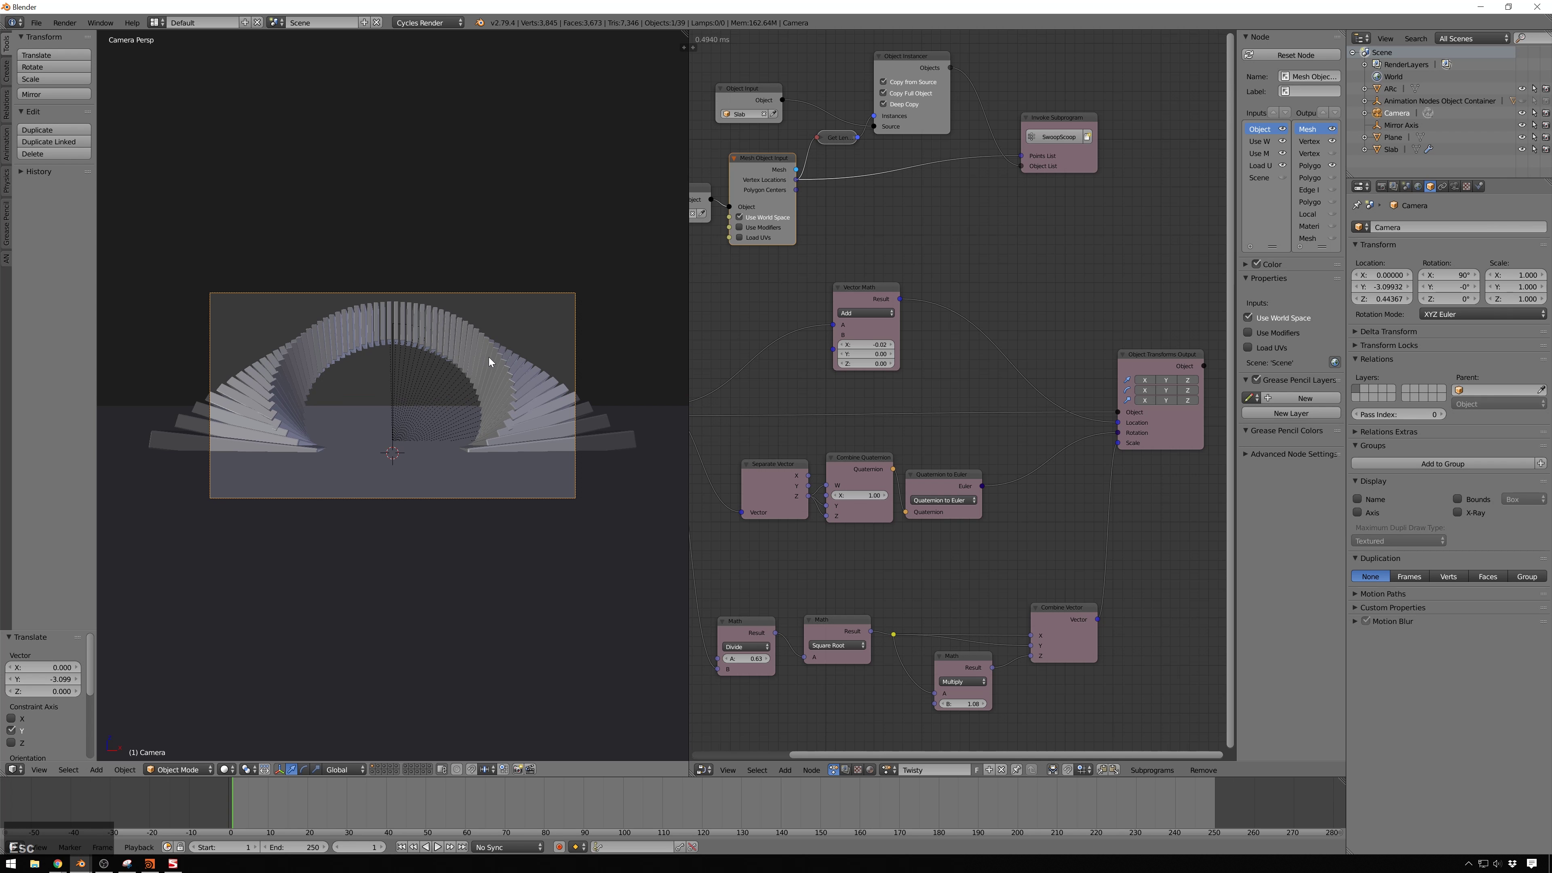
{"action": "left_click", "coordinate": [510, 349]}
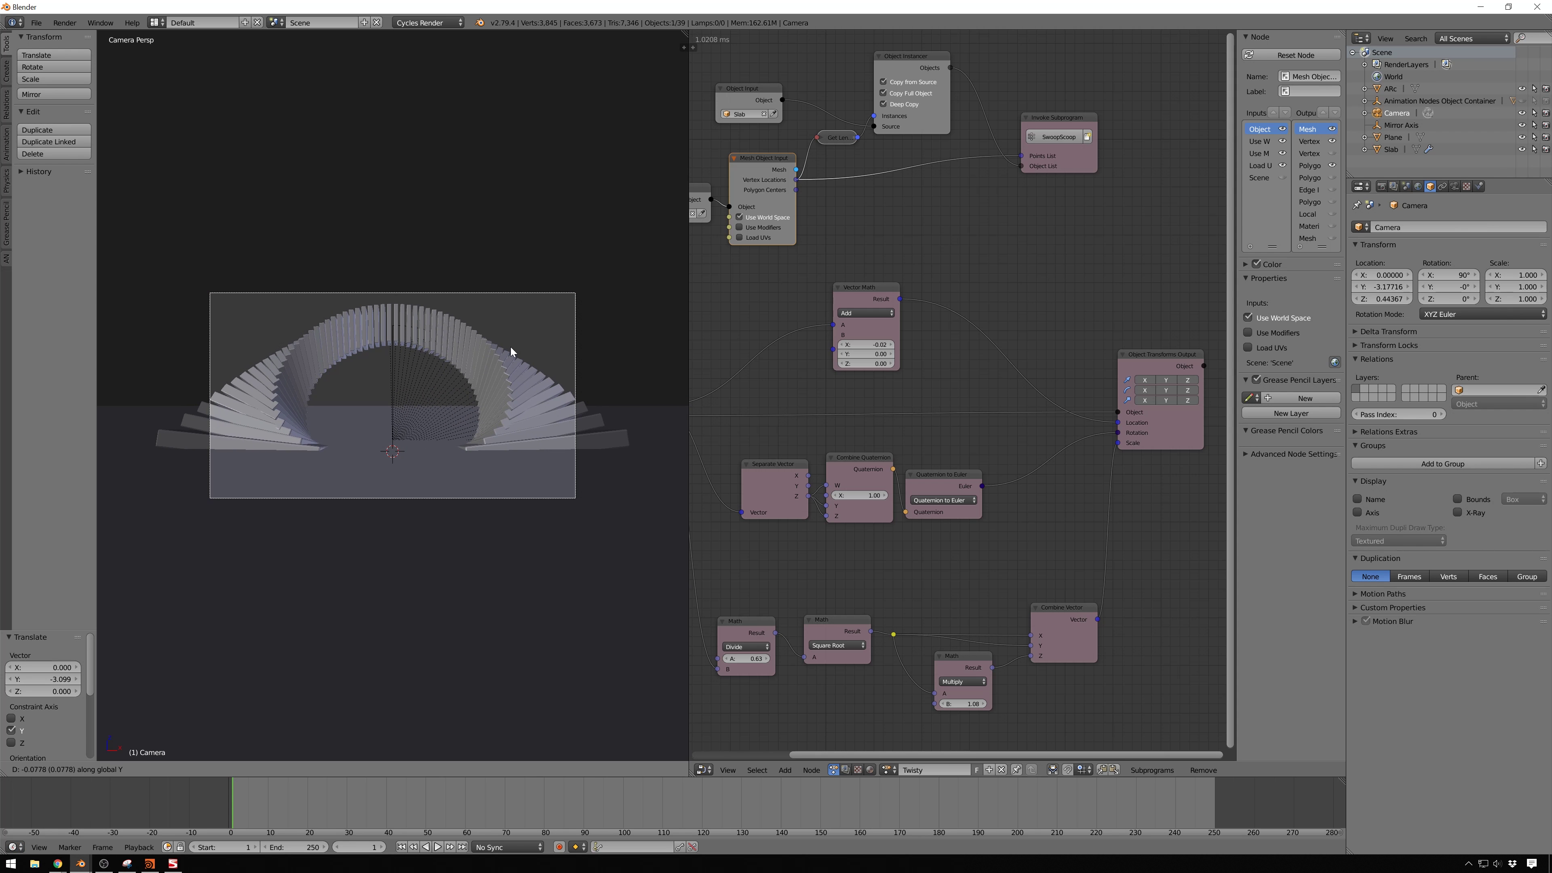
{"action": "key", "text": "r"}
{"action": "key", "text": "x"}
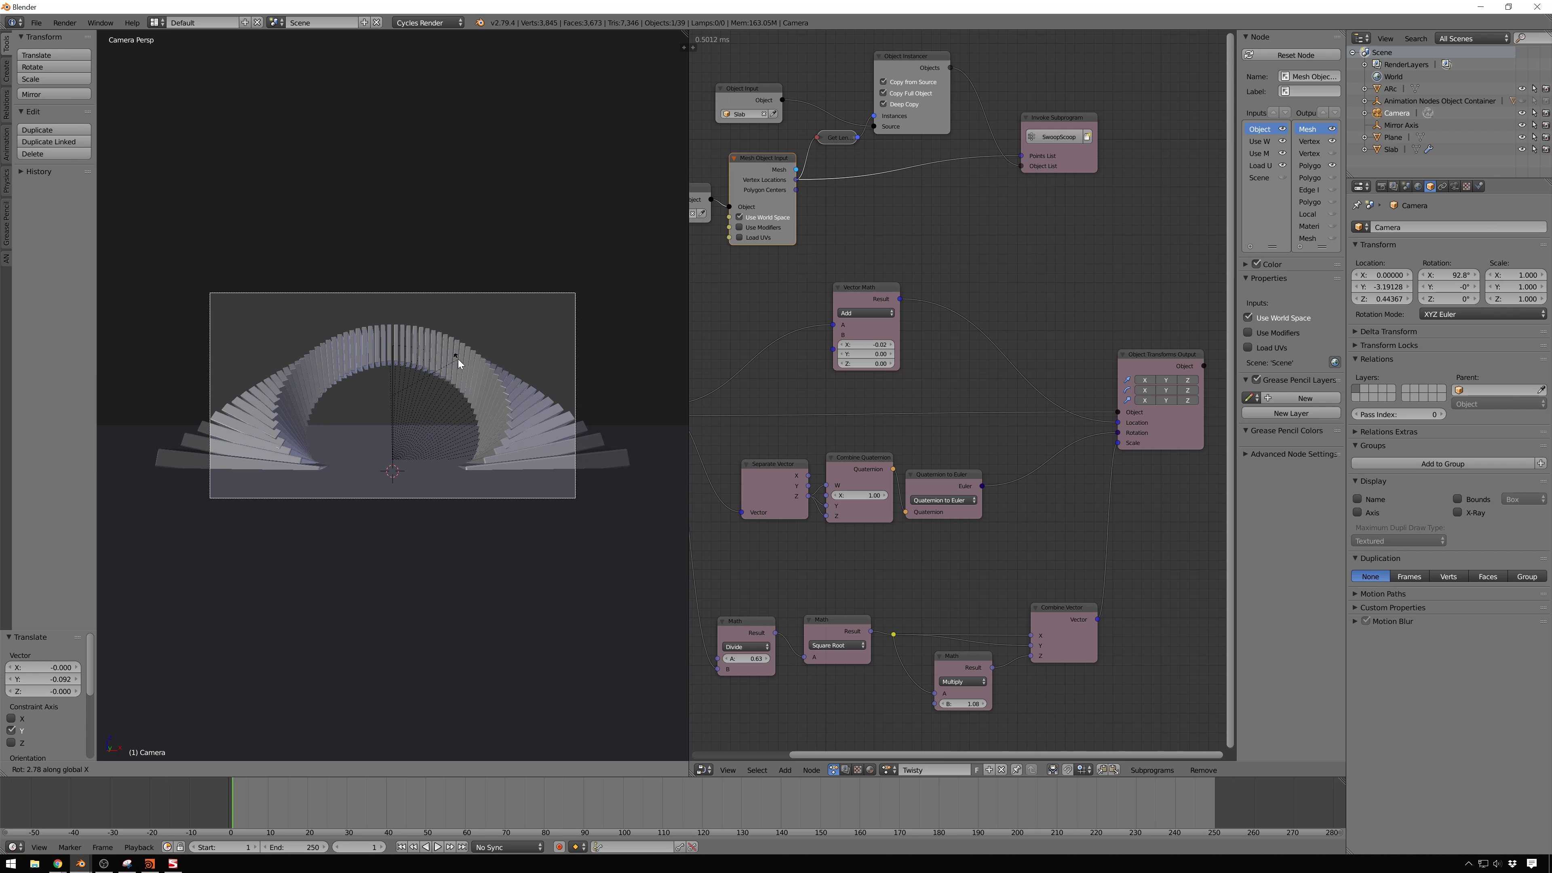
{"action": "left_click", "coordinate": [458, 359]}
{"action": "key", "text": "g"}
{"action": "key", "text": "z"}
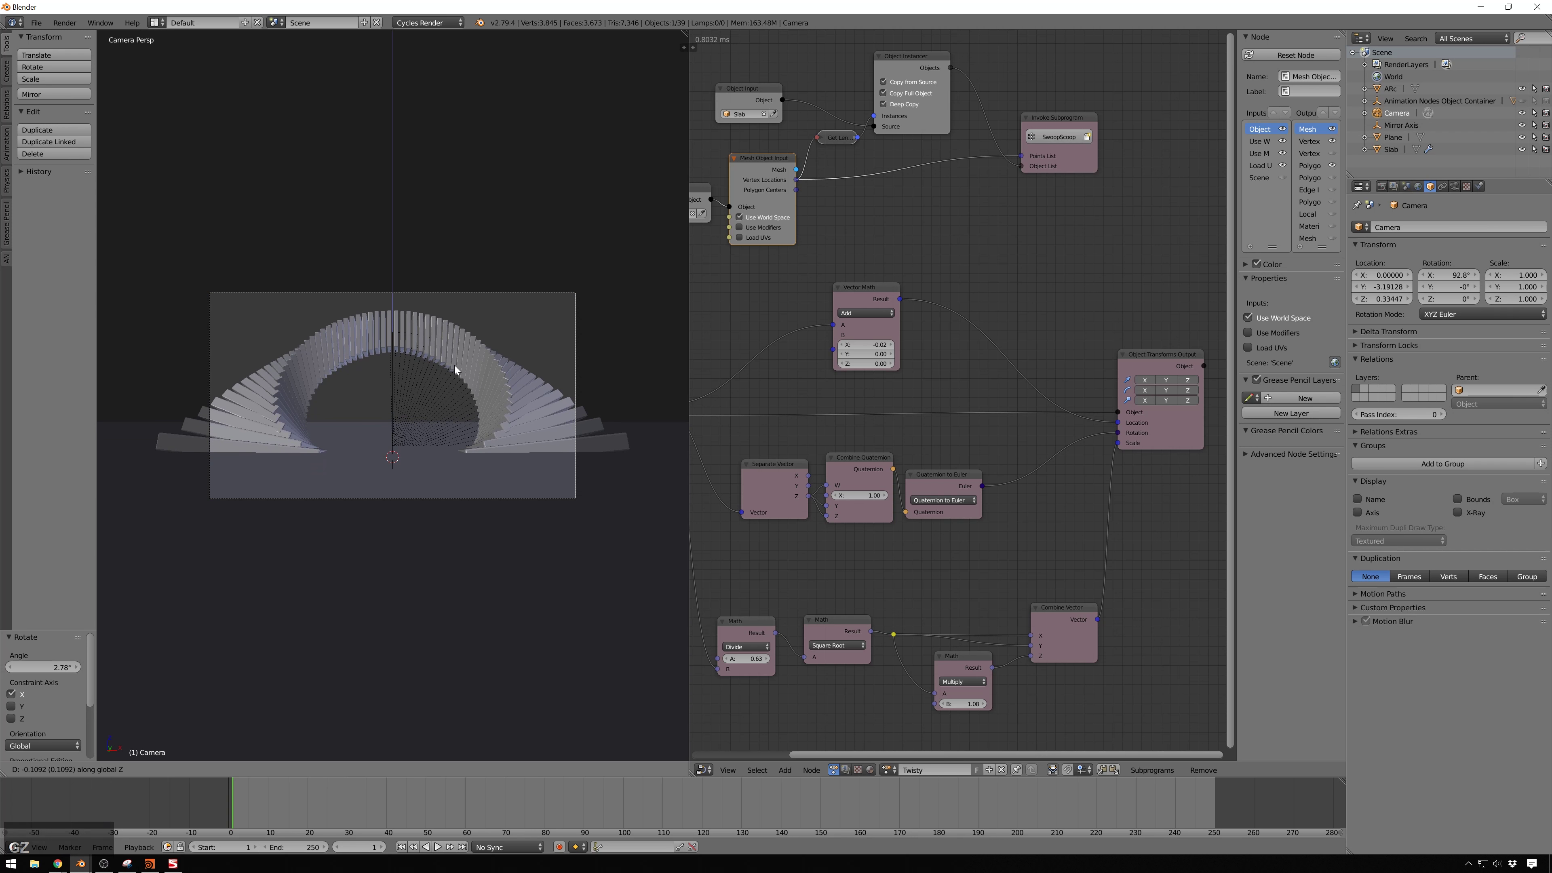
Lower the camera slightly and set its focal length to 24 mm
{"action": "left_click", "coordinate": [467, 355]}
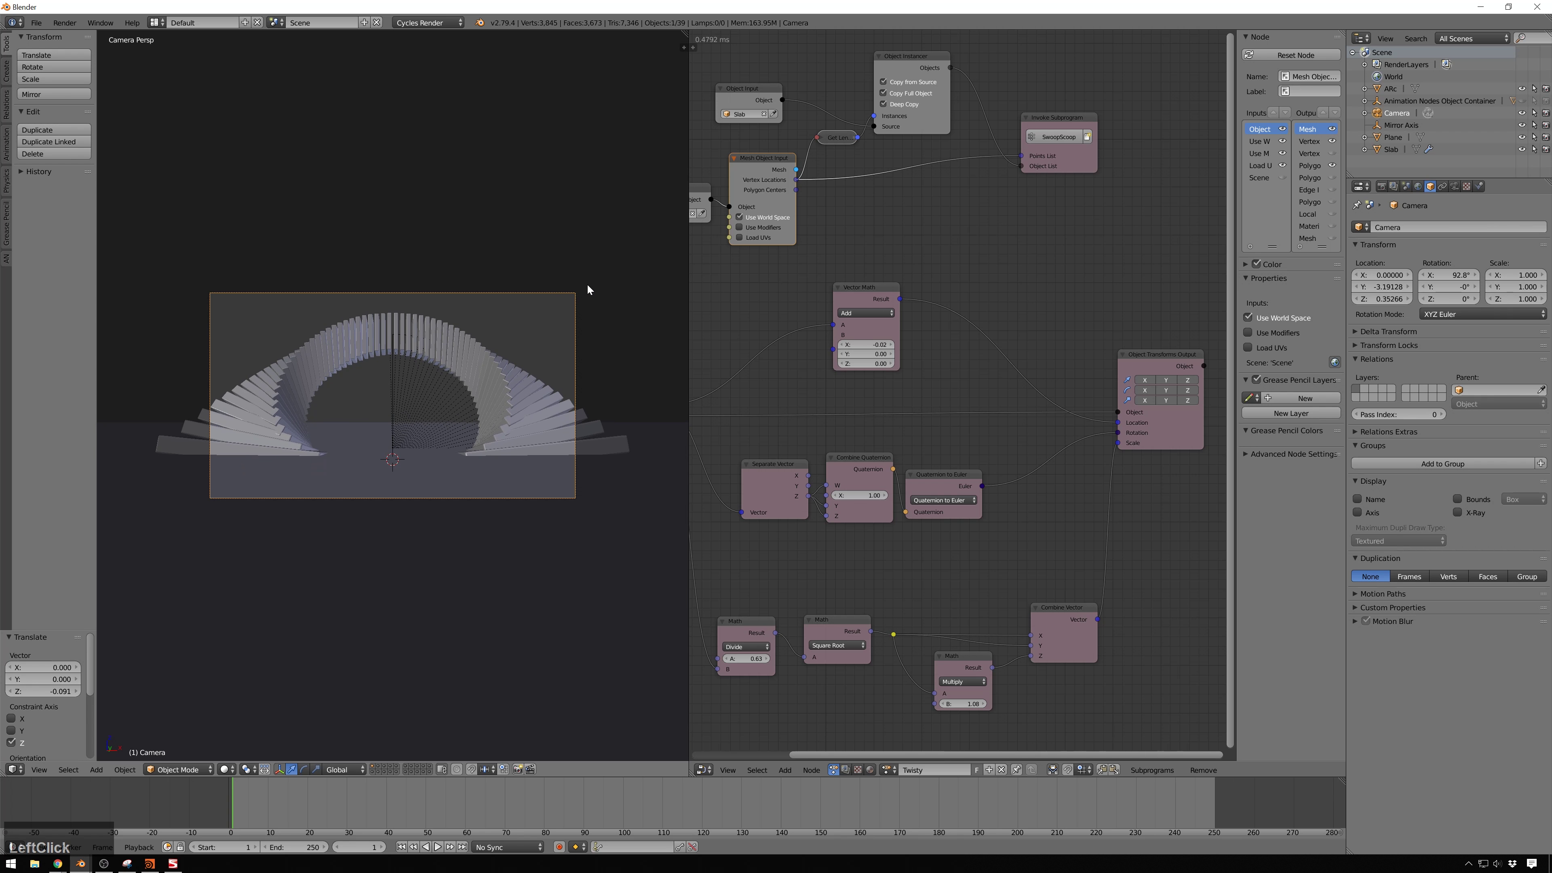
{"action": "left_click", "coordinate": [1382, 188]}
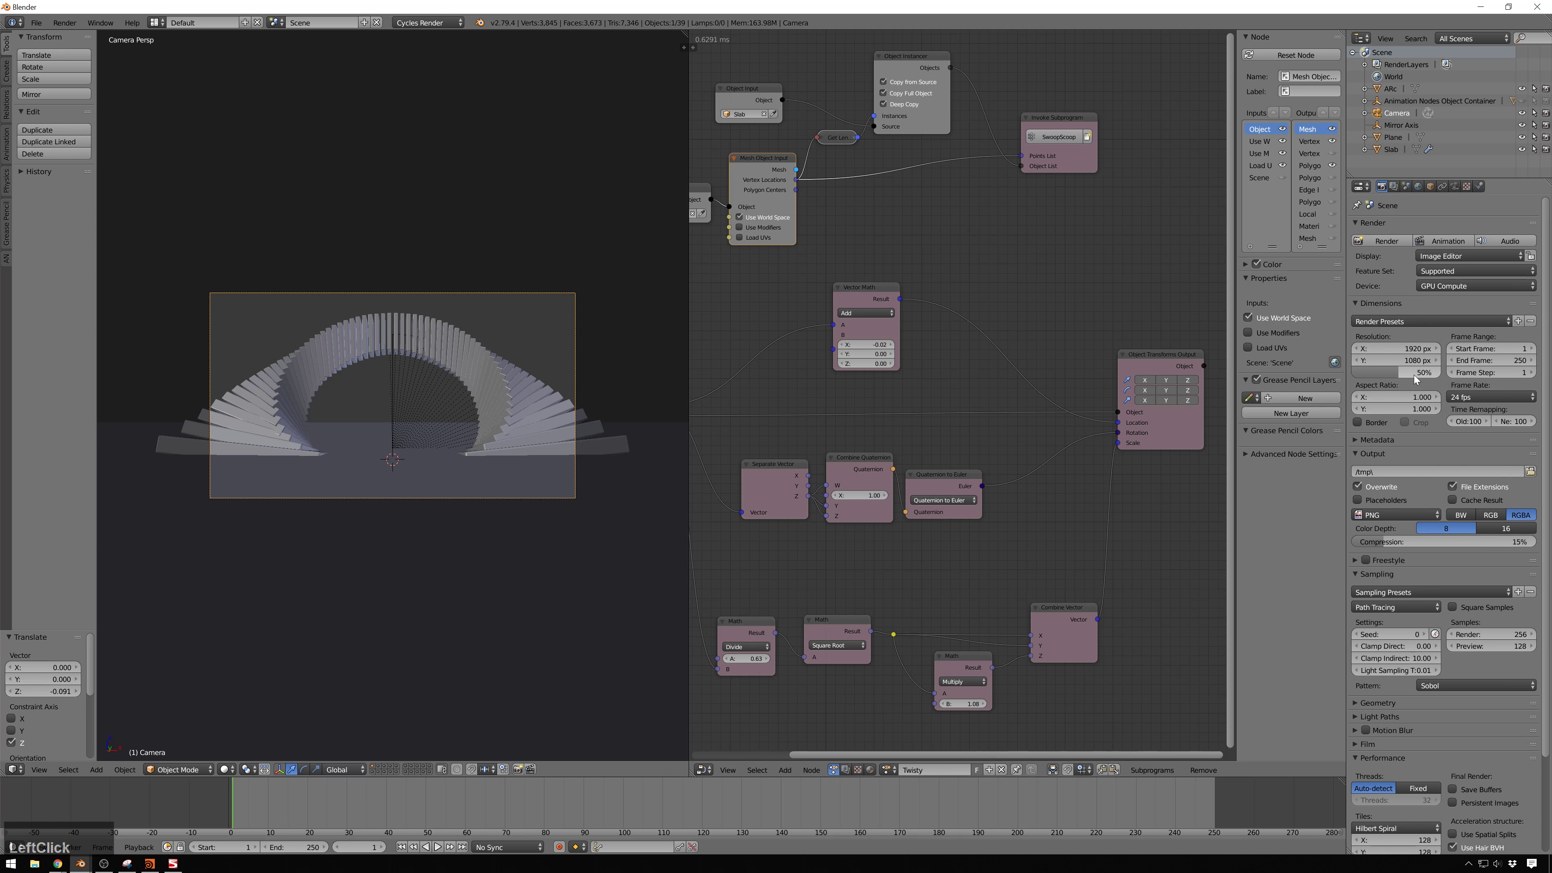
{"action": "left_click", "coordinate": [1454, 186]}
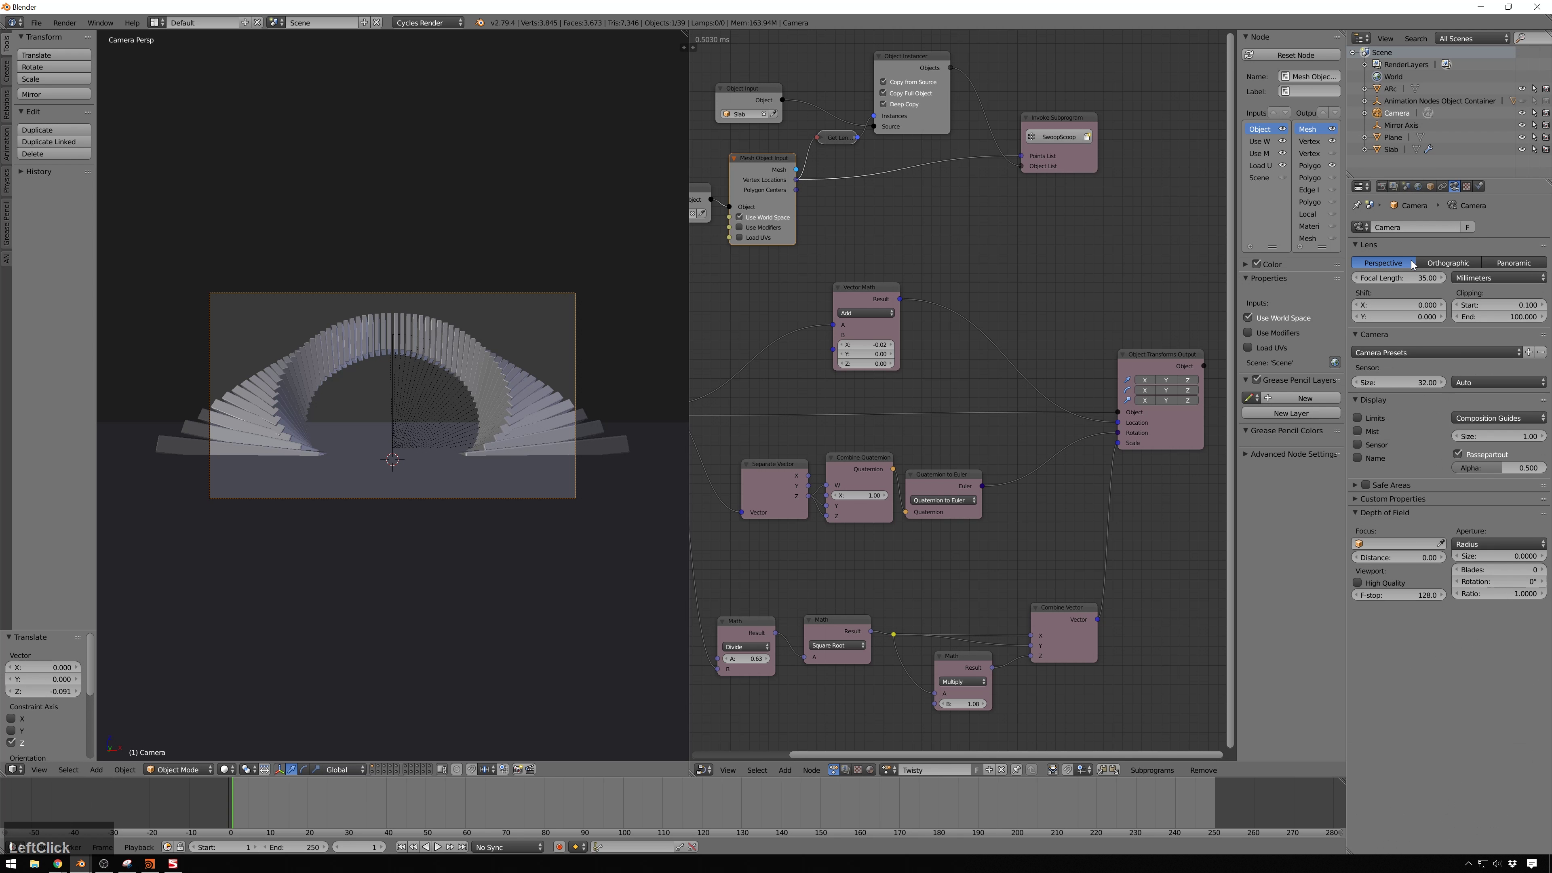
{"action": "left_click", "coordinate": [1424, 278]}
{"action": "type", "text": "24"}
{"action": "key", "text": "Return"}
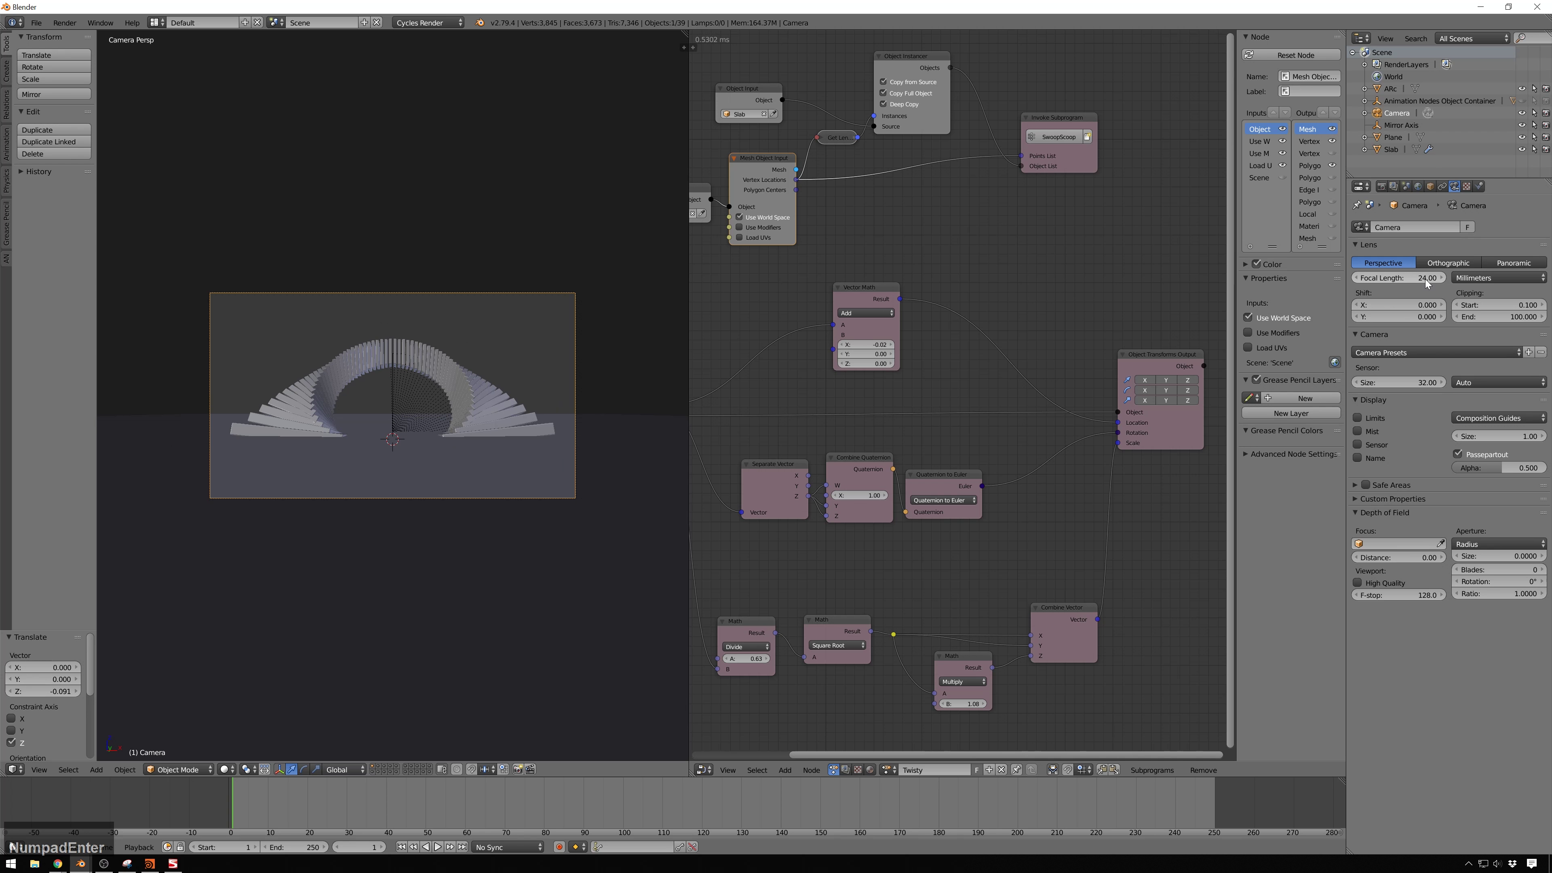
Reposition the camera, lower it 0.115 and tilt it 2.76° about X
{"action": "key", "text": "g"}
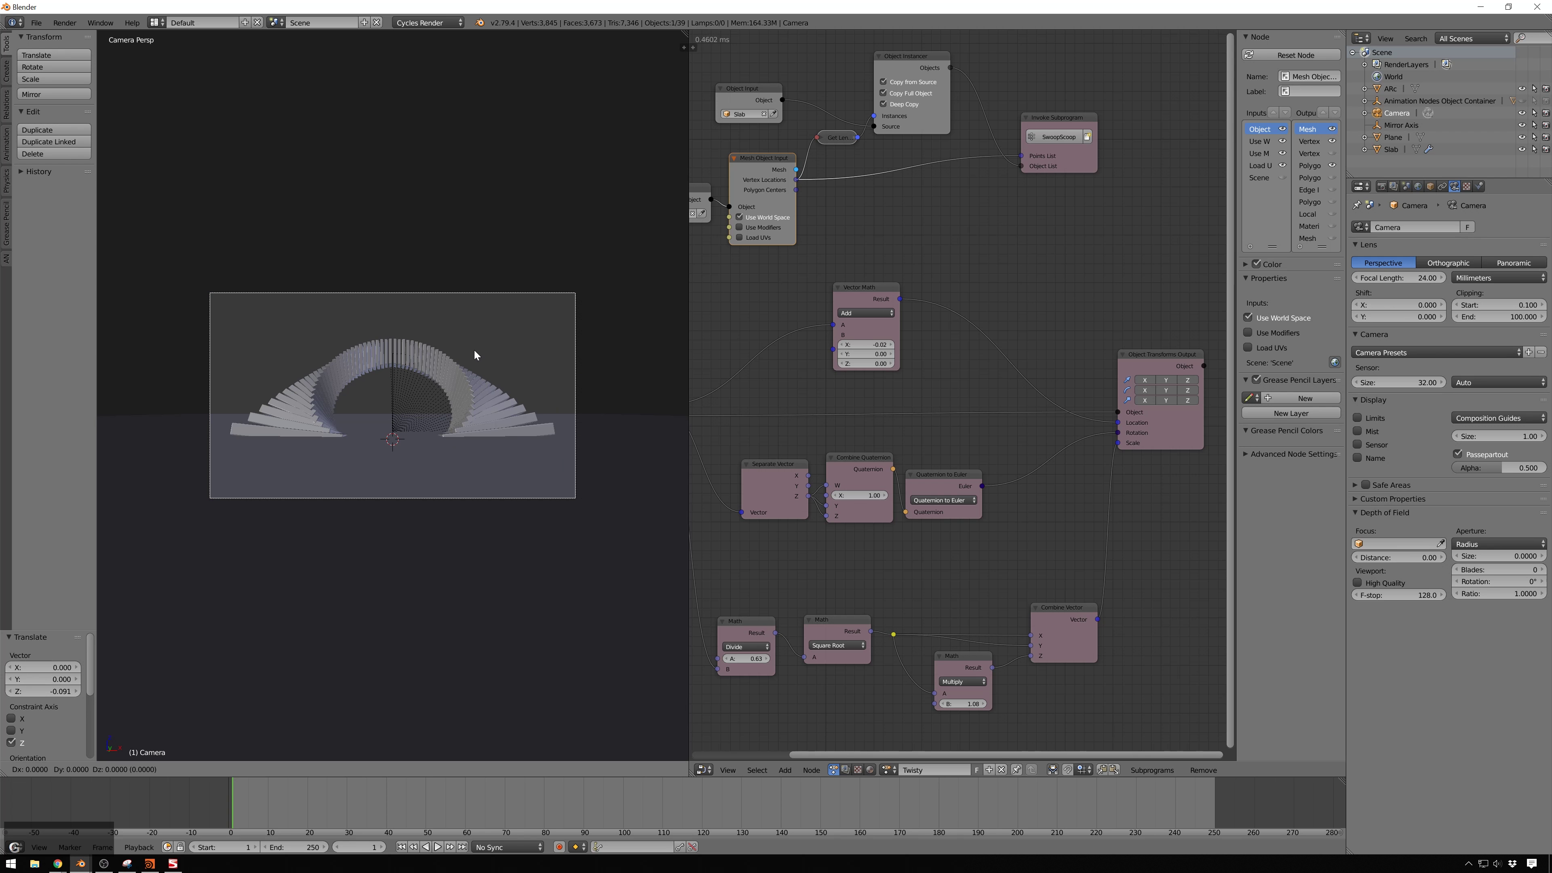
{"action": "key", "text": "y"}
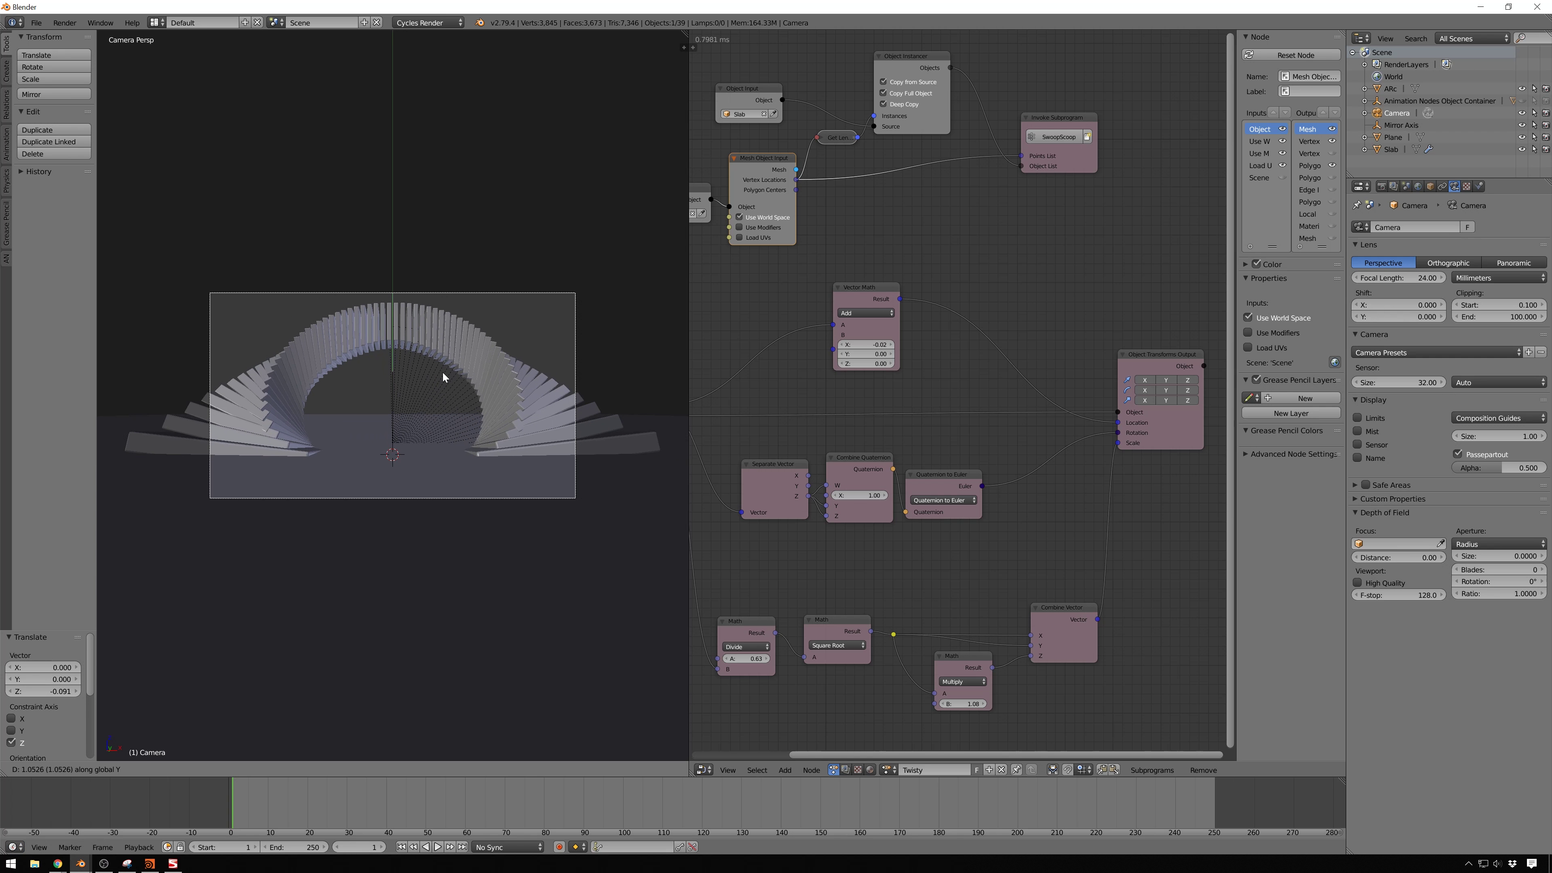
{"action": "key", "text": "z"}
{"action": "left_click", "coordinate": [444, 371]}
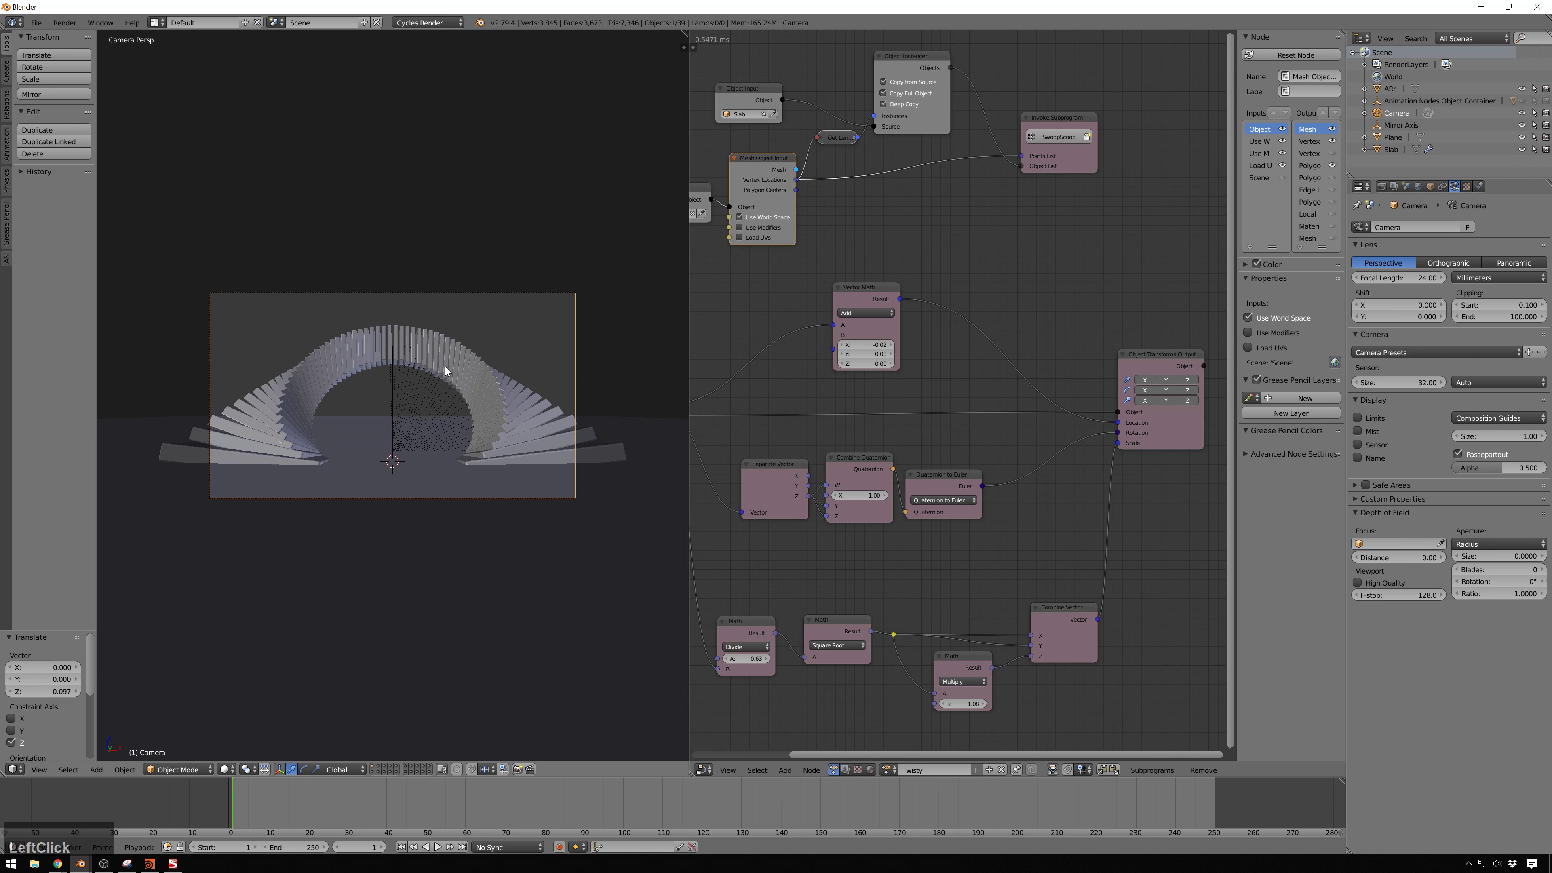
{"action": "key", "text": "g"}
{"action": "key", "text": "z"}
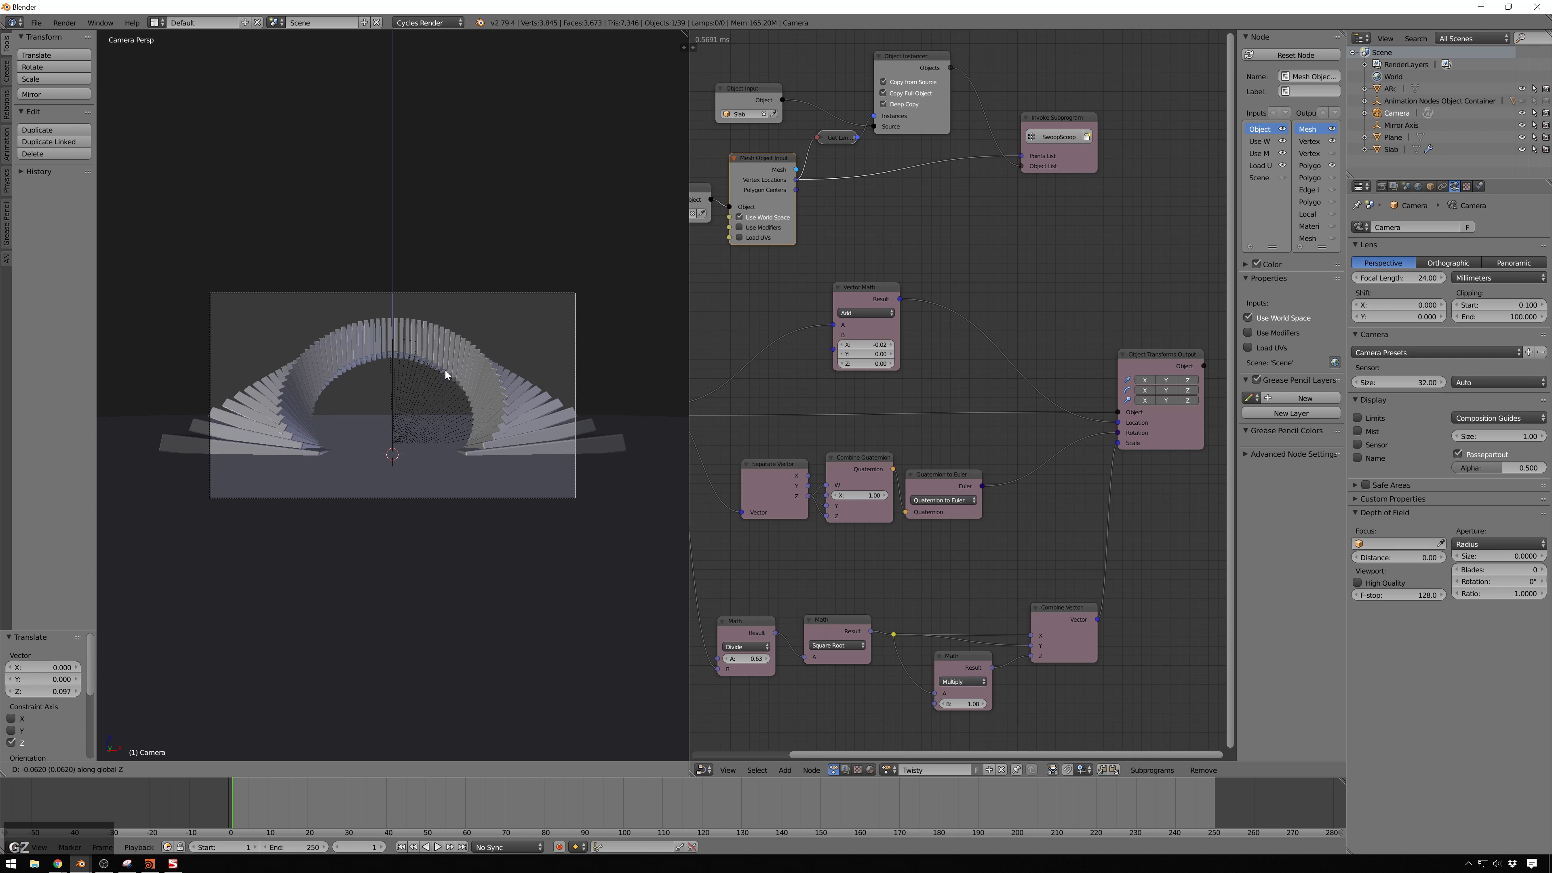
{"action": "left_click", "coordinate": [445, 369]}
{"action": "key", "text": "r"}
{"action": "key", "text": "x"}
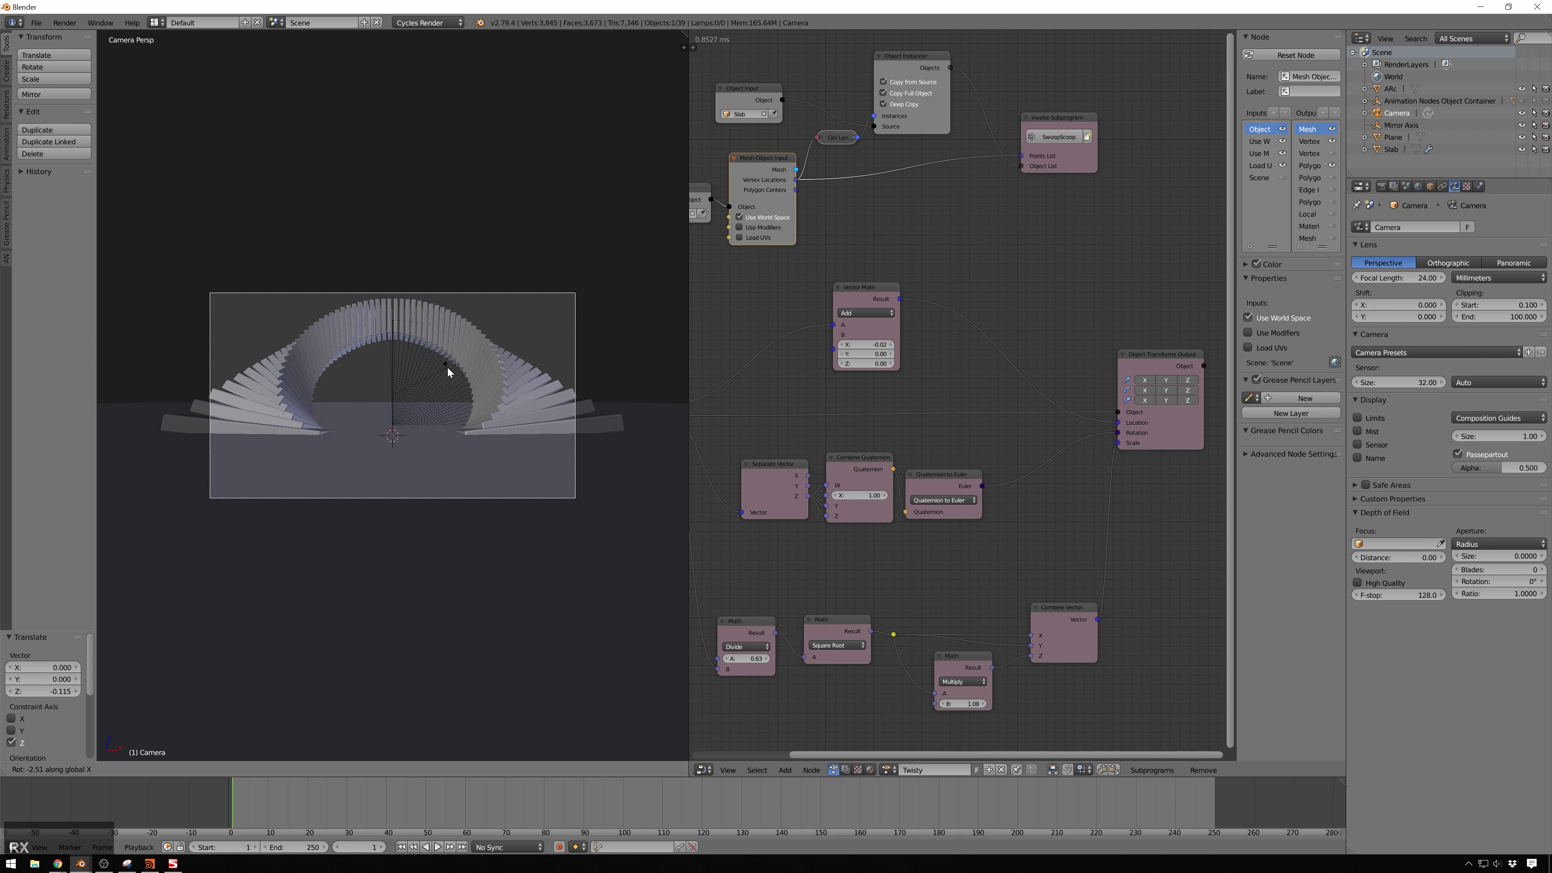
{"action": "left_click", "coordinate": [448, 373]}
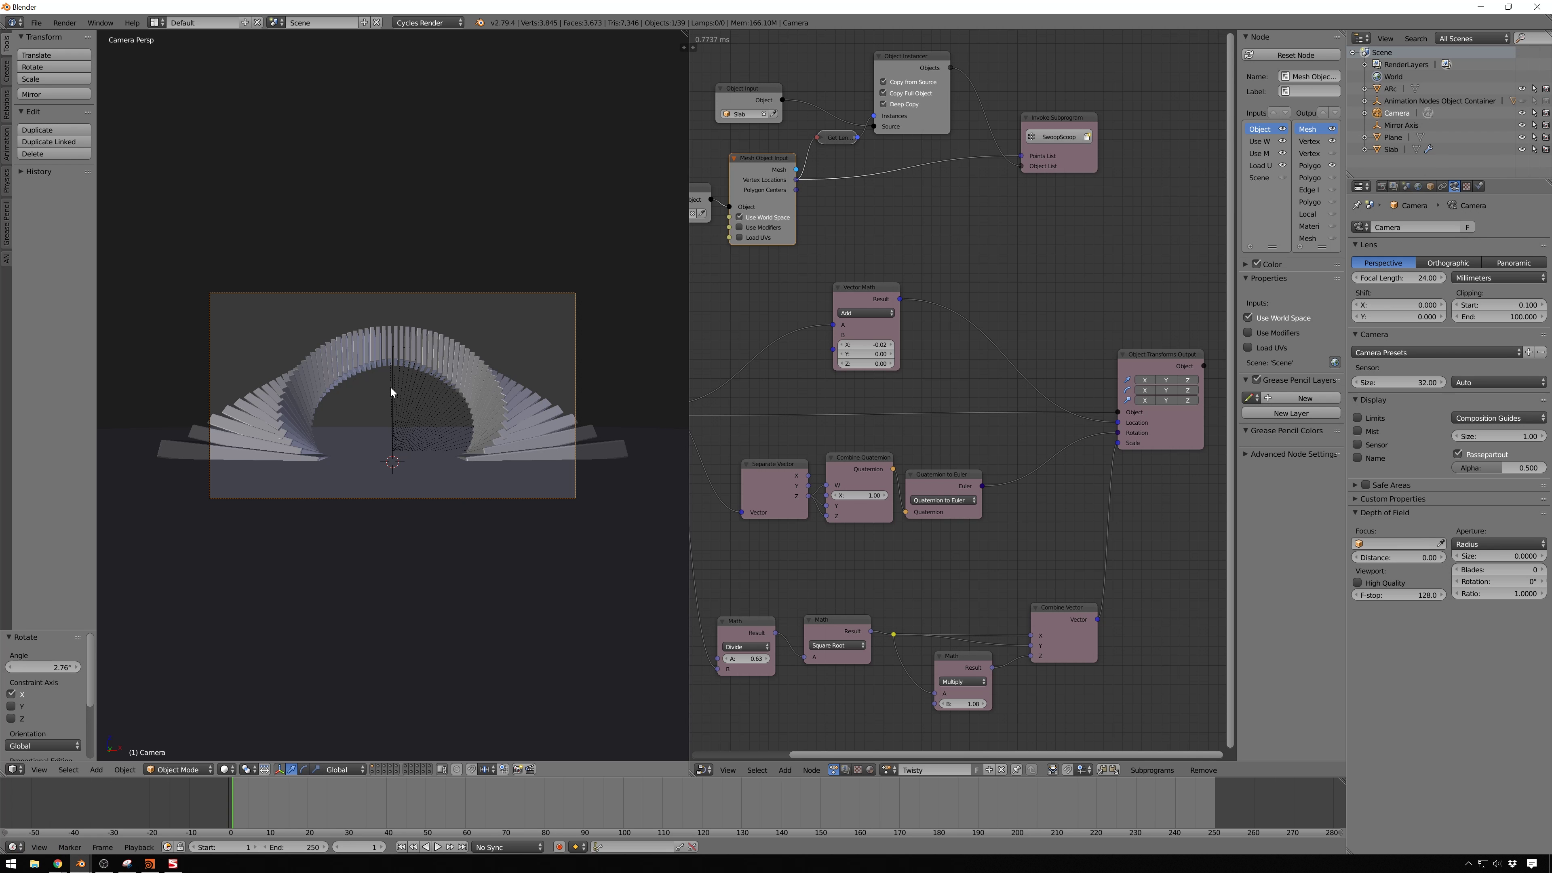
Shift the camera 0.189 along Y, then select the ground plane without moving it
{"action": "key", "text": "g"}
{"action": "key", "text": "y"}
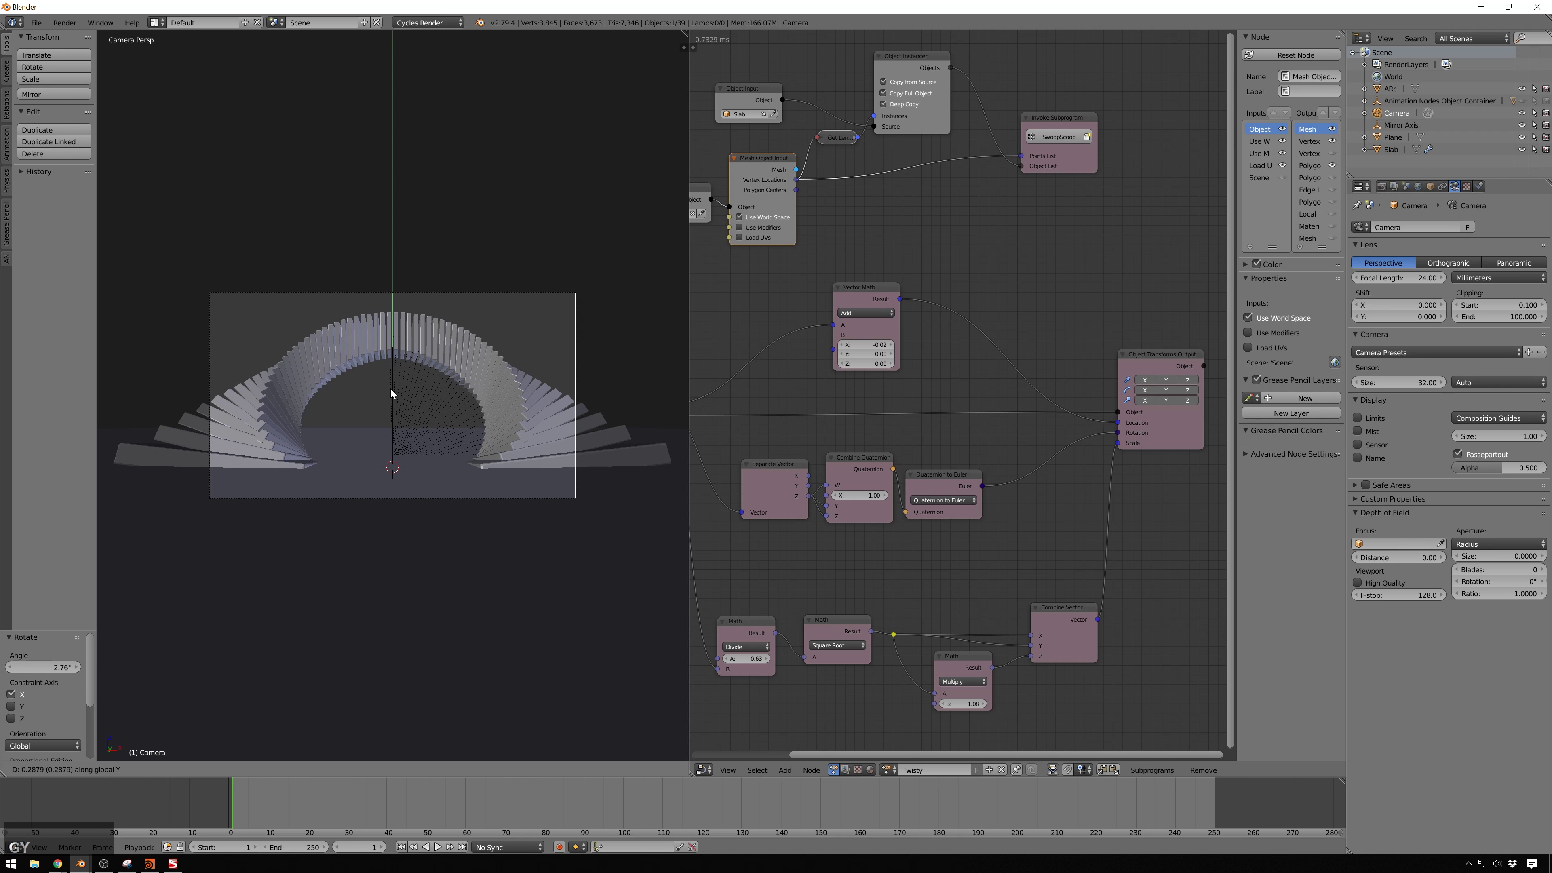
{"action": "left_click", "coordinate": [391, 390]}
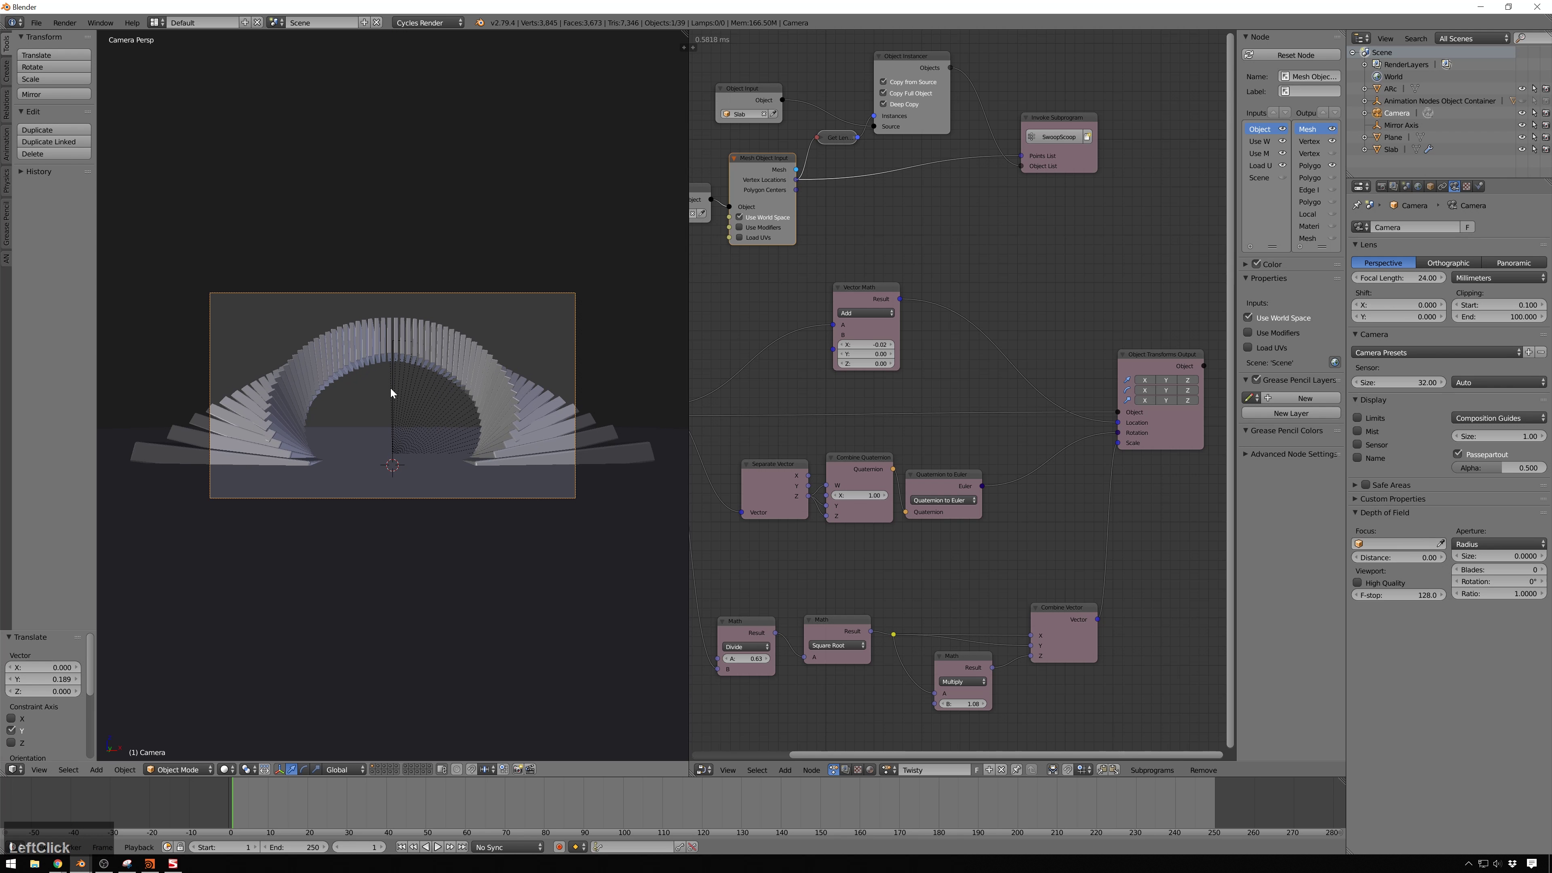
{"action": "left_click", "coordinate": [384, 447]}
{"action": "key", "text": "g"}
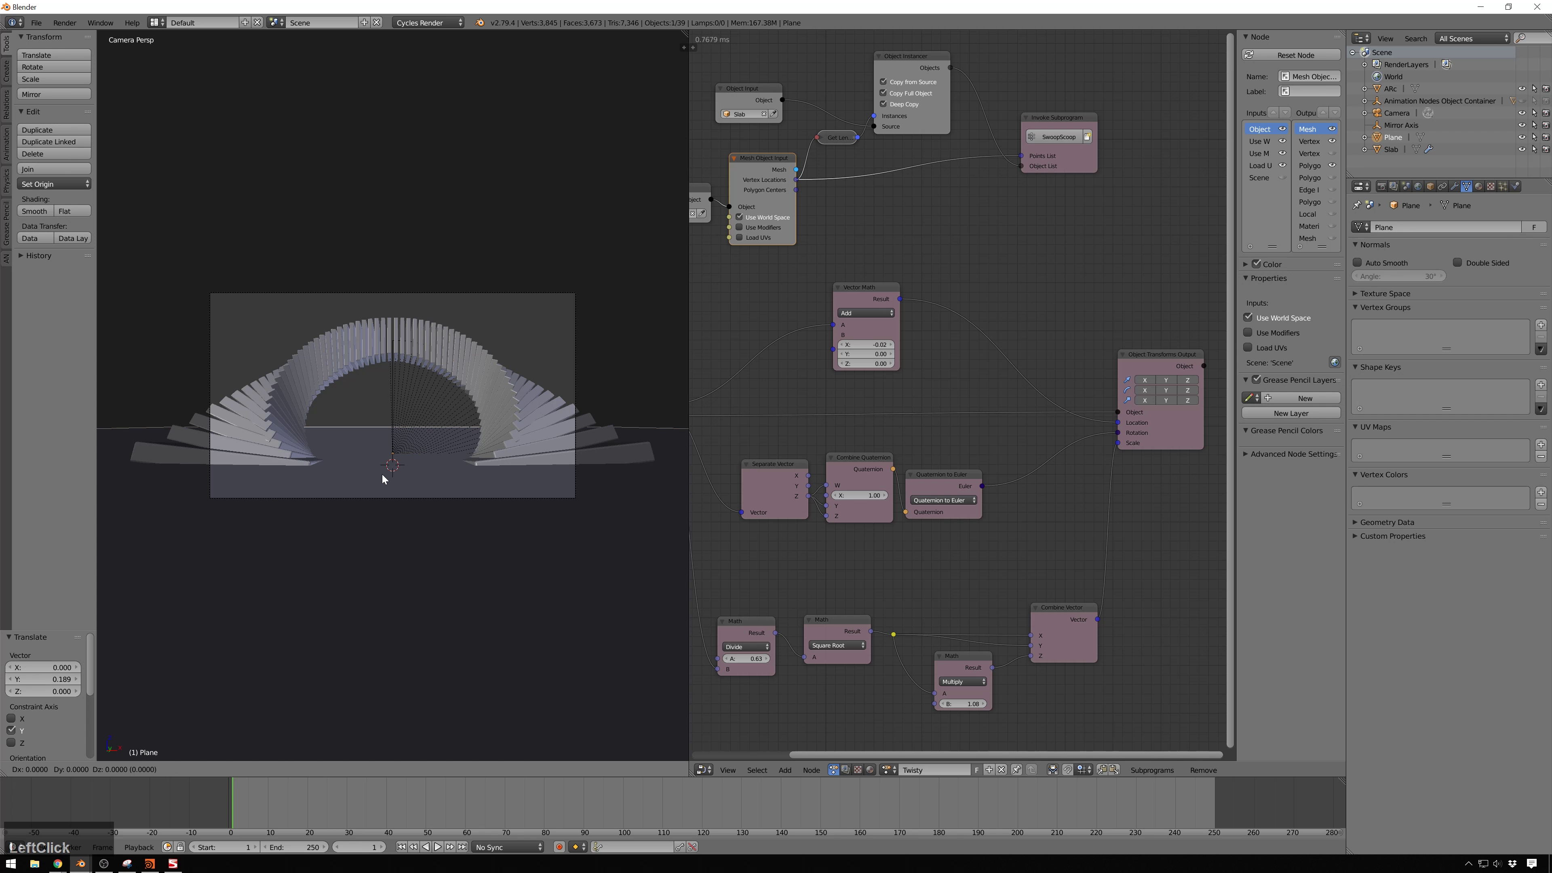
{"action": "key", "text": "Escape"}
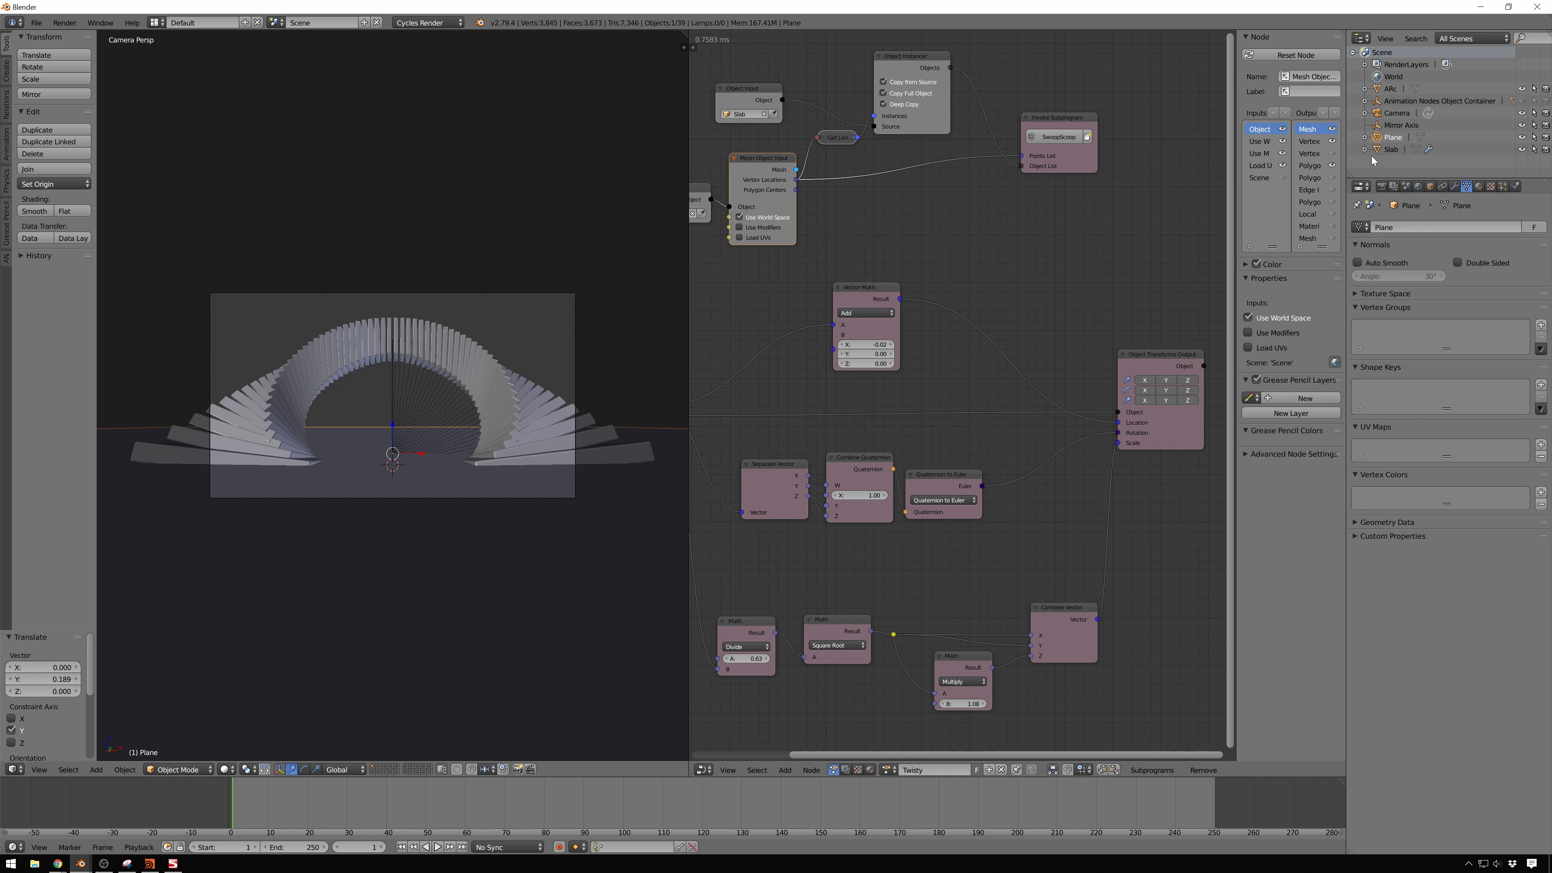
Create a new Principled BSDF material on the Slab with Metallic 1.0 and Roughness 0.110
{"action": "left_click", "coordinate": [1390, 149]}
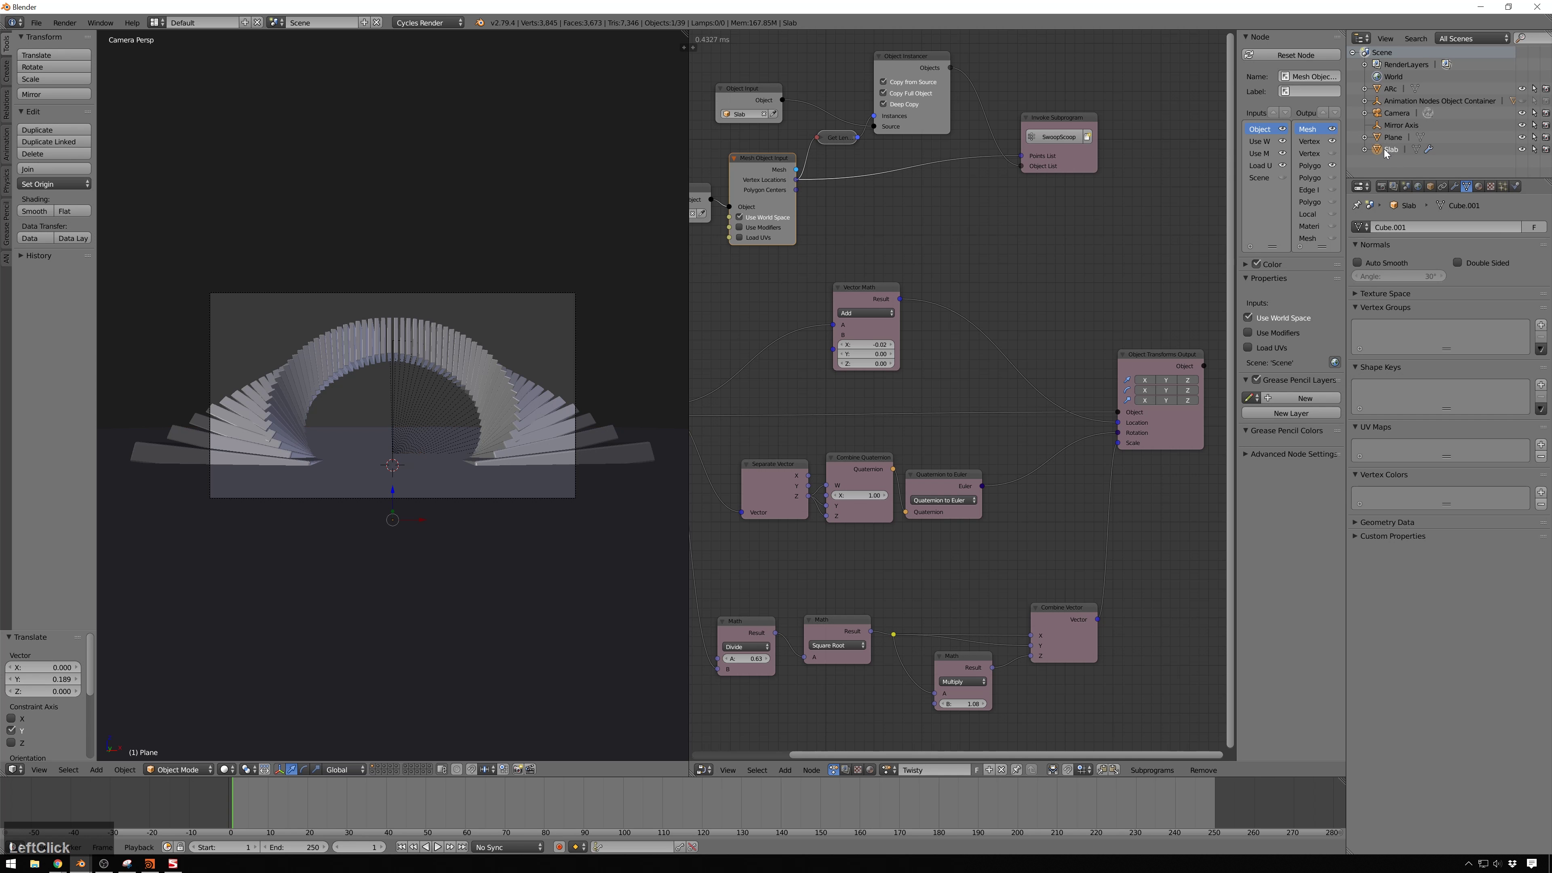
{"action": "left_click", "coordinate": [1419, 186]}
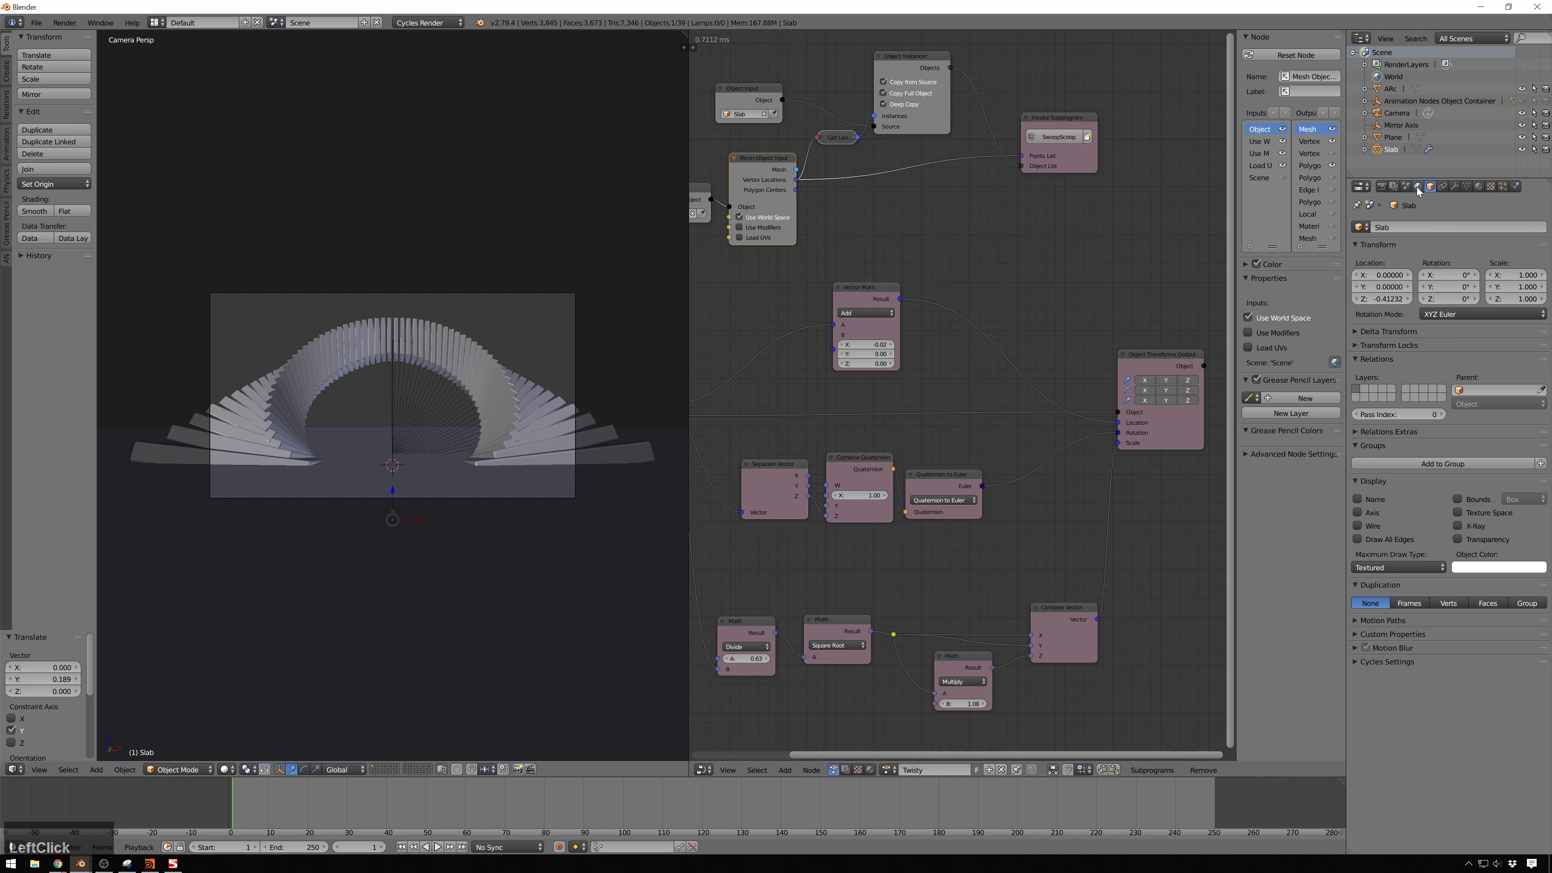
{"action": "left_click", "coordinate": [1478, 186]}
{"action": "left_click", "coordinate": [1415, 269]}
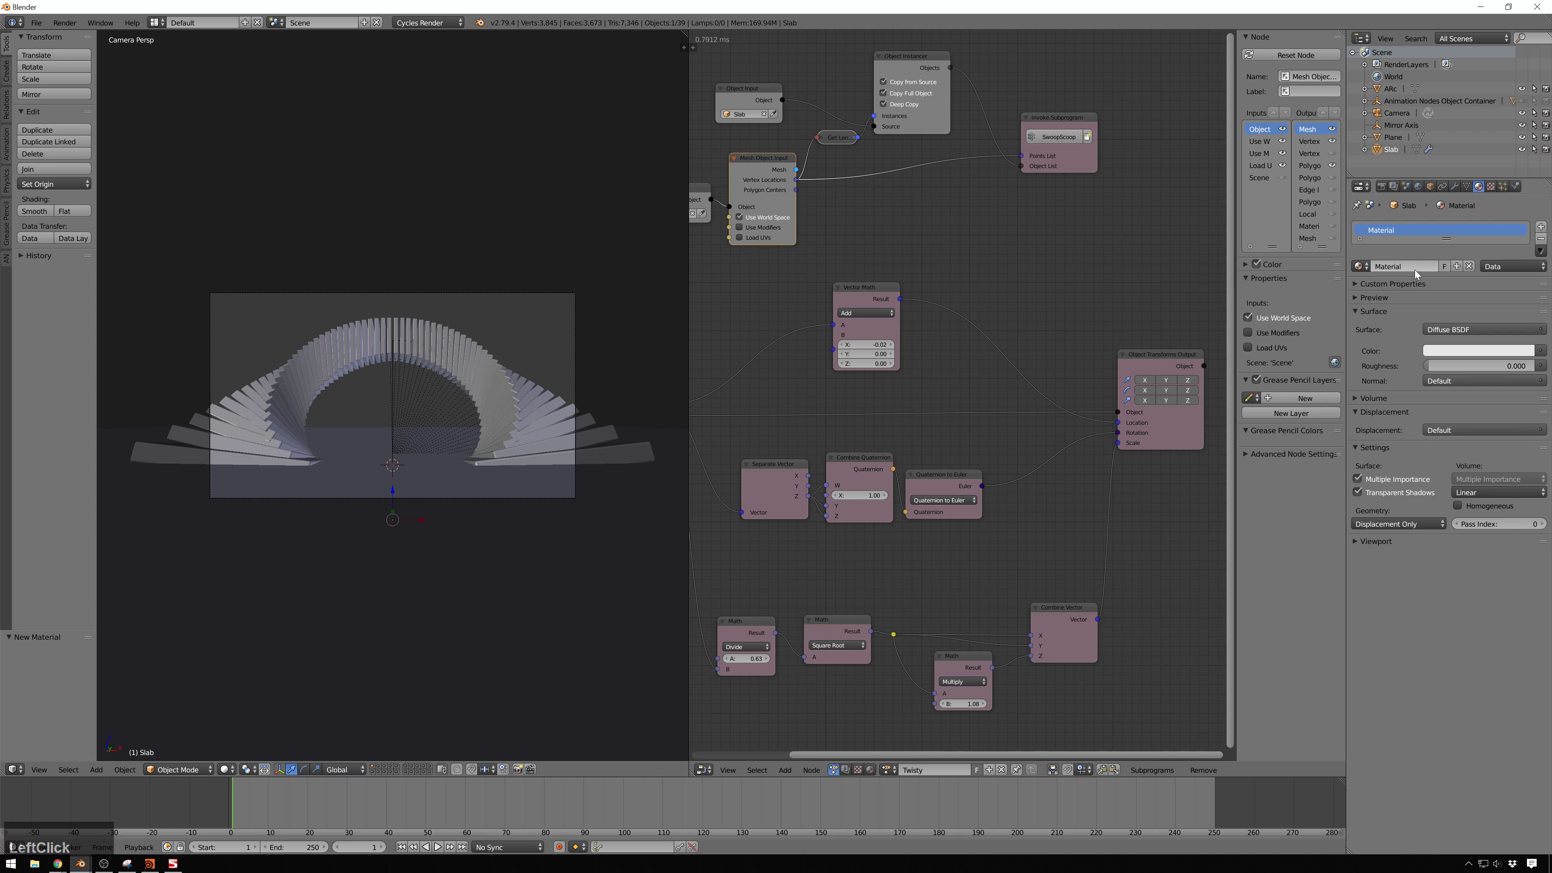
{"action": "left_click", "coordinate": [1450, 332]}
{"action": "left_click", "coordinate": [1449, 312]}
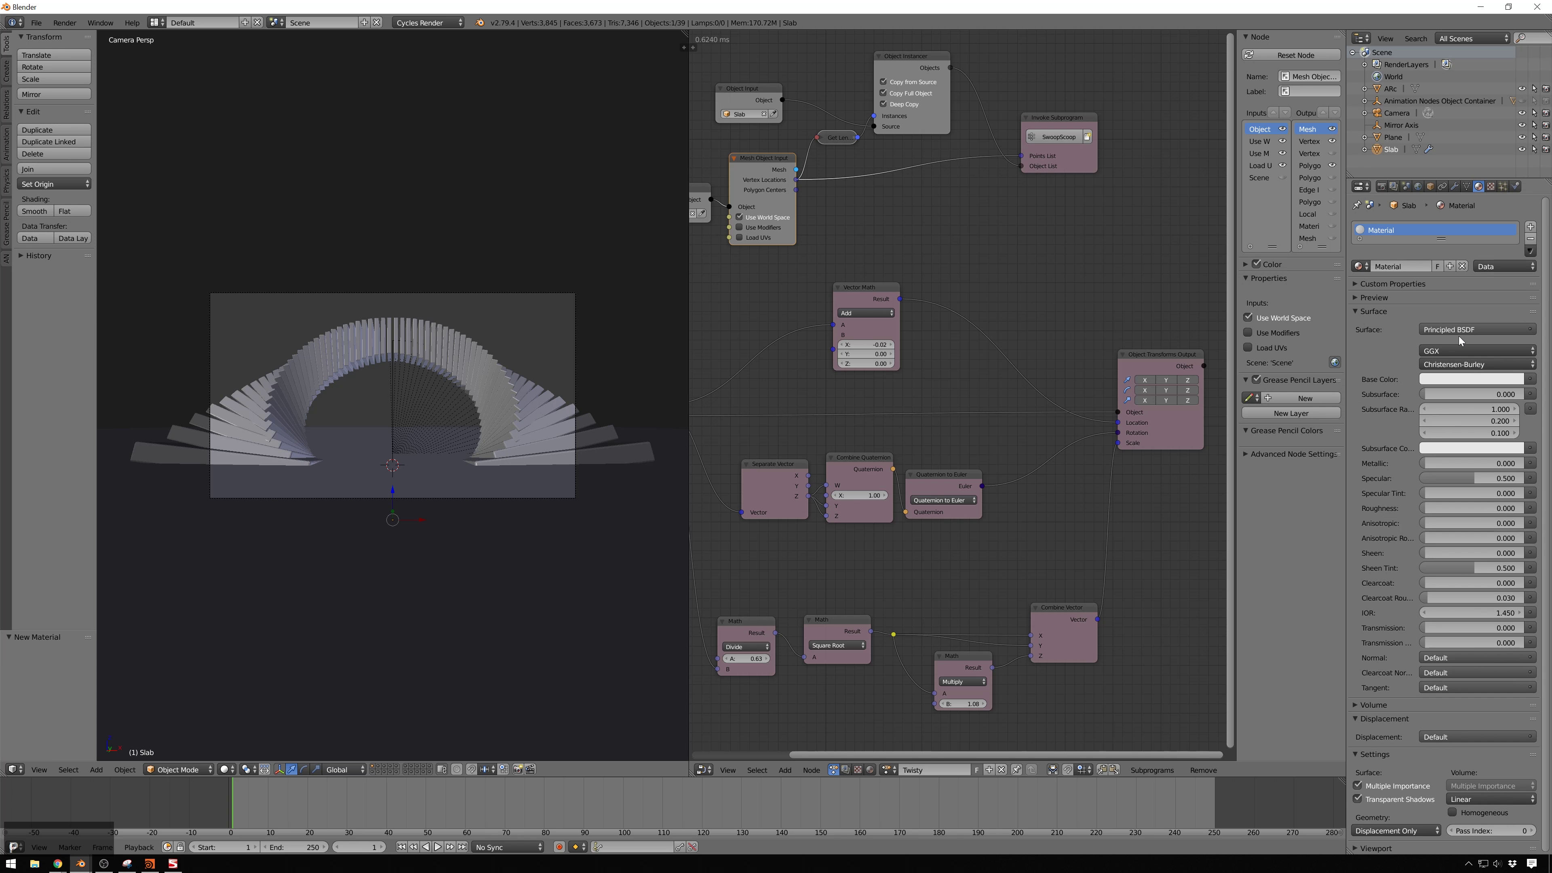
{"action": "left_click", "coordinate": [1454, 459]}
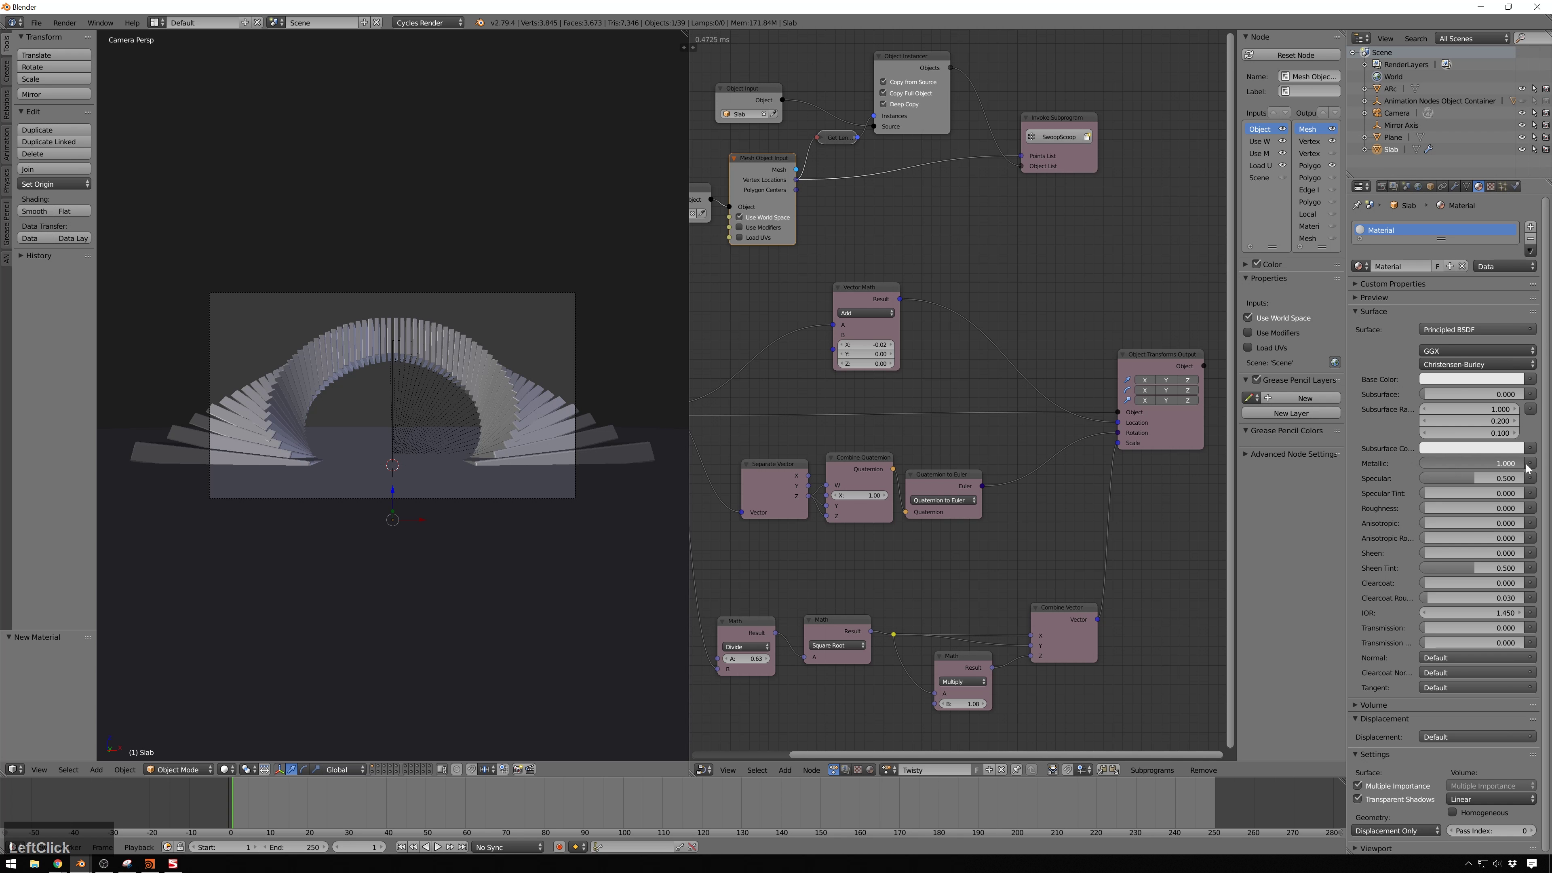
{"action": "left_click", "coordinate": [1440, 508]}
Set roughness to 0.110 and add a Point lamp to the scene
{"action": "left_click_drag", "start_coordinate": [1440, 508], "coordinate": [1451, 508]}
{"action": "key", "text": "shift+a"}
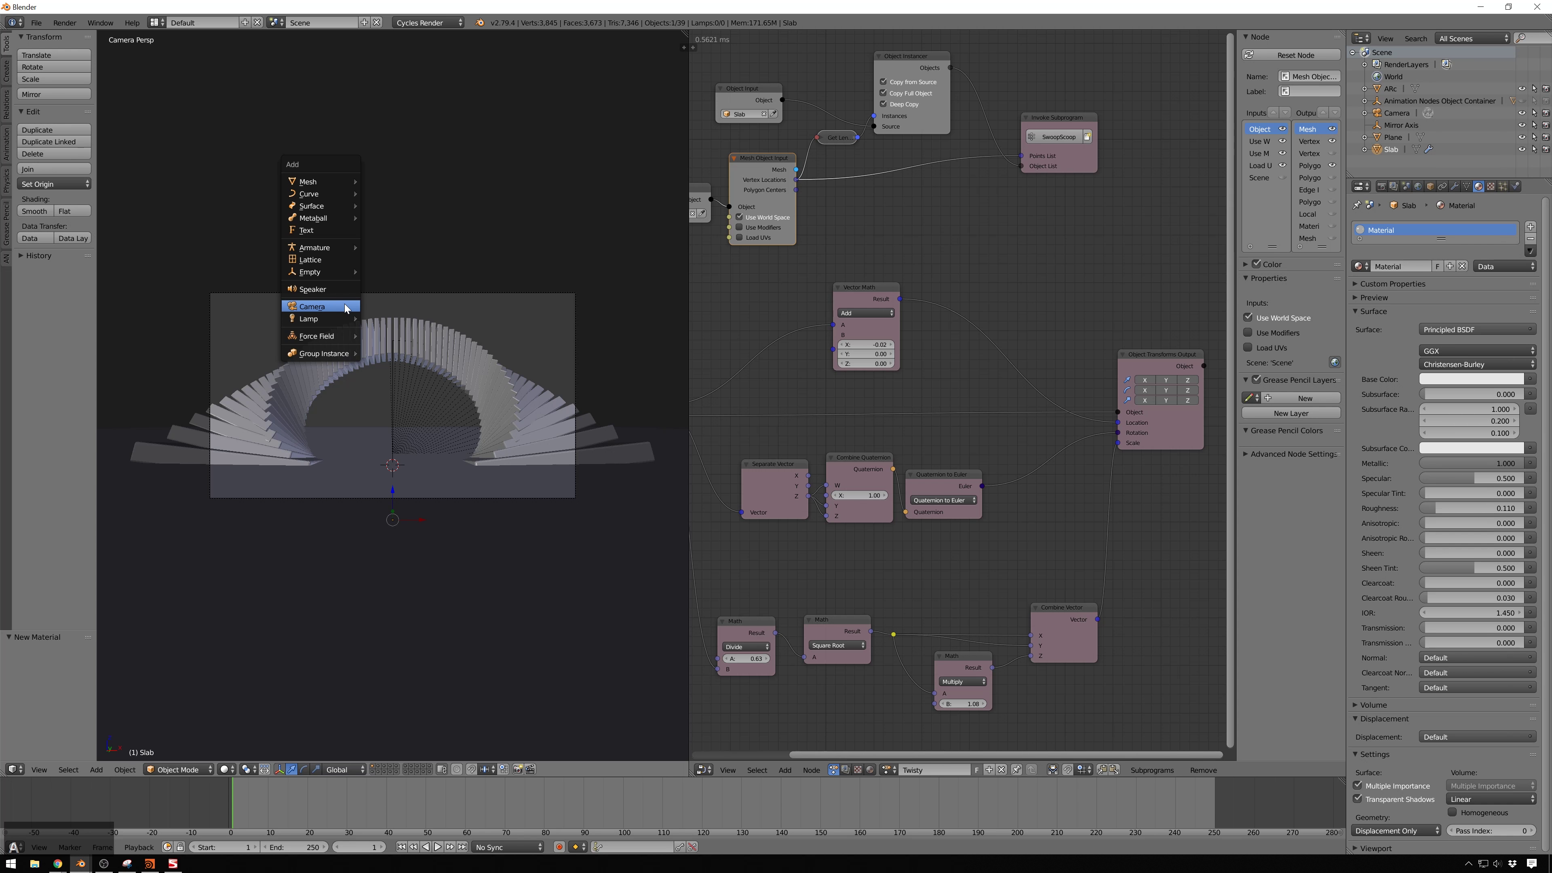
{"action": "mouse_move", "coordinate": [333, 320]}
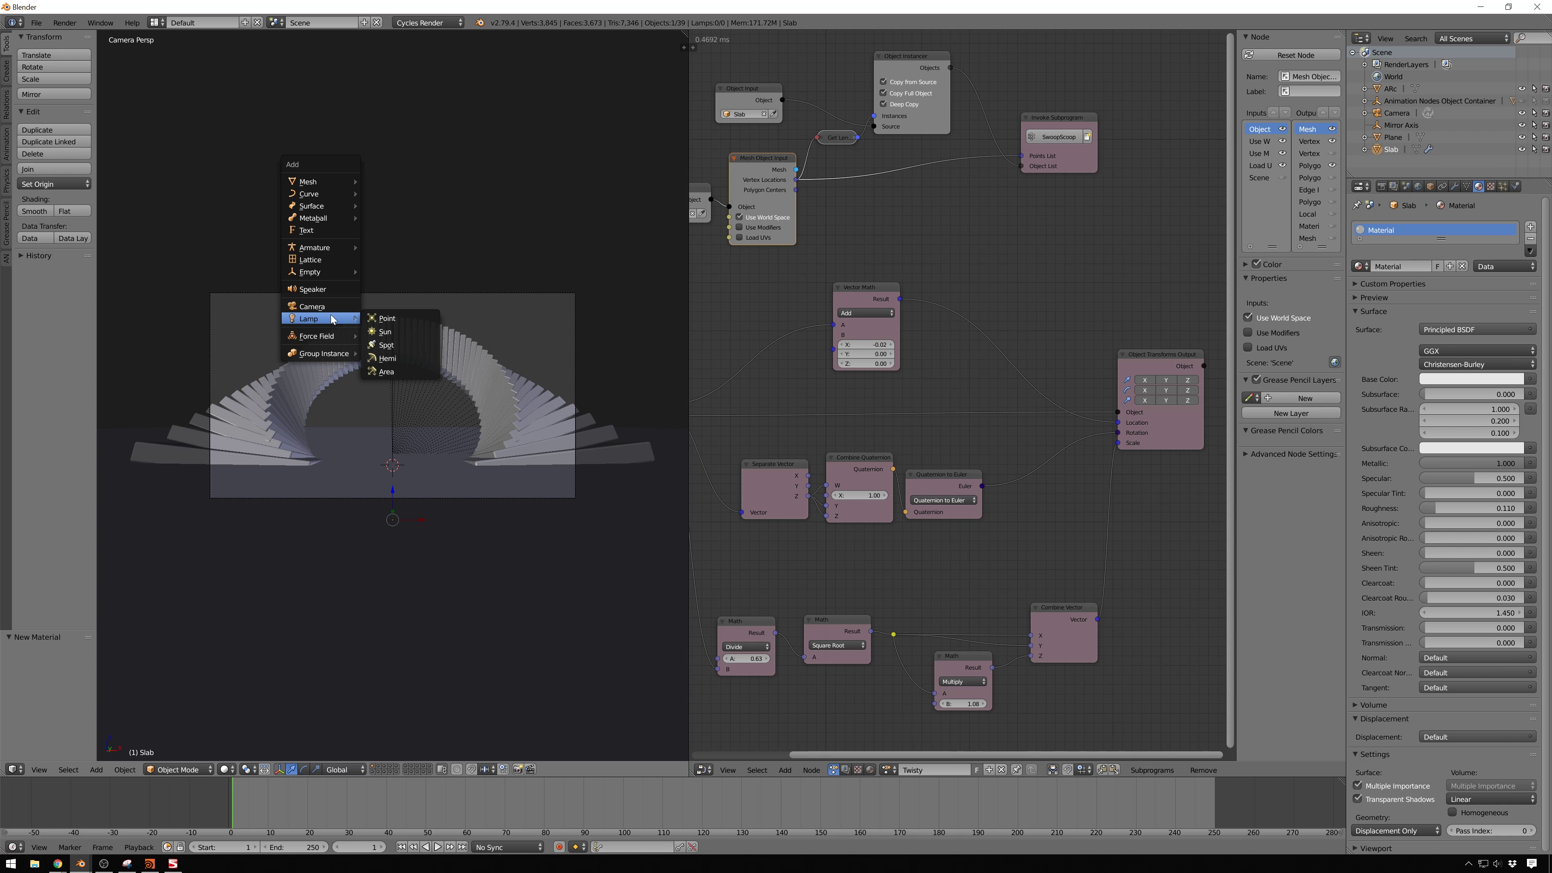
{"action": "left_click", "coordinate": [392, 317]}
Raise the lamp 2.15 on Z and shift it -1.723 along X
{"action": "key", "text": "g"}
{"action": "key", "text": "z"}
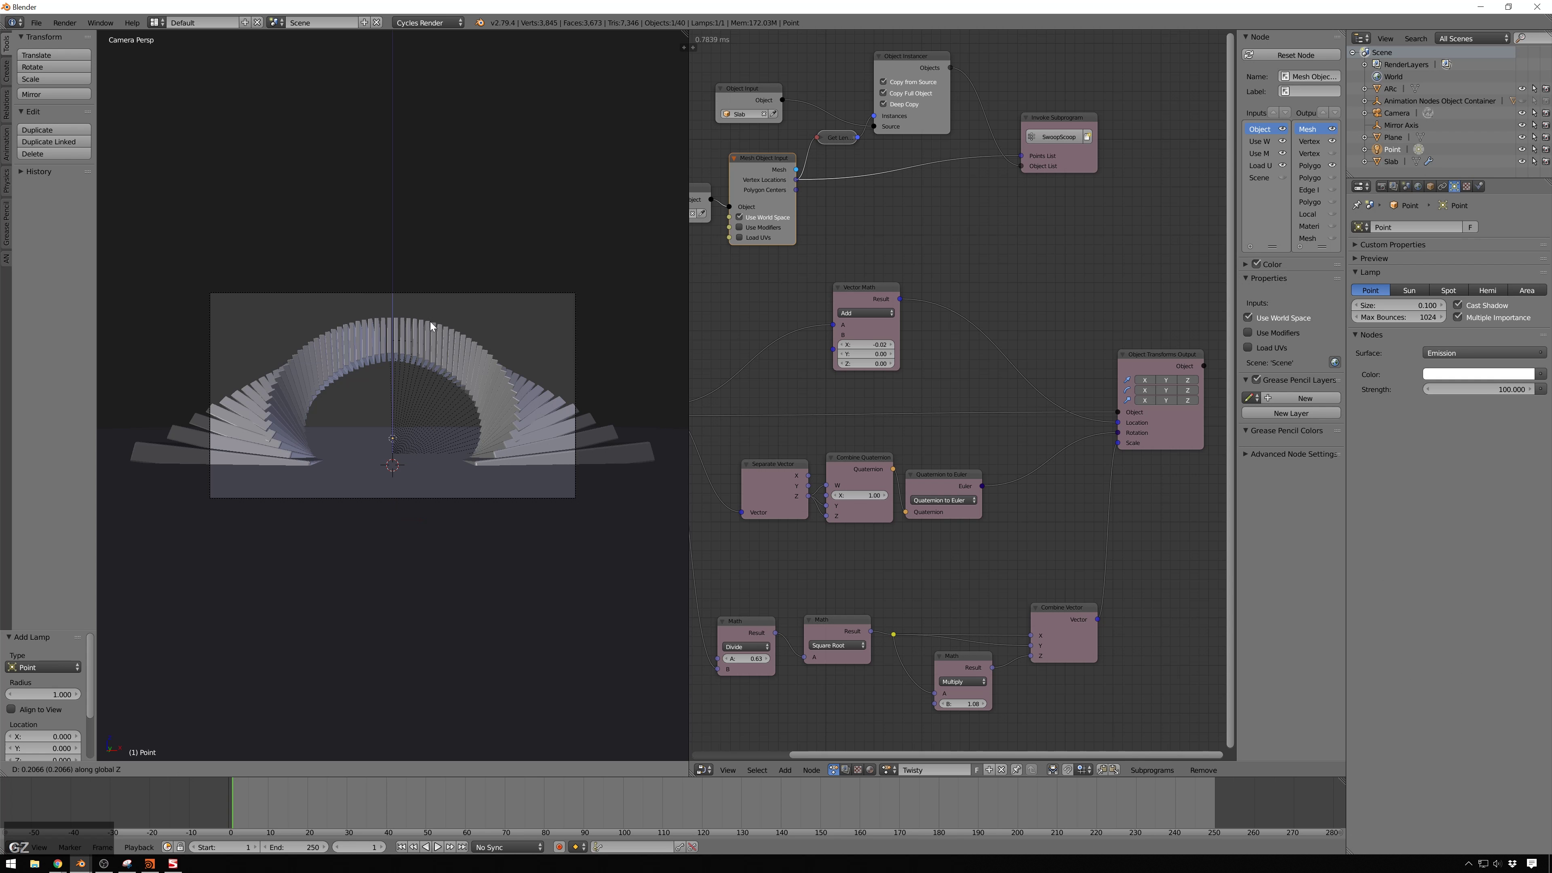
{"action": "left_click", "coordinate": [430, 182]}
{"action": "key", "text": "g"}
{"action": "key", "text": "x"}
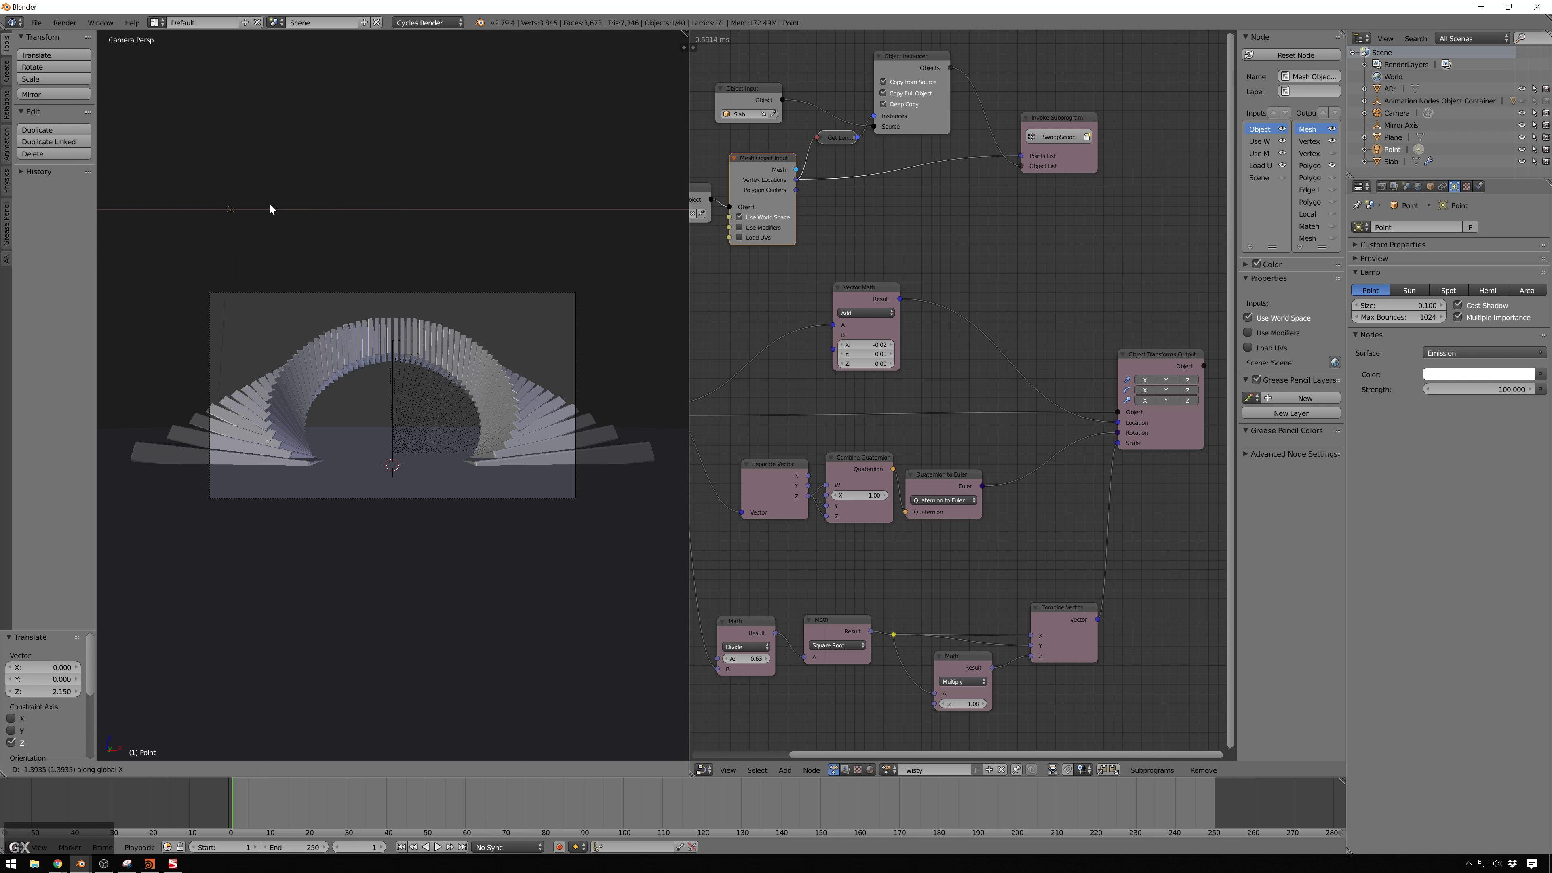
{"action": "left_click", "coordinate": [232, 199]}
Split the 3D view and set the upper view to look down from the top
{"action": "left_click_drag", "start_coordinate": [684, 47], "coordinate": [691, 416]}
{"action": "middle_click_drag", "start_coordinate": [590, 257], "coordinate": [529, 283]}
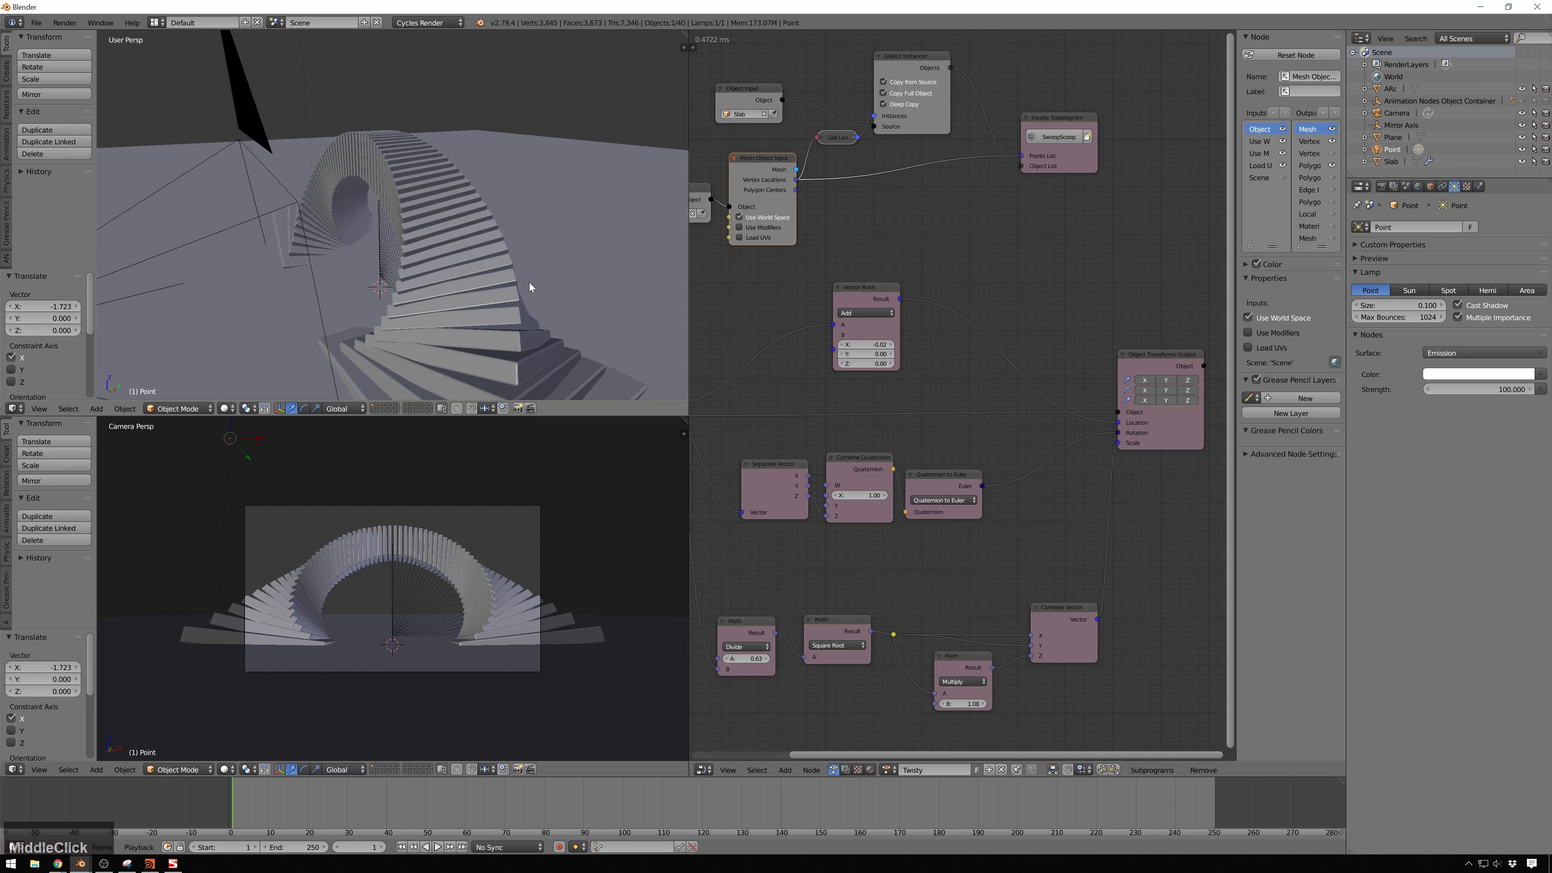
{"action": "scroll", "coordinate": [450, 161], "scroll_direction": "down", "scroll_amount": 2}
{"action": "key", "text": "KP_7"}
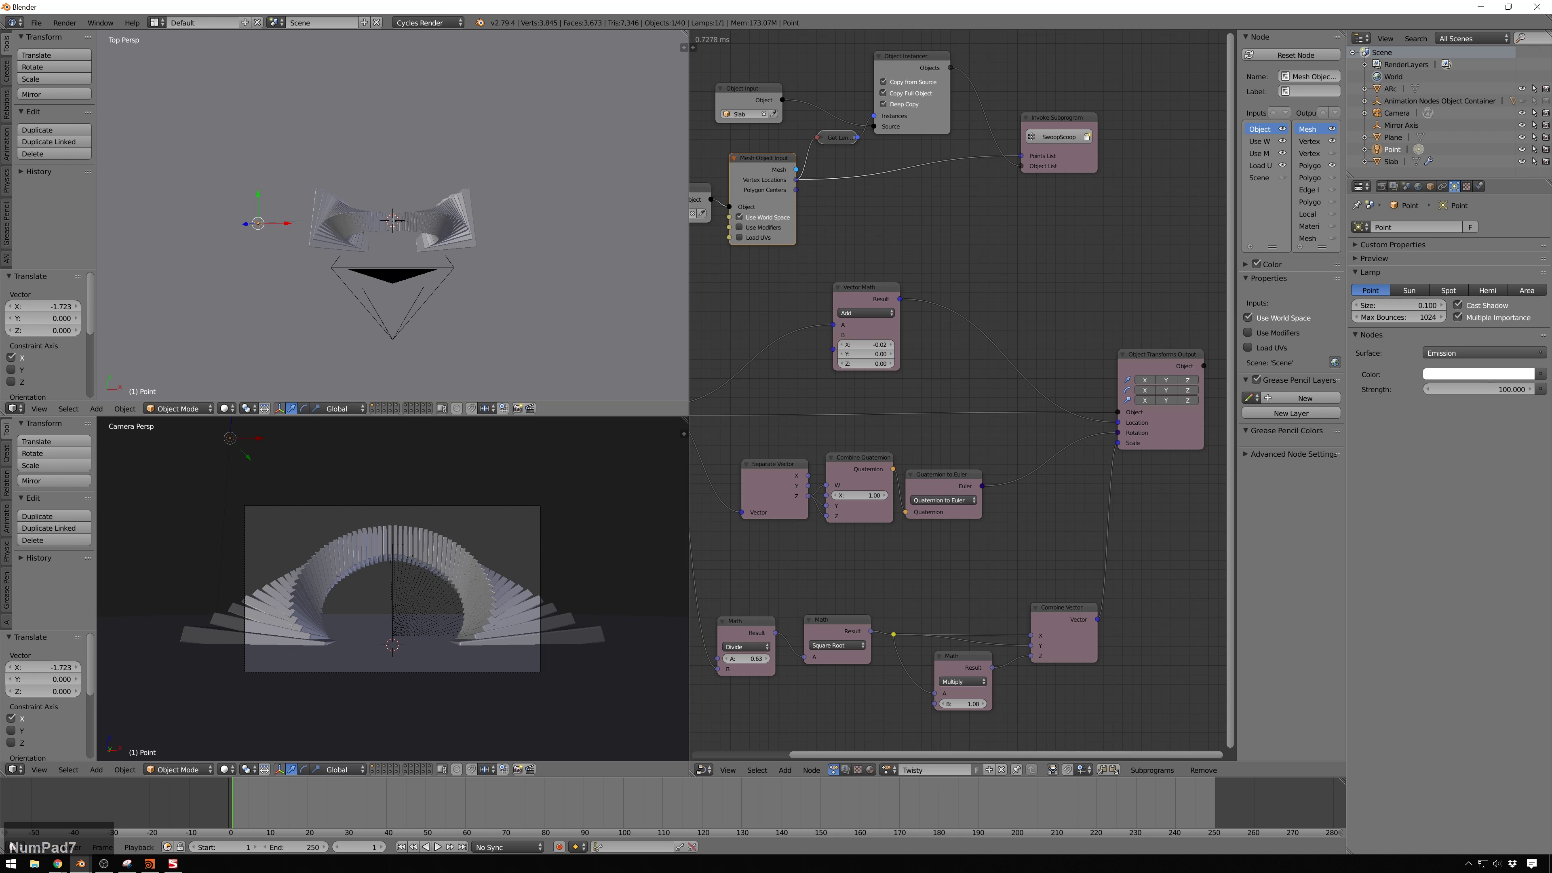
Move the lamp to Y 1.077 and duplicate it onto the arch's other side
{"action": "key", "text": "g"}
{"action": "key", "text": "y"}
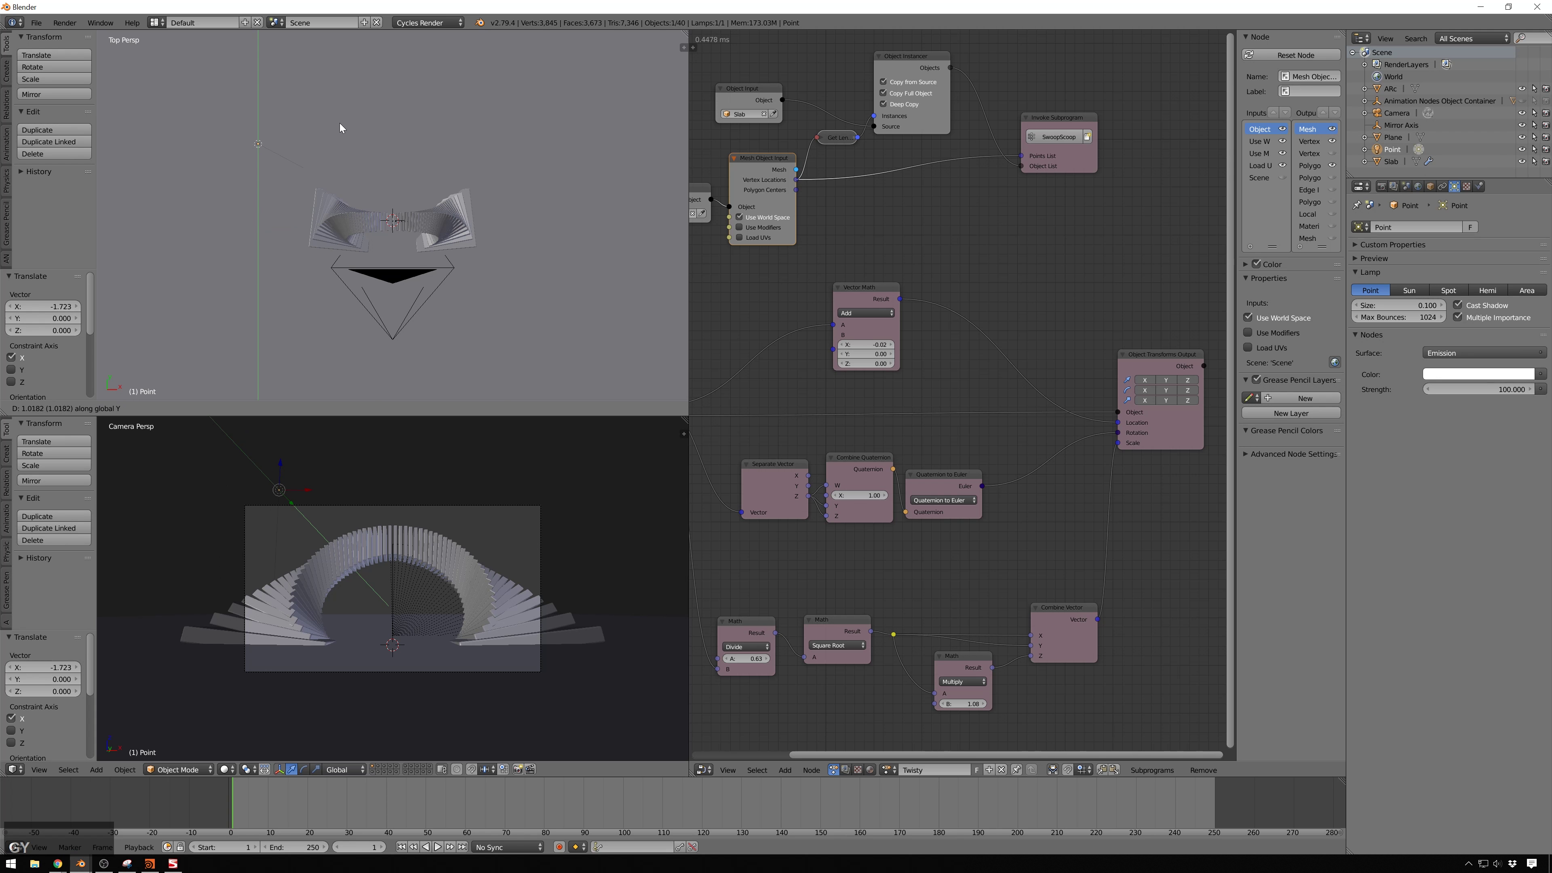
{"action": "left_click", "coordinate": [339, 123]}
{"action": "key", "text": "shift+d"}
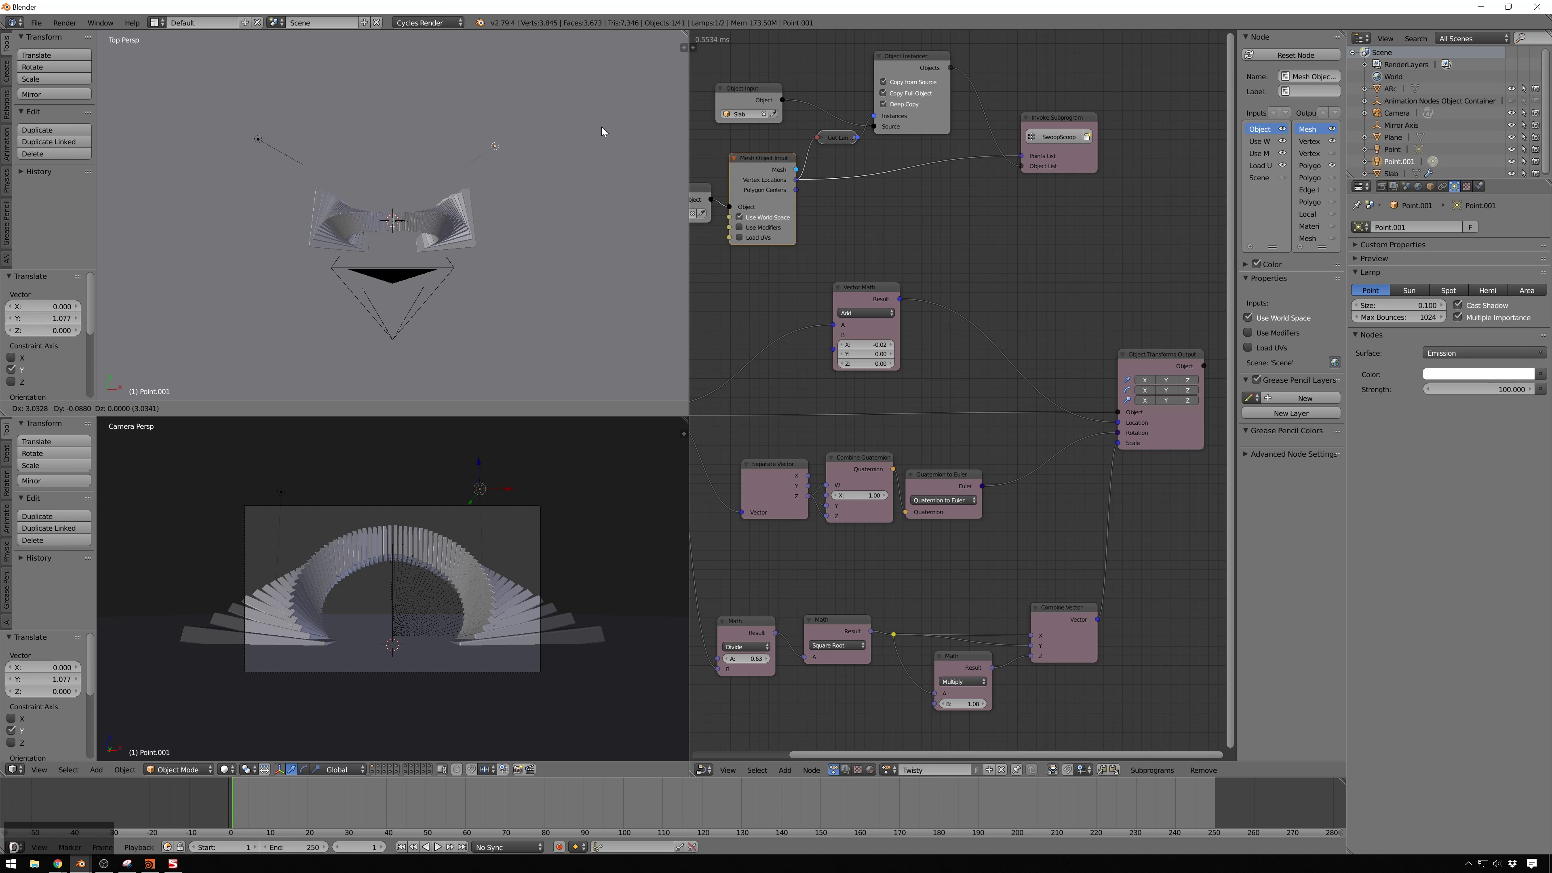
{"action": "left_click", "coordinate": [639, 118]}
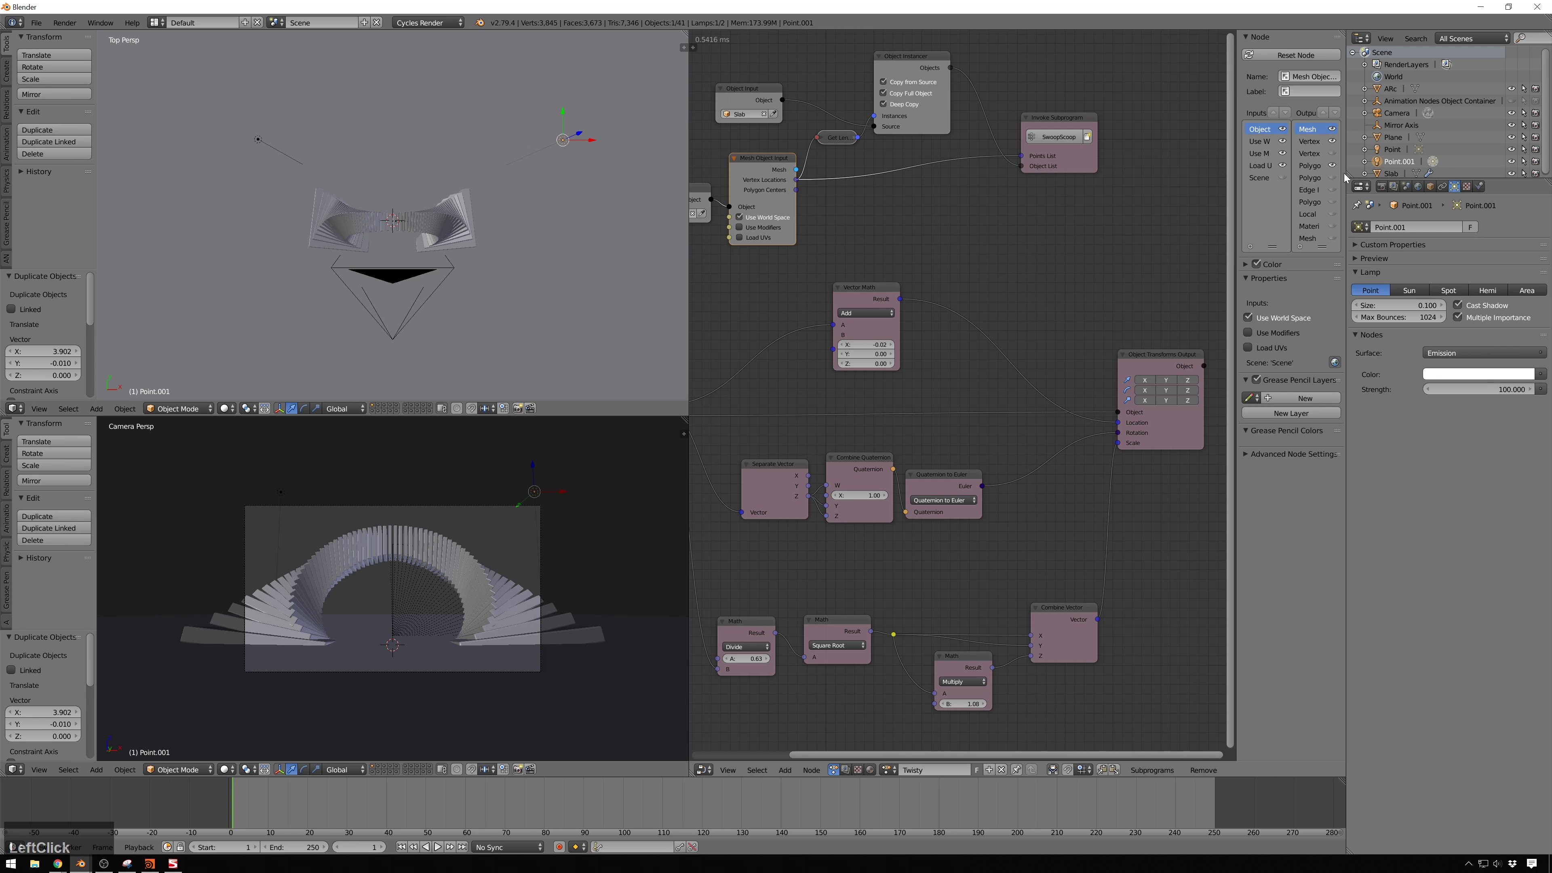
Colour the duplicate lamp Point.001 light blue
{"action": "left_click", "coordinate": [1486, 374]}
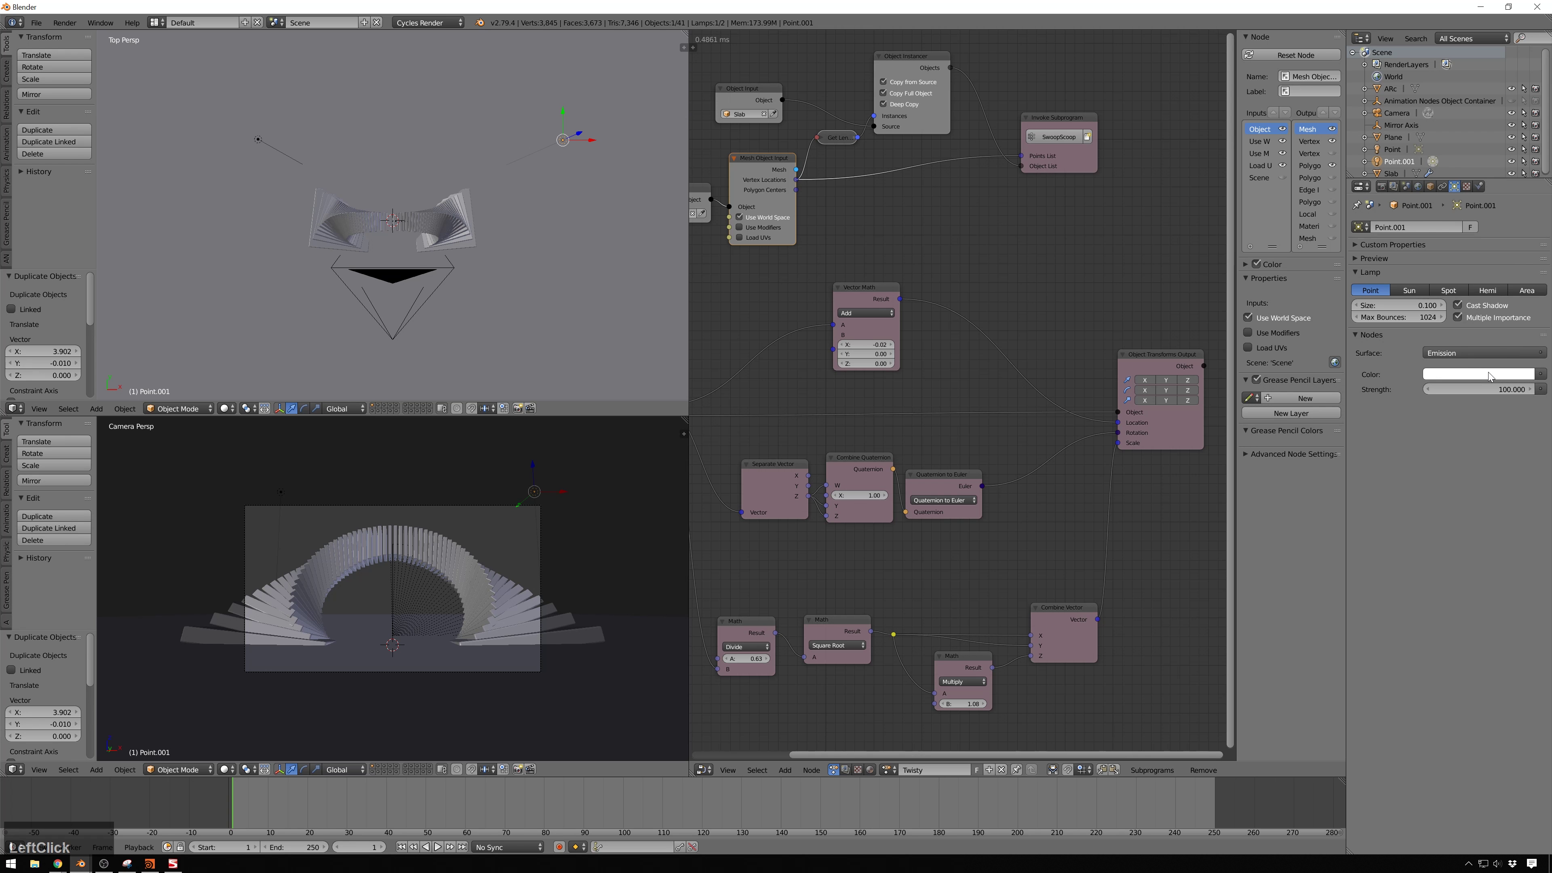
{"action": "left_click", "coordinate": [1485, 248]}
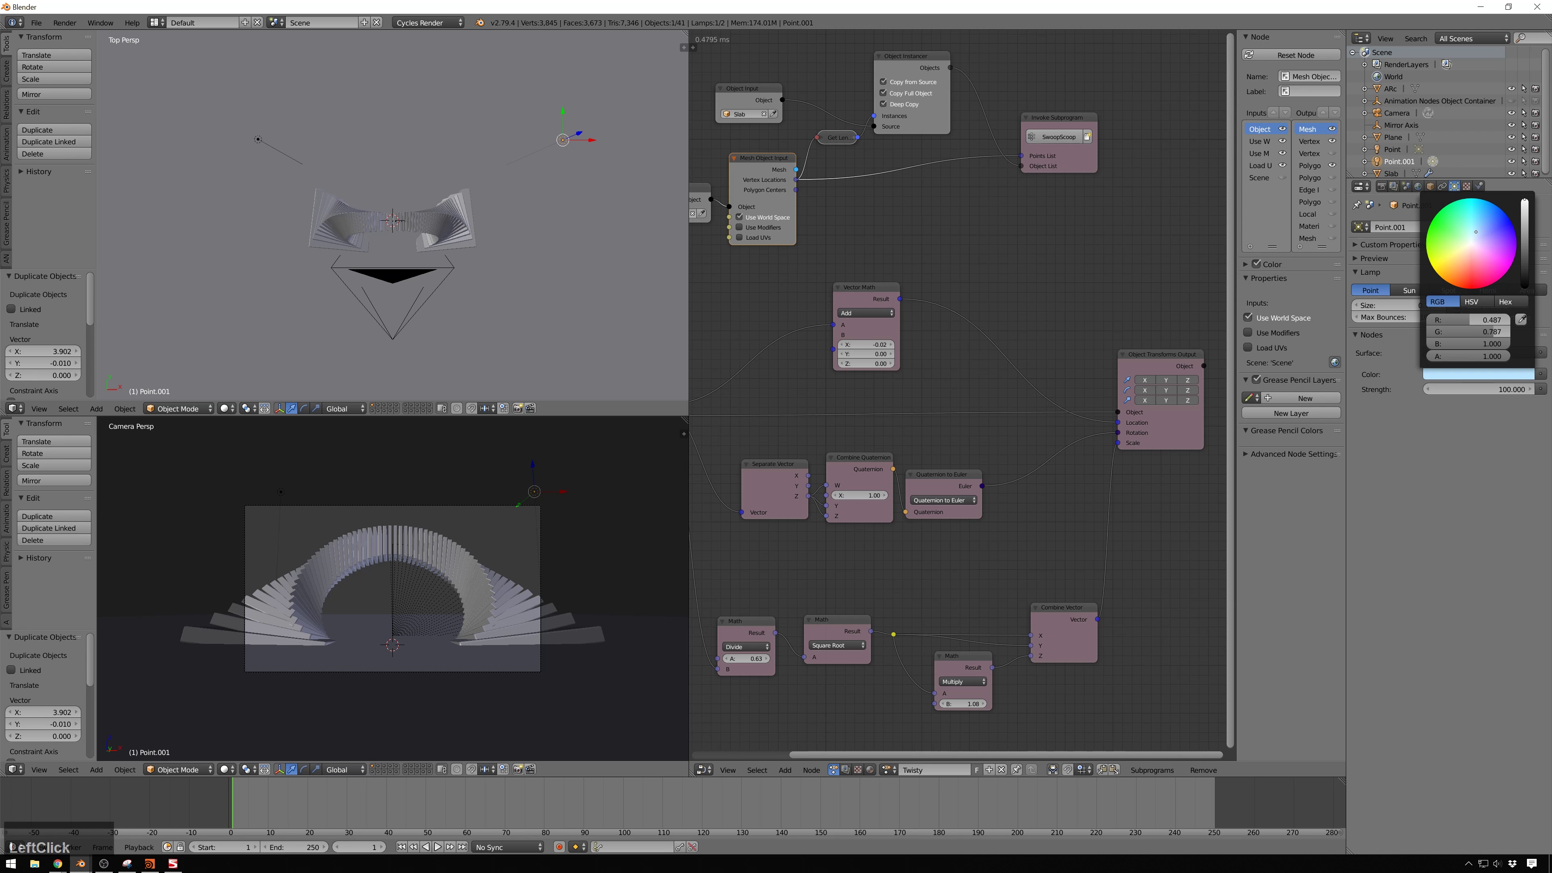
{"action": "right_click_drag", "start_coordinate": [251, 139], "coordinate": [257, 142]}
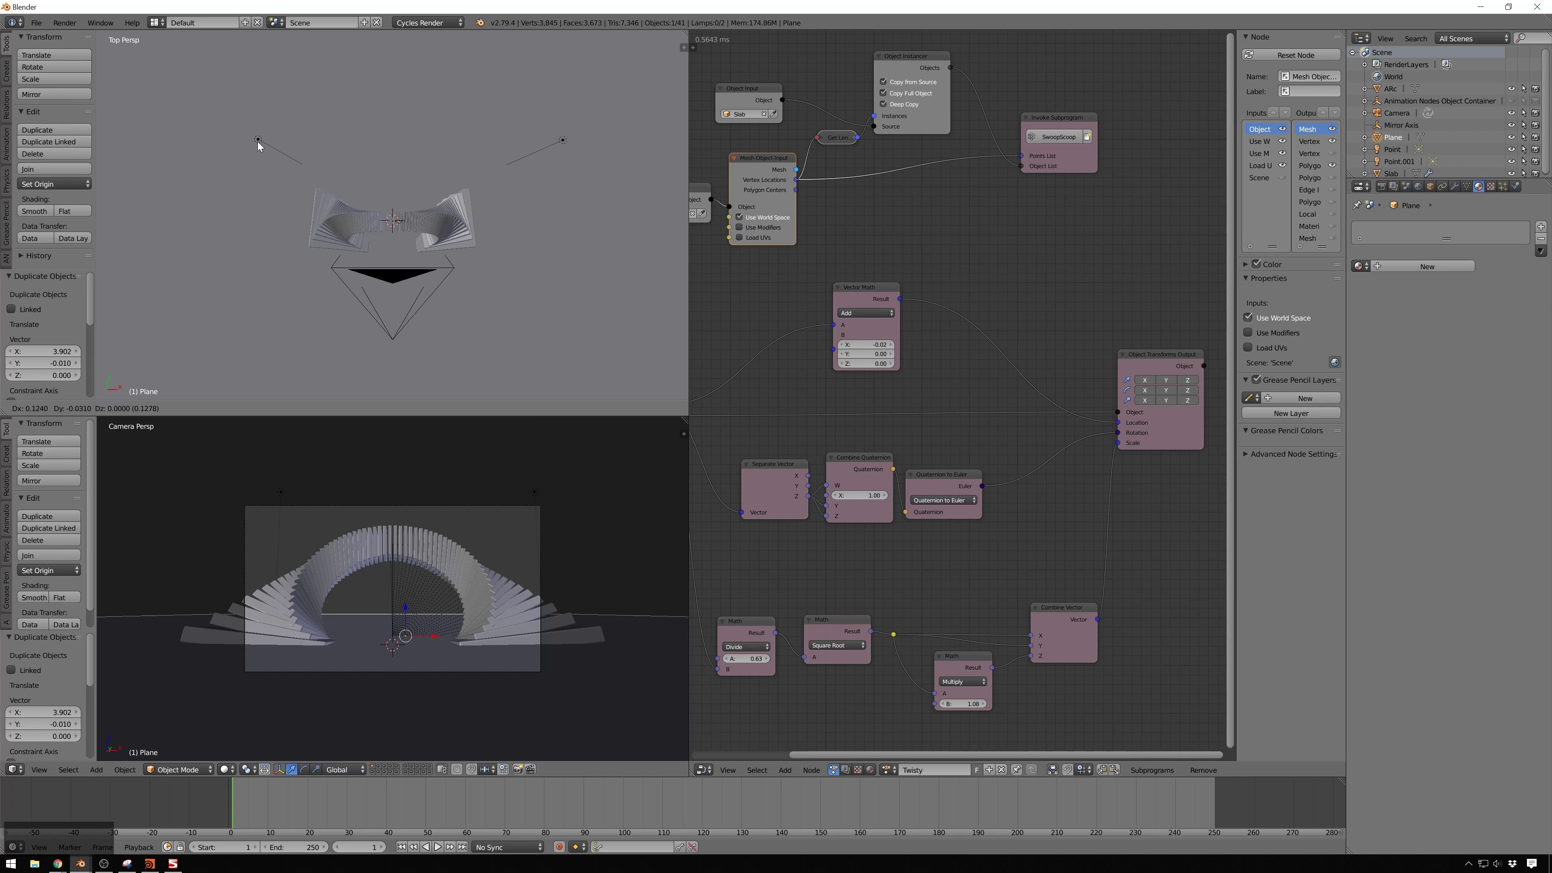
Tint the original Point lamp salmon-orange
{"action": "right_click", "coordinate": [259, 140]}
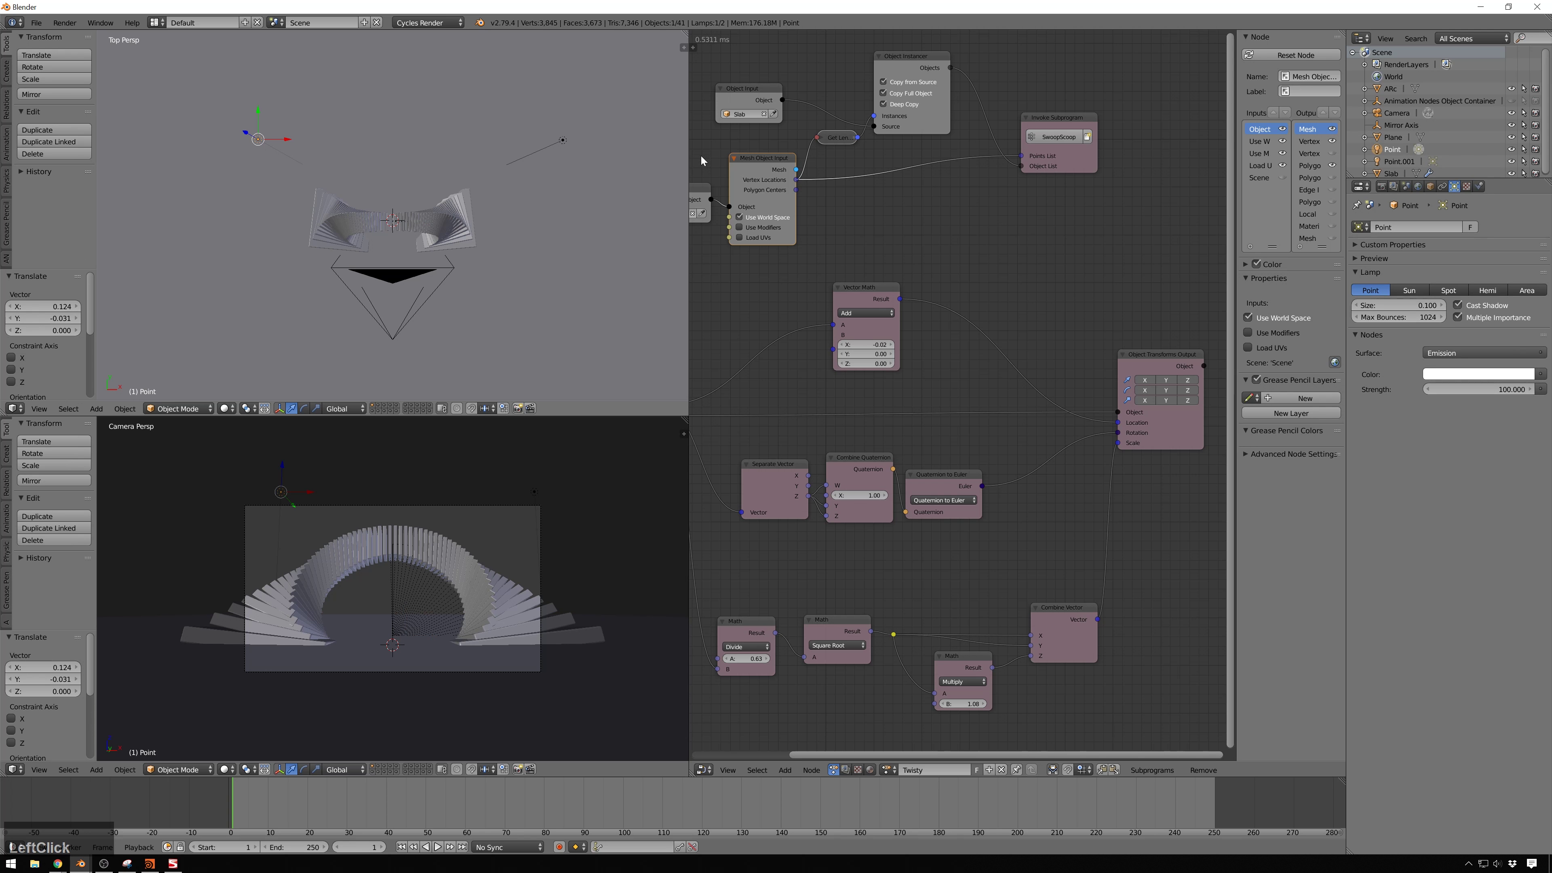
{"action": "left_click", "coordinate": [1481, 377]}
{"action": "left_click", "coordinate": [1478, 377]}
{"action": "left_click", "coordinate": [1476, 261]}
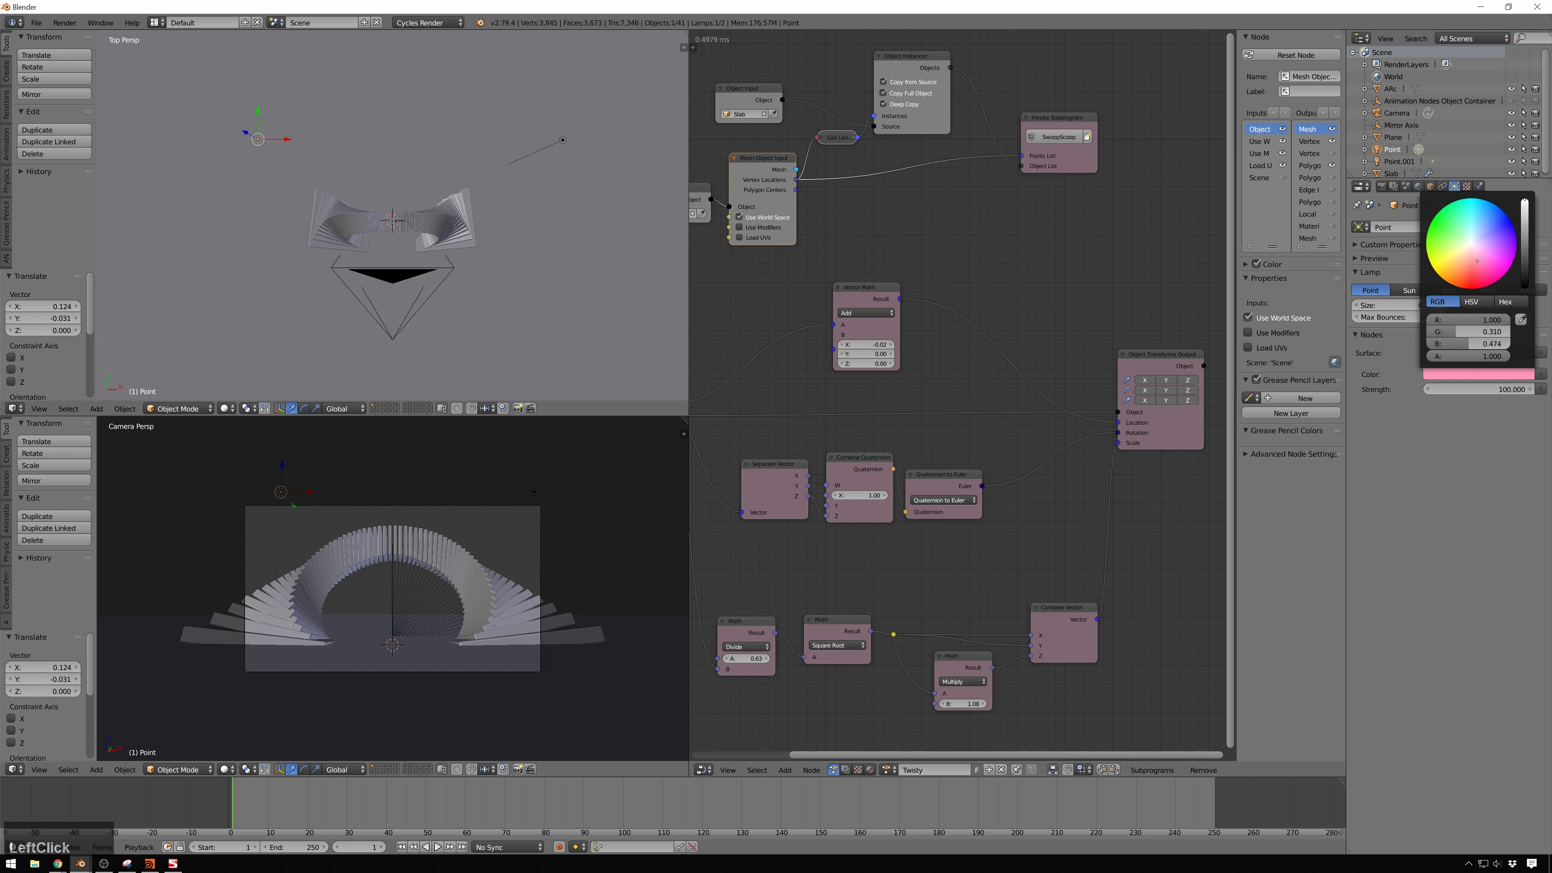
{"action": "left_click_drag", "start_coordinate": [1471, 262], "coordinate": [1464, 255]}
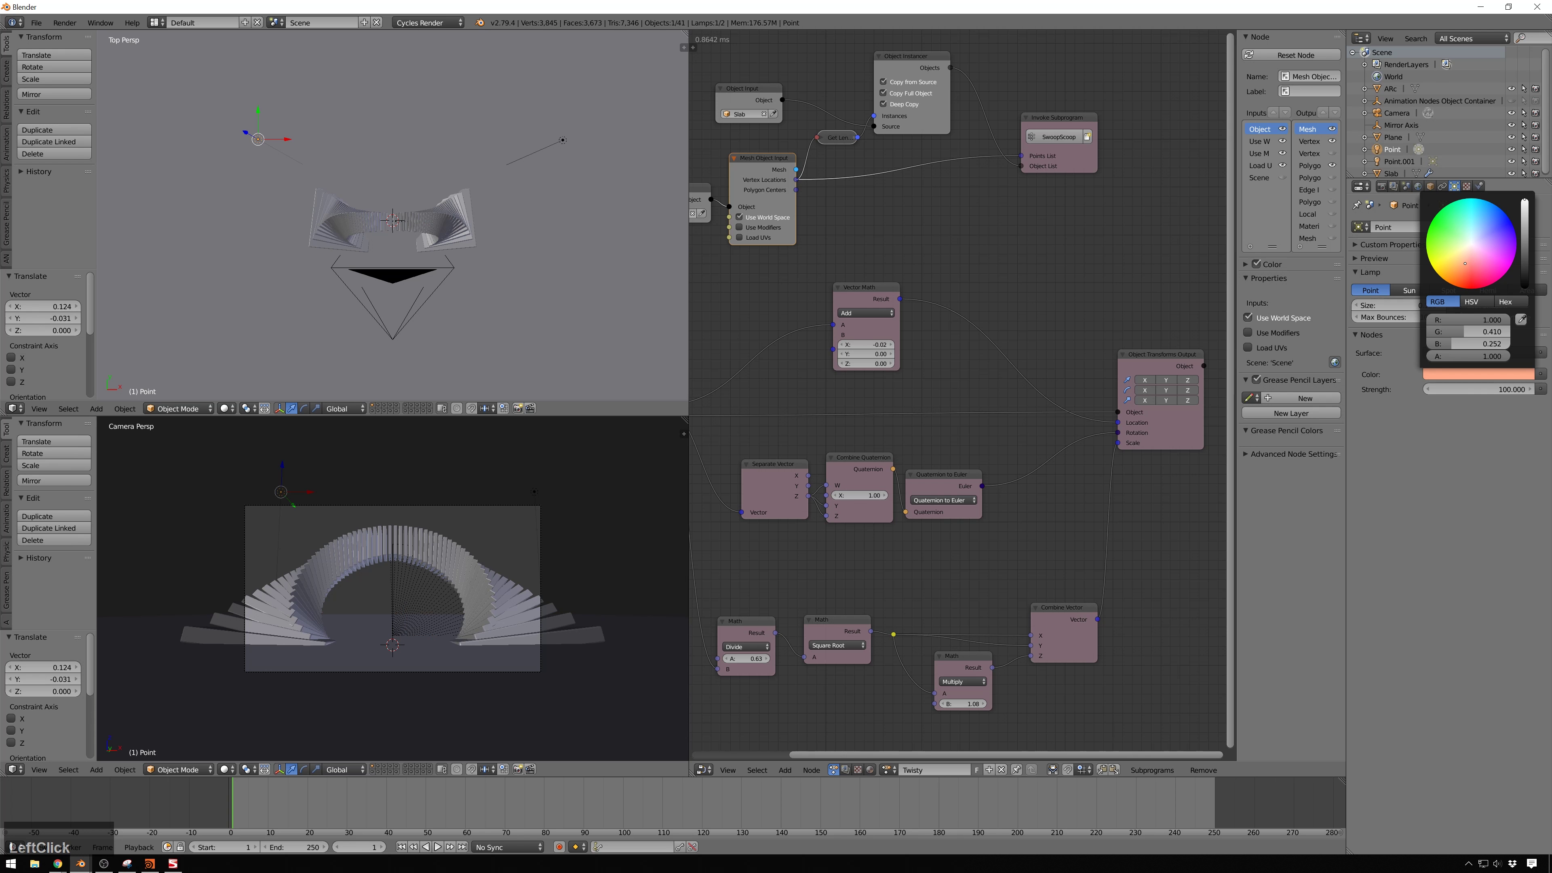
{"action": "right_click", "coordinate": [393, 538]}
Enable border rendering and show a live rendered preview in the camera view
{"action": "left_click", "coordinate": [1383, 190]}
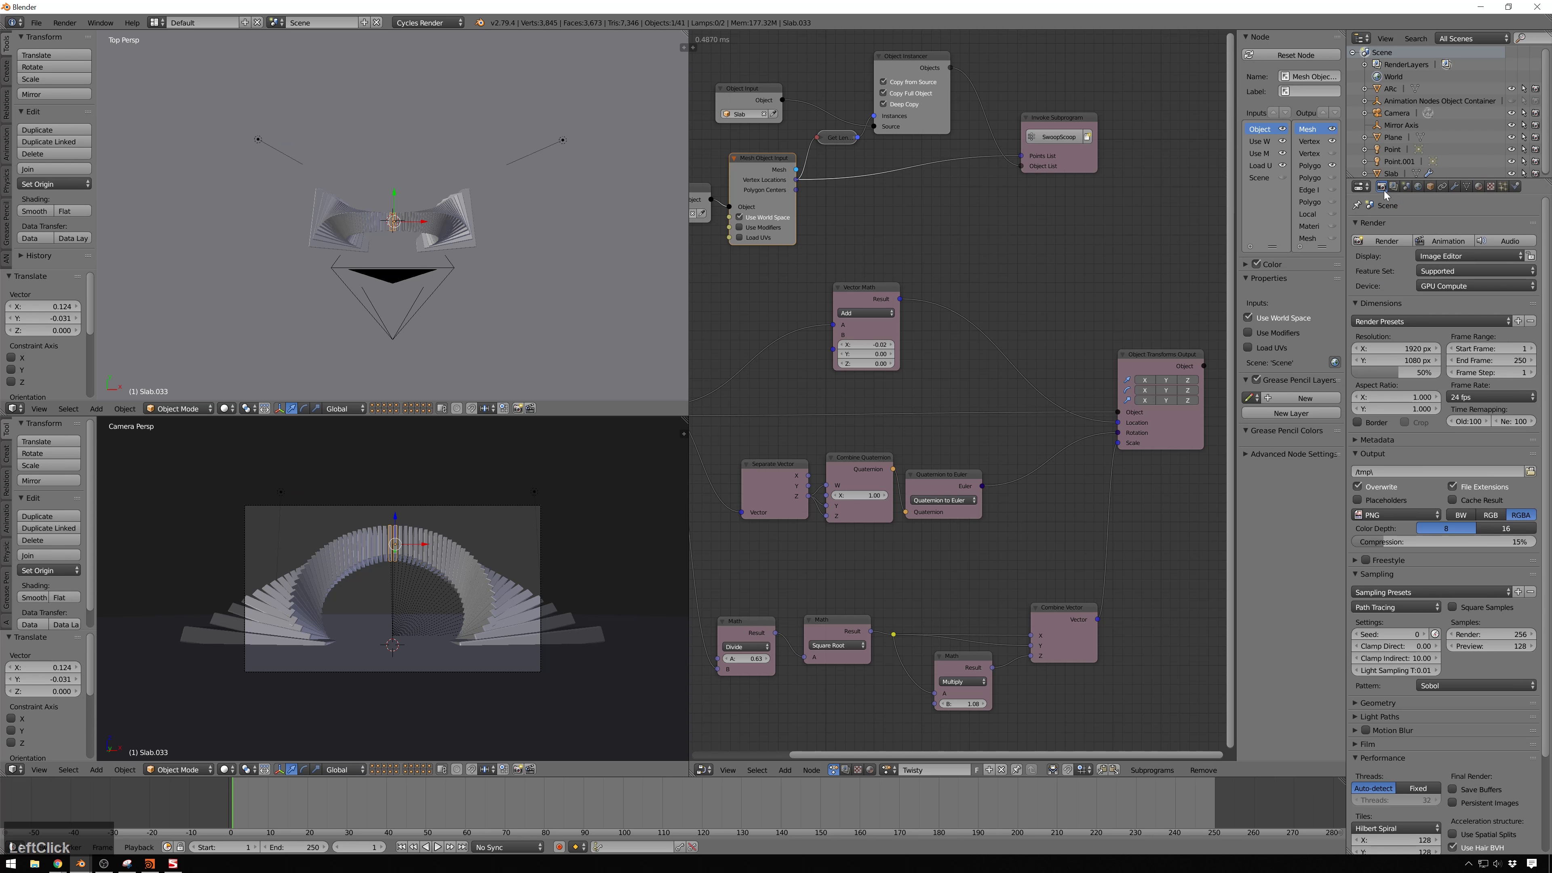
{"action": "left_click", "coordinate": [1365, 420]}
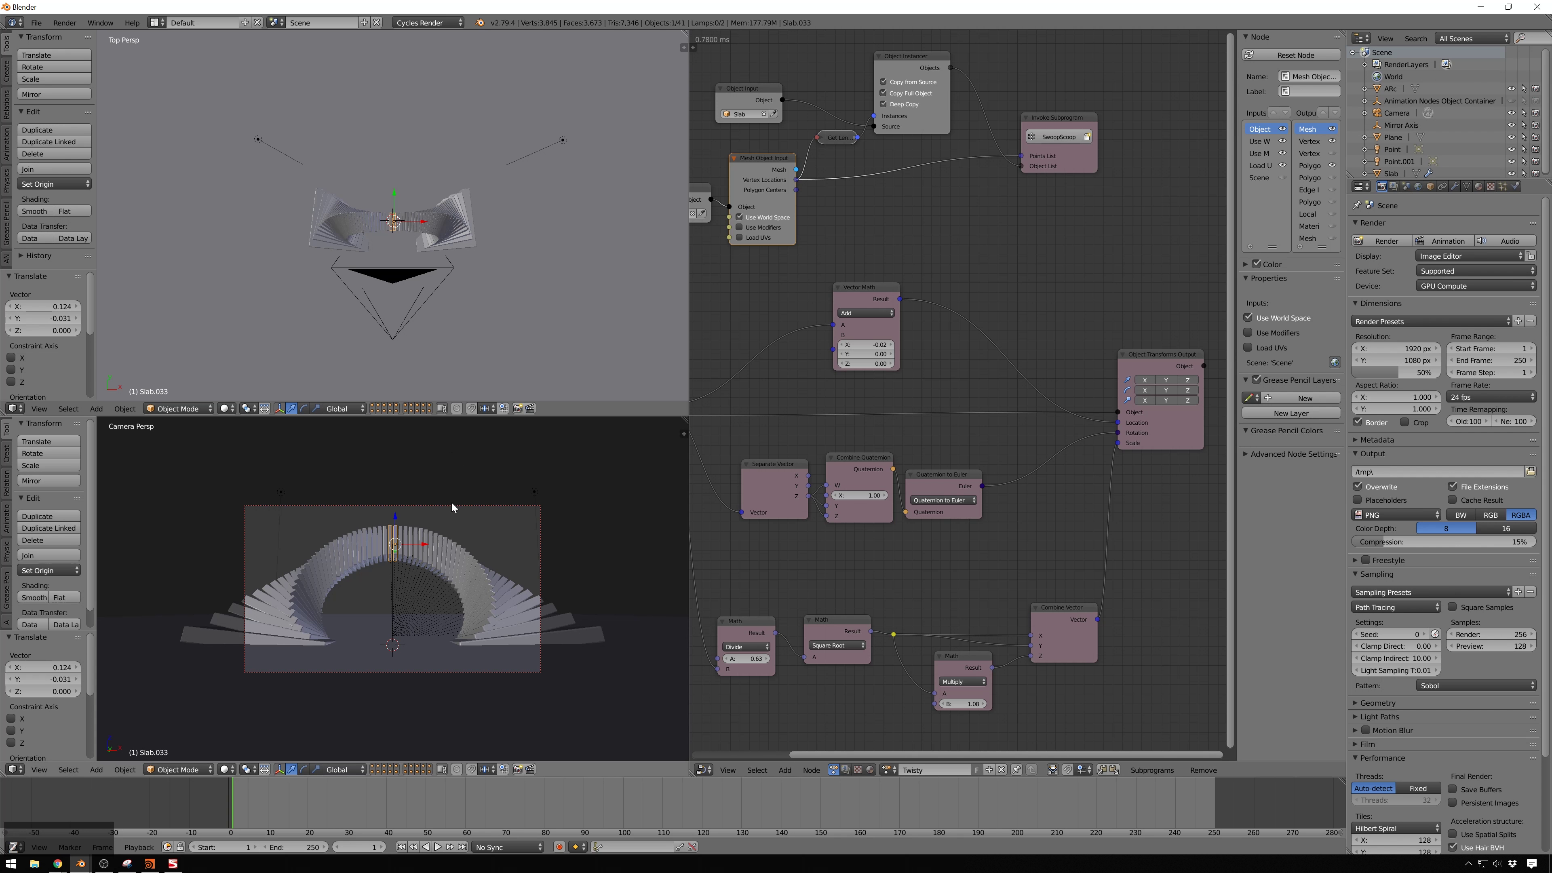
{"action": "key", "text": "shift+z"}
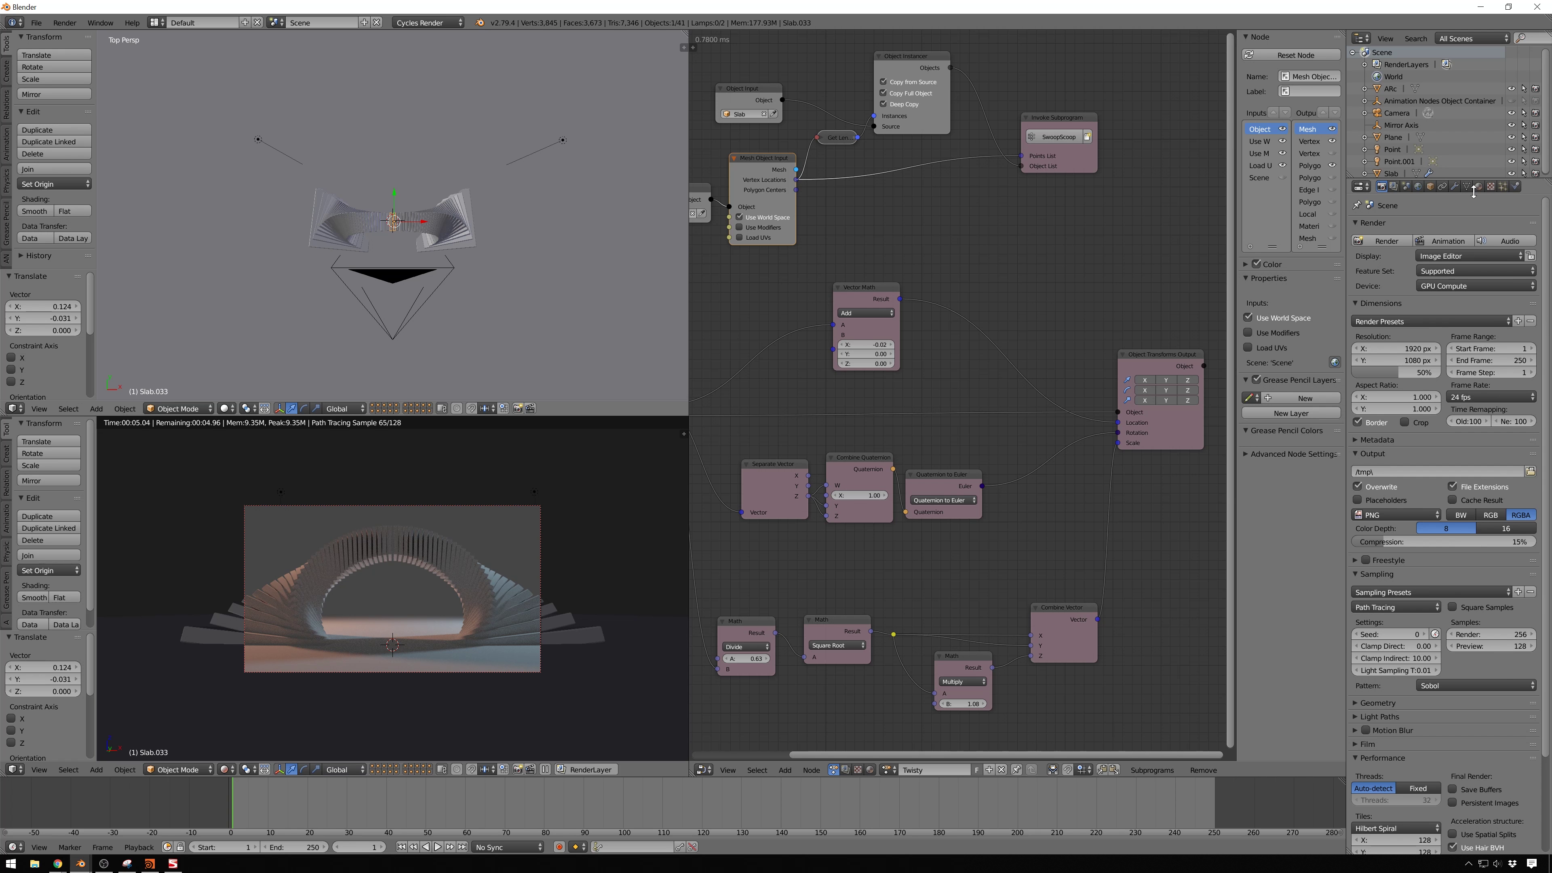
Darken the World background colour to black and reframe the rendered view
{"action": "left_click", "coordinate": [1423, 190]}
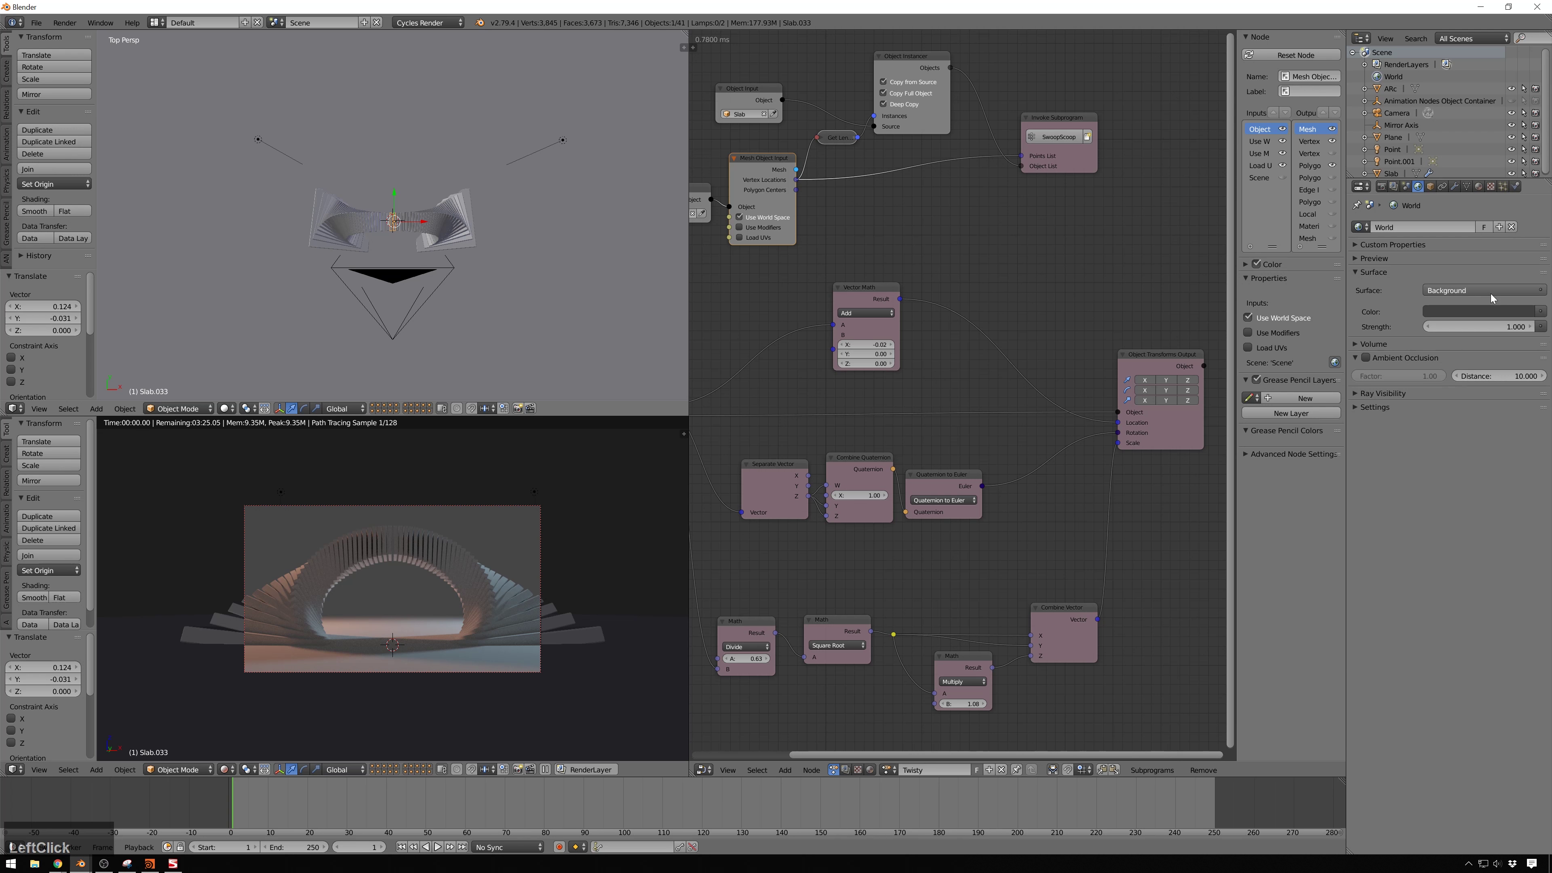
{"action": "left_click", "coordinate": [1489, 311]}
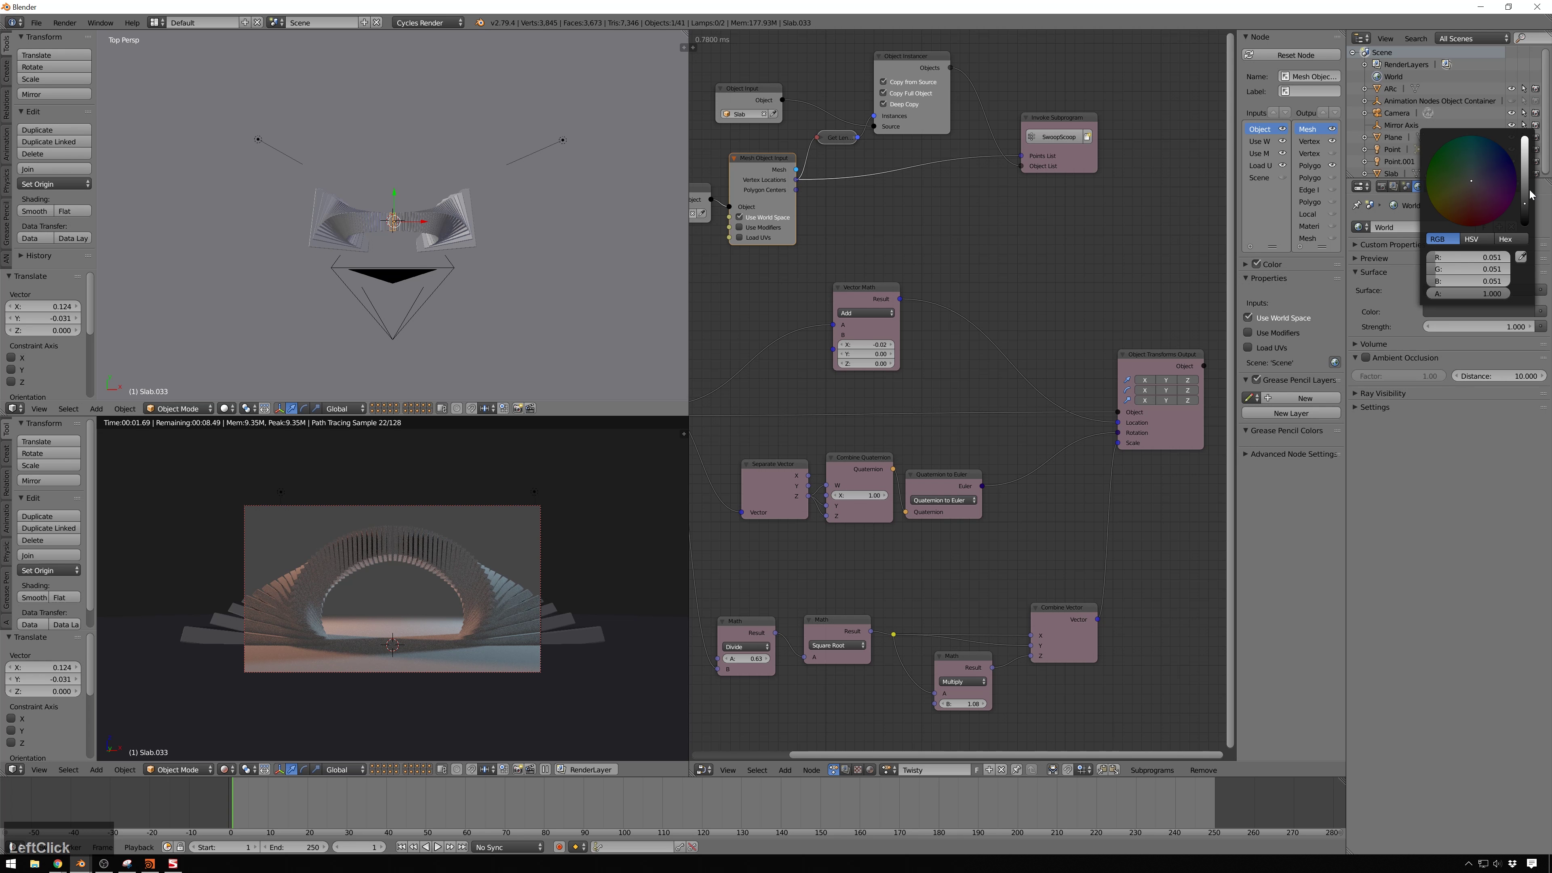
{"action": "left_click_drag", "start_coordinate": [1530, 195], "coordinate": [1524, 225]}
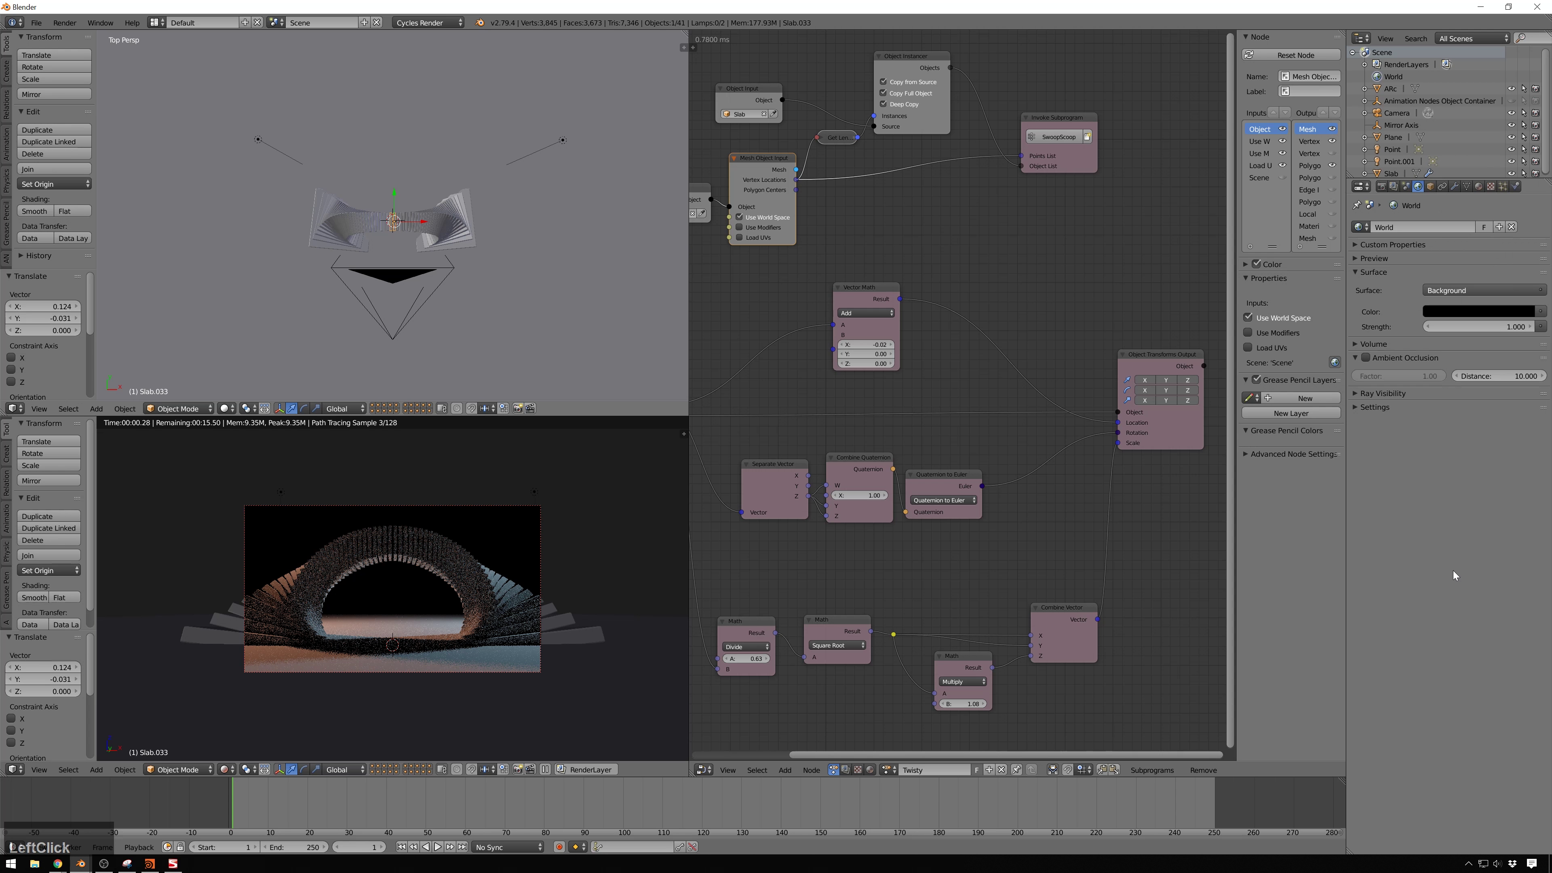
{"action": "scroll", "coordinate": [500, 641], "scroll_direction": "up", "scroll_amount": 2}
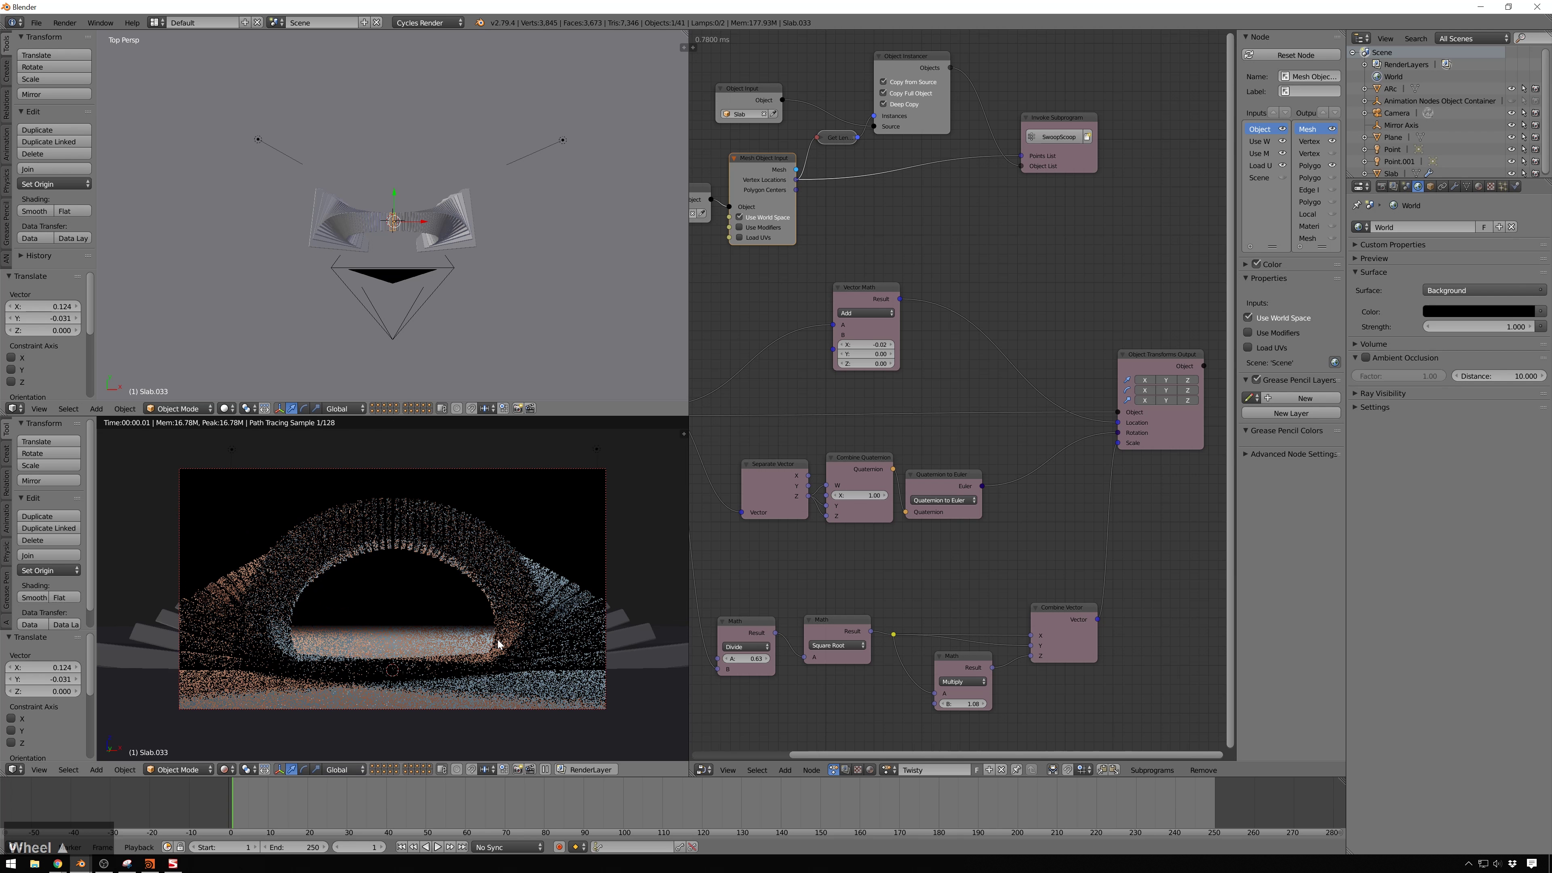
{"action": "middle_click_drag", "start_coordinate": [500, 643], "coordinate": [500, 629], "text": "shift"}
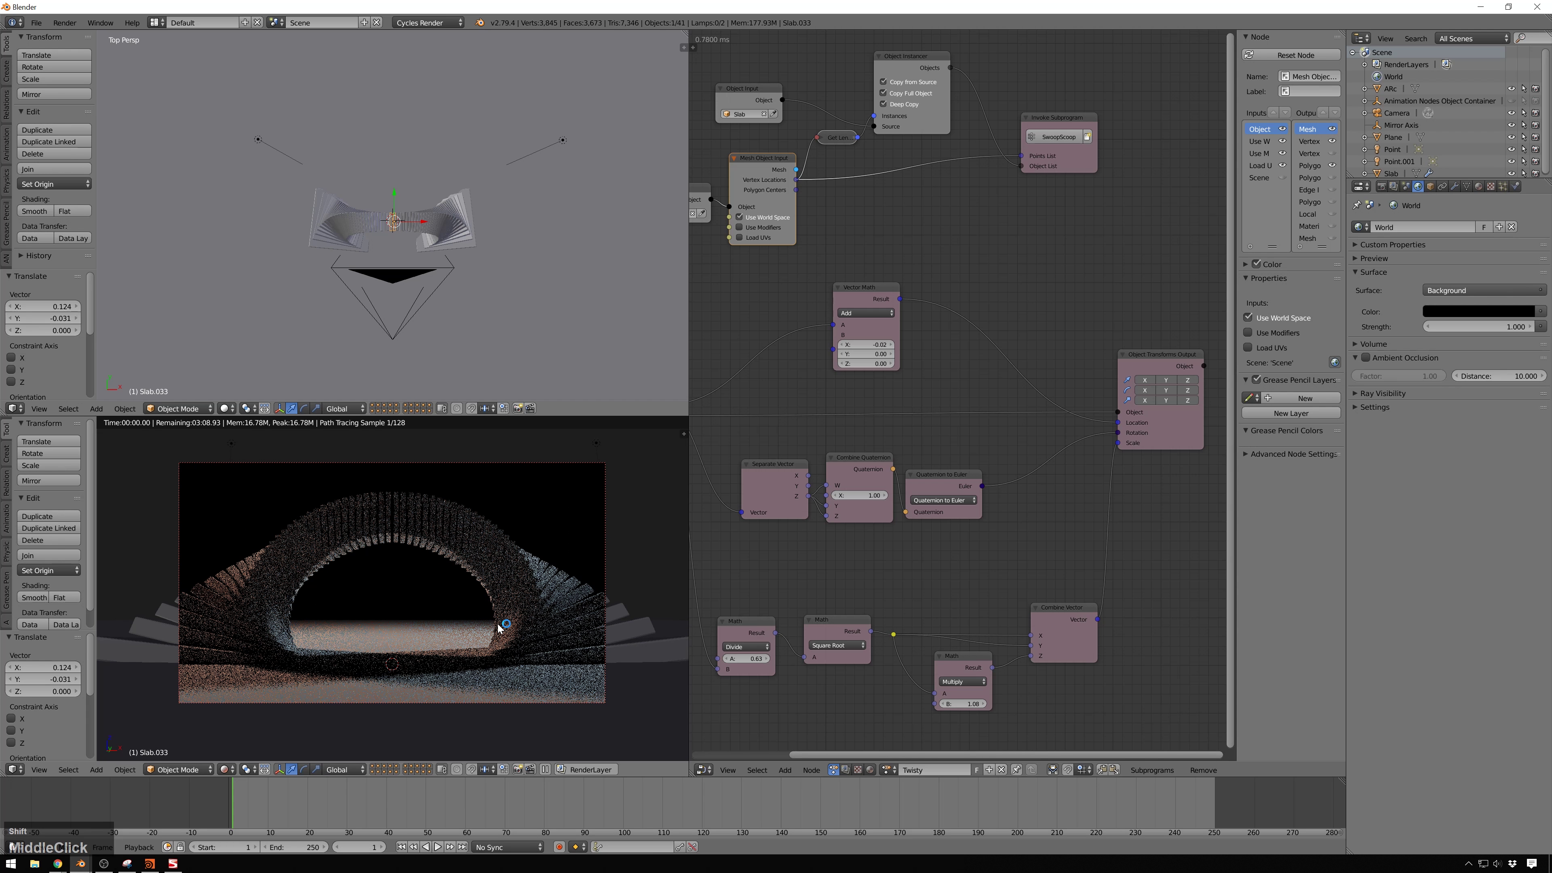
Add a Circle mesh with 3 vertices to form a triangle
{"action": "key", "text": "shift+a"}
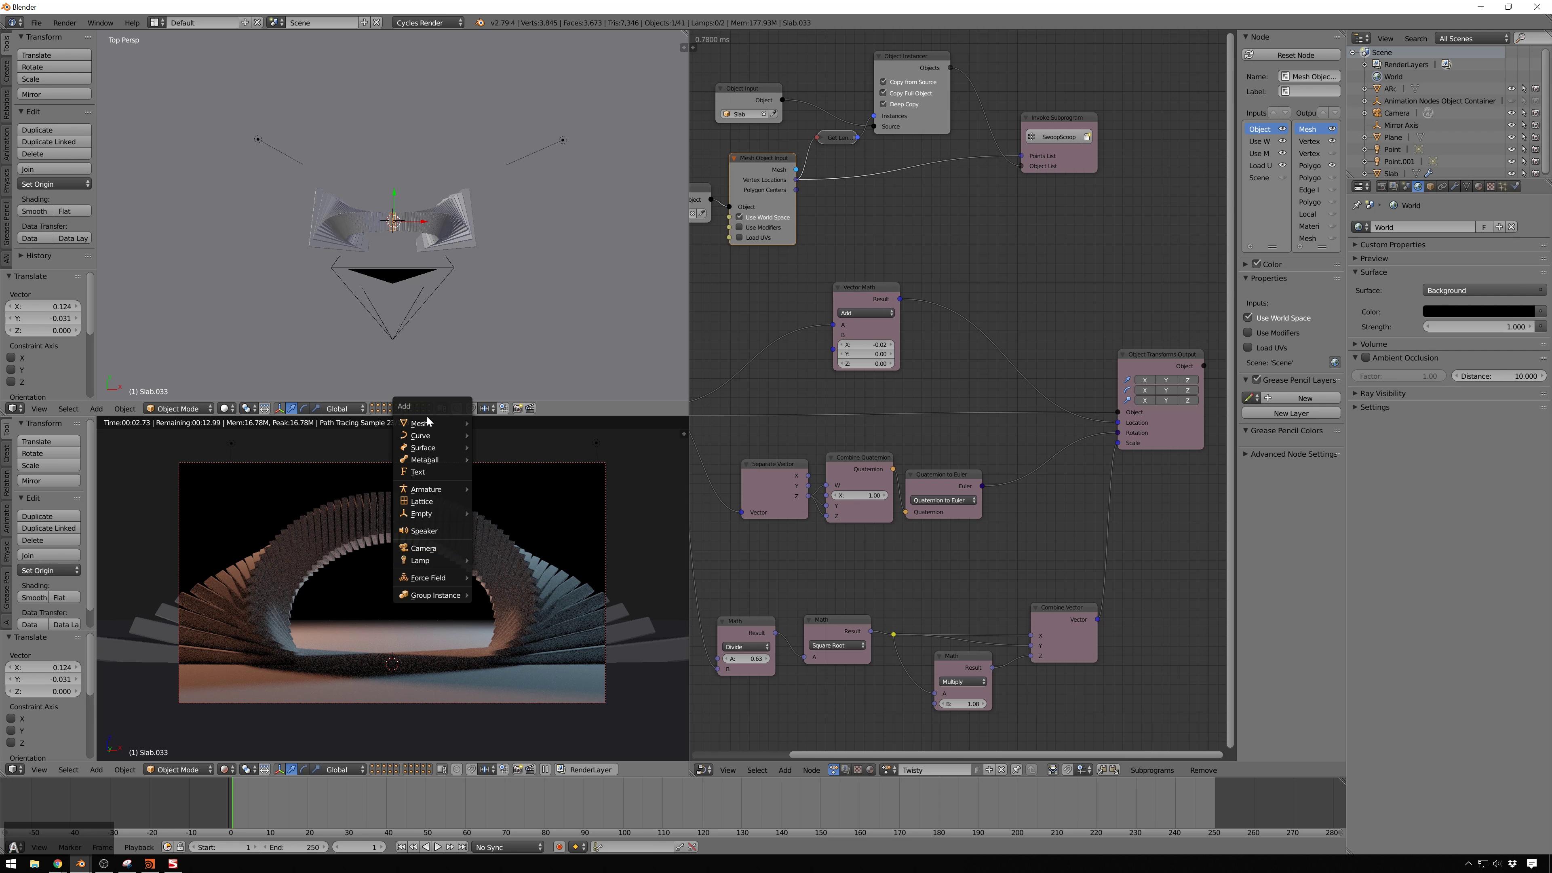
{"action": "mouse_move", "coordinate": [420, 428]}
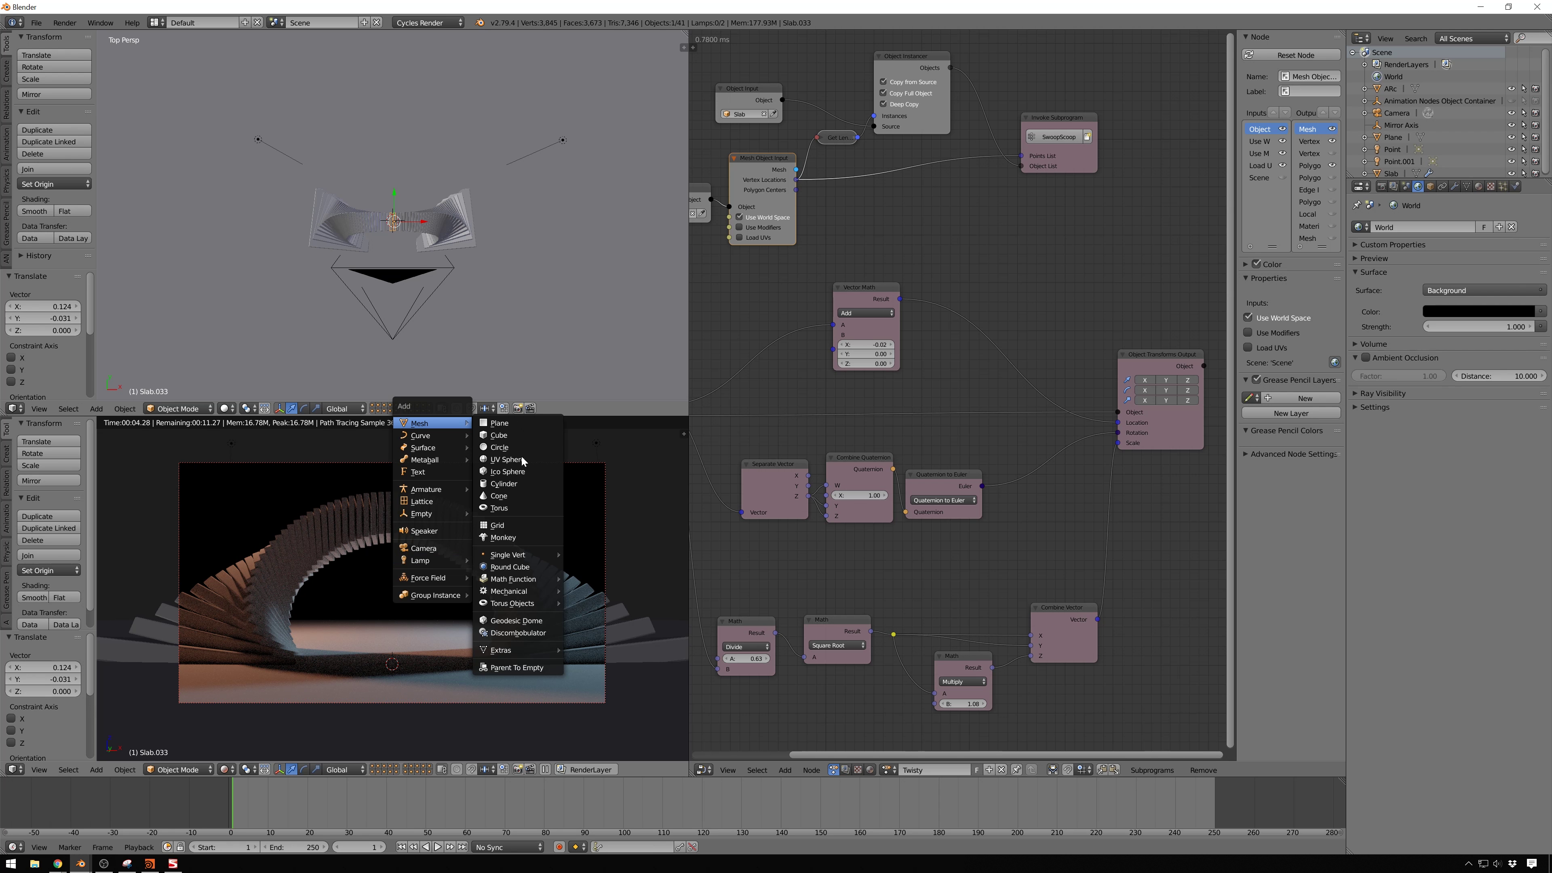
{"action": "key", "text": "shift"}
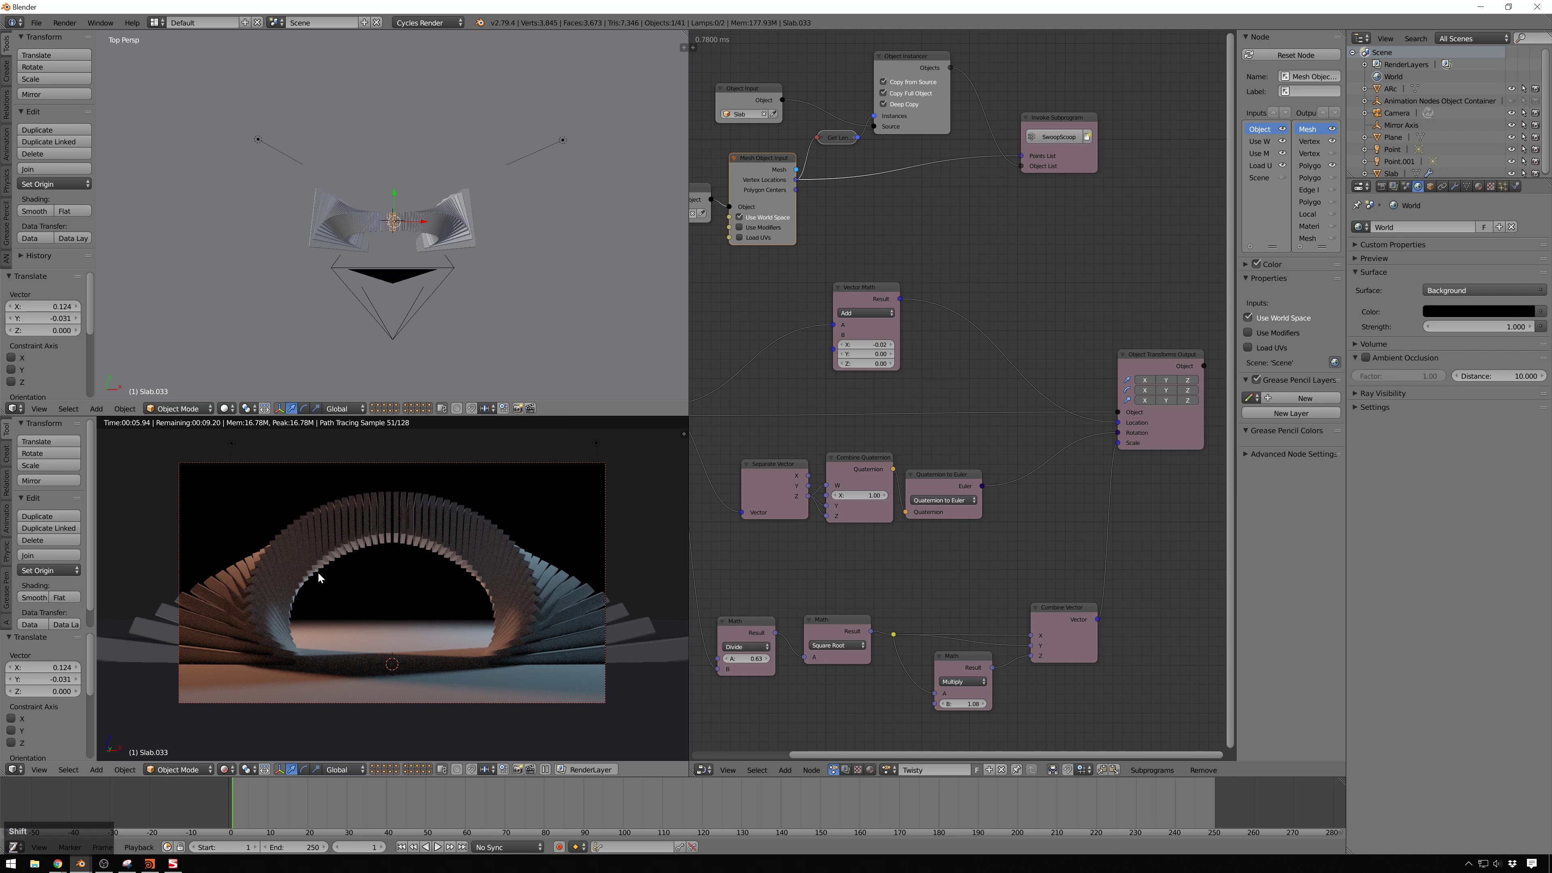
{"action": "key", "text": "shift+z"}
{"action": "key", "text": "a"}
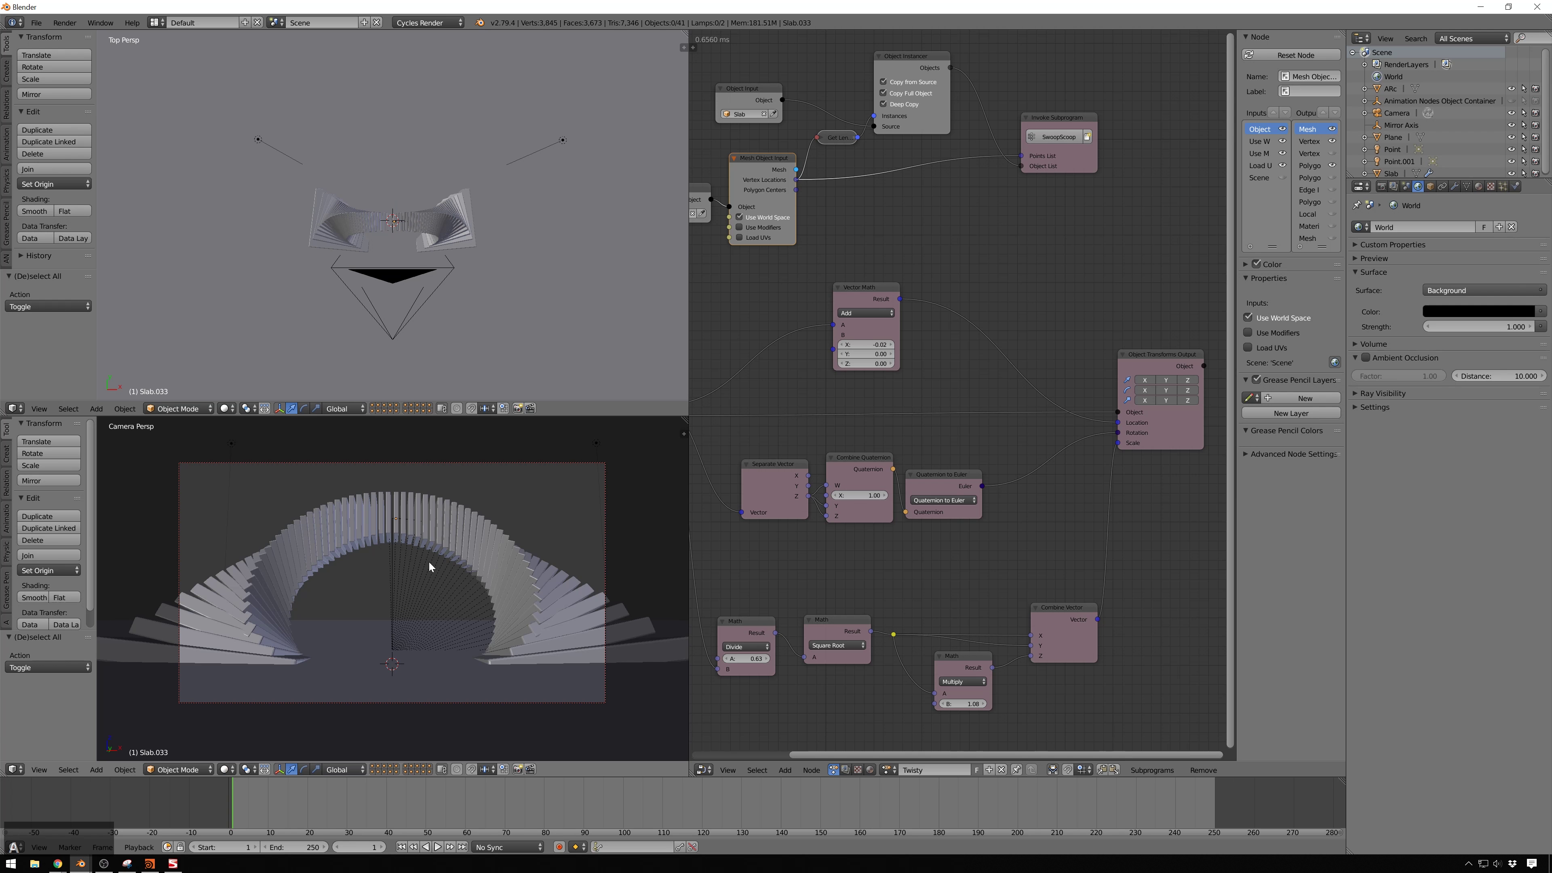
{"action": "key", "text": "shift+a"}
{"action": "left_click", "coordinate": [405, 428]}
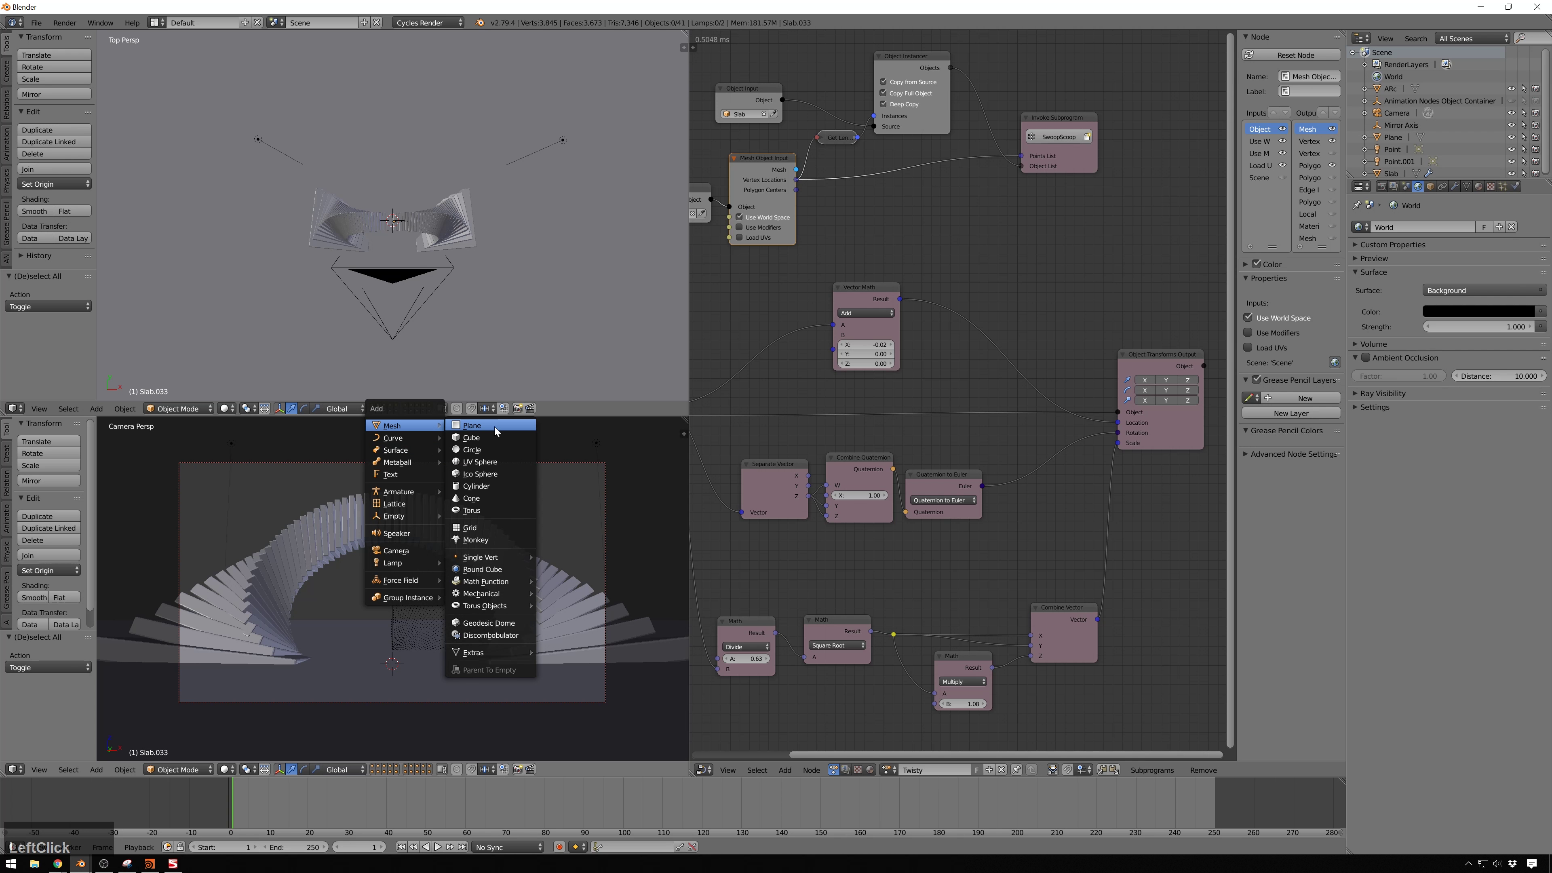
{"action": "left_click", "coordinate": [473, 449]}
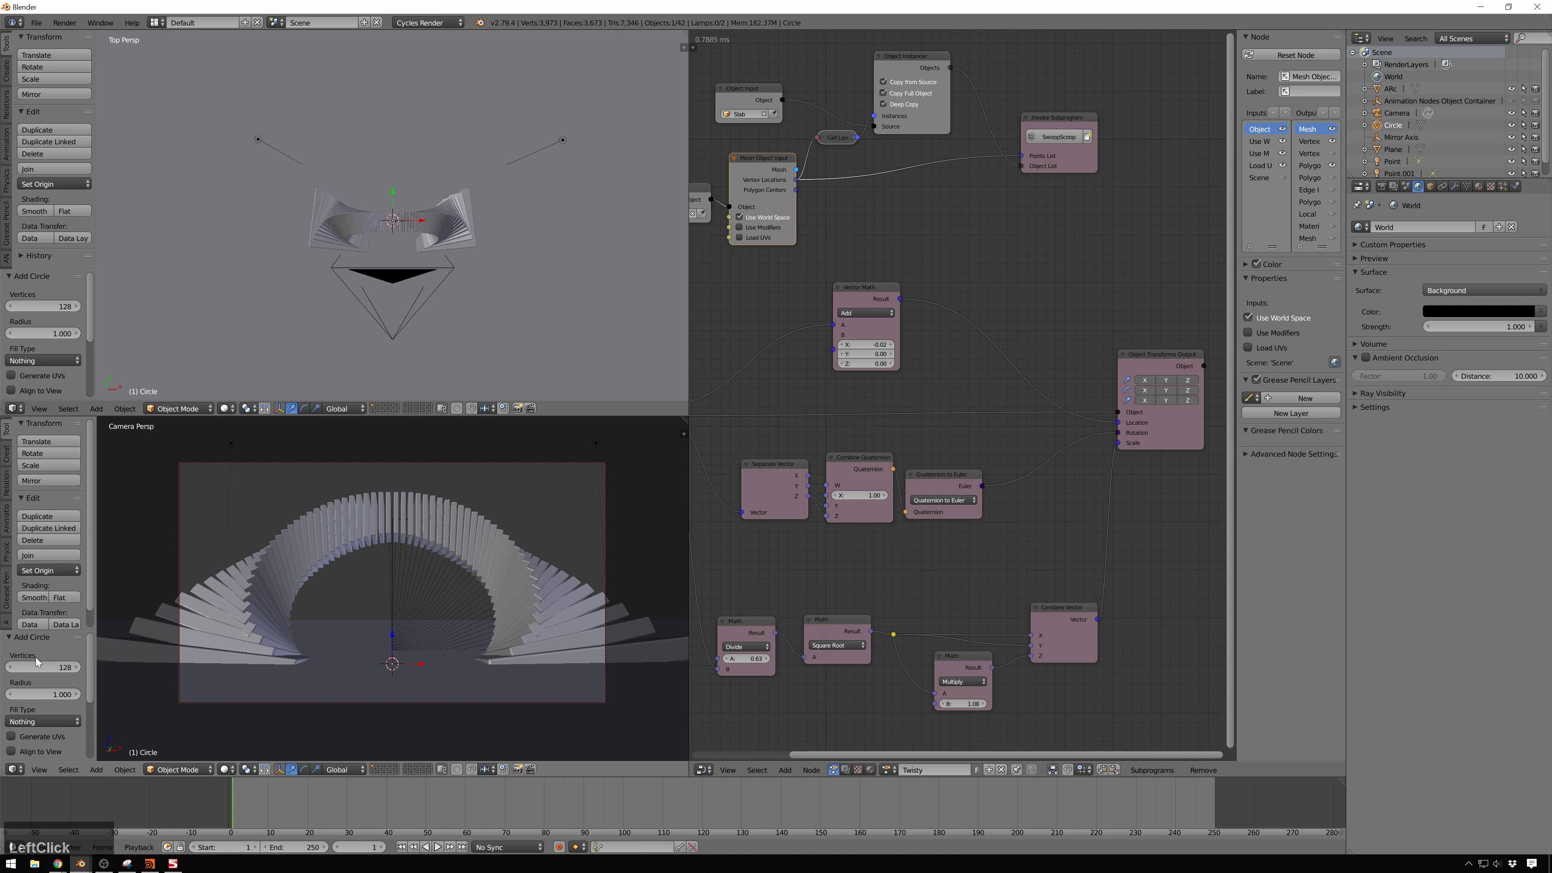
{"action": "type", "text": "3"}
{"action": "key", "text": "KP_Enter"}
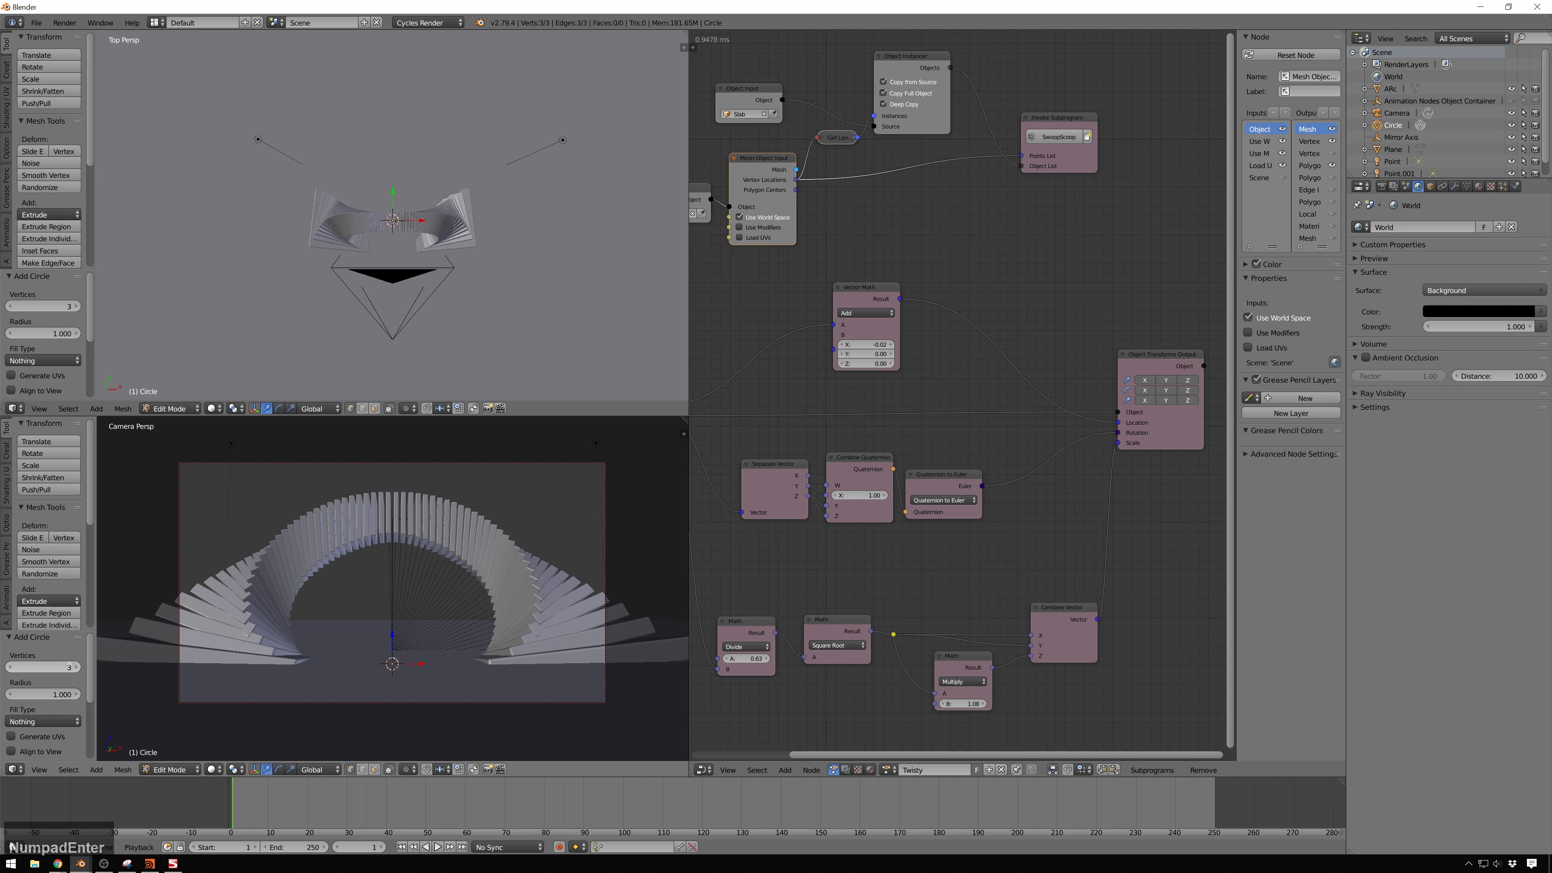
Raise the triangle on Z, rotate it -90° around X and scale it down
{"action": "key", "text": "g"}
{"action": "key", "text": "z"}
{"action": "left_click", "coordinate": [454, 560]}
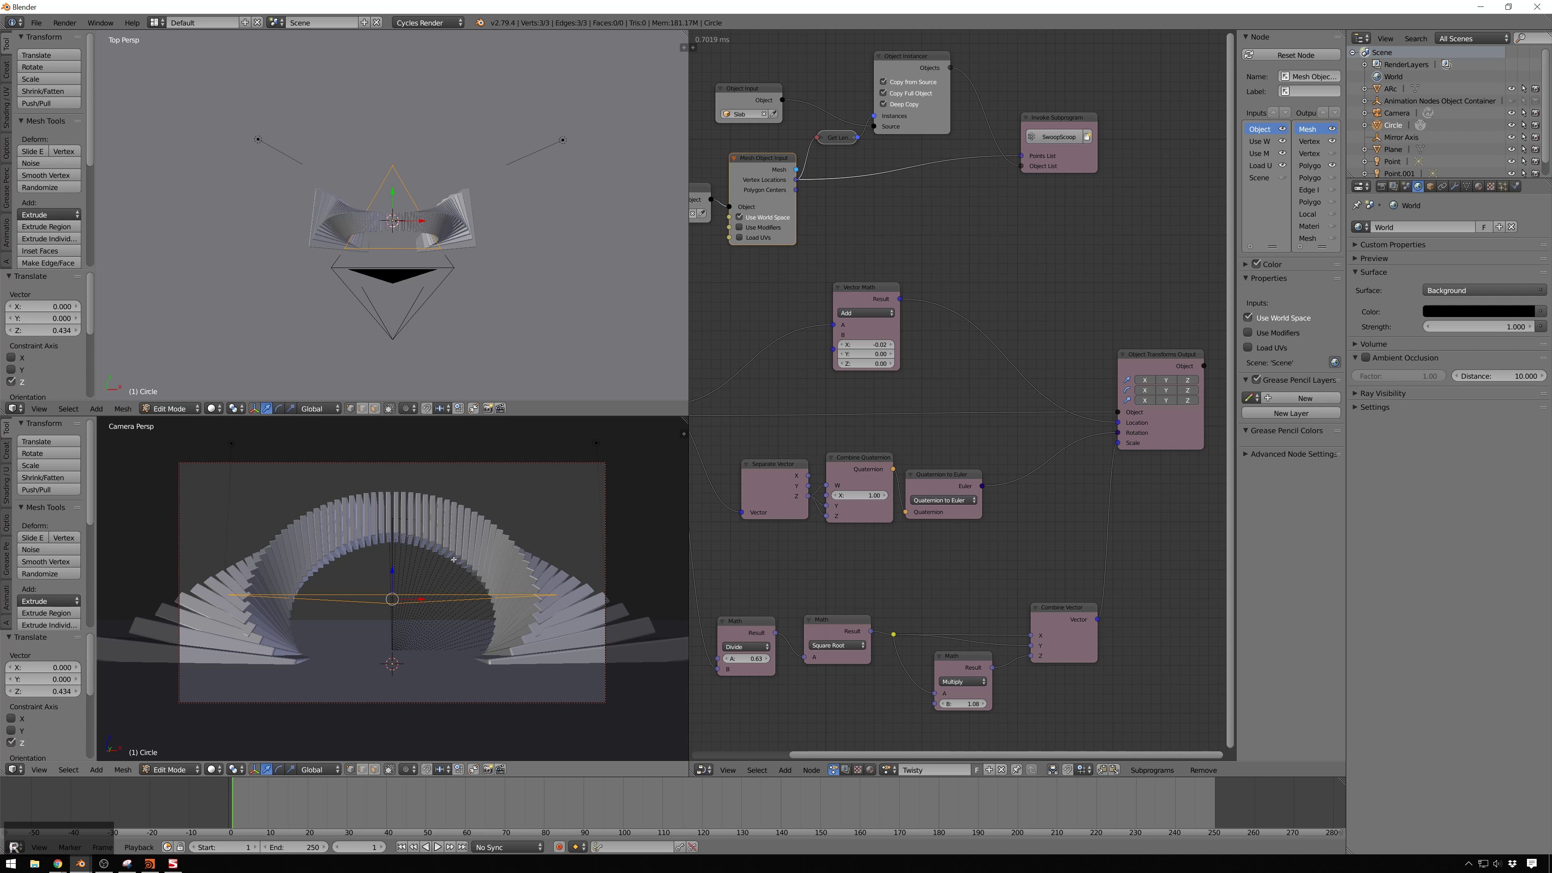
{"action": "key", "text": "r"}
{"action": "key", "text": "x"}
{"action": "key", "text": "KP_9"}
{"action": "key", "text": "KP_0"}
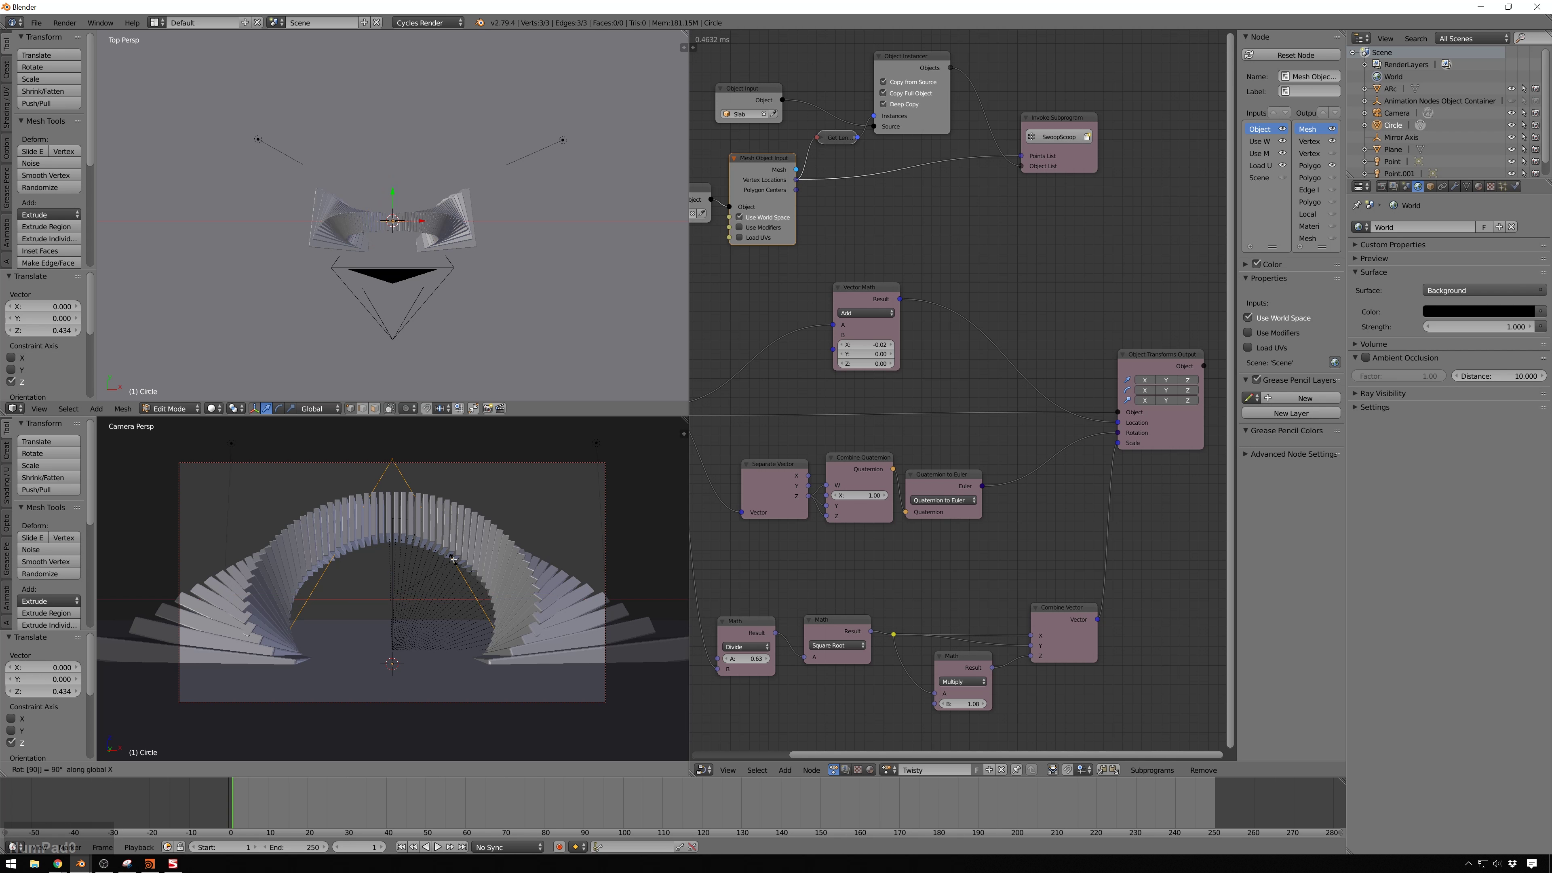
{"action": "key", "text": "KP_Subtract"}
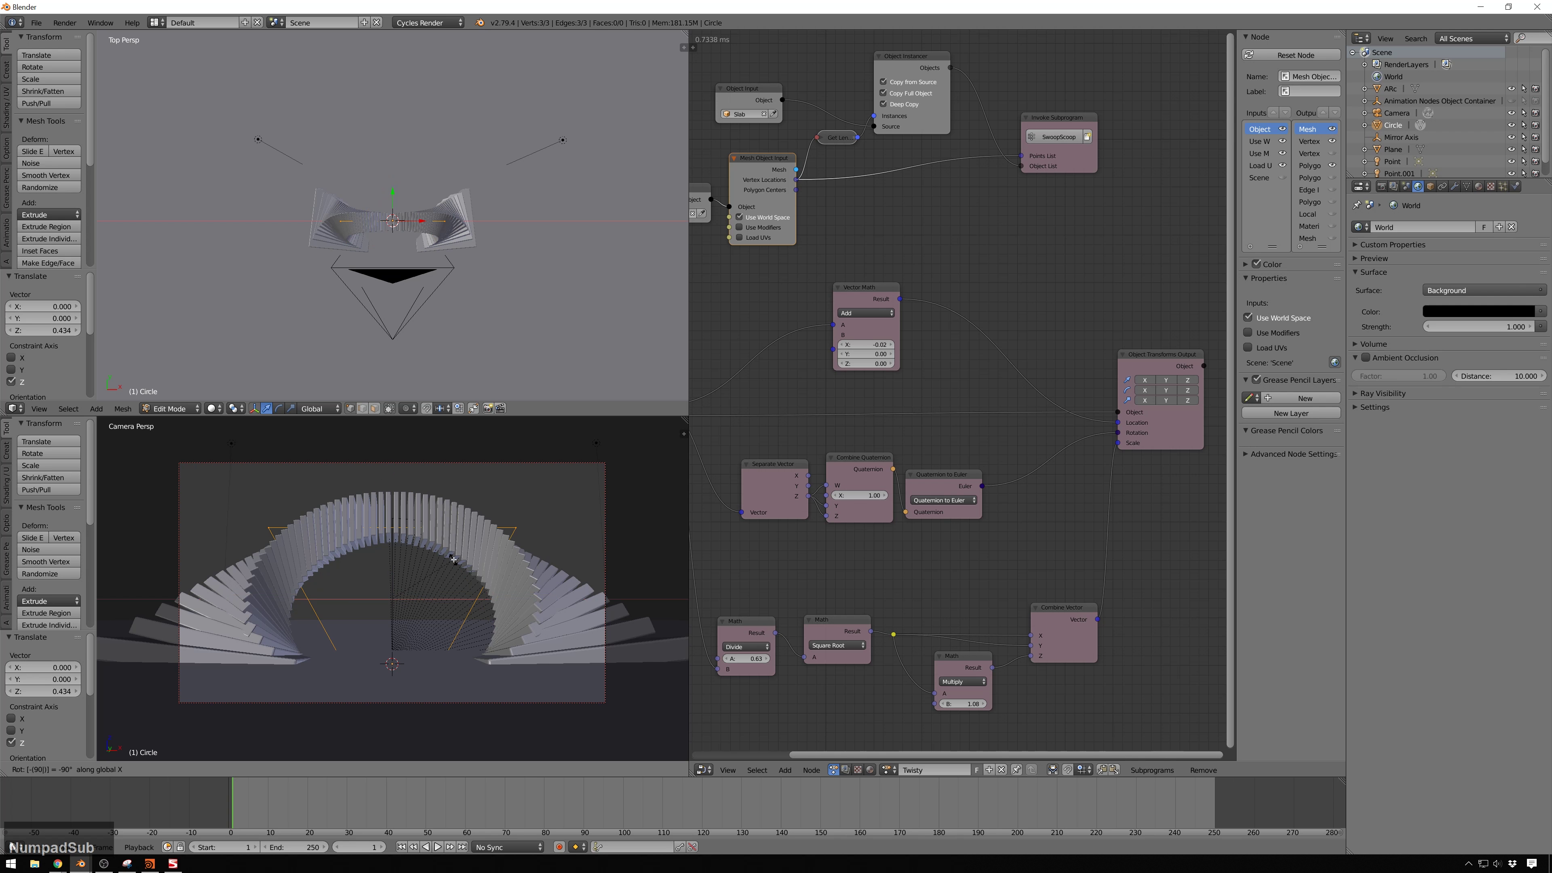
{"action": "key", "text": "Return"}
{"action": "key", "text": "s"}
{"action": "left_click", "coordinate": [422, 615]}
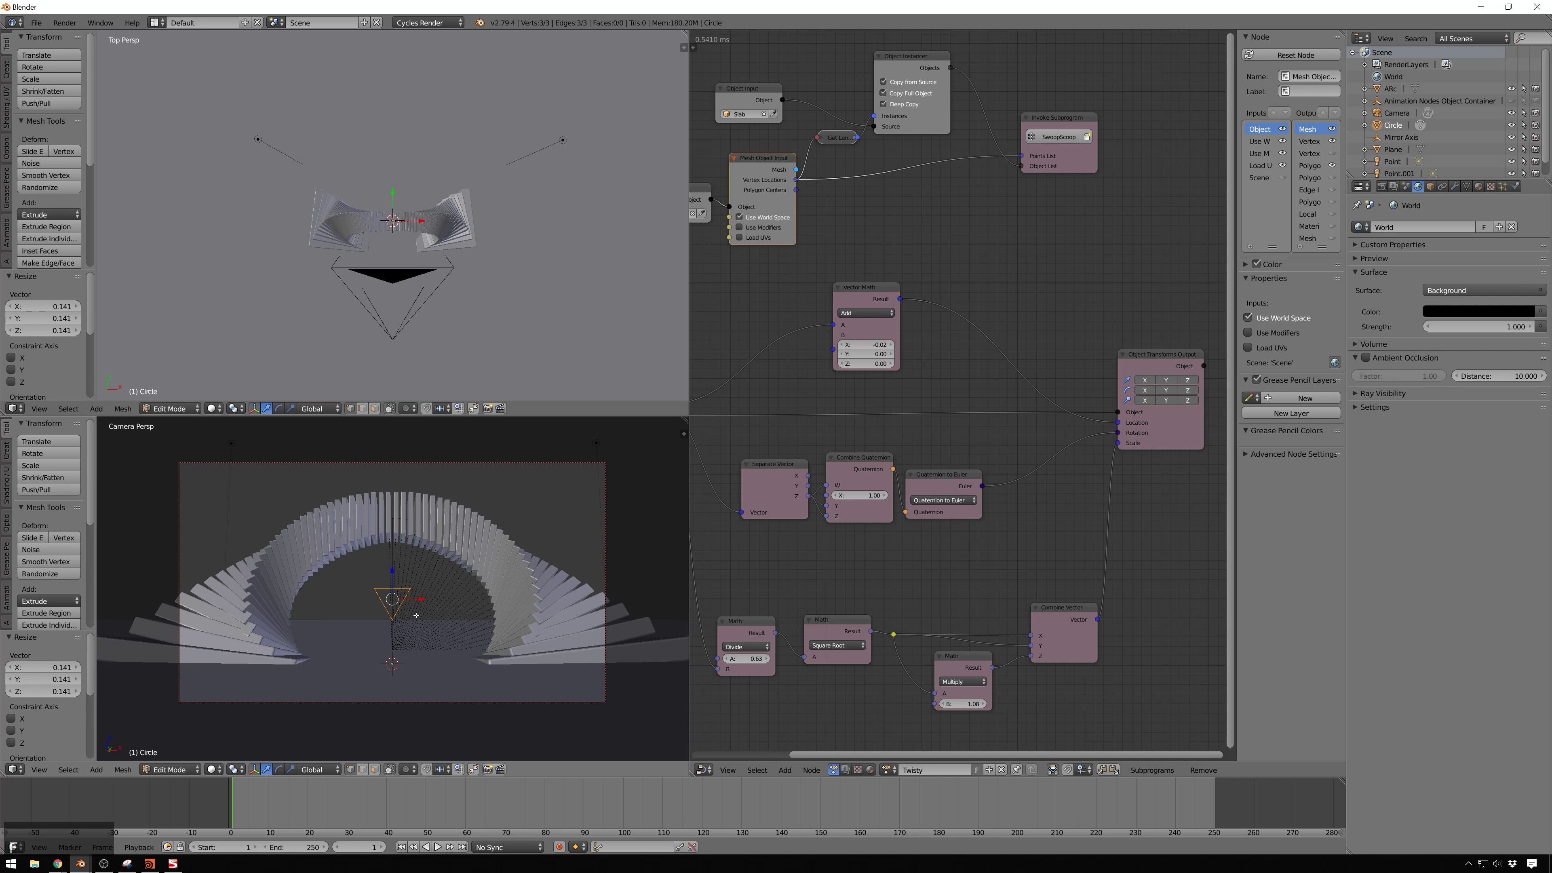
Fill the triangle with a face, shrink it to 0.693 and nudge it up
{"action": "key", "text": "f"}
{"action": "scroll", "coordinate": [411, 617], "scroll_direction": "up", "scroll_amount": 1}
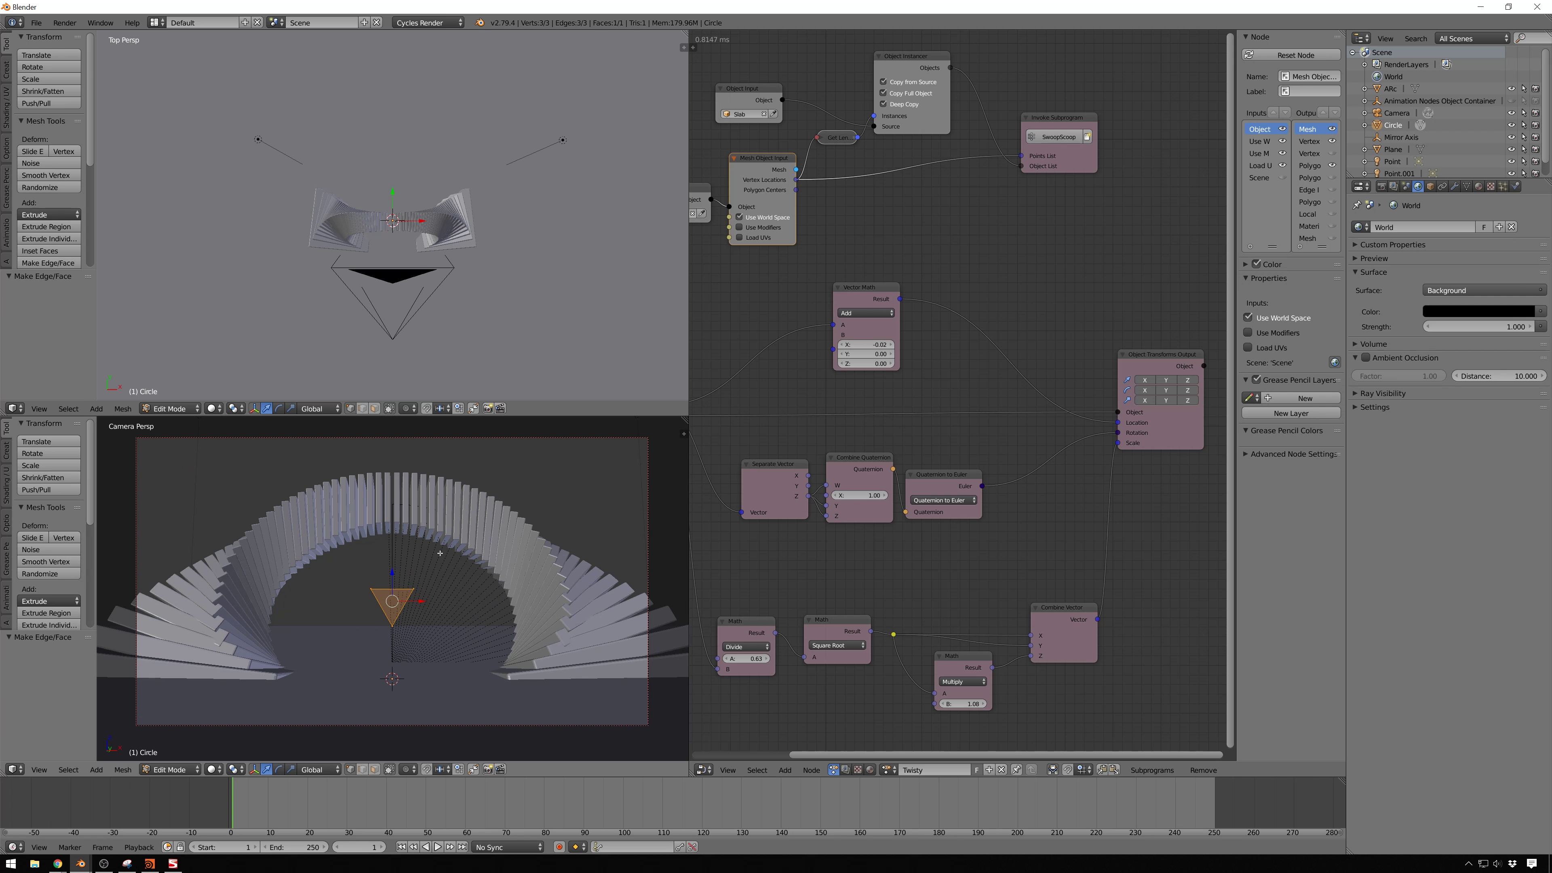
{"action": "key", "text": "s"}
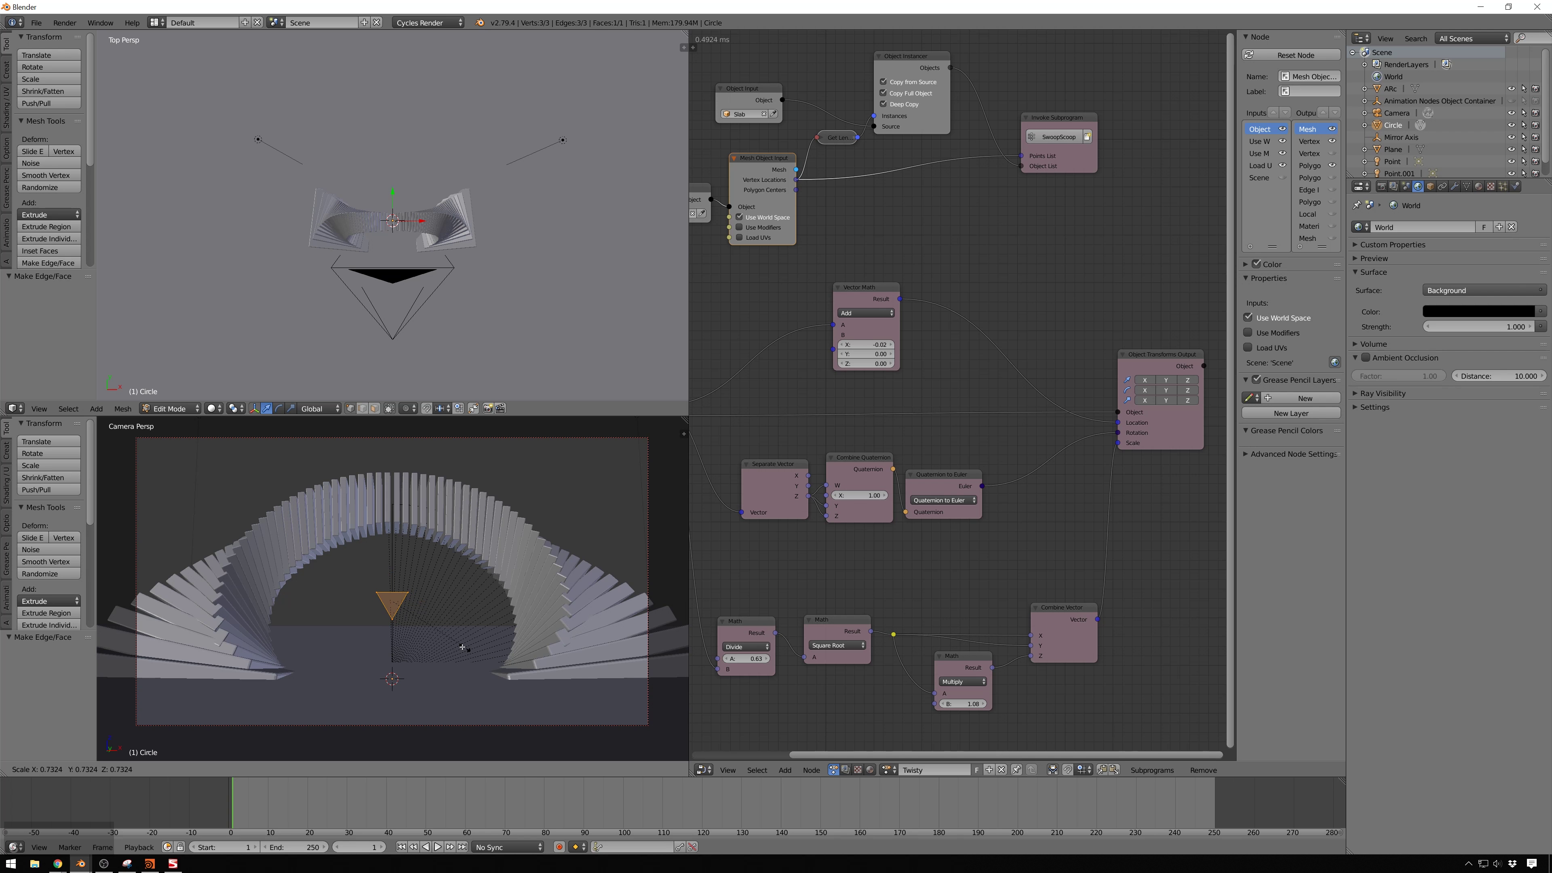
{"action": "left_click", "coordinate": [461, 646]}
{"action": "key", "text": "g"}
{"action": "key", "text": "z"}
{"action": "left_click", "coordinate": [461, 638]}
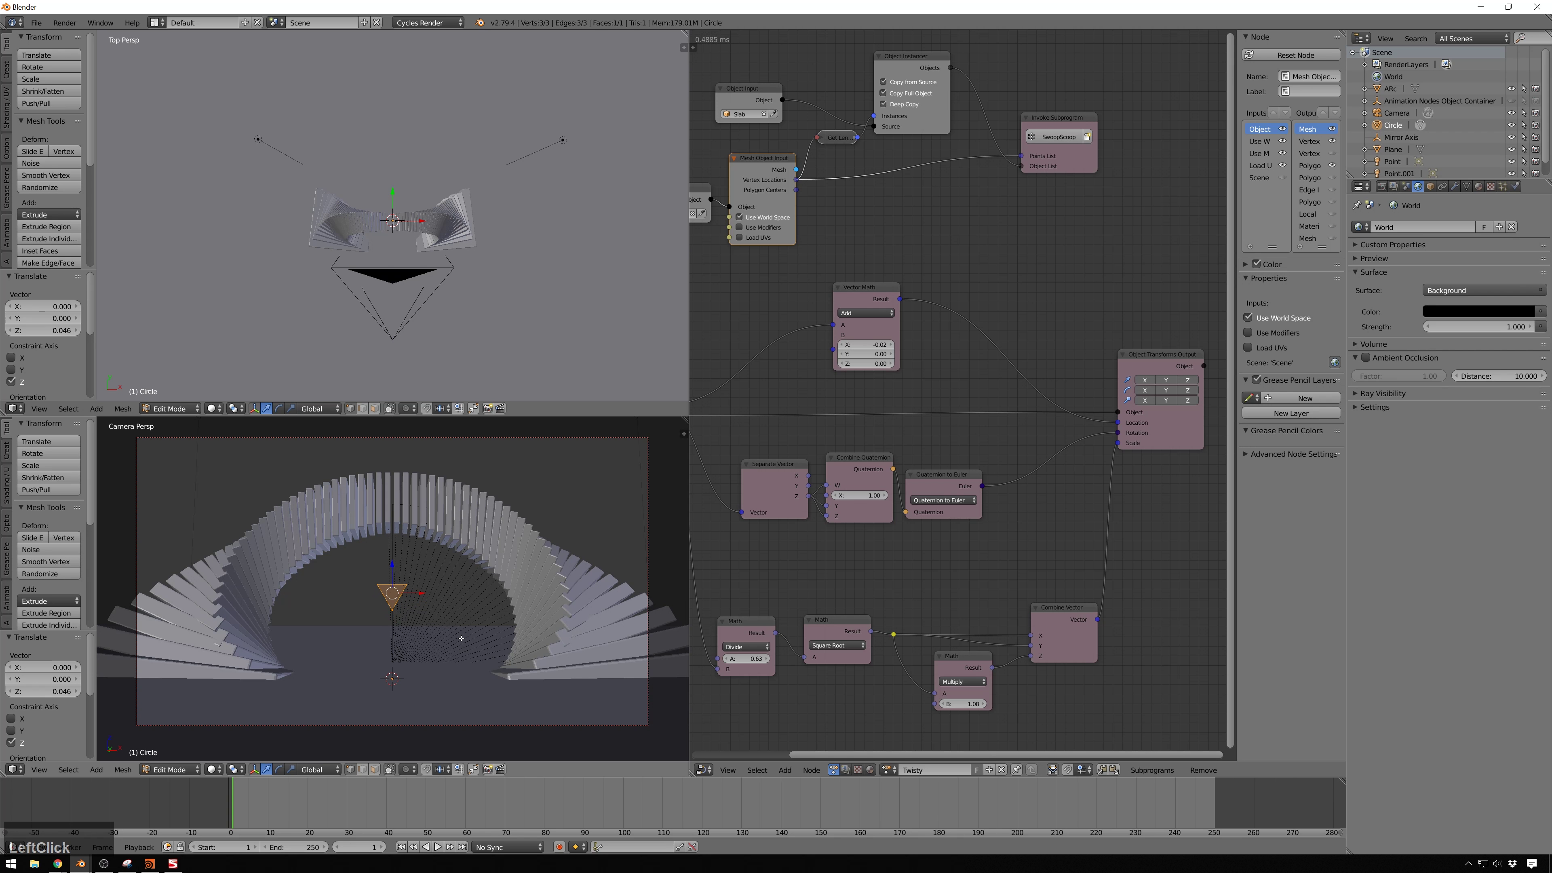
Extrude the triangle along Y and bevel all its edges
{"action": "key", "text": "e"}
{"action": "key", "text": "y"}
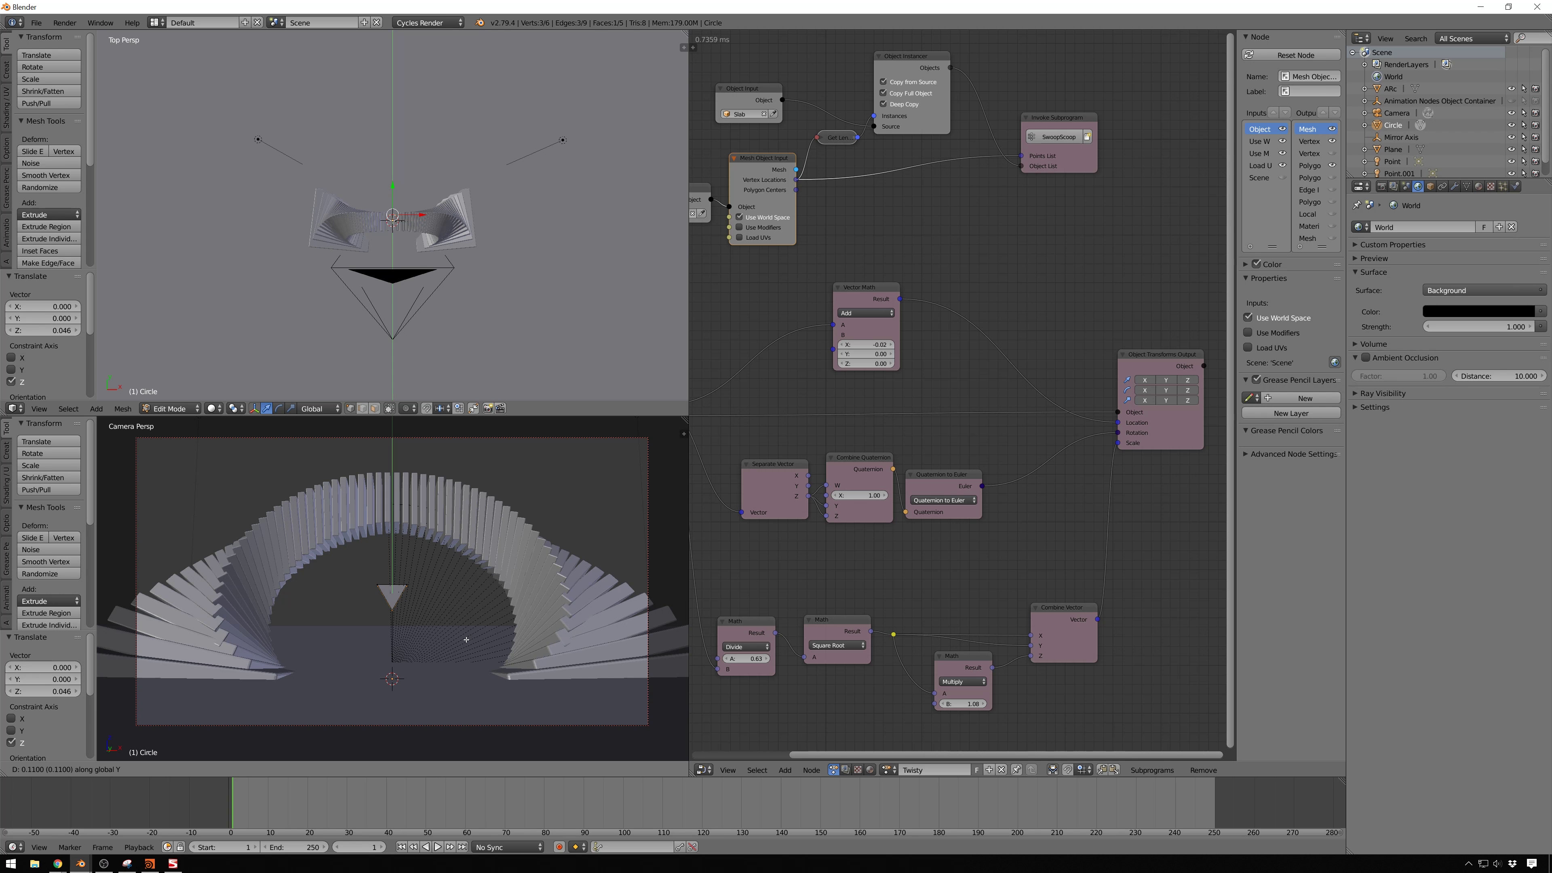
{"action": "left_click", "coordinate": [466, 639]}
{"action": "key", "text": "a"}
{"action": "key", "text": "a"}
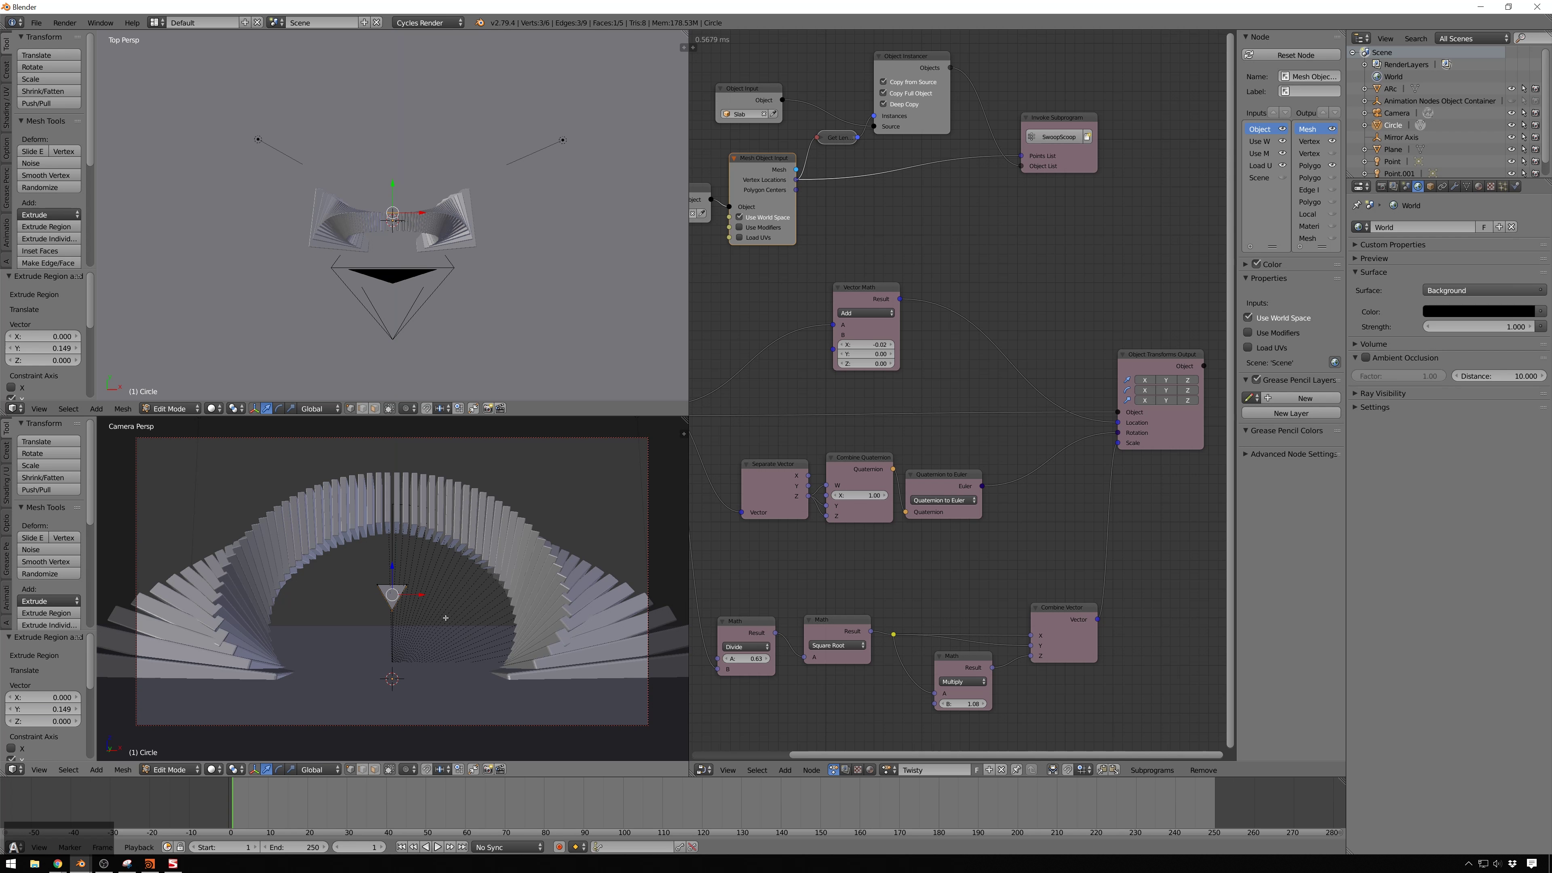
{"action": "key", "text": "ctrl+b"}
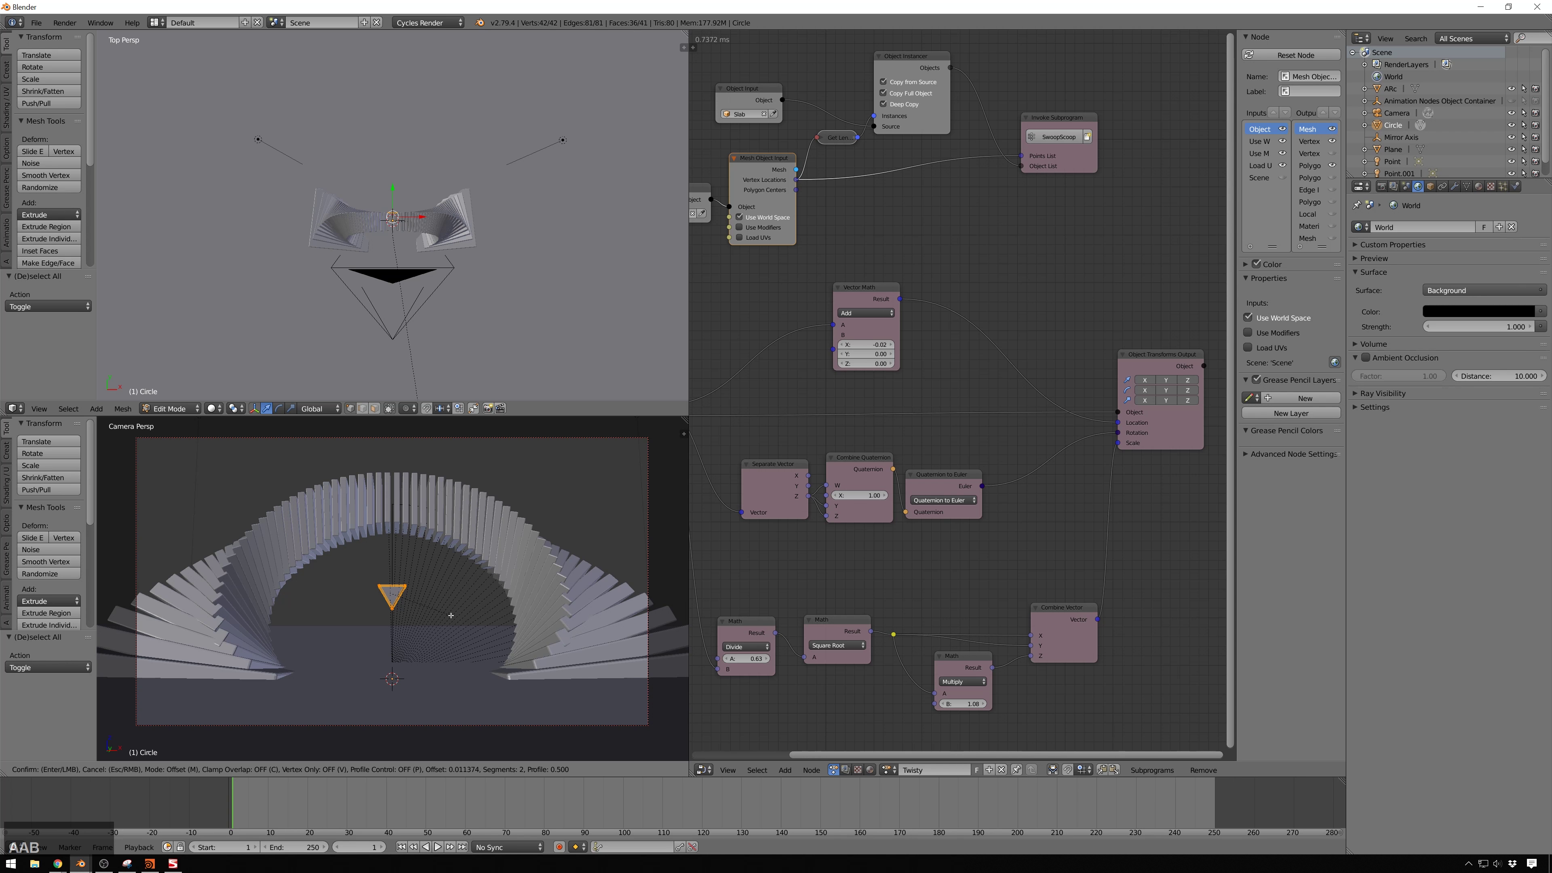
{"action": "key", "text": "Escape"}
Return to object mode and select the triangle object
{"action": "key", "text": "a"}
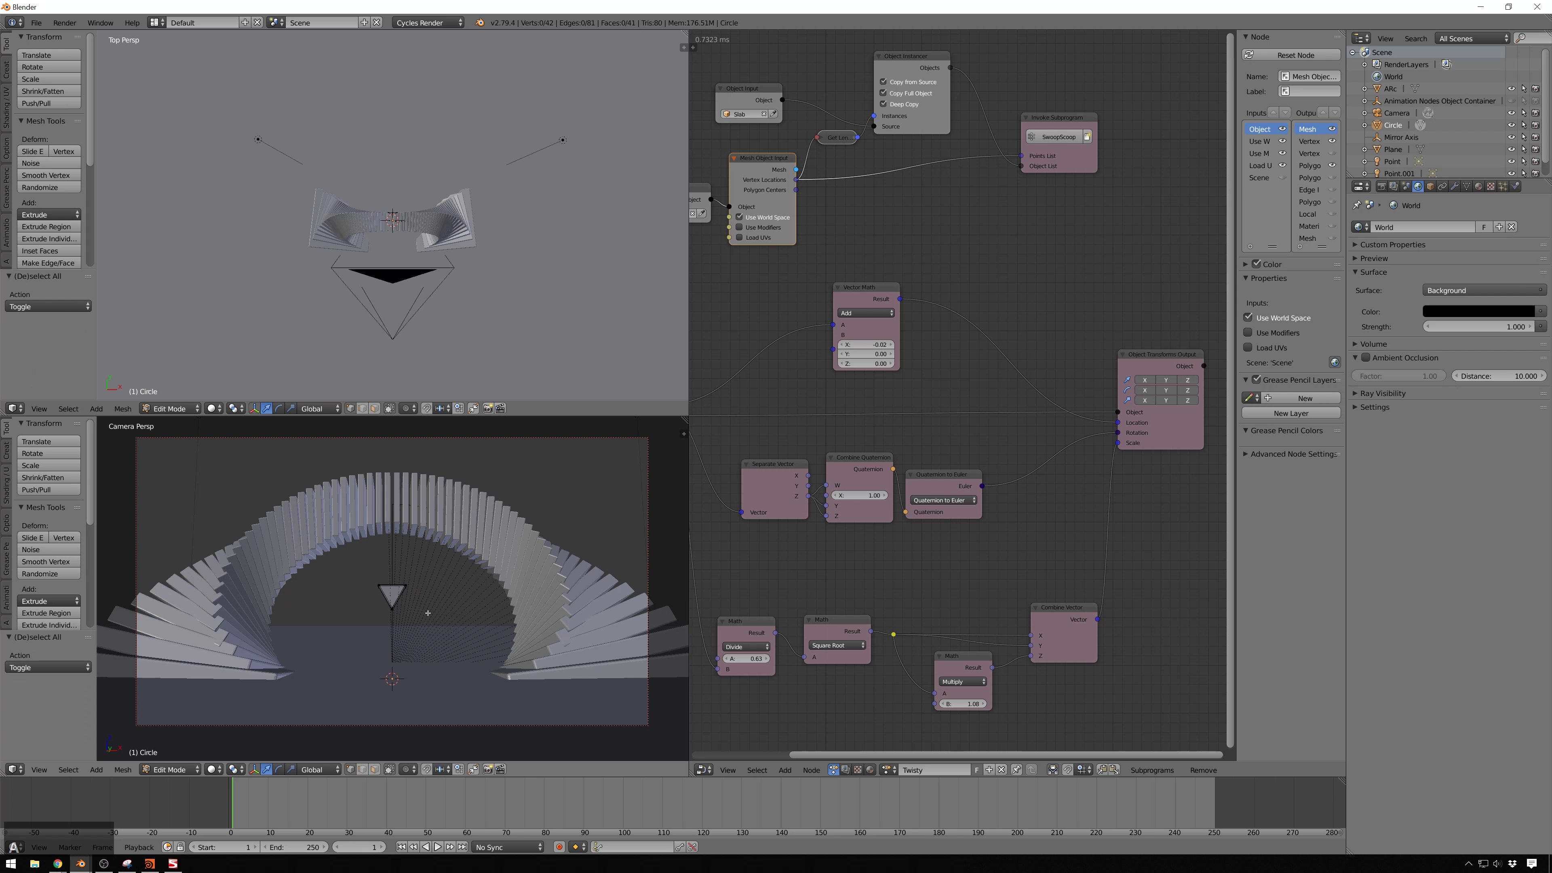
{"action": "key", "text": "Tab"}
{"action": "left_click", "coordinate": [393, 647]}
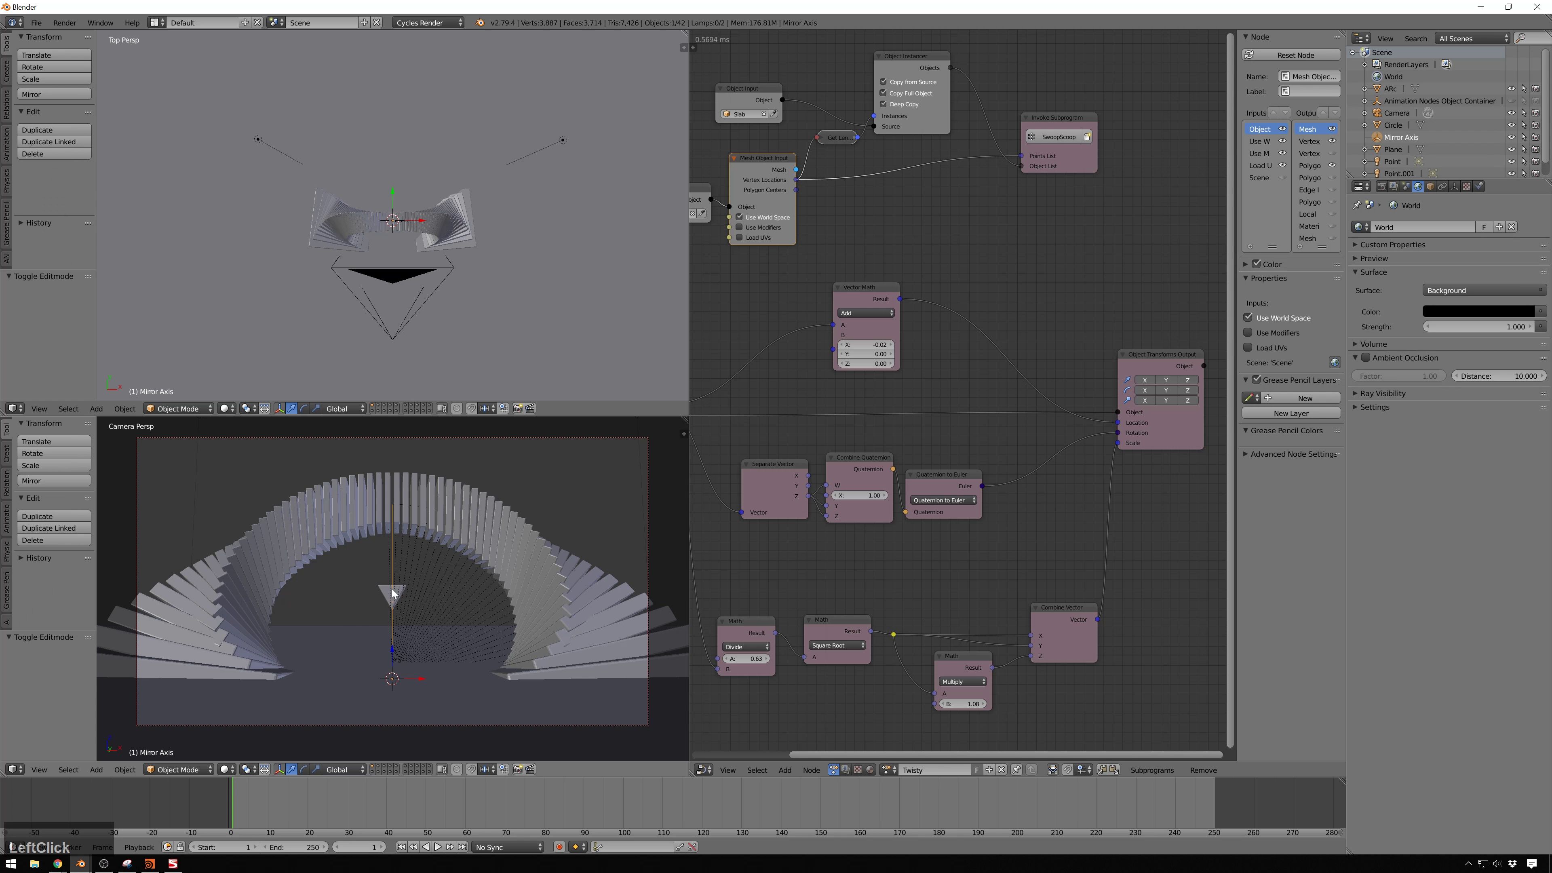
{"action": "left_click", "coordinate": [391, 596]}
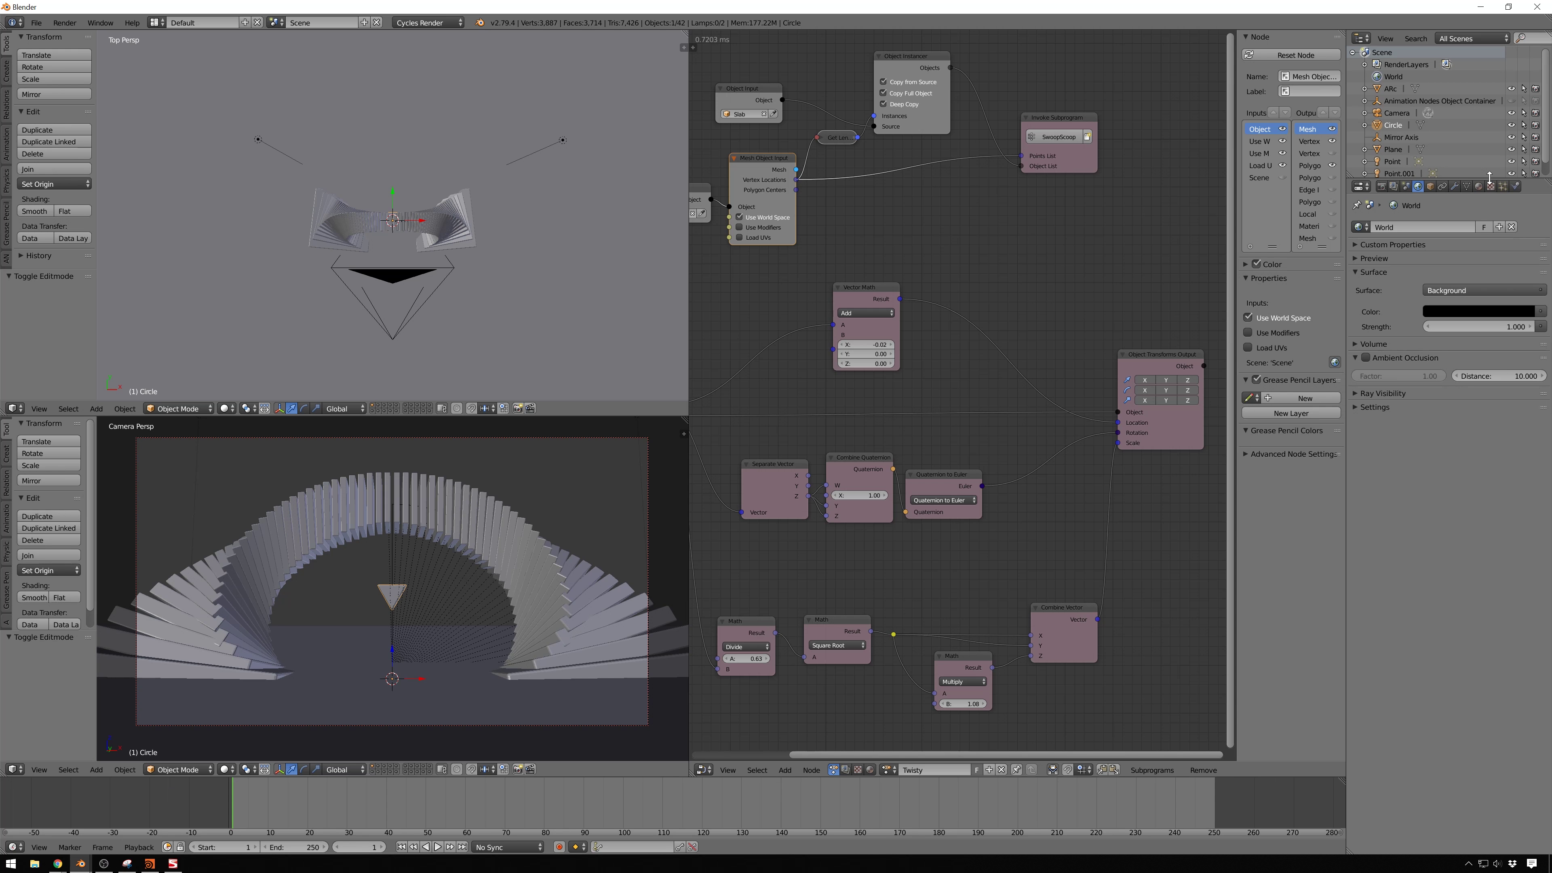
Give the triangle a new material with an Emission surface shader
{"action": "left_click", "coordinate": [1479, 187]}
{"action": "left_click", "coordinate": [1421, 267]}
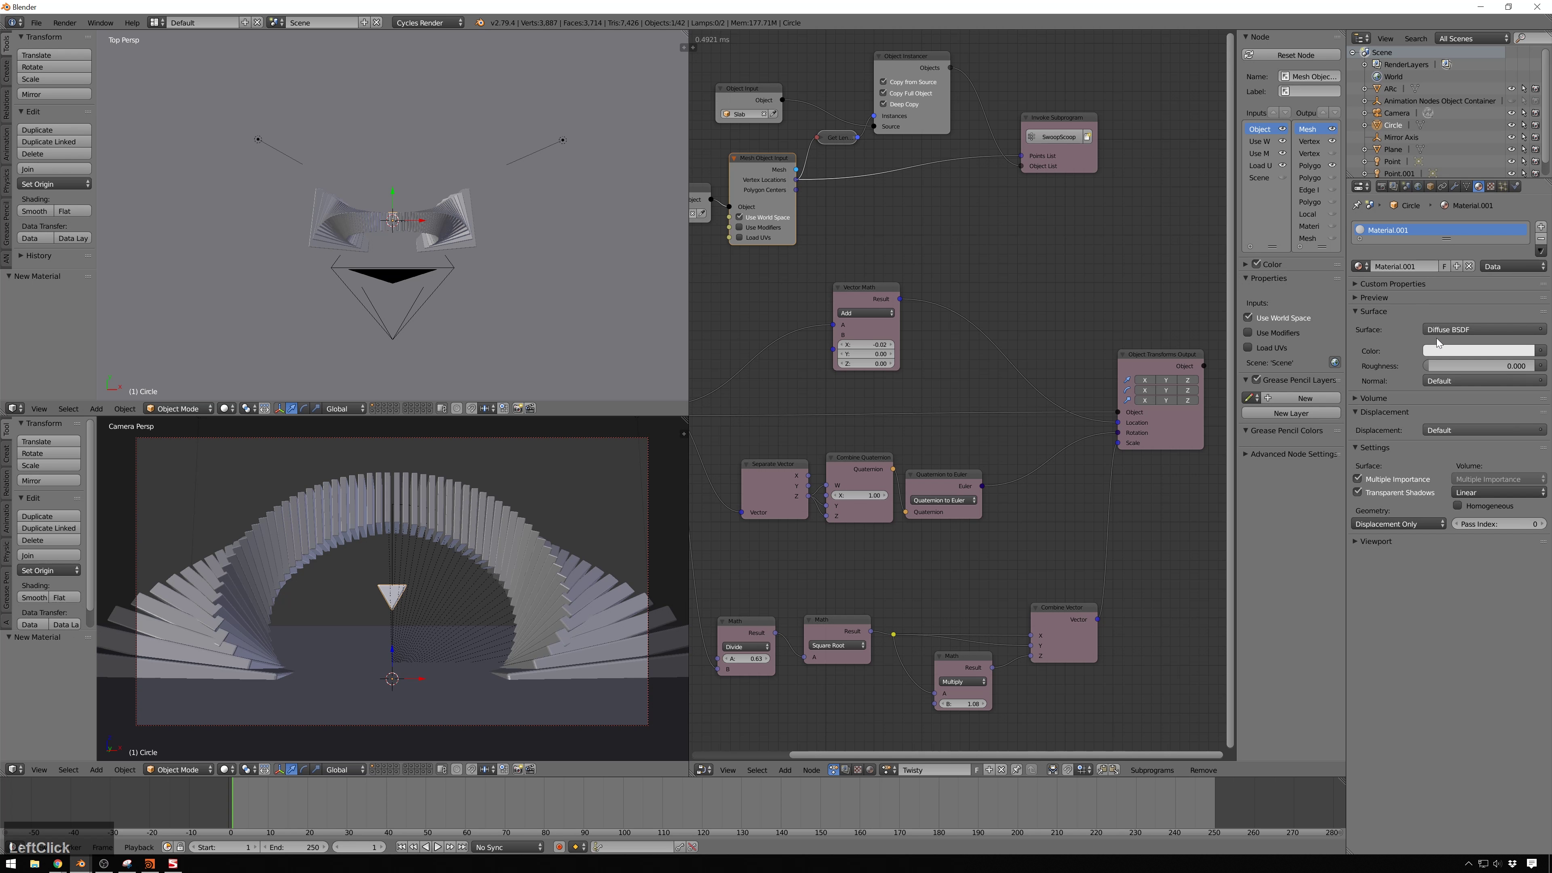
{"action": "left_click", "coordinate": [1454, 331]}
{"action": "left_click", "coordinate": [1457, 318]}
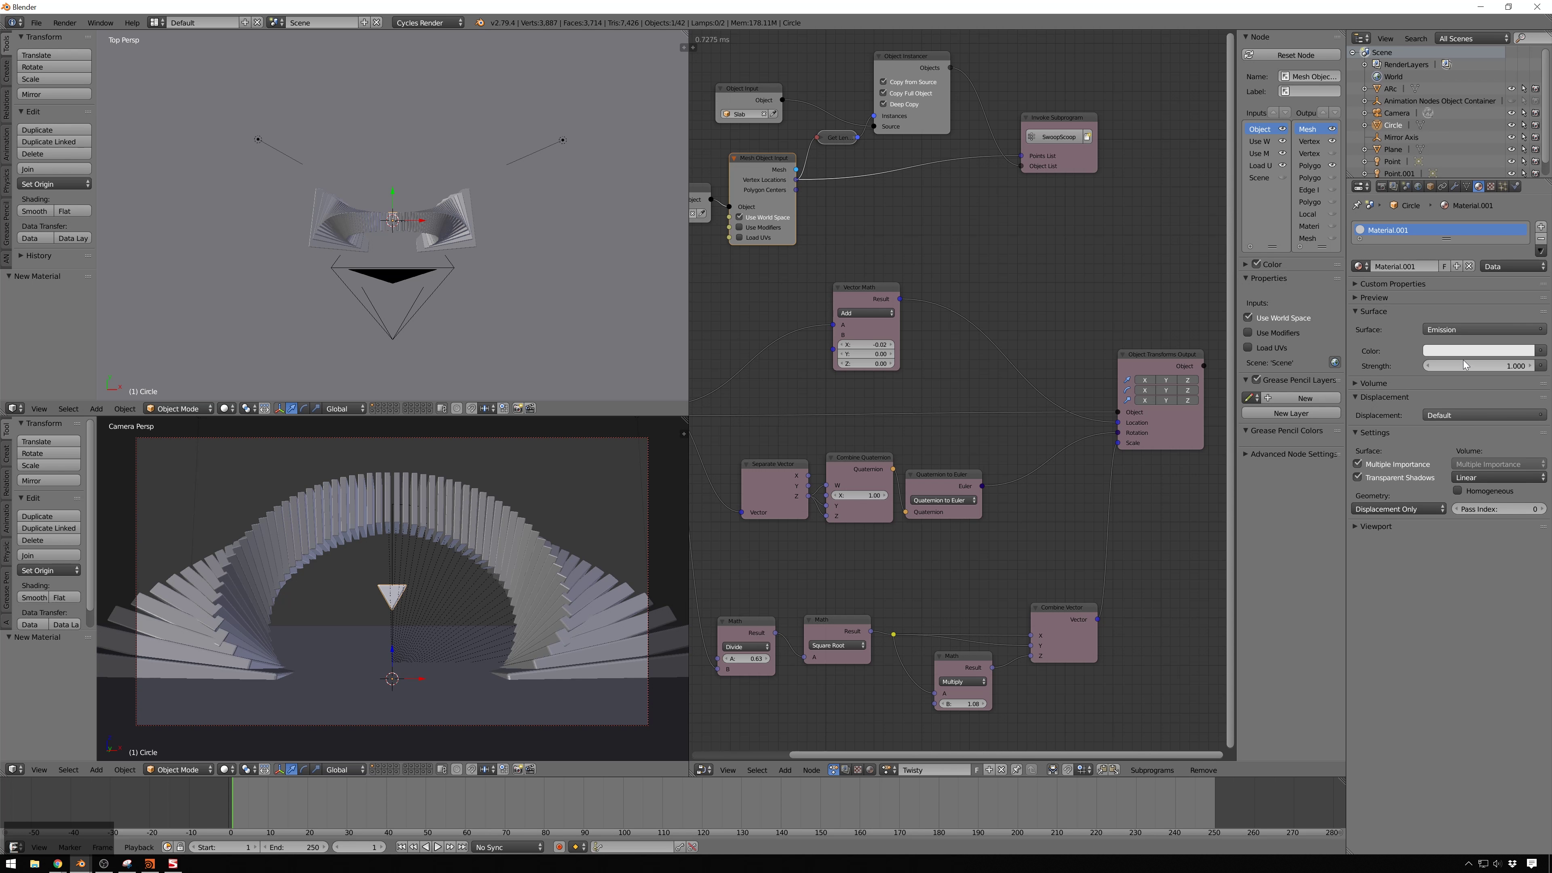
{"action": "left_click", "coordinate": [1495, 381]}
{"action": "left_click", "coordinate": [1497, 351]}
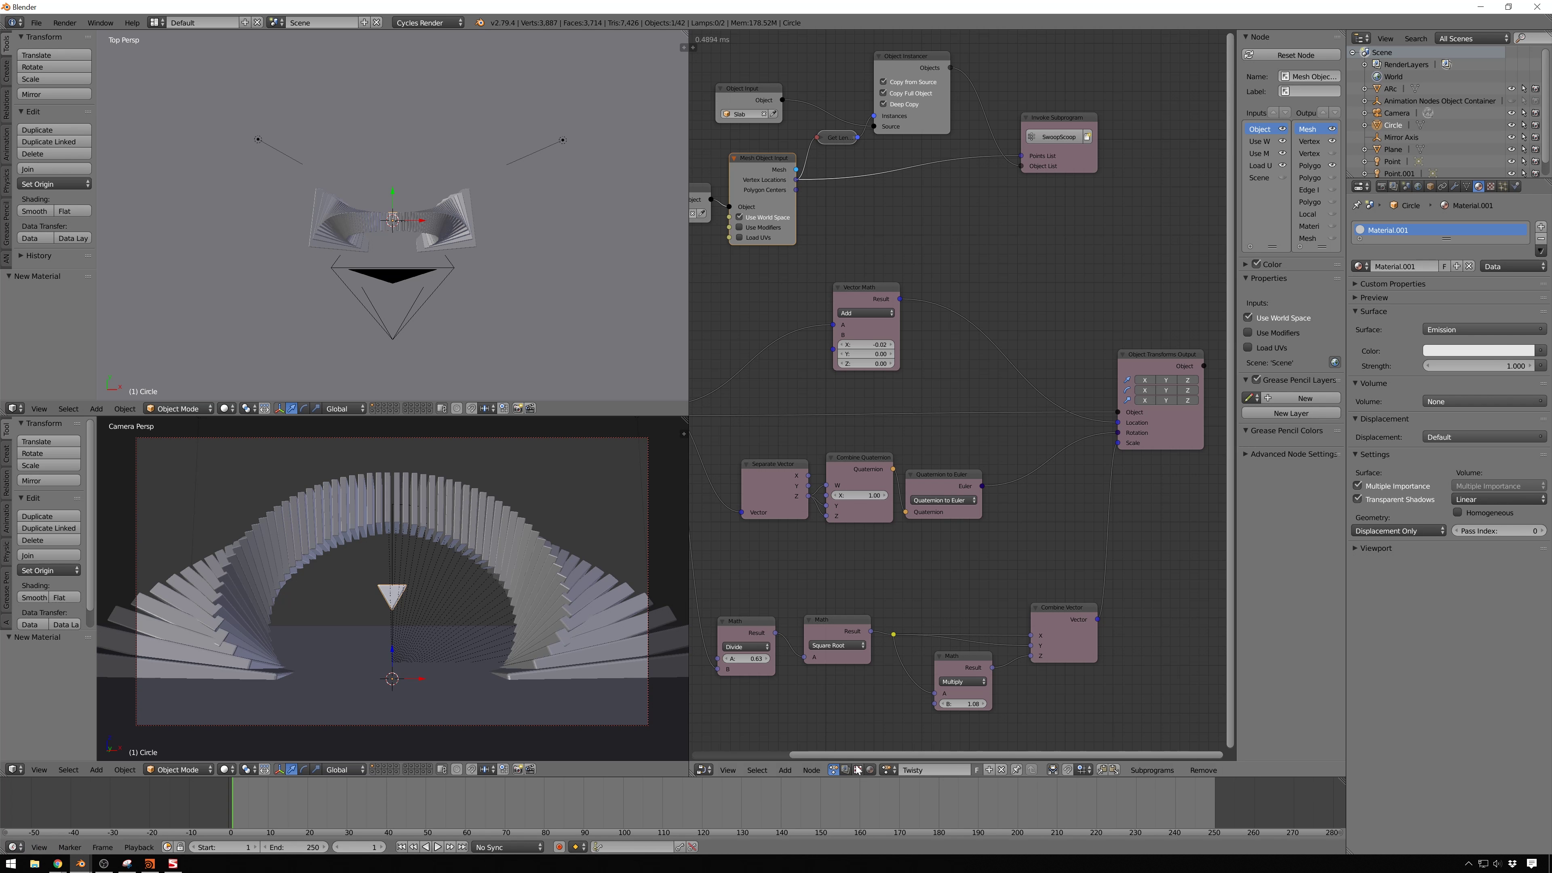
Show Material.001's shader nodes and select the Emission node
{"action": "left_click", "coordinate": [870, 771]}
{"action": "mouse_move", "coordinate": [871, 376]}
{"action": "middle_mouse_down"}
{"action": "mouse_move", "coordinate": [844, 294]}
{"action": "mouse_move", "coordinate": [859, 392]}
{"action": "middle_mouse_up"}
{"action": "left_click", "coordinate": [846, 242]}
Add a texture mapping setup to the emission with Ctrl+T and delete its Image Texture node
{"action": "key", "text": "ctrl+t"}
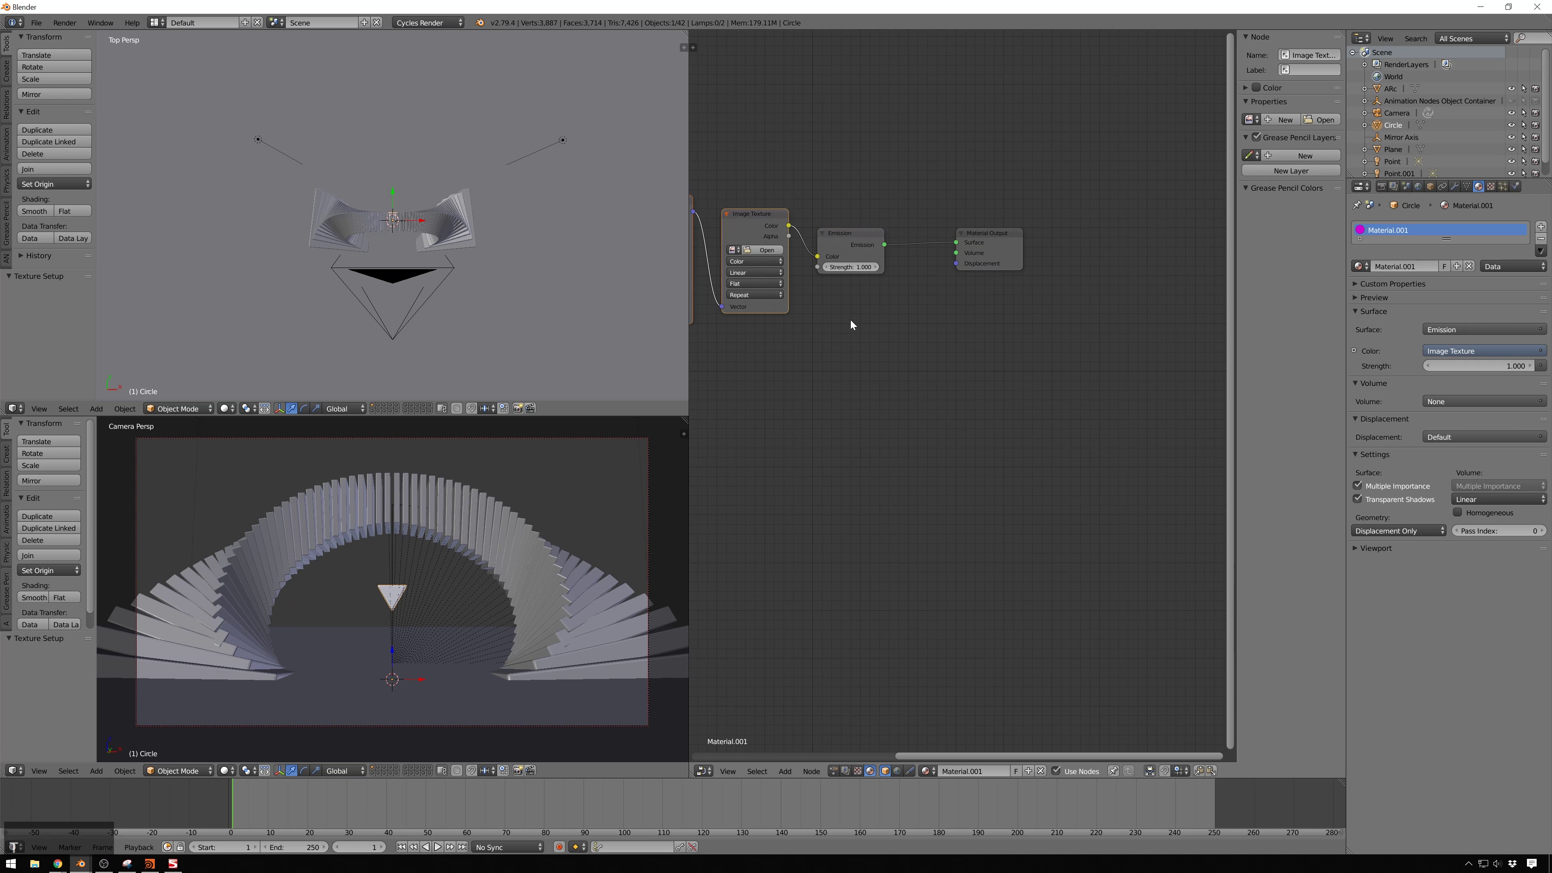
{"action": "middle_click_drag", "start_coordinate": [853, 324], "coordinate": [1013, 335]}
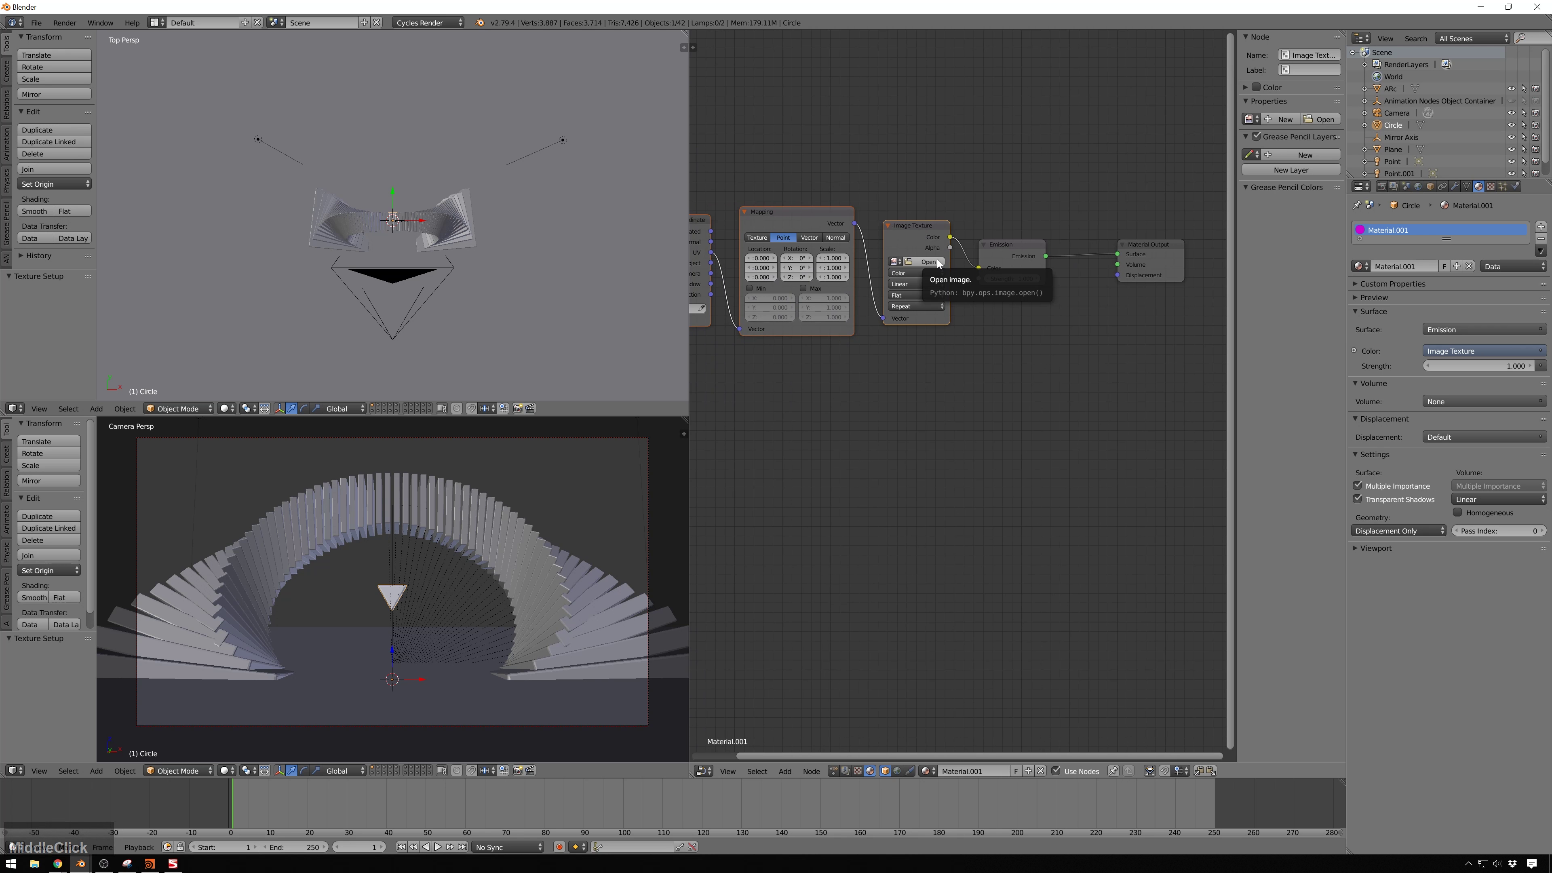
{"action": "left_click", "coordinate": [920, 229]}
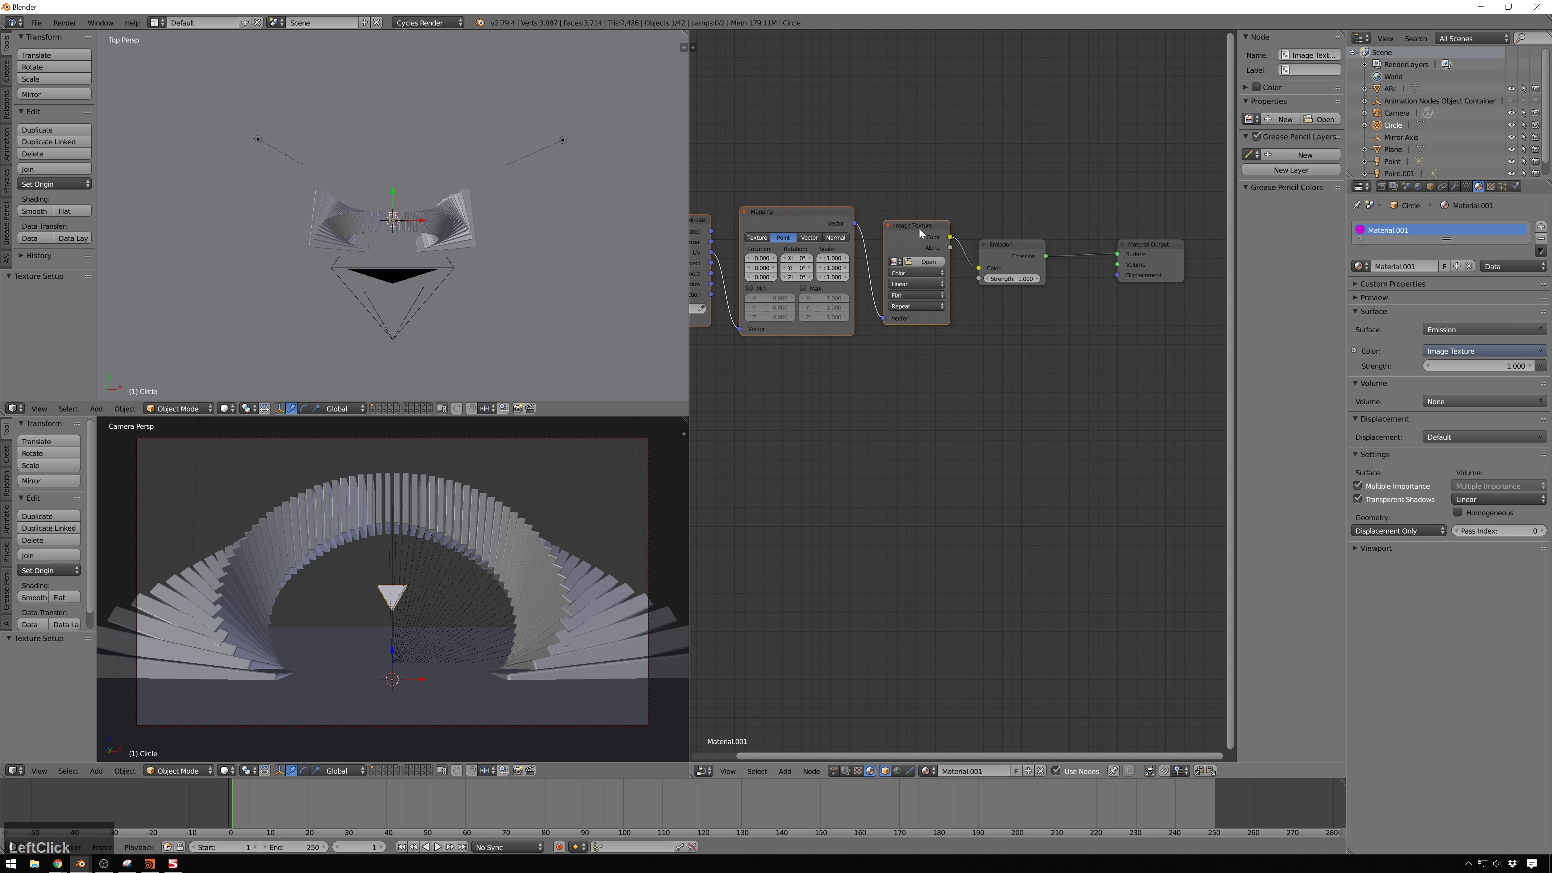
{"action": "key", "text": "x"}
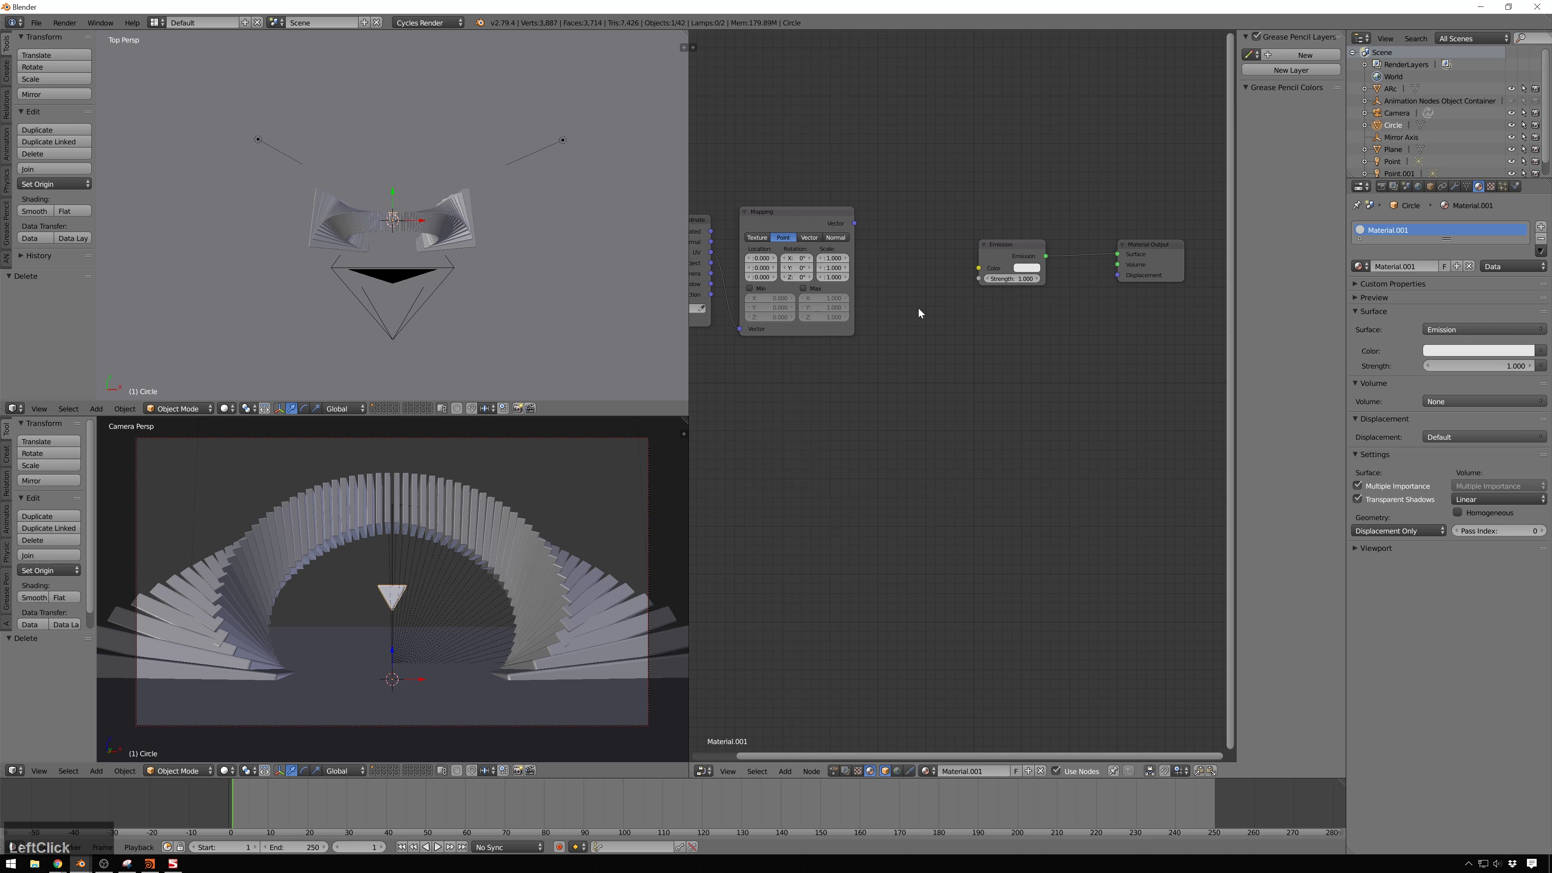
Add a Noise Texture node and connect Mapping's Vector output to it
{"action": "key", "text": "shift+a"}
{"action": "left_click", "coordinate": [917, 310]}
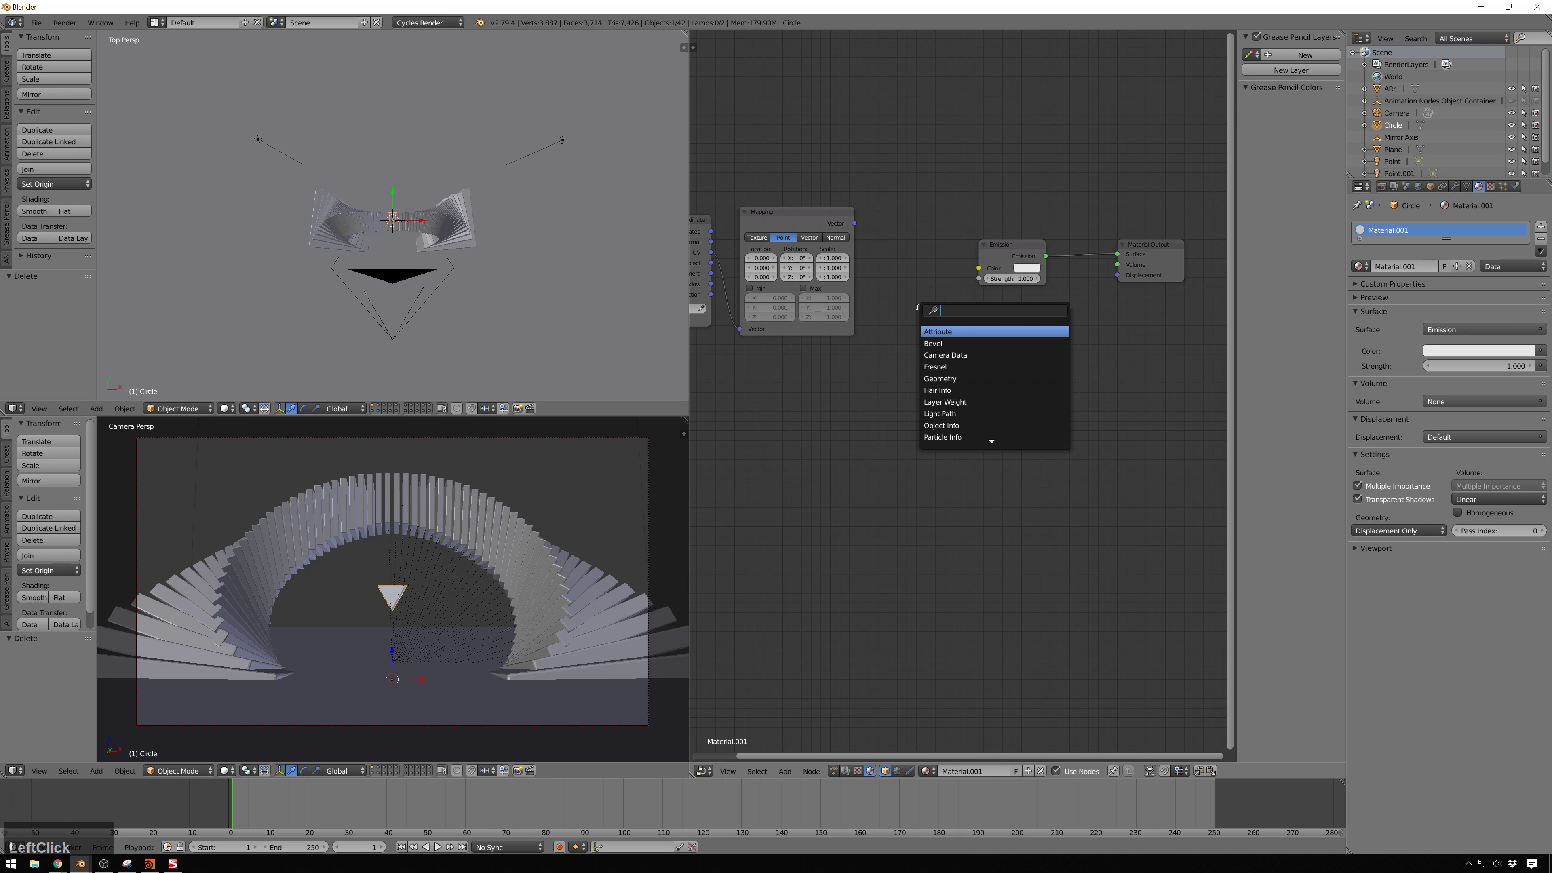
{"action": "type", "text": "noise"}
{"action": "key", "text": "Return"}
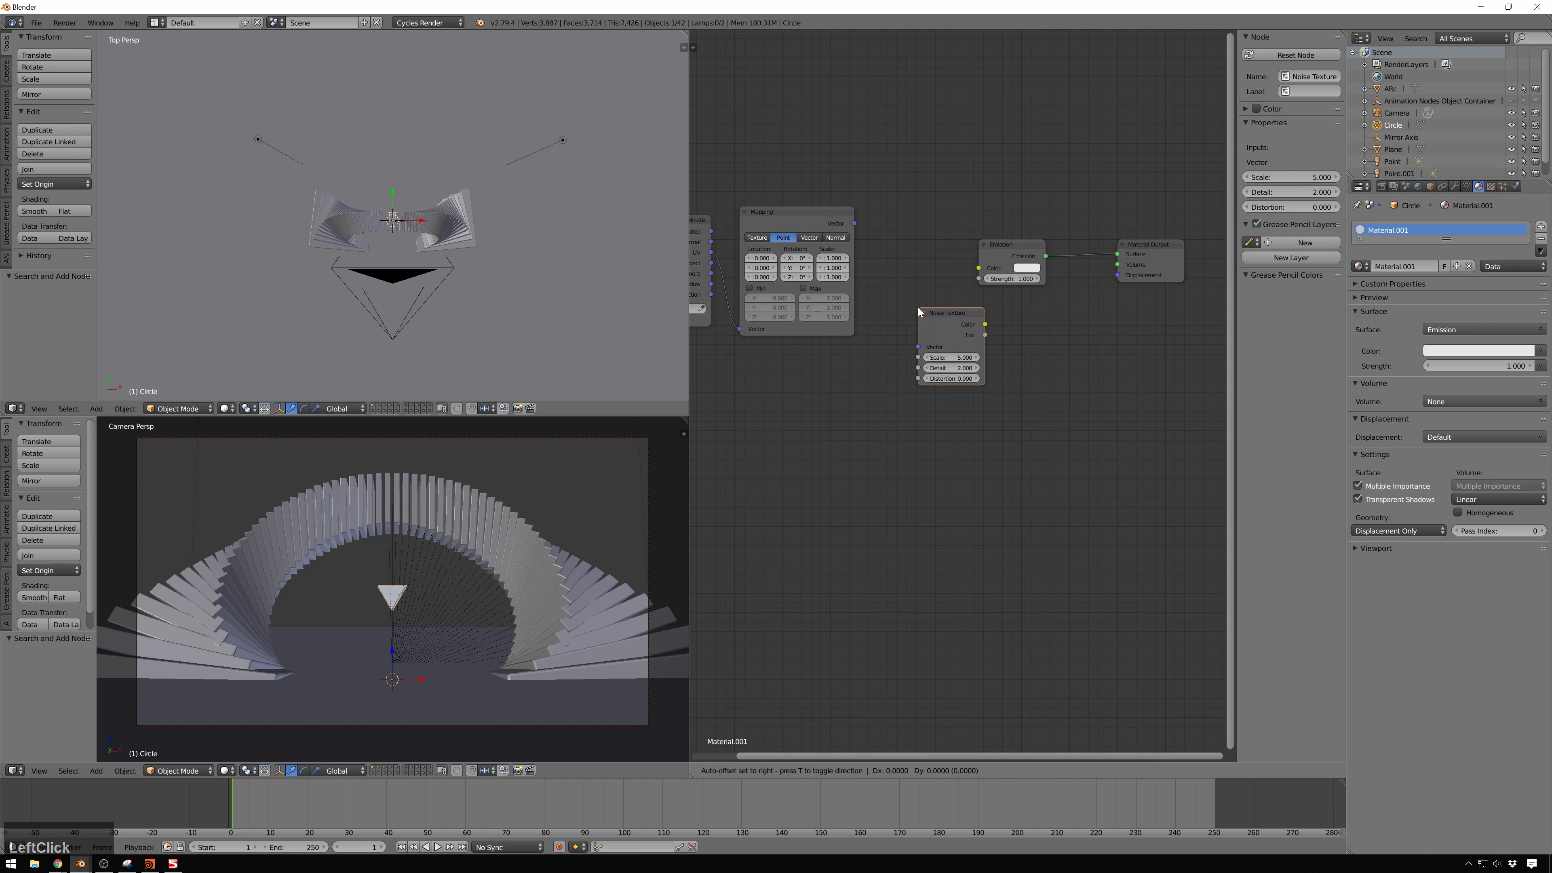
{"action": "left_click", "coordinate": [917, 309]}
{"action": "left_click_drag", "start_coordinate": [856, 227], "coordinate": [1052, 258]}
Insert a ColorRamp node between the Noise Texture and the Emission
{"action": "key", "text": "shift+a"}
{"action": "left_click", "coordinate": [1044, 346]}
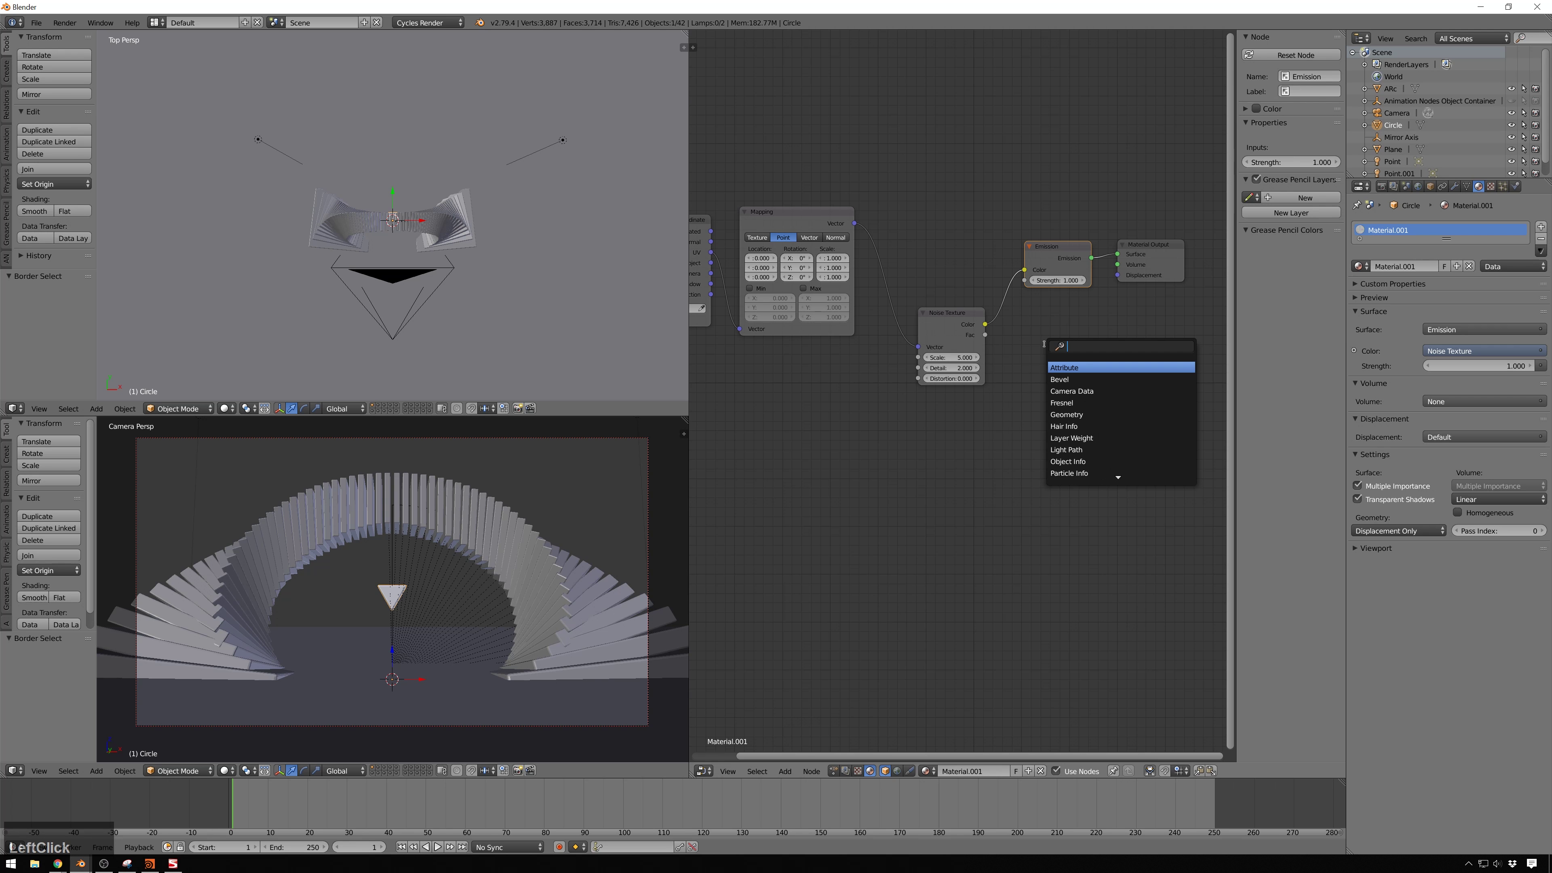
{"action": "type", "text": "ramp"}
{"action": "key", "text": "Return"}
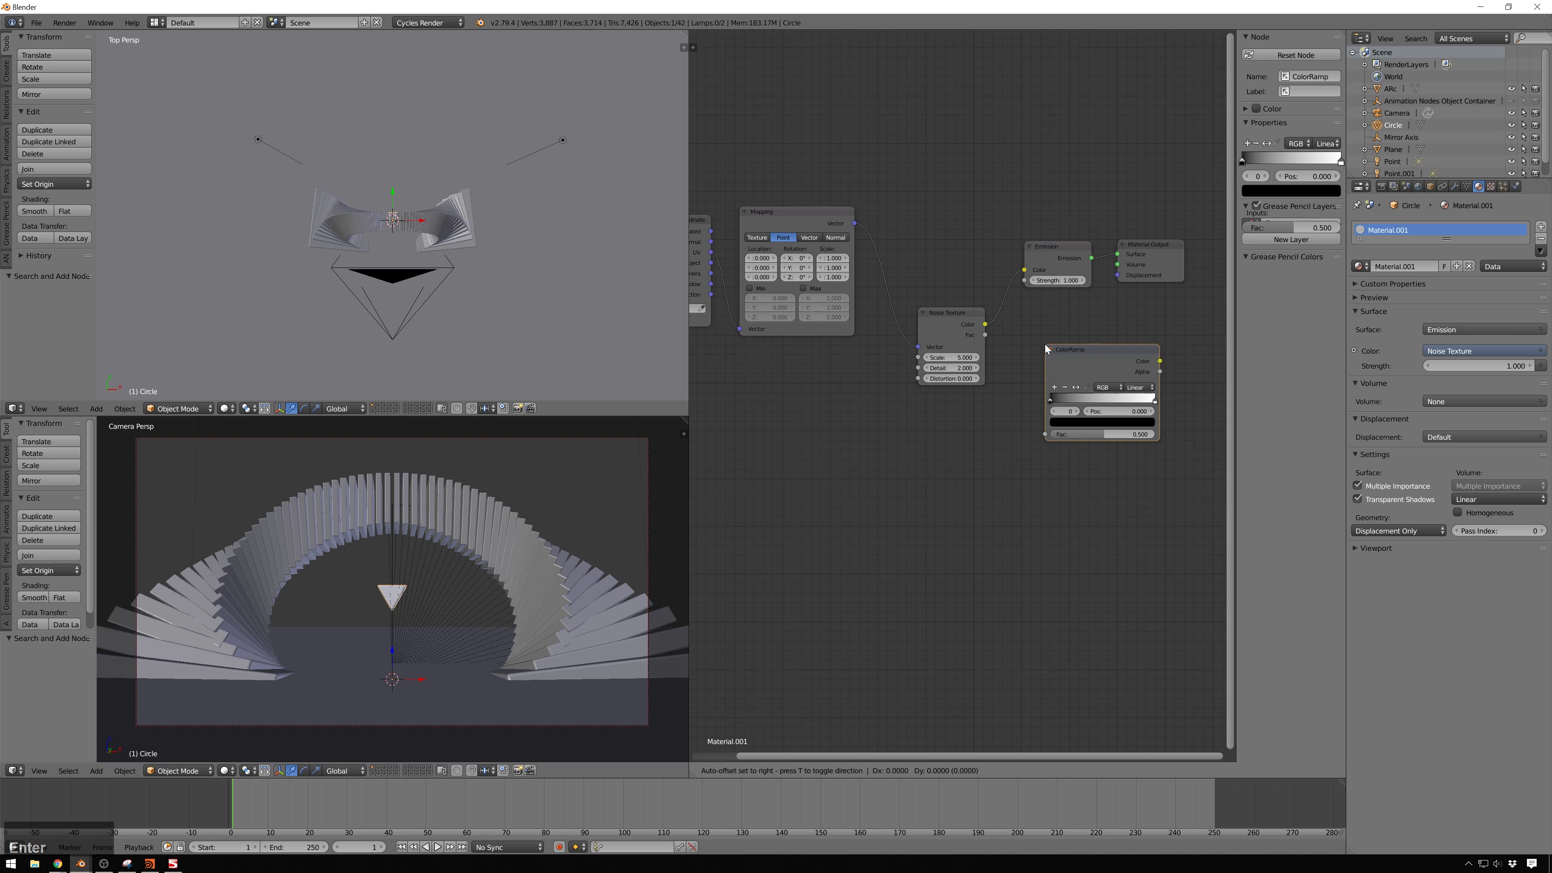
{"action": "left_click", "coordinate": [1026, 303]}
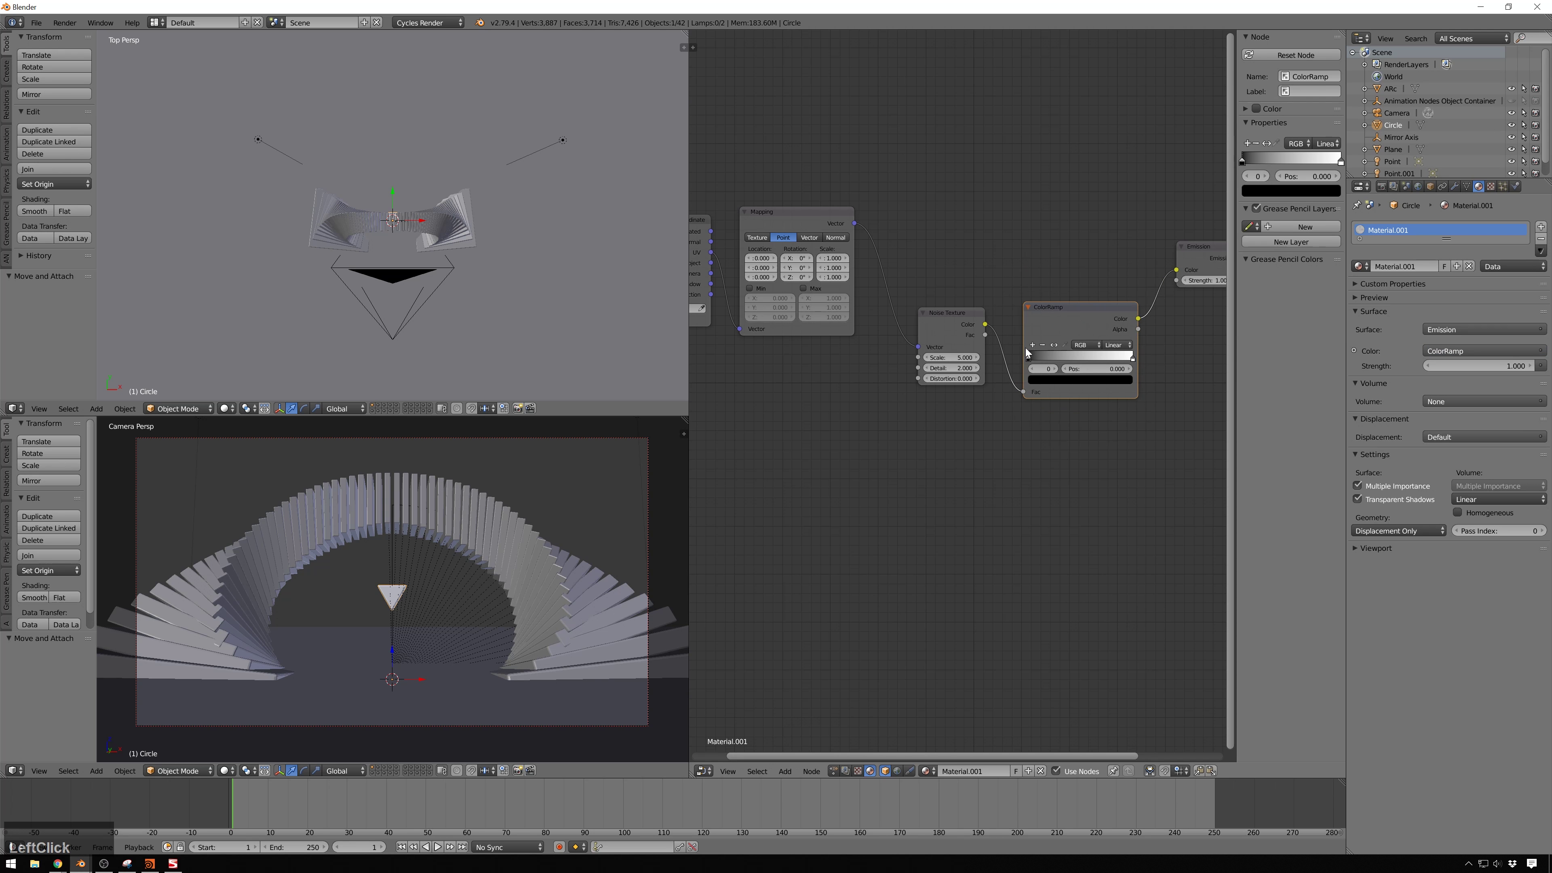
Make the ramp's left stop pink and its right stop cyan
{"action": "left_click", "coordinate": [1041, 377]}
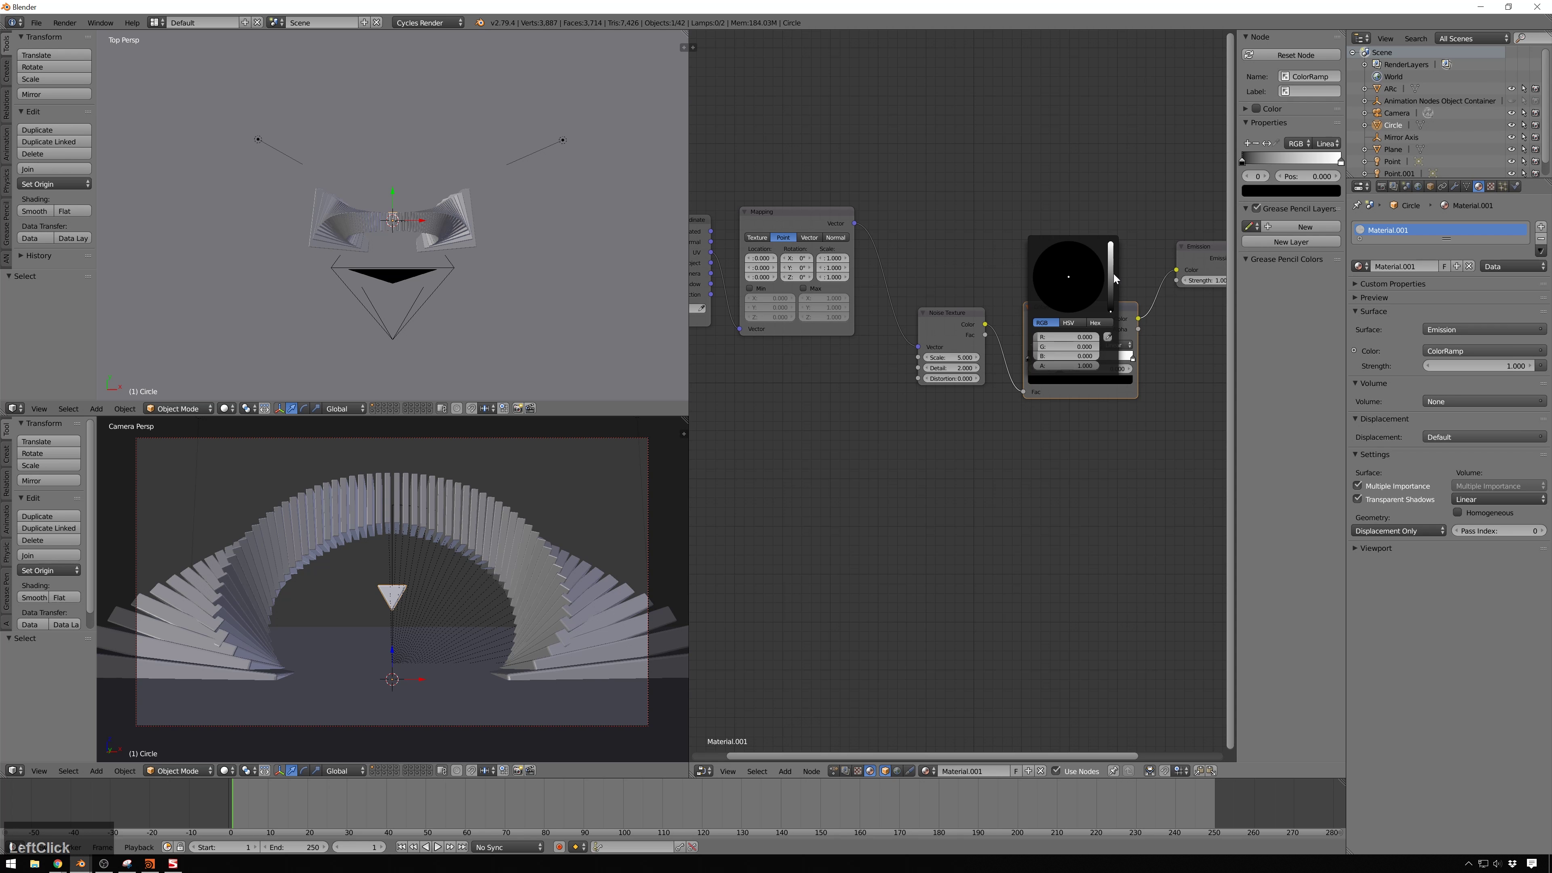
{"action": "left_click_drag", "start_coordinate": [1114, 274], "coordinate": [1110, 249]}
{"action": "left_click_drag", "start_coordinate": [1068, 276], "coordinate": [1071, 297]}
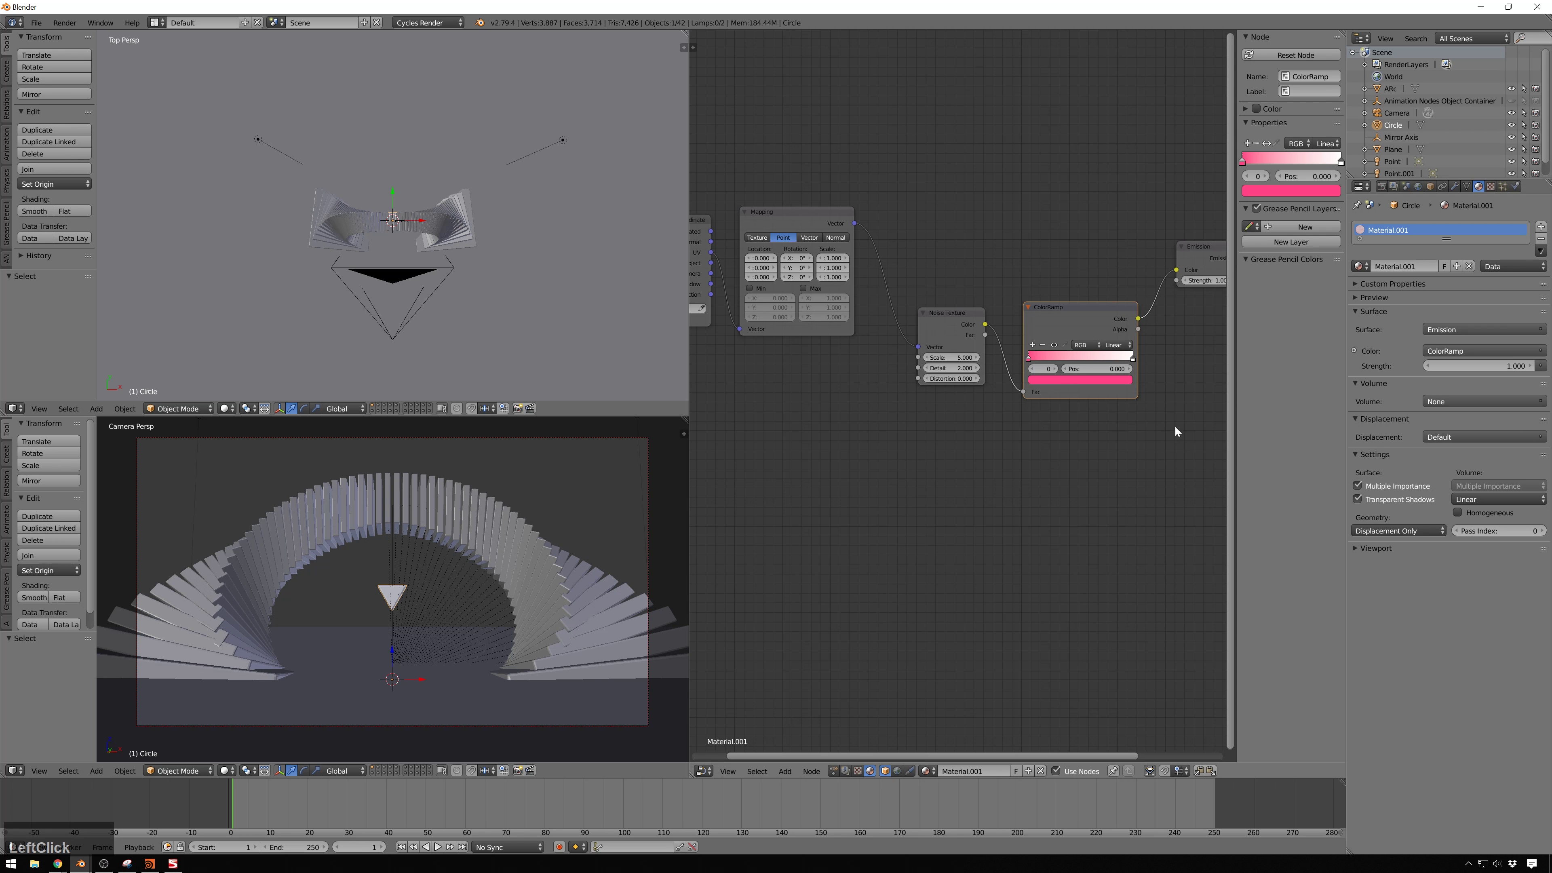
{"action": "left_click", "coordinate": [1132, 359]}
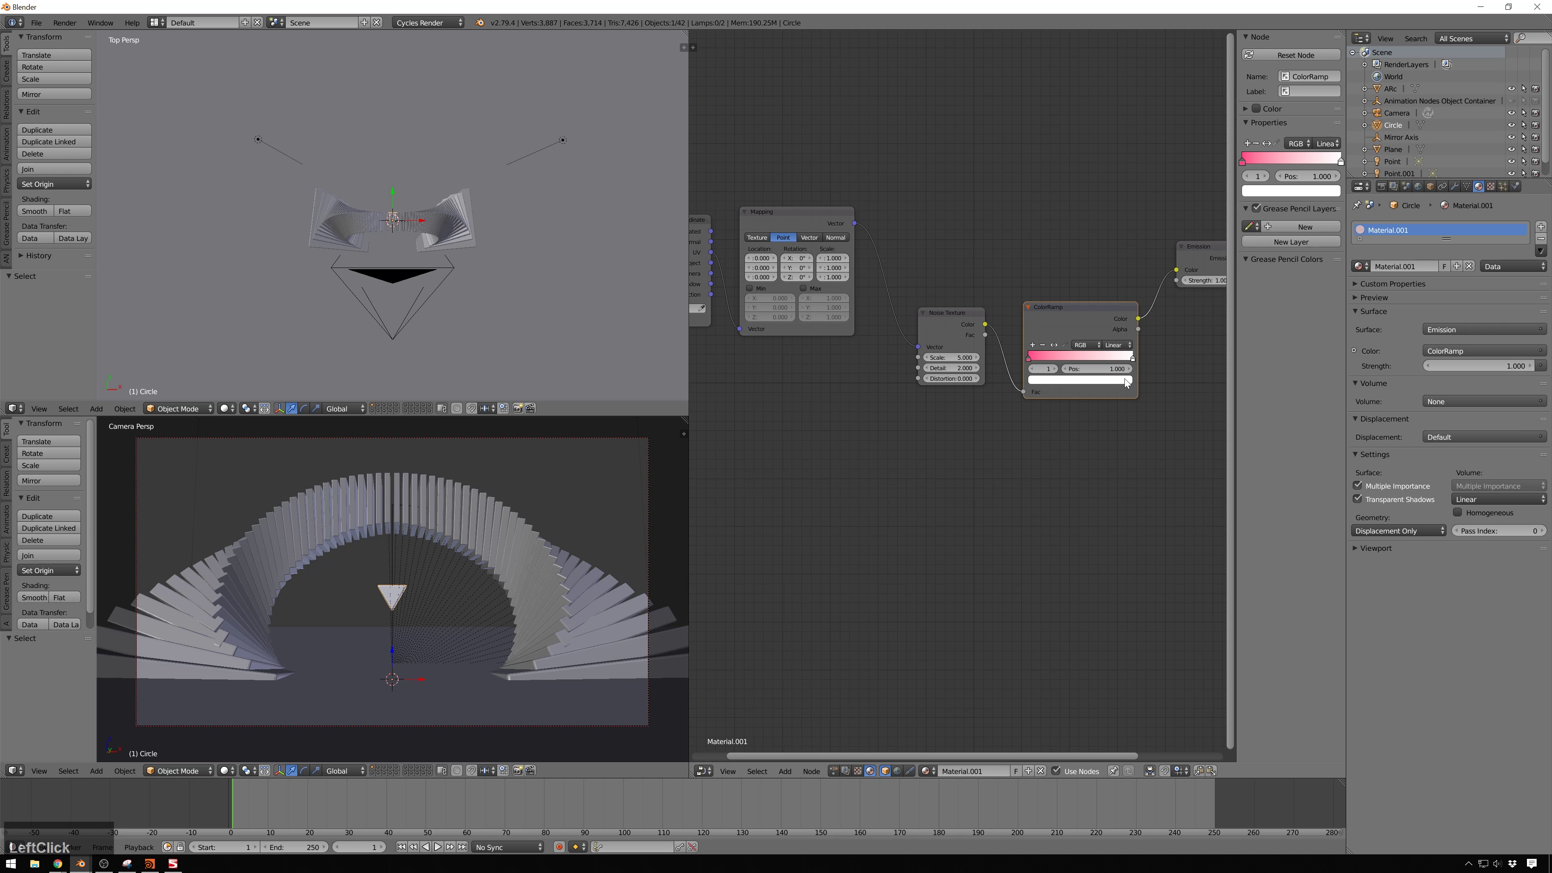
{"action": "left_click", "coordinate": [1124, 379]}
{"action": "left_click_drag", "start_coordinate": [1076, 280], "coordinate": [1069, 243]}
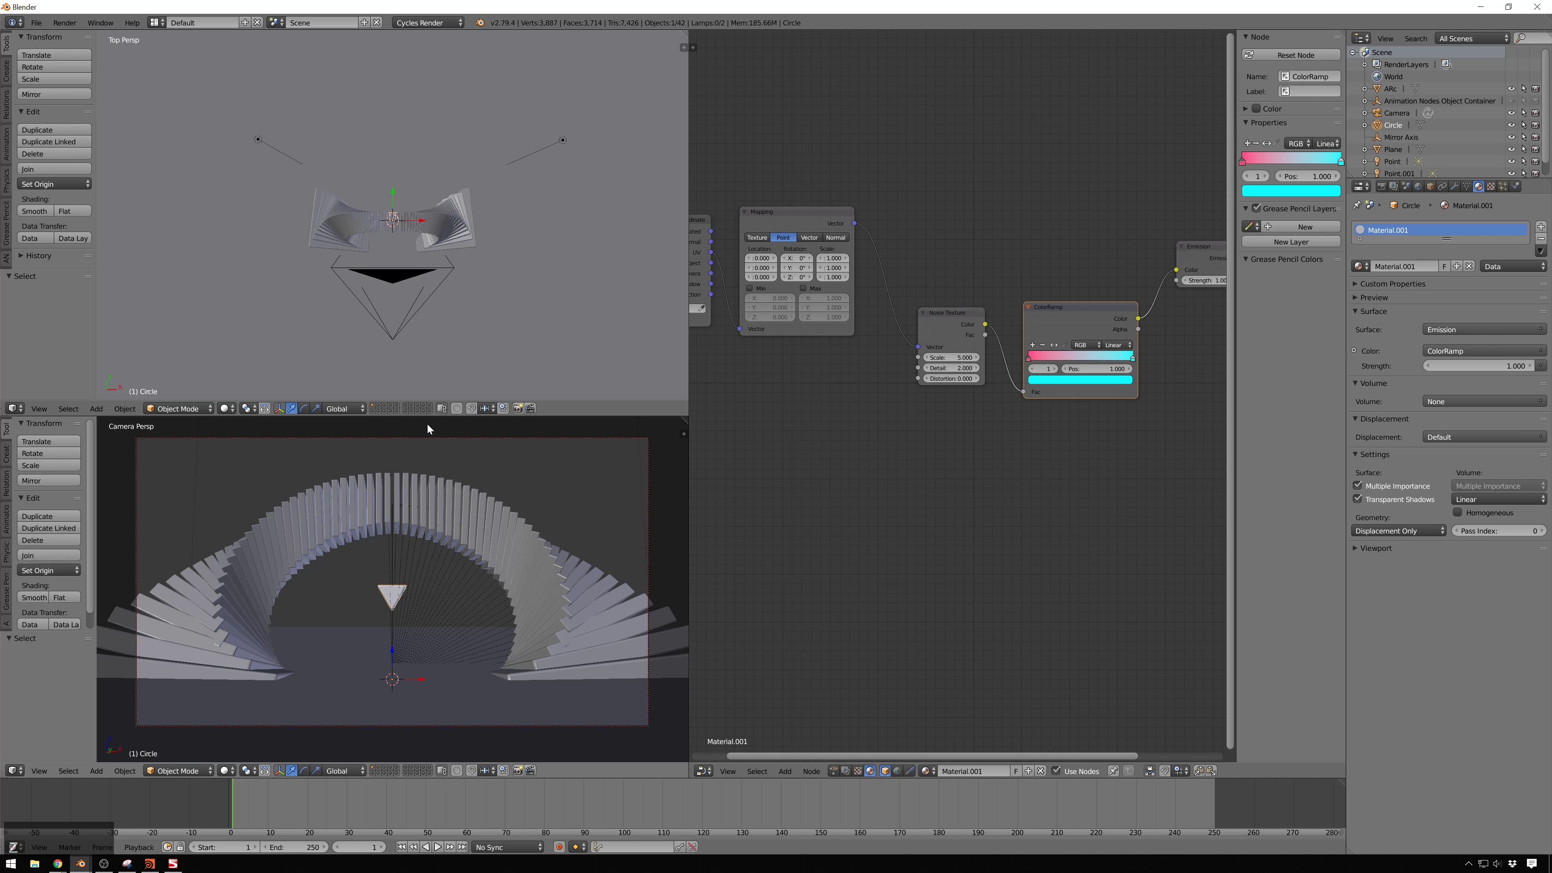
Turn on rendered preview and link Texture Coordinate Generated into the Mapping vector
{"action": "key", "text": "shift+z"}
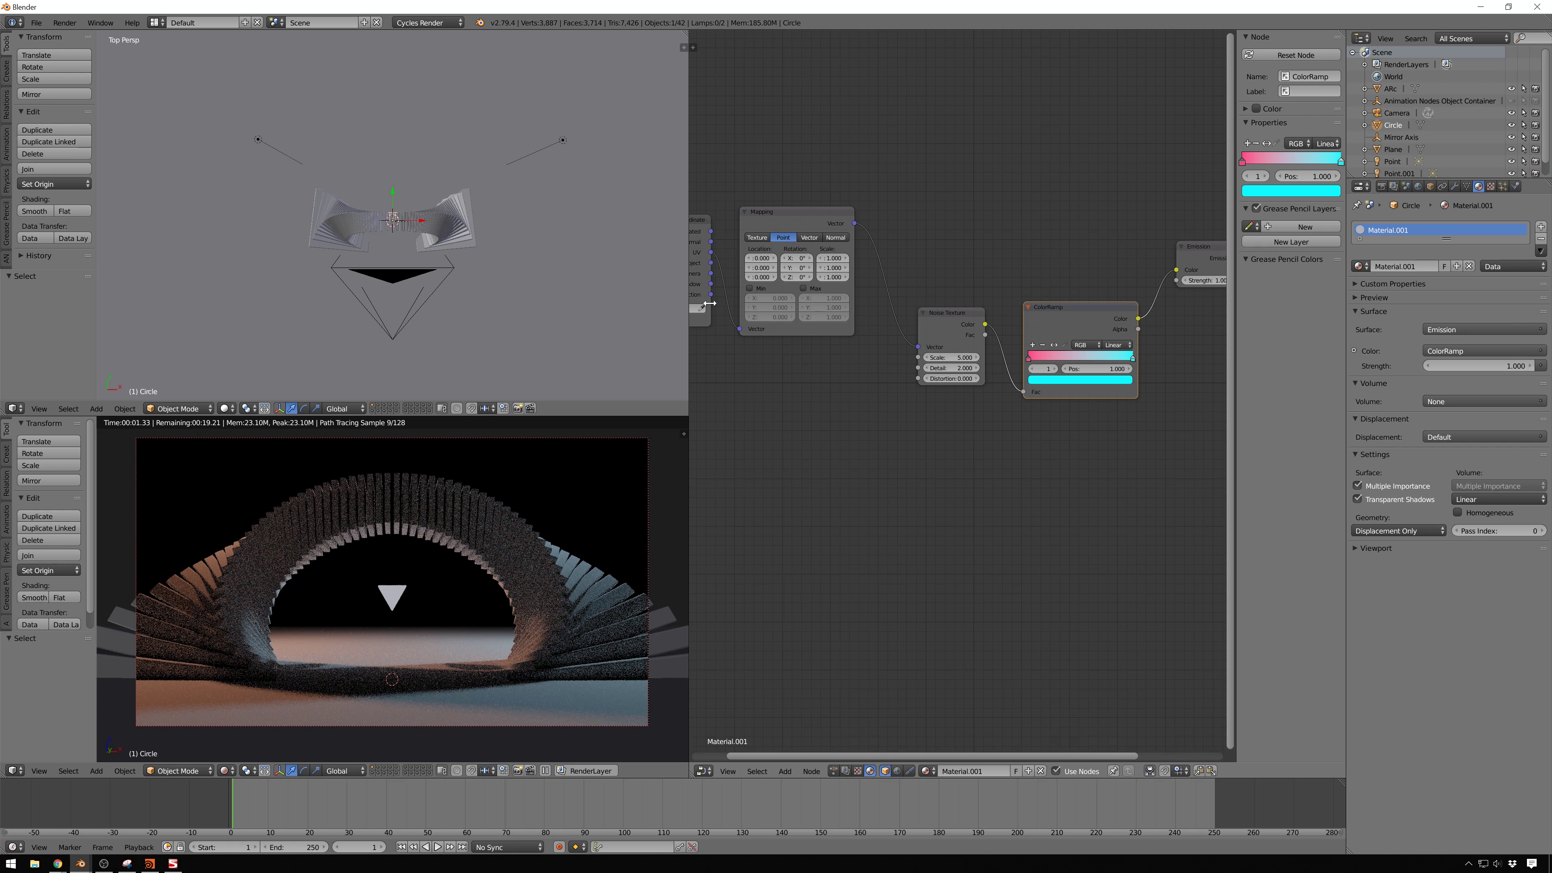
{"action": "middle_click_drag", "start_coordinate": [708, 234], "coordinate": [746, 234]}
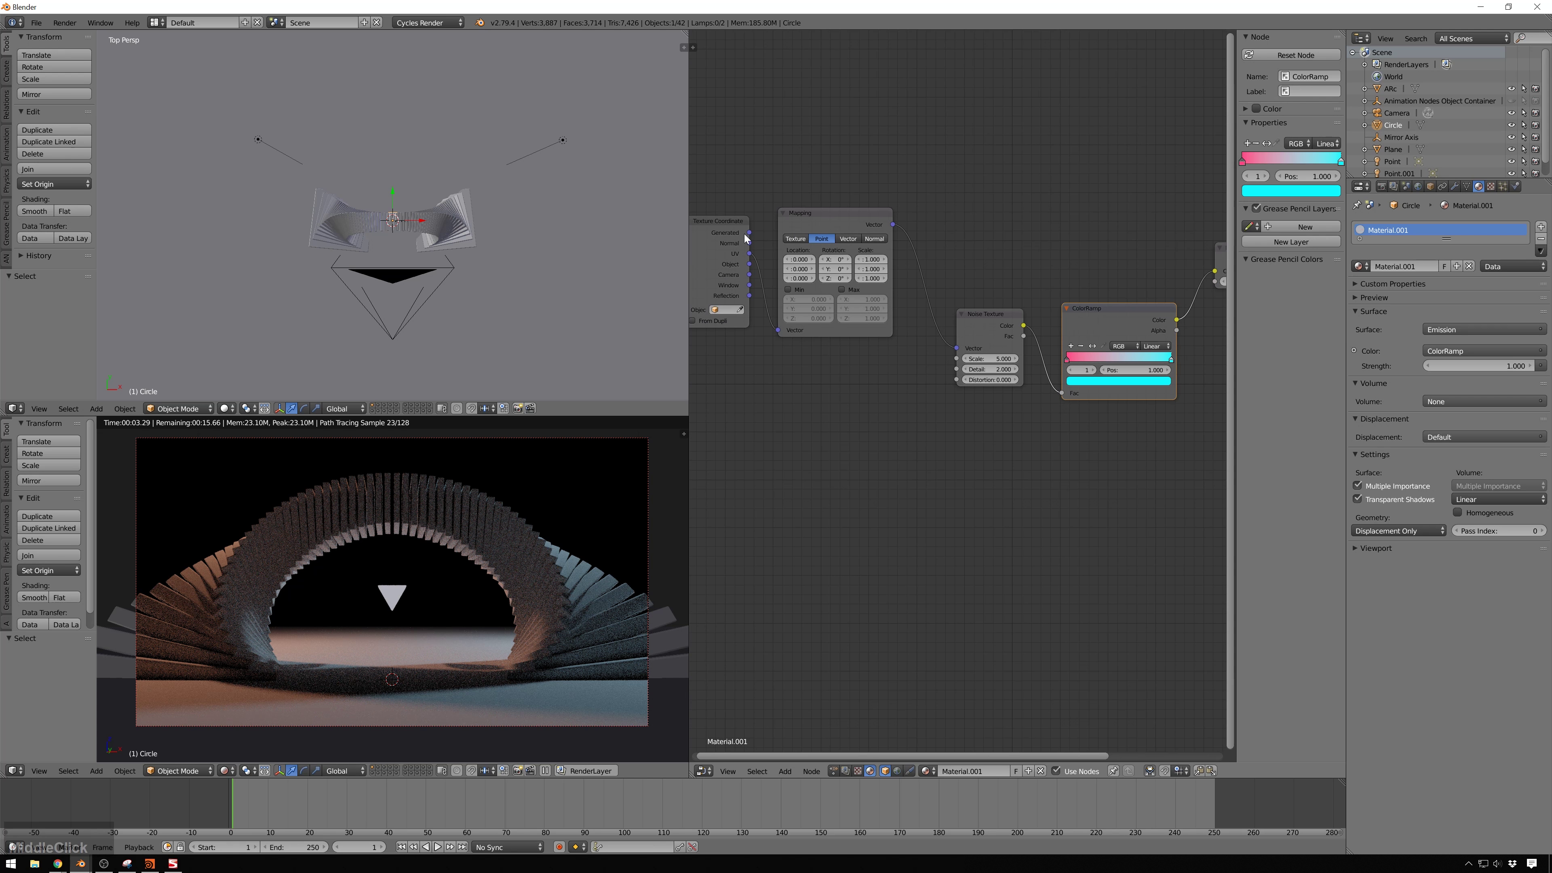
{"action": "left_click_drag", "start_coordinate": [747, 234], "coordinate": [781, 332]}
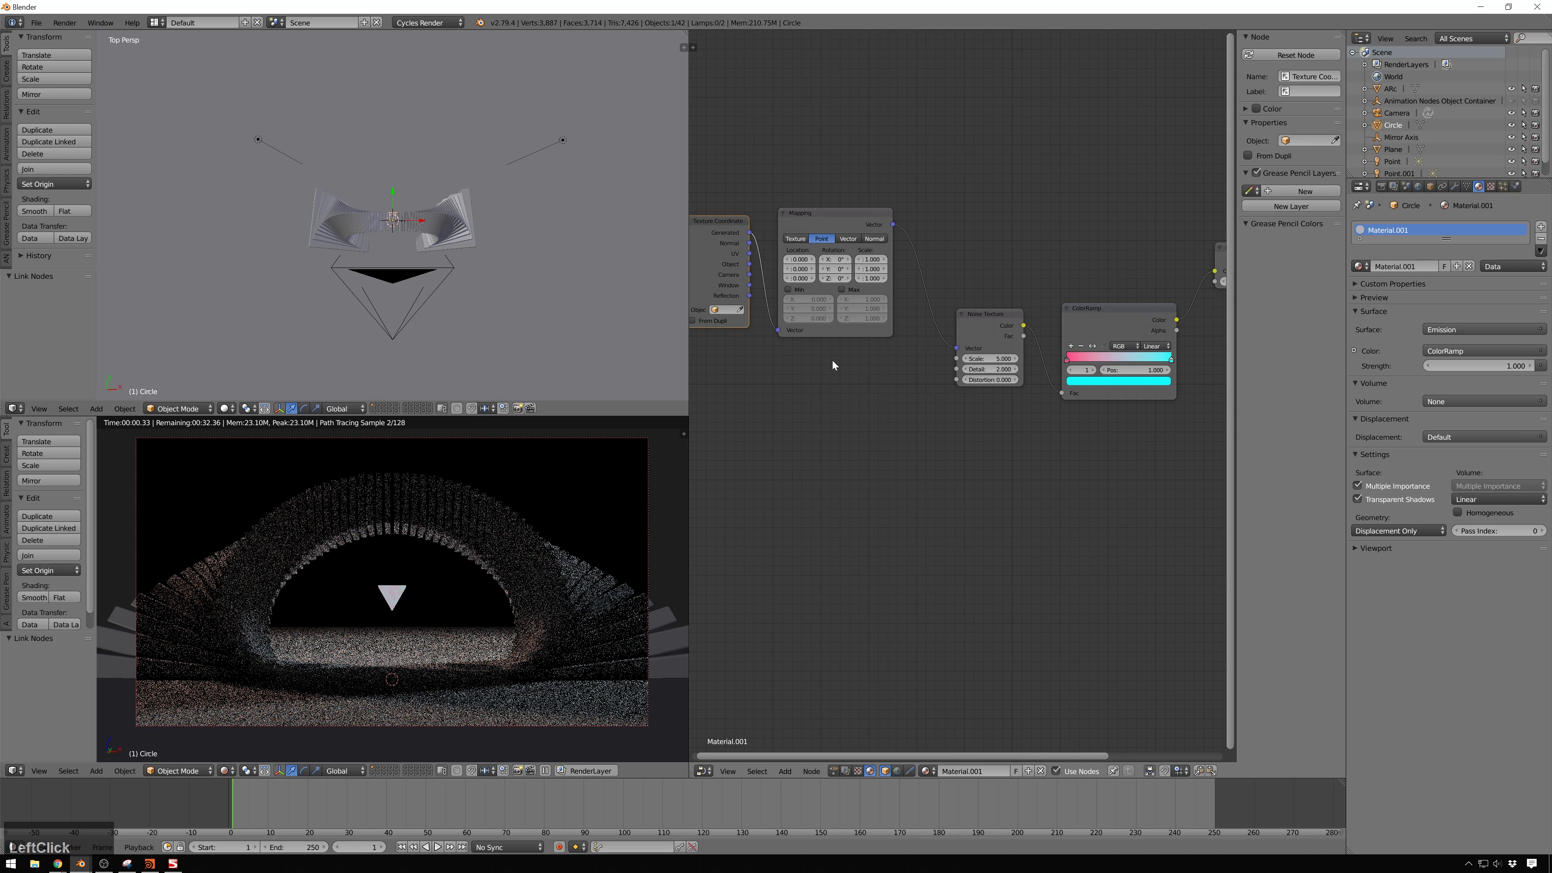
Set Emission Strength to 25 and move the ramp stops to 0.188 and 0.845
{"action": "middle_click_drag", "start_coordinate": [832, 360], "coordinate": [942, 436]}
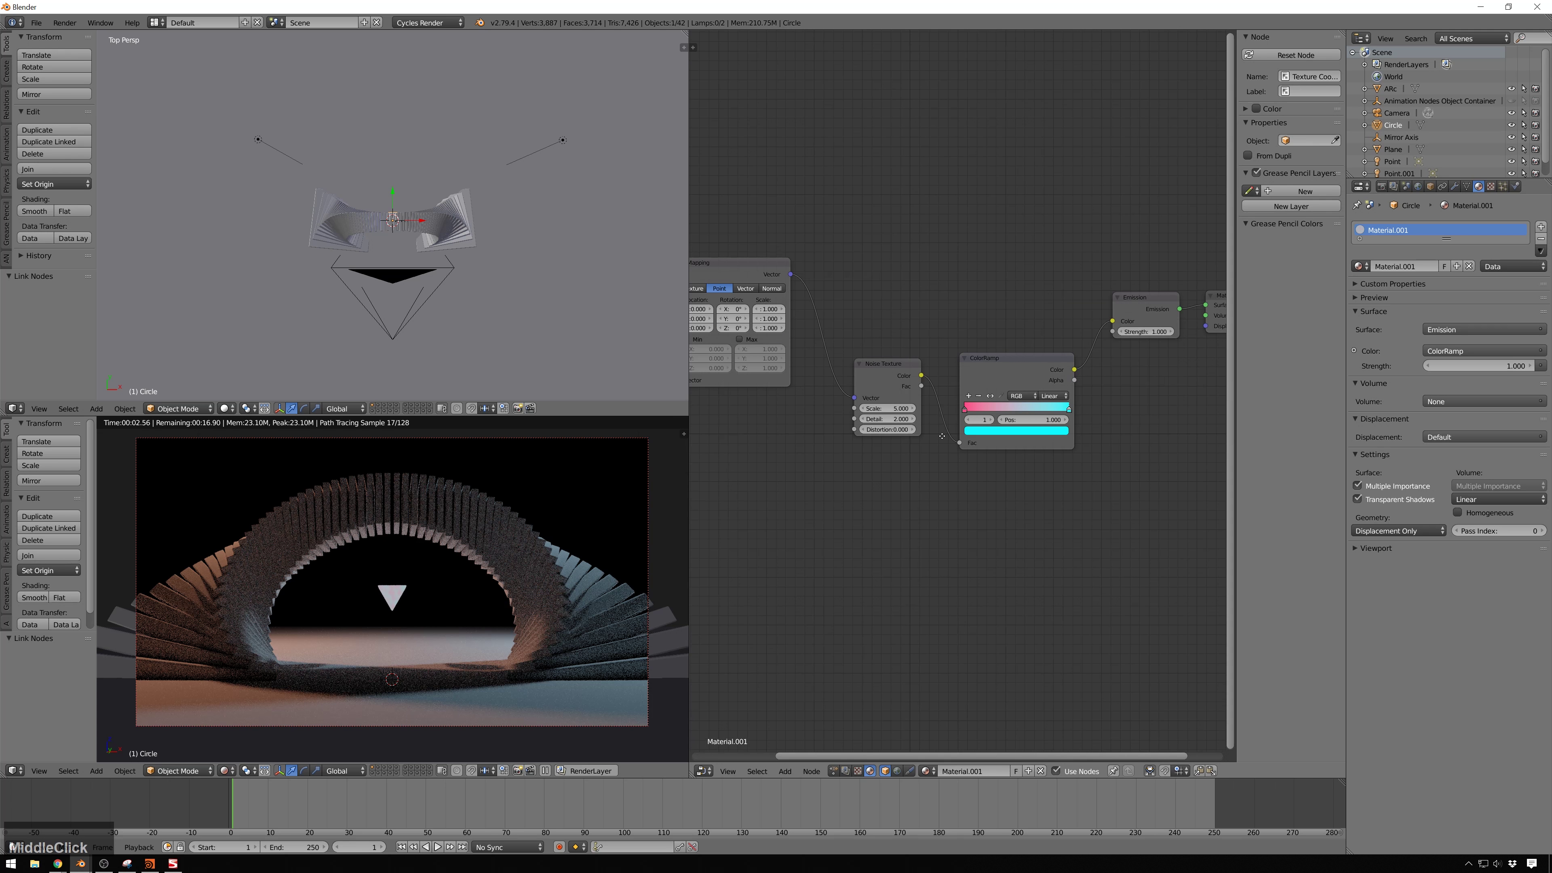
{"action": "left_click", "coordinate": [1152, 332]}
{"action": "type", "text": "50"}
{"action": "type", "text": "25"}
{"action": "key", "text": "Return"}
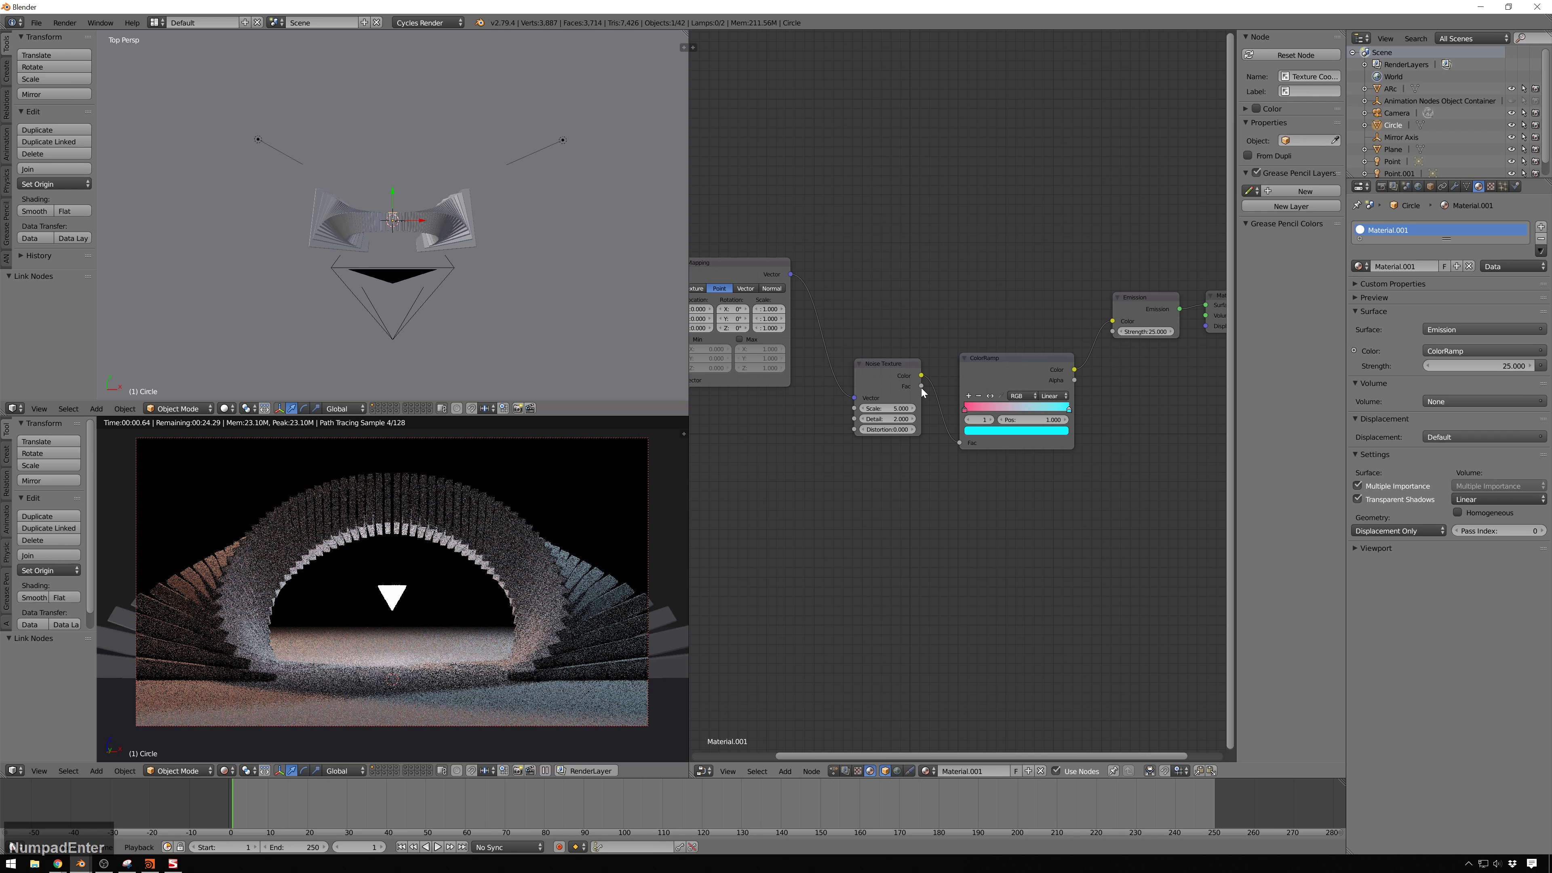
{"action": "left_click", "coordinate": [993, 422]}
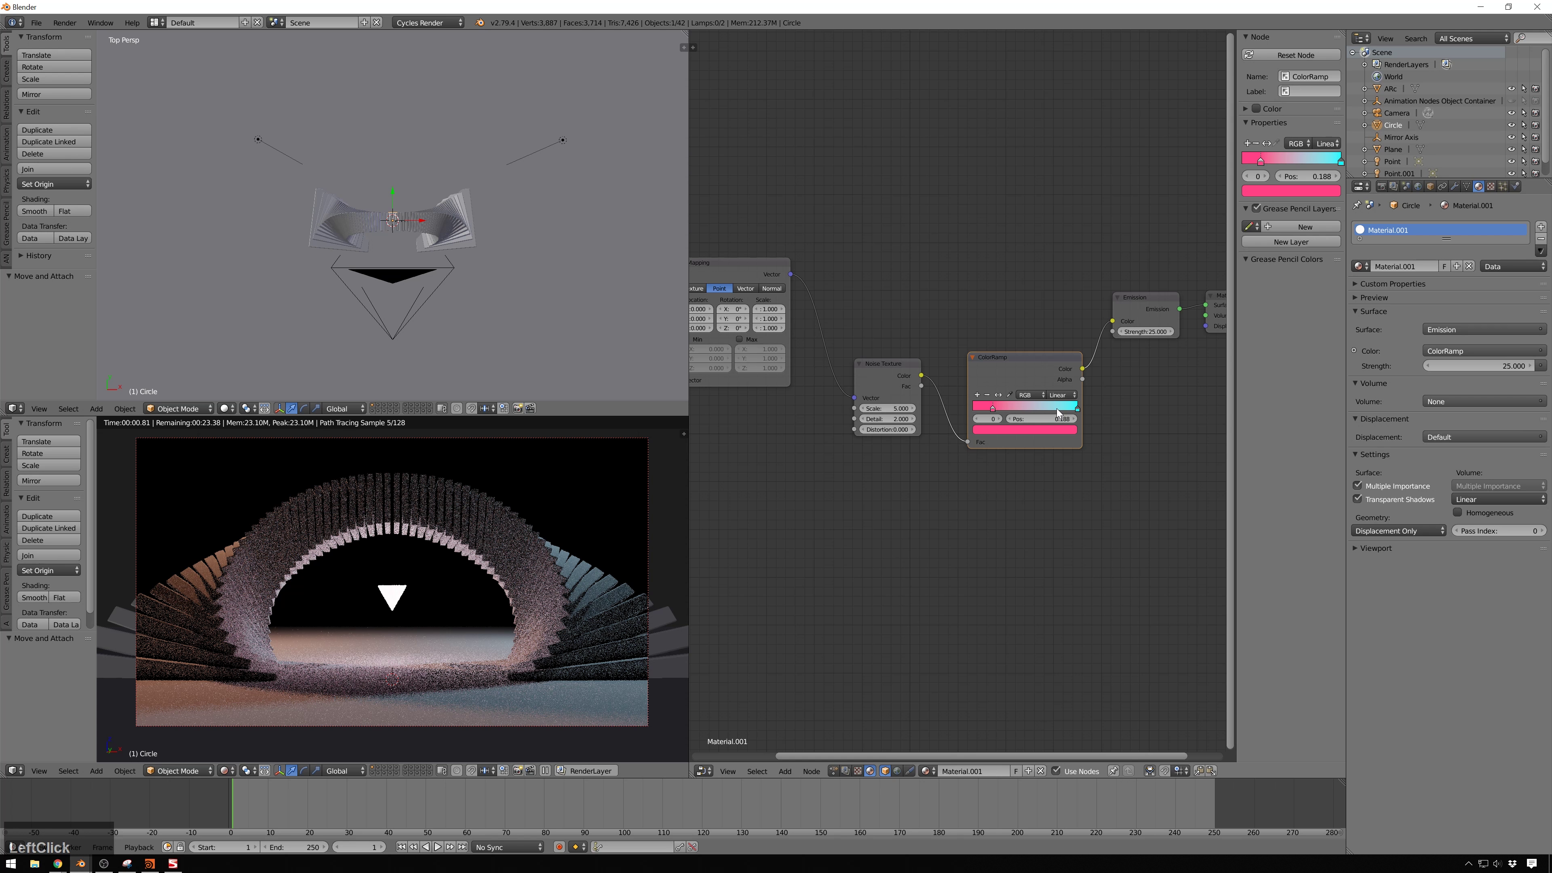
{"action": "left_click", "coordinate": [1060, 408]}
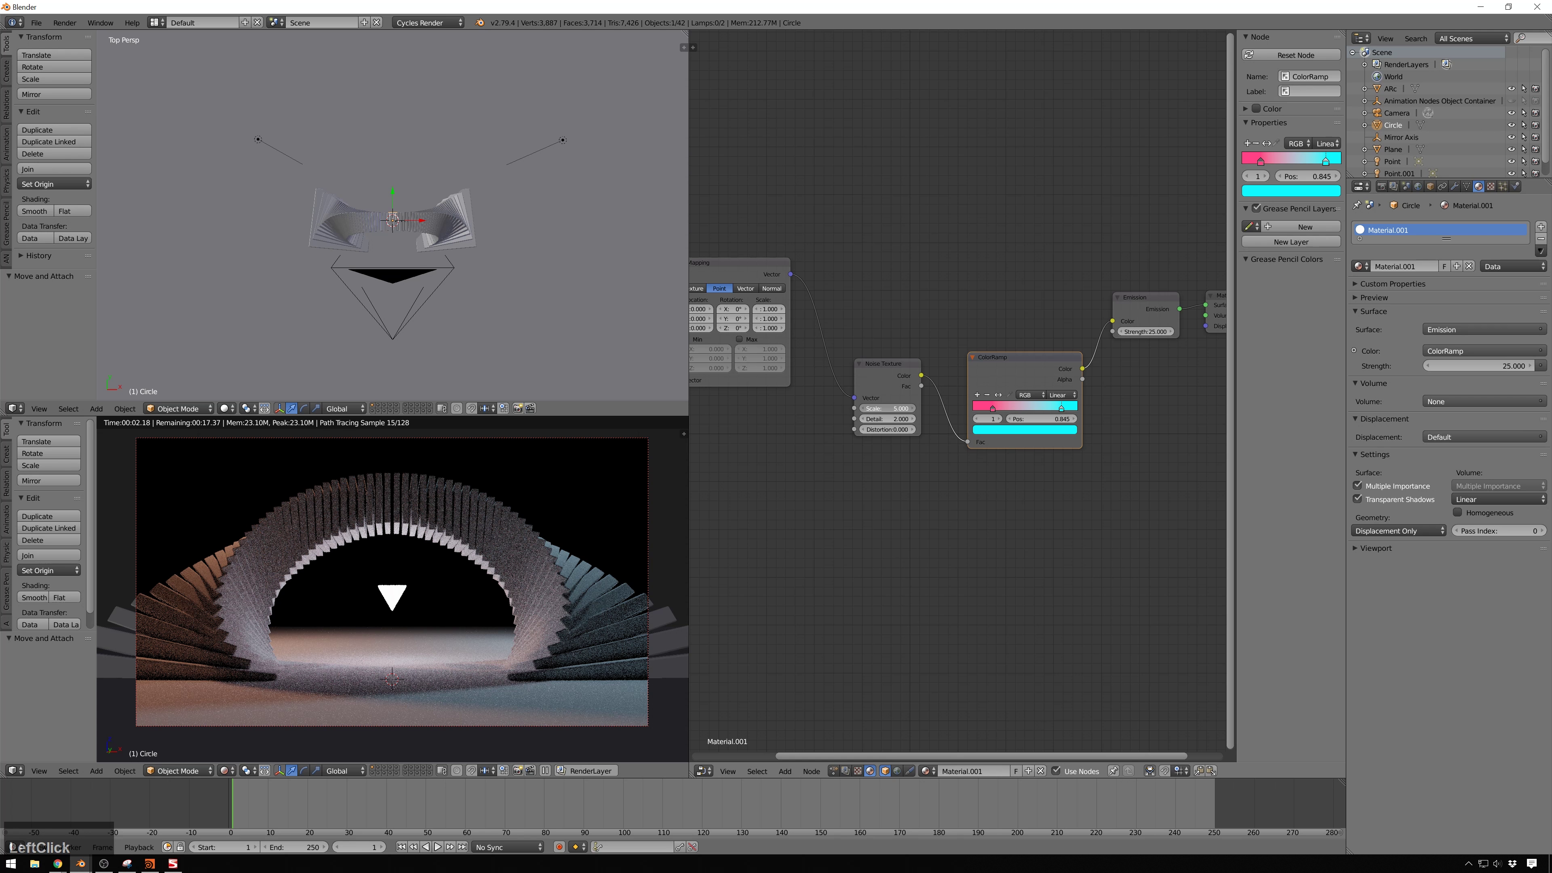
Add a cube scaled to 9.224 and give it new Material.002 with a Diffuse BSDF
{"action": "key", "text": "shift+a"}
{"action": "left_click", "coordinate": [578, 557]}
{"action": "key", "text": "s"}
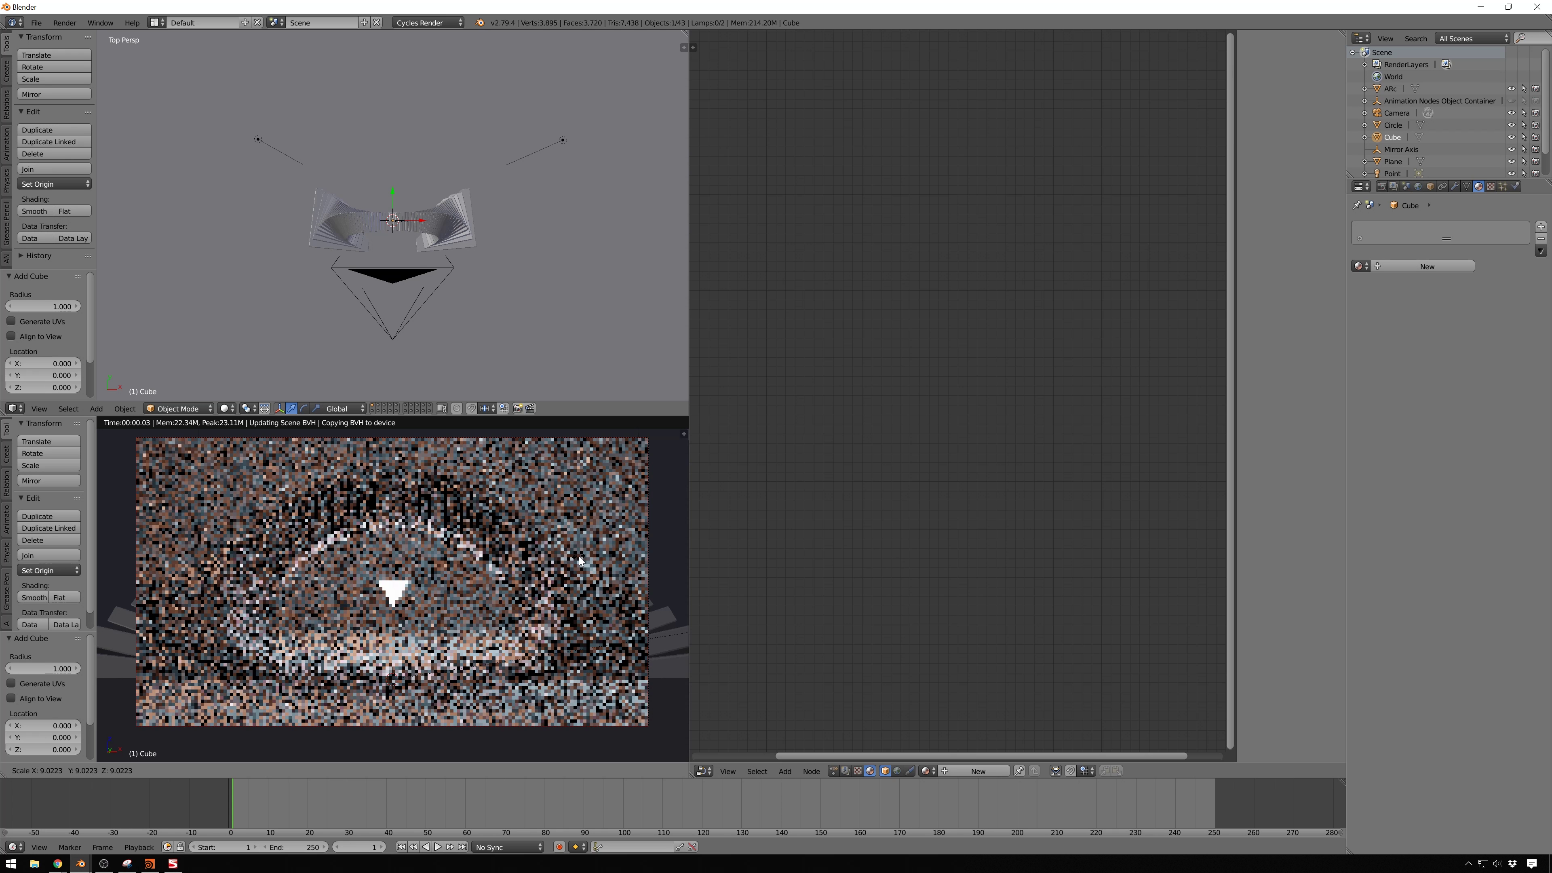
{"action": "left_click", "coordinate": [580, 557]}
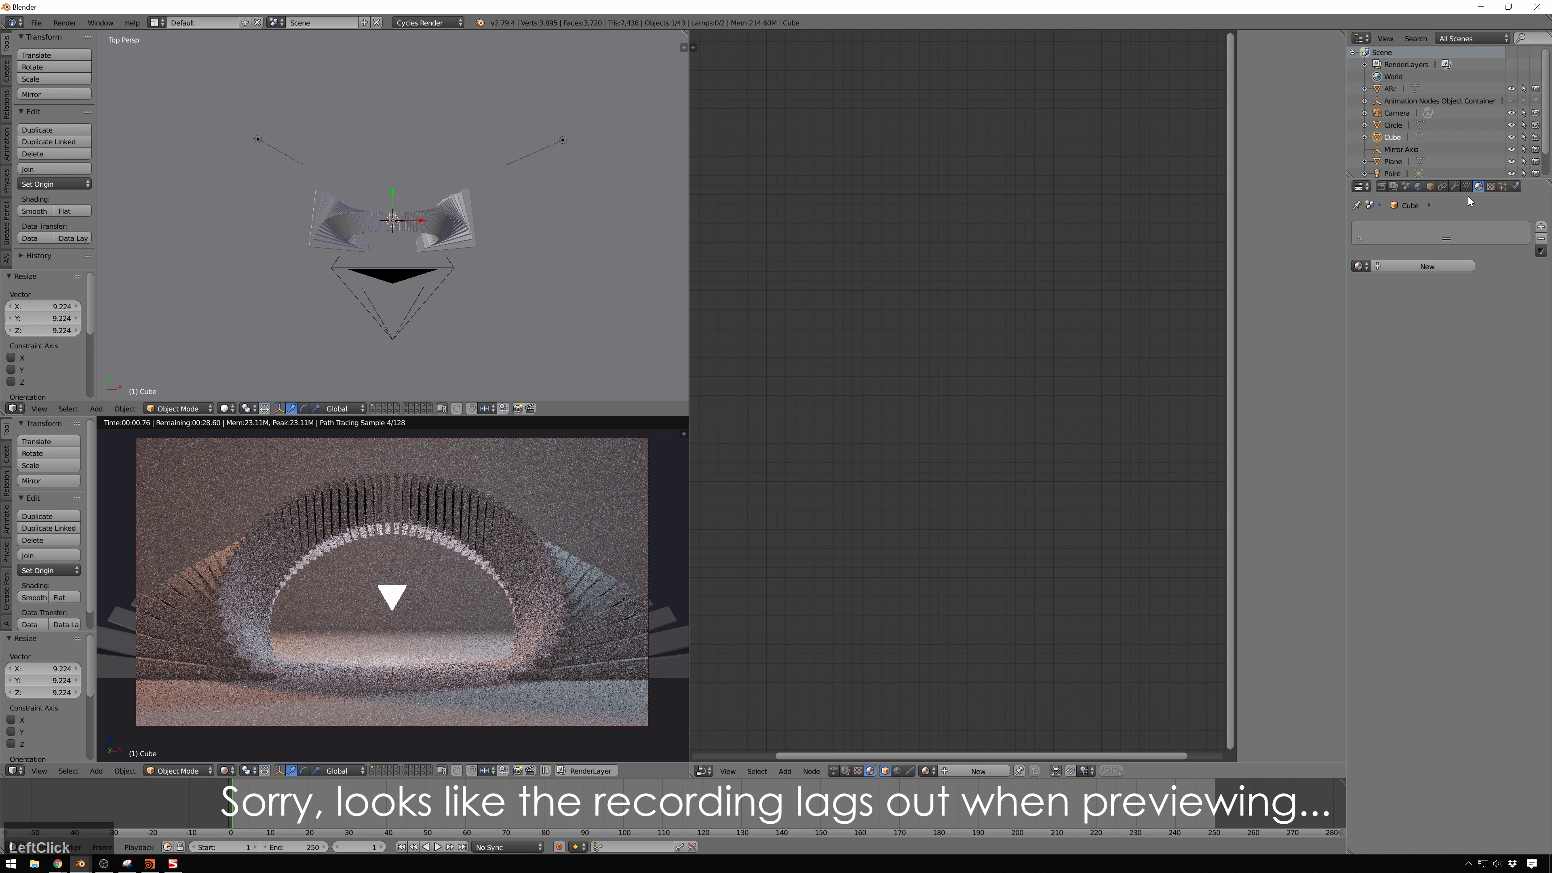
{"action": "left_click", "coordinate": [1459, 266]}
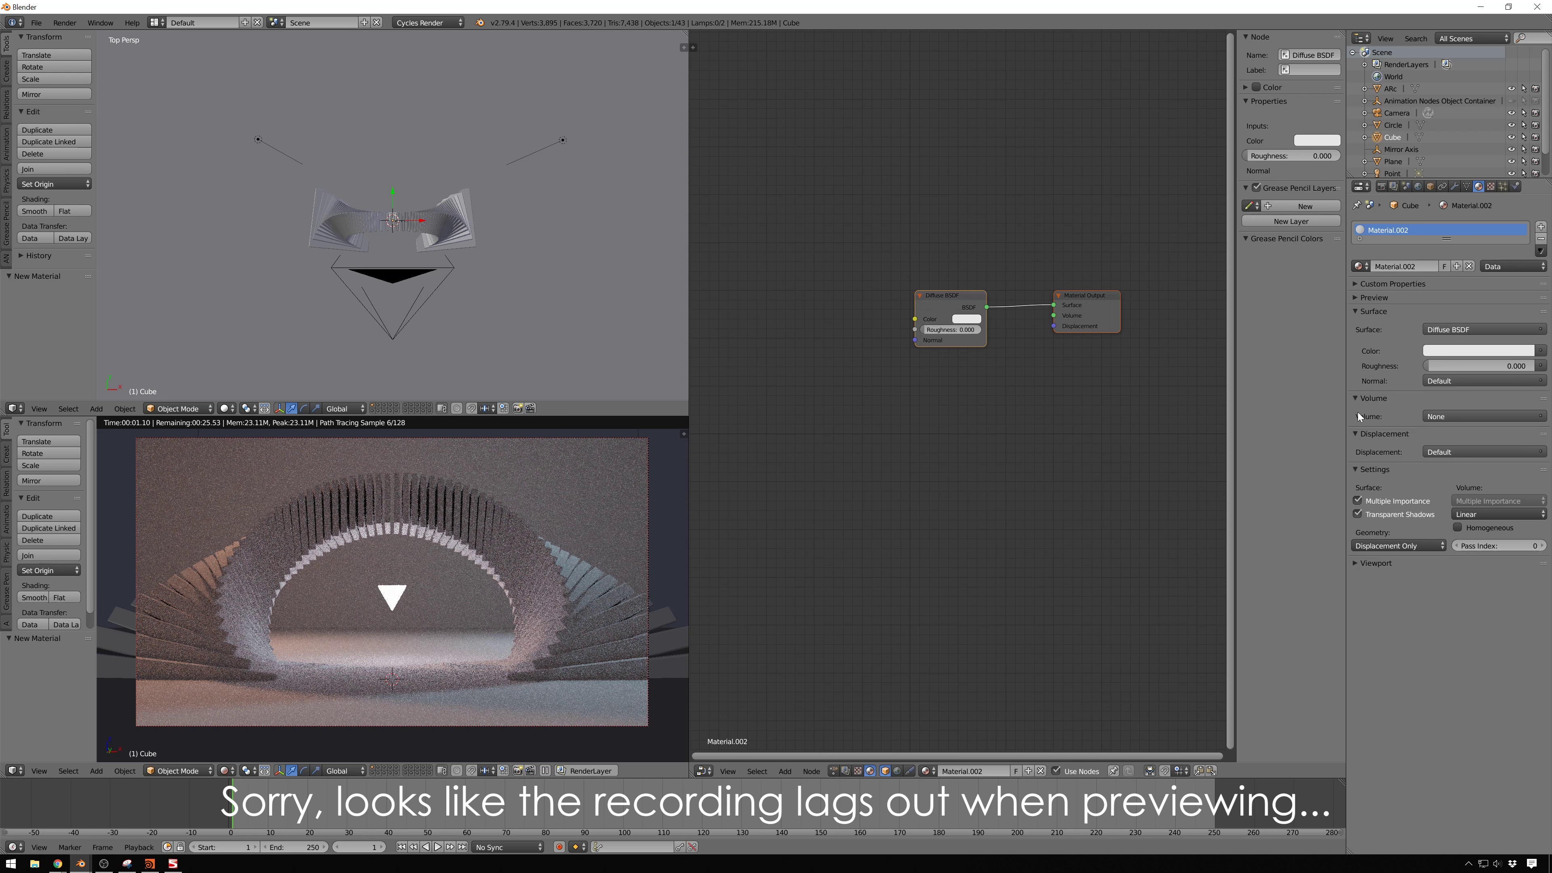
{"action": "left_click", "coordinate": [1473, 398]}
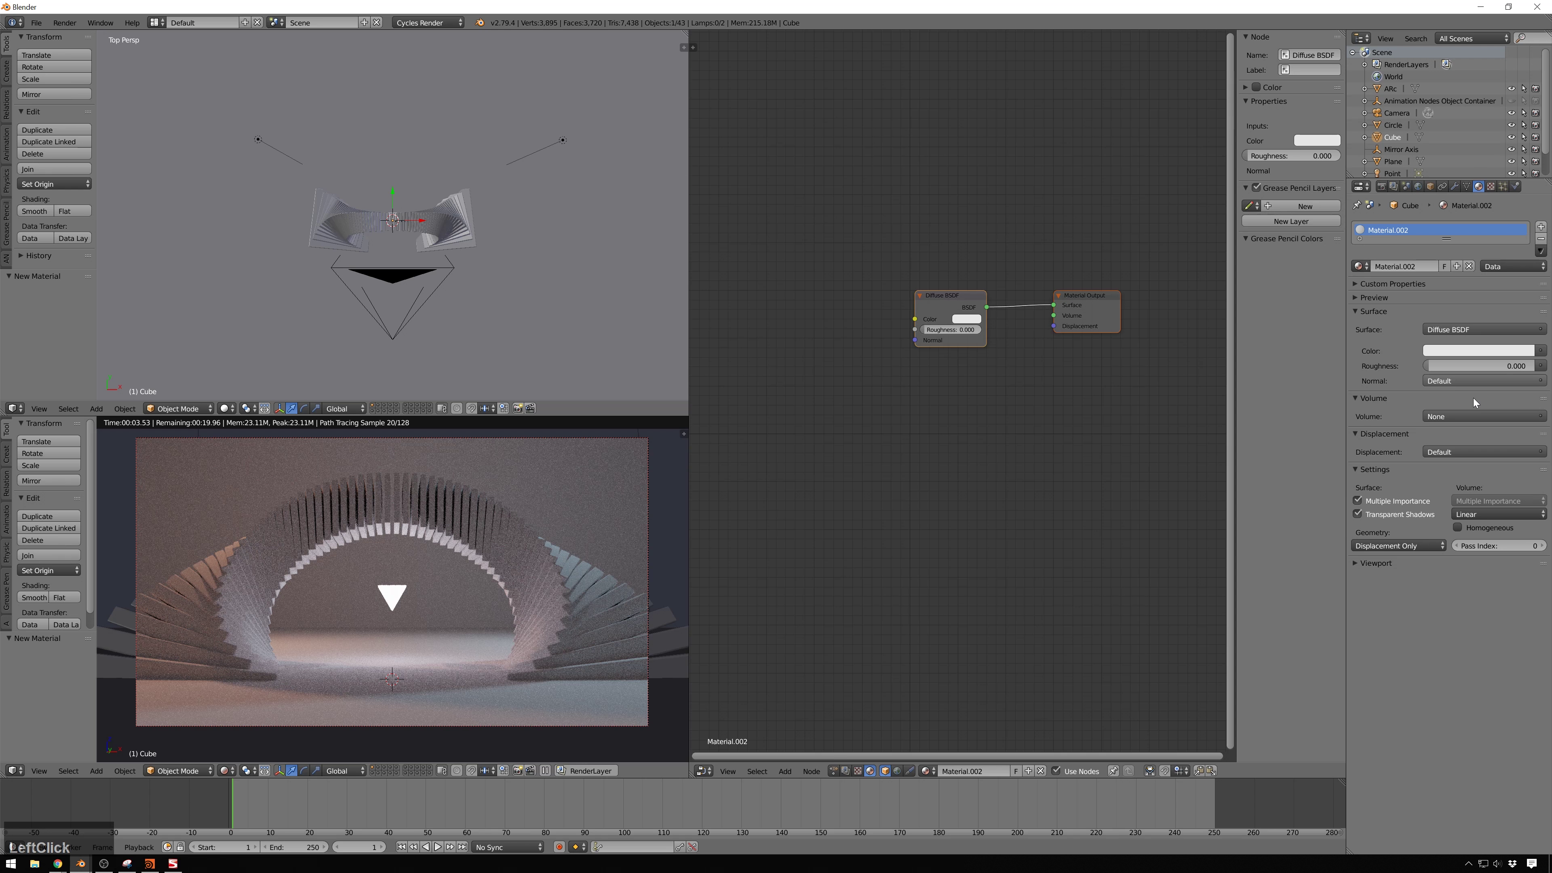
Duplicate the point lamp as Point.002, place it aside and lower its strength to 10.6
{"action": "right_click", "coordinate": [272, 147]}
{"action": "key", "text": "shift+d"}
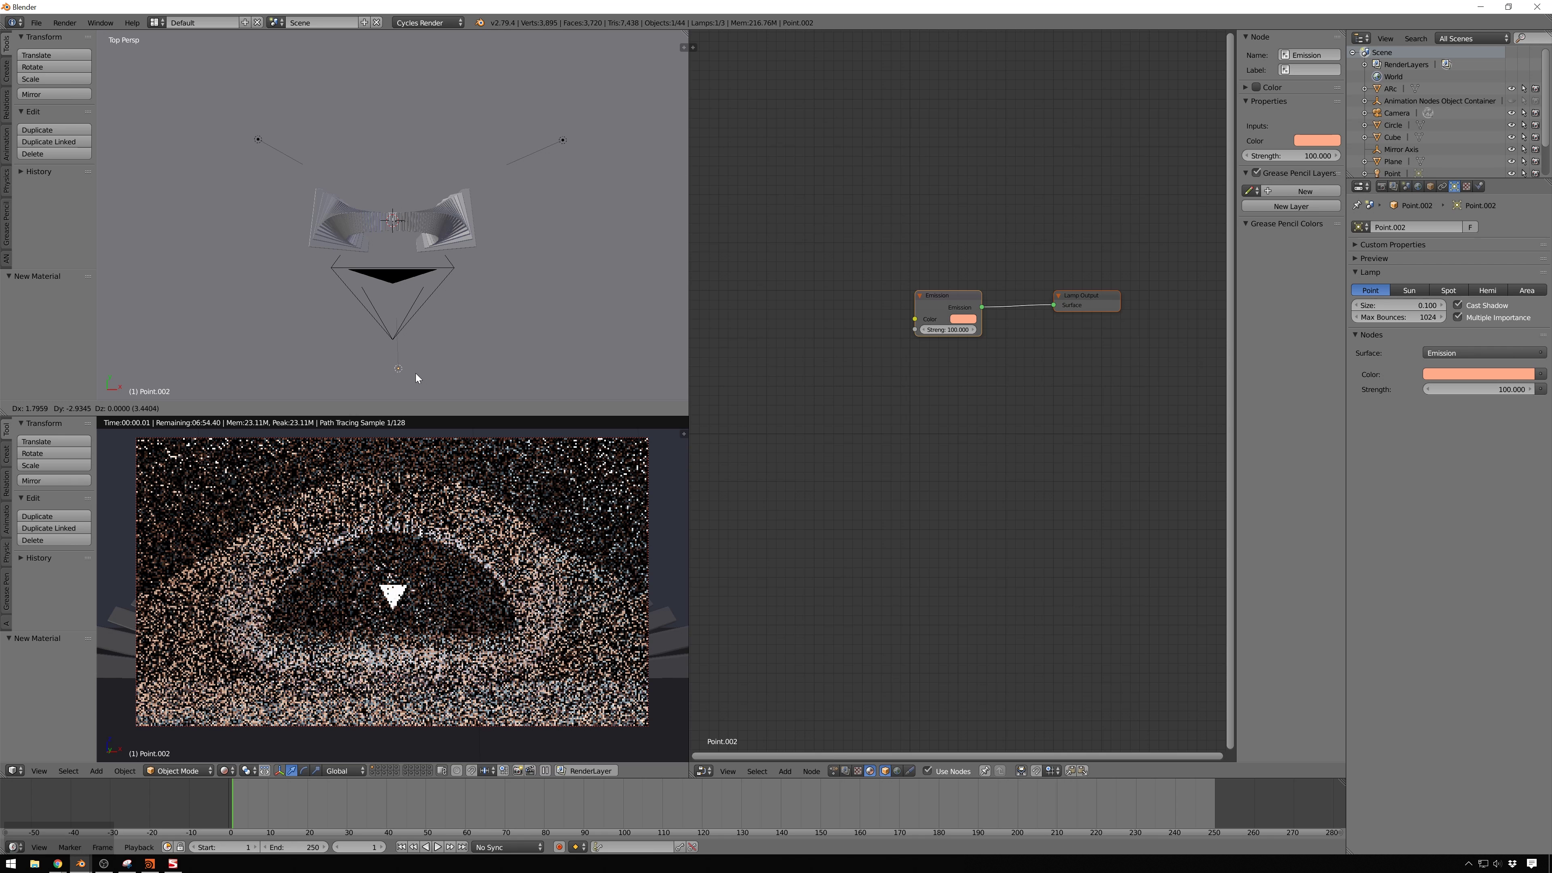
{"action": "left_click", "coordinate": [416, 374]}
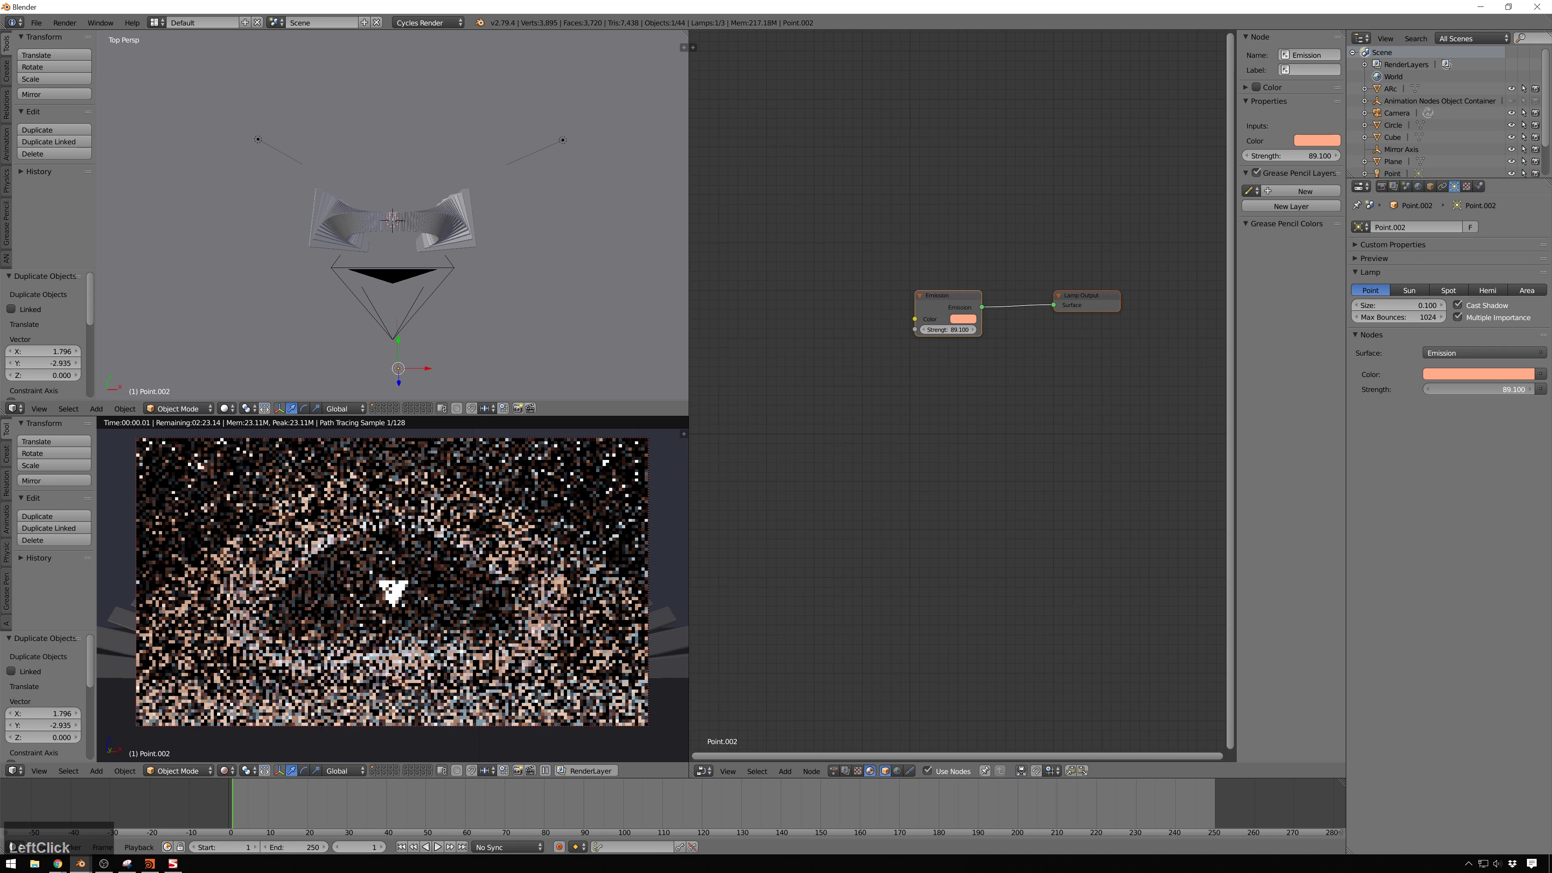
{"action": "left_click_drag", "start_coordinate": [1479, 389], "coordinate": [1525, 384]}
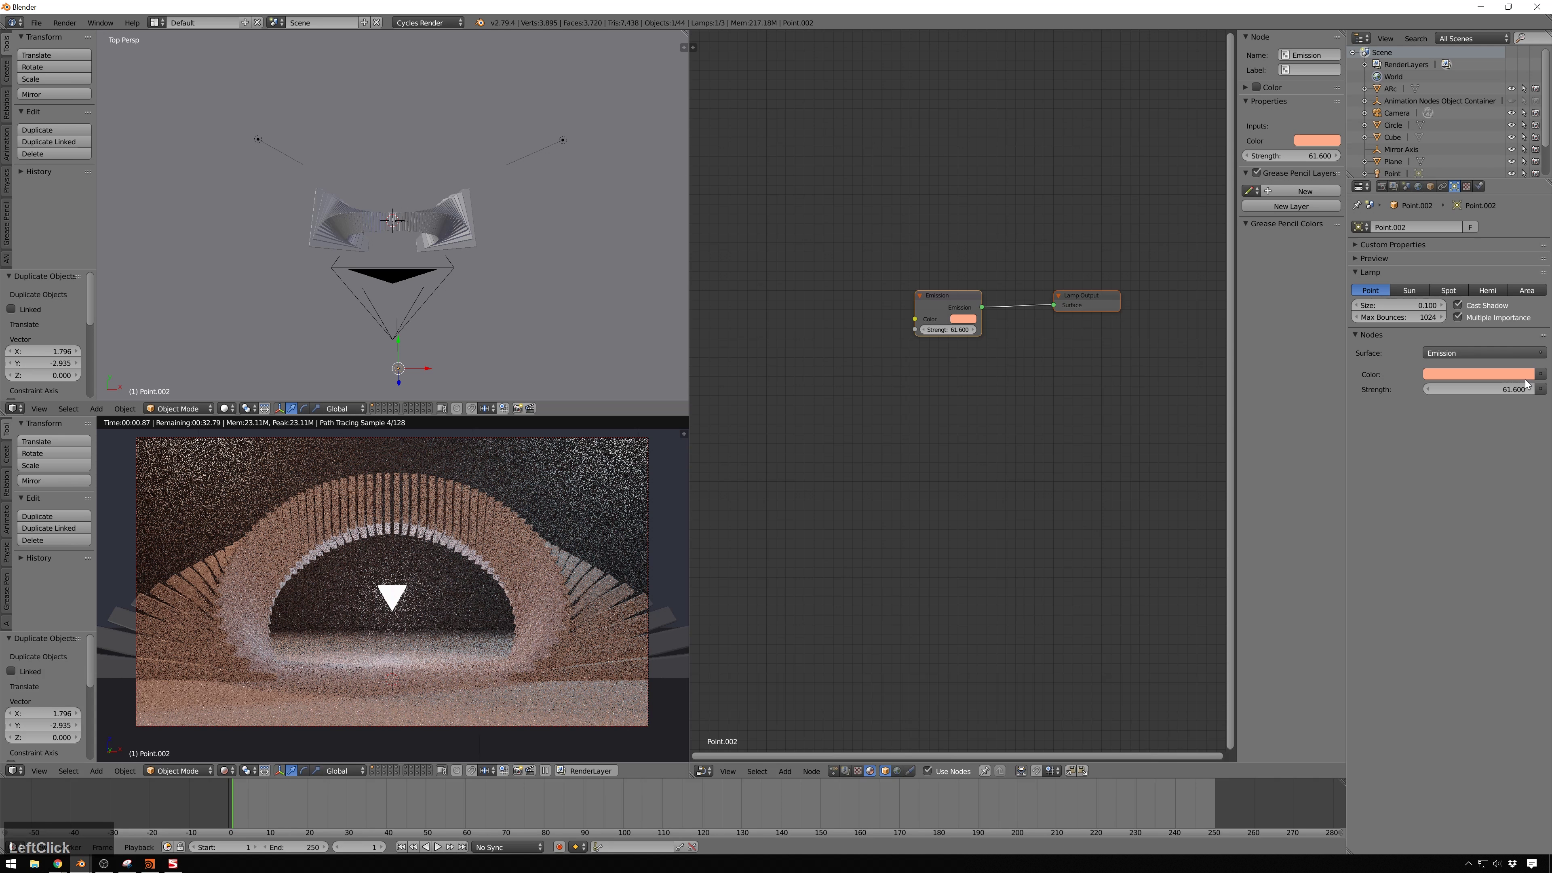
{"action": "left_click_drag", "start_coordinate": [1525, 384], "coordinate": [1509, 389]}
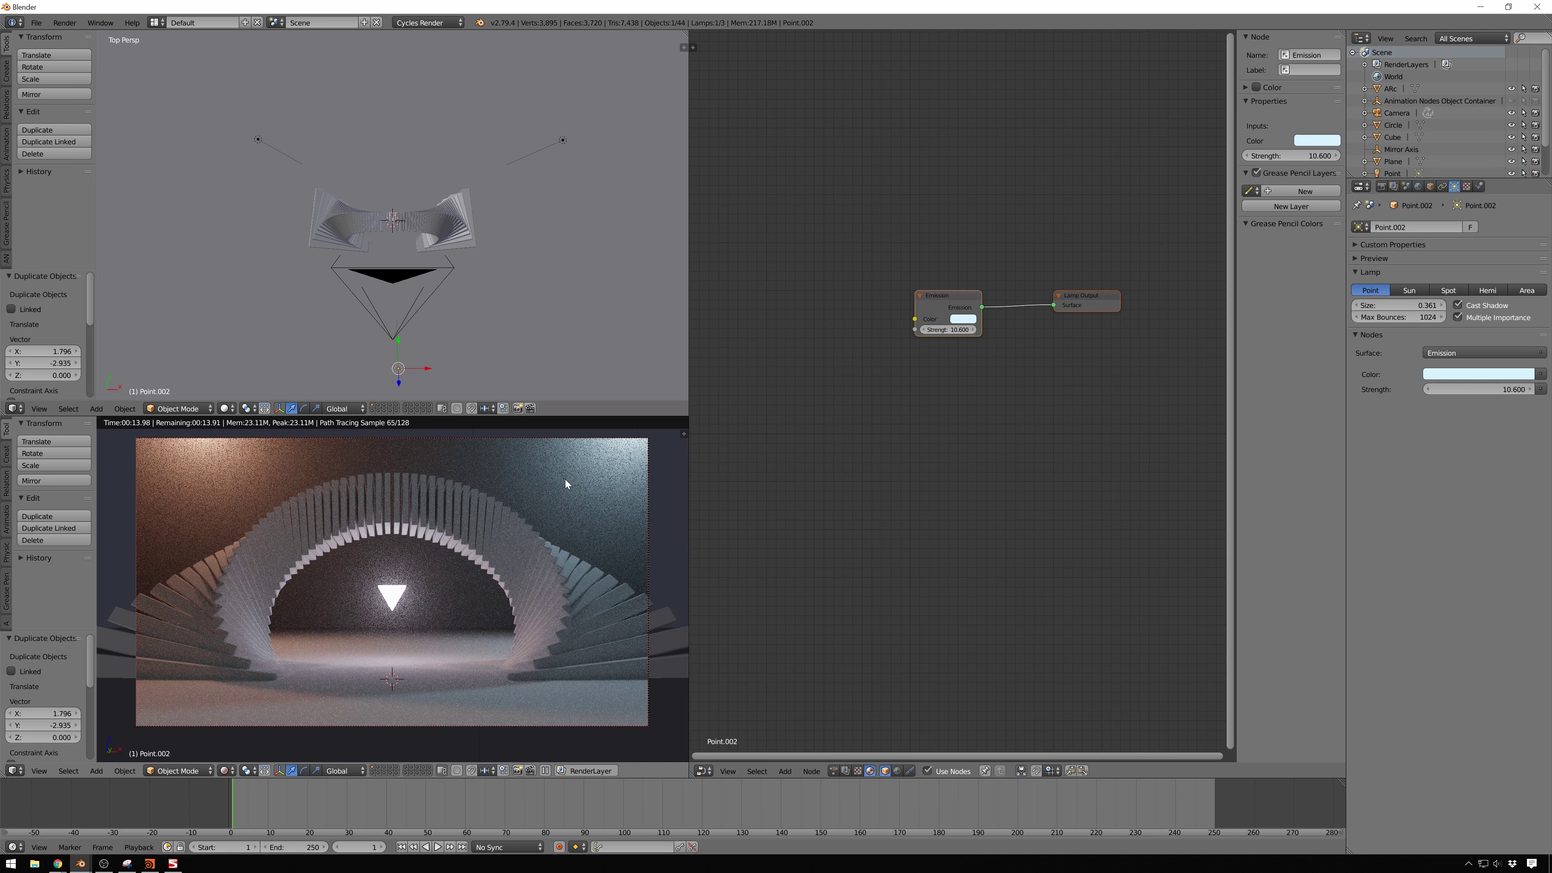
Return to solid shading and inspect the Object Instancer node in the Twisty node tree
{"action": "key", "text": "shift+z"}
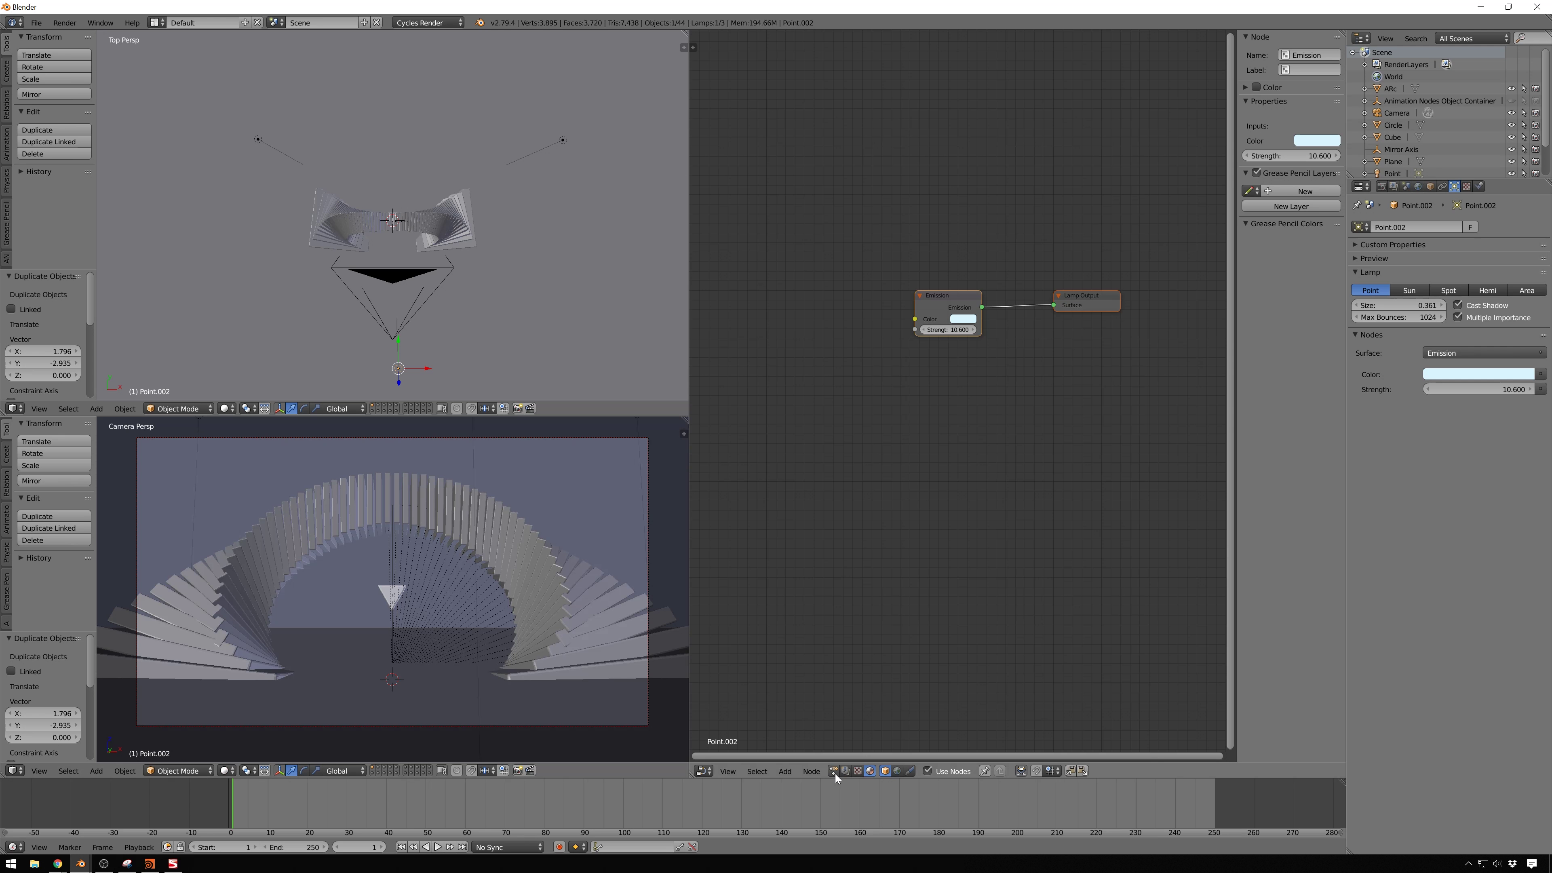
{"action": "left_click", "coordinate": [834, 771]}
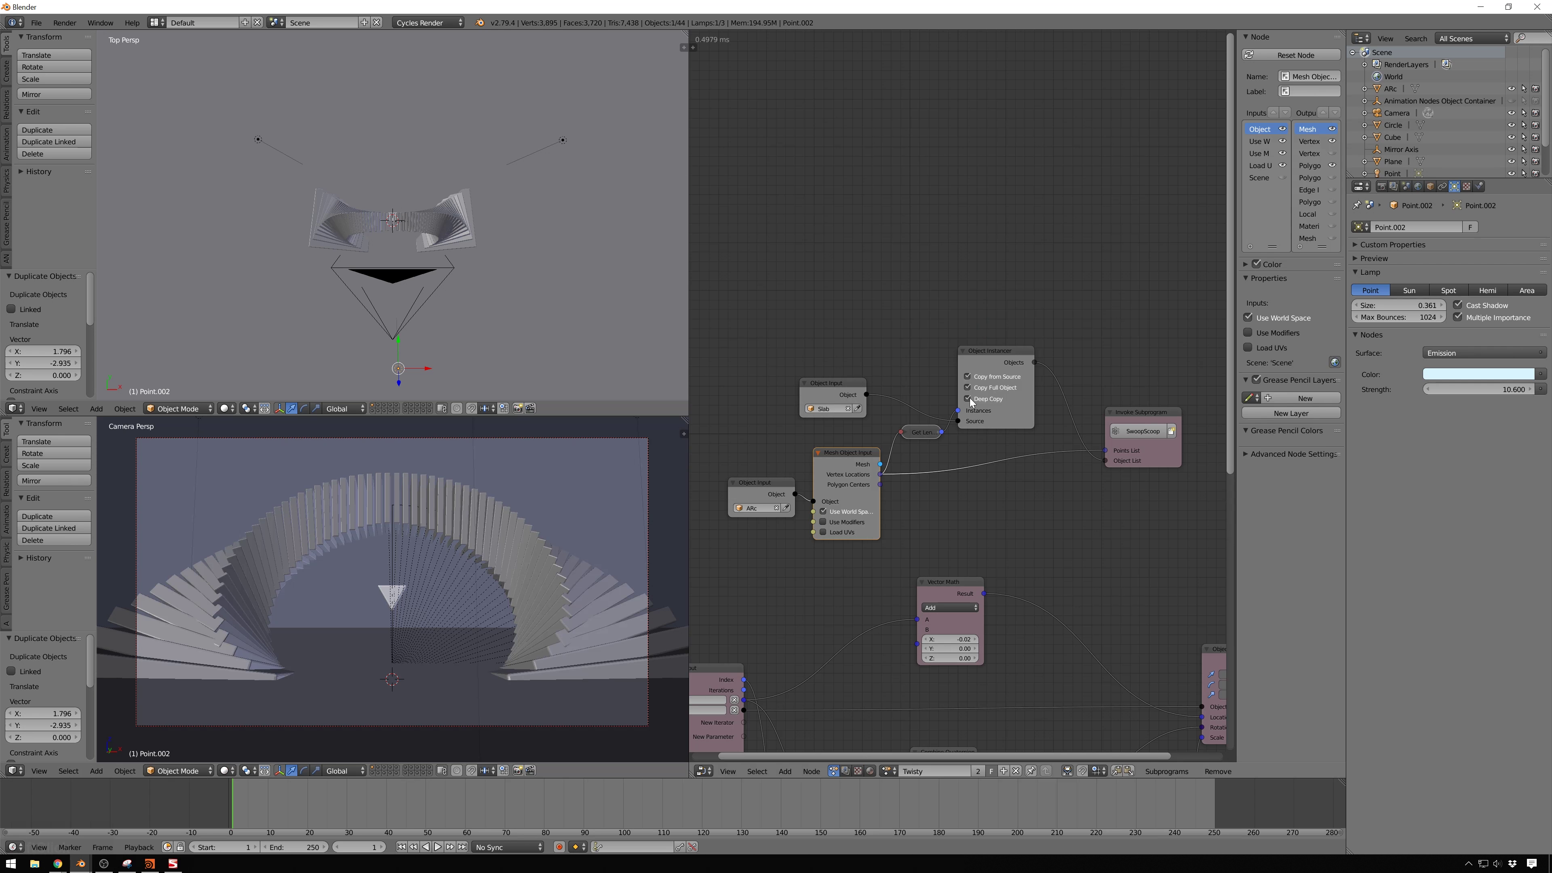
{"action": "left_click", "coordinate": [971, 400]}
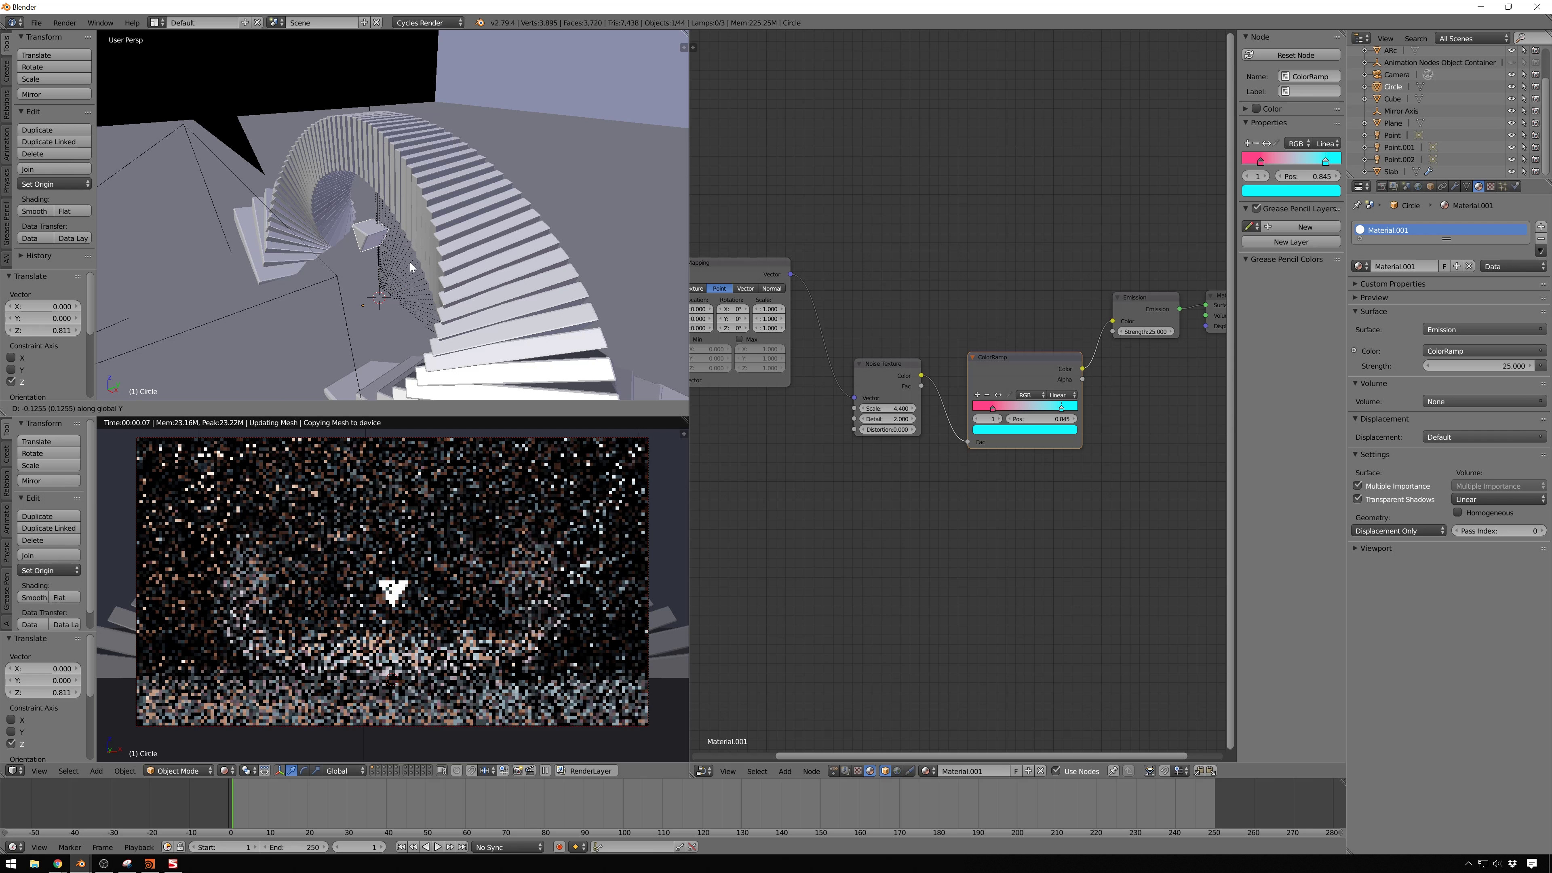
Confirm the triangle's -0.158 Y shift, then begin moving it again with G
{"action": "left_click", "coordinate": [394, 227]}
{"action": "key", "text": "g"}
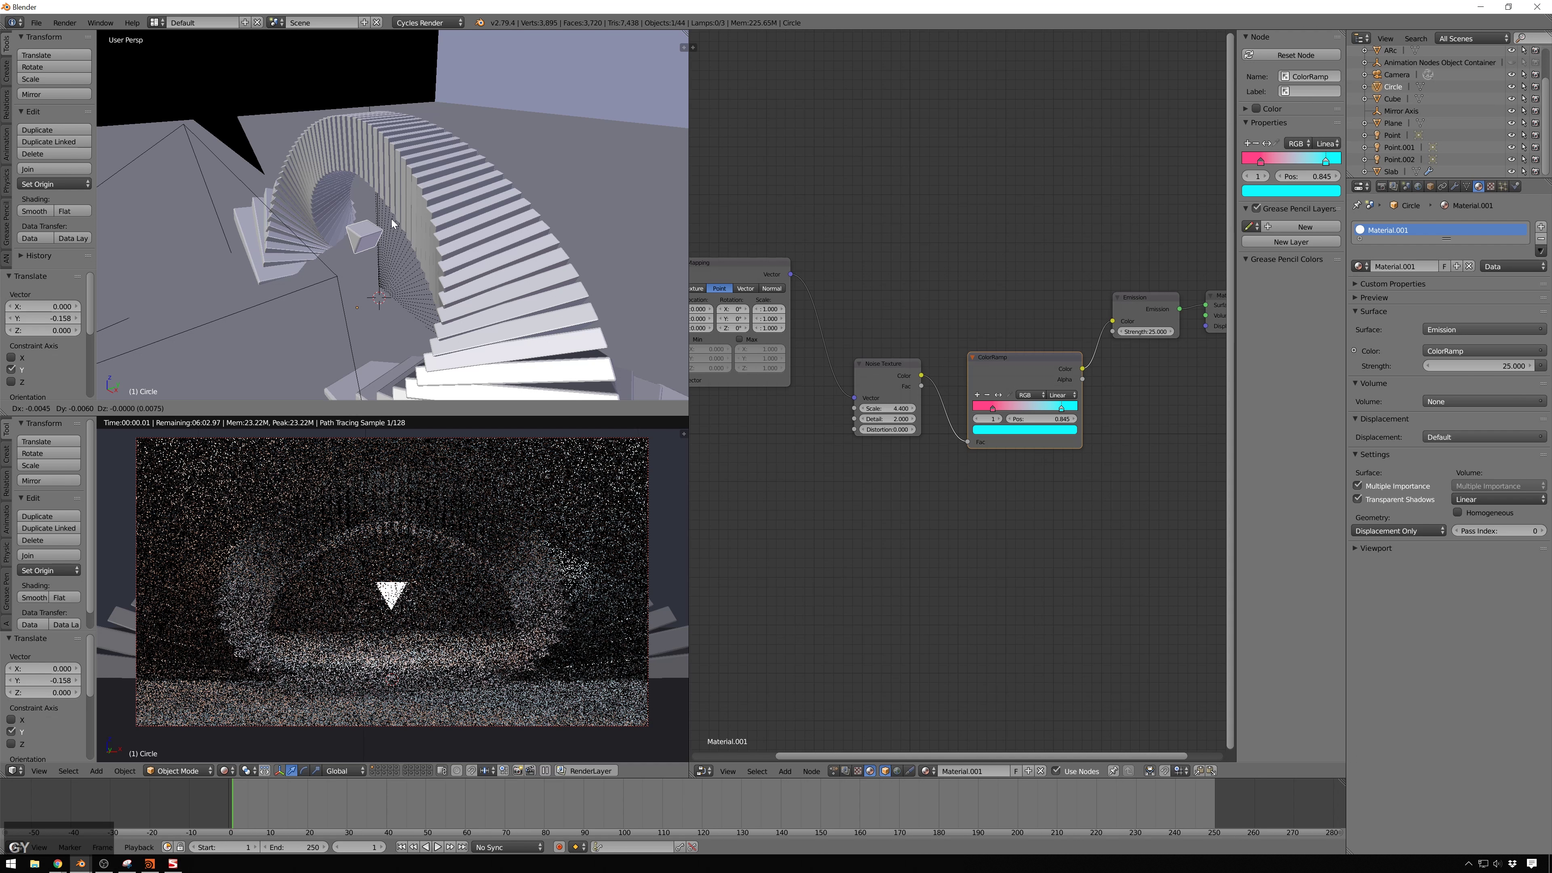